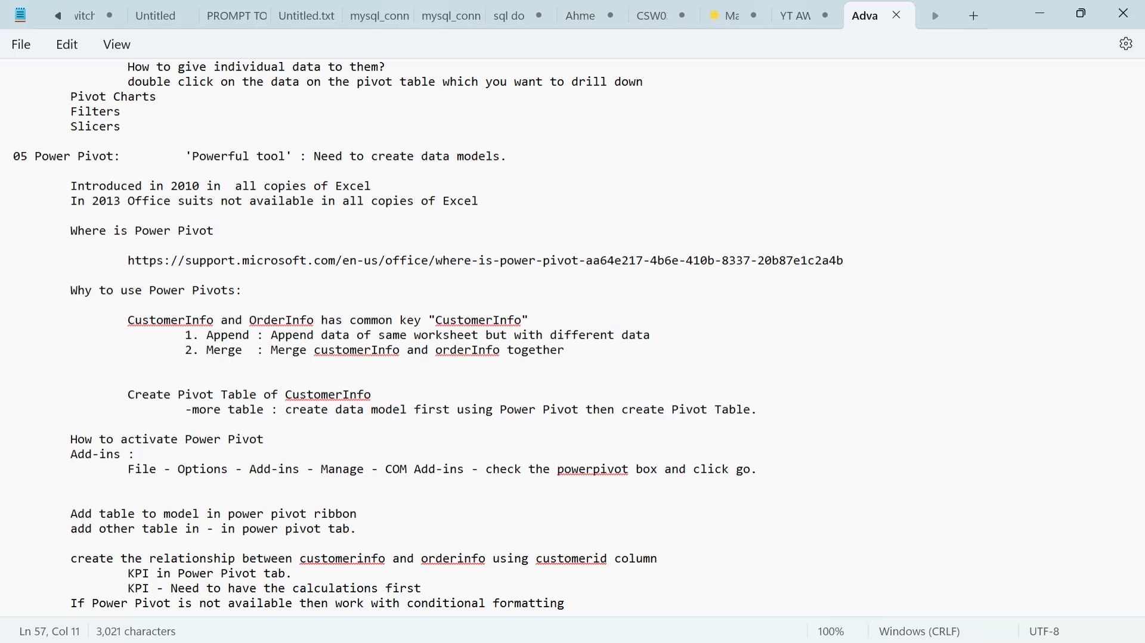
- Open the Excel102Exercises.xlsx workbook from the student's folder under IT Courses > Power BI on the DATA (D:) drive
key("super")
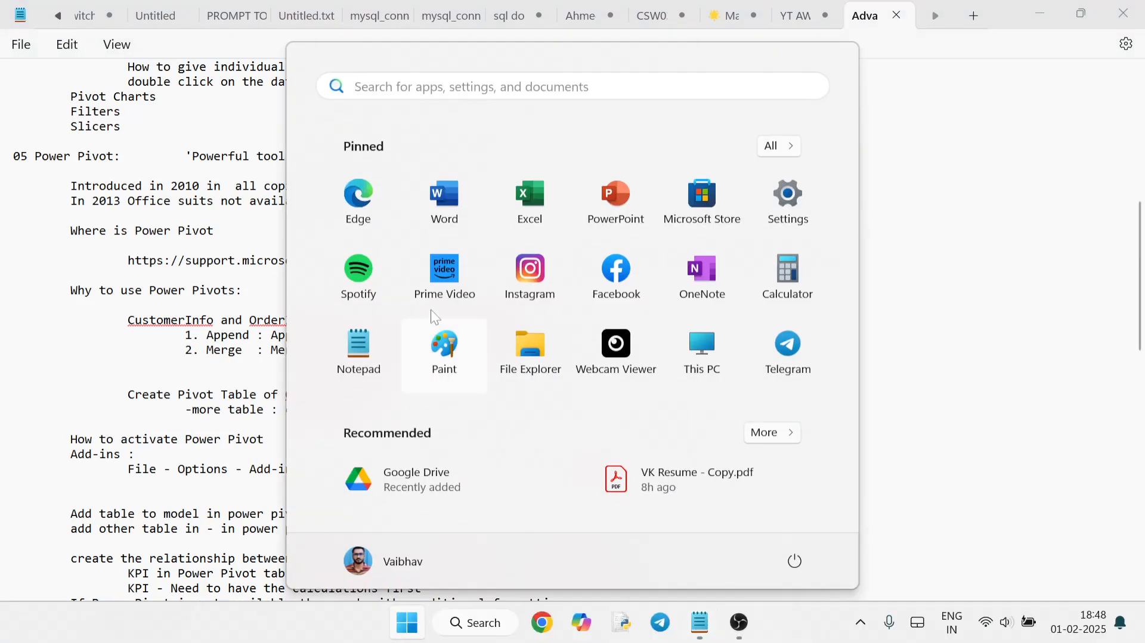
left_click(531, 355)
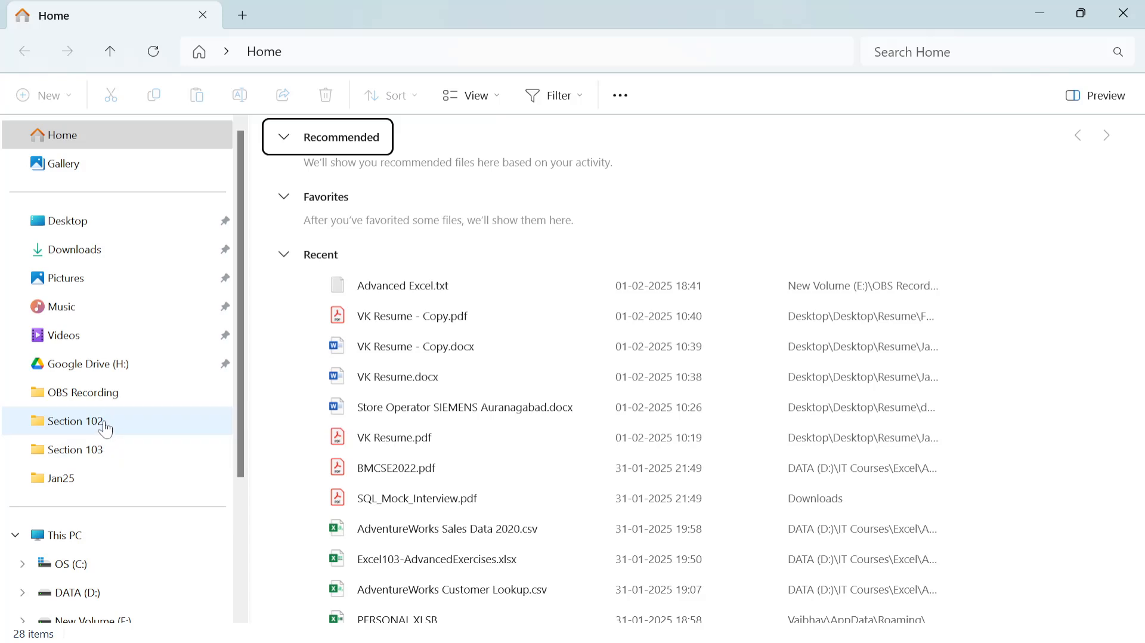
left_click(105, 427)
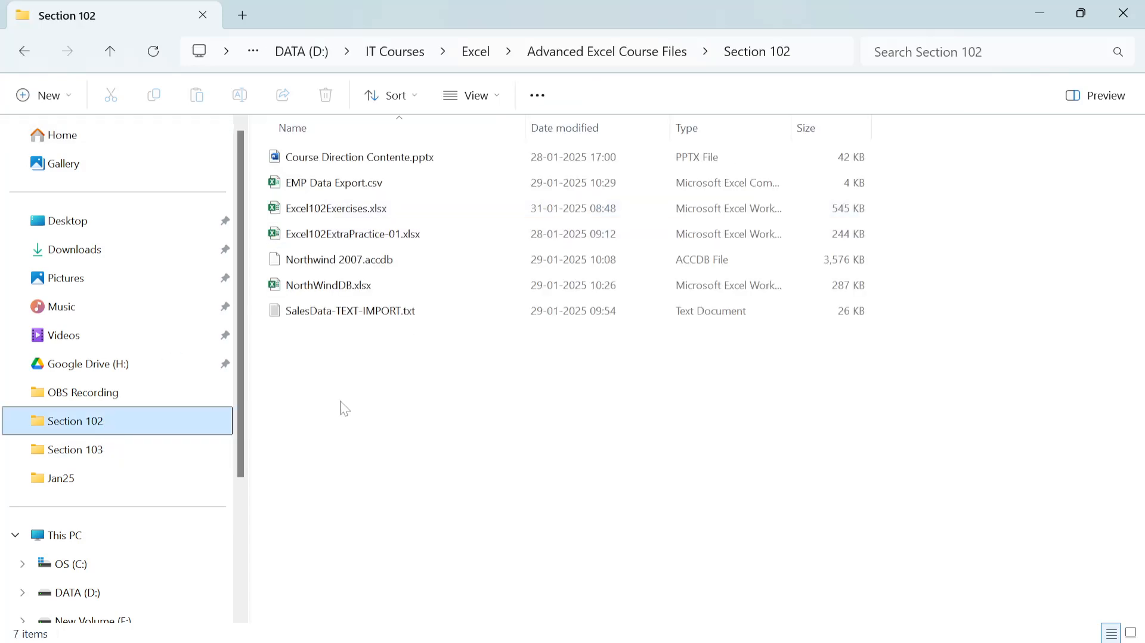
left_click(77, 591)
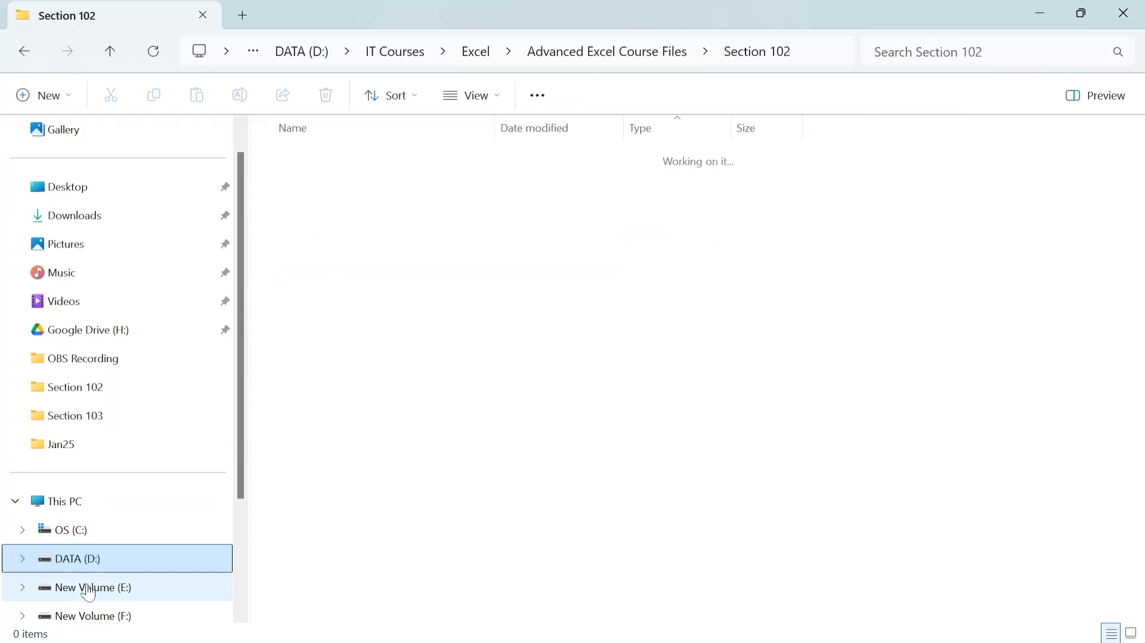
double_click(334, 313)
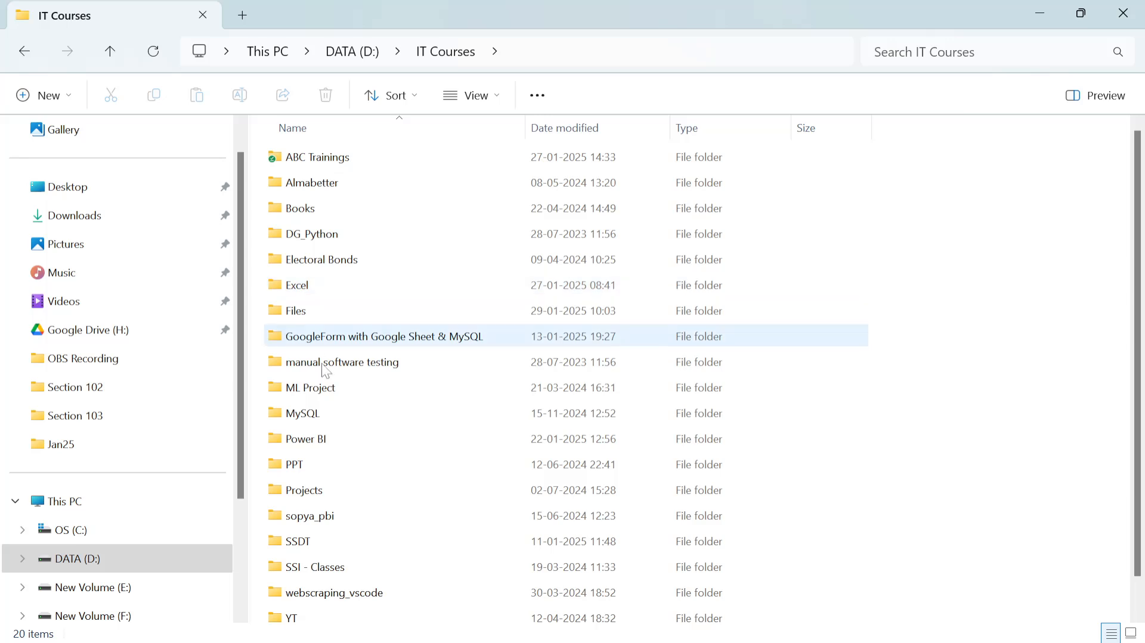
double_click(326, 438)
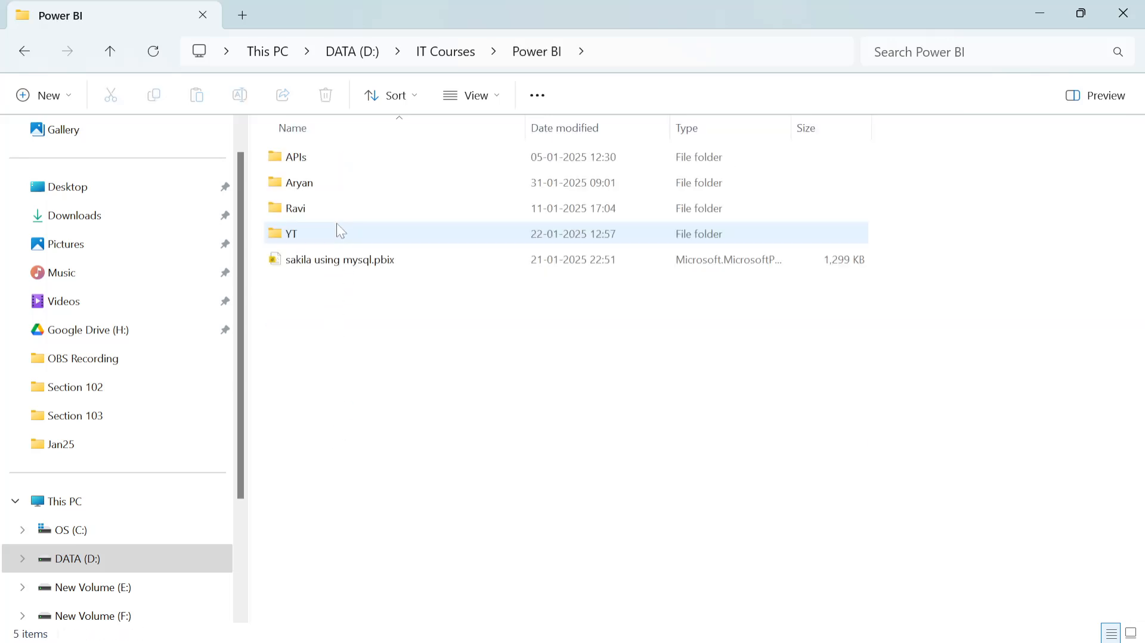
double_click(356, 183)
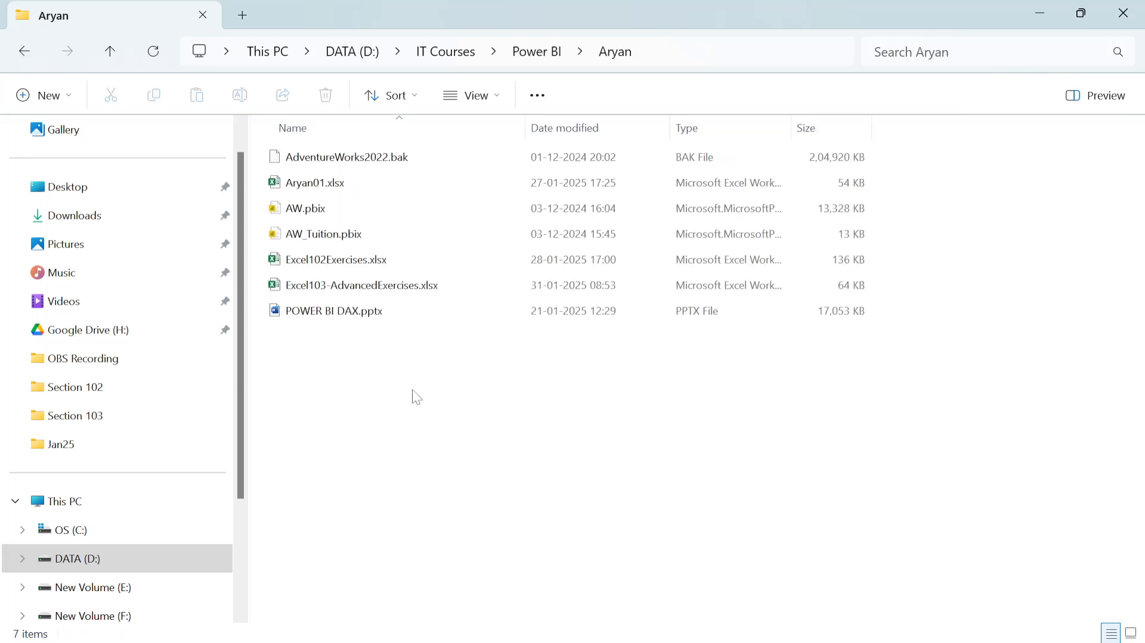
double_click(337, 264)
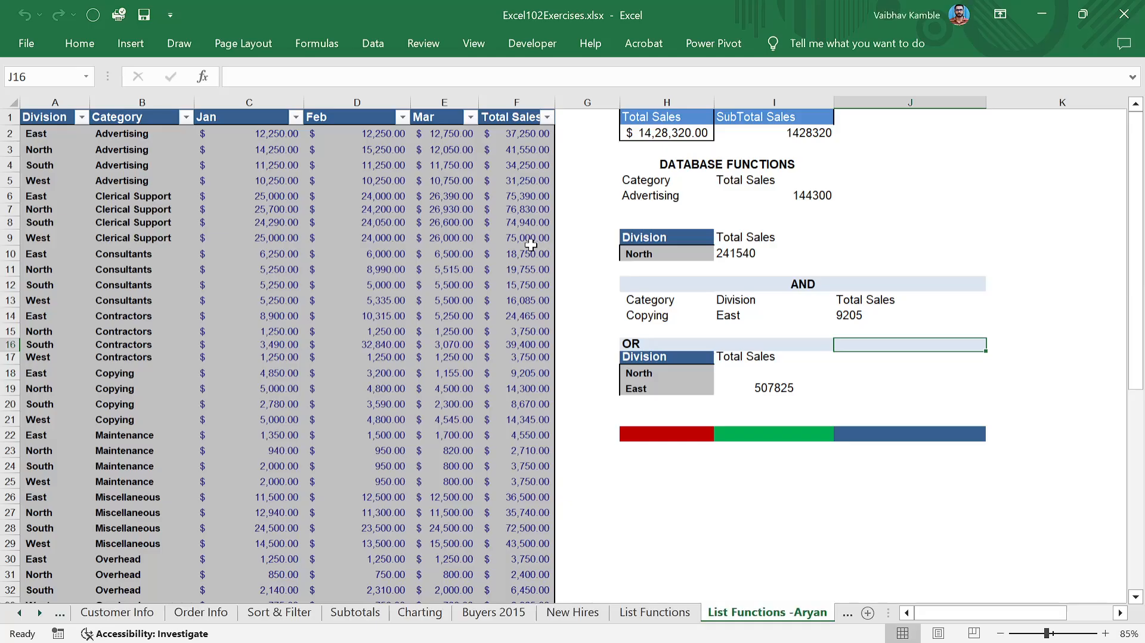
- Look over the Customer Info and Order Info sheets, enlarging Order Info to 145% and locating its CustomerID column
left_click(115, 617)
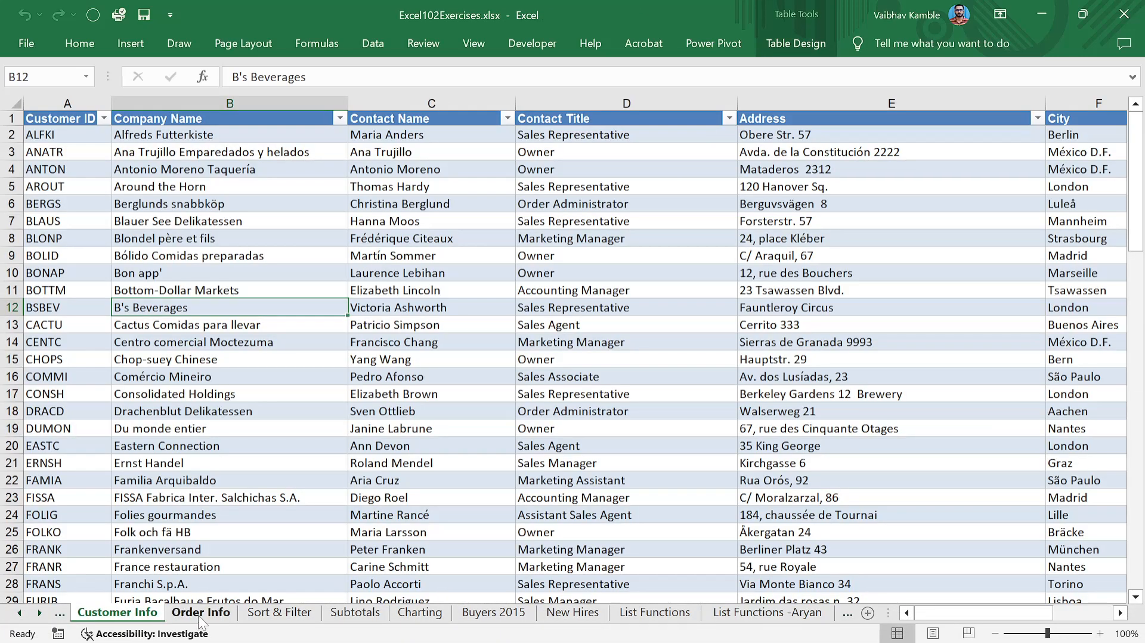
left_click(198, 614)
scroll(124, 362, "up", 1, "ctrl")
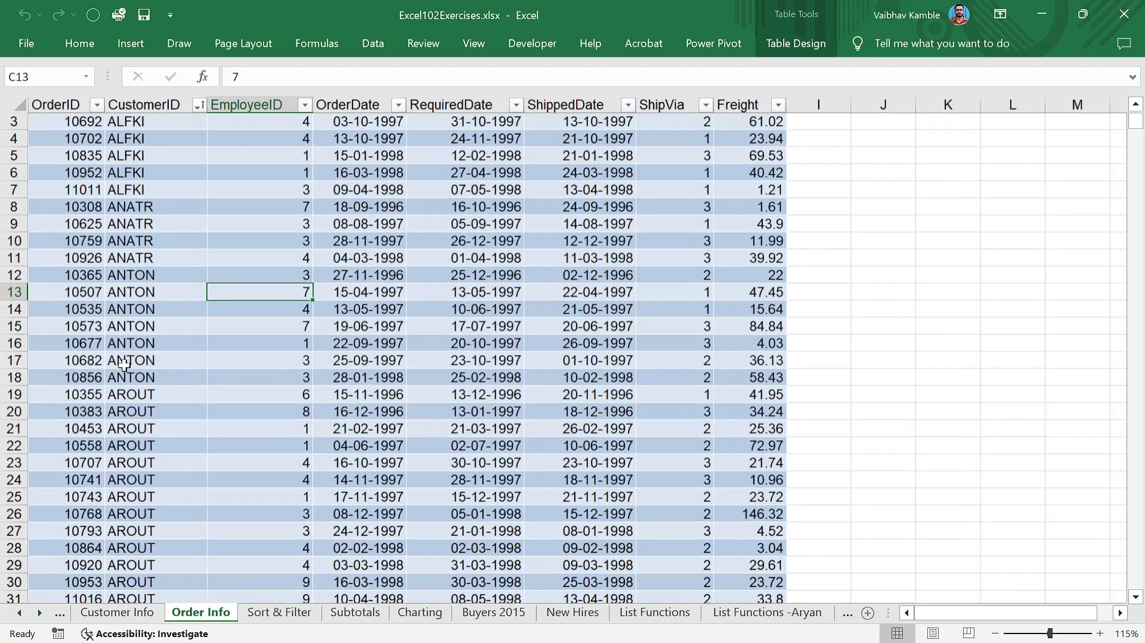
scroll(124, 363, "up", 2, "ctrl")
key("ctrl+Home")
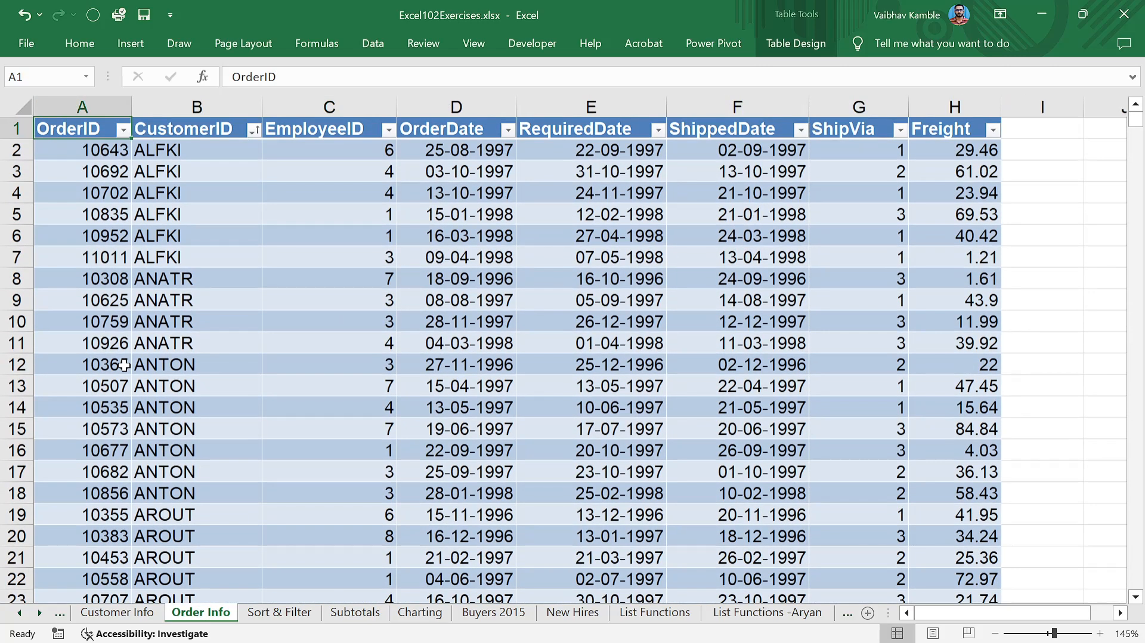
left_click(182, 129)
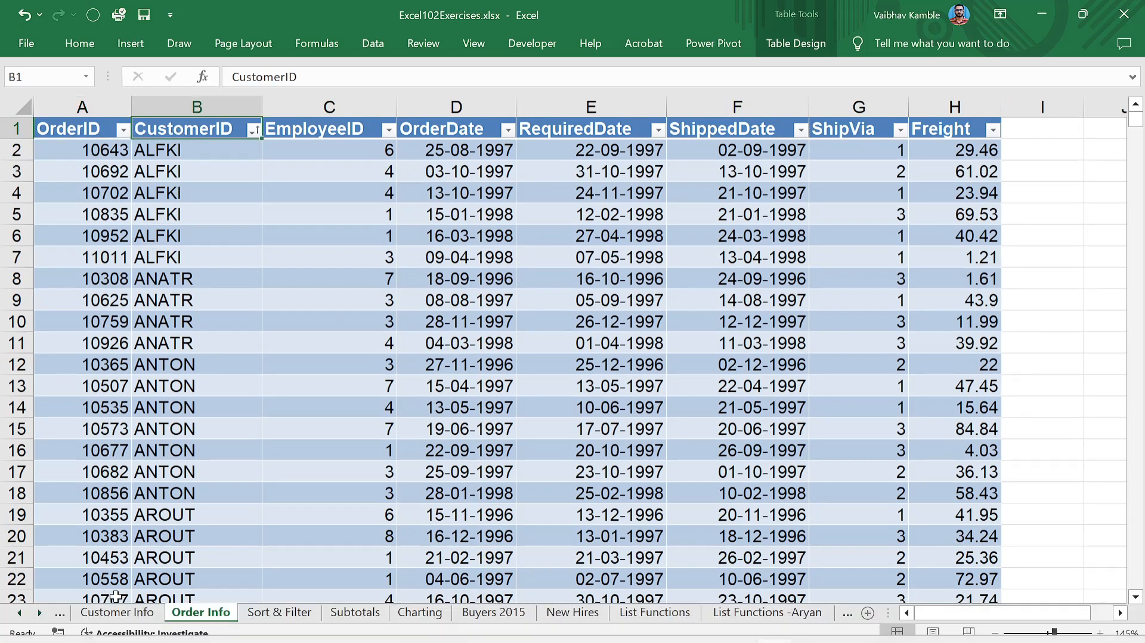
- Return to the Customer Info sheet and enlarge it to 145% to read its Customer ID column
left_click(124, 616)
left_click(87, 253)
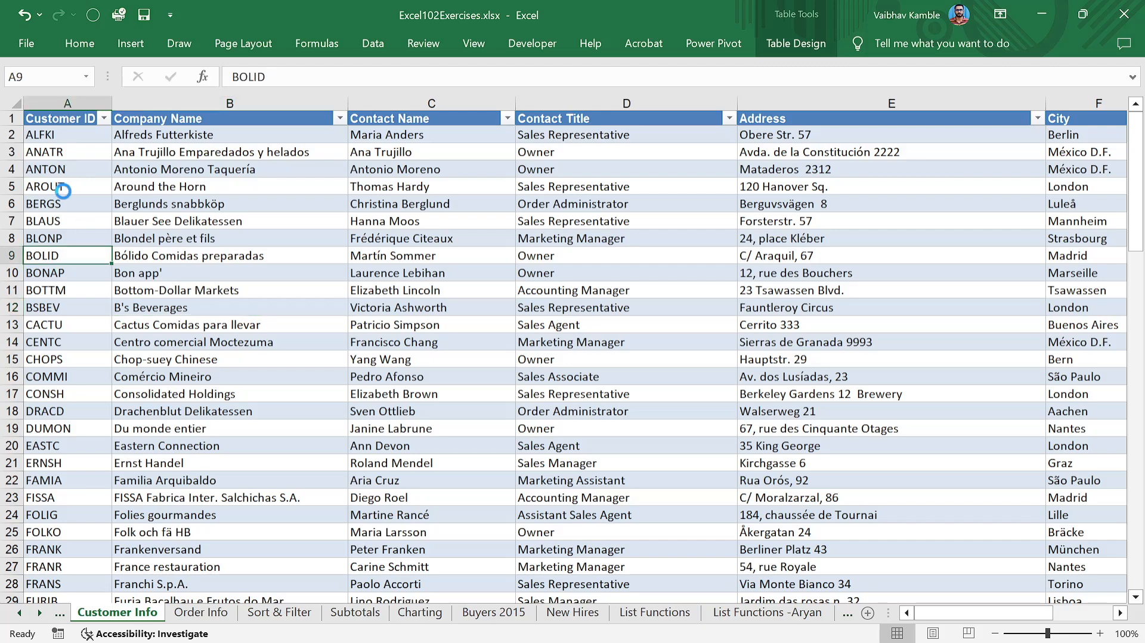
scroll(63, 191, "up", 3)
scroll(101, 186, "down", 2)
scroll(100, 186, "up", 2)
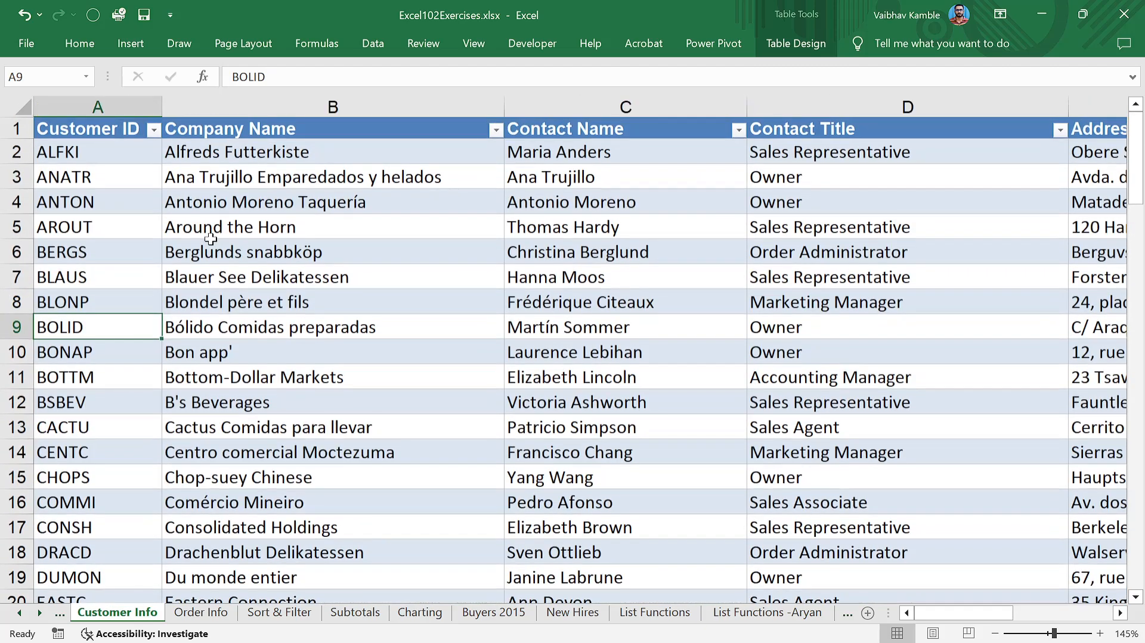
- Filter the customer table to show only the first Customer ID in the list
left_click(135, 149)
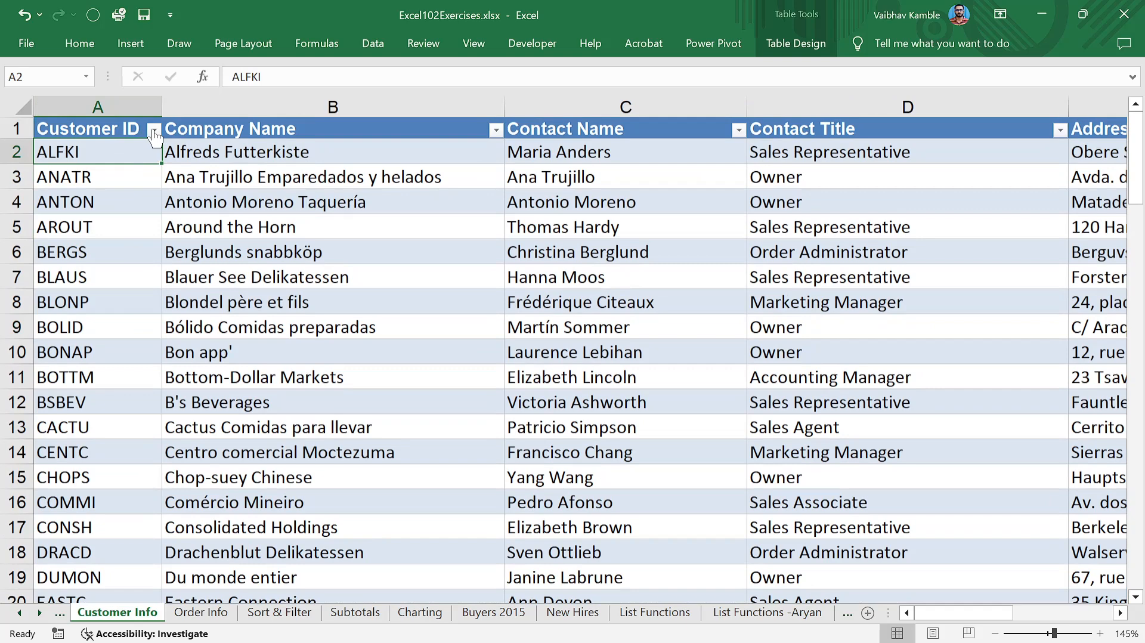
left_click(153, 129)
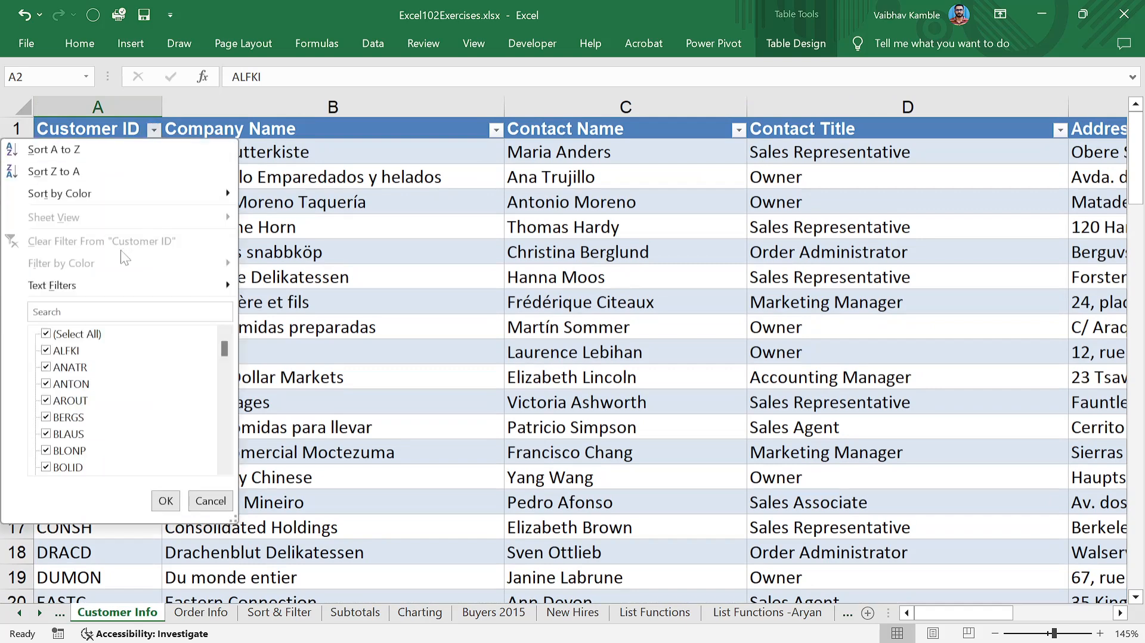
left_click(46, 334)
left_click(46, 351)
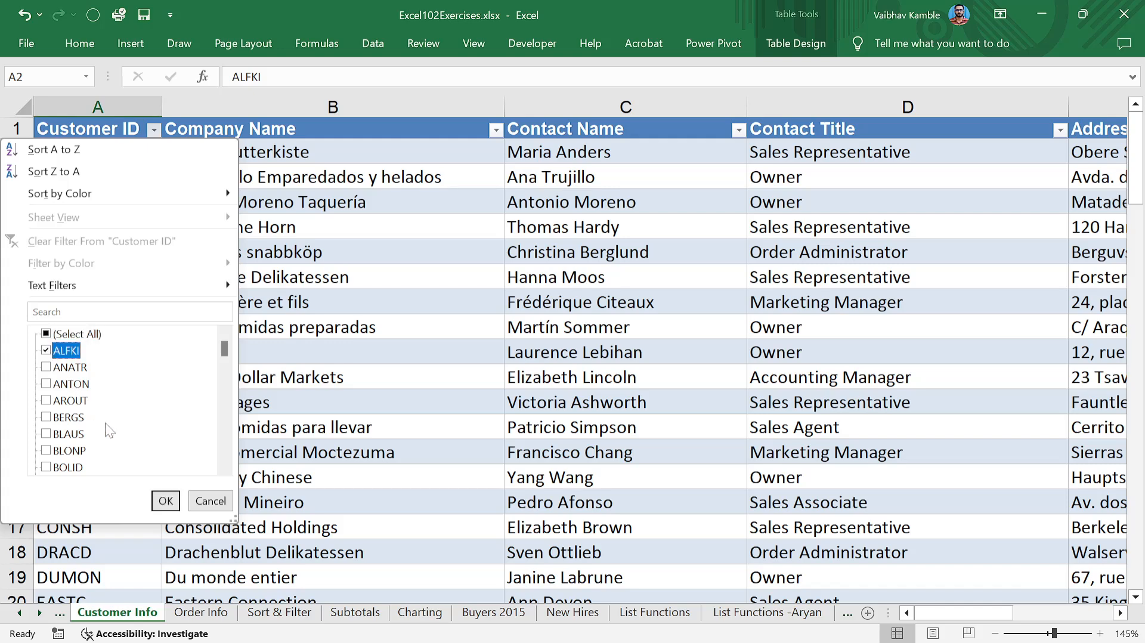
left_click(165, 500)
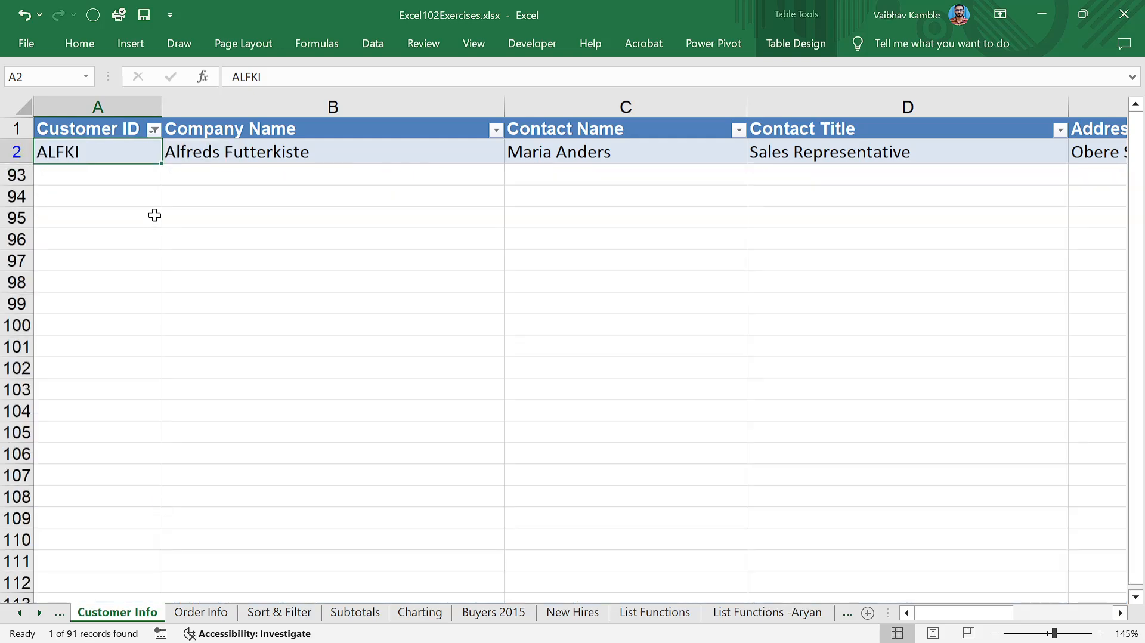
left_click(106, 180)
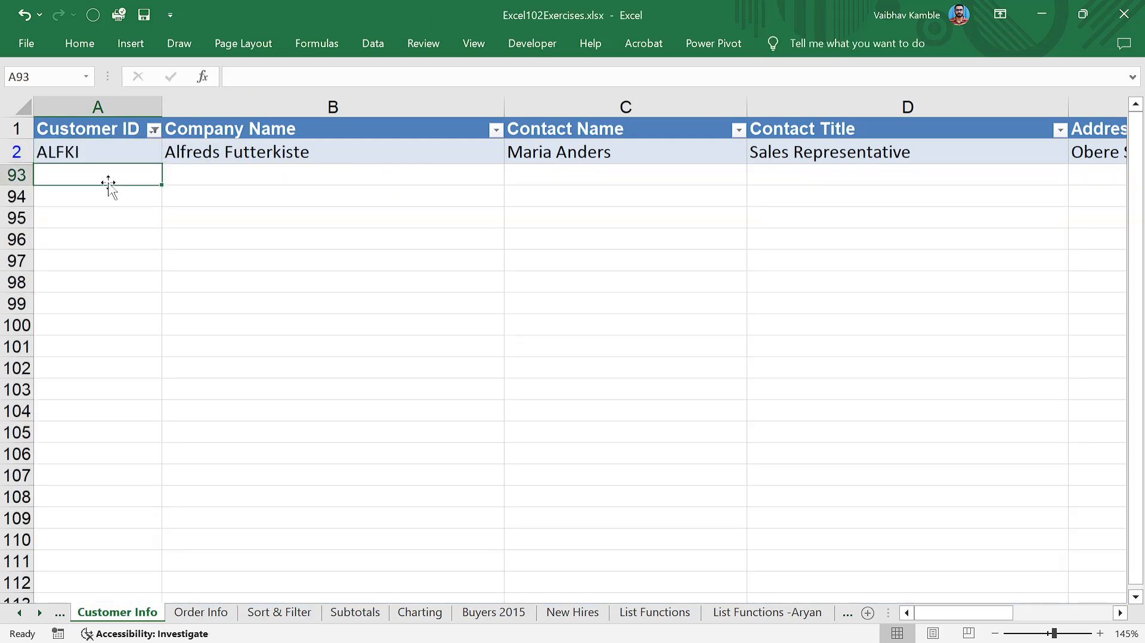
- Clear the Customer ID filter and show only the fifth Customer ID in the list instead
left_click(154, 133)
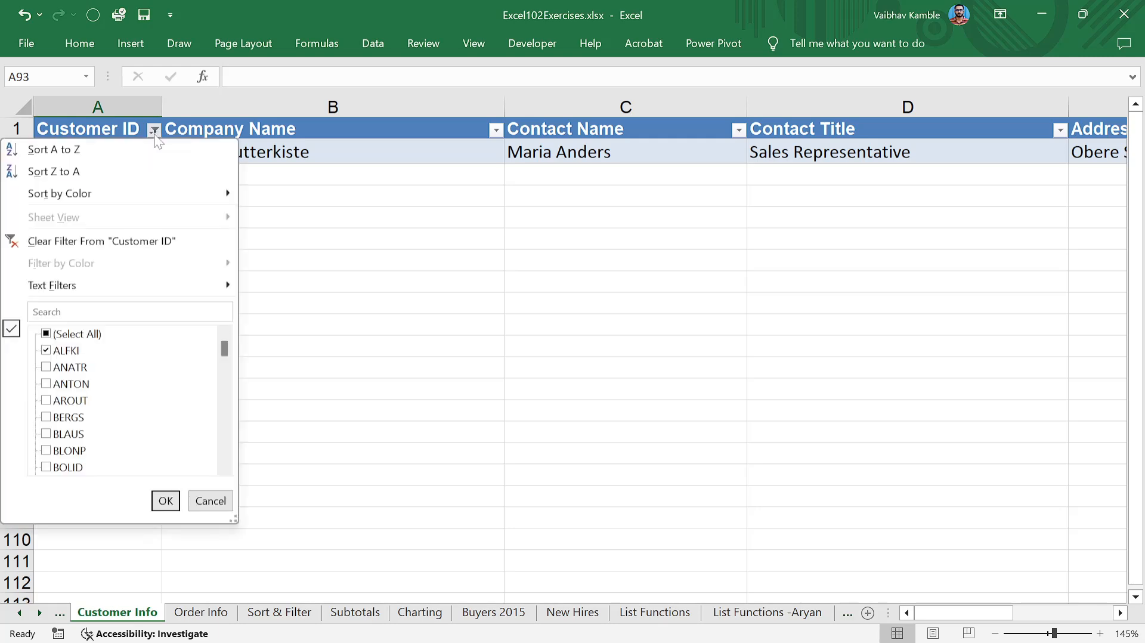
left_click(85, 238)
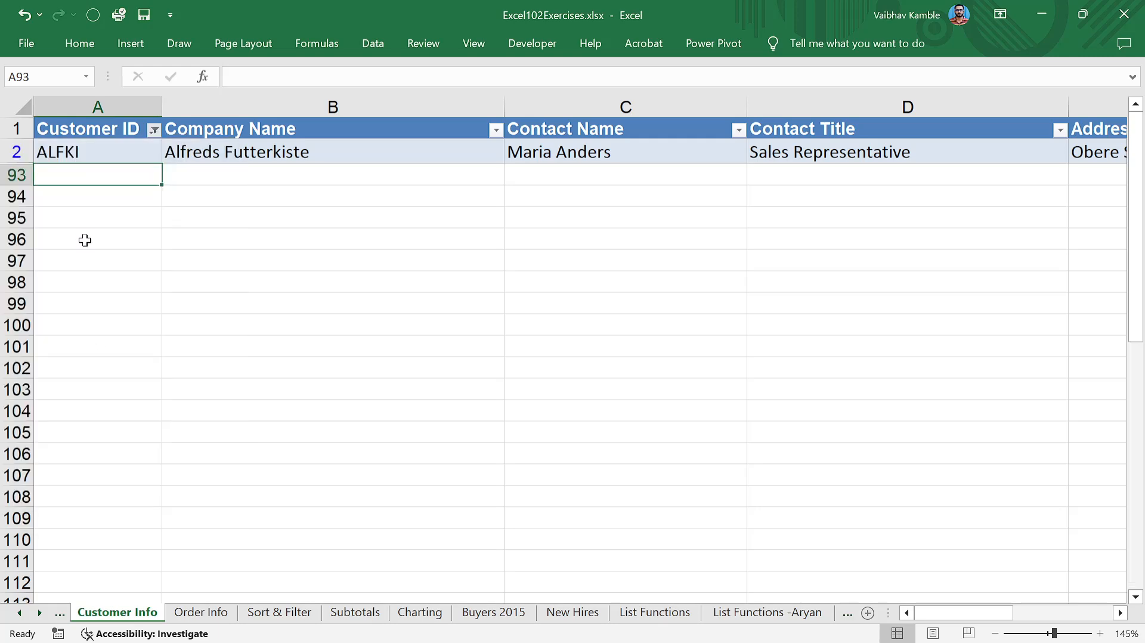
left_click(154, 130)
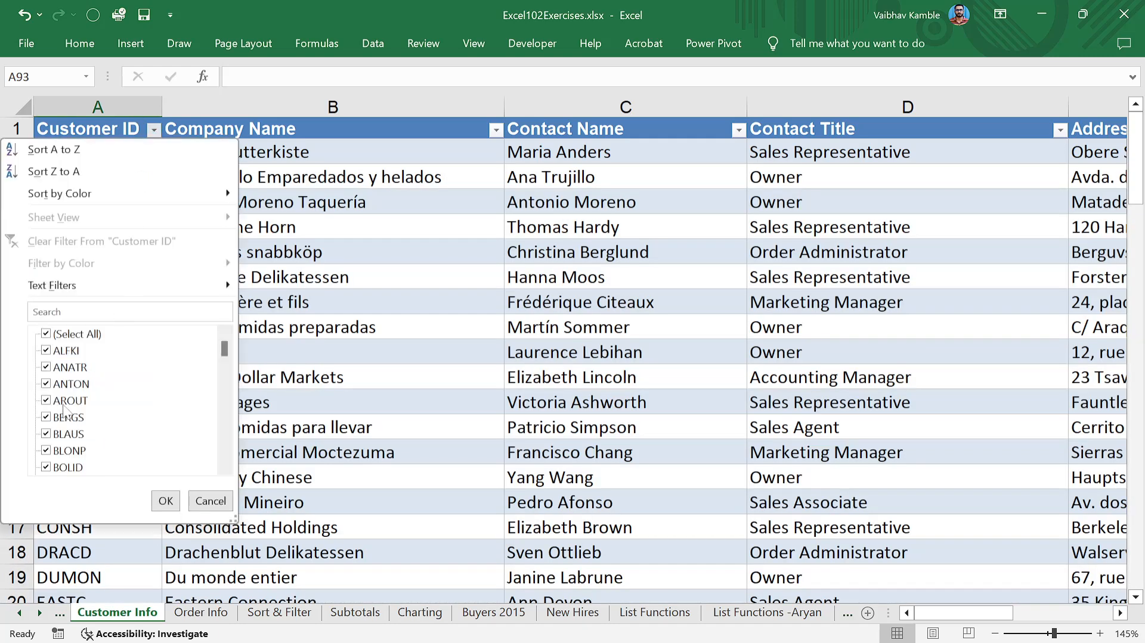
left_click(47, 334)
left_click(46, 416)
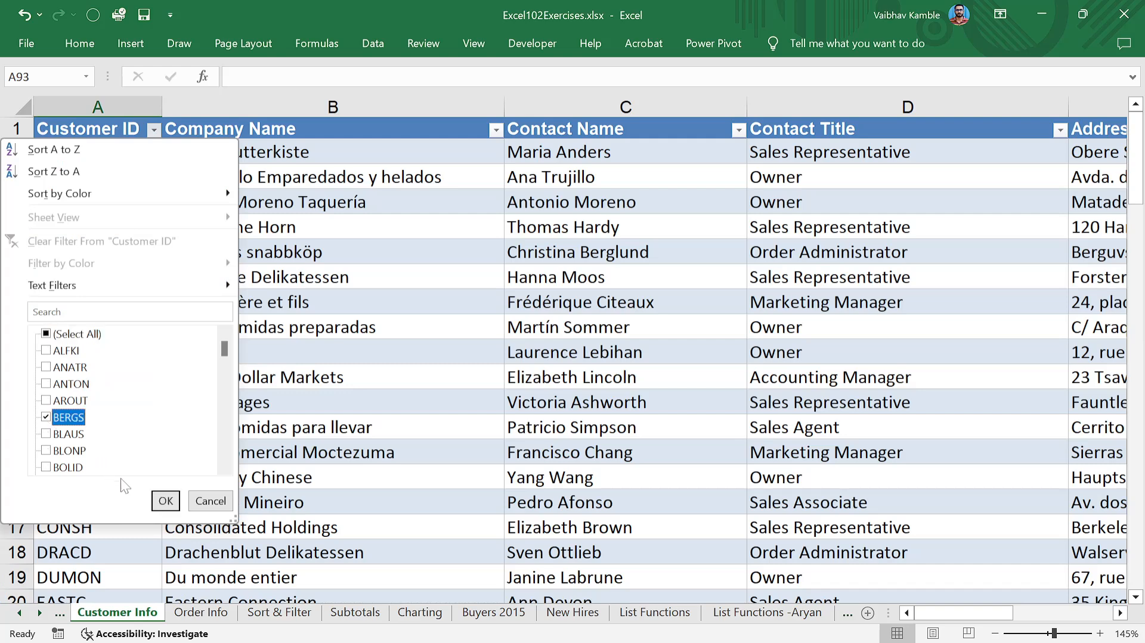
left_click(166, 501)
left_click(178, 260)
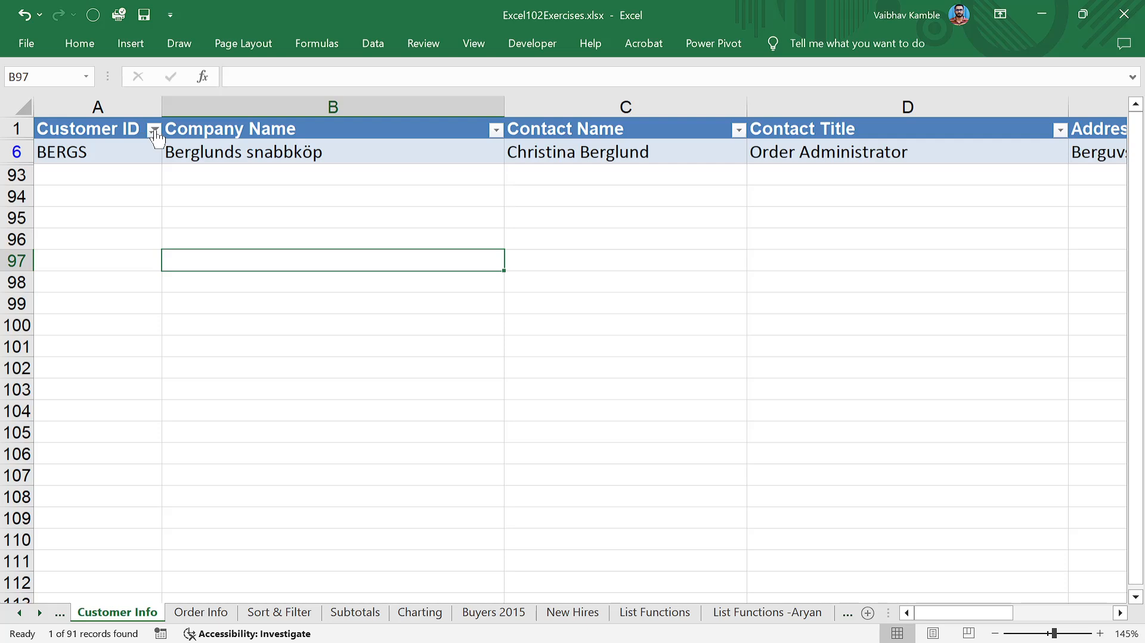
- Clear the filter from the Customer ID column to restore all customer rows
mouse_move(157, 137)
left_click(154, 130)
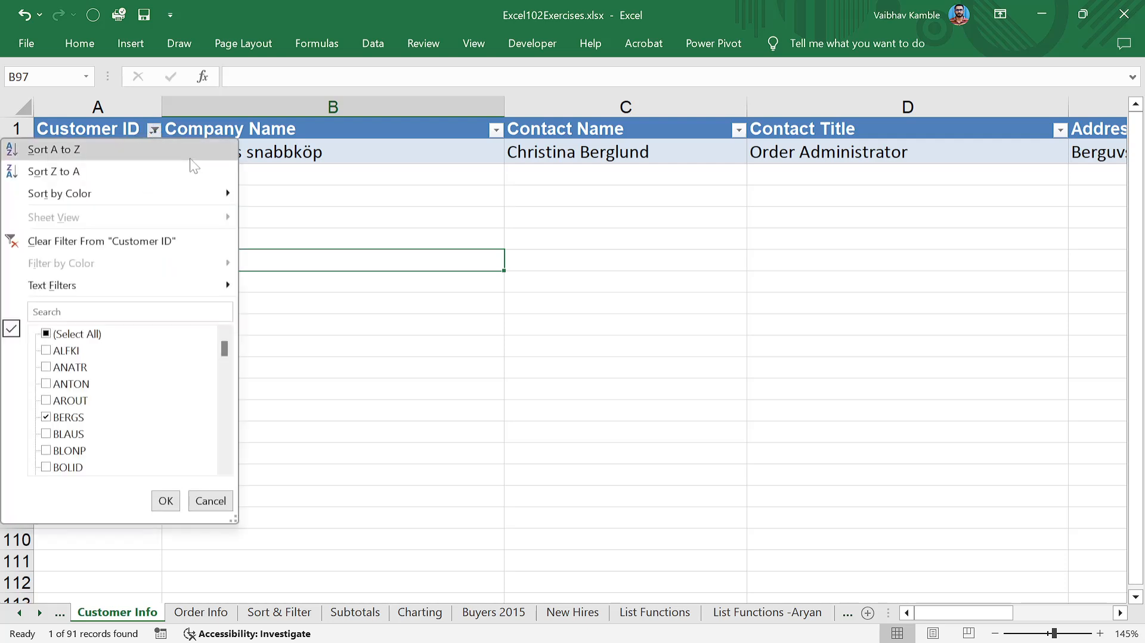
left_click(51, 334)
left_click(135, 238)
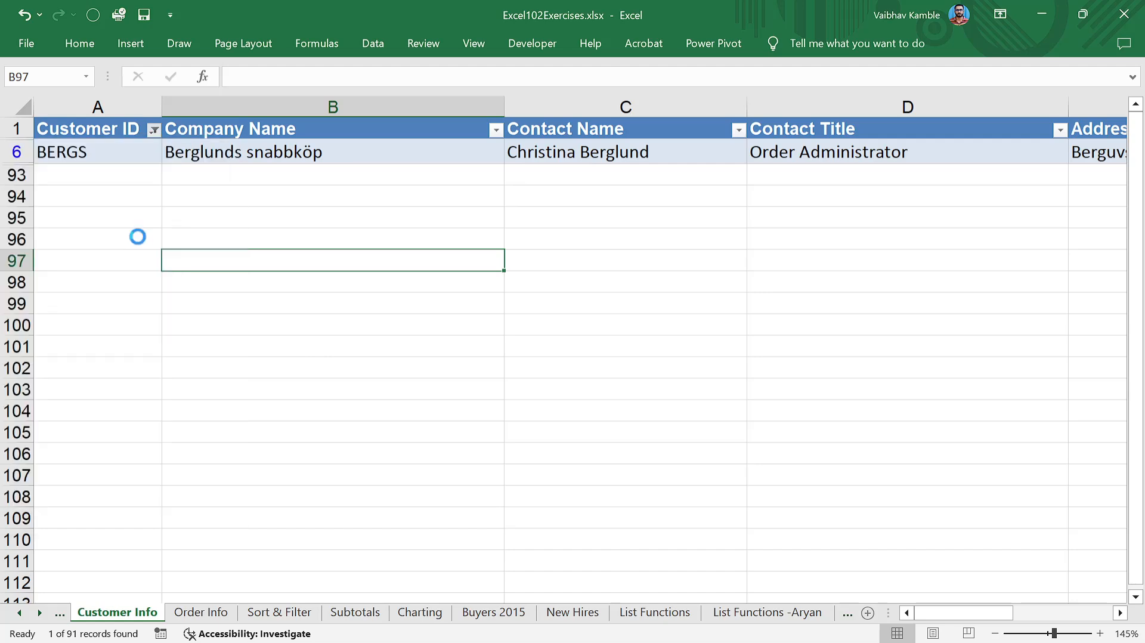
left_click(259, 271)
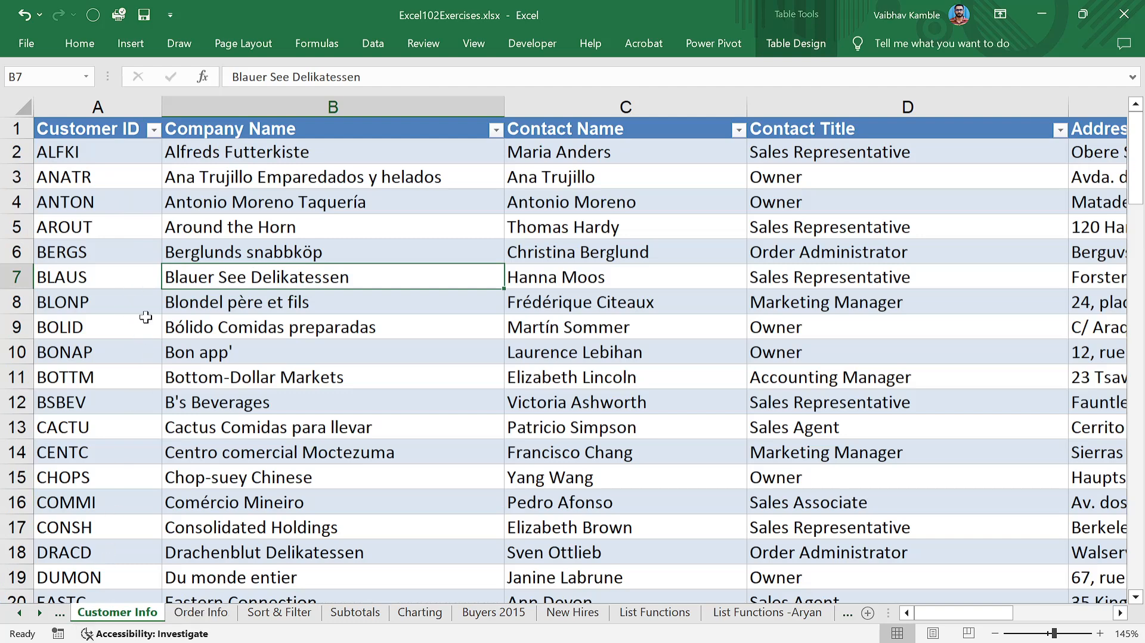
left_click(259, 307)
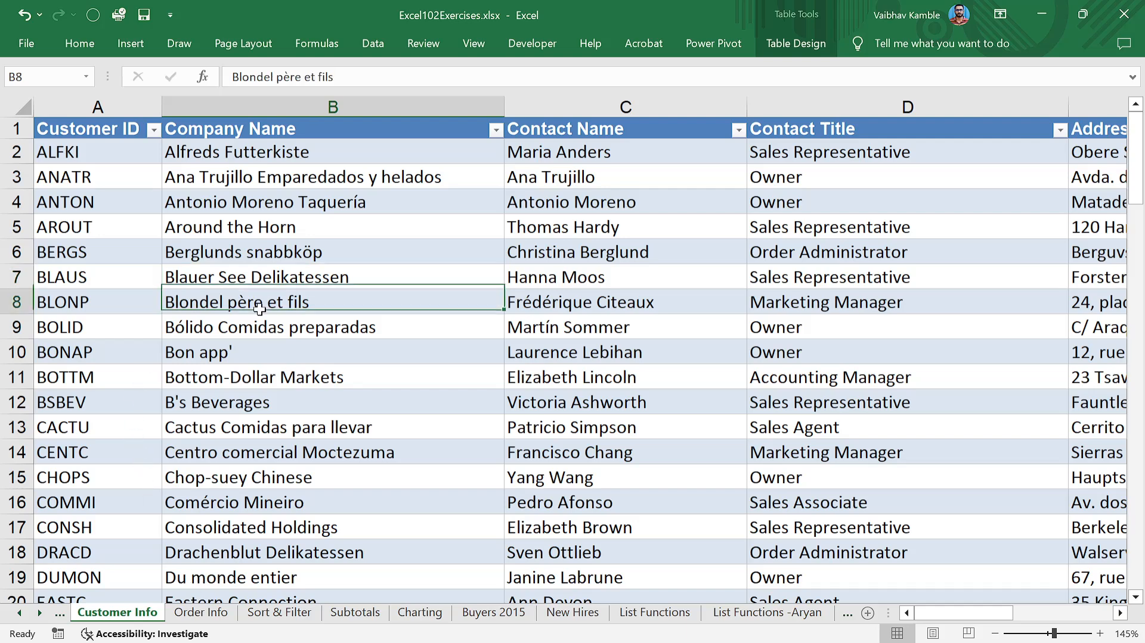
left_click(105, 301)
left_click(205, 306)
left_click(210, 280)
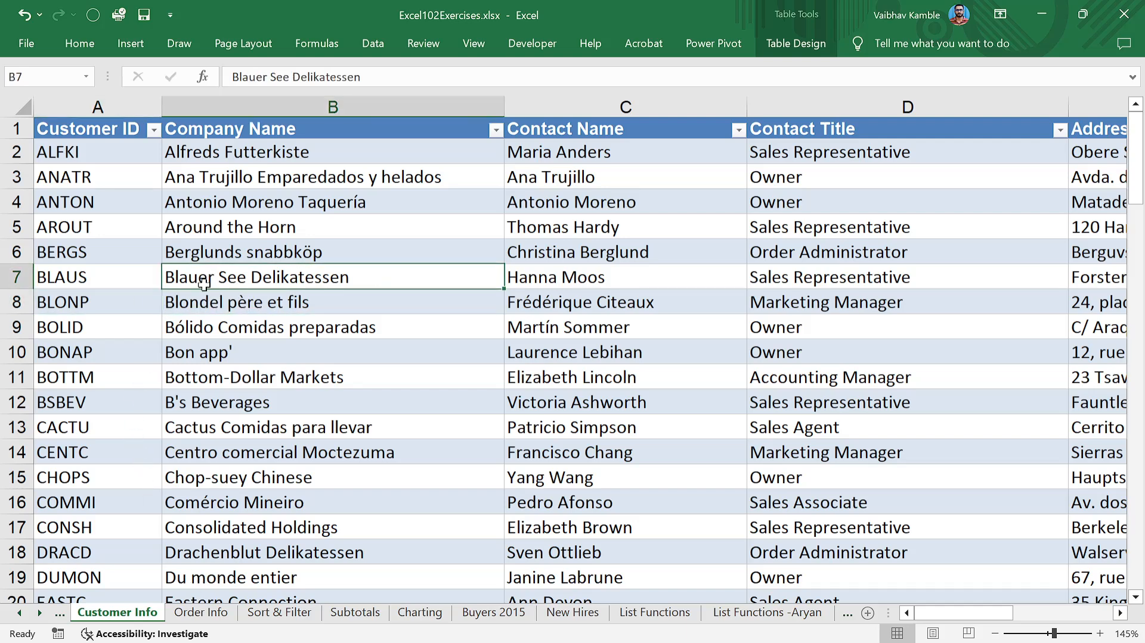
left_click(135, 271)
- Examine the repeated entries in the Order Info sheet's CustomerID column against the Customer Info sheet
left_click(205, 613)
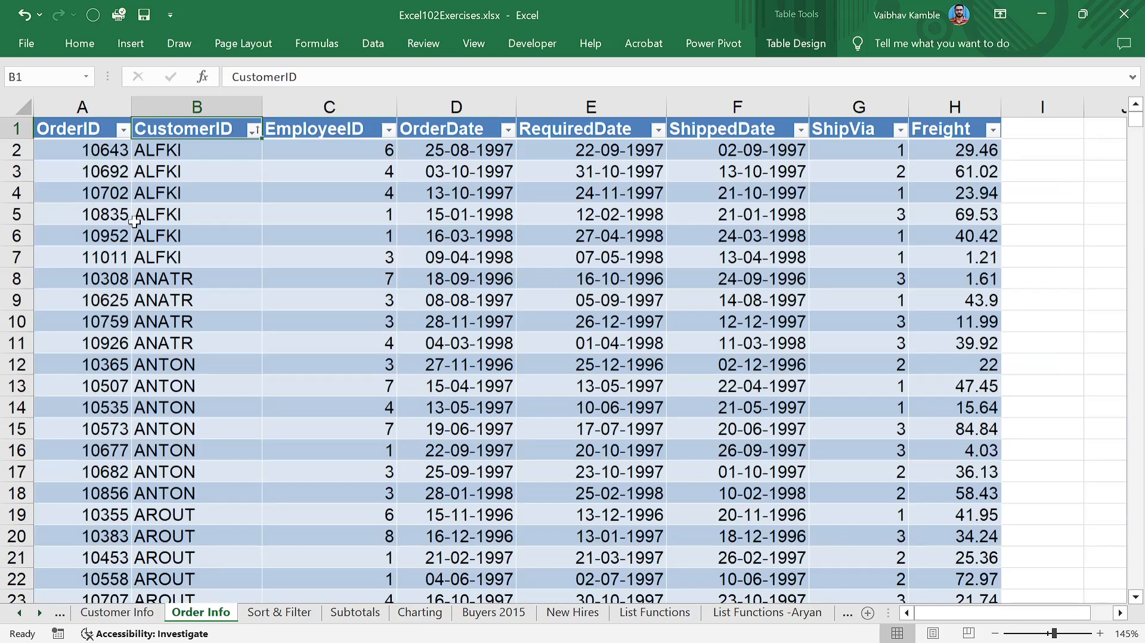
left_click(135, 218)
left_click_drag(191, 150, 213, 257)
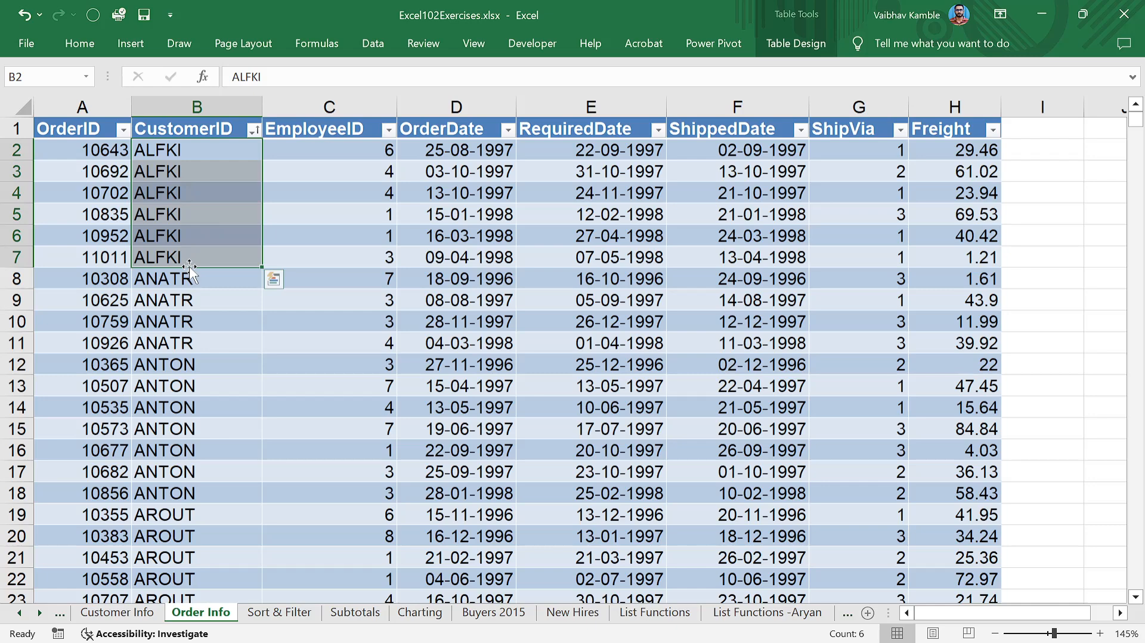
left_click(185, 153)
left_click(225, 135)
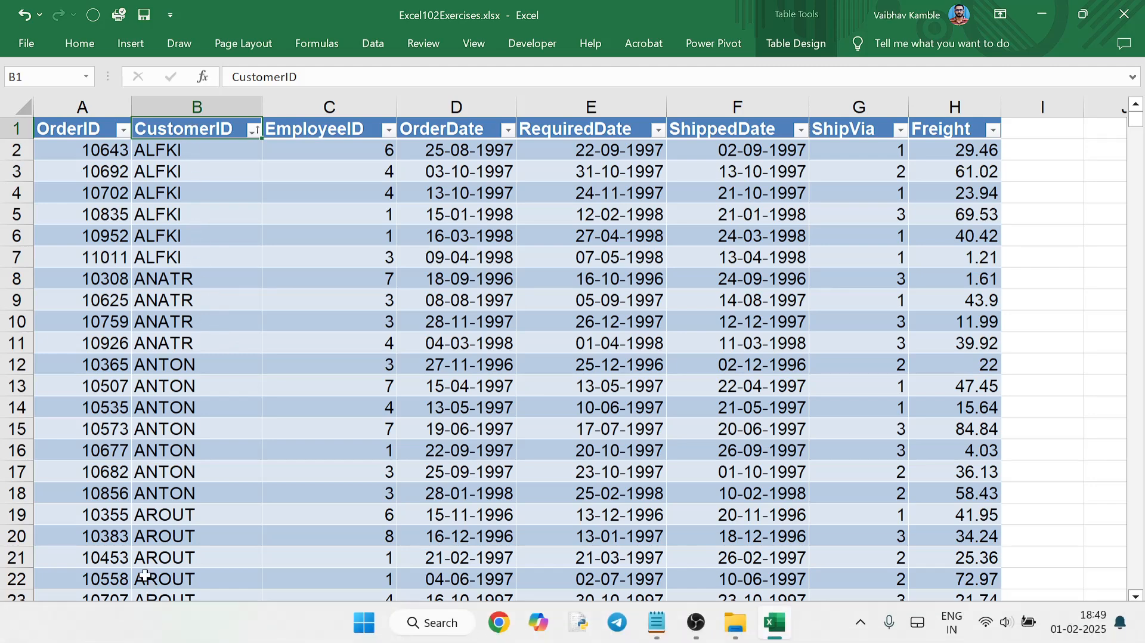
left_click(128, 616)
left_click(201, 613)
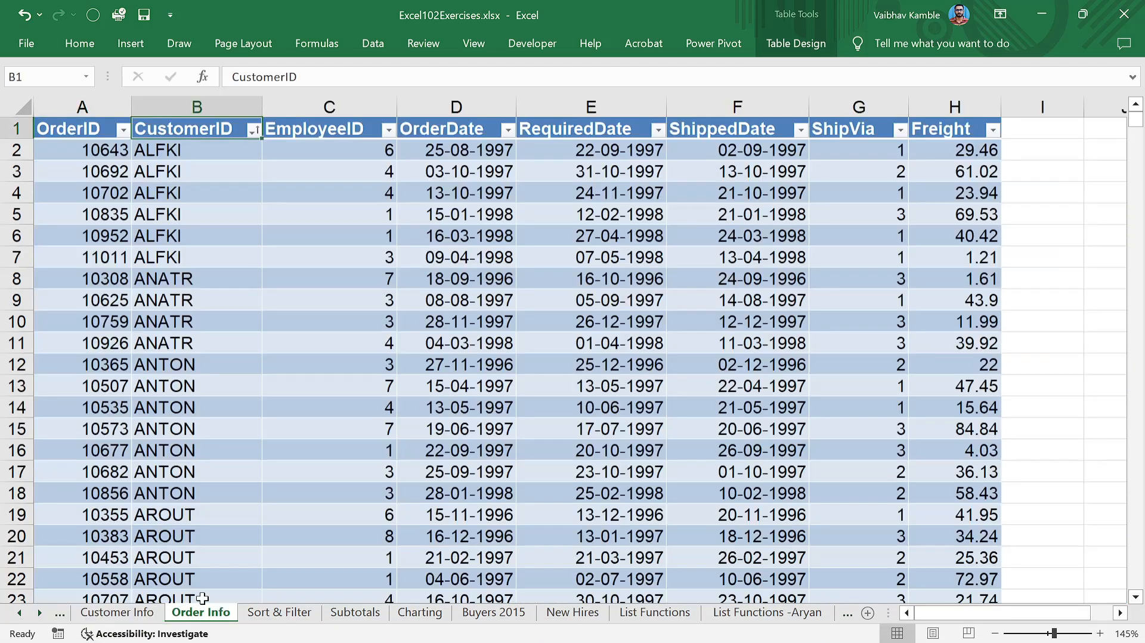
- Compare the Customer Info and Order Info sheets and look at the Power Pivot commands, including Add to Data Model
left_click(202, 278)
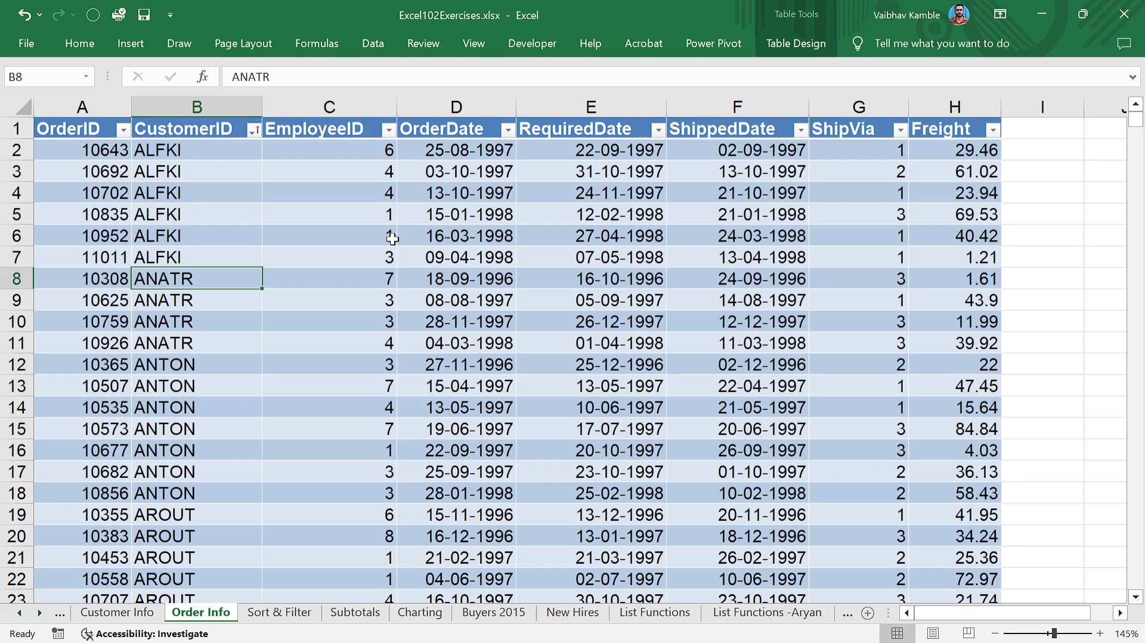
left_click(706, 45)
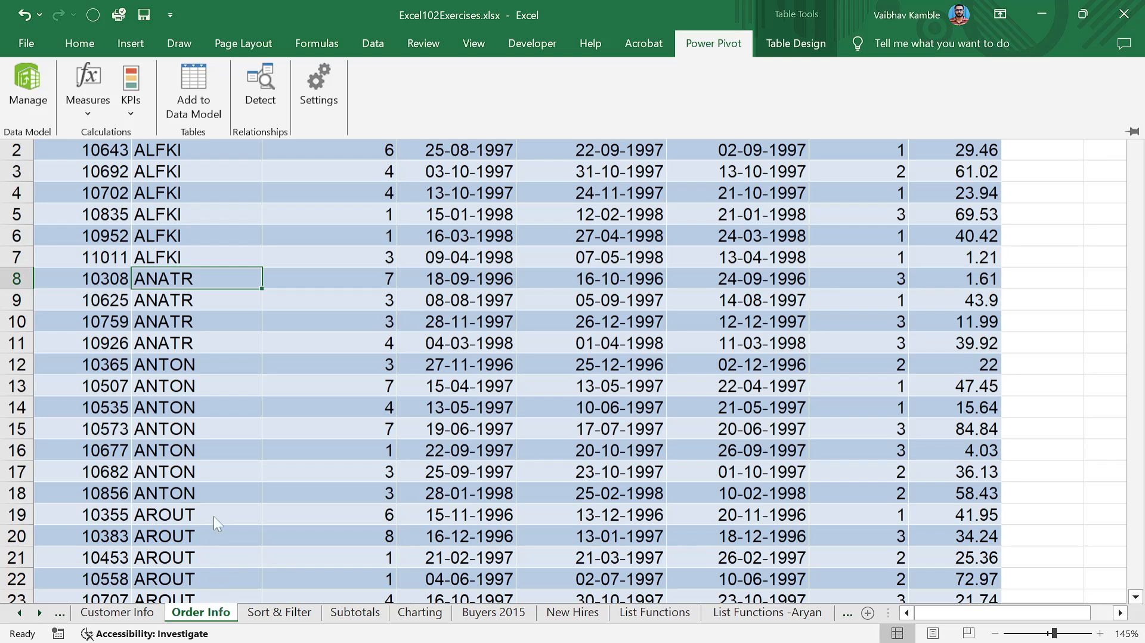
left_click(467, 267)
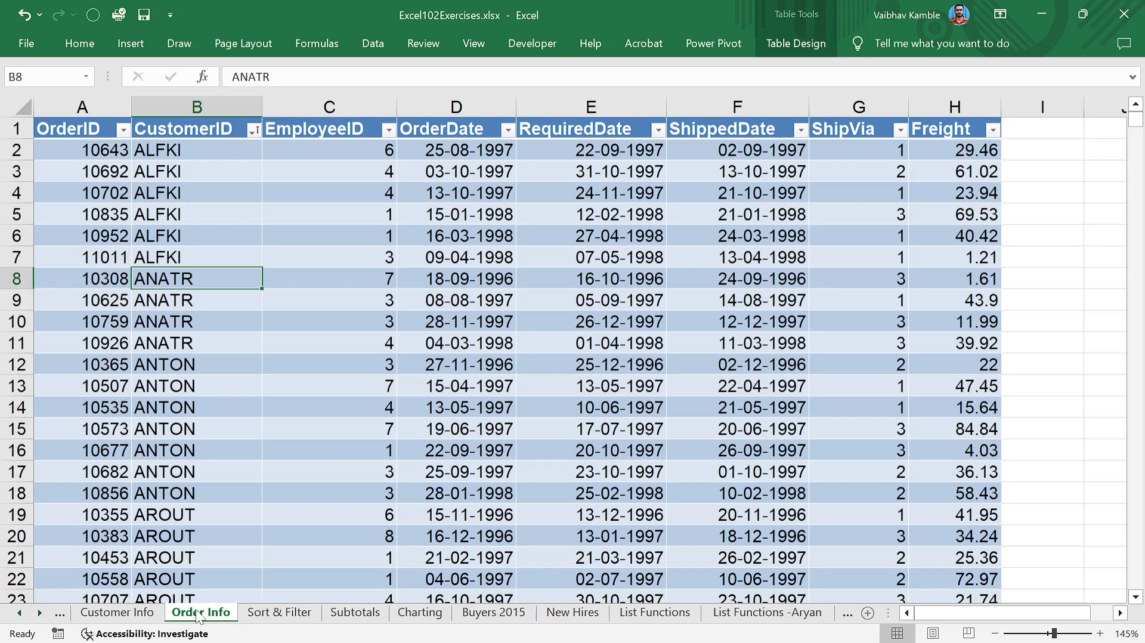
left_click(127, 614)
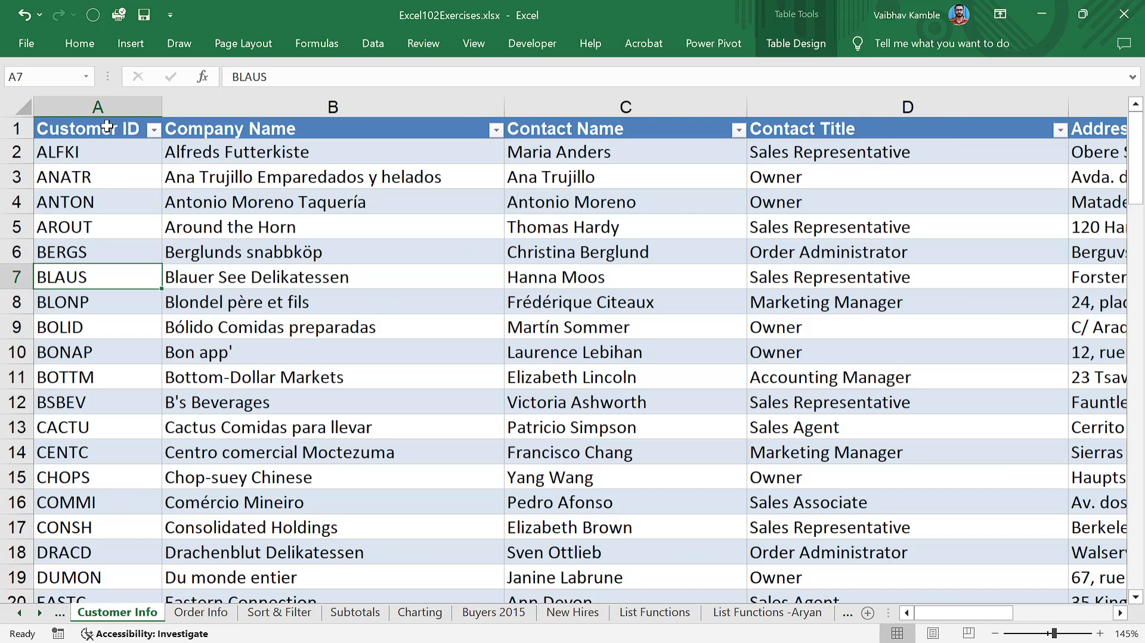
left_click(221, 617)
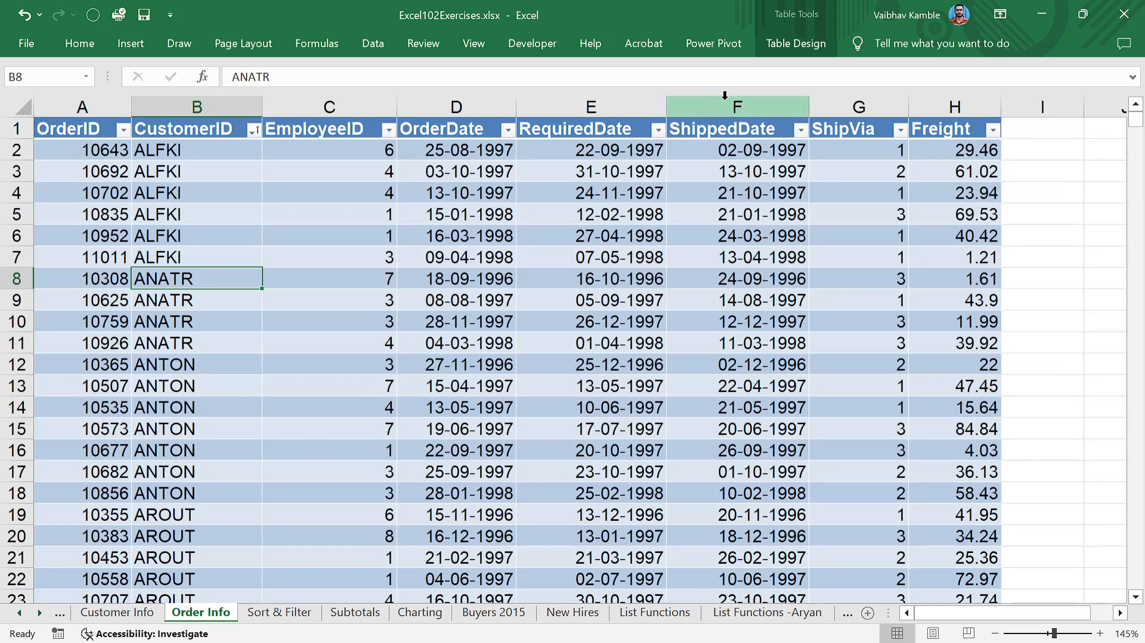
left_click(795, 48)
left_click(703, 52)
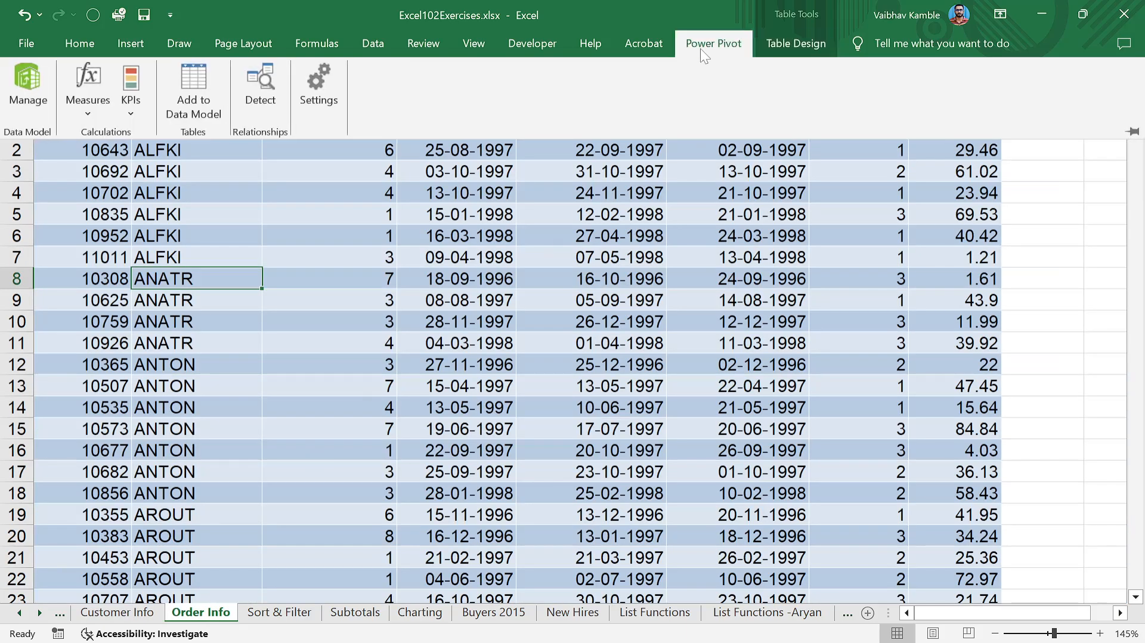
left_click(713, 48)
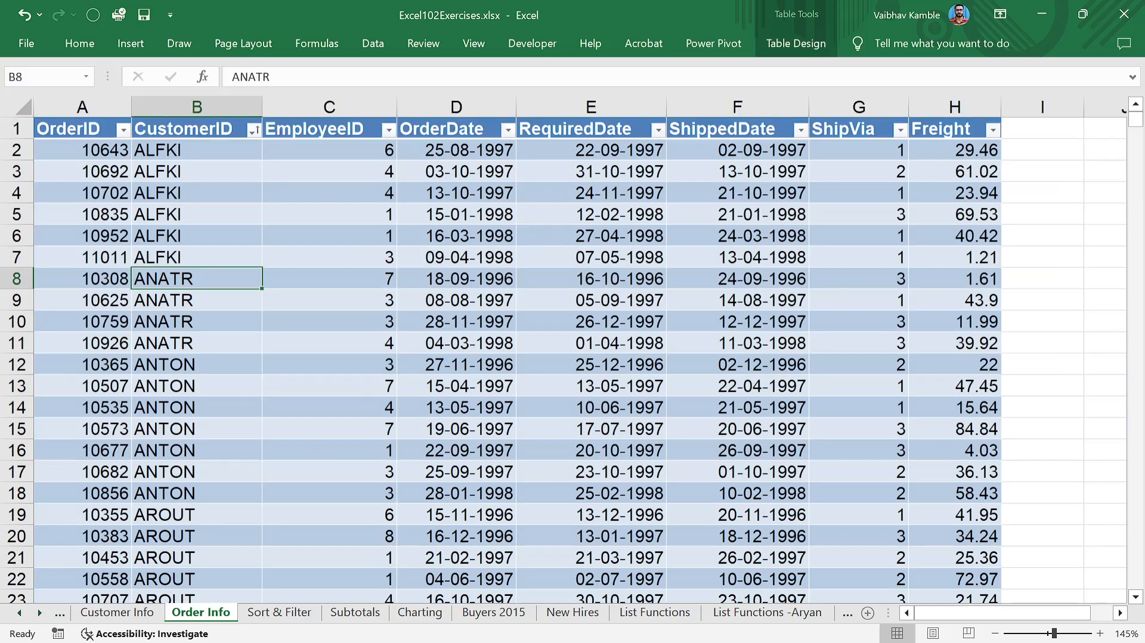
left_click(712, 44)
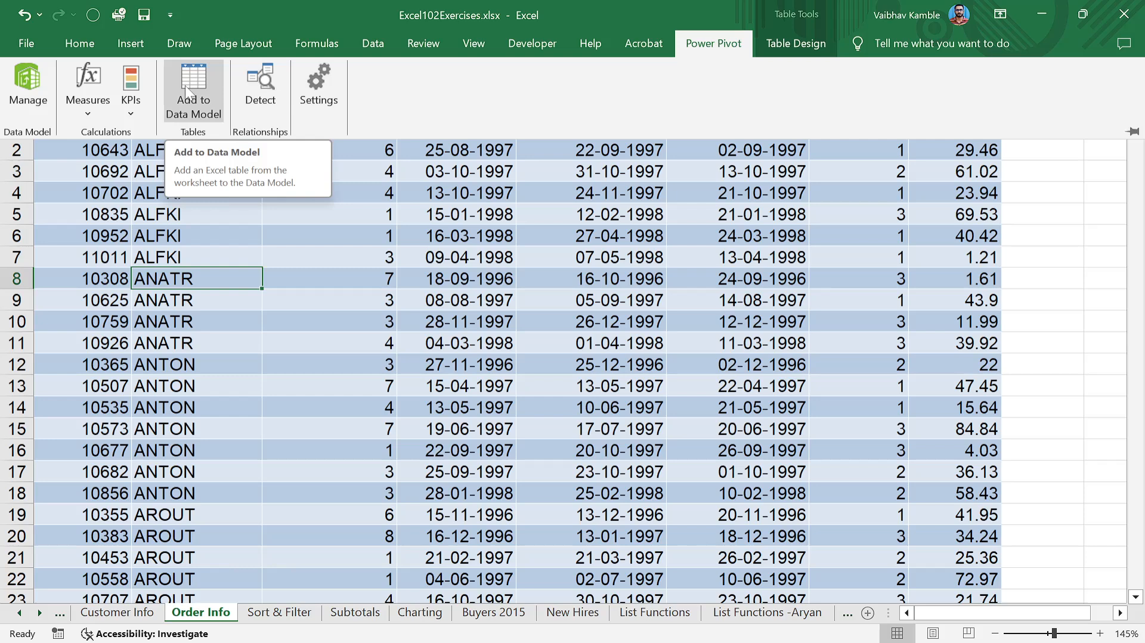
left_click(448, 420)
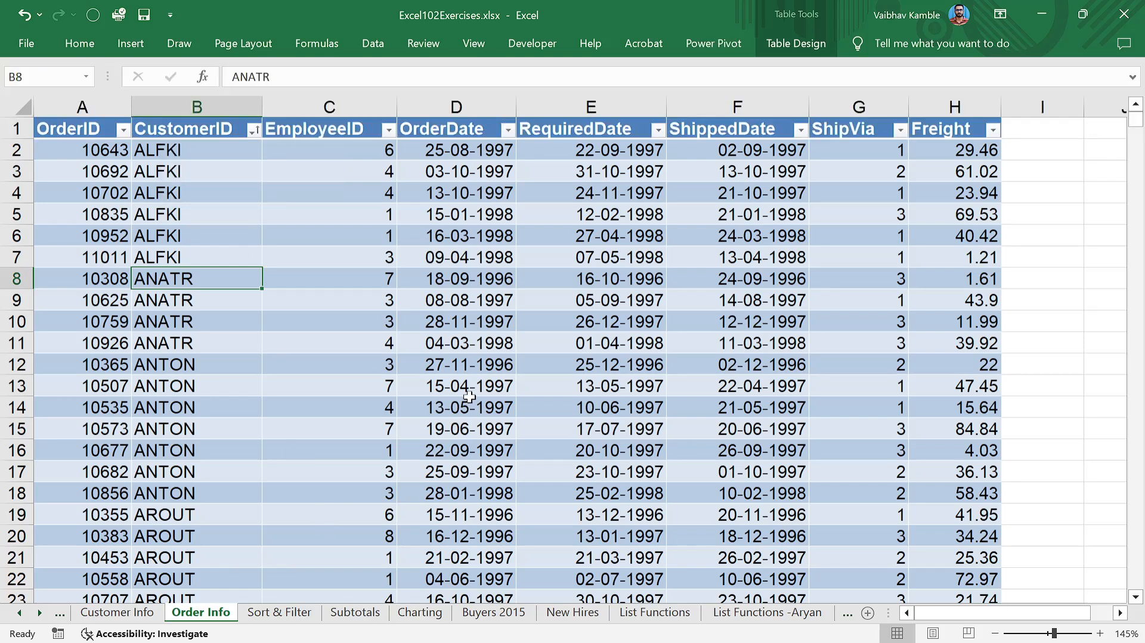
- Review the column headers of the Order Info table and the Customer Info table, from Phone back to Customer ID
left_click(935, 129)
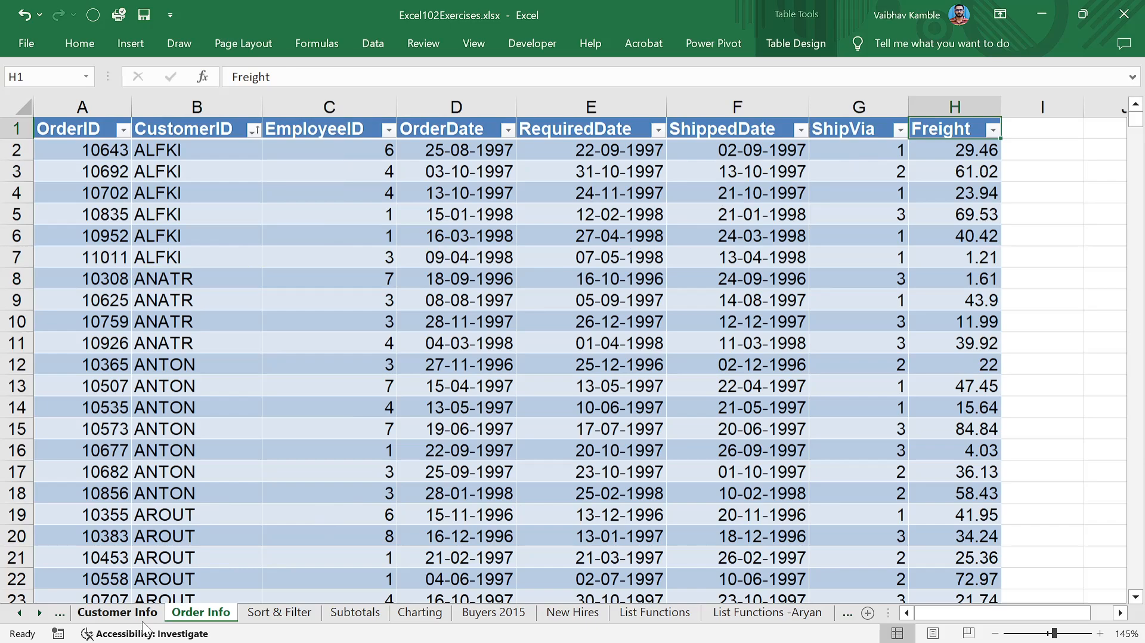
left_click(117, 611)
left_click(625, 309)
key("ctrl+Up")
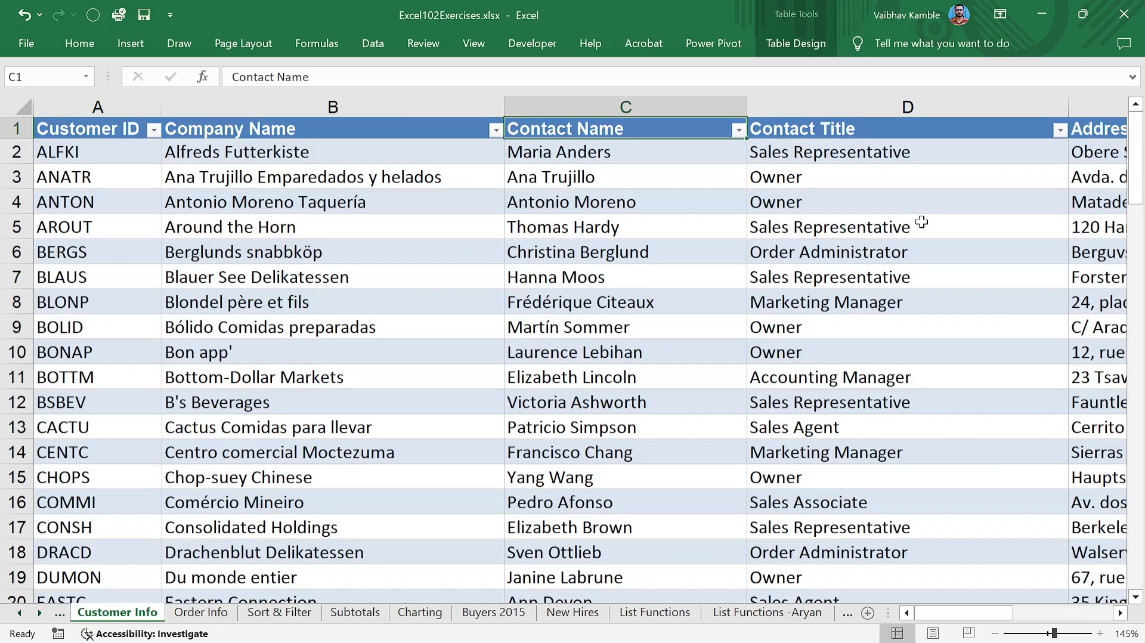
key("ctrl+Right")
key("Left")
key("Left")
key("Left")
key("Left")
key("Left")
key("Left")
key("Left")
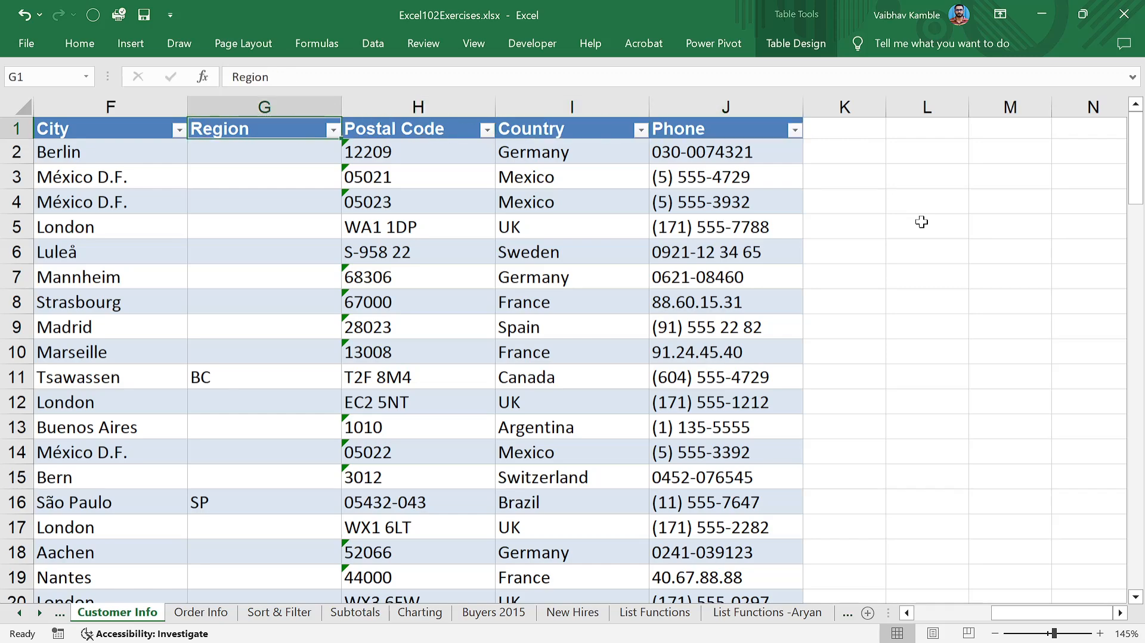
key("Left")
key("Left")
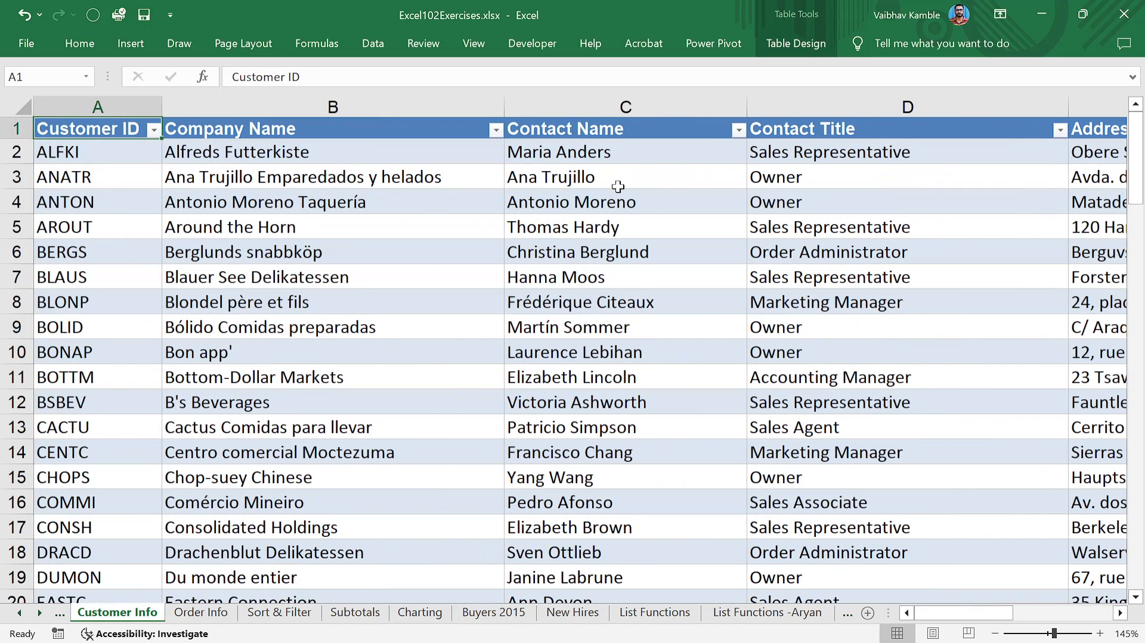
- Insert a PivotTable from the OrderInfo table on the existing Order Info worksheet at cell J2
left_click(188, 615)
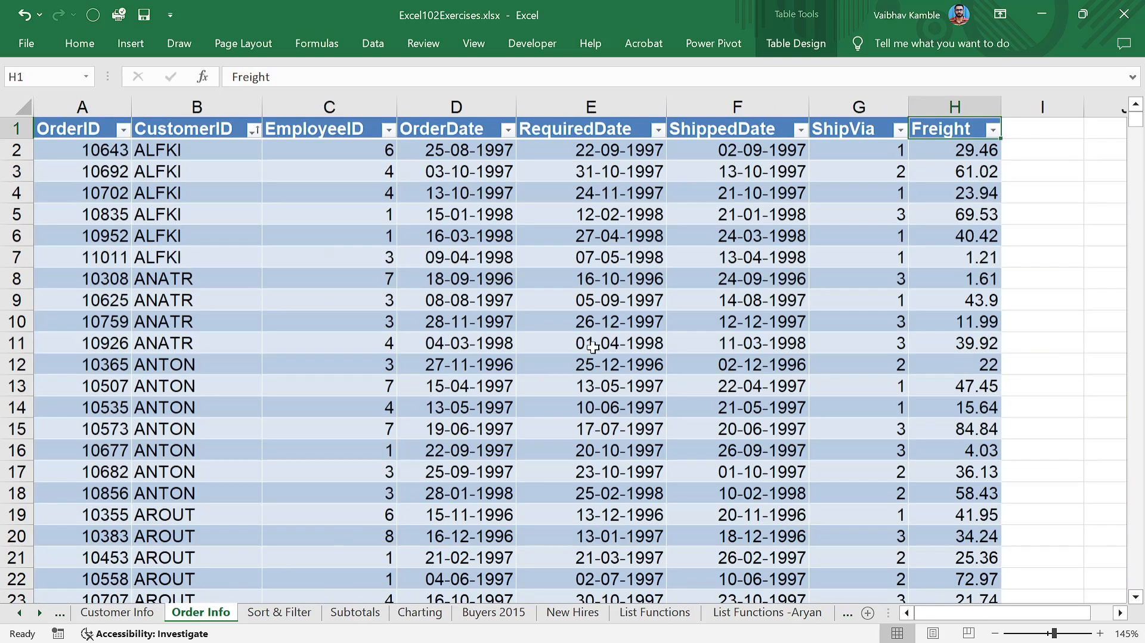
left_click(728, 296)
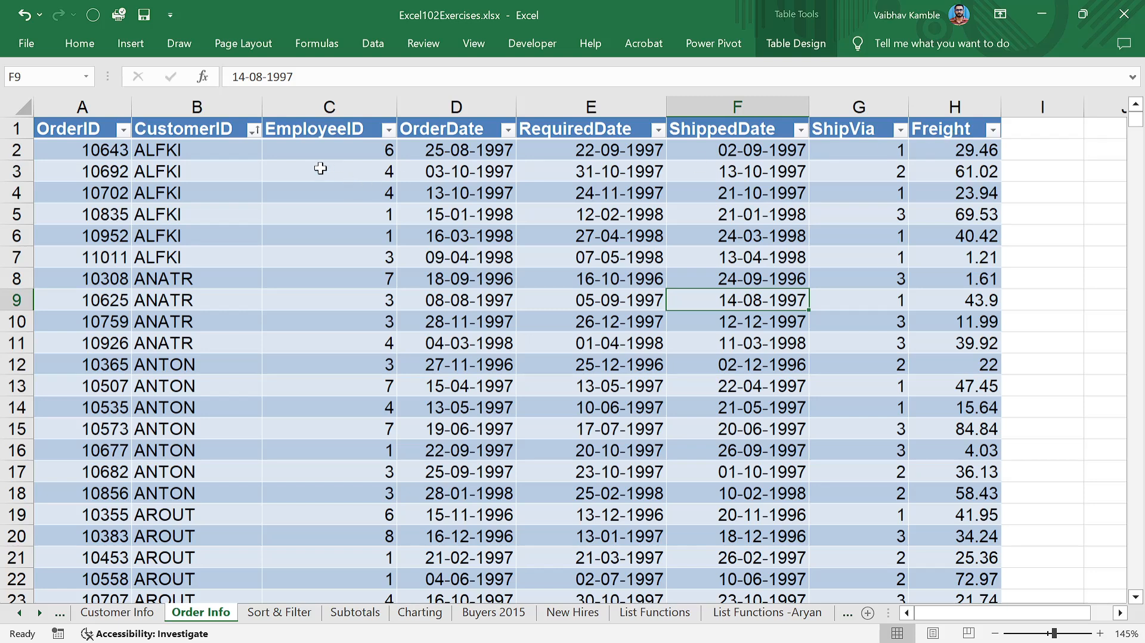
left_click(374, 190)
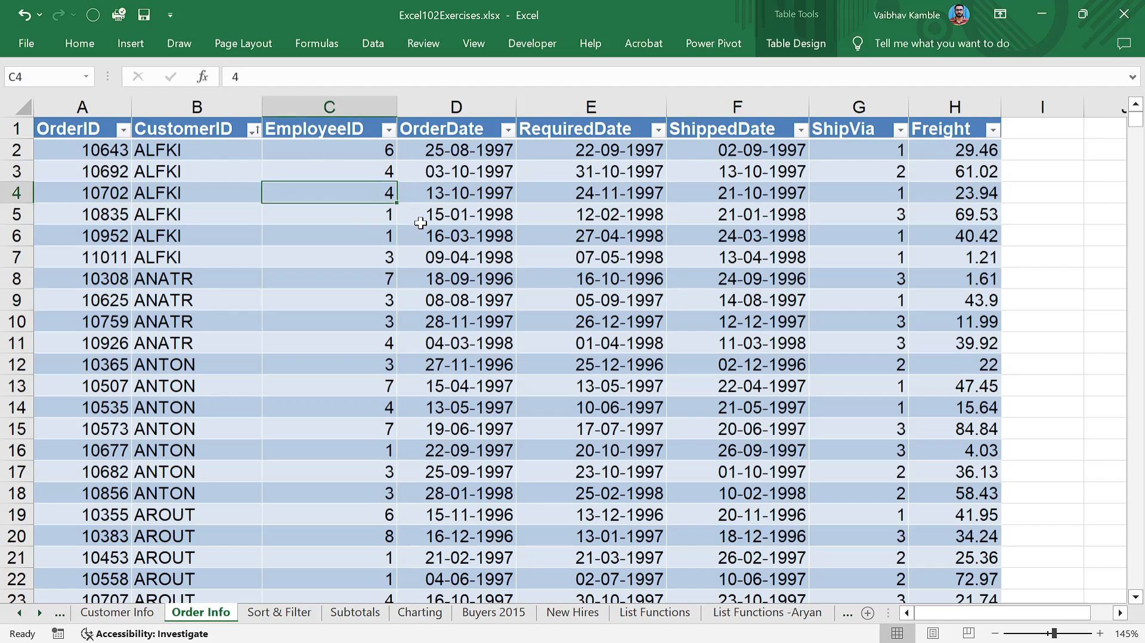
scroll(421, 223, "down", 2)
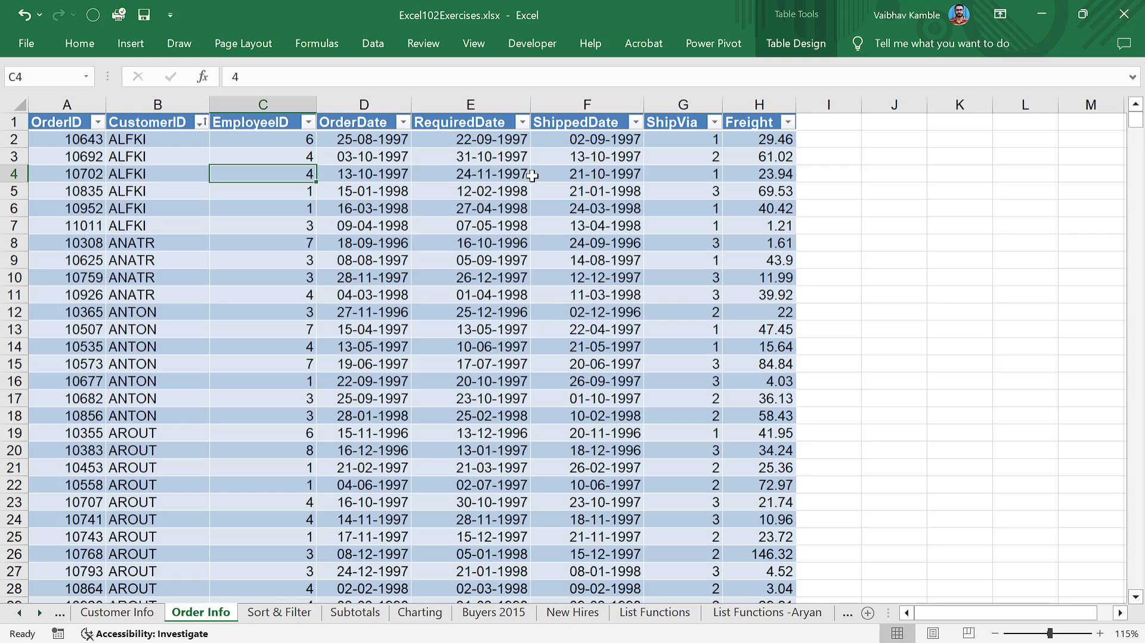
left_click(532, 174)
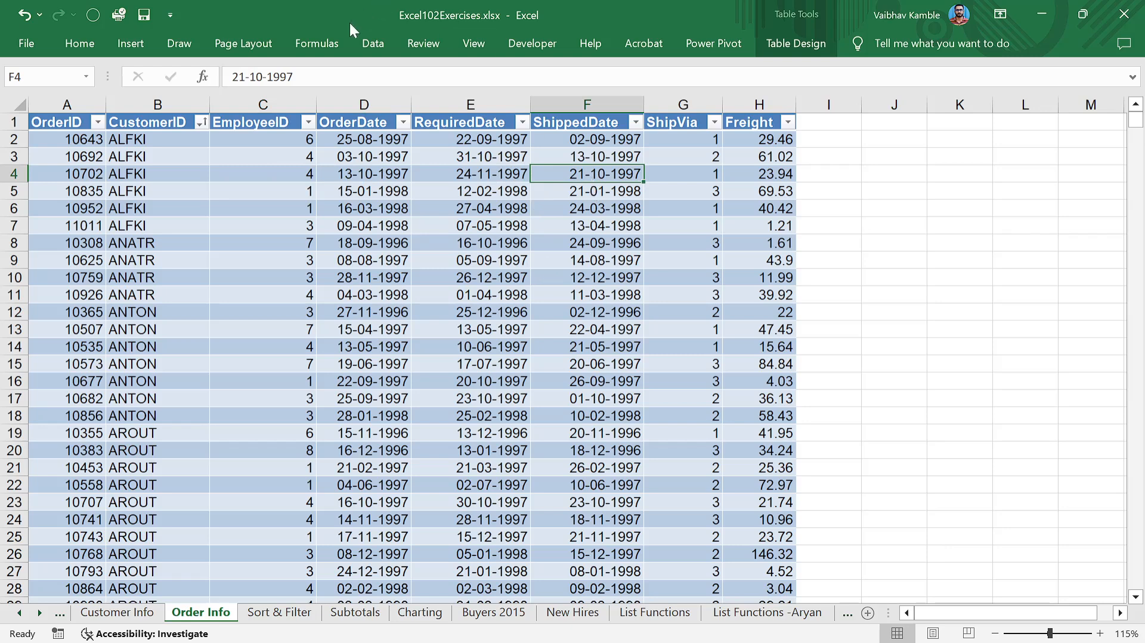
left_click(137, 45)
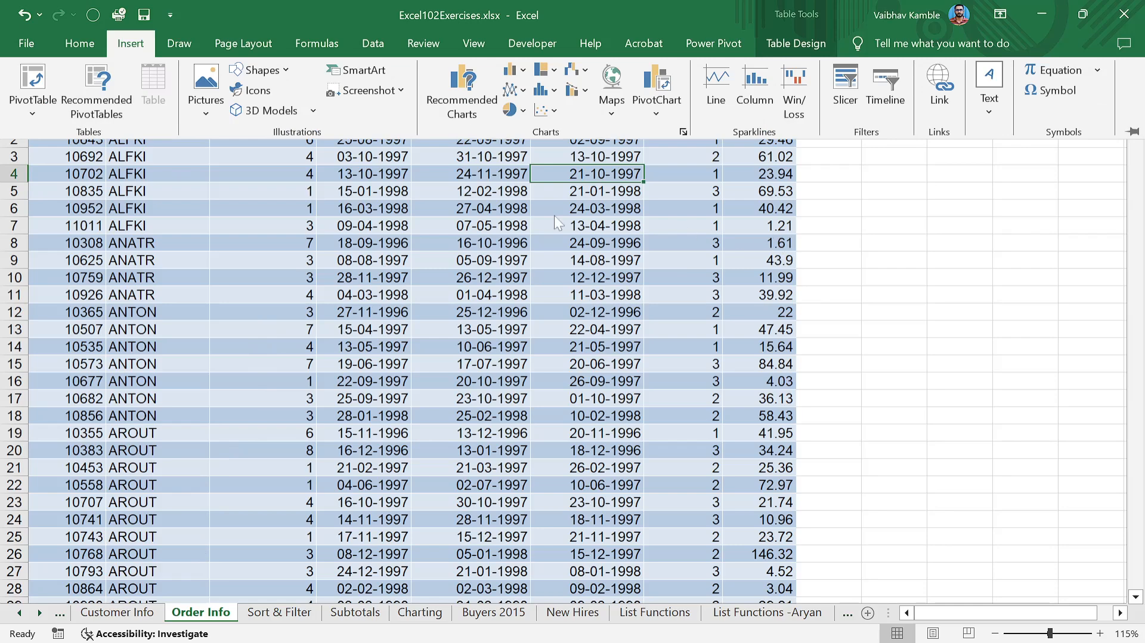
left_click(32, 78)
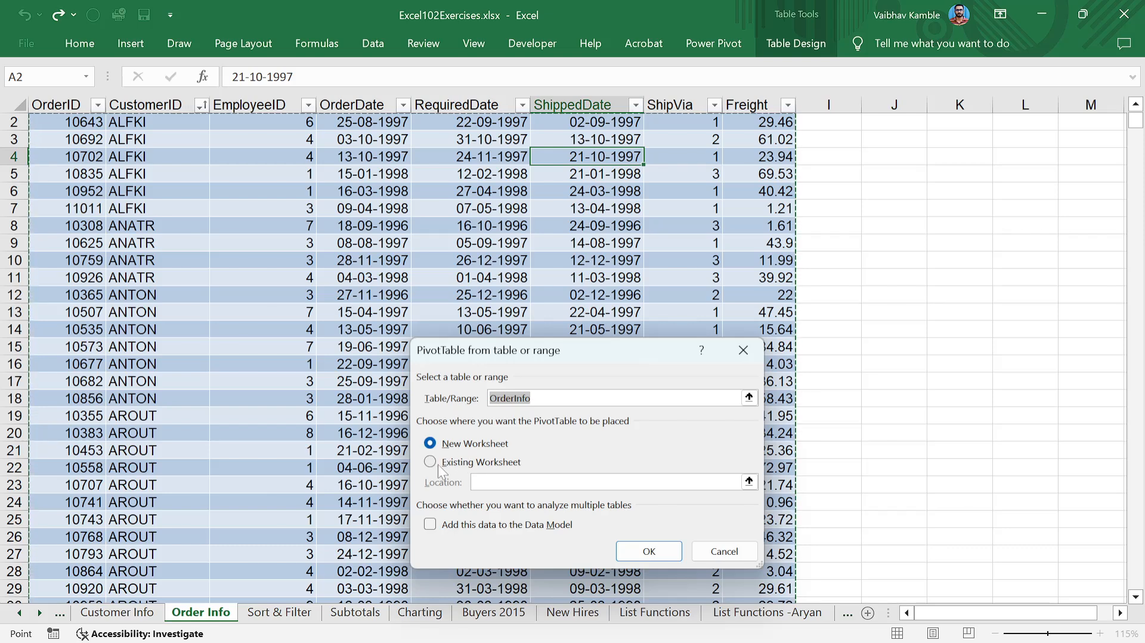
left_click(487, 464)
scroll(834, 214, "up", 1)
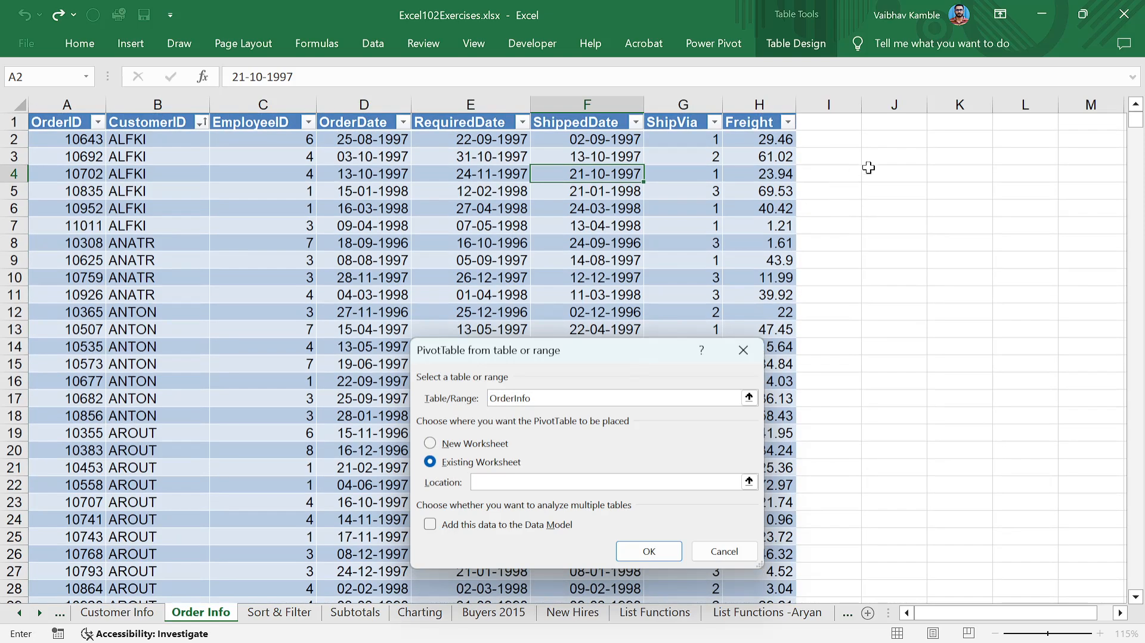
left_click(888, 140)
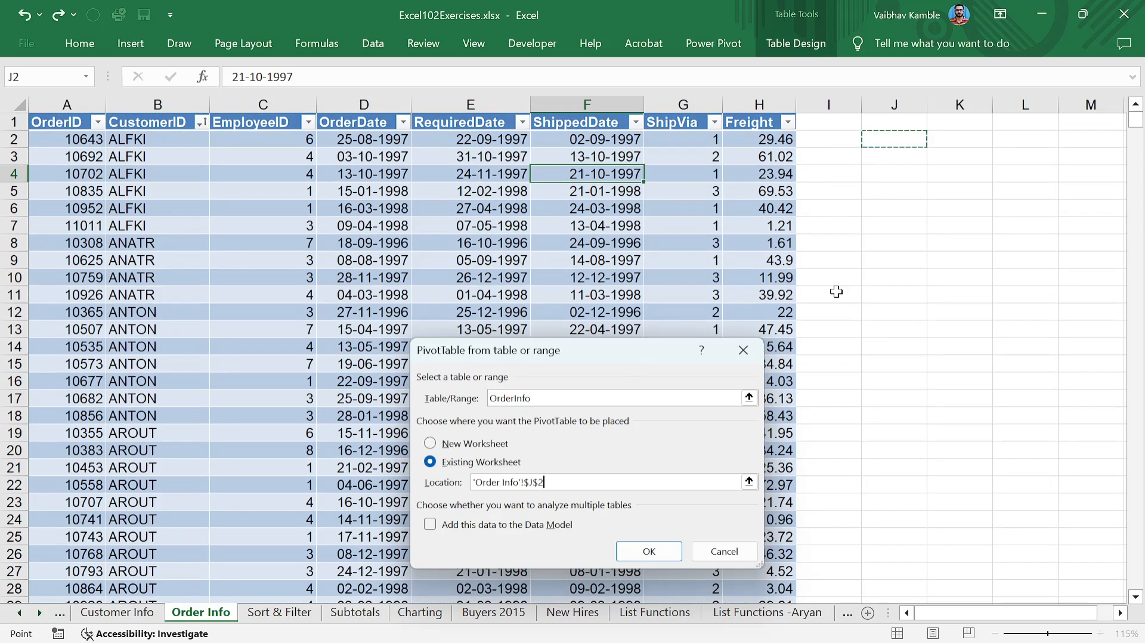
left_click(649, 551)
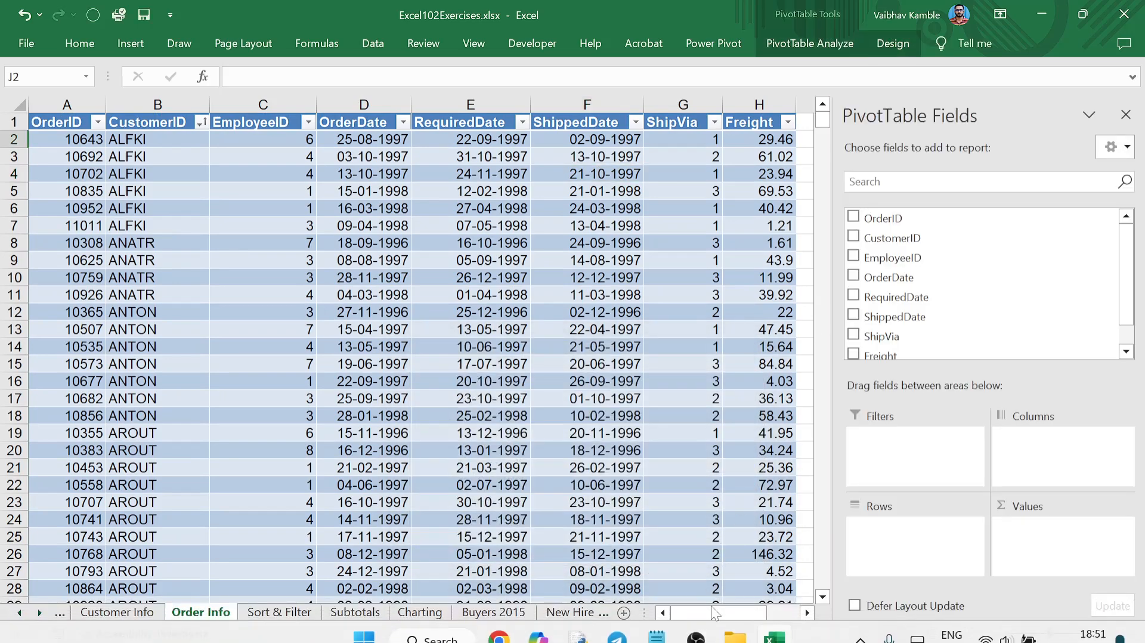
- Add the Freight field to the values of the new PivotTable as Sum of Freight
left_click_drag(728, 613, 762, 614)
scroll(989, 286, "down", 1)
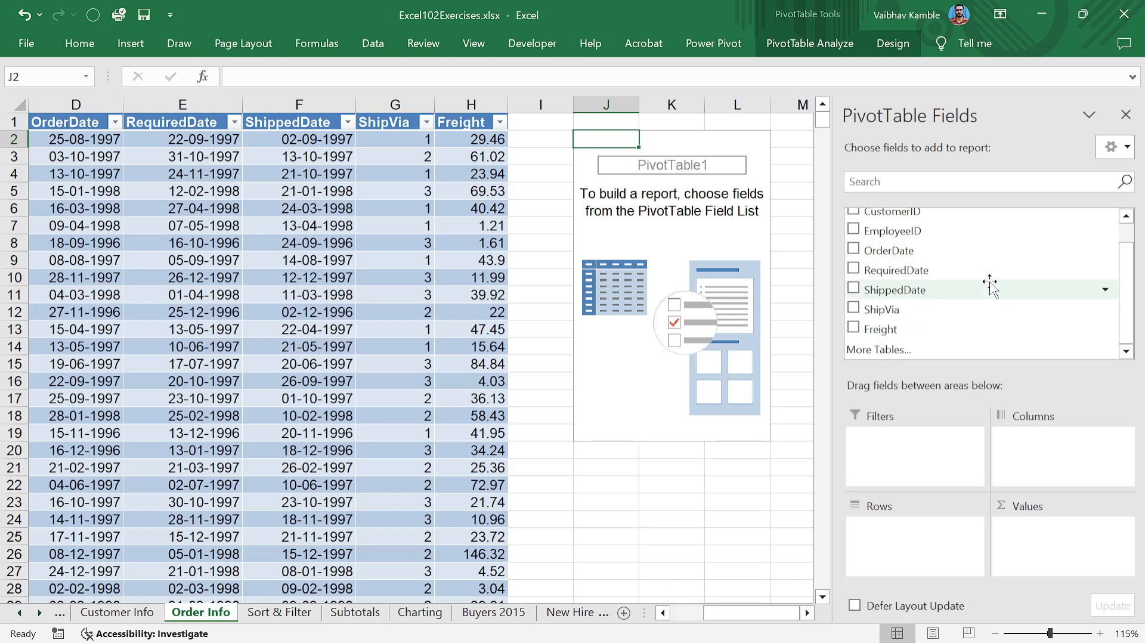
scroll(989, 284, "up", 1)
scroll(990, 285, "down", 1)
scroll(966, 269, "up", 1)
scroll(912, 268, "down", 1)
left_click_drag(861, 336, 1020, 540)
scroll(891, 268, "up", 1)
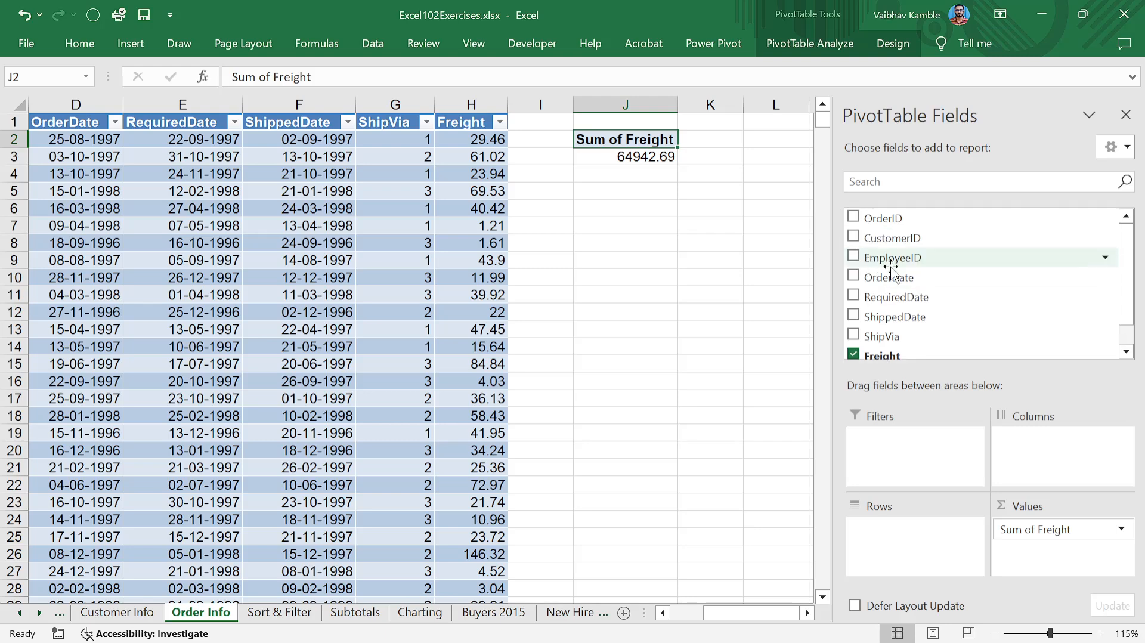
scroll(891, 266, "down", 1)
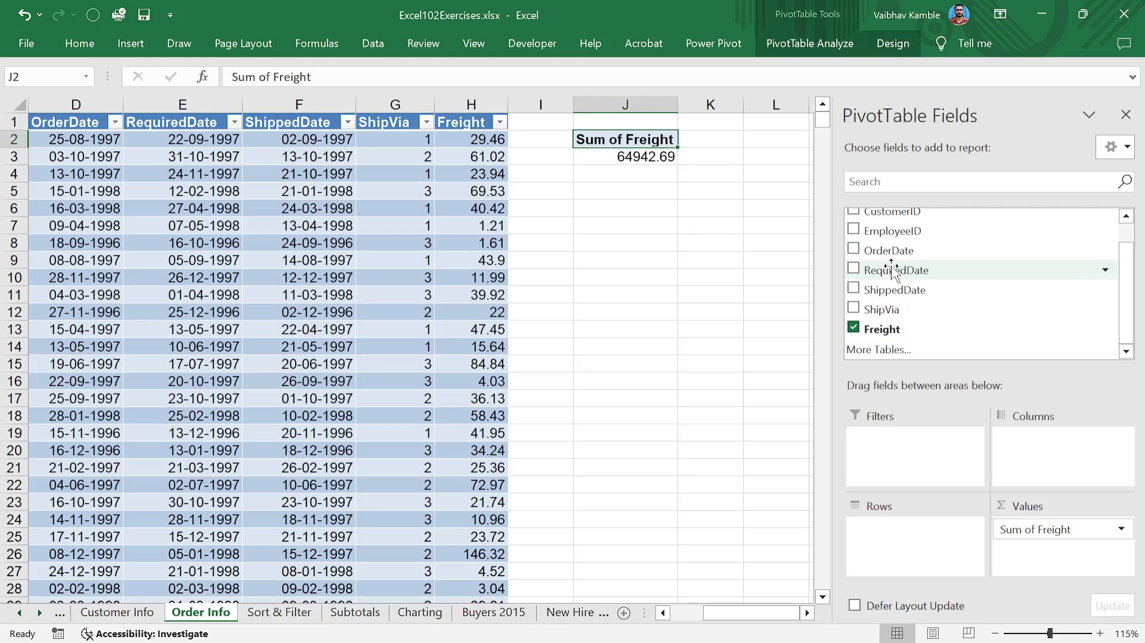
scroll(887, 266, "up", 1)
scroll(887, 266, "down", 1)
scroll(887, 266, "up", 1)
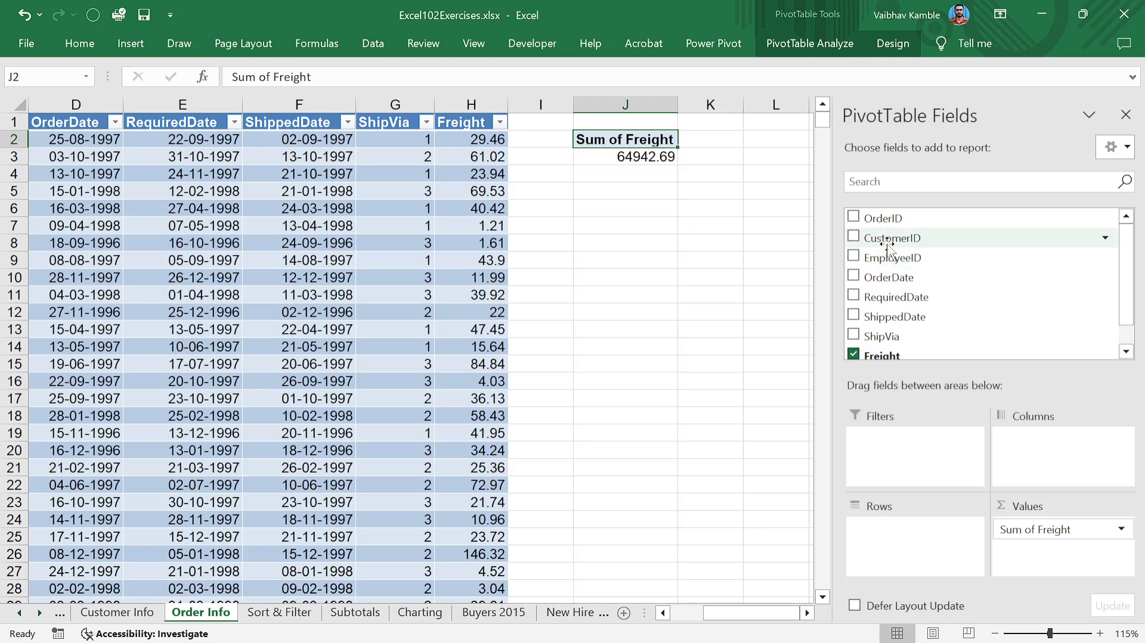
scroll(891, 306, "down", 1)
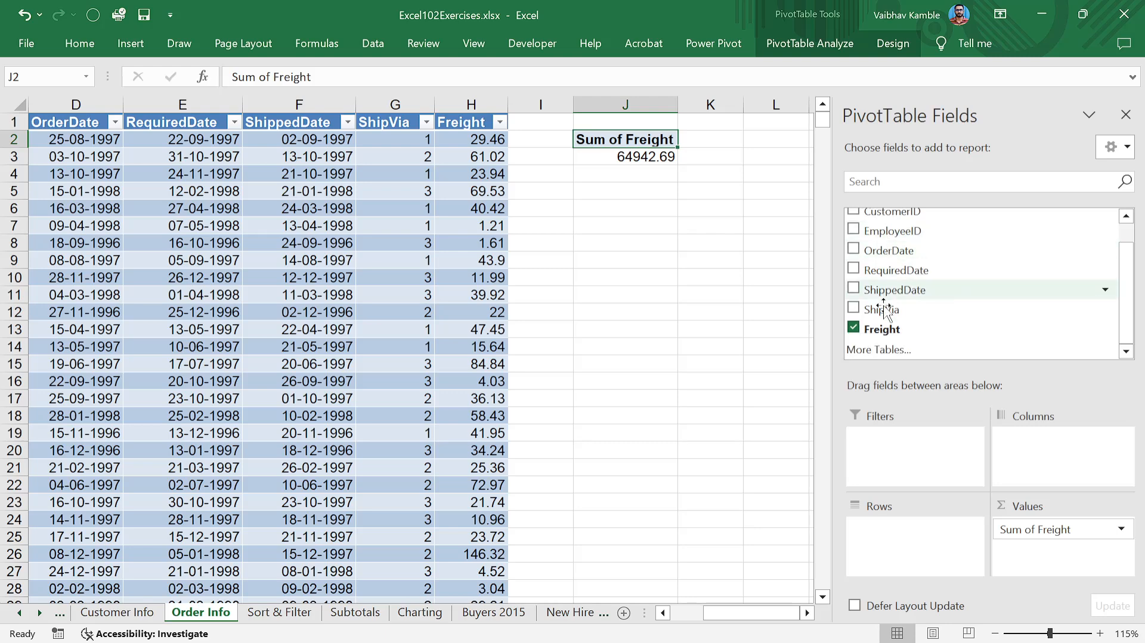
left_click(888, 350)
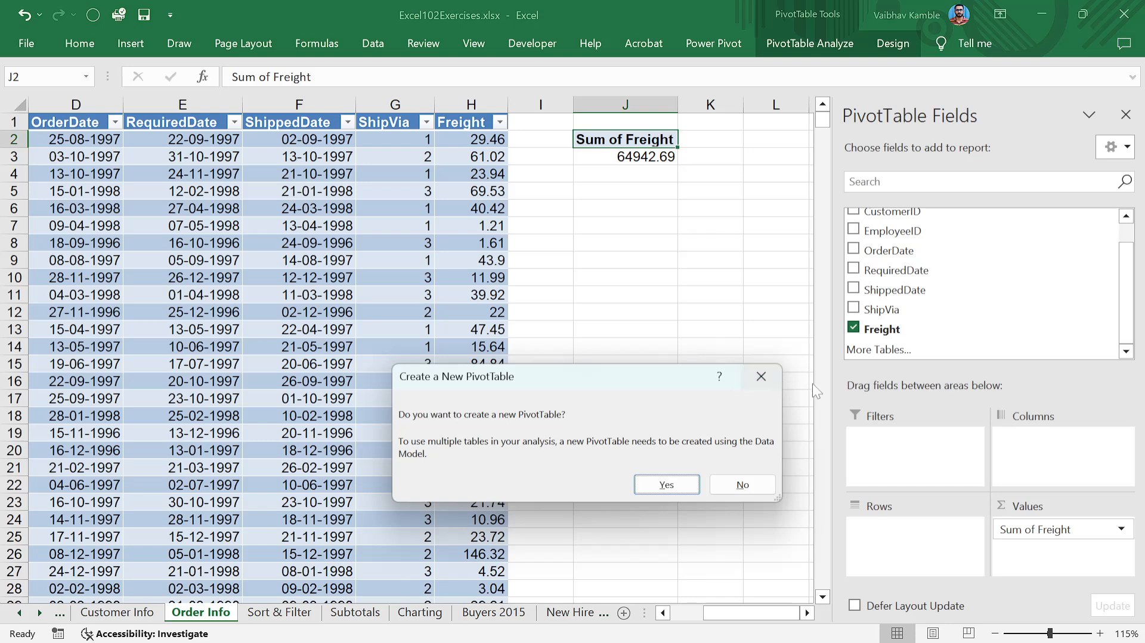
left_click(769, 386)
- Use More Tables to create a new Data Model PivotTable that can analyze multiple tables
scroll(943, 319, "up", 1)
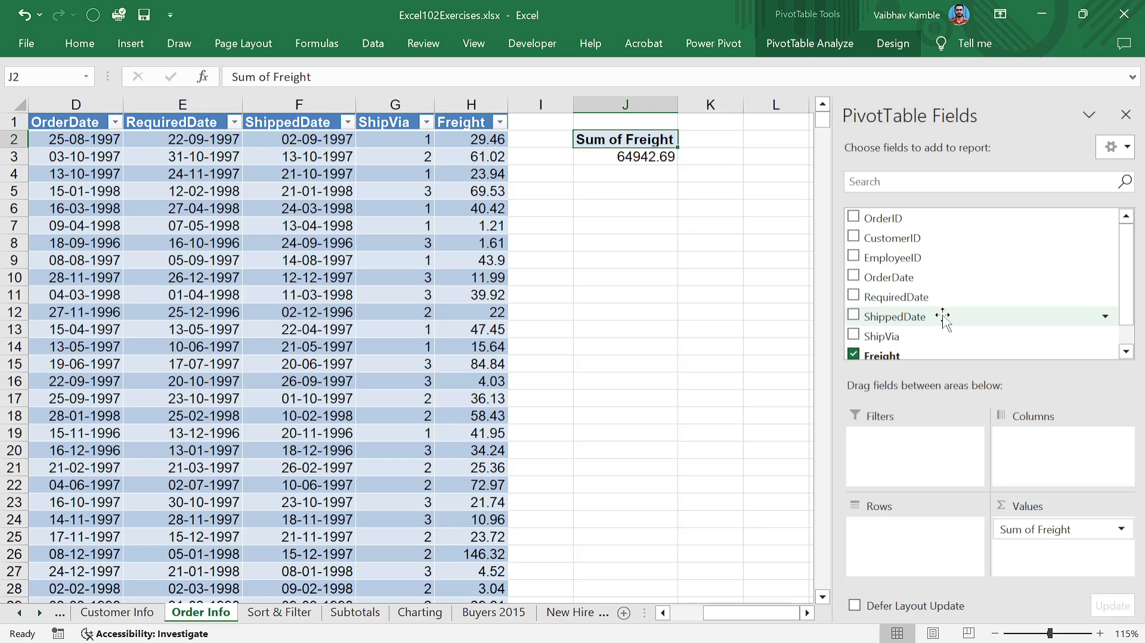
scroll(943, 319, "down", 2)
left_click(881, 348)
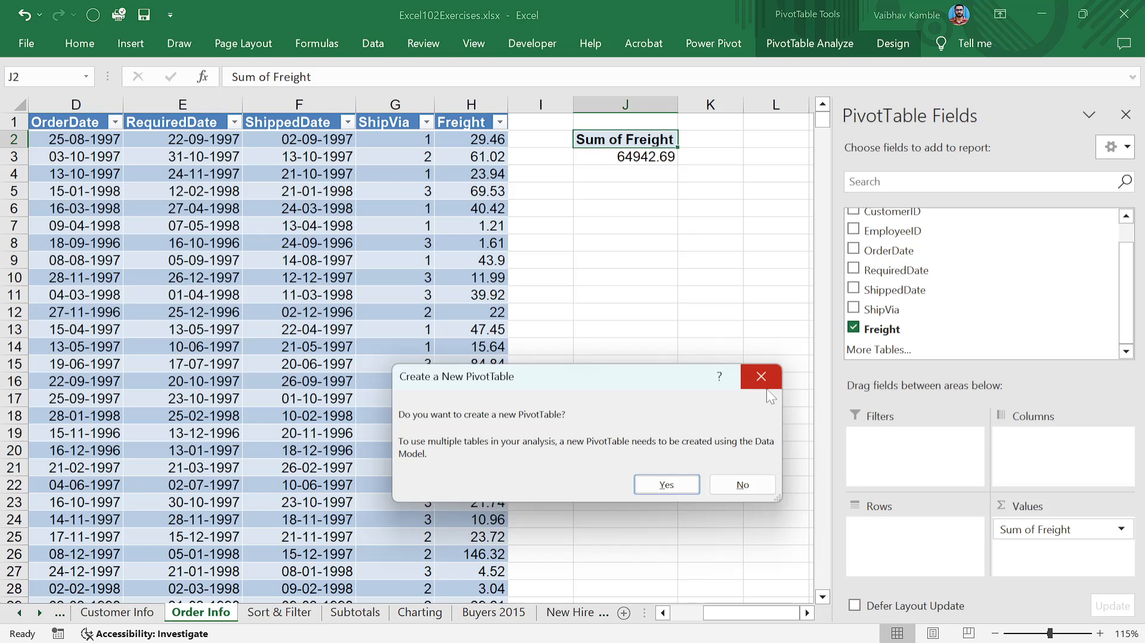
left_click(685, 481)
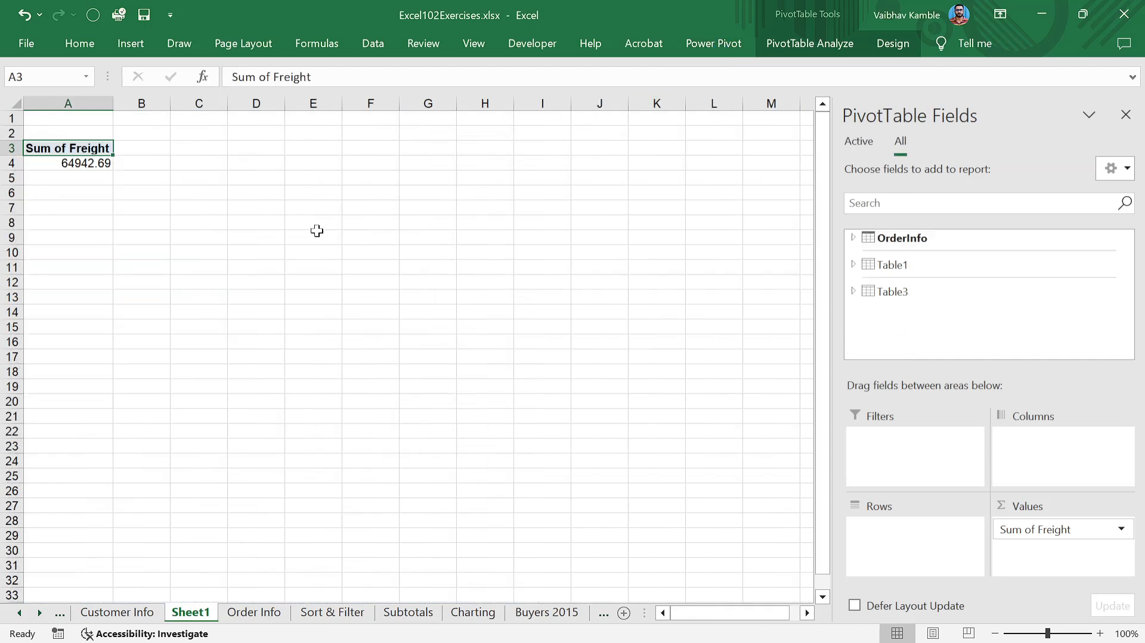
- Return to the original PivotTable on the Order Info sheet and review its available fields
left_click(527, 266)
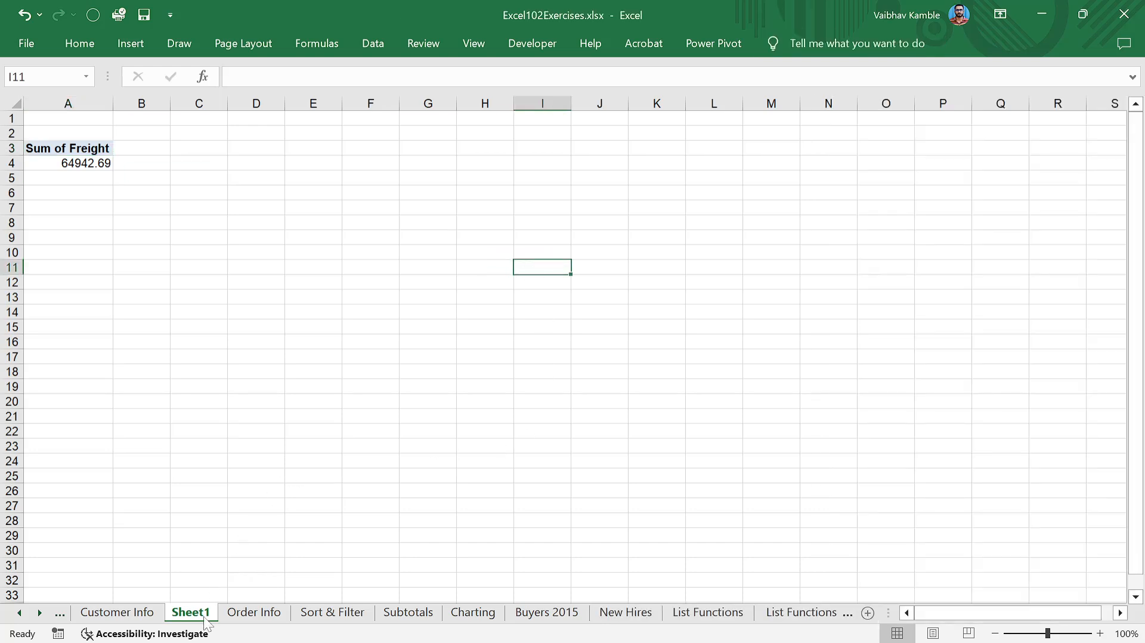
left_click(253, 612)
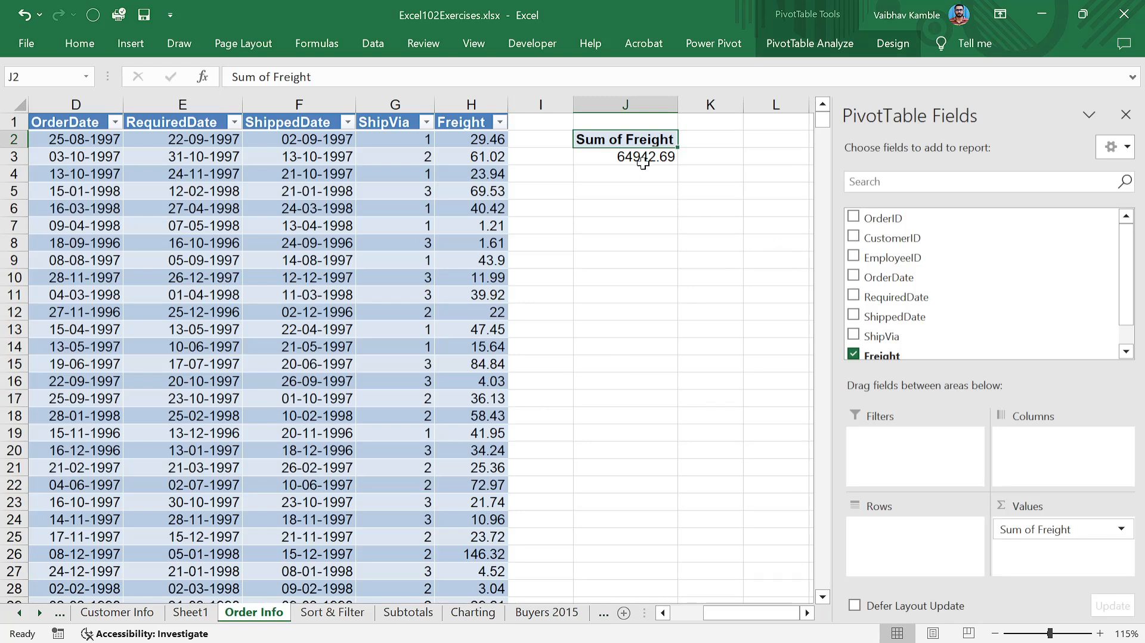
scroll(903, 310, "down", 1)
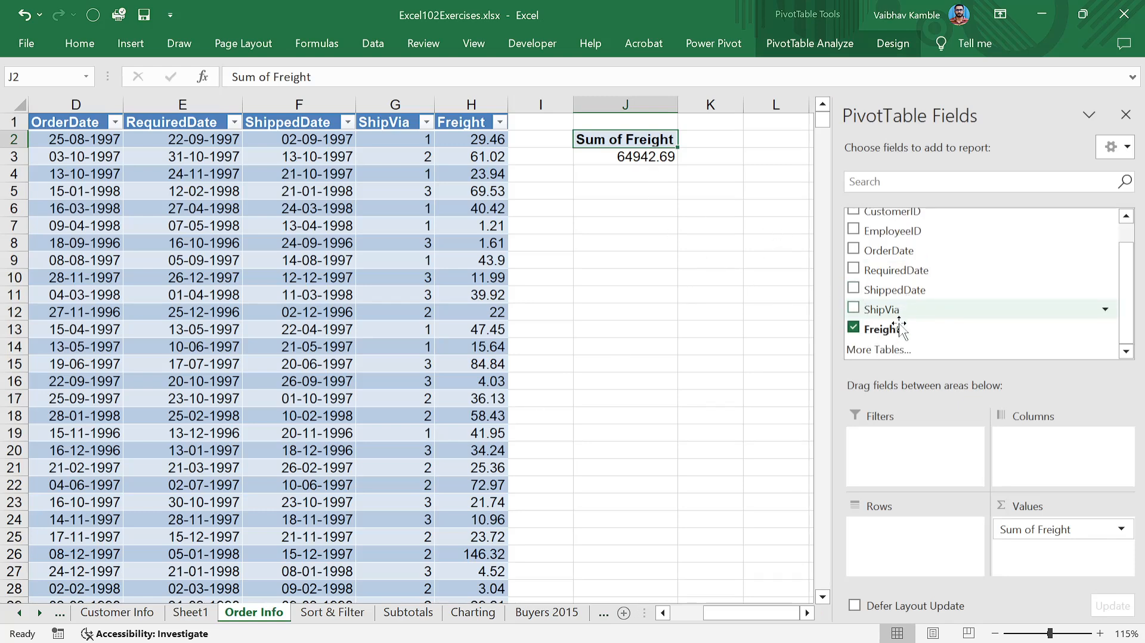
- Delete the Sheet1 worksheet that holds the extra Data Model PivotTable
scroll(888, 272, "up", 1)
scroll(887, 289, "down", 1)
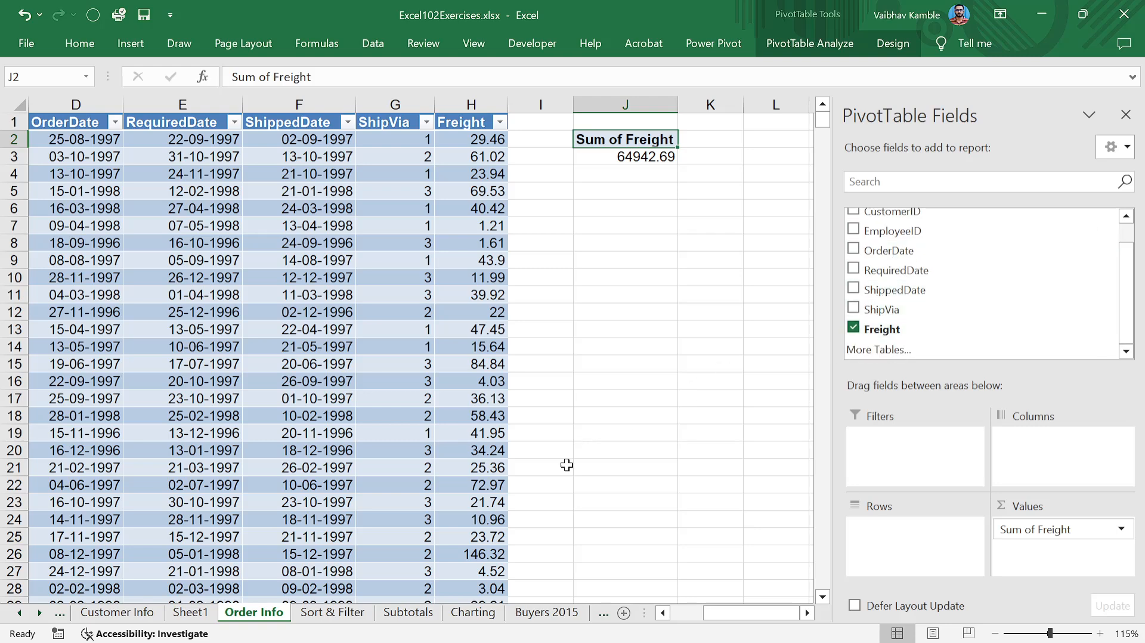
left_click(191, 614)
right_click(195, 615)
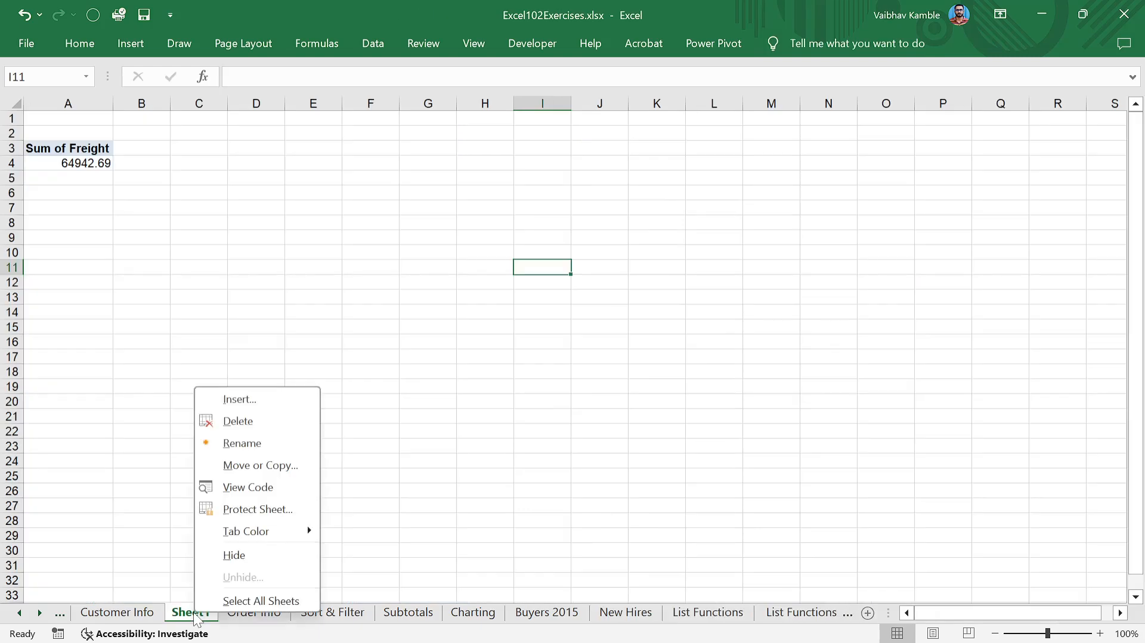
left_click(253, 422)
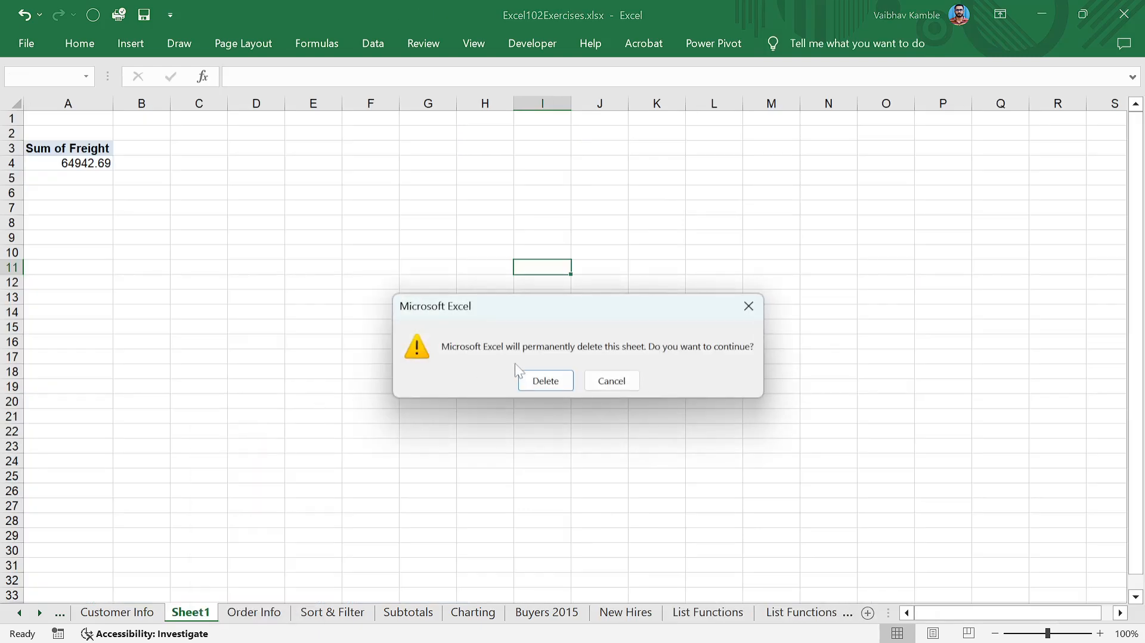
left_click(540, 375)
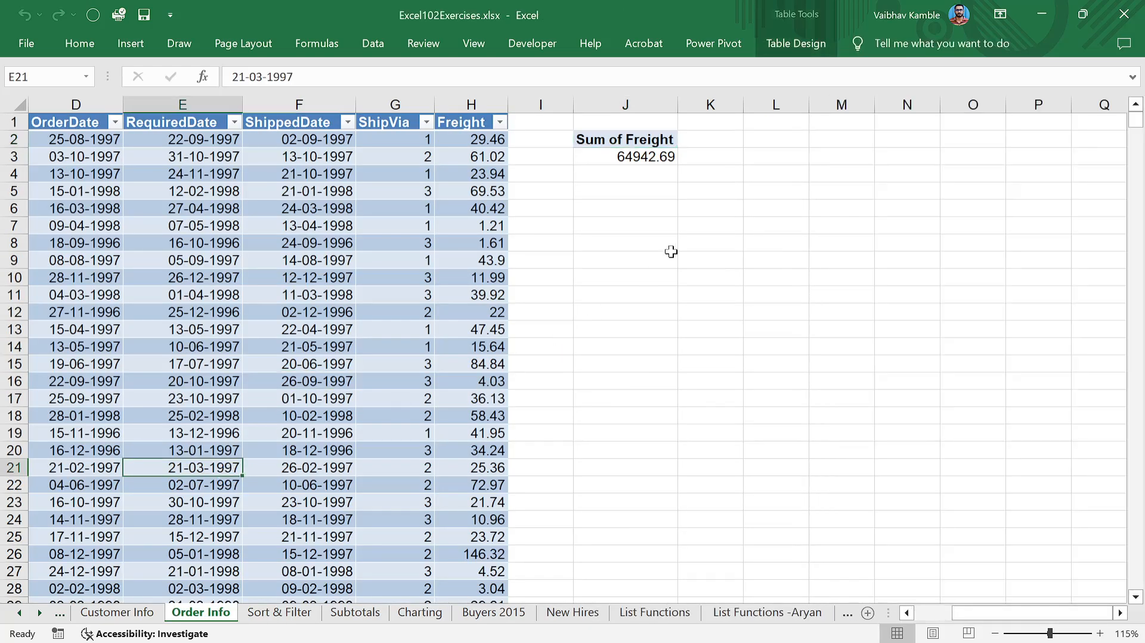
left_click(672, 247)
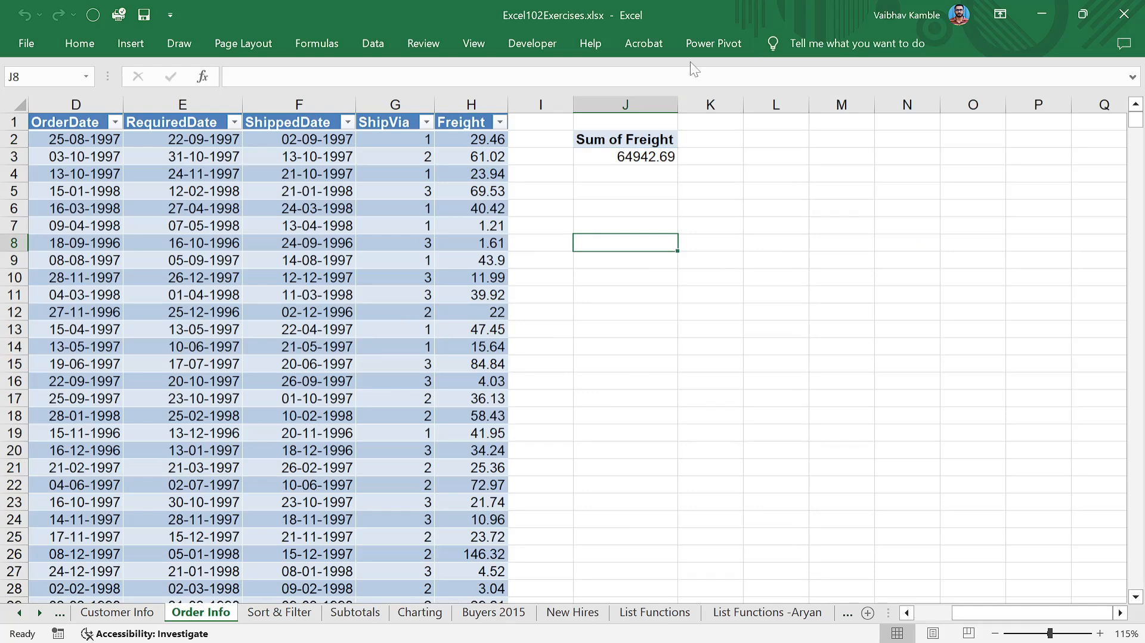
left_click(704, 44)
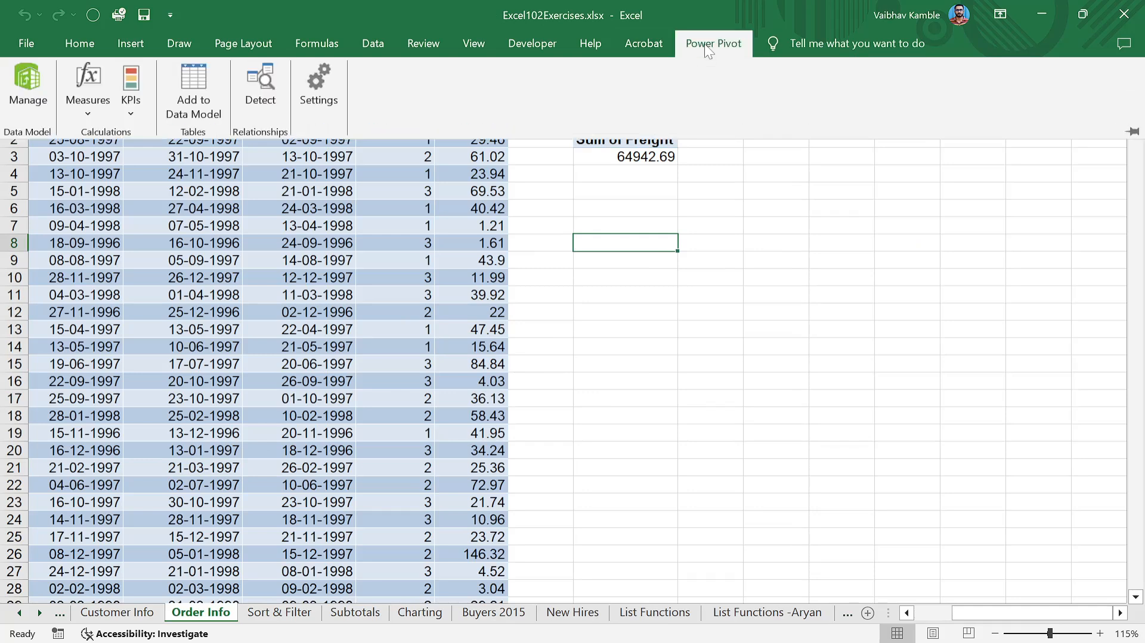
left_click(703, 44)
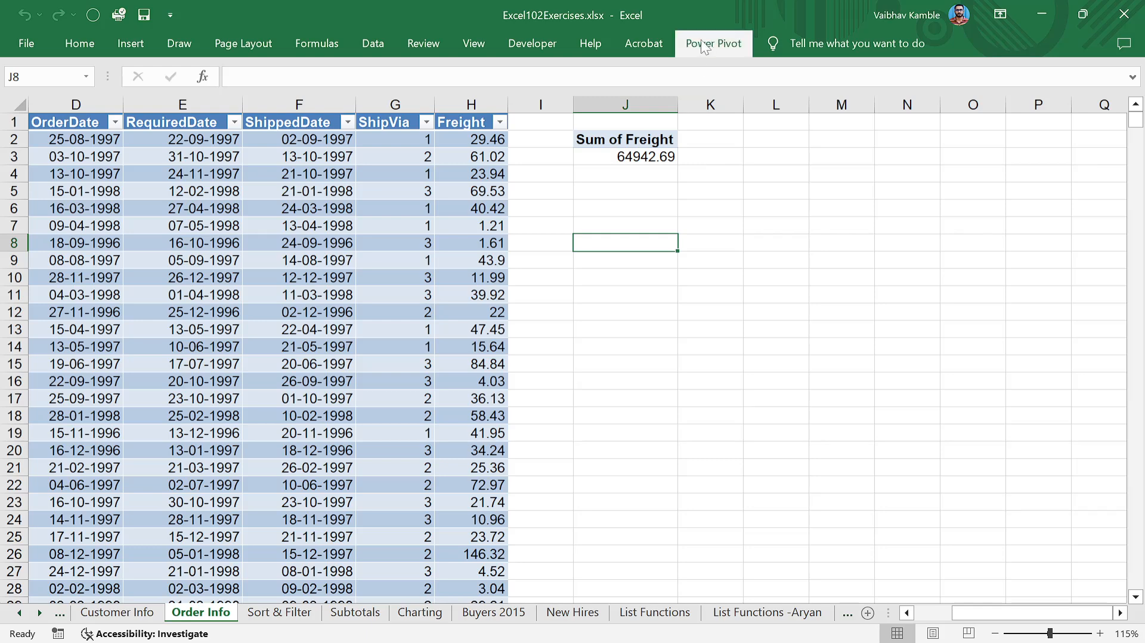
left_click(706, 42)
left_click(527, 43)
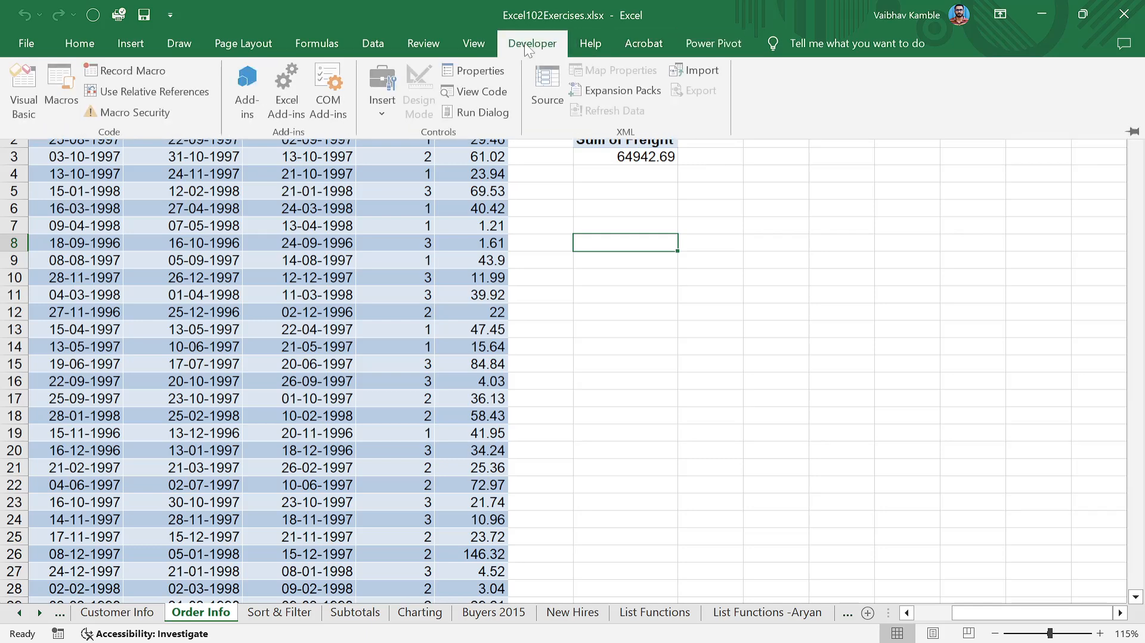
left_click(909, 275)
- Check in the COM Add-ins settings whether Microsoft Power Pivot for Excel is enabled, and view its ribbon commands
left_click(20, 38)
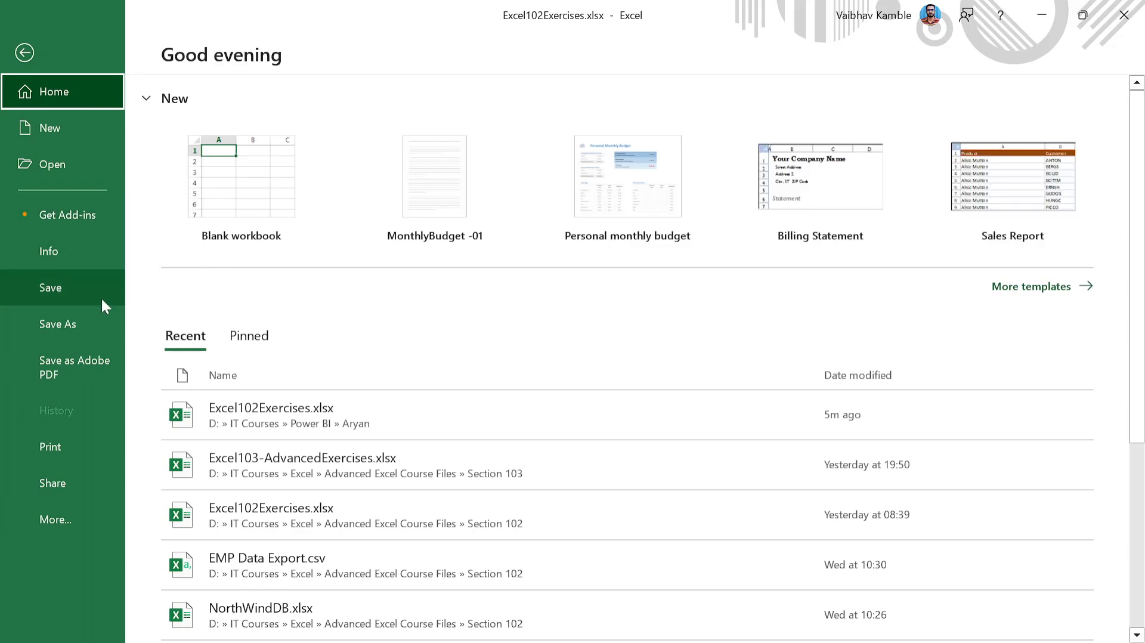
left_click(57, 518)
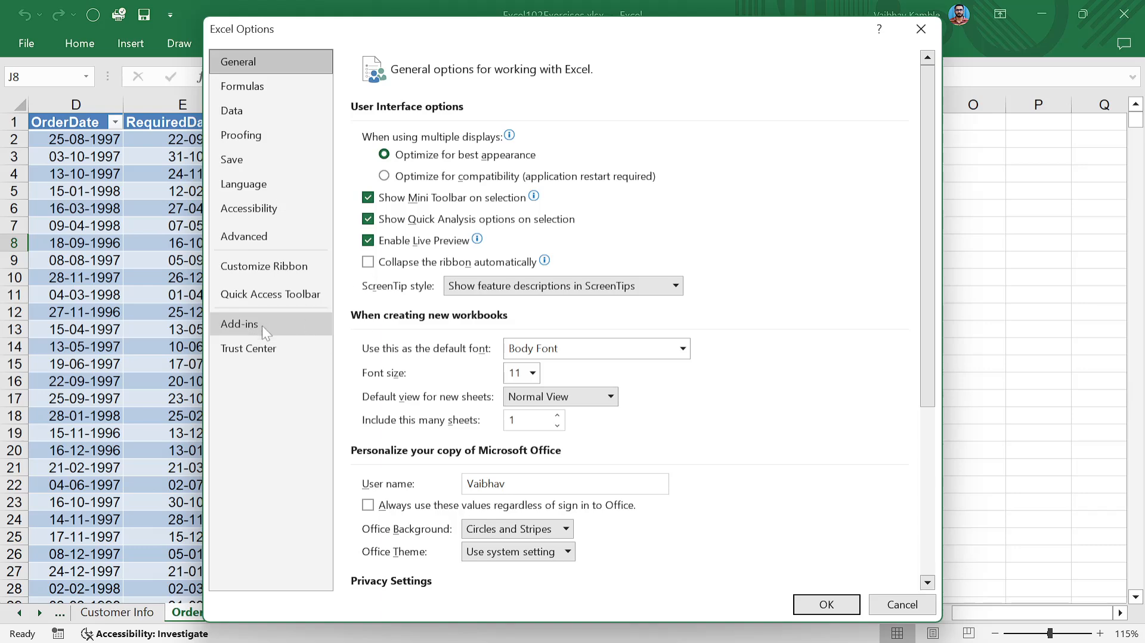
left_click(262, 327)
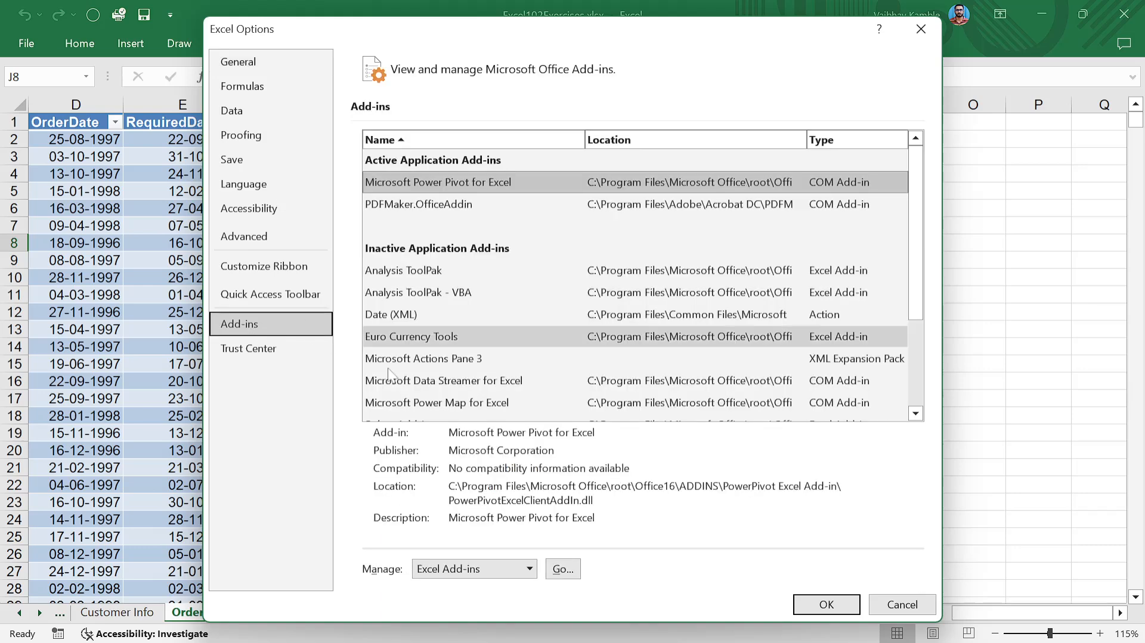
left_click(530, 568)
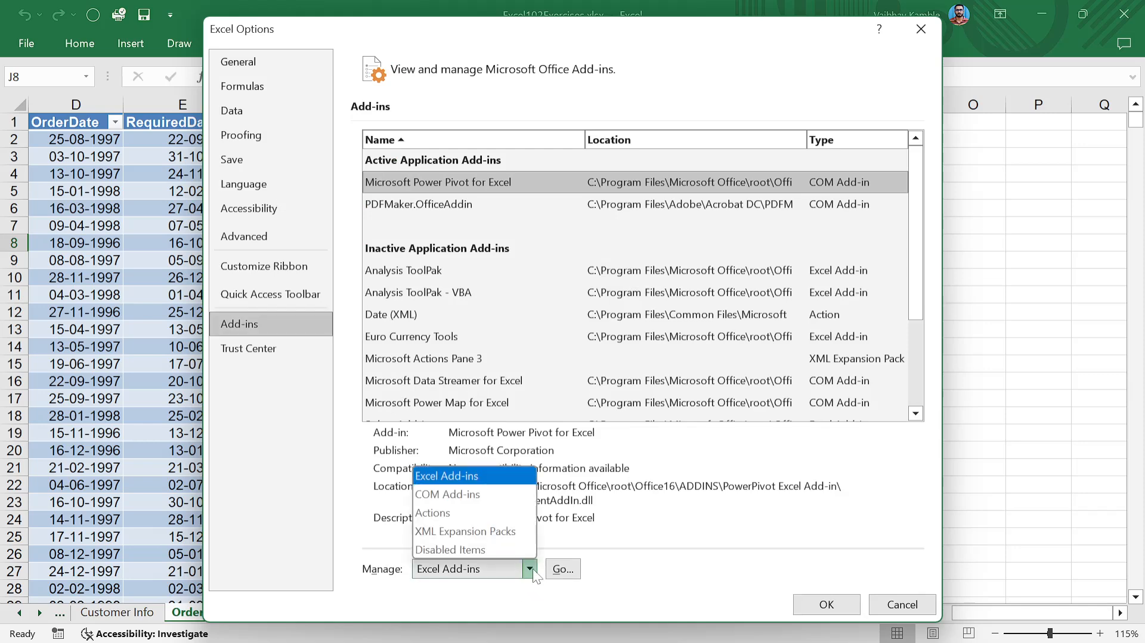
left_click(463, 498)
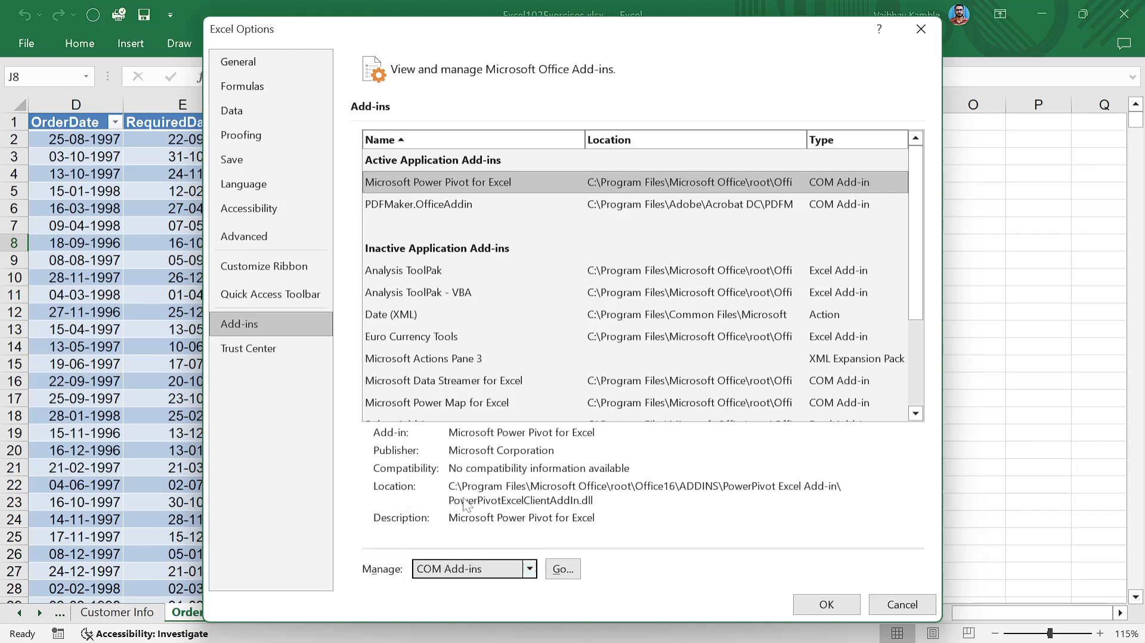
left_click(560, 569)
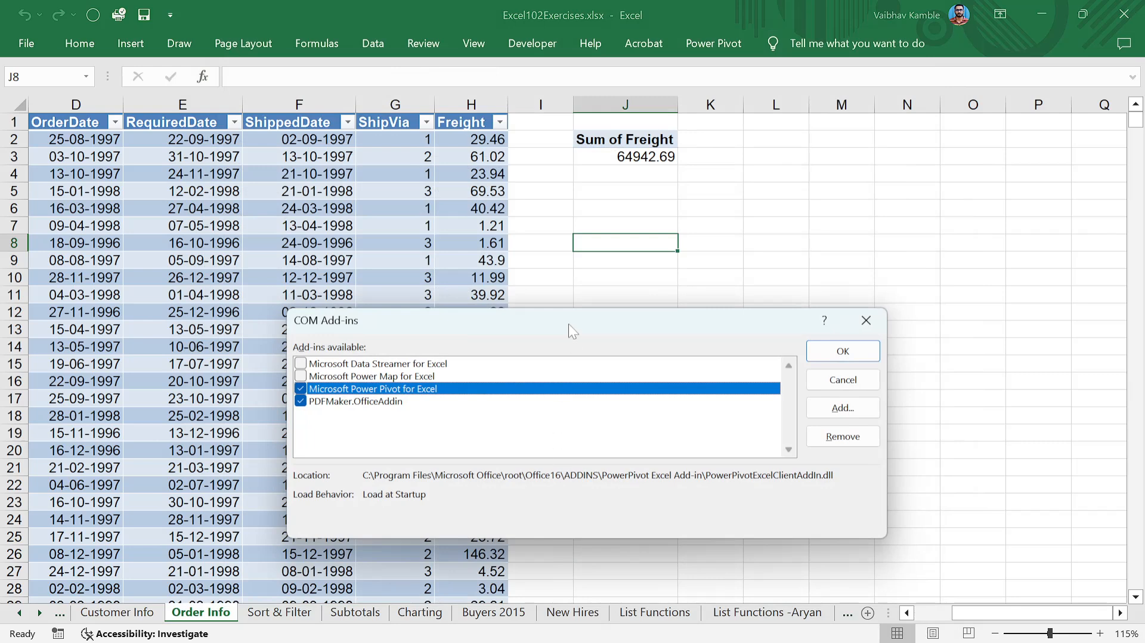
left_click_drag(568, 325, 710, 95)
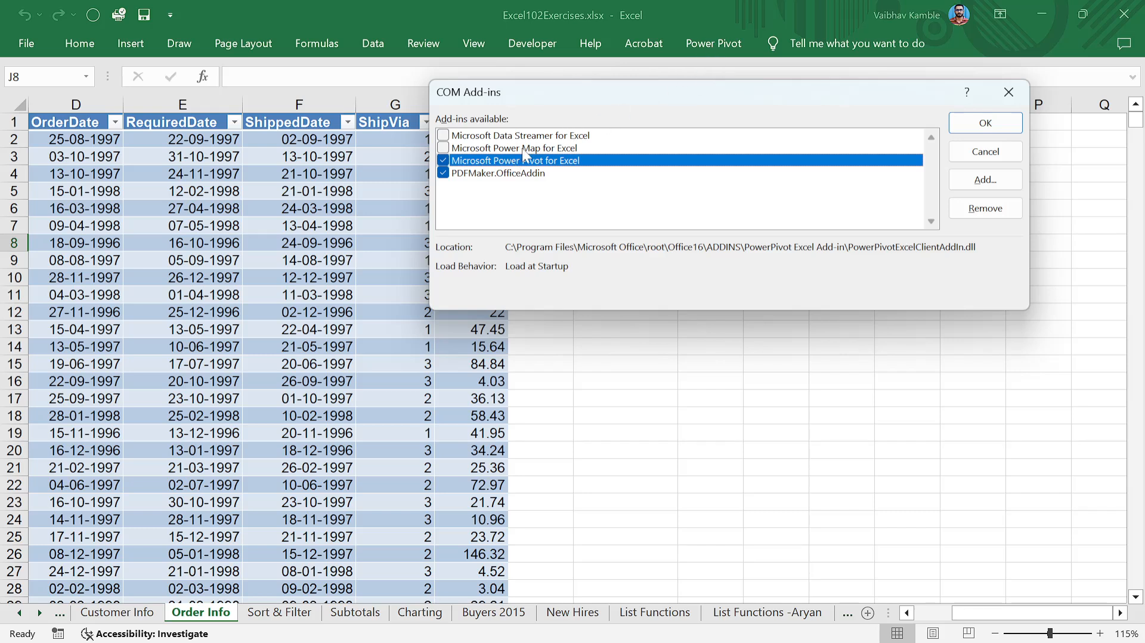
left_click(443, 160)
left_click(443, 160)
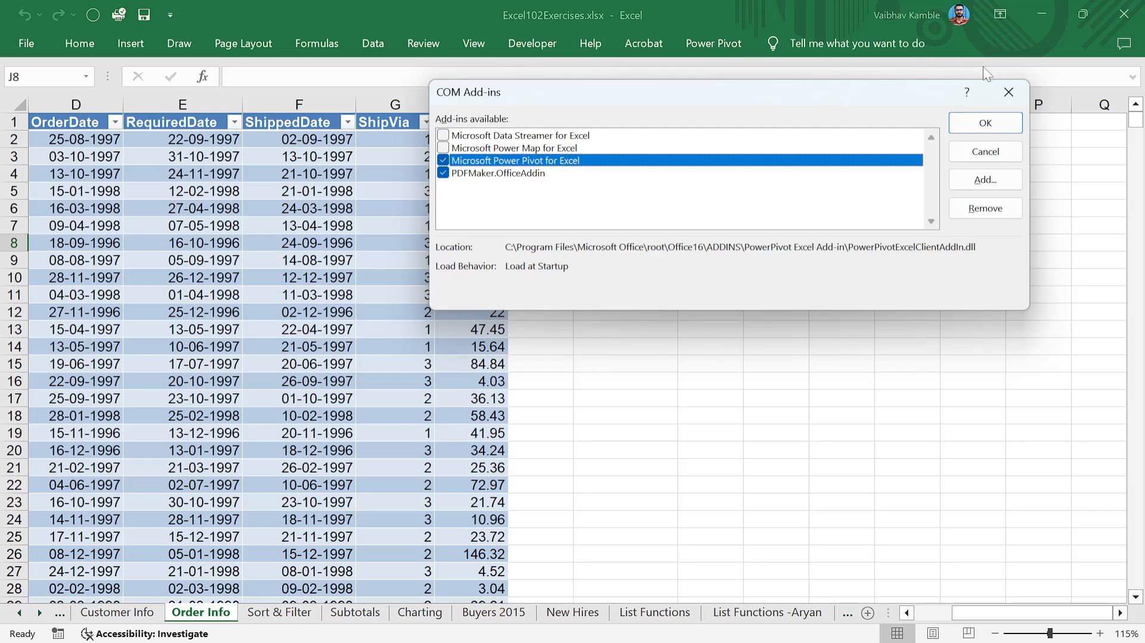
left_click(1008, 92)
left_click(711, 47)
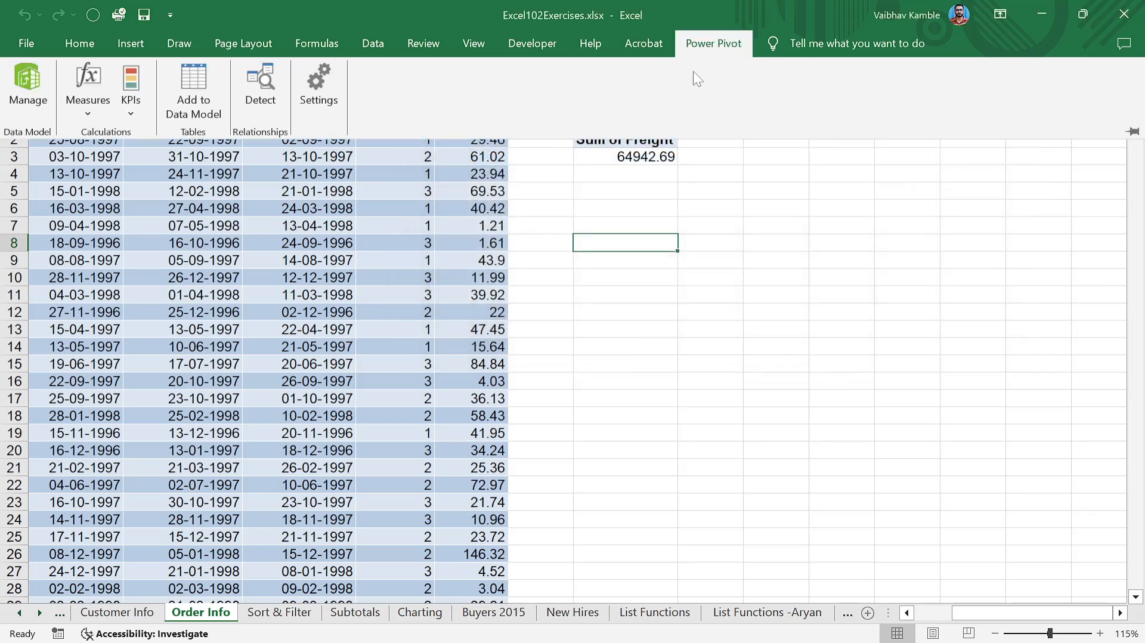
- Customize the ribbon so that Draw is excluded from the displayed main tabs
left_click(531, 43)
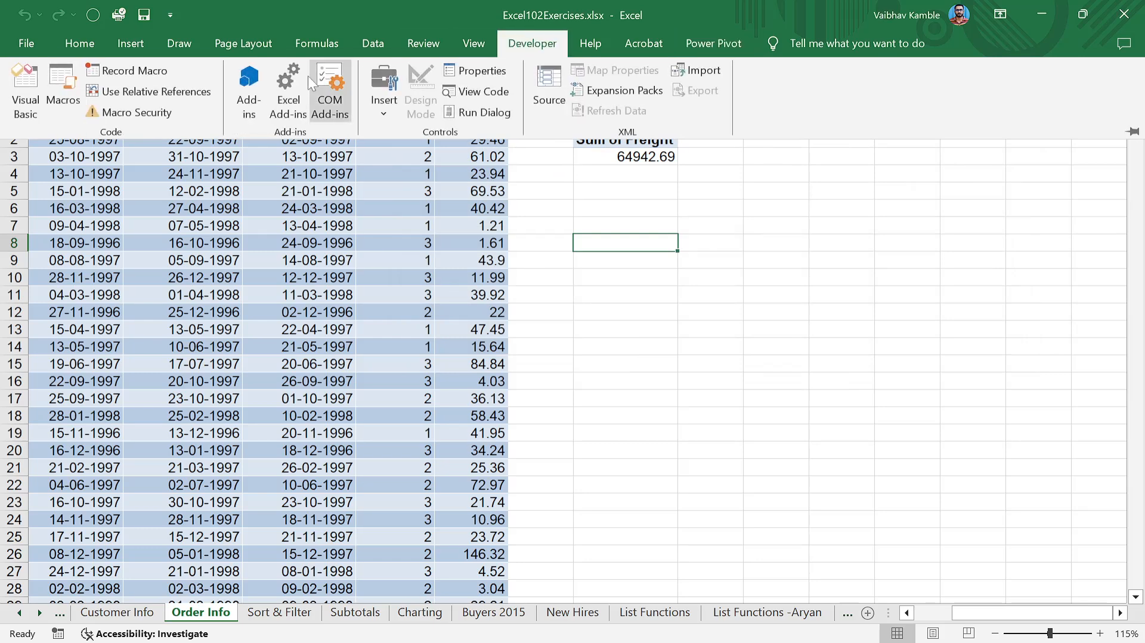
left_click(26, 44)
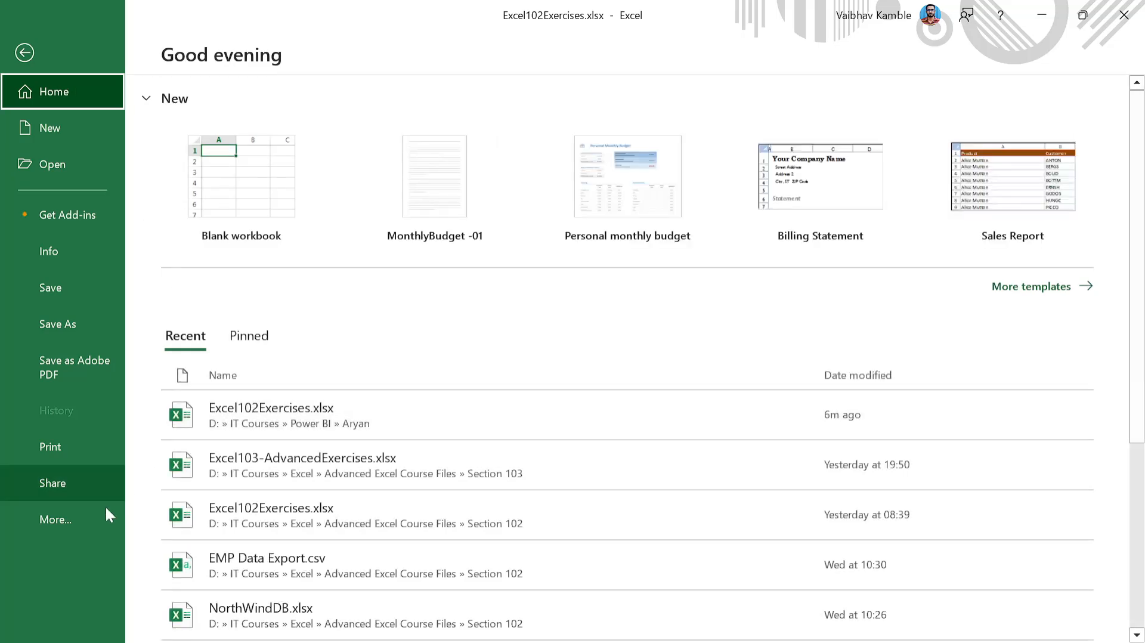
left_click(98, 514)
left_click(174, 517)
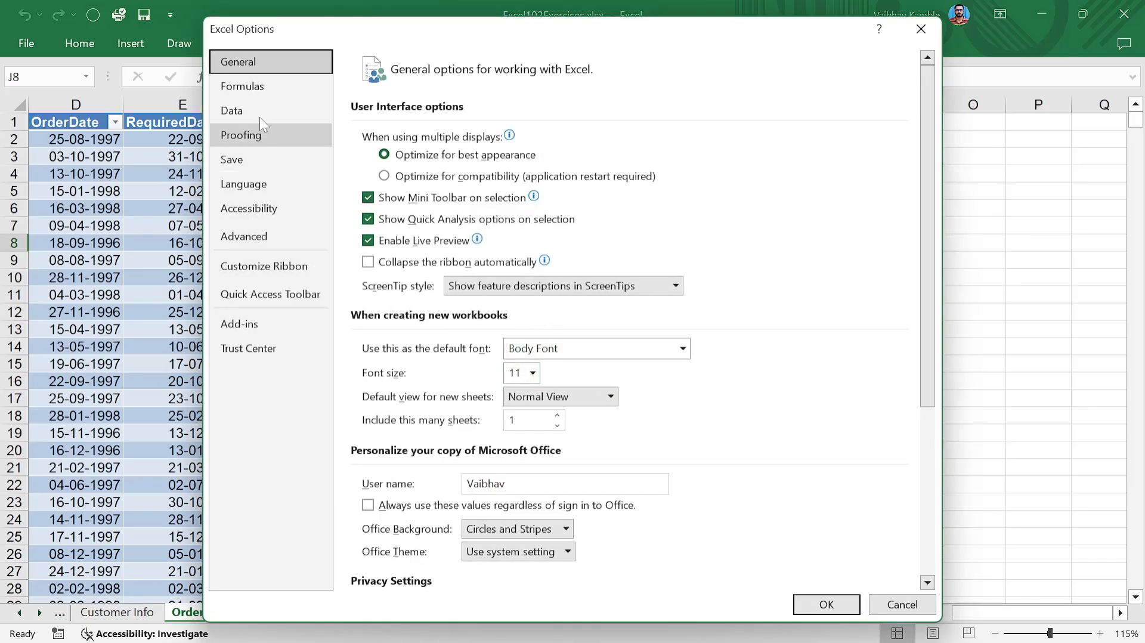
left_click(295, 269)
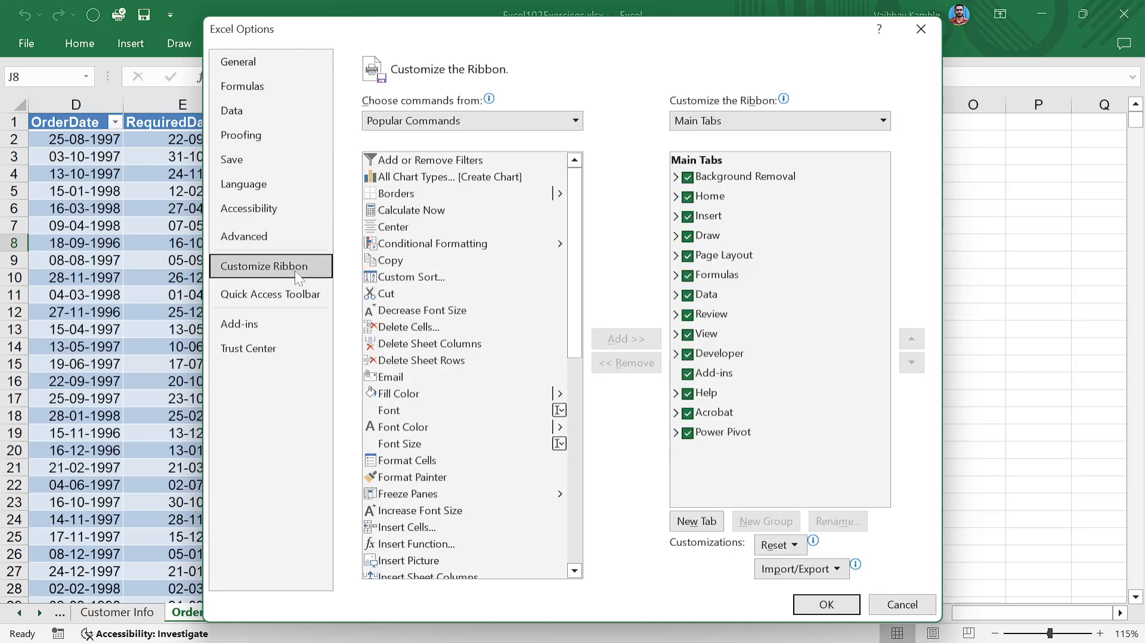
left_click_drag(582, 34, 583, 90)
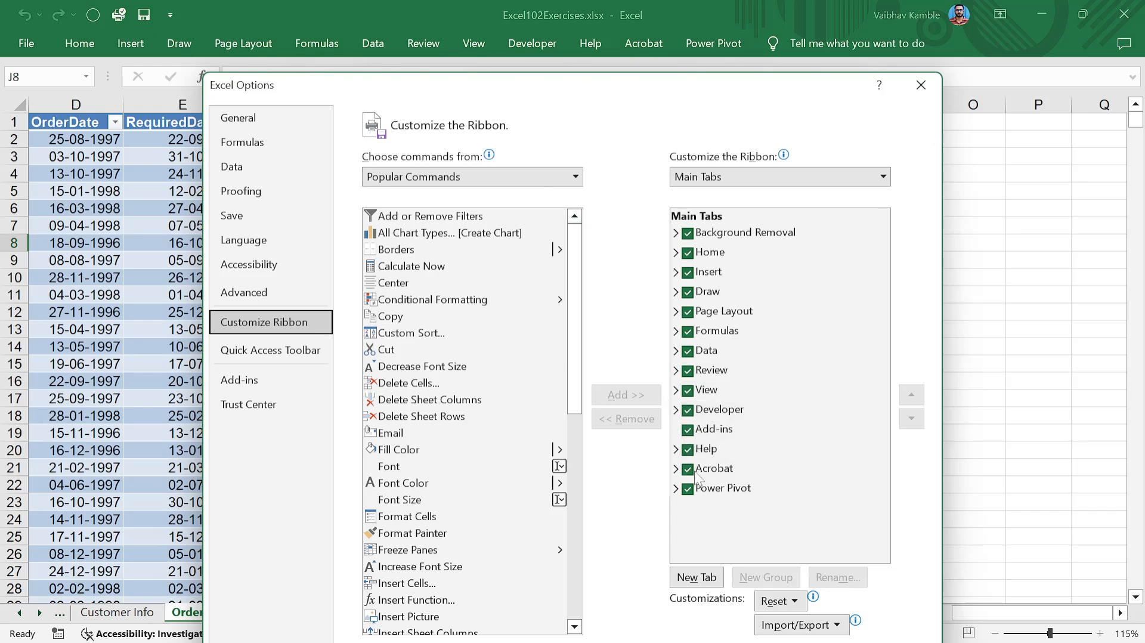
left_click(687, 294)
left_click(687, 293)
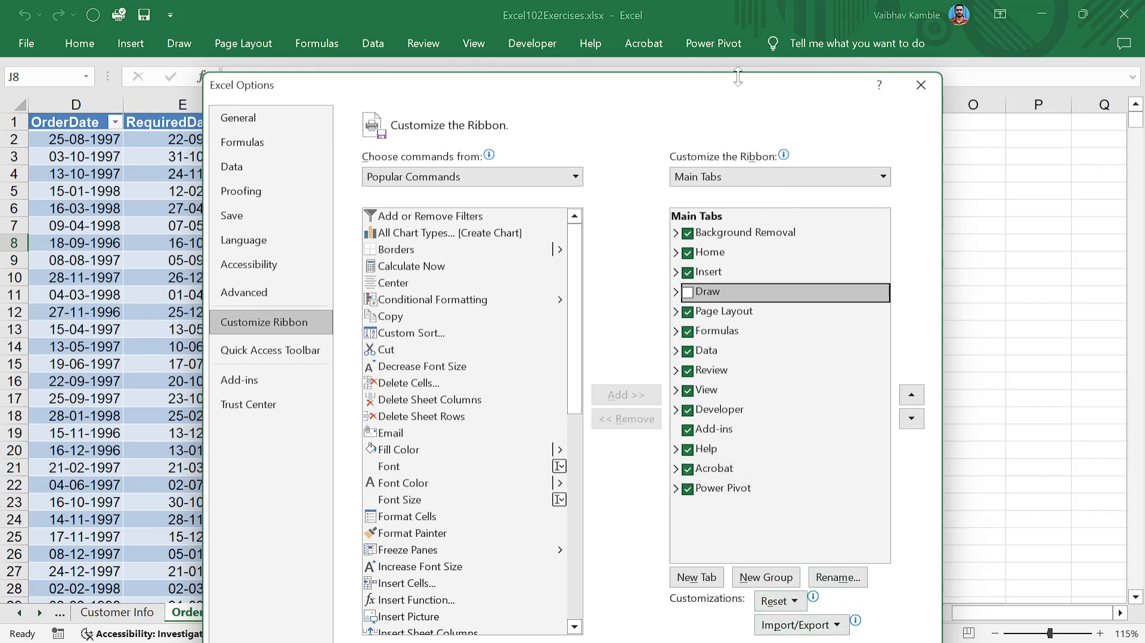
left_click_drag(669, 91, 668, 48)
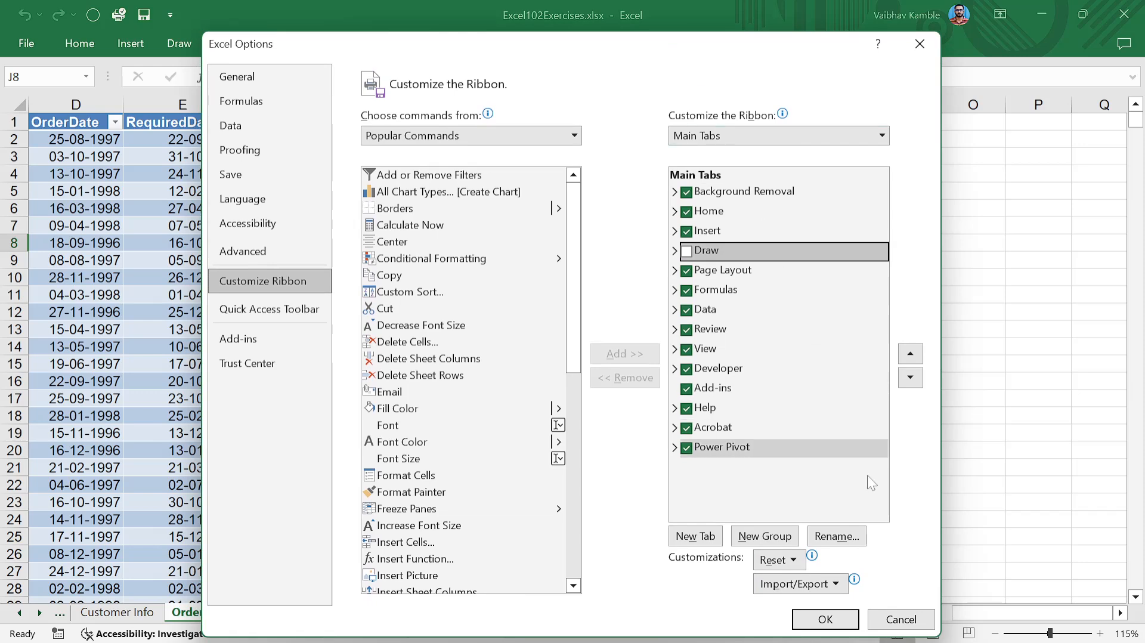
left_click(847, 624)
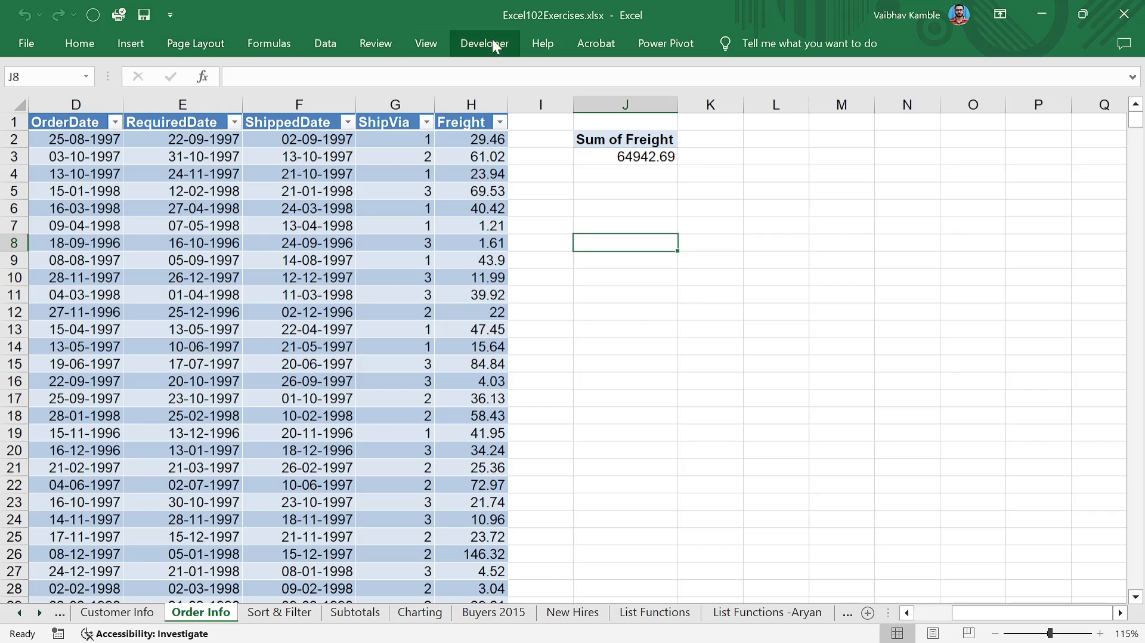
left_click(782, 343)
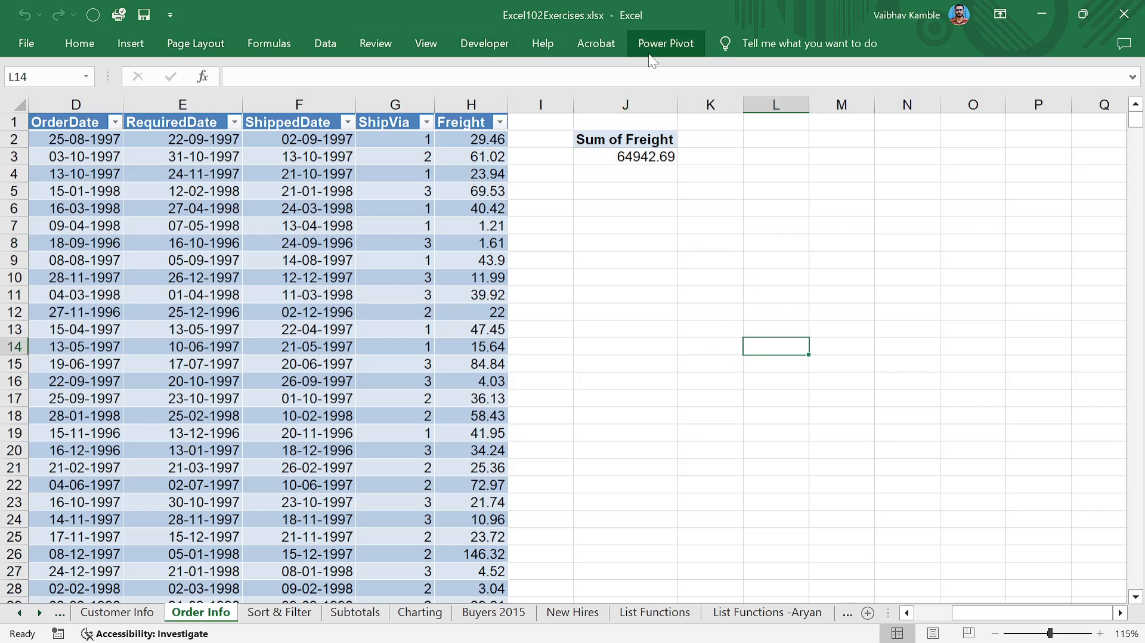
left_click(659, 41)
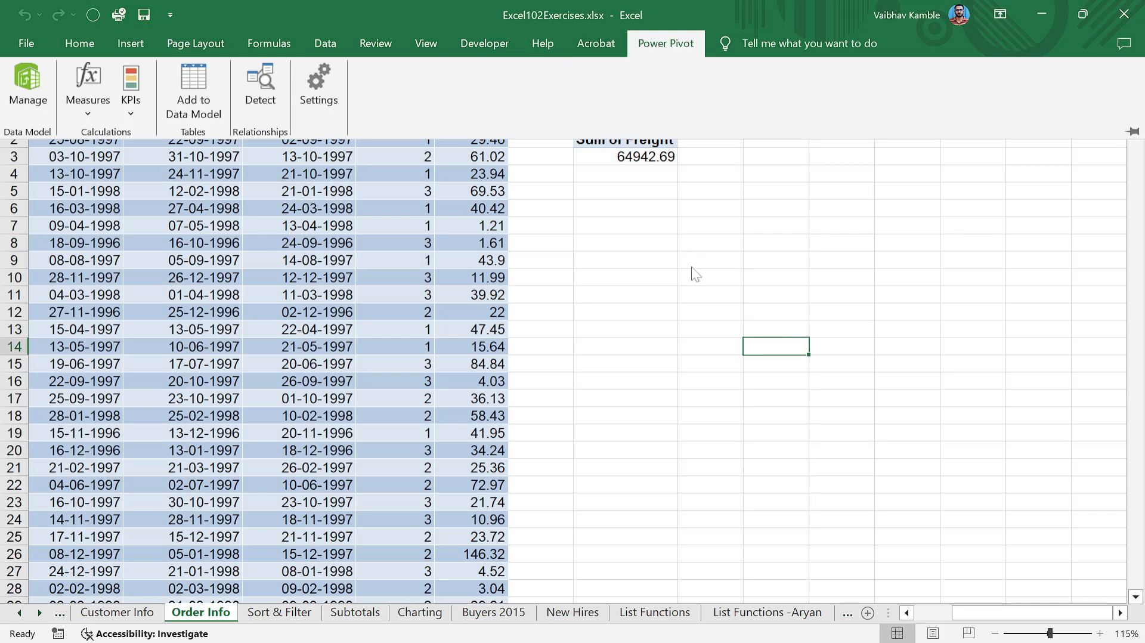
left_click(688, 229)
left_click(659, 44)
left_click(376, 492)
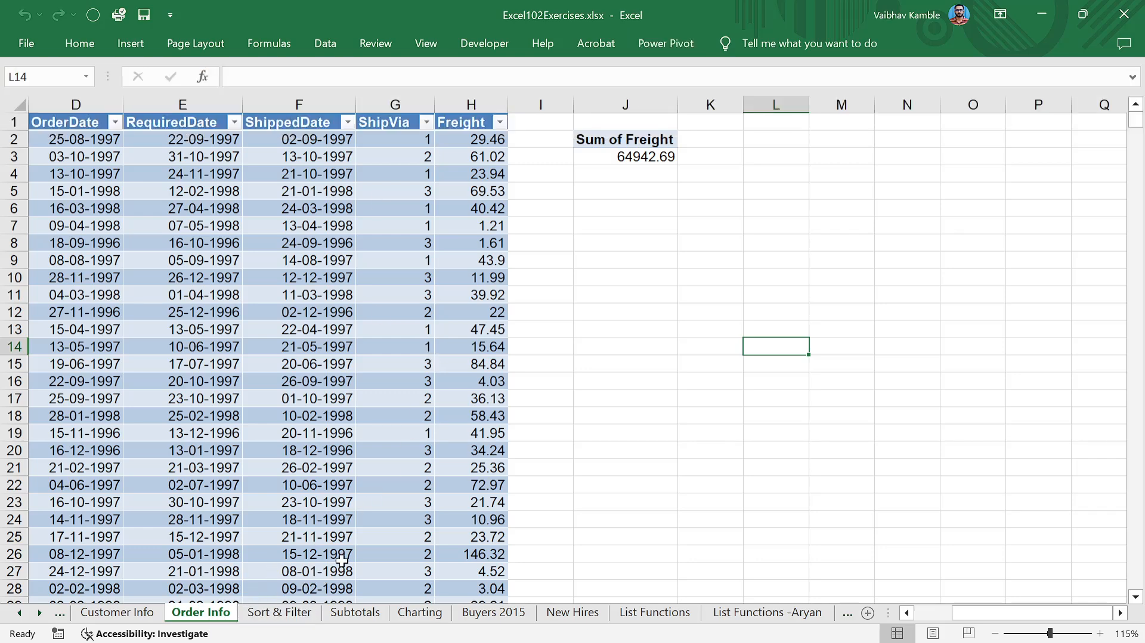
left_click(620, 296)
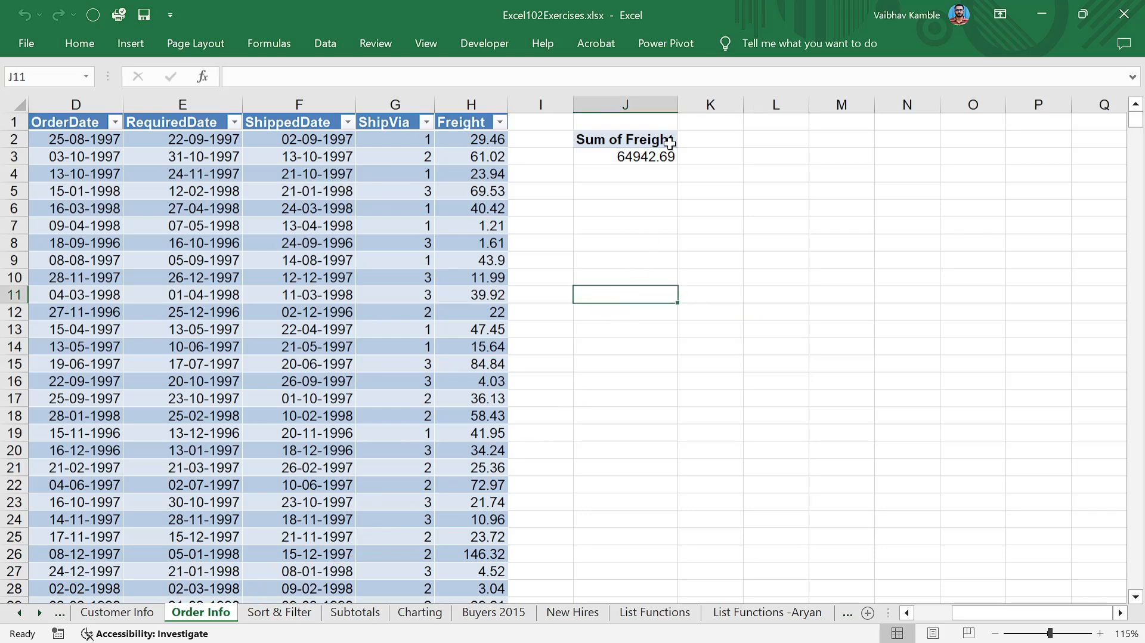
left_click(662, 39)
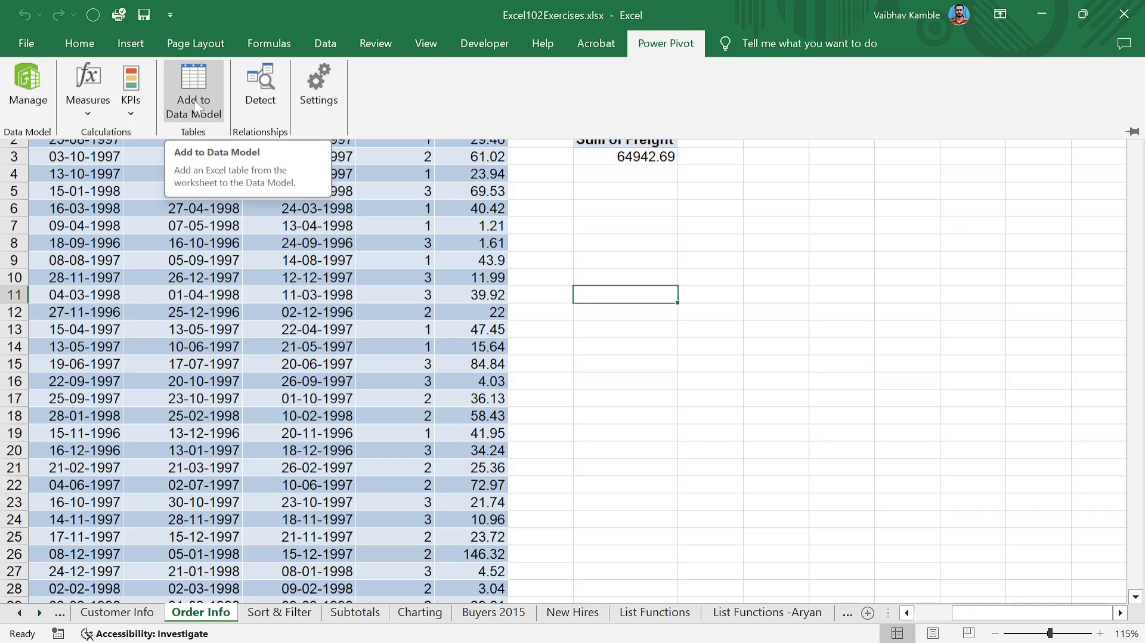
left_click(189, 83)
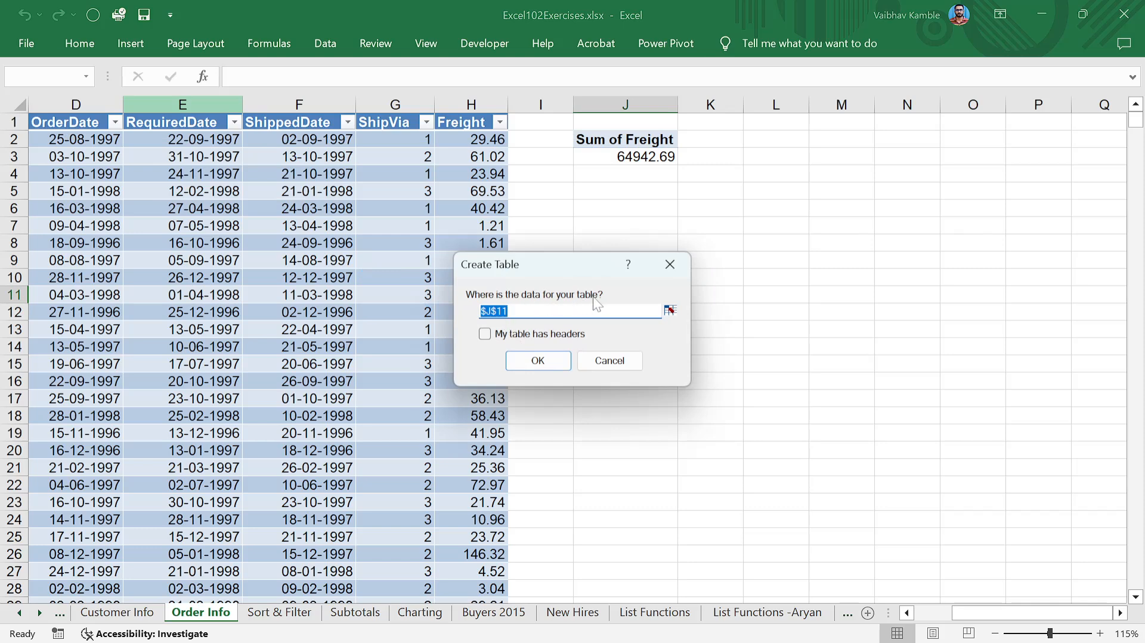
left_click(667, 266)
- Select a cell inside the order table and examine the table's name and design properties
left_click(333, 277)
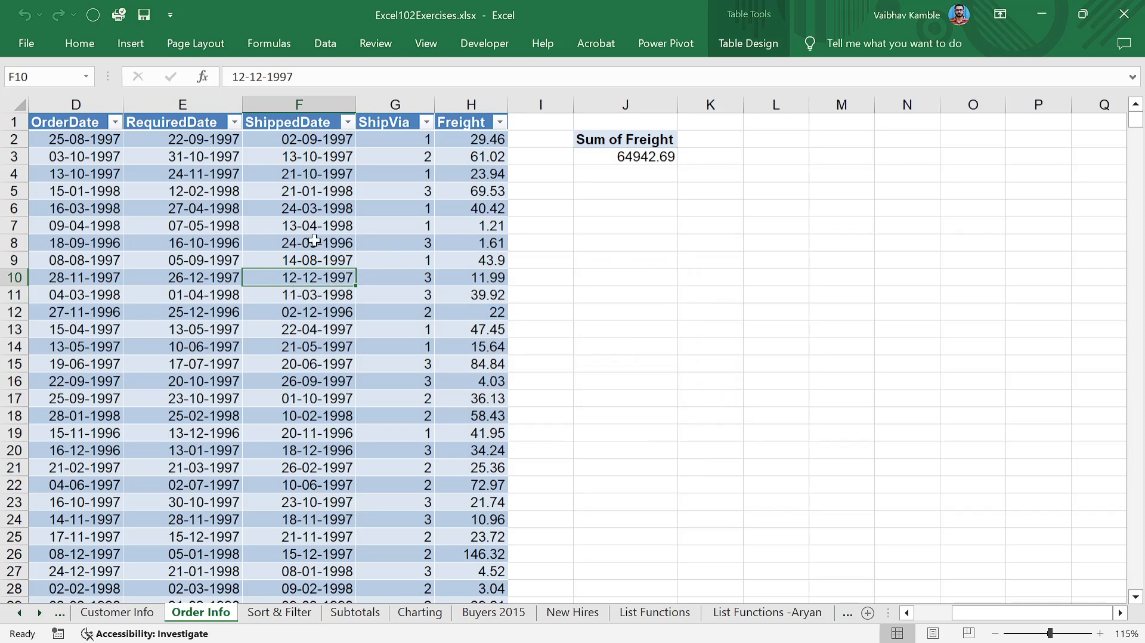
left_click(472, 225)
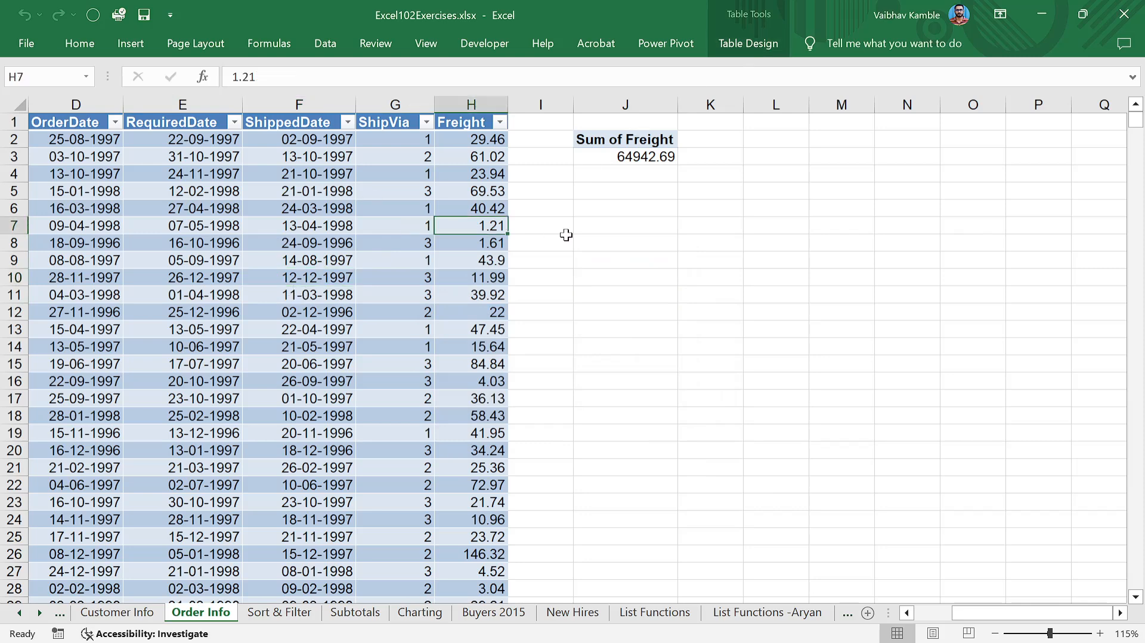
left_click(557, 242)
left_click(272, 250)
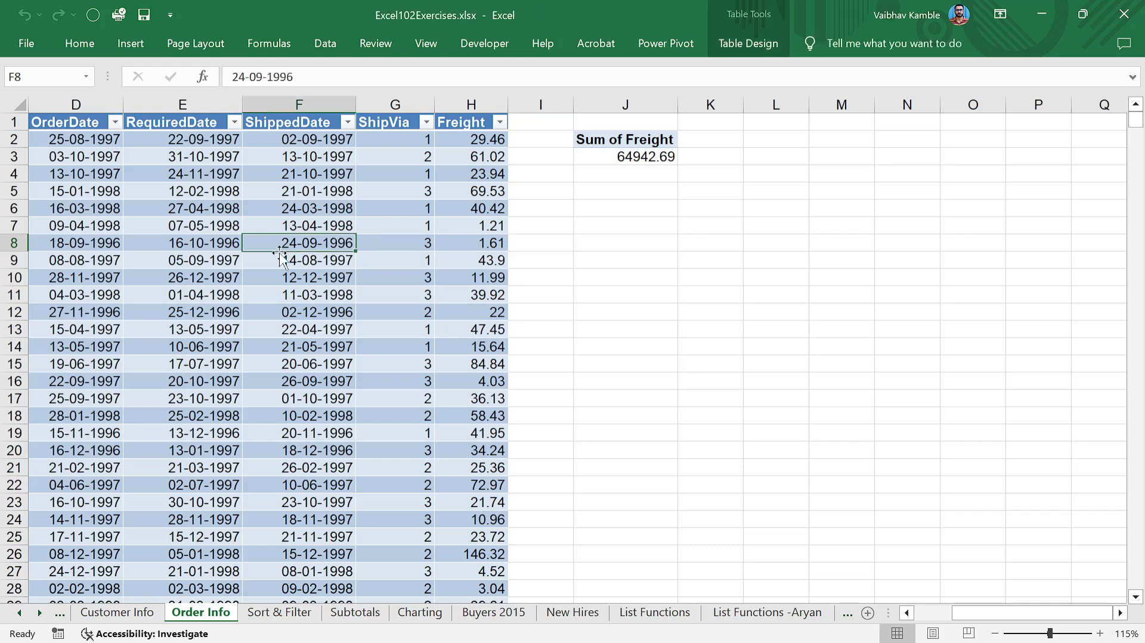
left_click(730, 48)
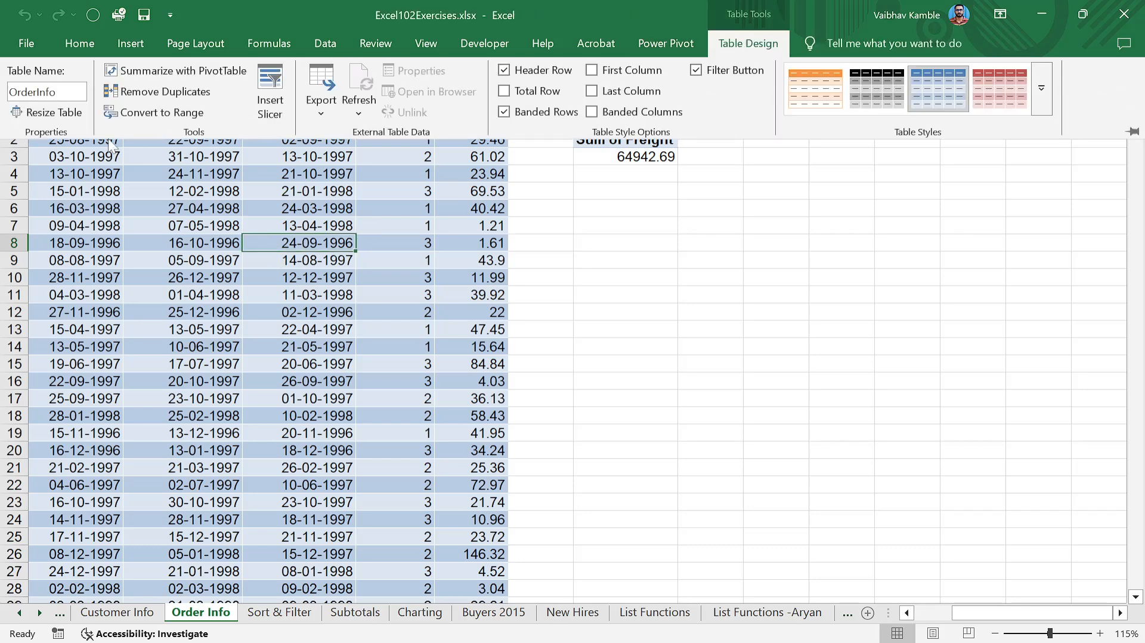
- Keep OrderInfo as the order table's name and recheck it in the table's design properties
key("End")
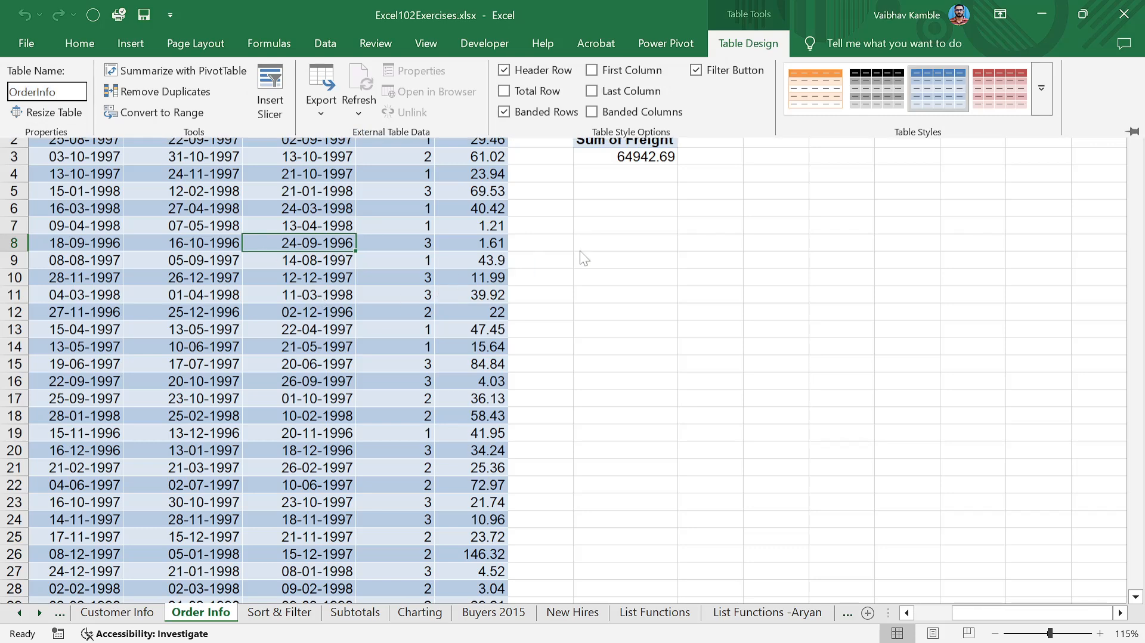
key("Return")
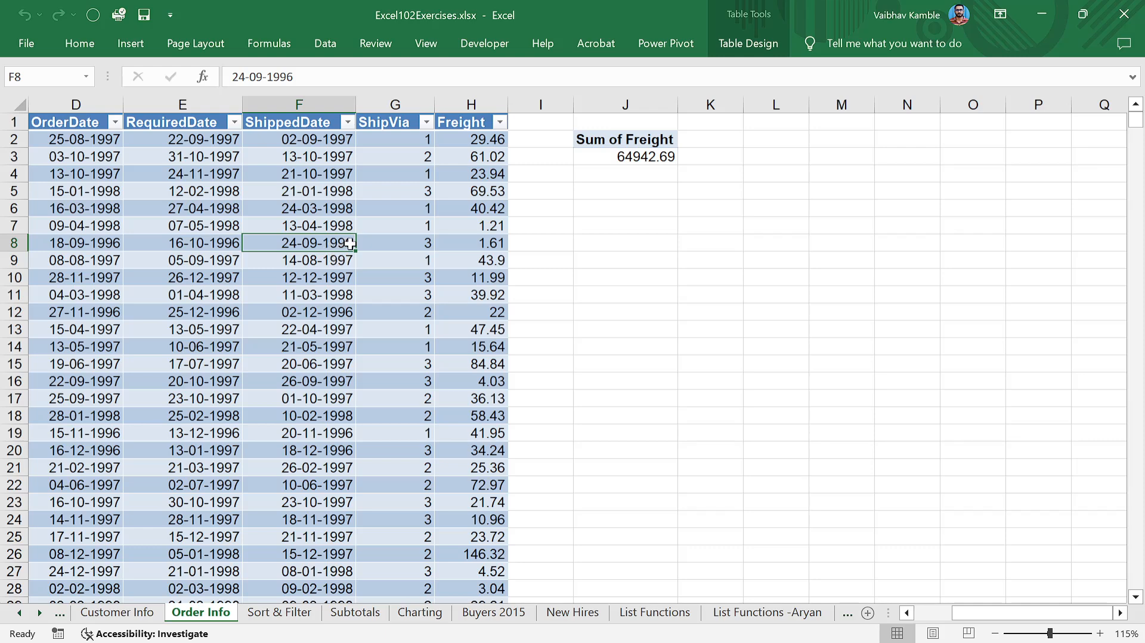
left_click(745, 44)
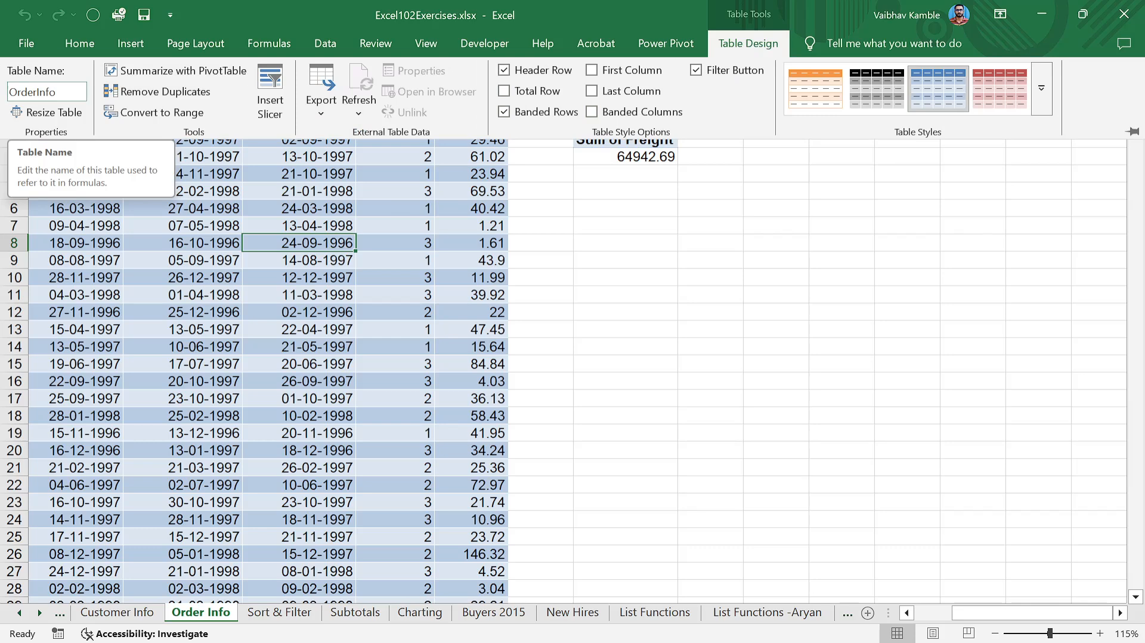
left_click(543, 309)
left_click(225, 263)
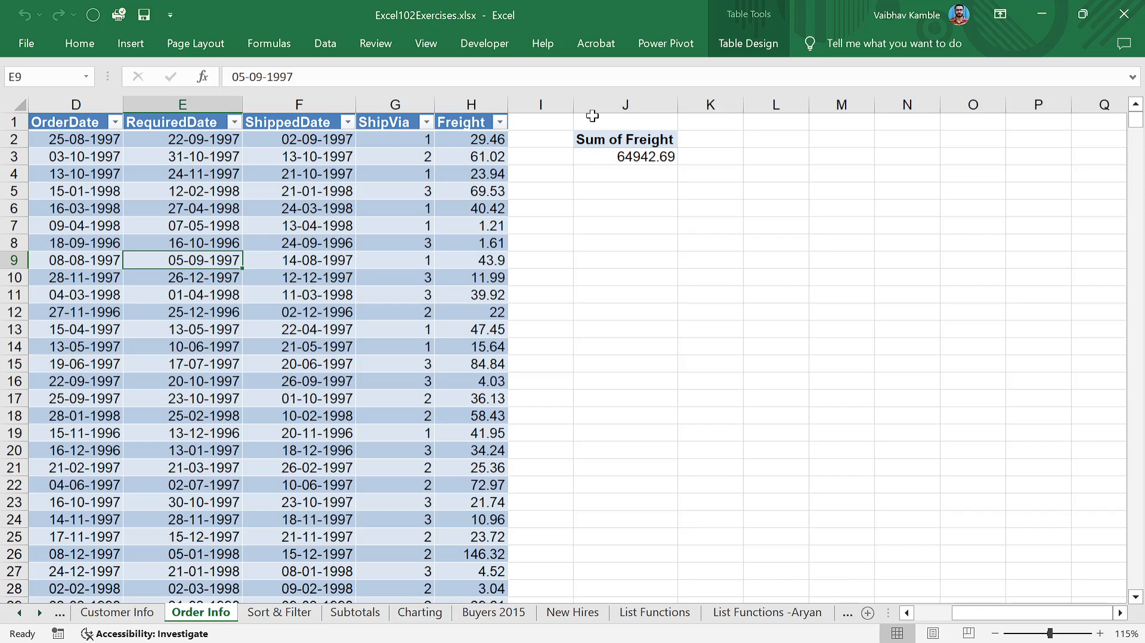
- Delete the Sum of Freight PivotTable beside the order table on the Order Info sheet
left_click_drag(590, 119, 626, 176)
key("Delete")
left_click(651, 222)
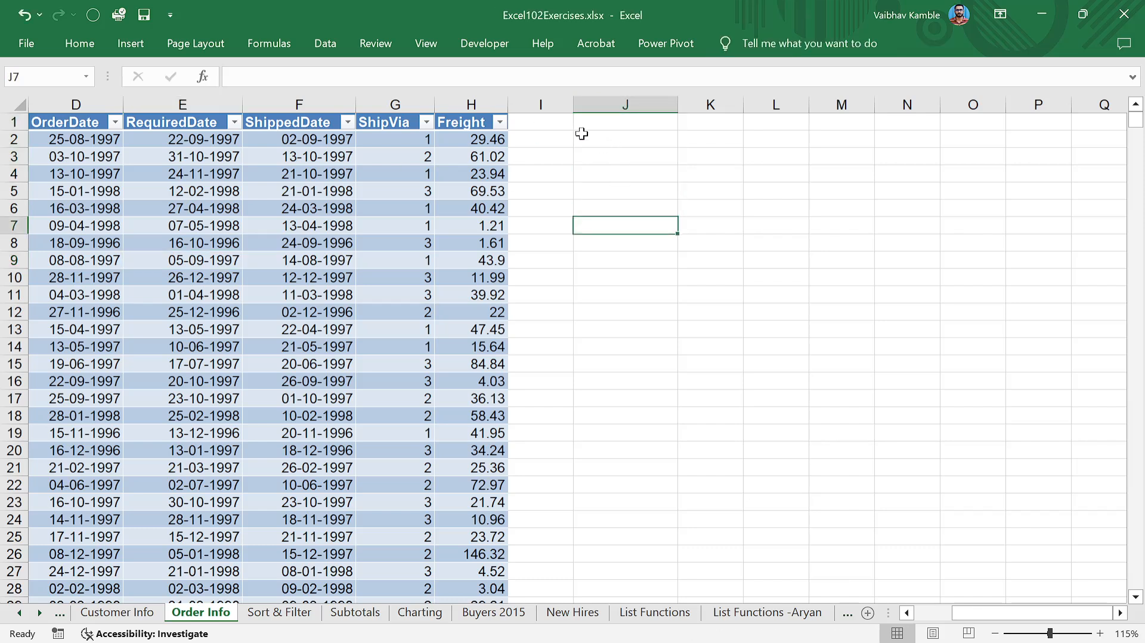
- Extend the order table with a column headed "New Coloumn" in cell I1, next to Freight
left_click(540, 123)
type("New Col")
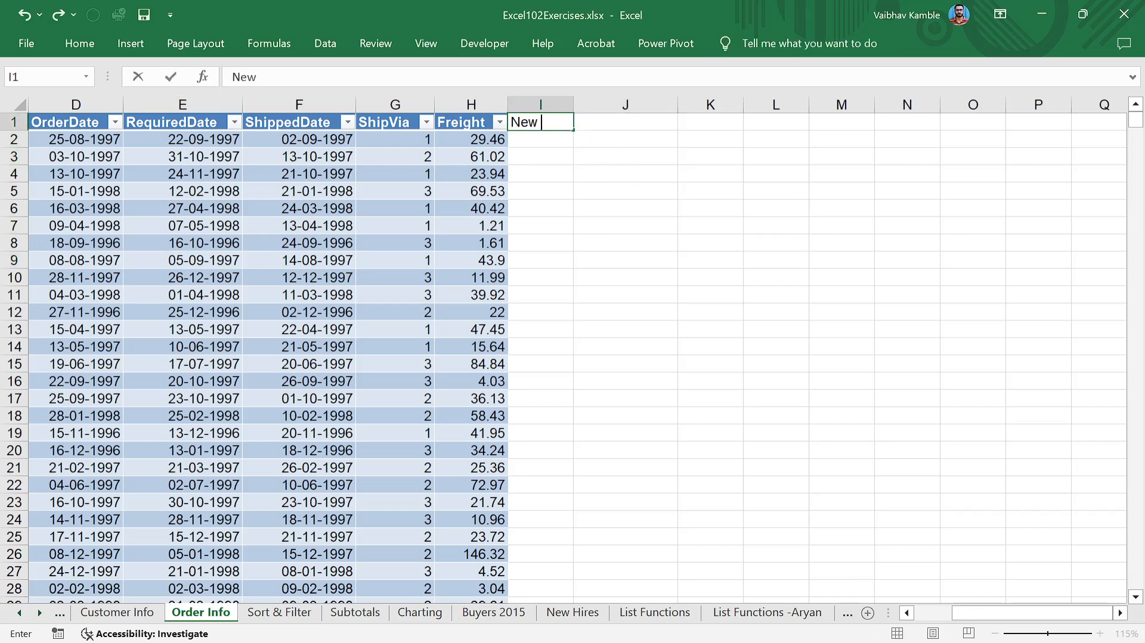
key("BackSpace")
key("BackSpace")
type("oloumn")
key("Return")
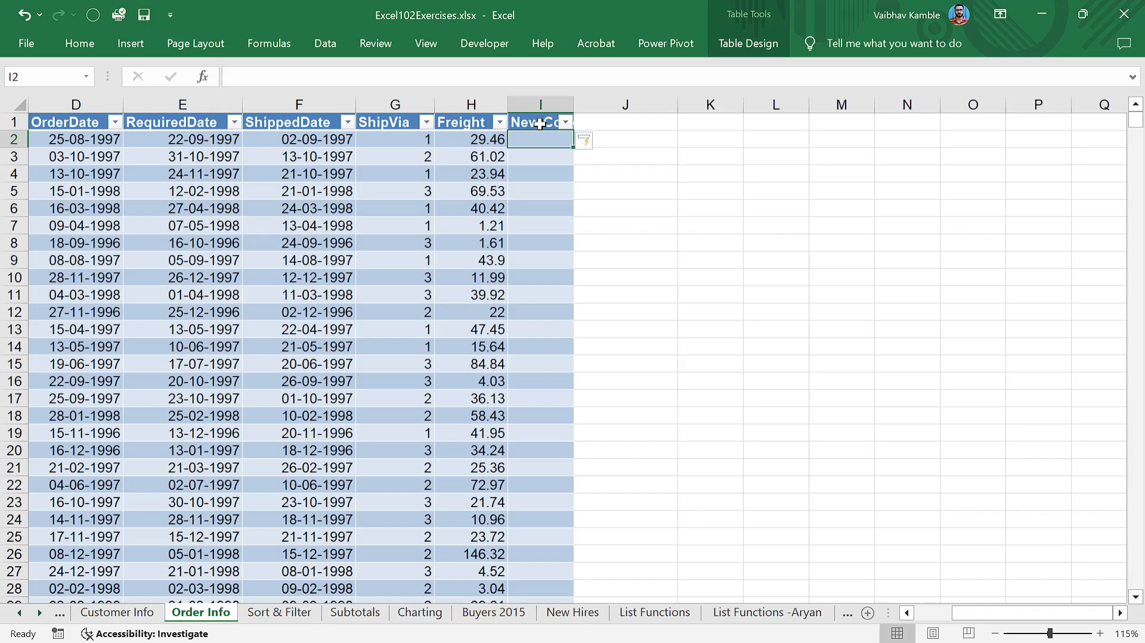
- Extend the order table by entering a new order ID in cell A832, directly below its last row
key("ctrl+Down")
key("Down")
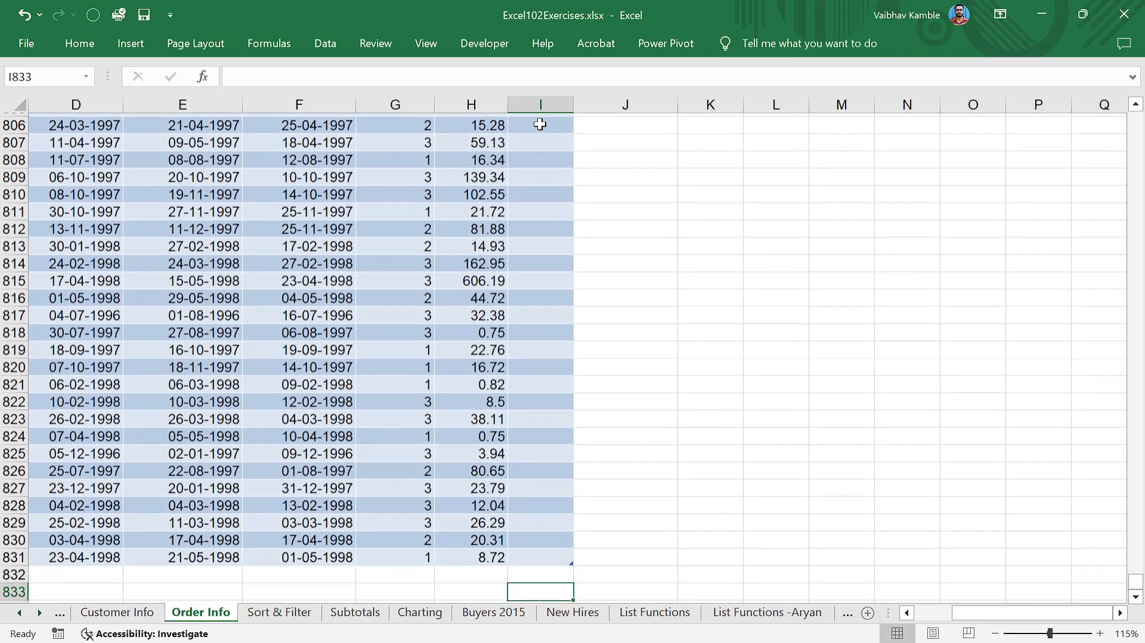
key("Up")
key("Left")
key("ctrl+Left")
key("Down")
key("Right")
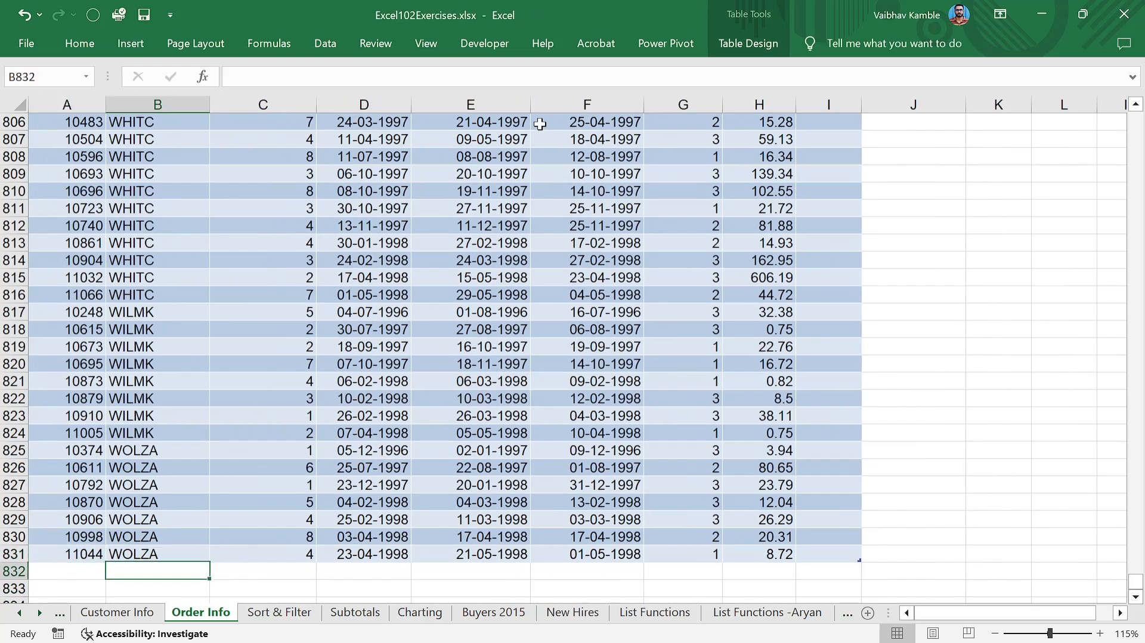
key("Left")
type("112314")
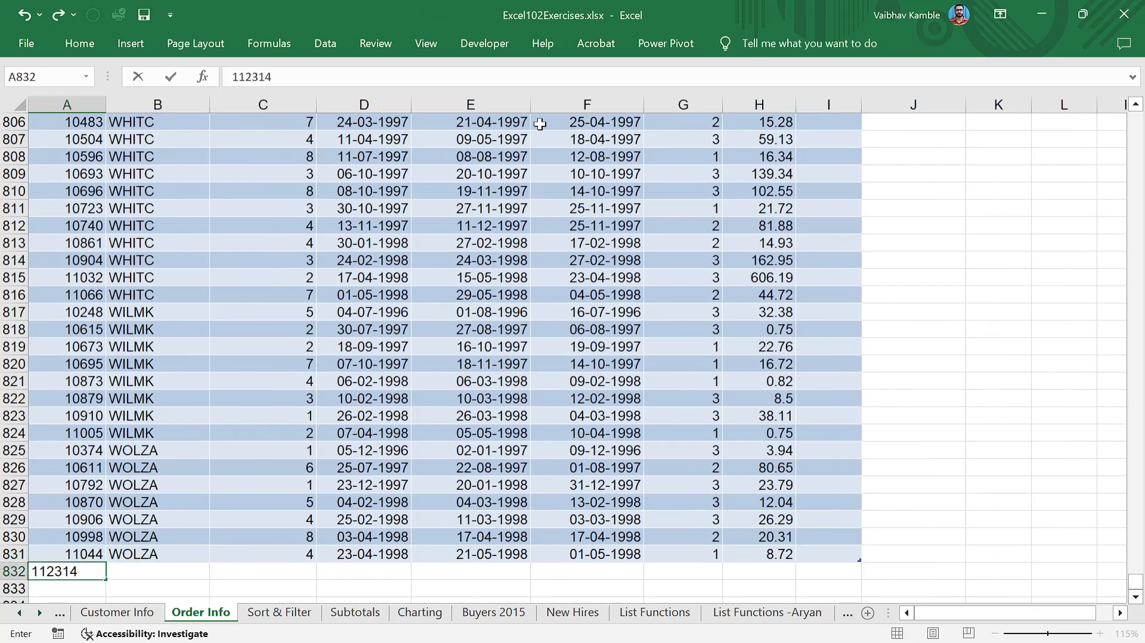
key("Return")
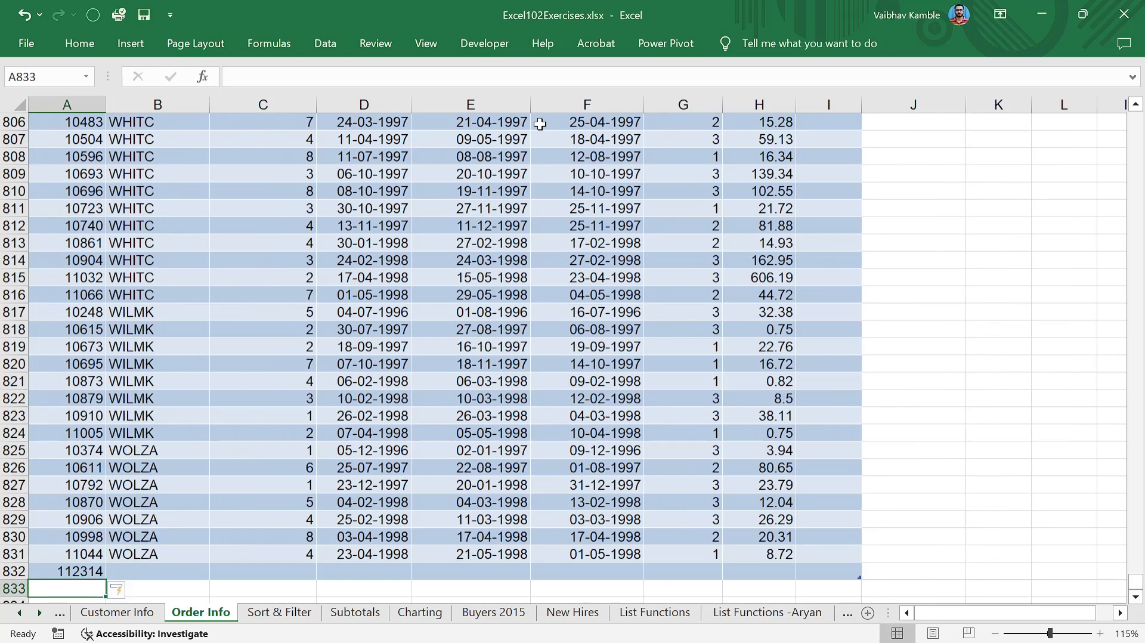
- Undo the added order row and the New Coloumn header so the order table returns to its original extent
key("ctrl+z")
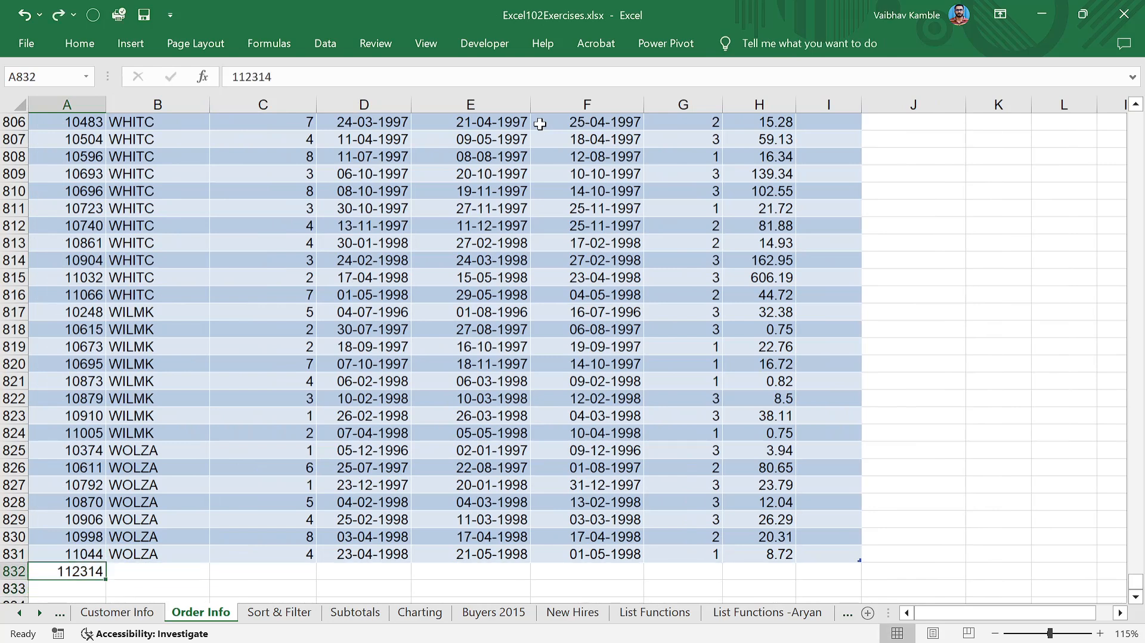
key("ctrl+z")
scroll(828, 219, "up", 20)
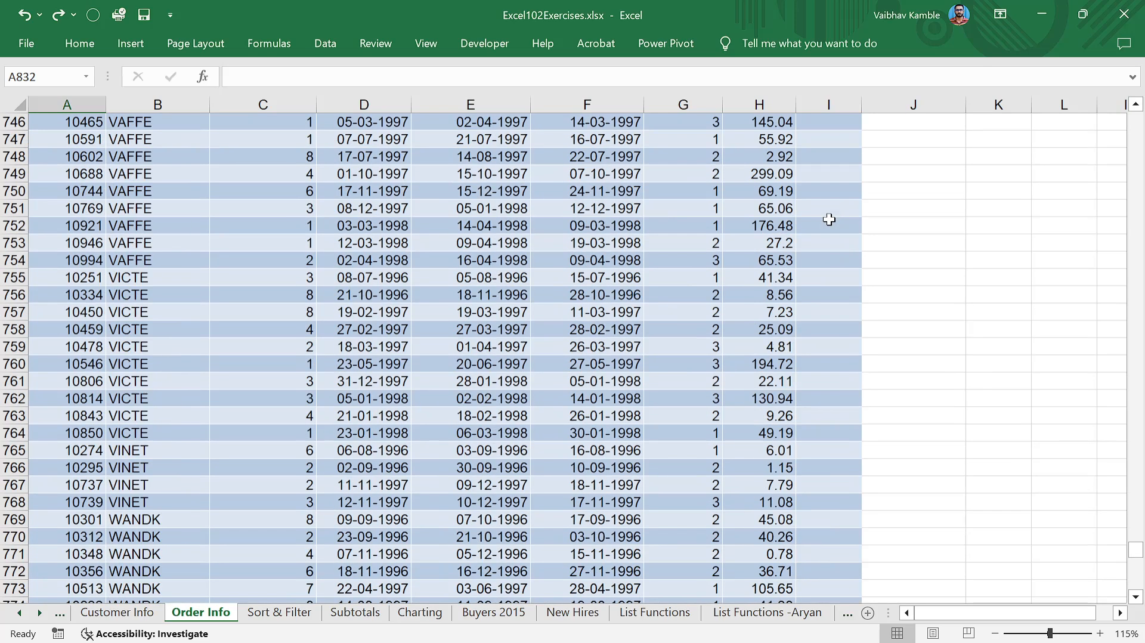
scroll(829, 220, "up", 17)
key("ctrl+z")
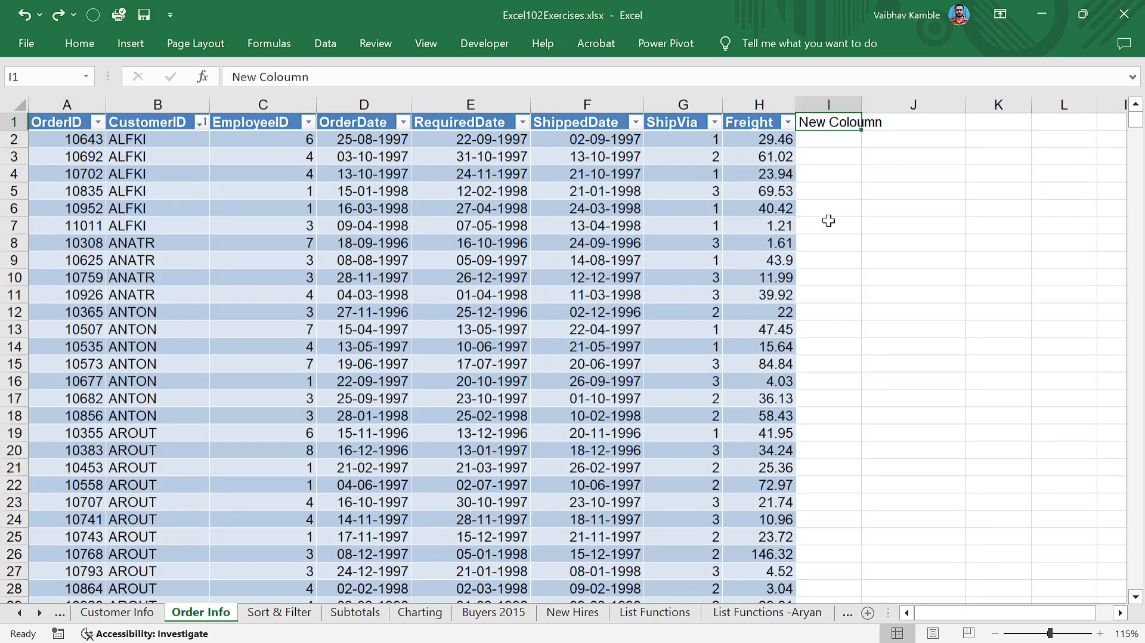
key("ctrl+z")
left_click(828, 221)
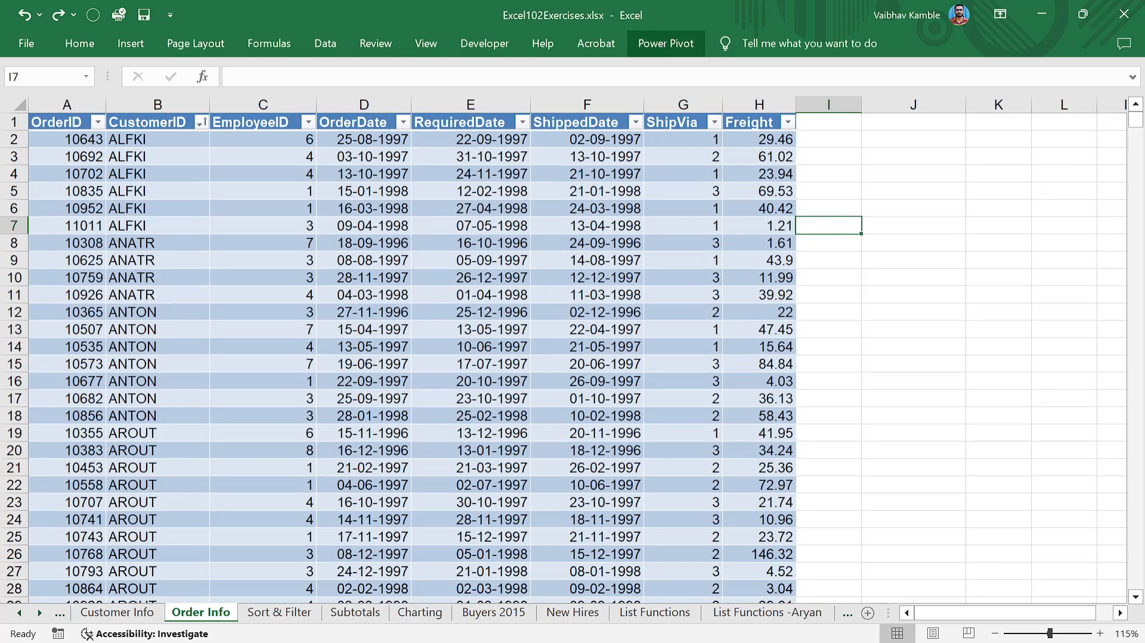
- Add the OrderInfo table to the Power Pivot data model
left_click(490, 243)
left_click(756, 43)
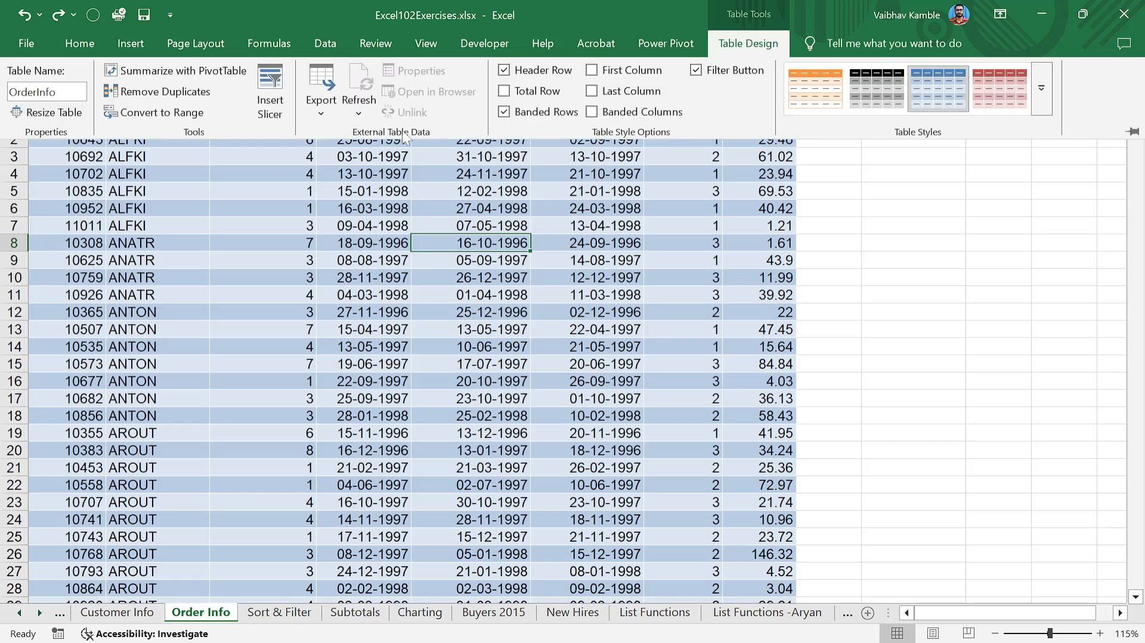
left_click(662, 43)
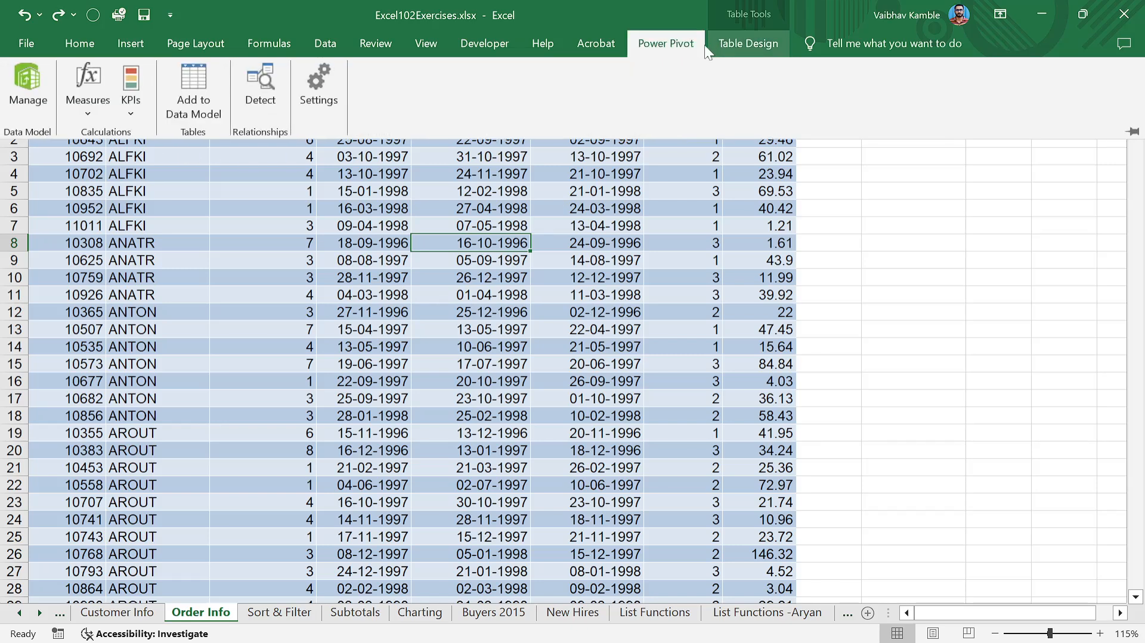
left_click(661, 42)
left_click(656, 43)
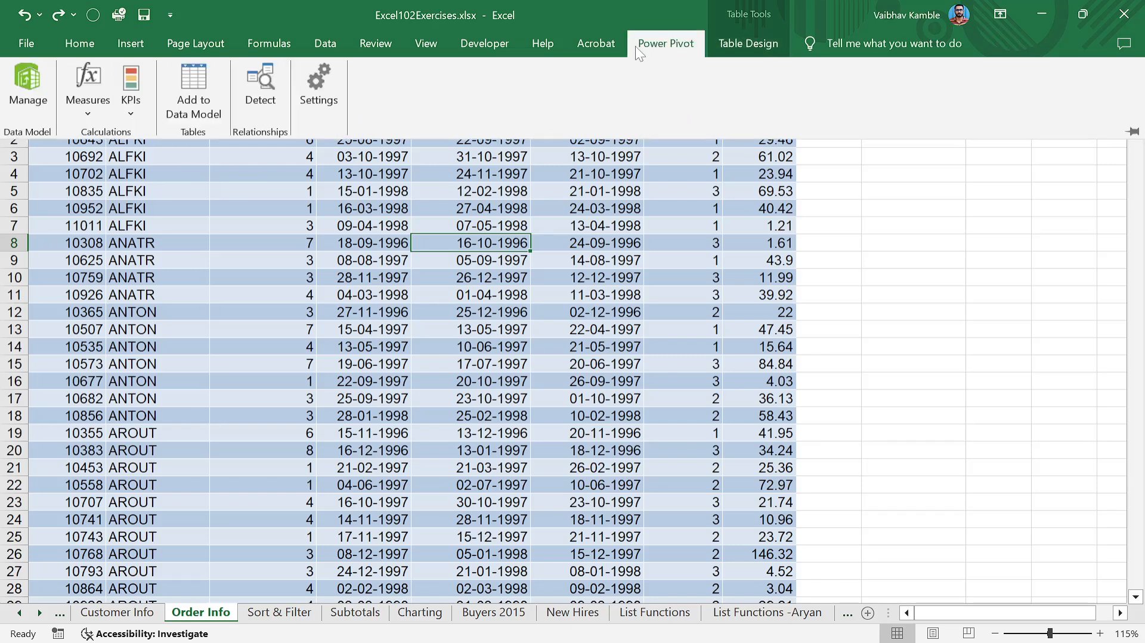
left_click(192, 89)
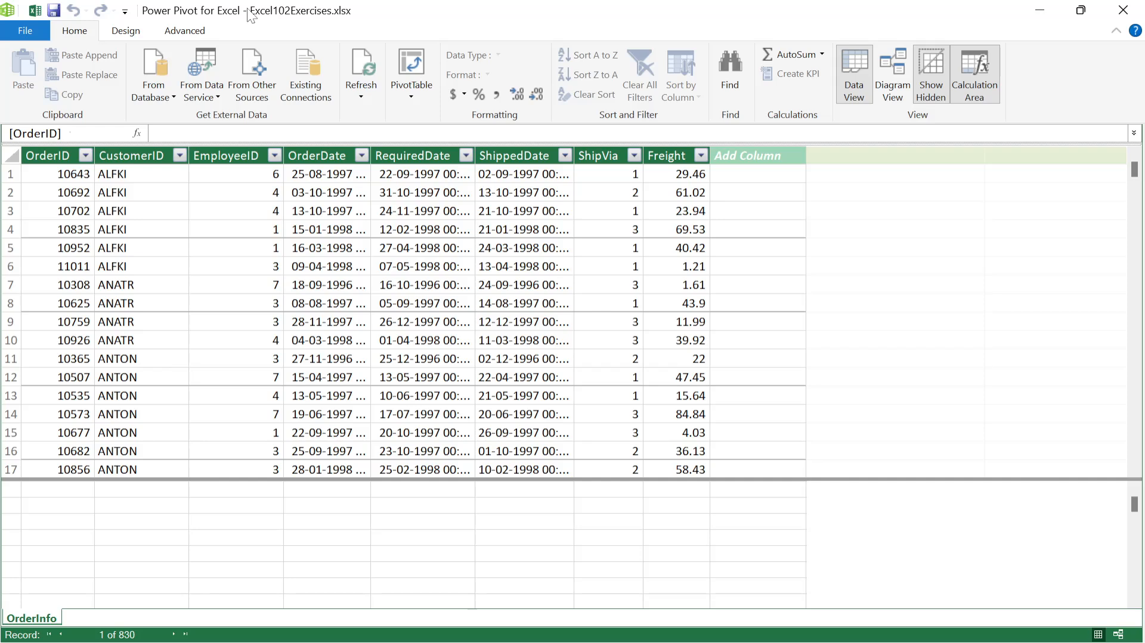
- Restore the Power Pivot window to a smaller size, move it over the workbook, and maximize it again
double_click(367, 9)
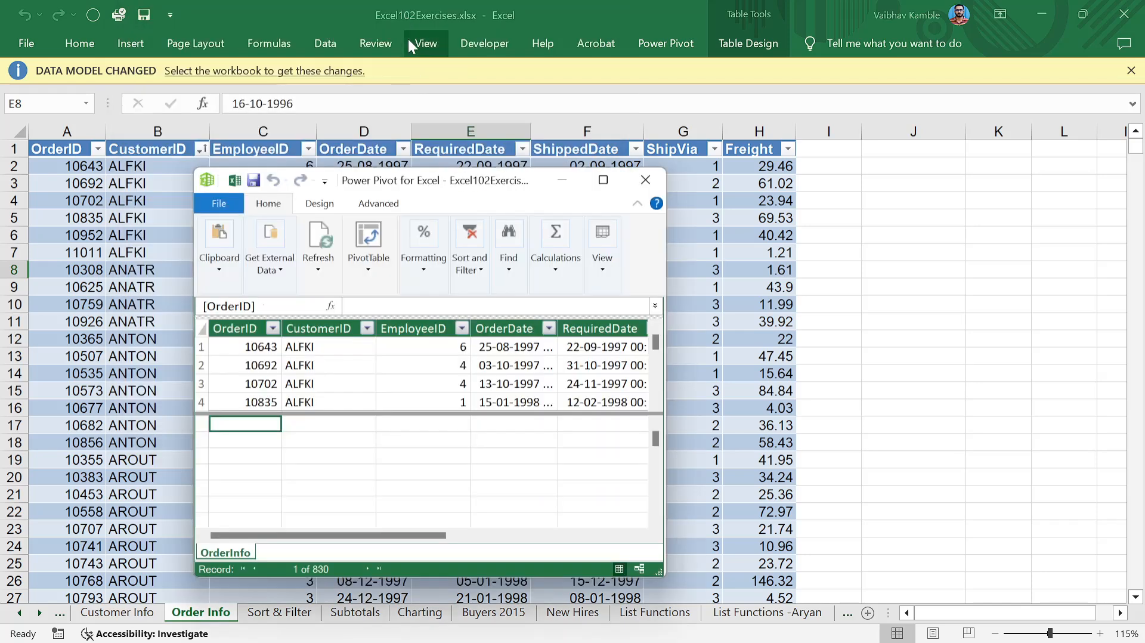
left_click_drag(453, 181, 606, 127)
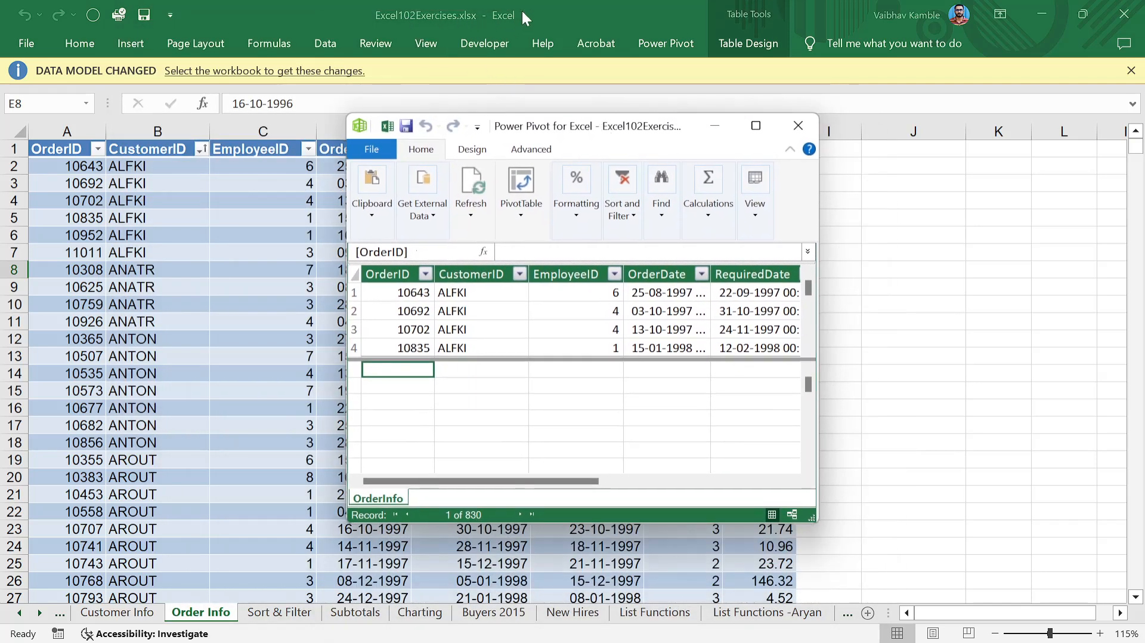
double_click(653, 126)
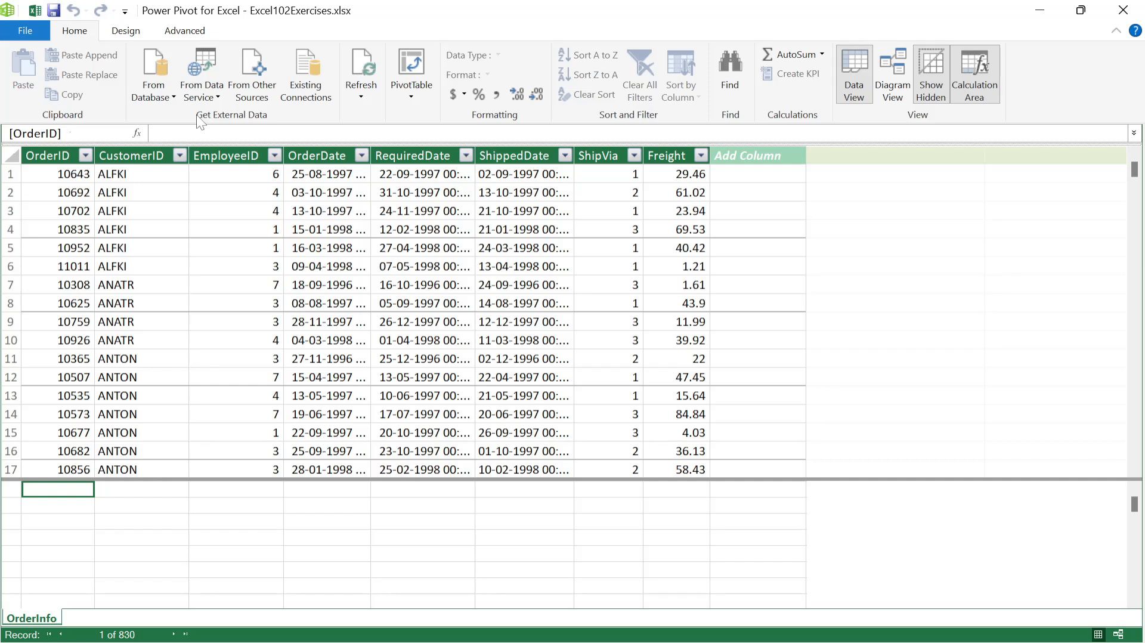
- Examine Power Pivot's choices for importing from databases and data services, refreshing data, and creating PivotTables
left_click(167, 98)
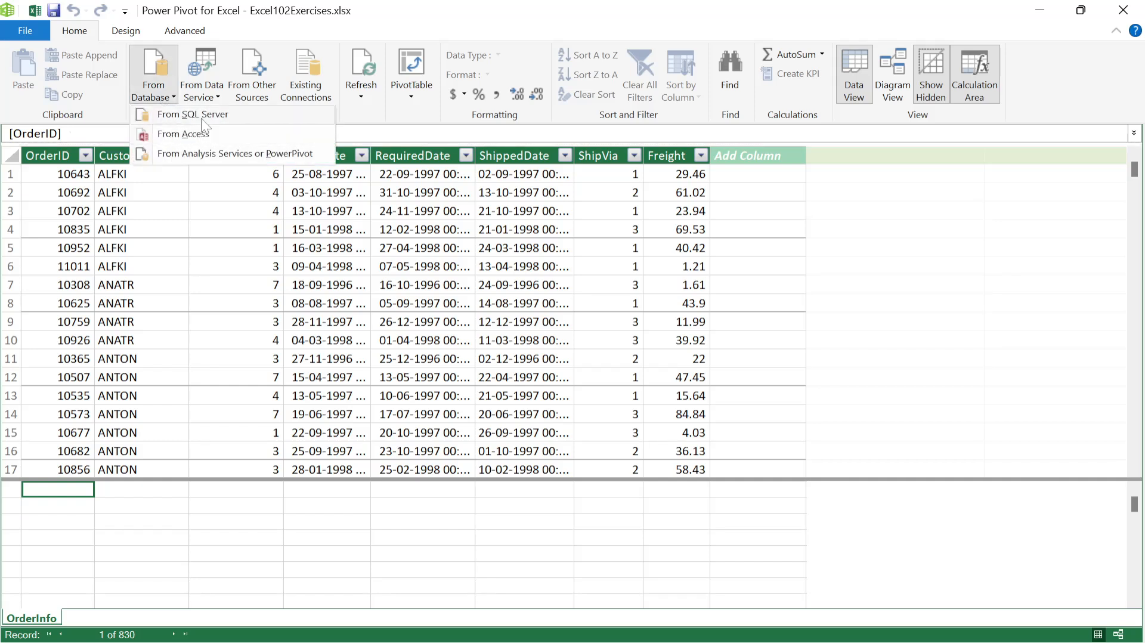
left_click(215, 92)
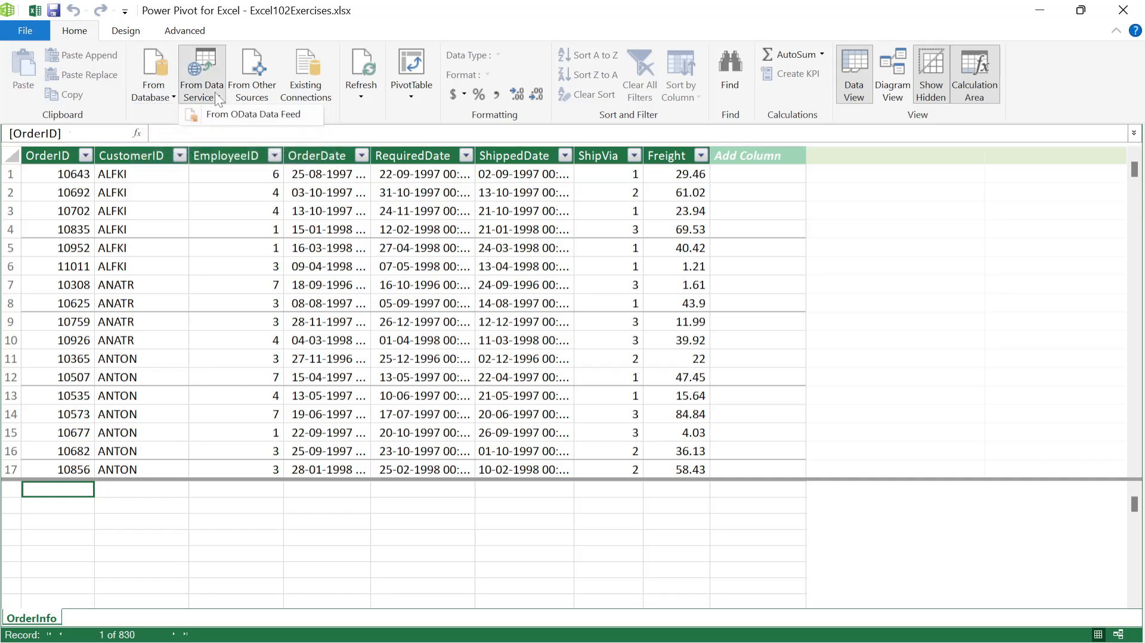
left_click(215, 92)
left_click(214, 92)
left_click(365, 97)
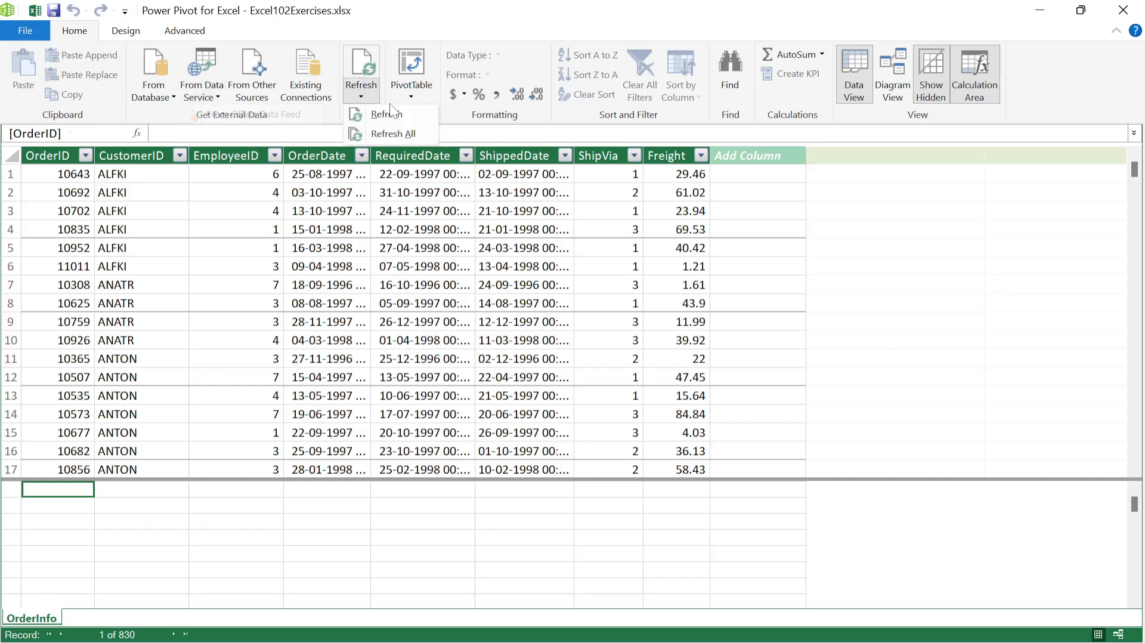
left_click(409, 96)
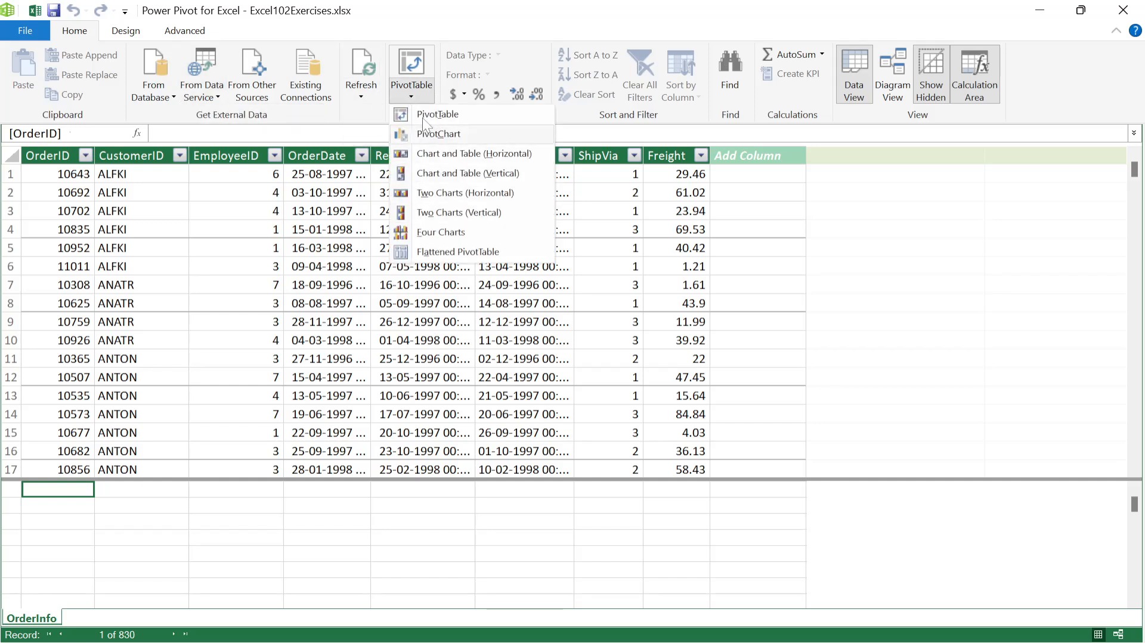
left_click(417, 97)
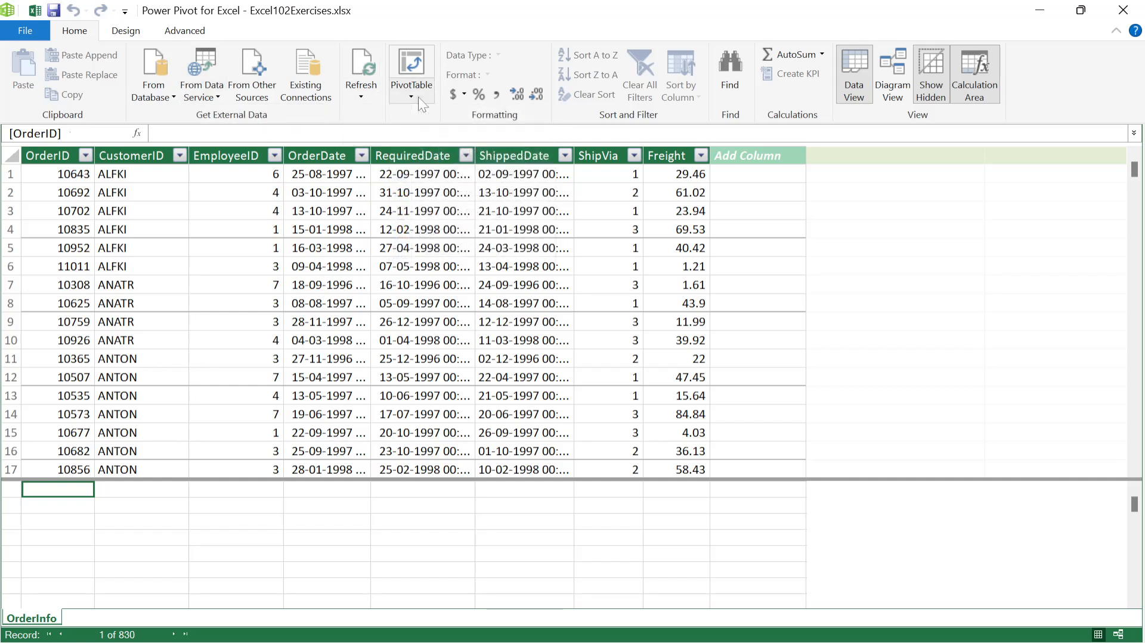
left_click(417, 96)
left_click(417, 96)
- Hide and redisplay the calculation area below the OrderInfo data, and turn the display of hidden items on
left_click(981, 65)
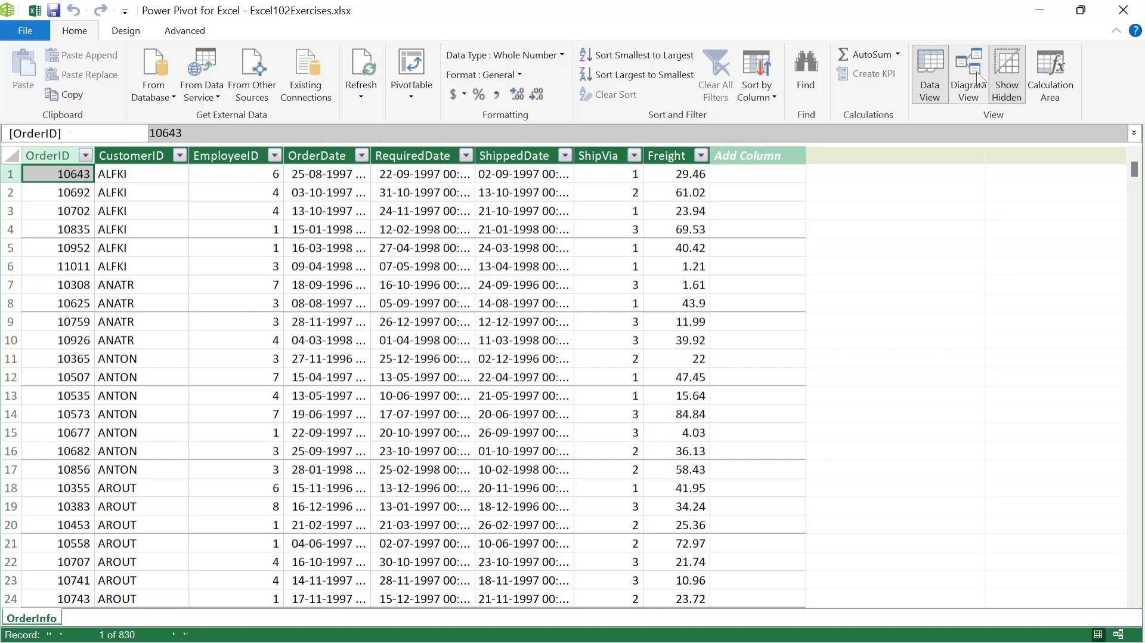
left_click(1058, 70)
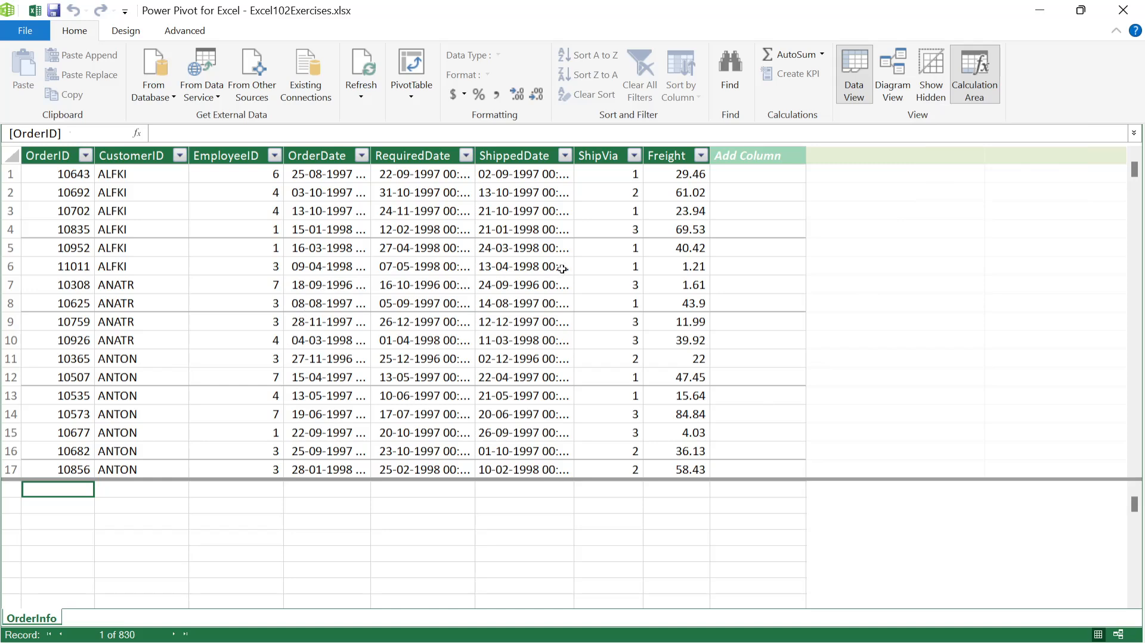
left_click(930, 68)
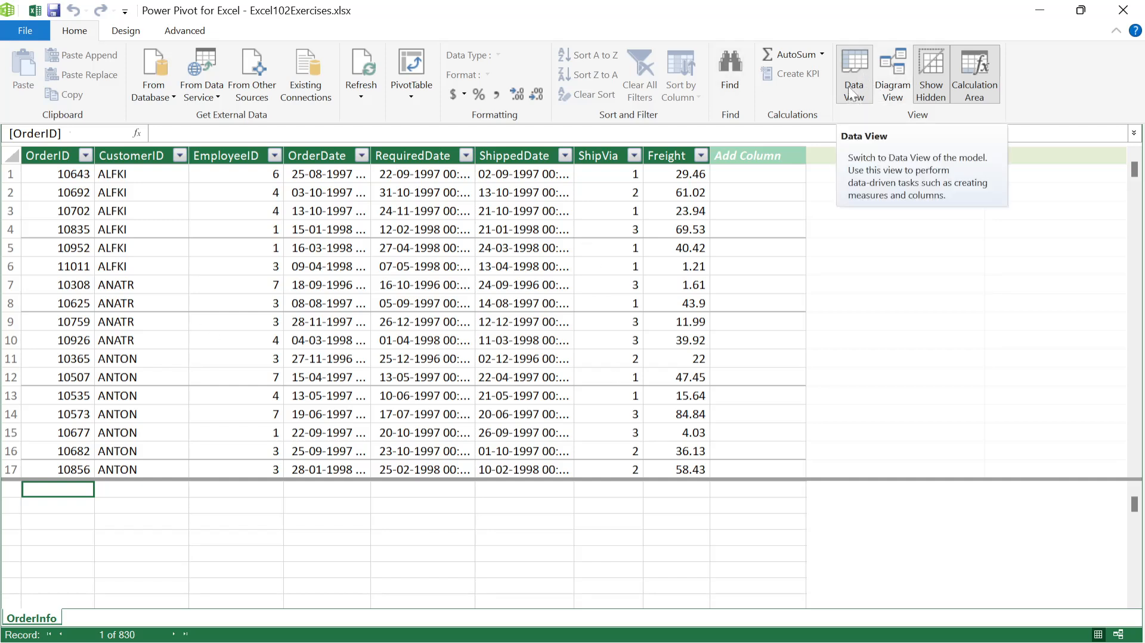
- Show the data model as a diagram and enlarge the OrderInfo table box so all its fields fit
left_click(889, 67)
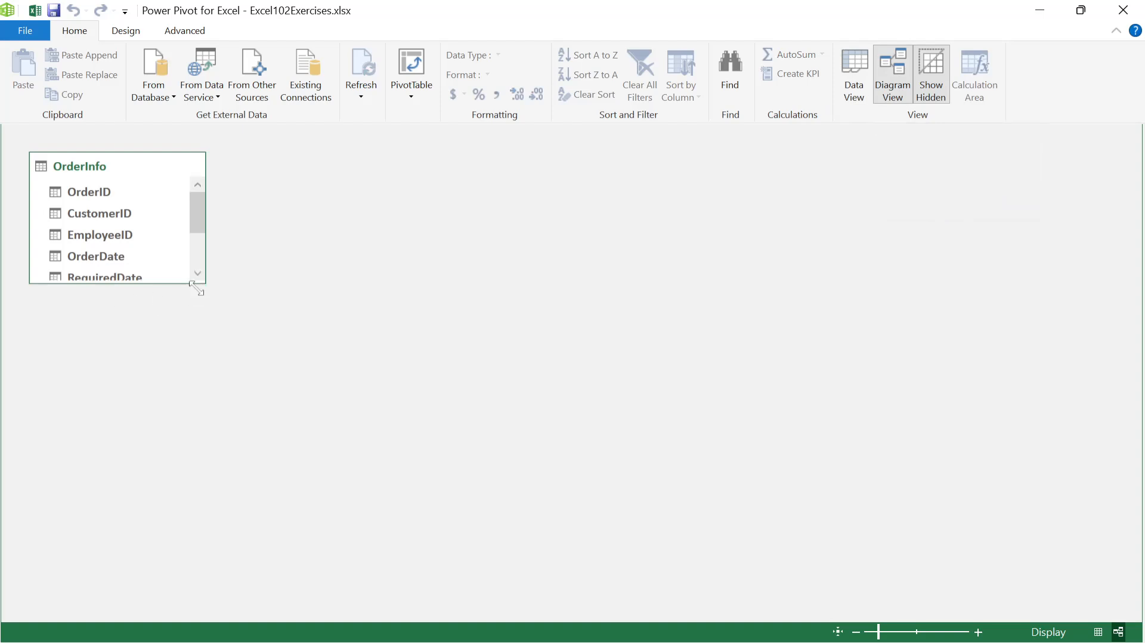
left_click_drag(203, 283, 200, 402)
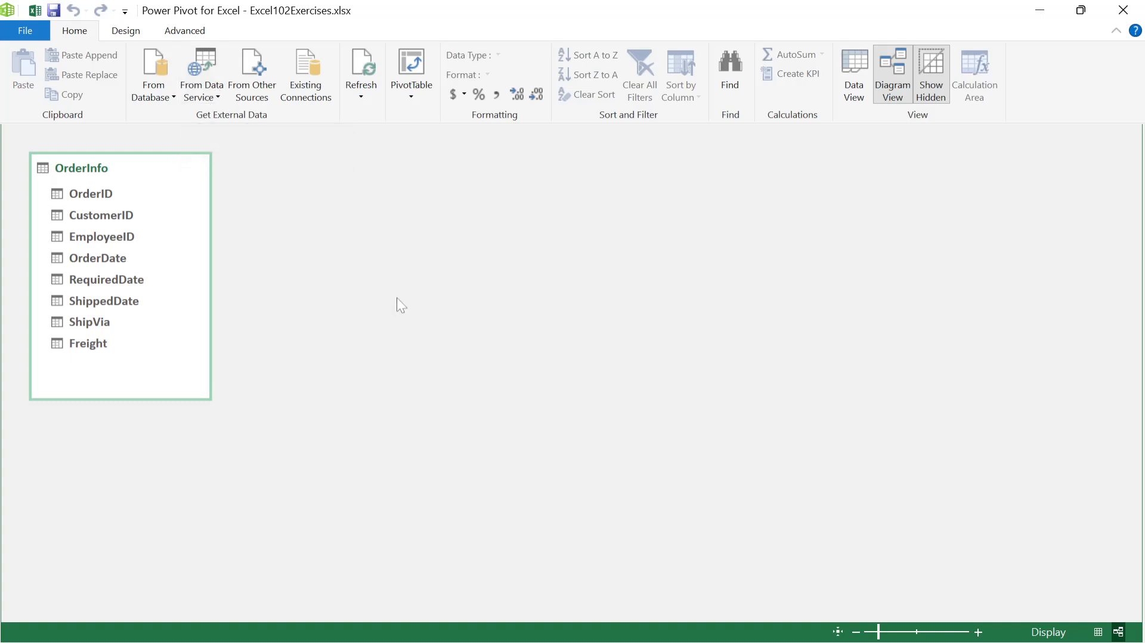
- Switch back to the Excel workbook, select a cell in the order table, and view the Power Pivot commands
key("alt+Tab")
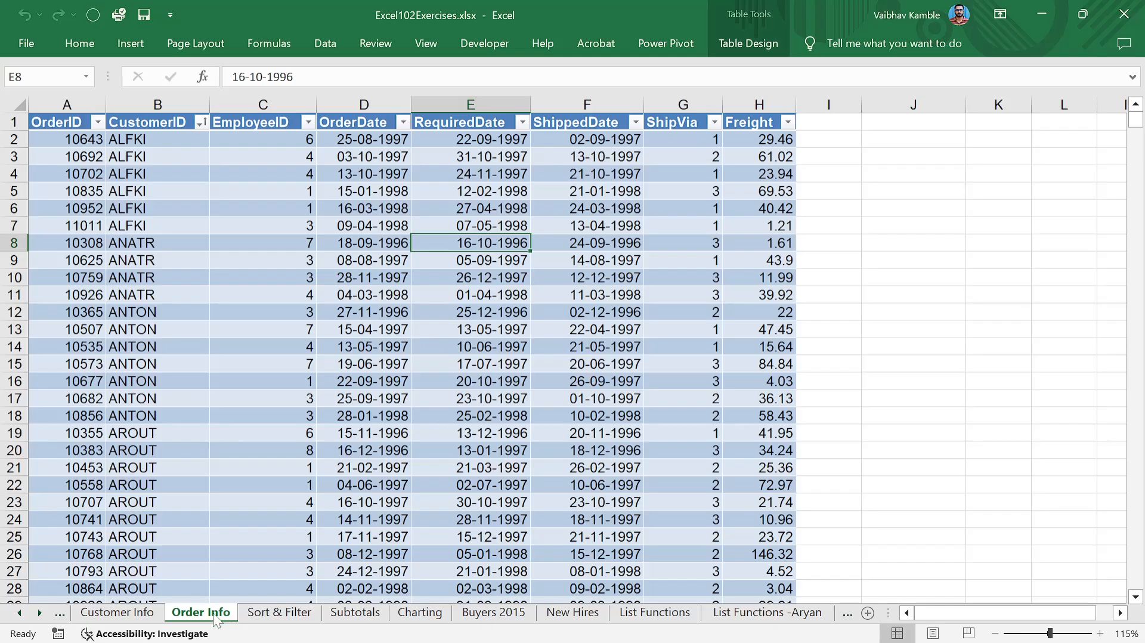
left_click(298, 398)
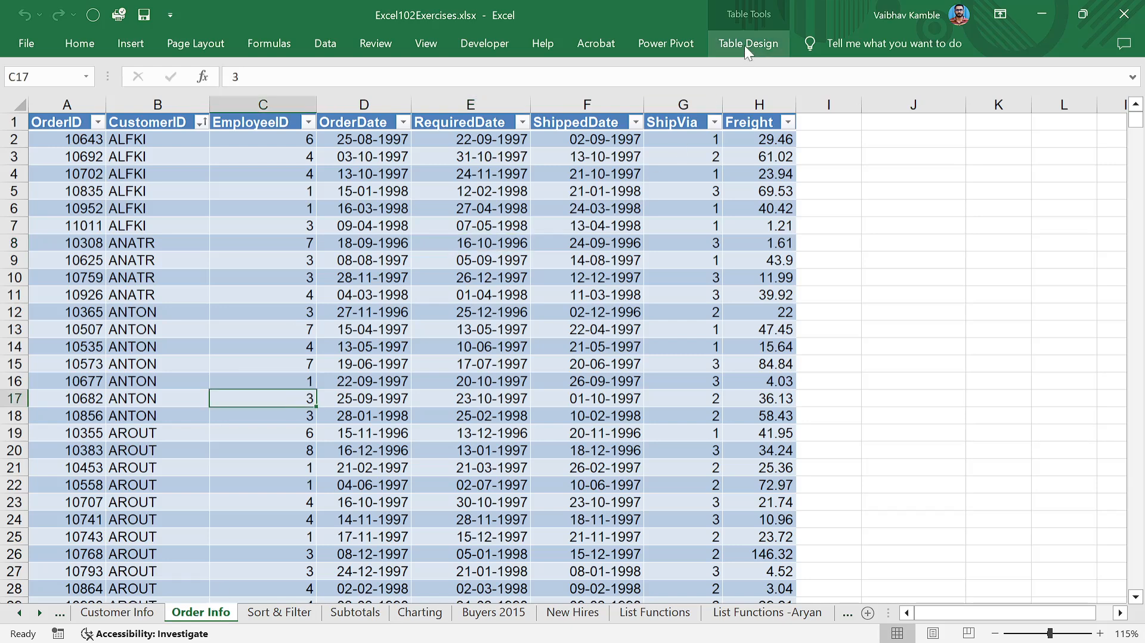
left_click(678, 43)
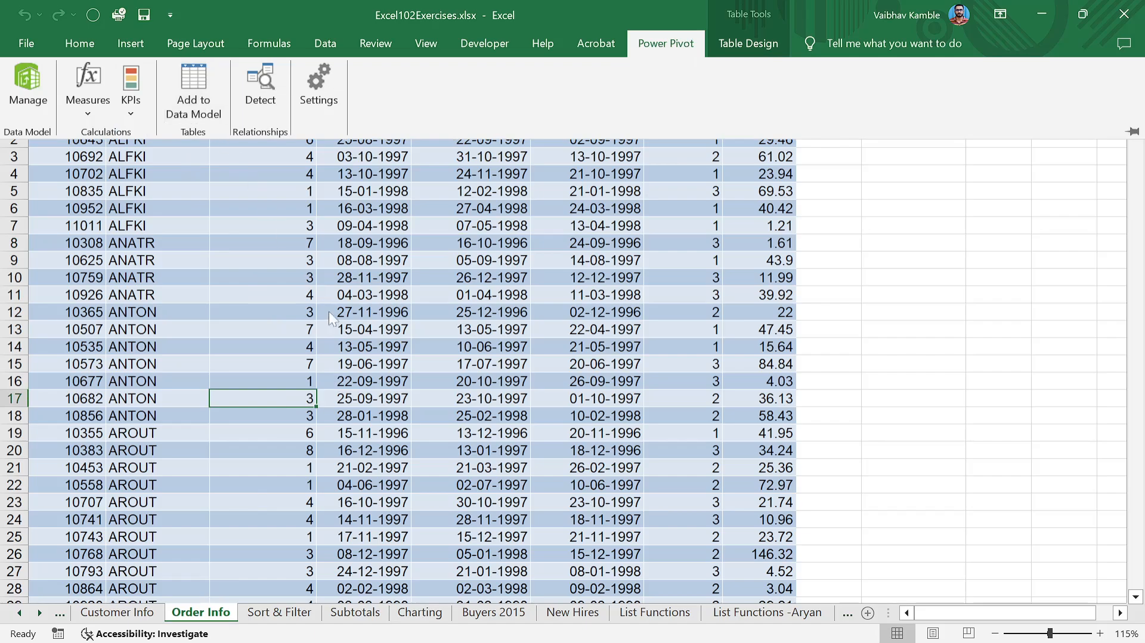
- Add the customer table on the Customer Info sheet to the data model
left_click(331, 291)
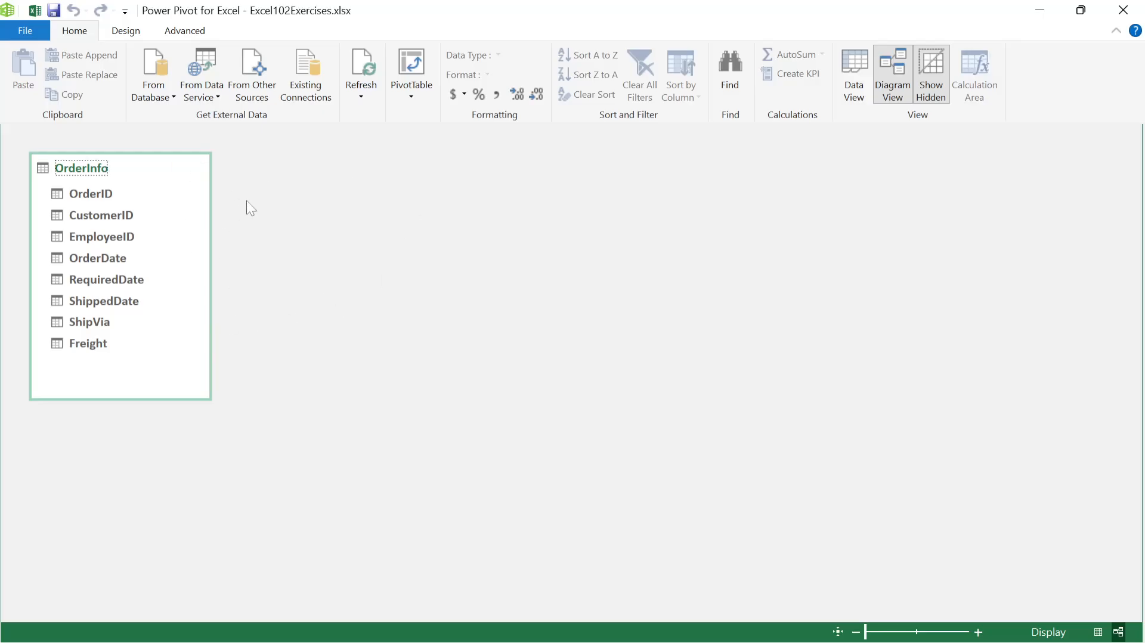
key("alt+Tab")
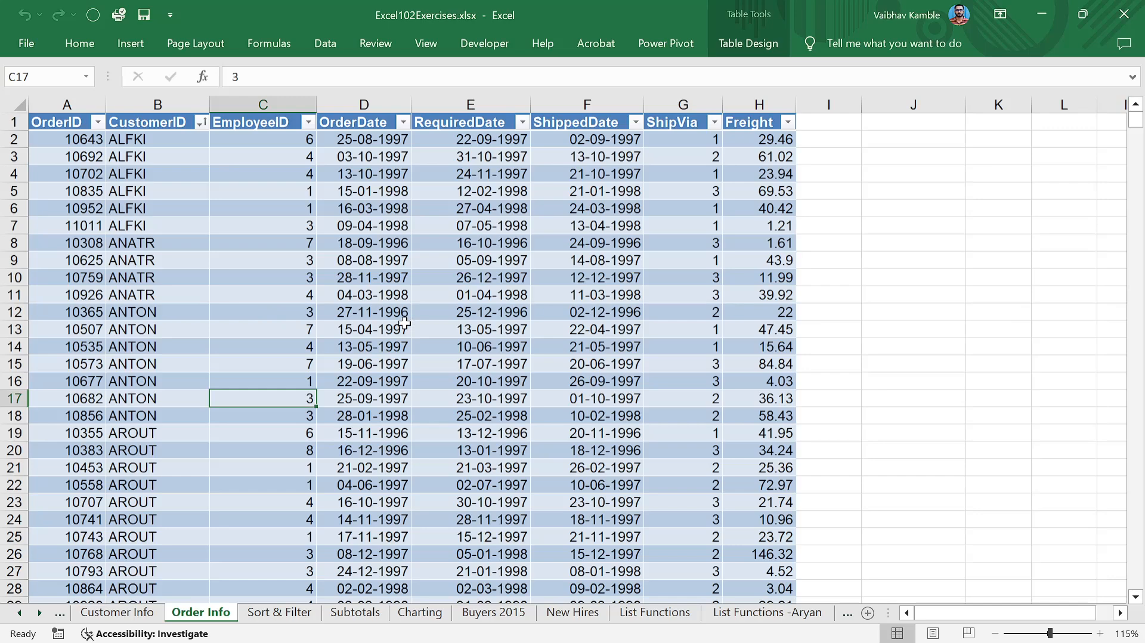
left_click(122, 614)
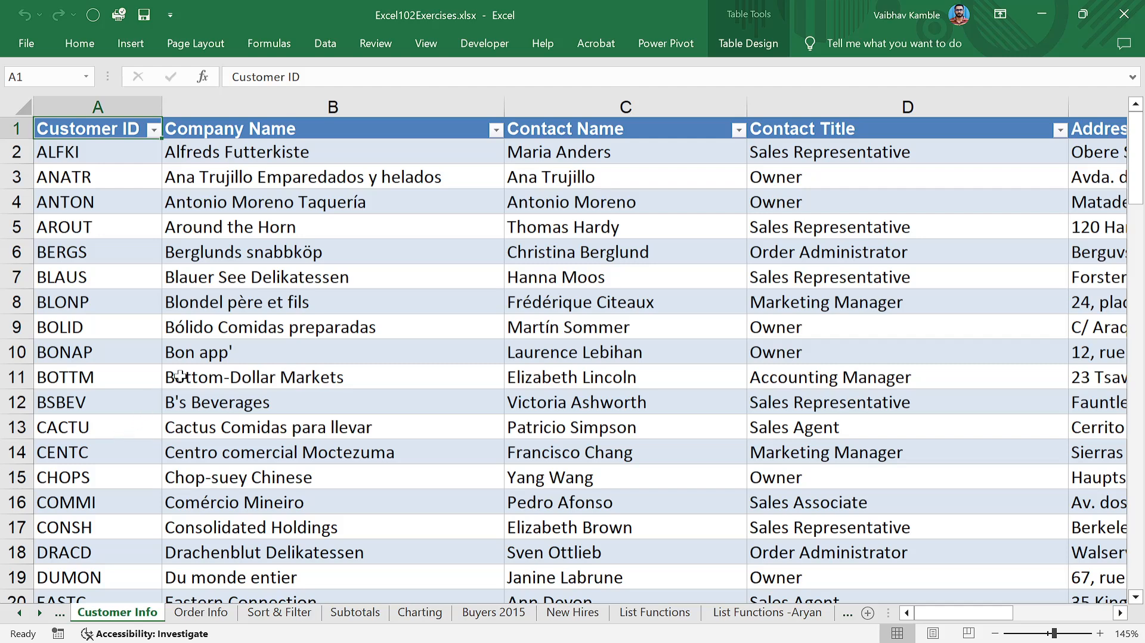
left_click(249, 328)
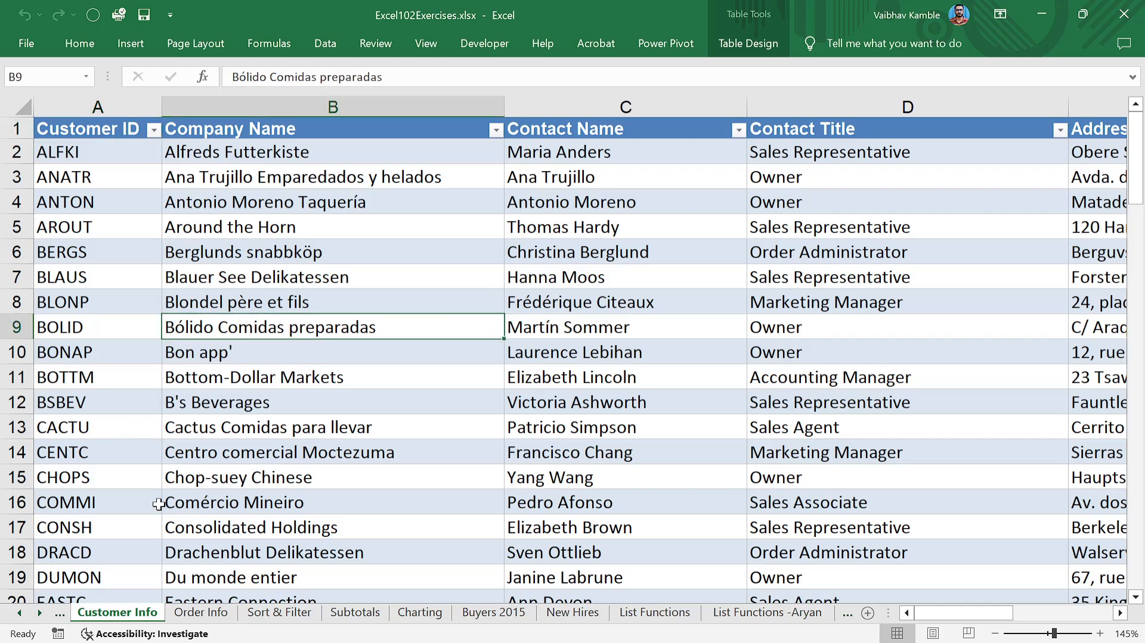
left_click(155, 199)
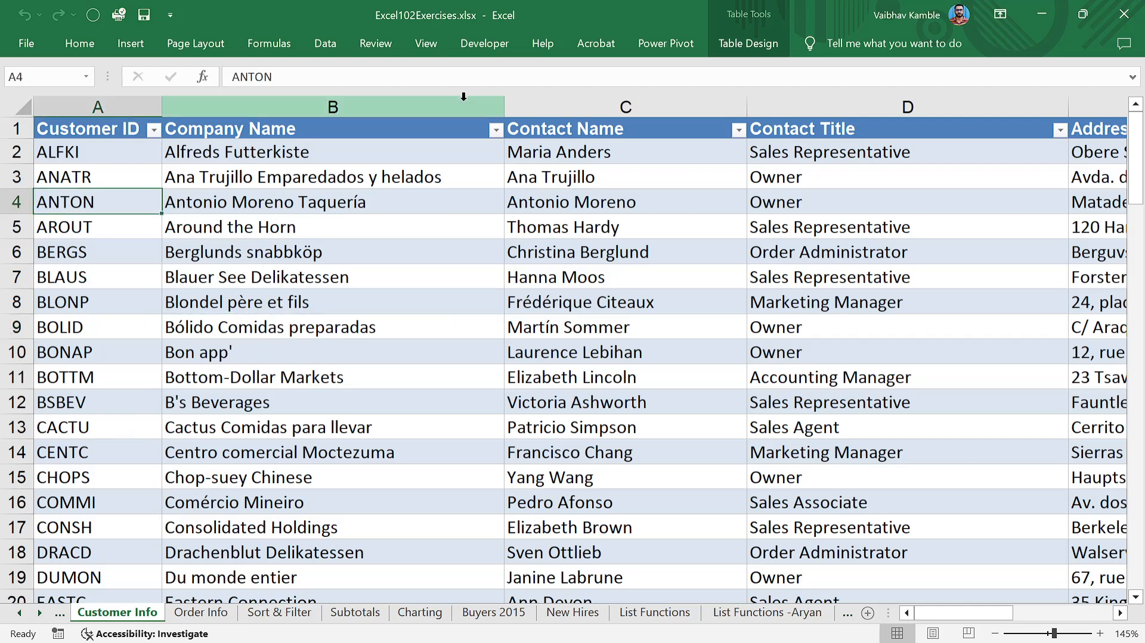
left_click(660, 48)
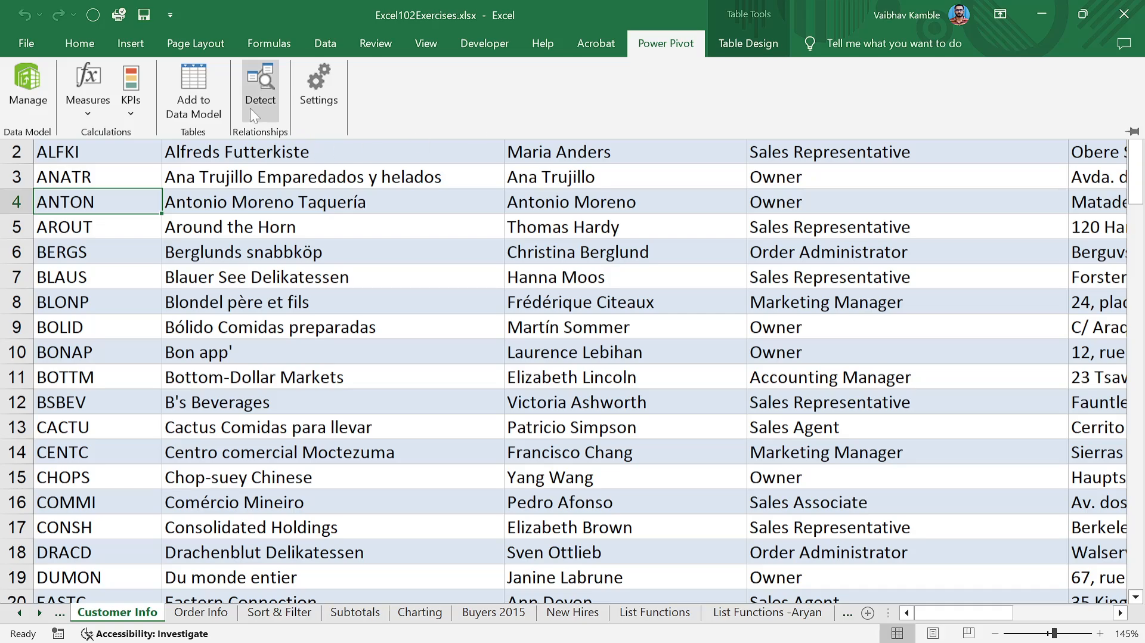
left_click(176, 85)
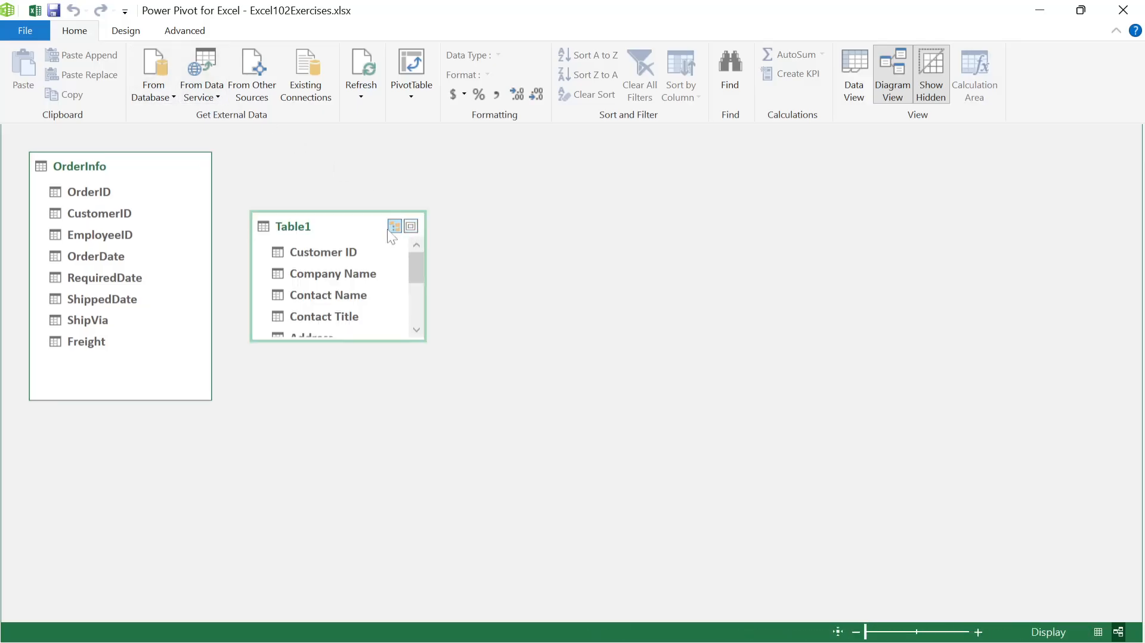
- Enlarge the Table1 box upward level with OrderInfo and downward so that all its fields fit
left_click_drag(354, 212, 366, 150)
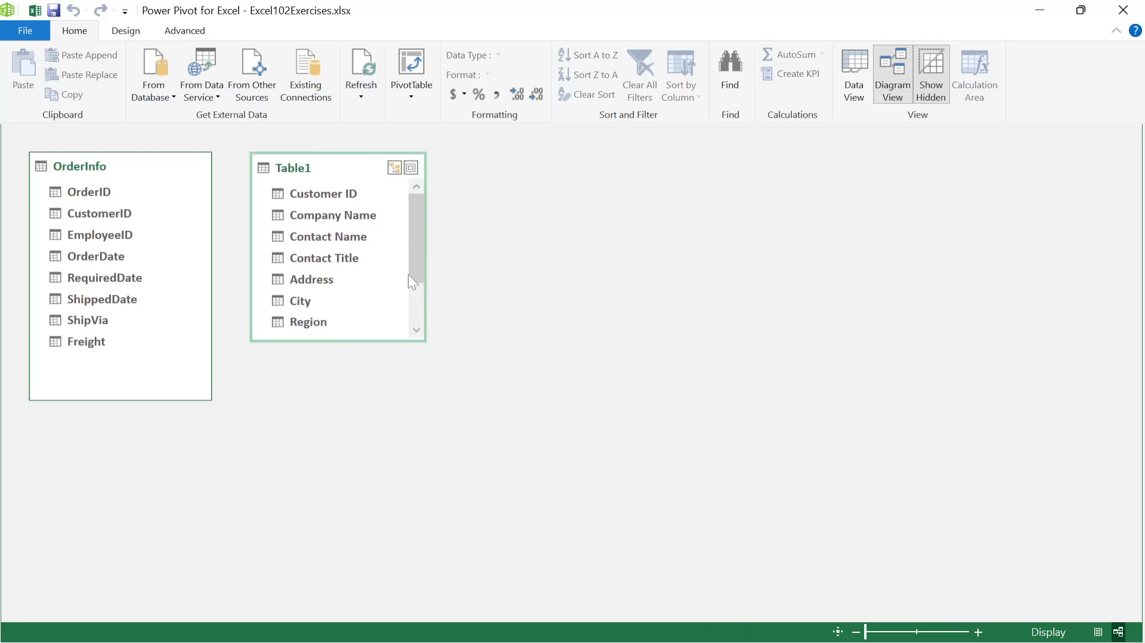
left_click_drag(416, 341, 432, 420)
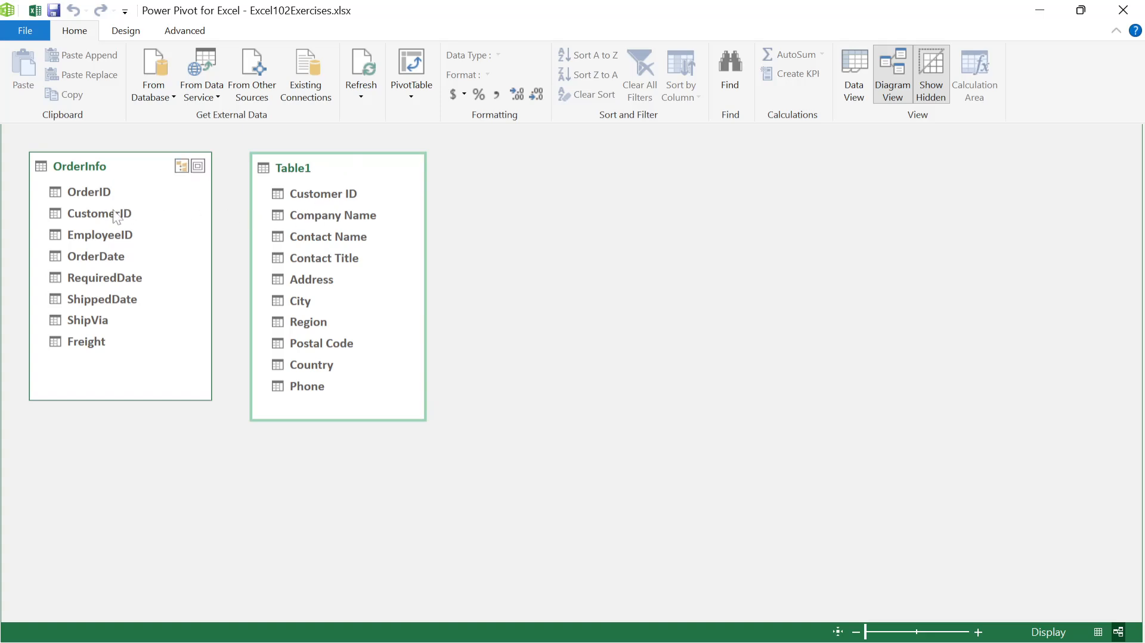
- Select CustomerID in OrderInfo, view the data model's list of existing relationships, and close it
mouse_move(116, 215)
left_mouse_down()
mouse_move(298, 200)
mouse_move(124, 218)
left_mouse_up()
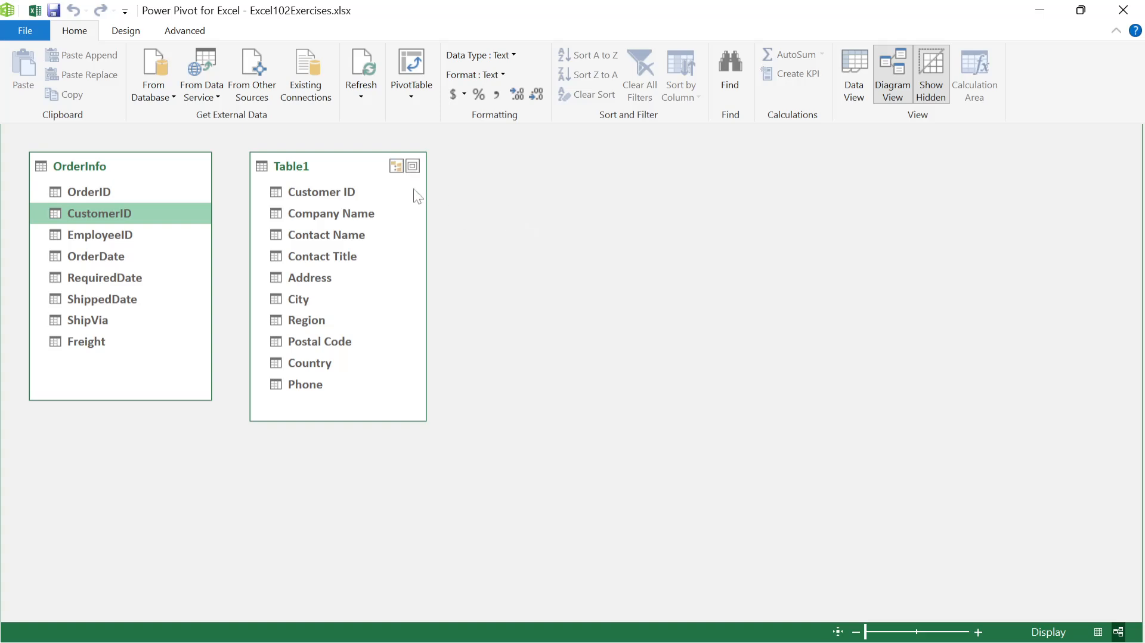
left_click(125, 31)
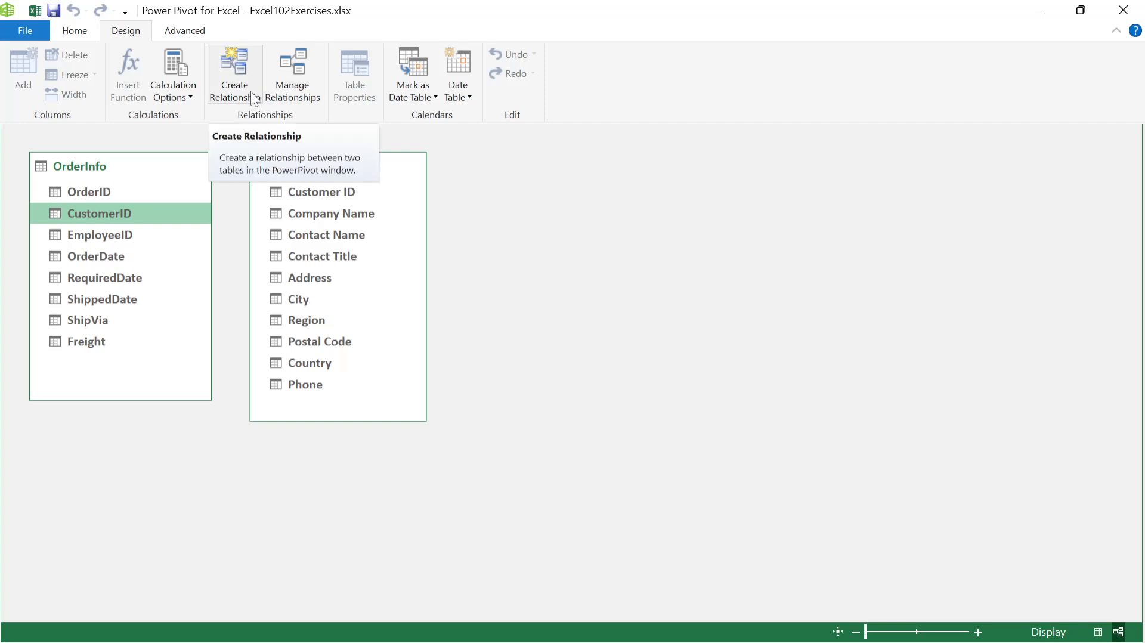
left_click(294, 90)
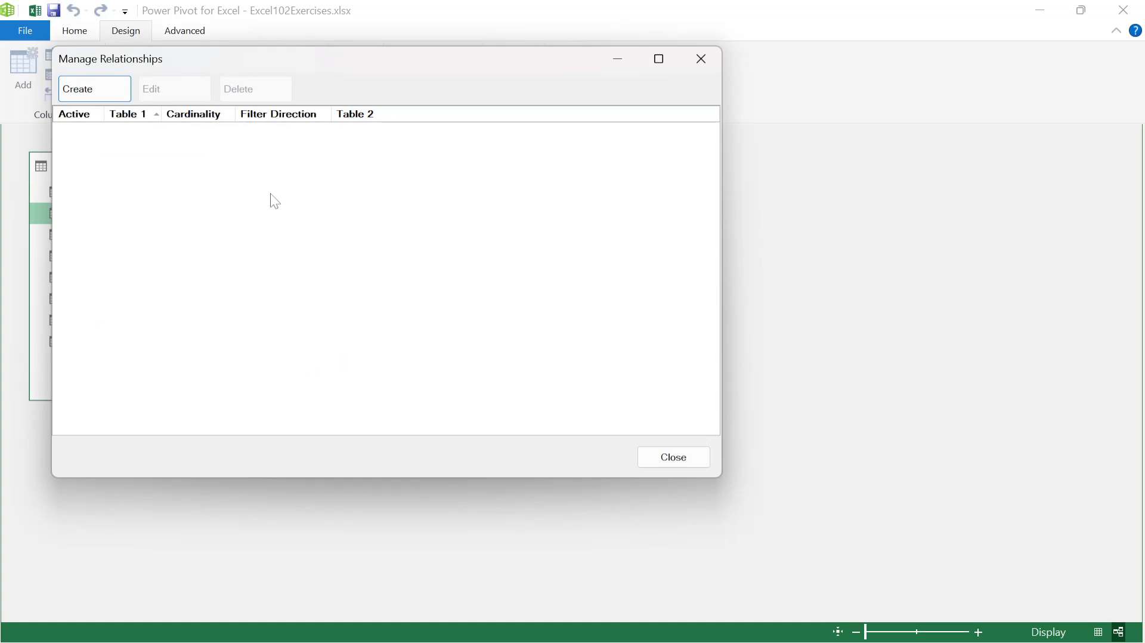
left_click(701, 59)
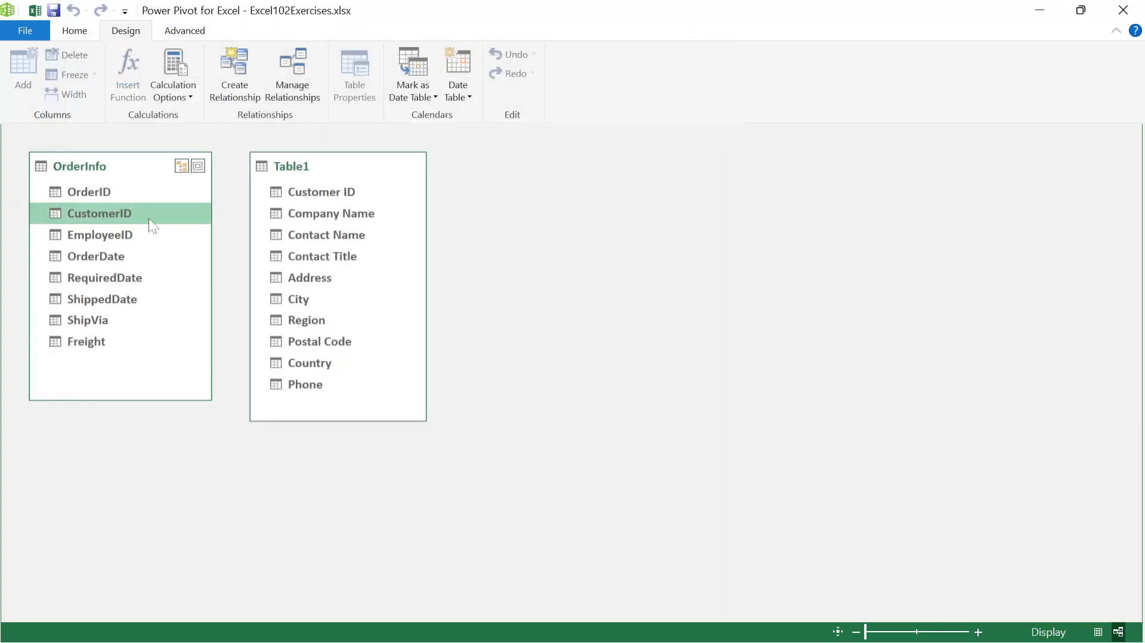
- Create an active relationship between the CustomerID column of OrderInfo and the Customer ID column of Table1
mouse_move(149, 219)
left_mouse_down()
mouse_move(319, 217)
mouse_move(310, 230)
mouse_move(309, 201)
mouse_move(143, 215)
left_mouse_up()
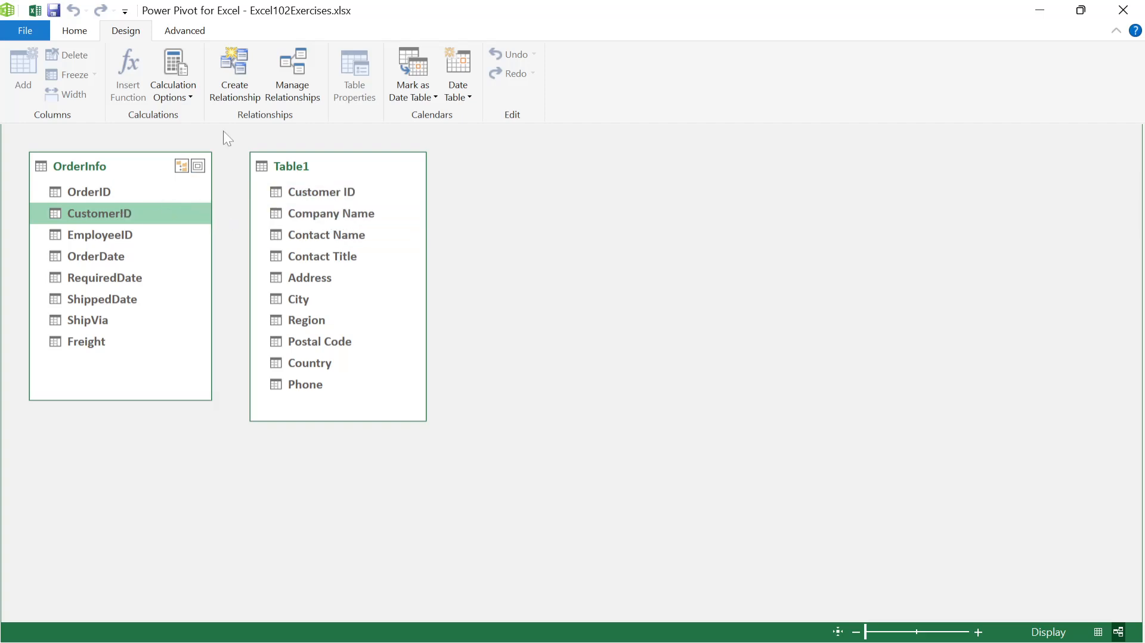
left_click(239, 73)
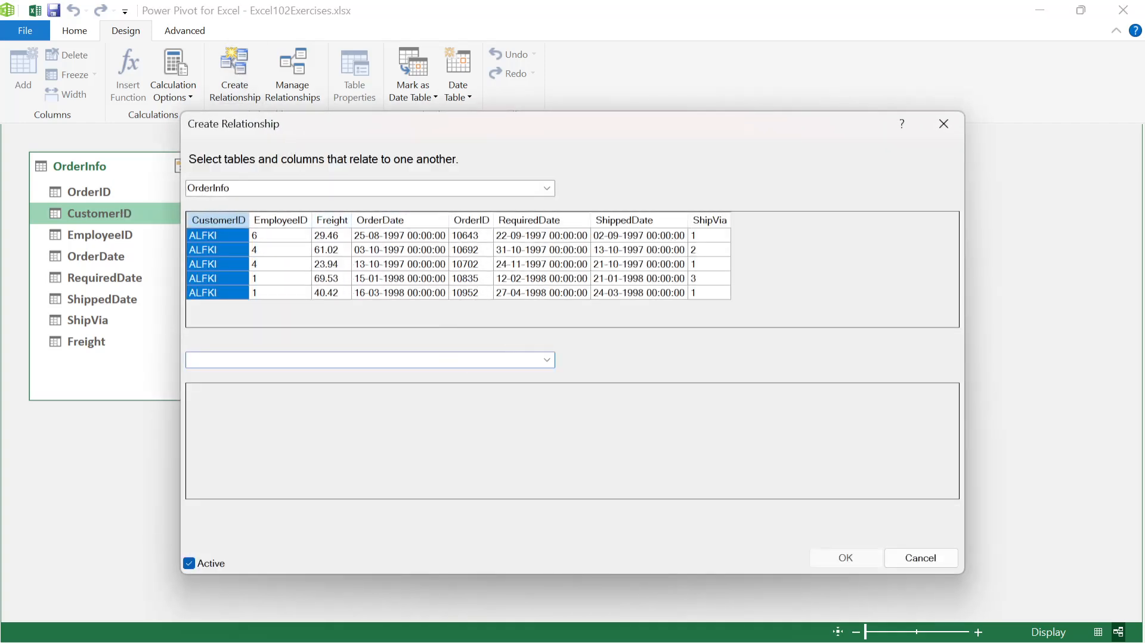
left_click(546, 360)
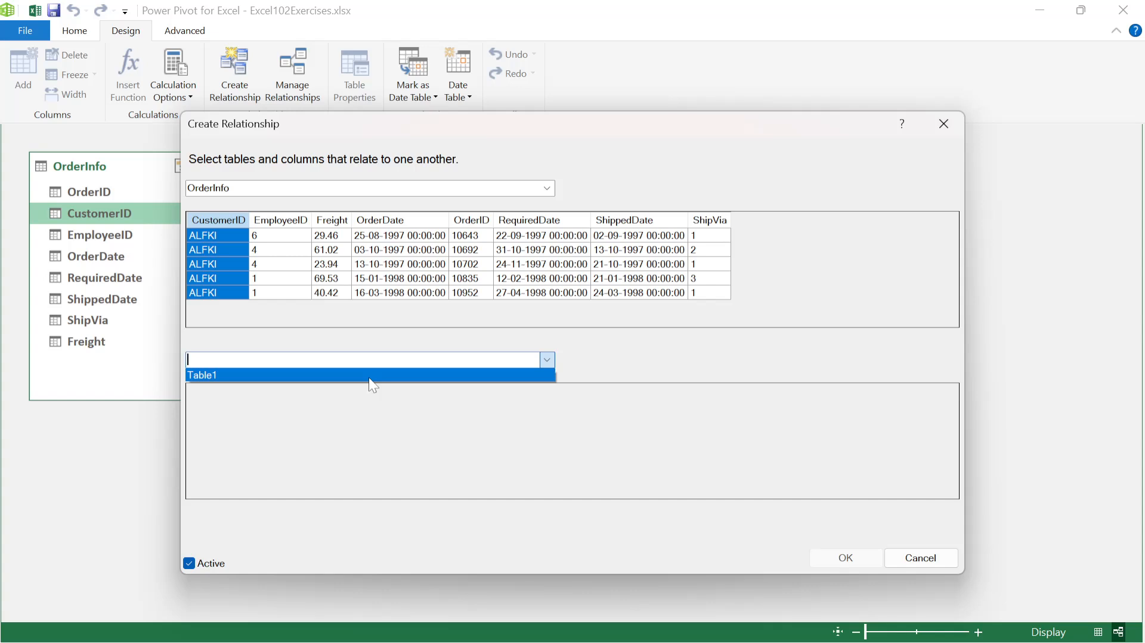
left_click(369, 375)
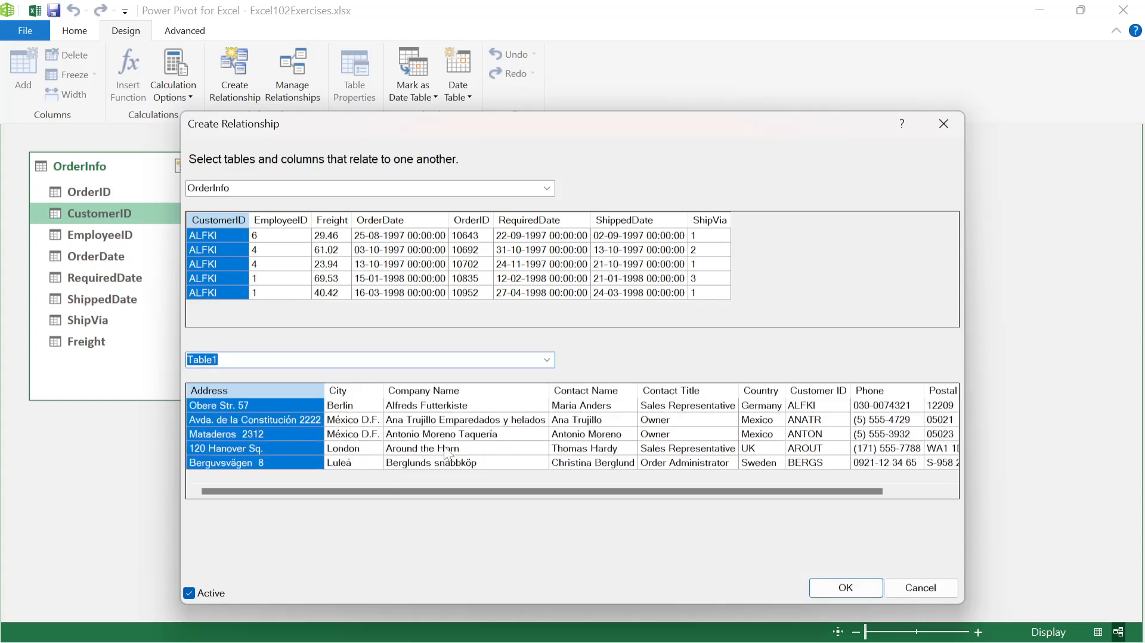
left_click_drag(438, 488, 532, 509)
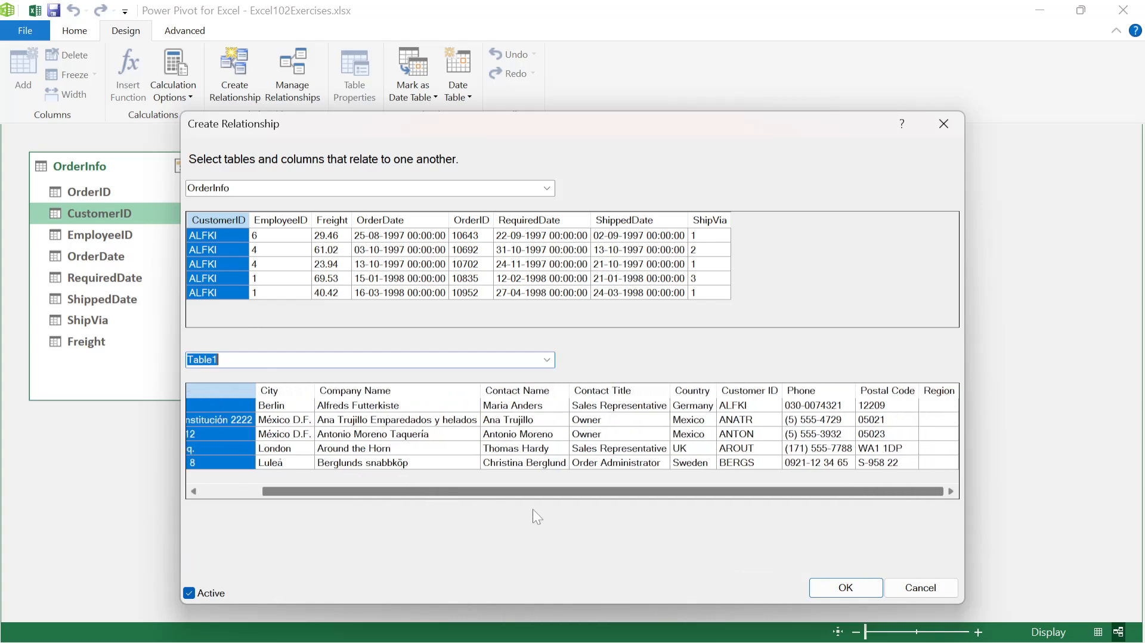
left_click(745, 389)
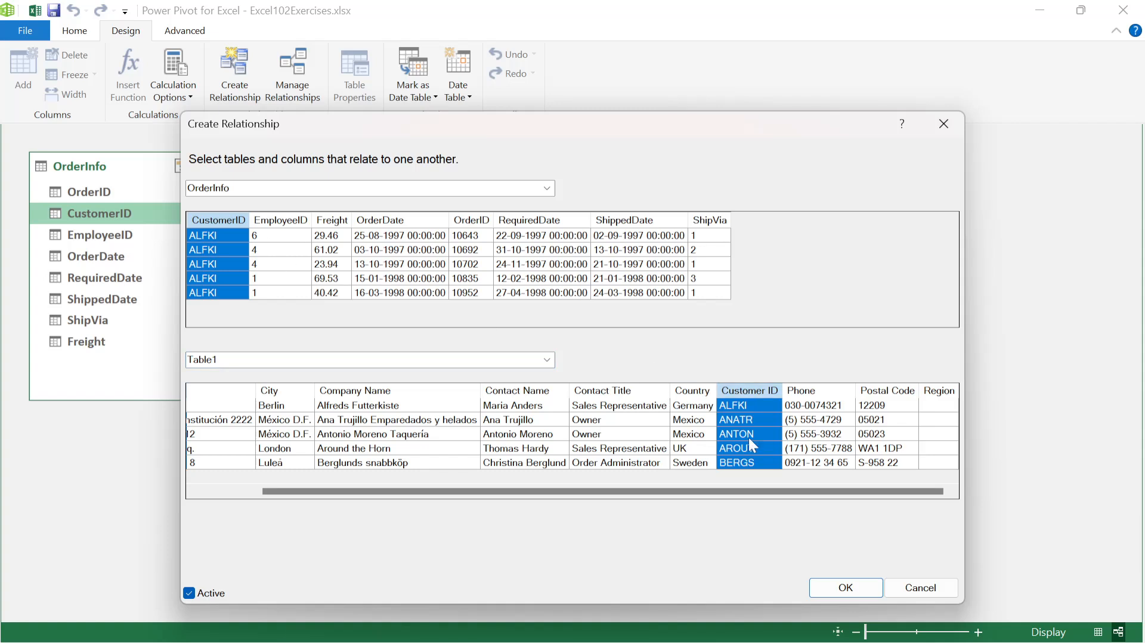
left_click(868, 589)
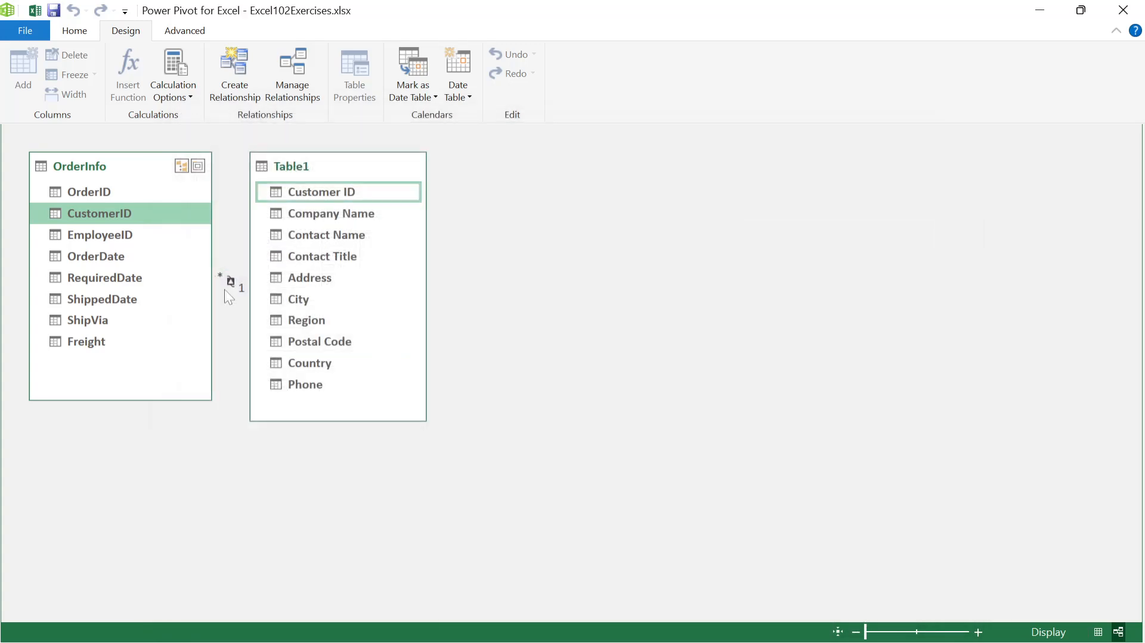
- Move the Table1 box well away from OrderInfo so there is room for the relationship line
left_click_drag(332, 166, 553, 214)
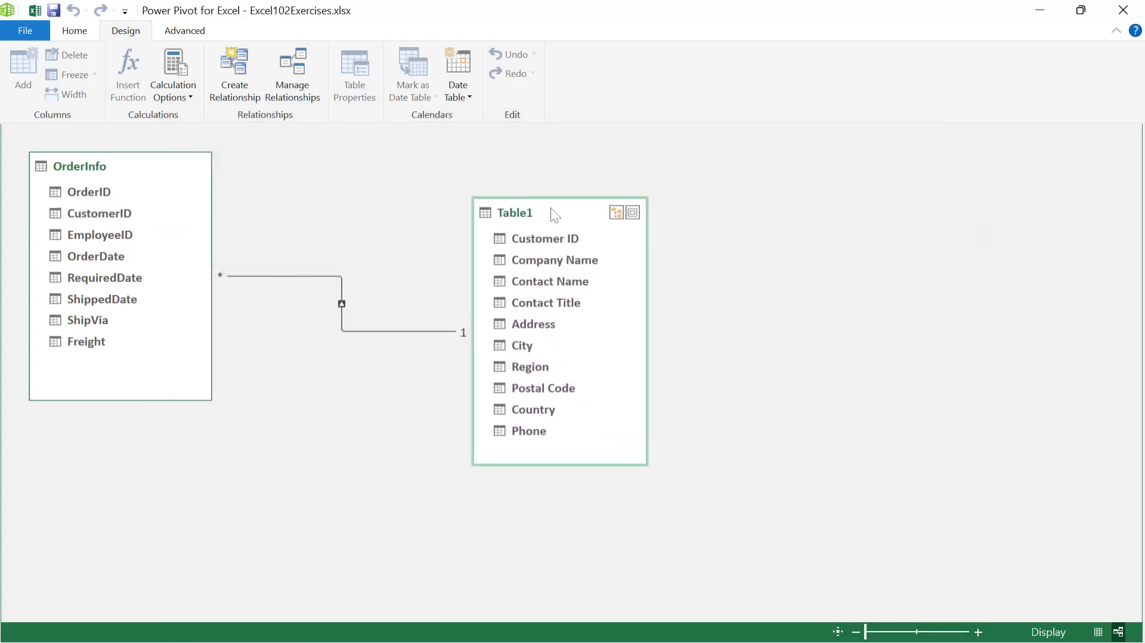
mouse_move(348, 309)
key("alt+Tab")
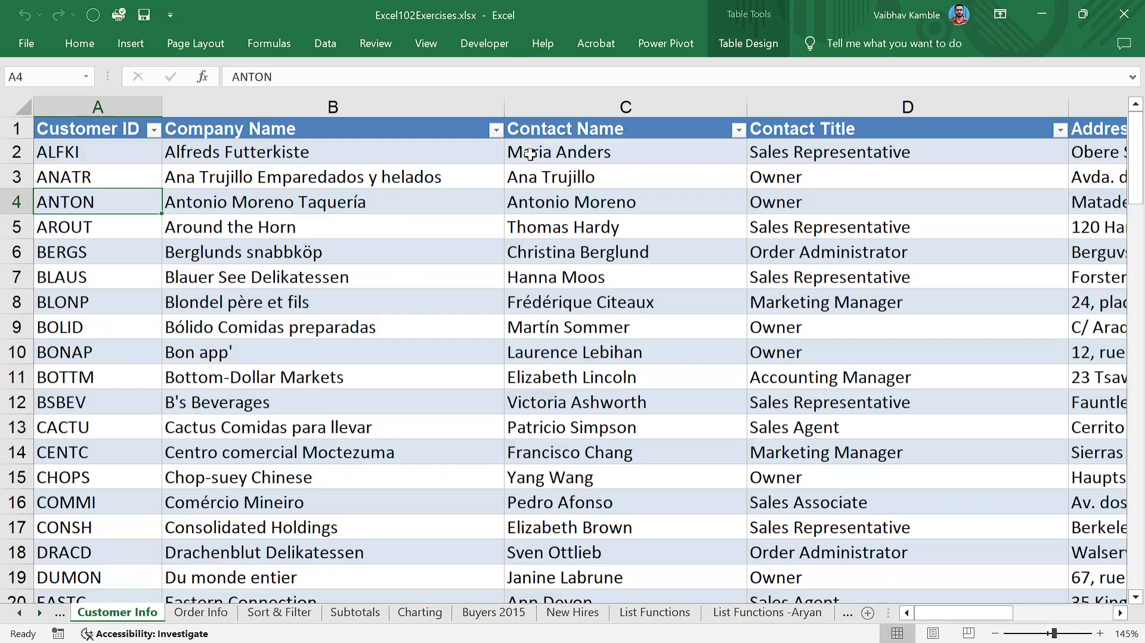
key("alt+Tab")
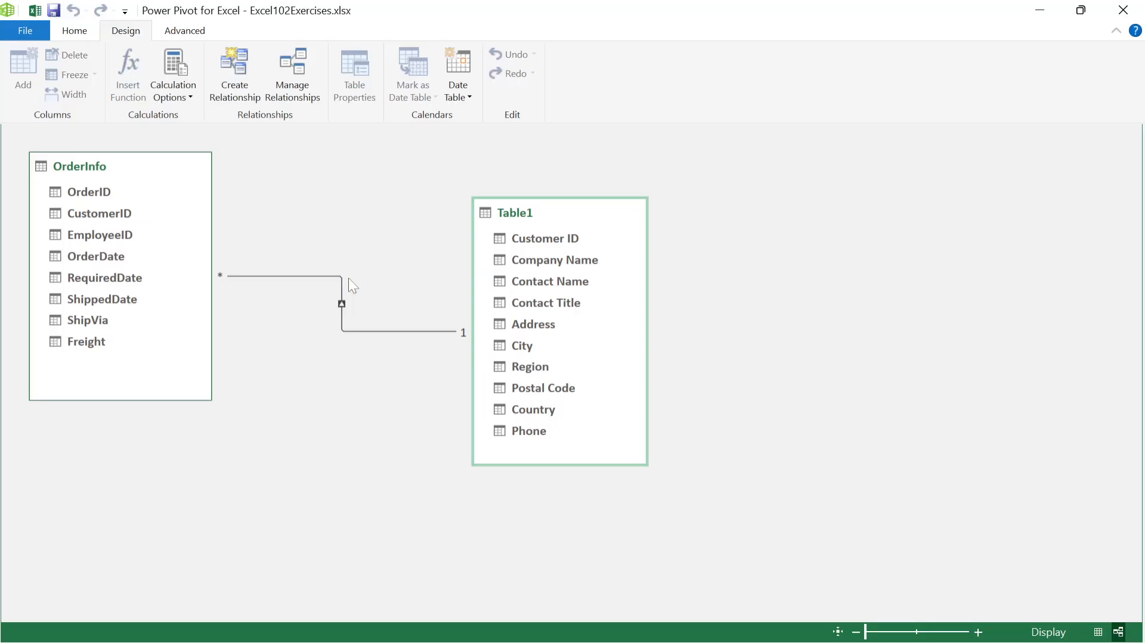
- Rename the Table1 table in the diagram as CustomerInfo
double_click(501, 217)
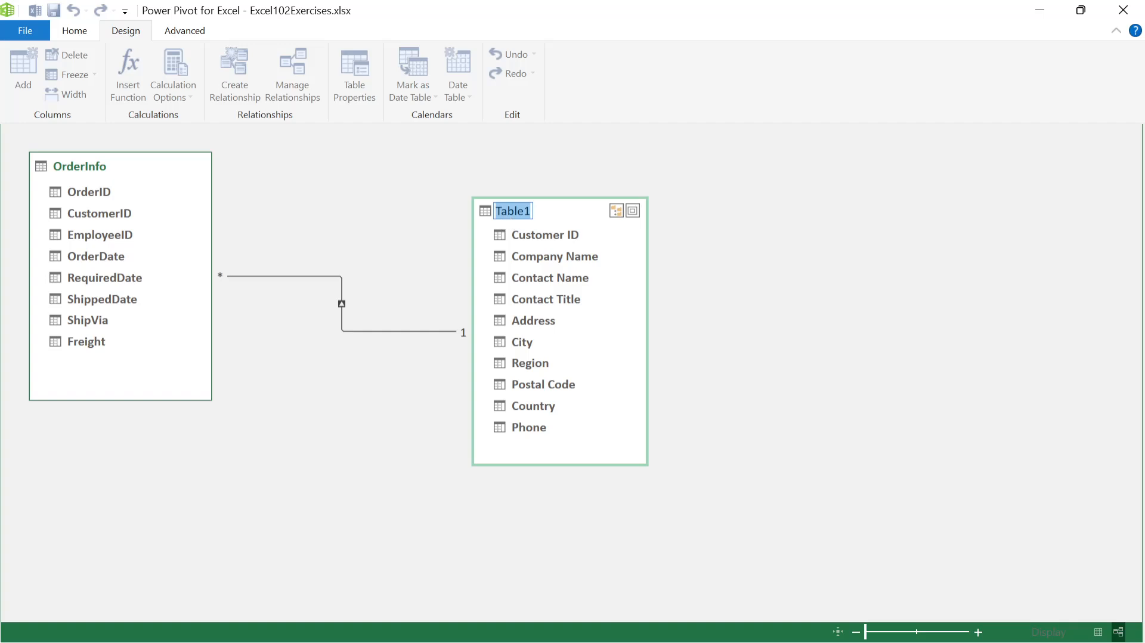
type("Customer")
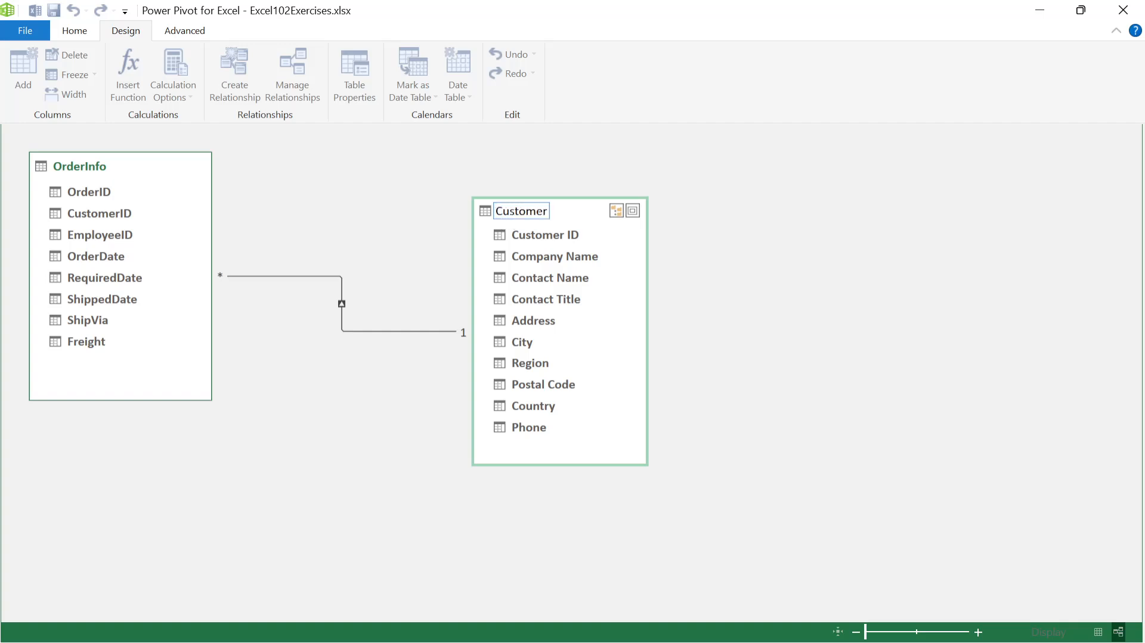
type("Indo")
key("BackSpace")
key("BackSpace")
key("BackSpace")
type("nfo")
key("Return")
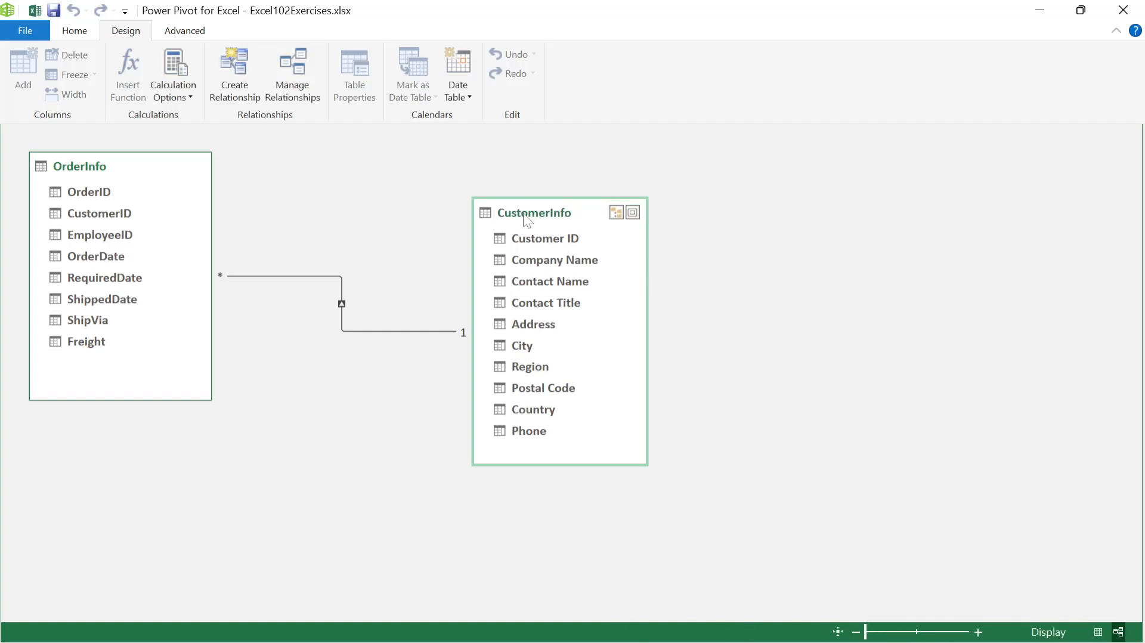
- Change the name of the customer table in the diagram back to Table1
double_click(524, 216)
type("T")
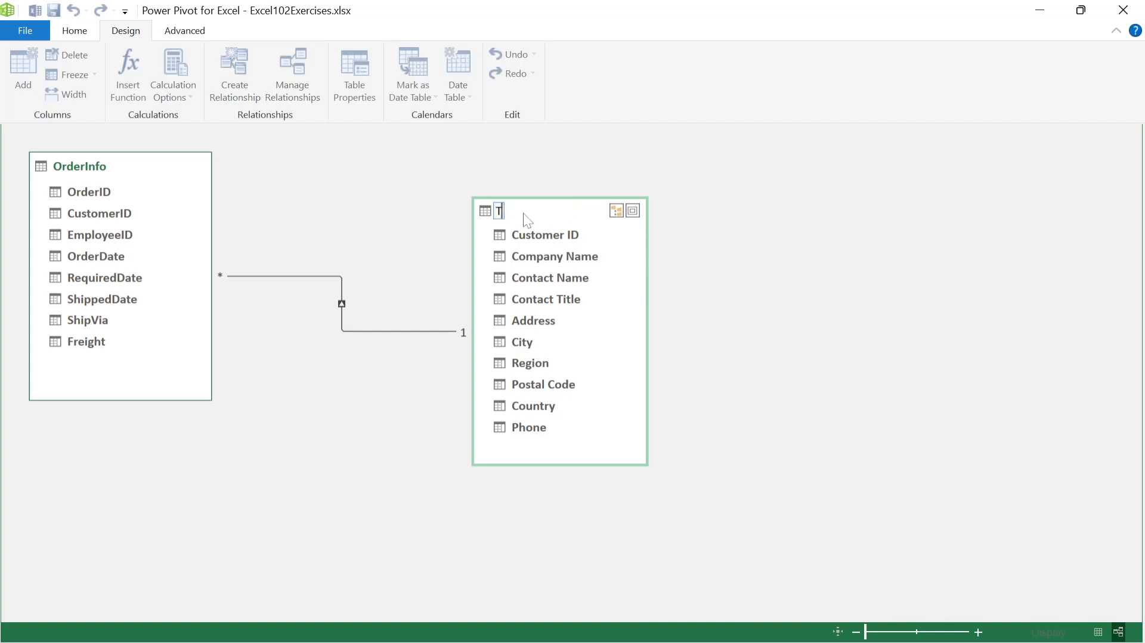
type("able1")
key("Return")
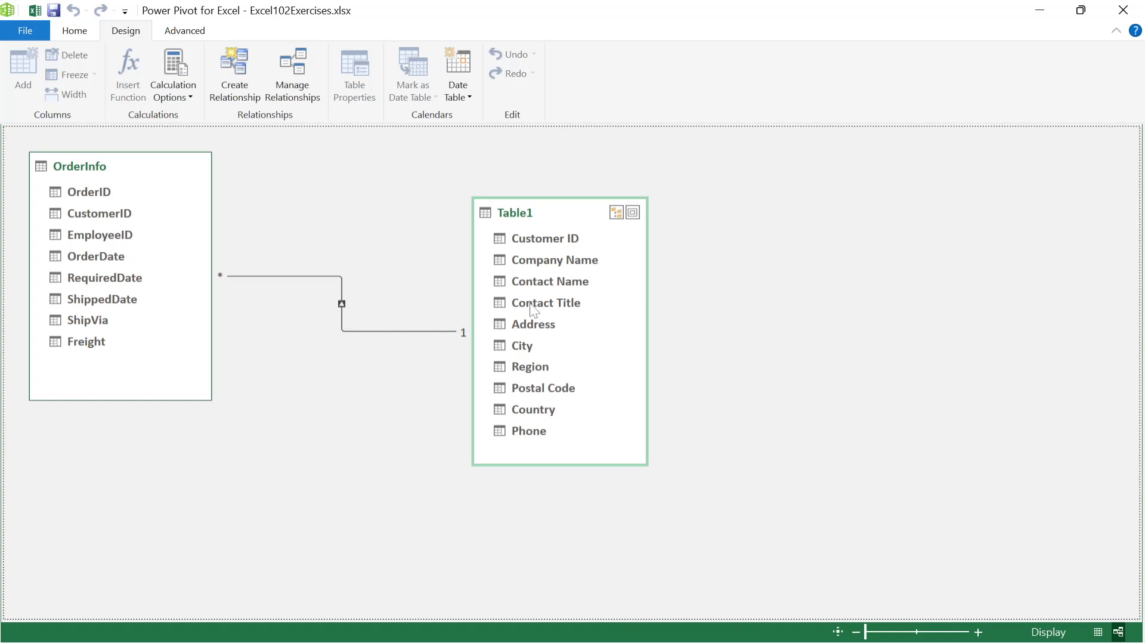
- Look at the customer table in the Excel workbook, return to the Power Pivot diagram, and move the Table1 box closer to OrderInfo
key("alt+Tab")
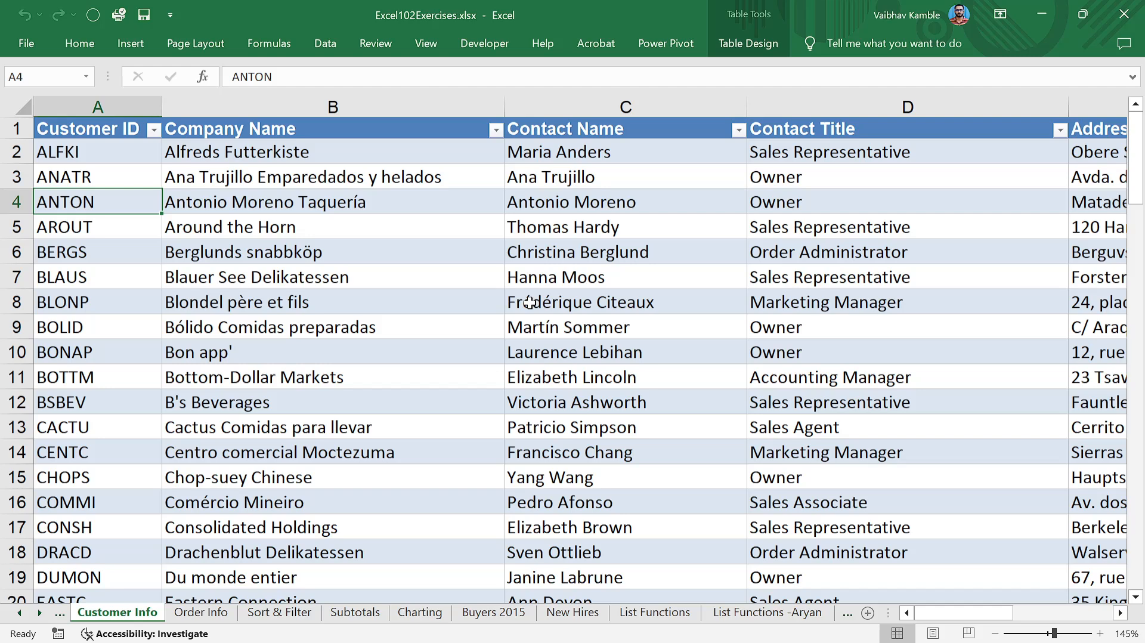
left_click(417, 302)
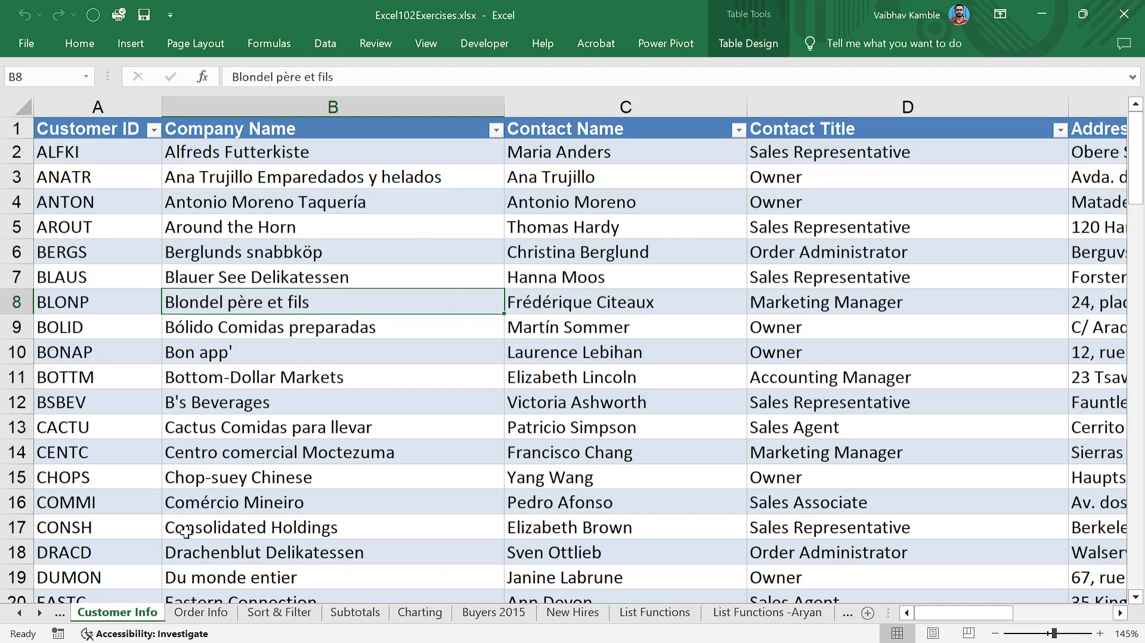
key("alt+Tab")
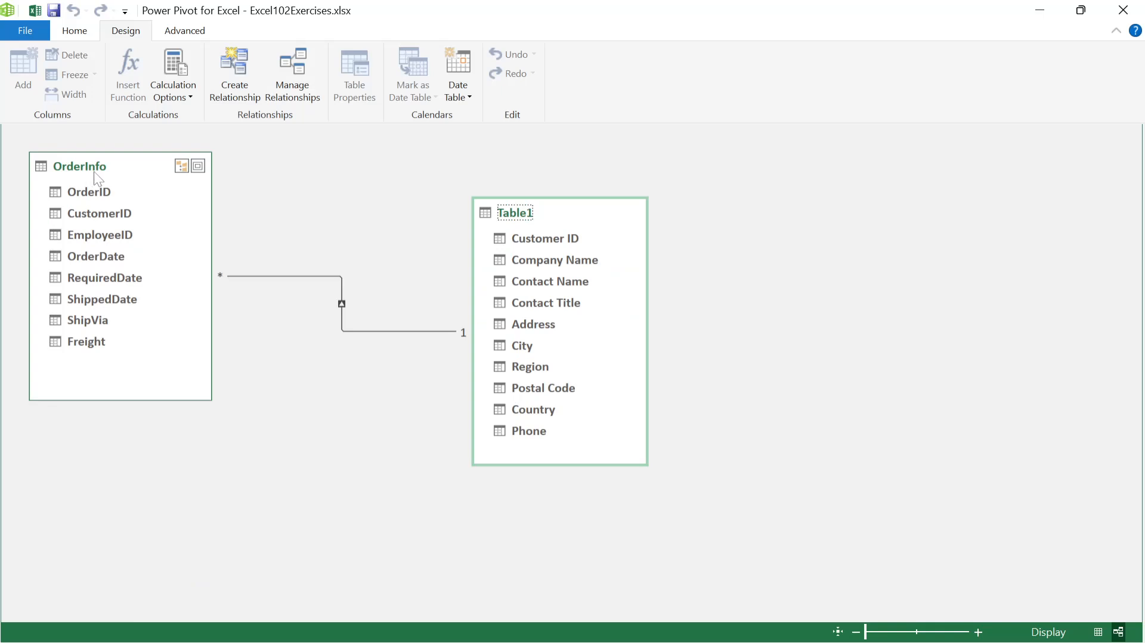
scroll(129, 216, "up", 3)
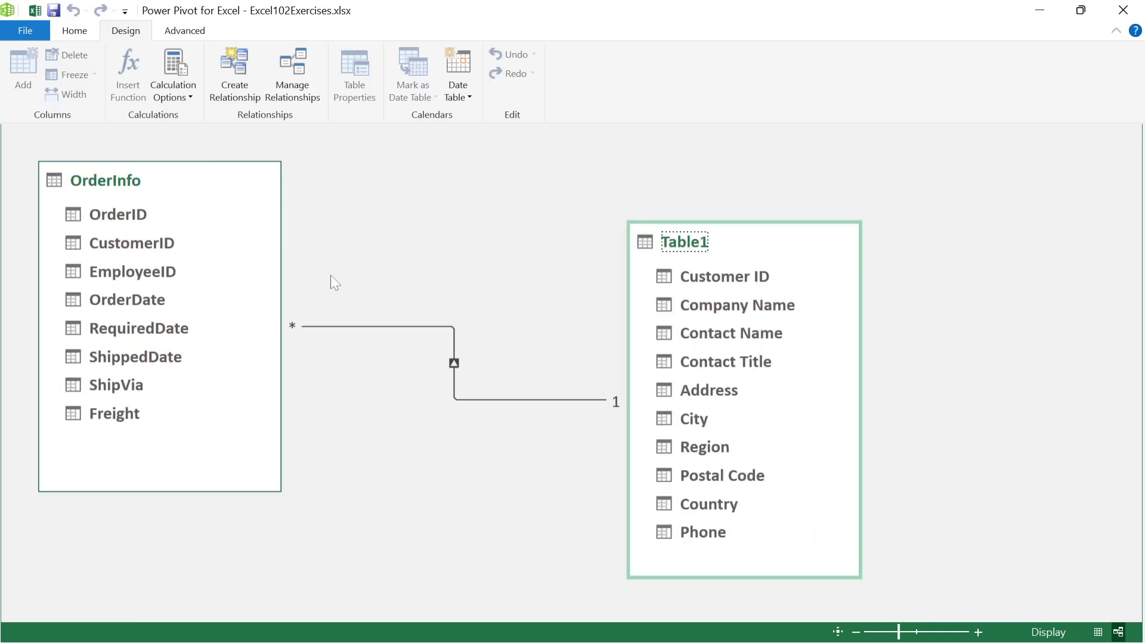
left_click_drag(749, 245, 671, 220)
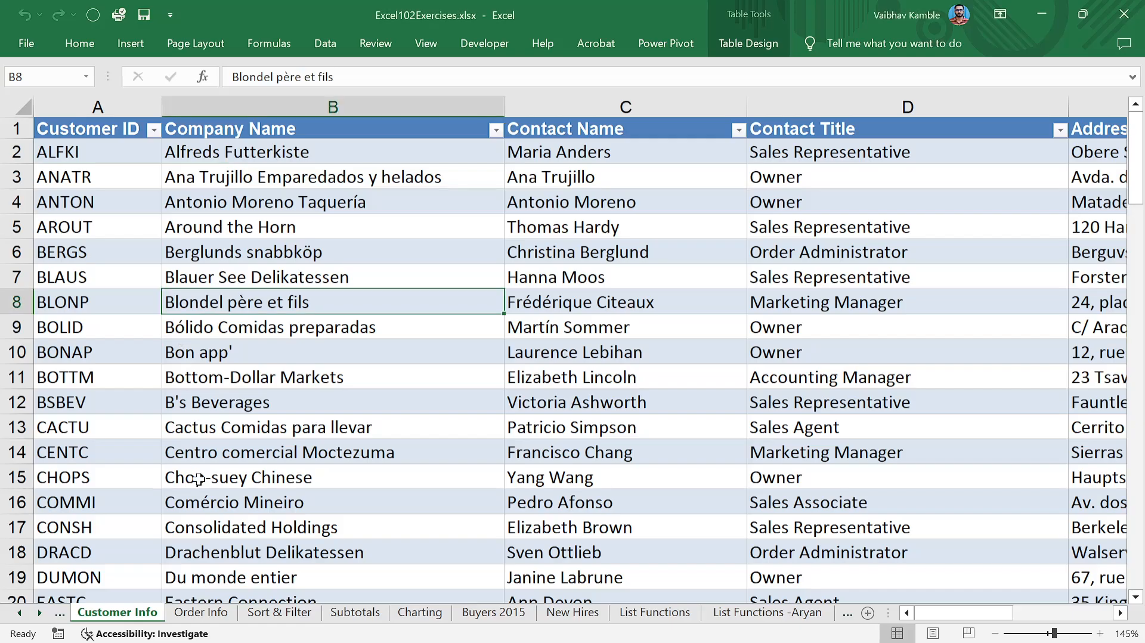
- Check which table name is assigned to the orders table on the Order Info sheet
left_click(202, 614)
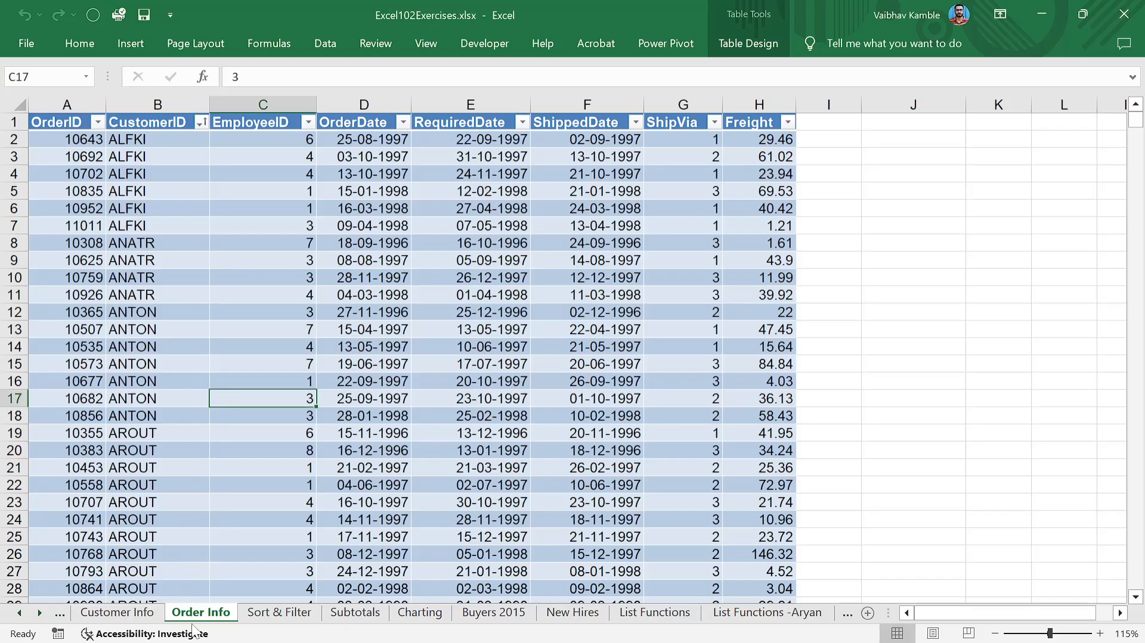
left_click(204, 327)
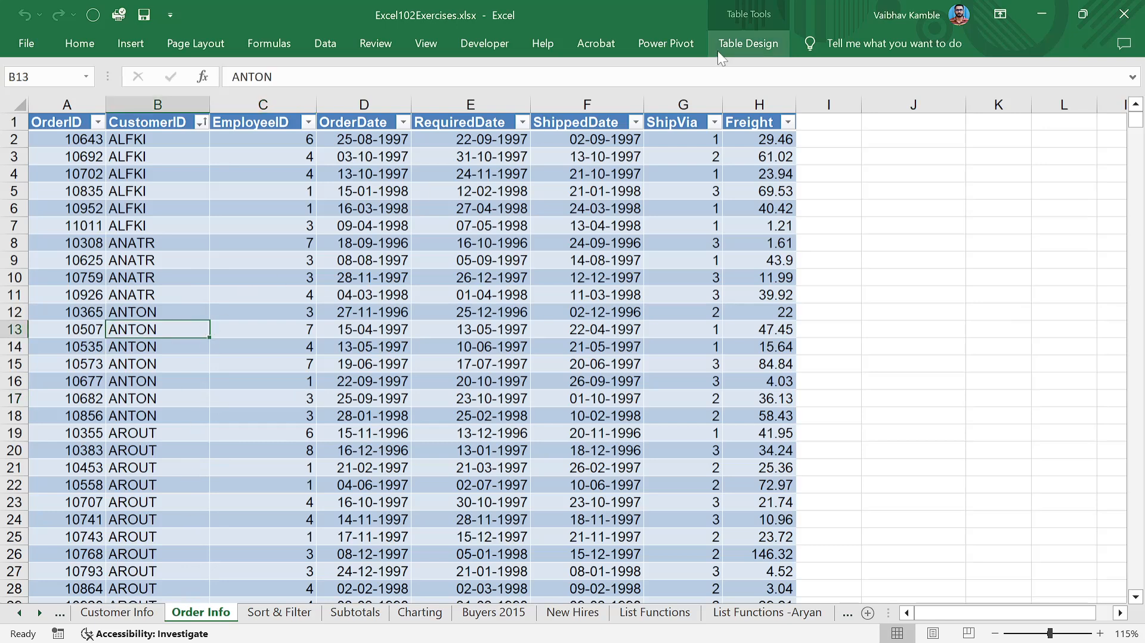
left_click(733, 51)
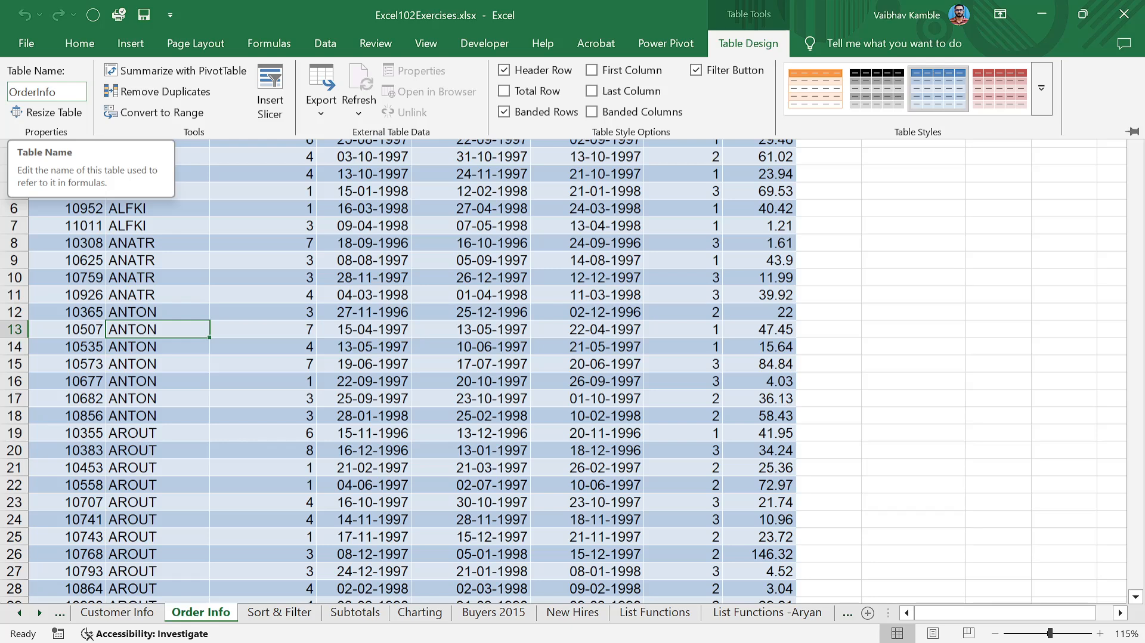
left_click(48, 92)
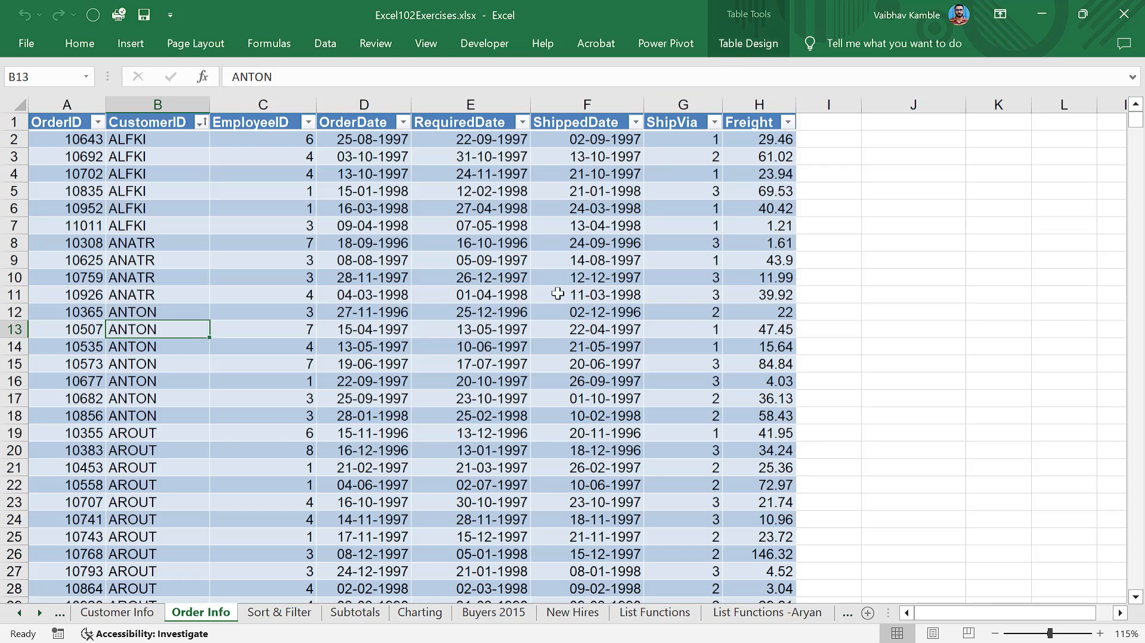
left_click(552, 296)
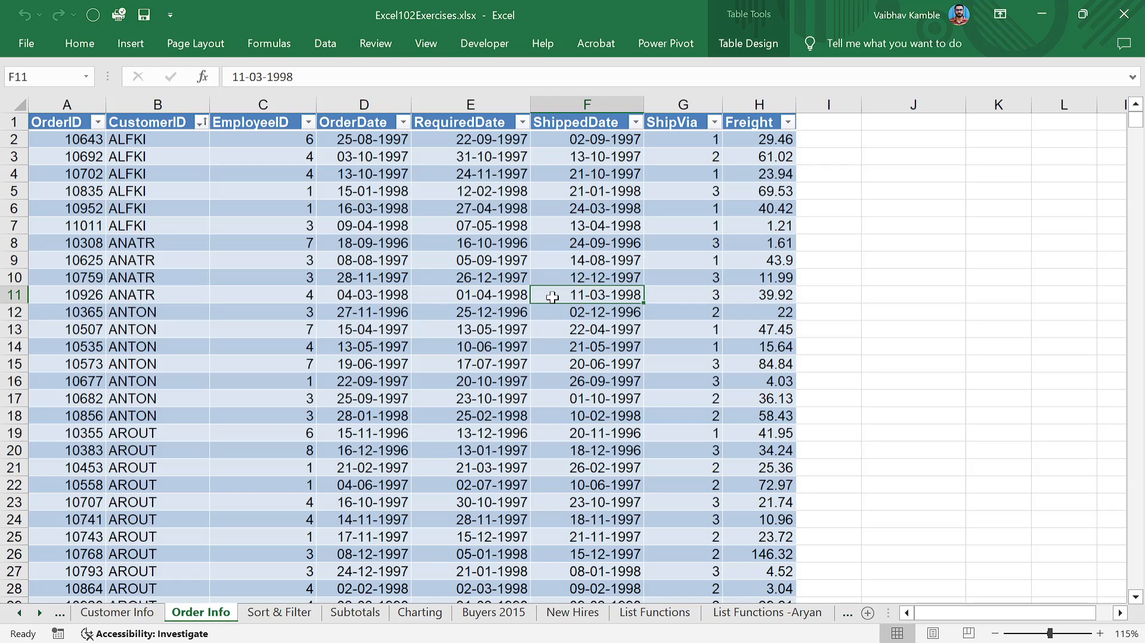
left_click(400, 294)
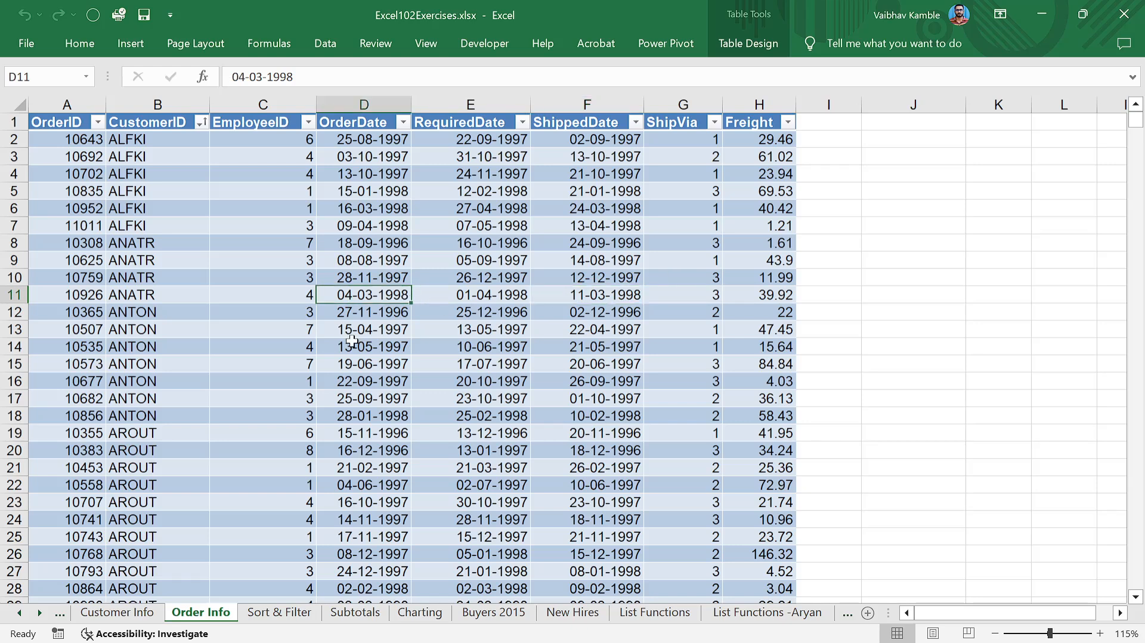
left_click(742, 42)
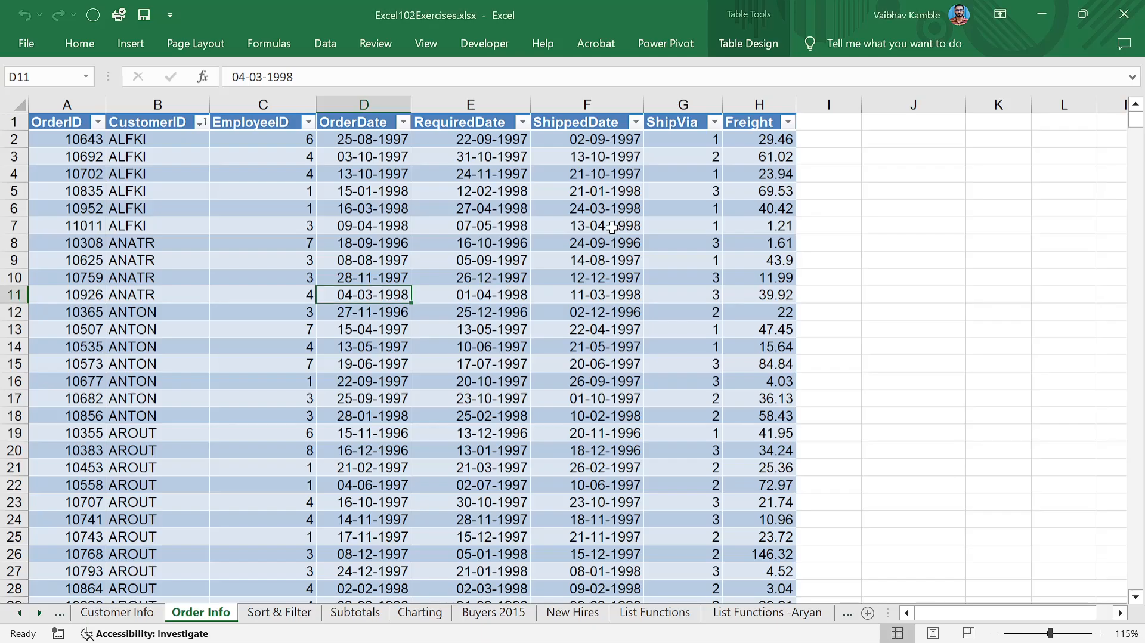
left_click(613, 225)
left_click(748, 44)
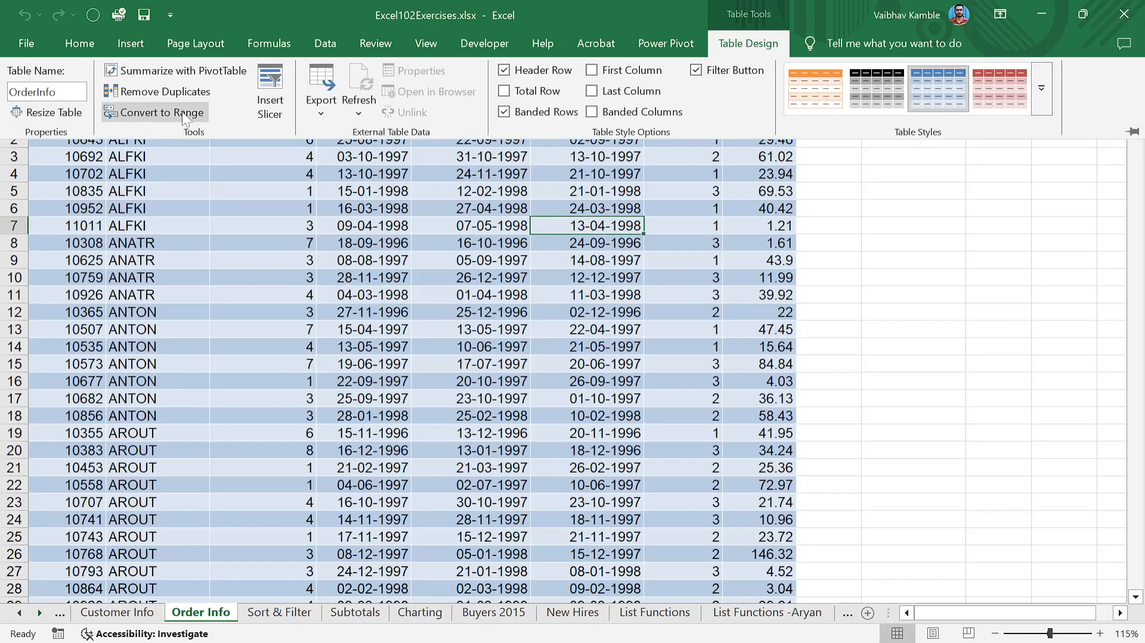
left_click(399, 489)
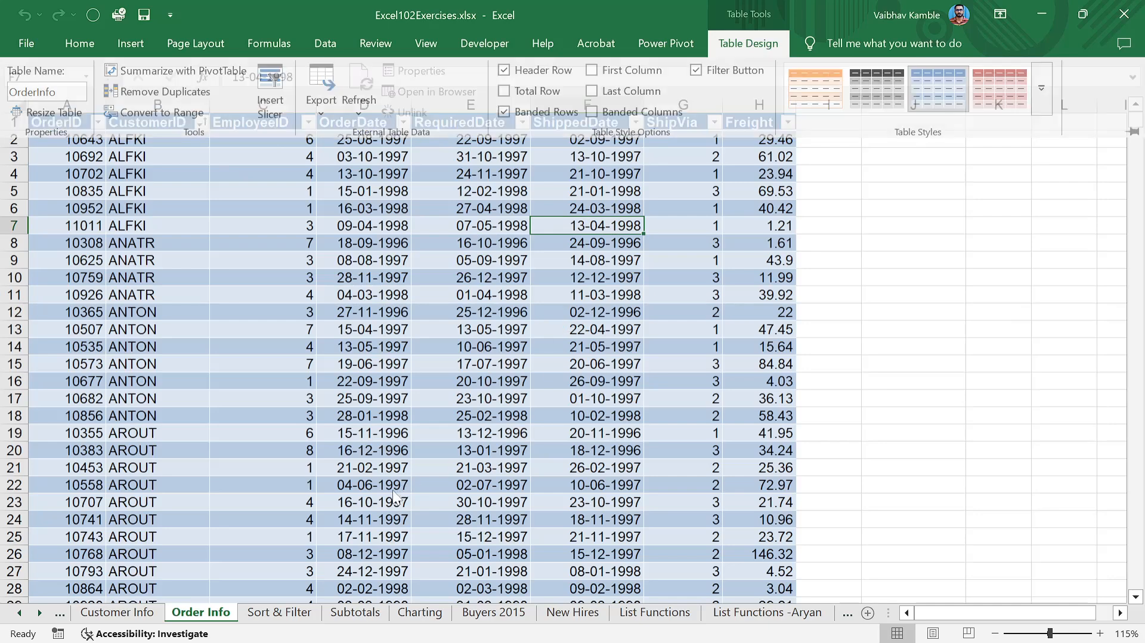
- Check which table name is assigned to the customer table on the Customer Info sheet
left_click(116, 620)
left_click(413, 426)
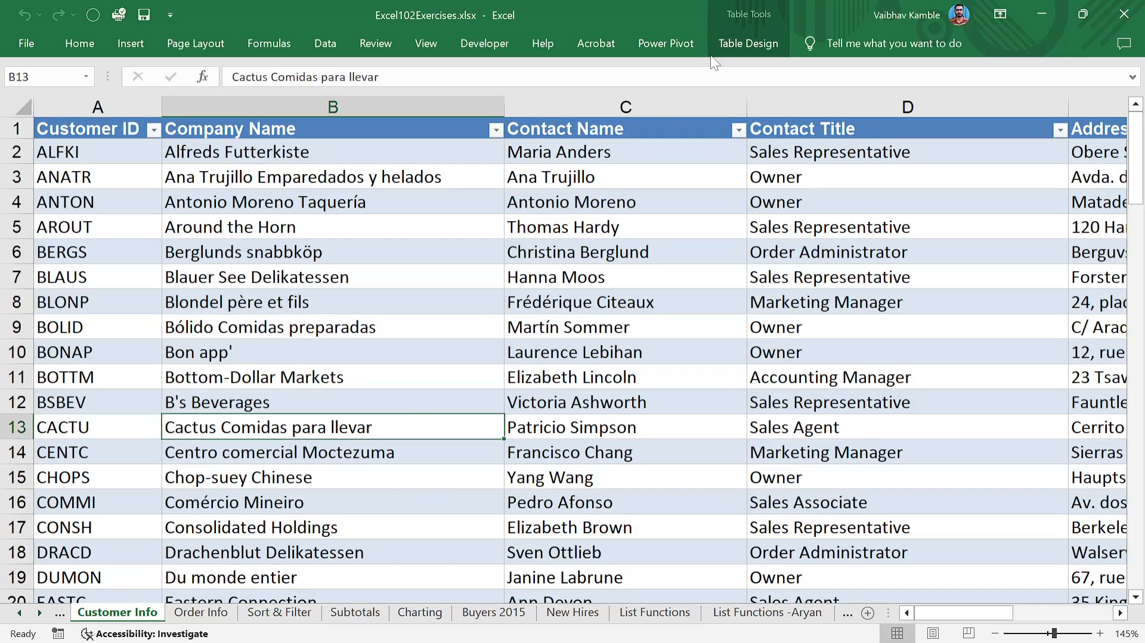
left_click(748, 43)
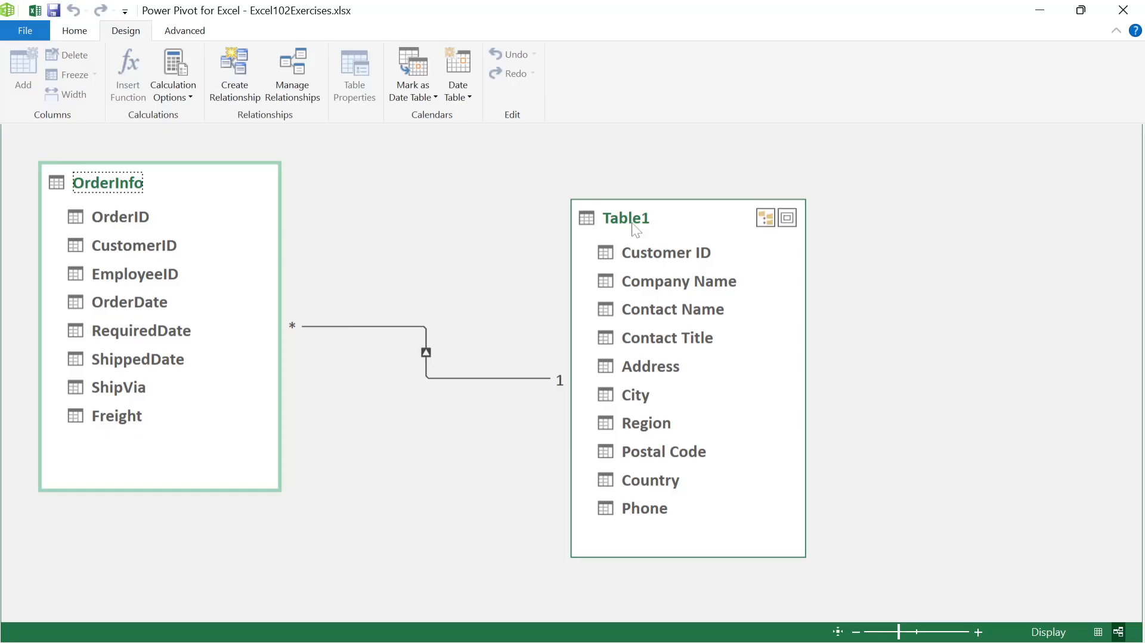
- Rename the Table1 table in the Power Pivot diagram as CustomerInfo
double_click(636, 227)
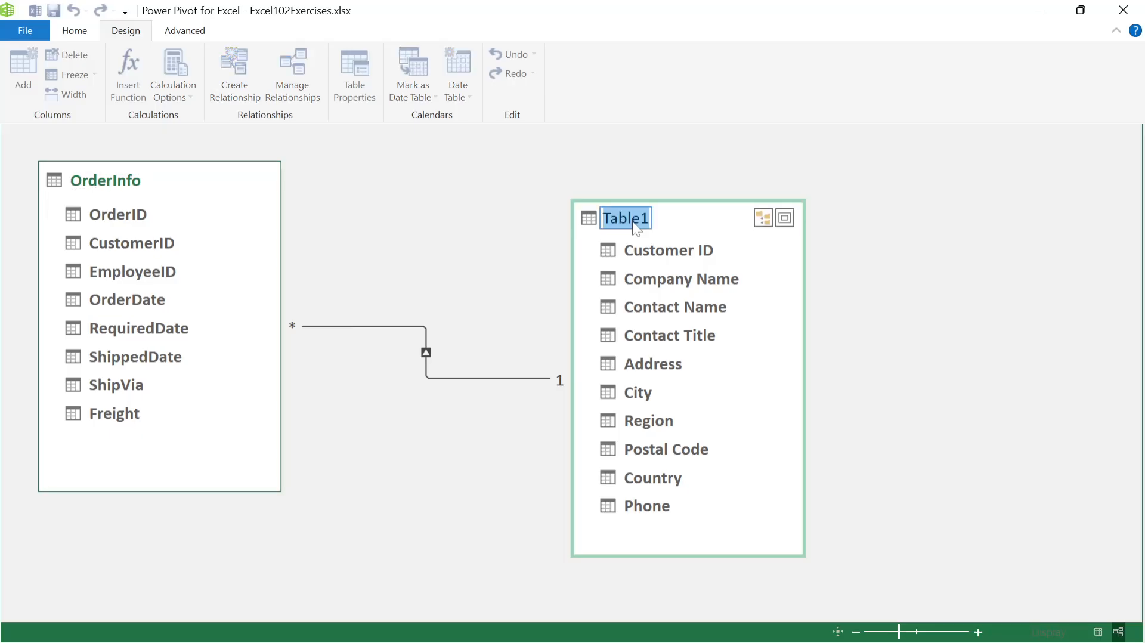
type("CustomerInfo")
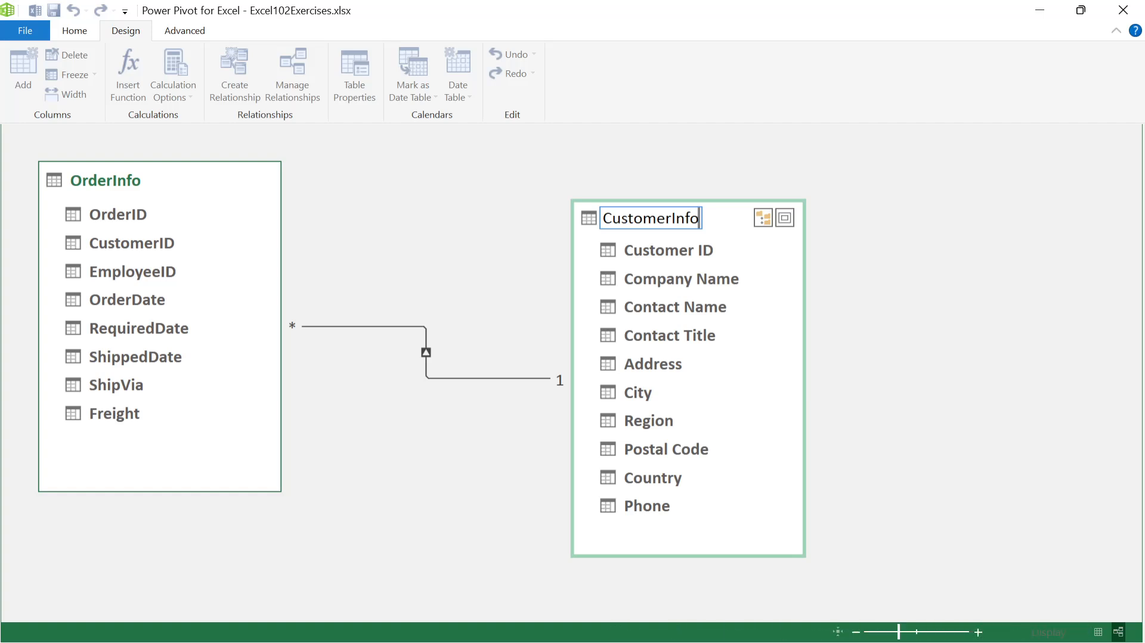
key("Return")
- Switch to the Excel workbook and change the table name of the Customer Info sheet's table to CustomerInfo
key("alt+Tab")
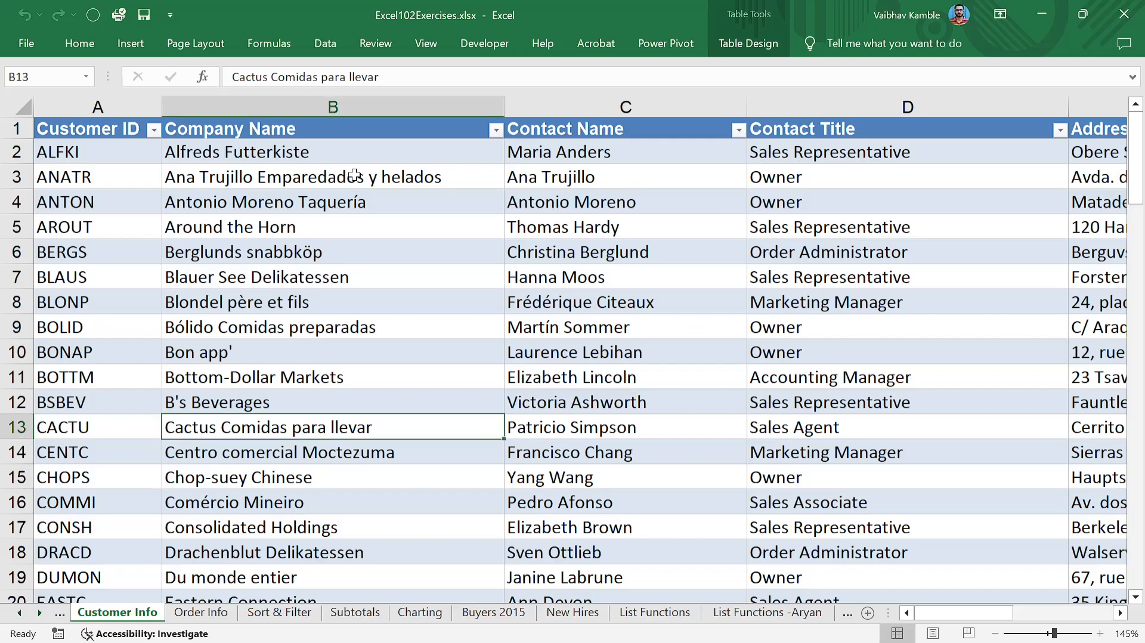
left_click(292, 203)
left_click(749, 41)
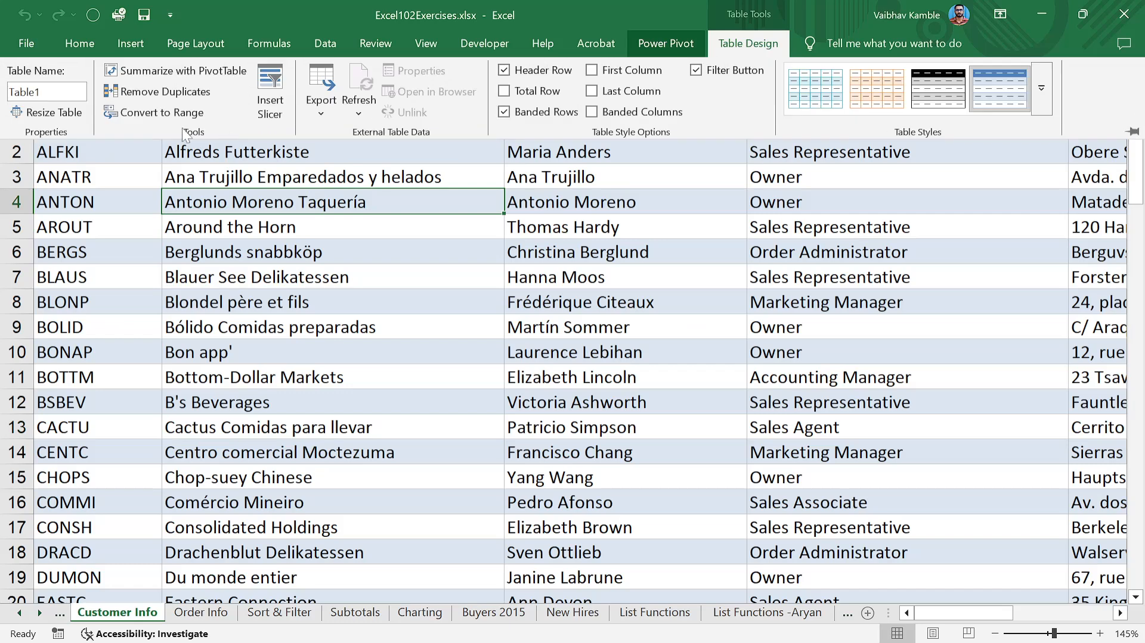
left_click(39, 91)
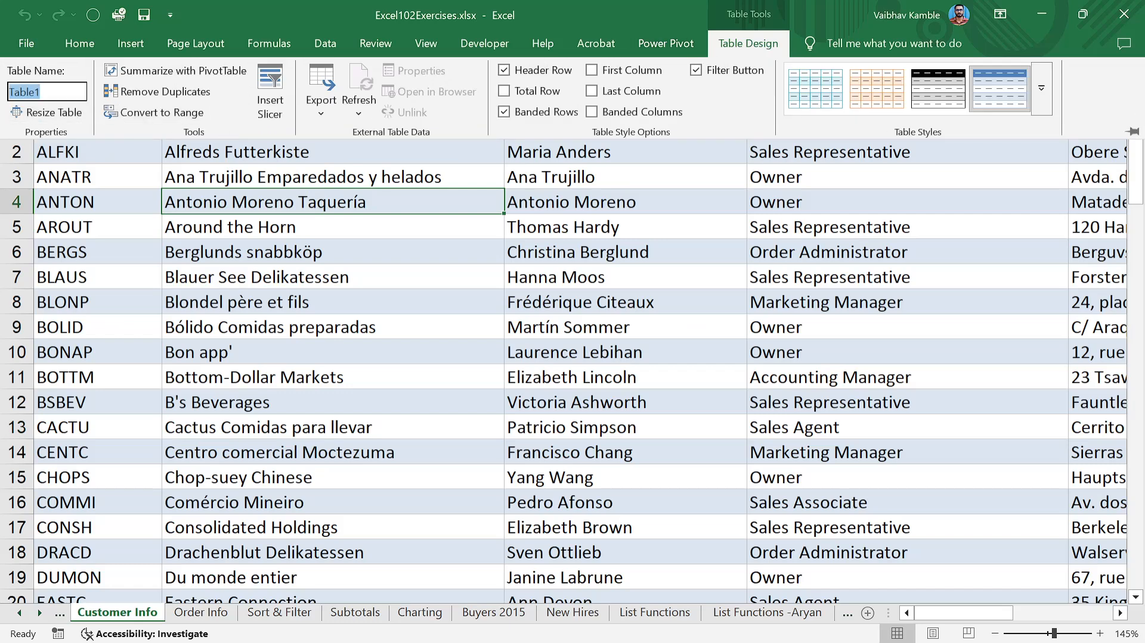
type("CustomerInfo")
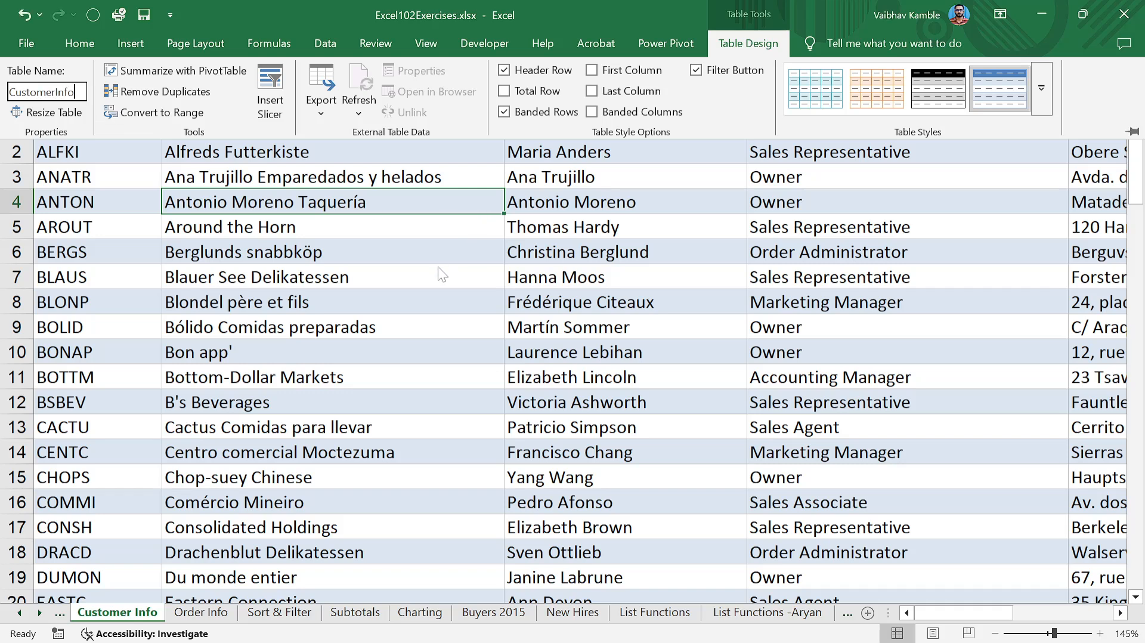
left_click(453, 248)
left_click(369, 249)
- Return to the Power Pivot diagram and review the OrderInfo–CustomerInfo relationship and the available calculation and advanced options
key("alt+Tab")
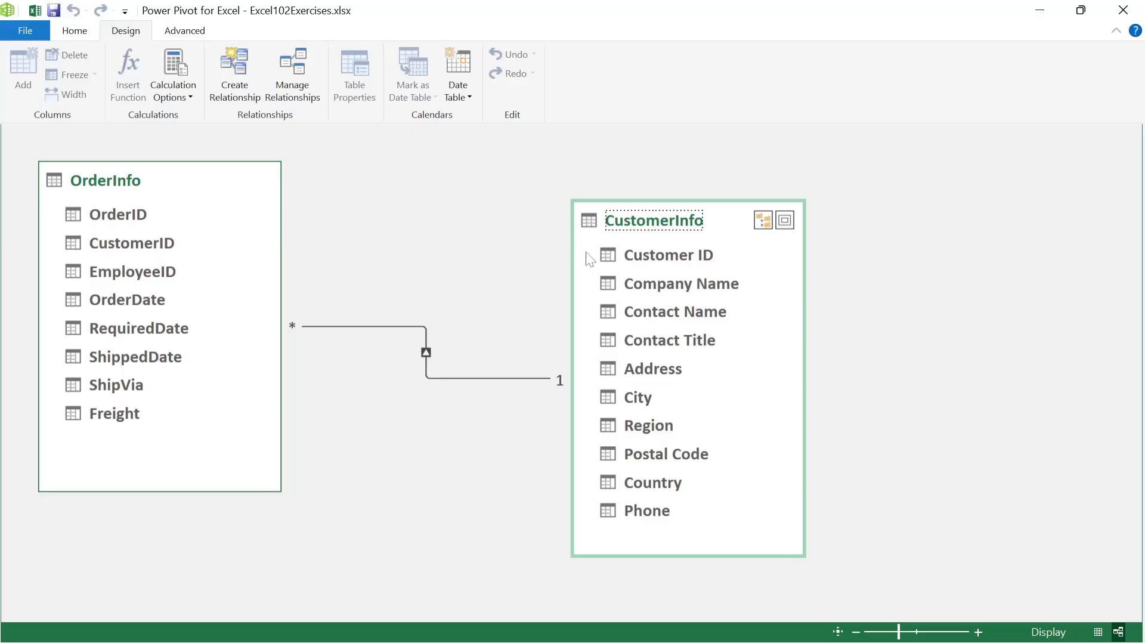
left_click(658, 222)
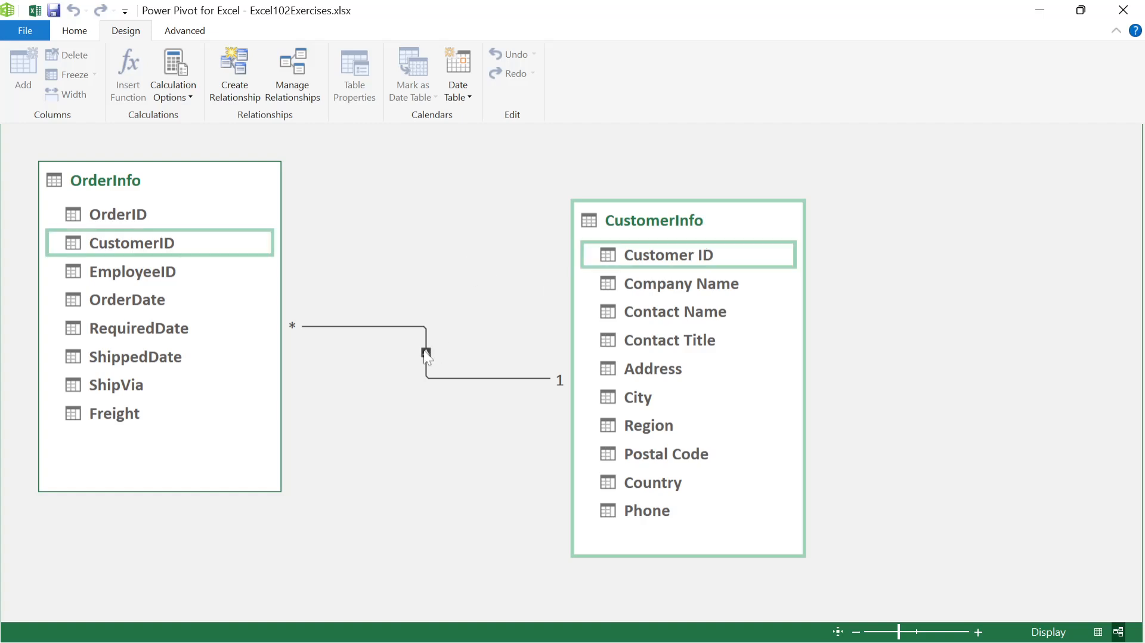
left_click(174, 97)
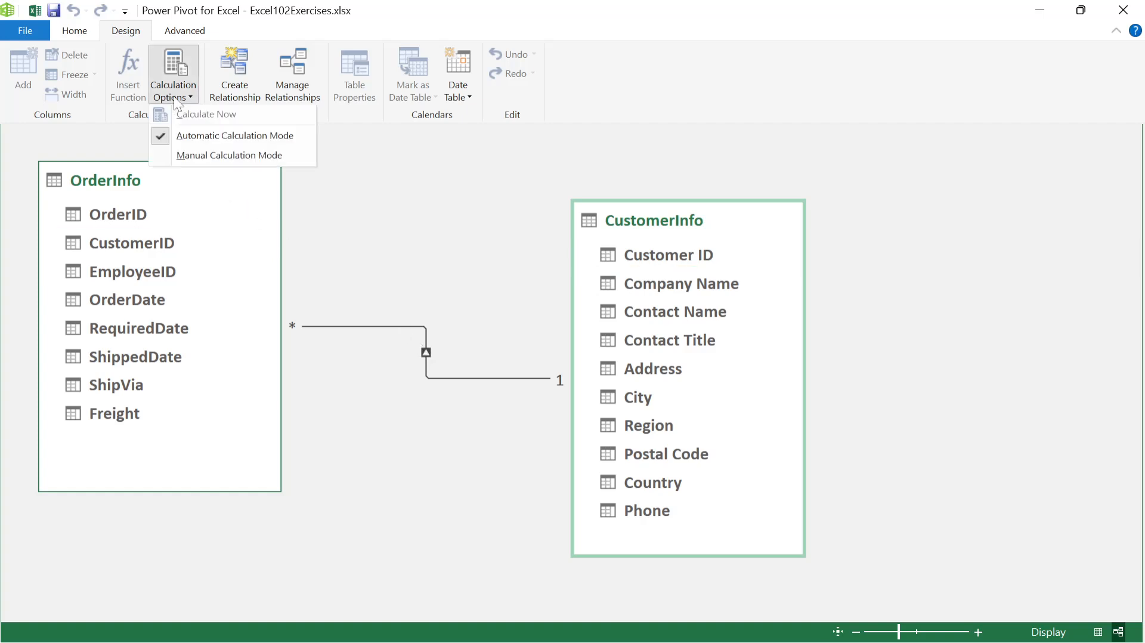
left_click(188, 35)
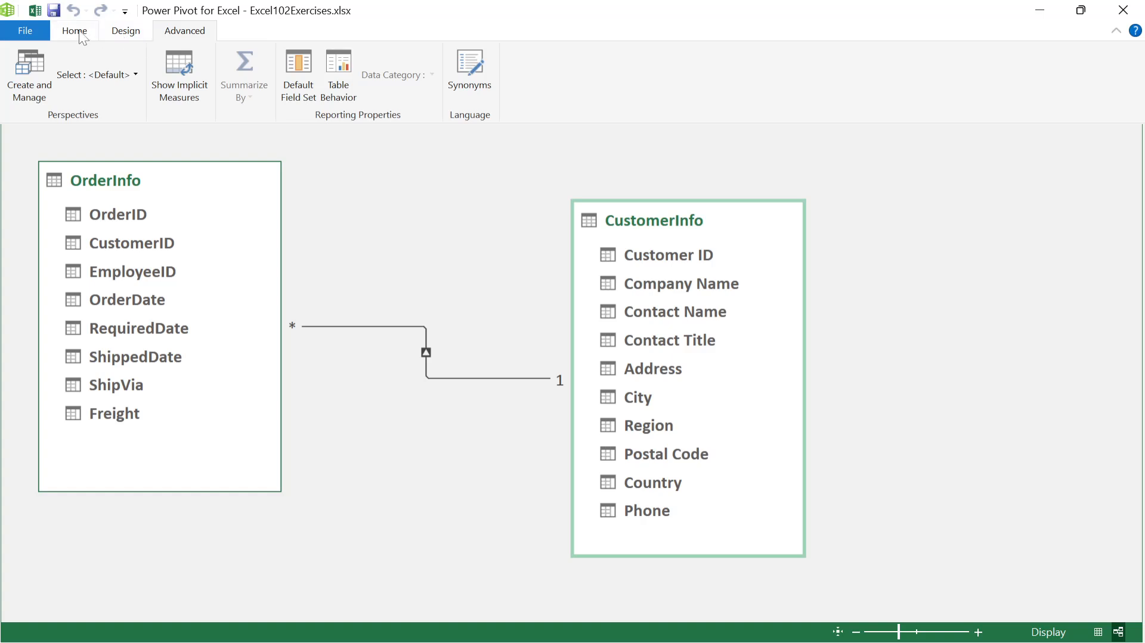
left_click(80, 34)
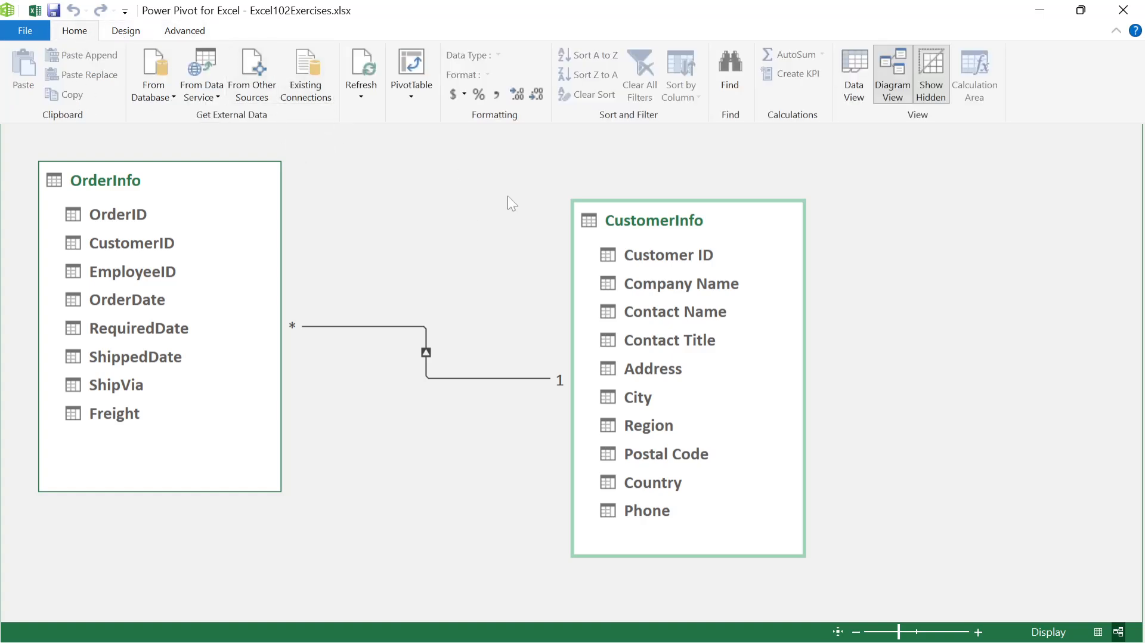
- Display the data model in Data View and browse the CustomerInfo records
left_click(853, 66)
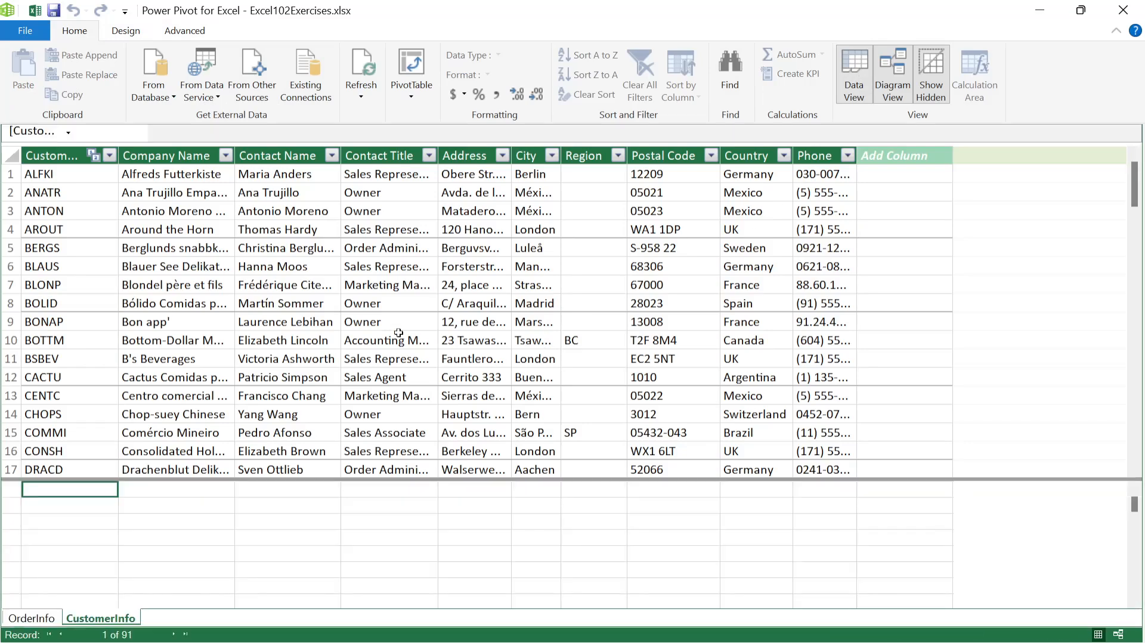
scroll(356, 315, "down", 7)
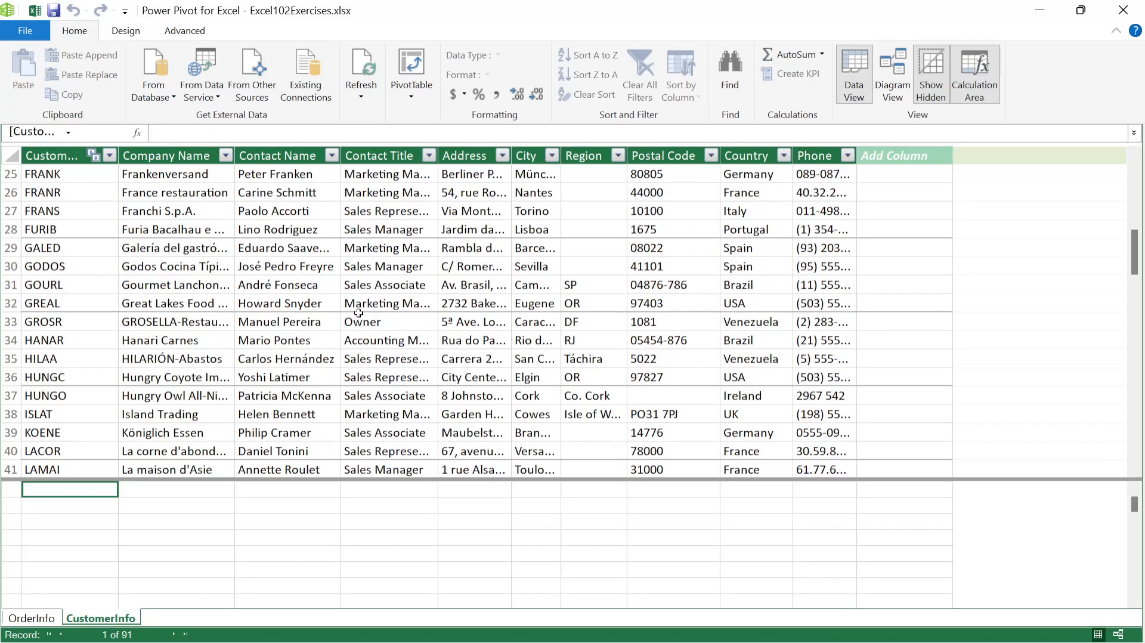
scroll(358, 313, "down", 3)
scroll(358, 313, "up", 3)
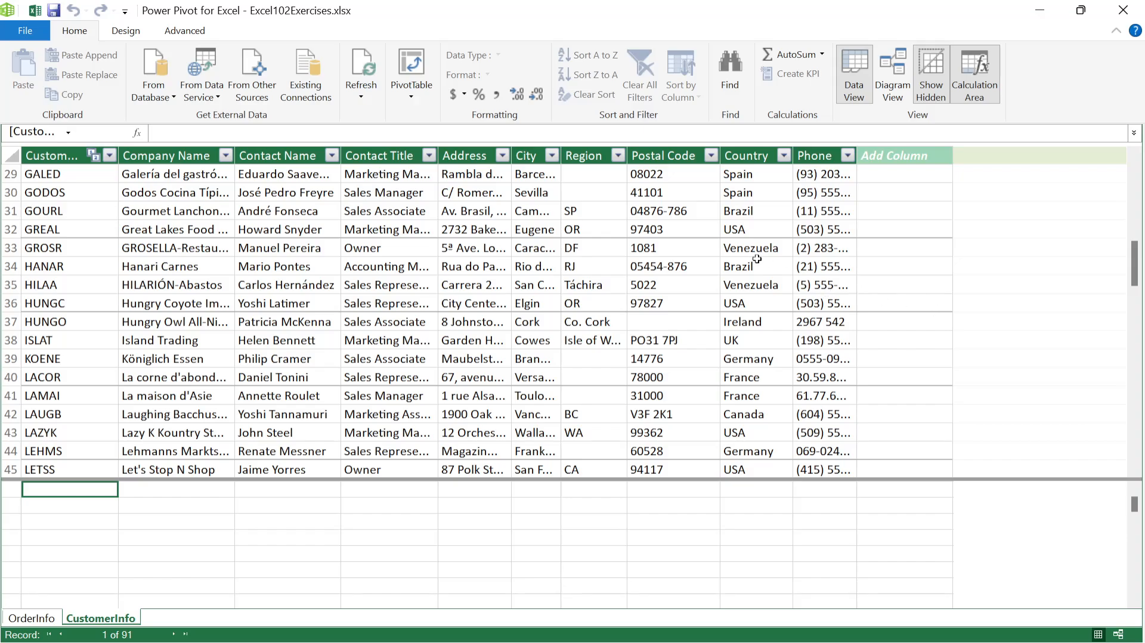
- Close the Power Pivot window and return to the Customer Info sheet in the Excel workbook
key("alt+Tab")
key("alt+Tab")
left_click(108, 30)
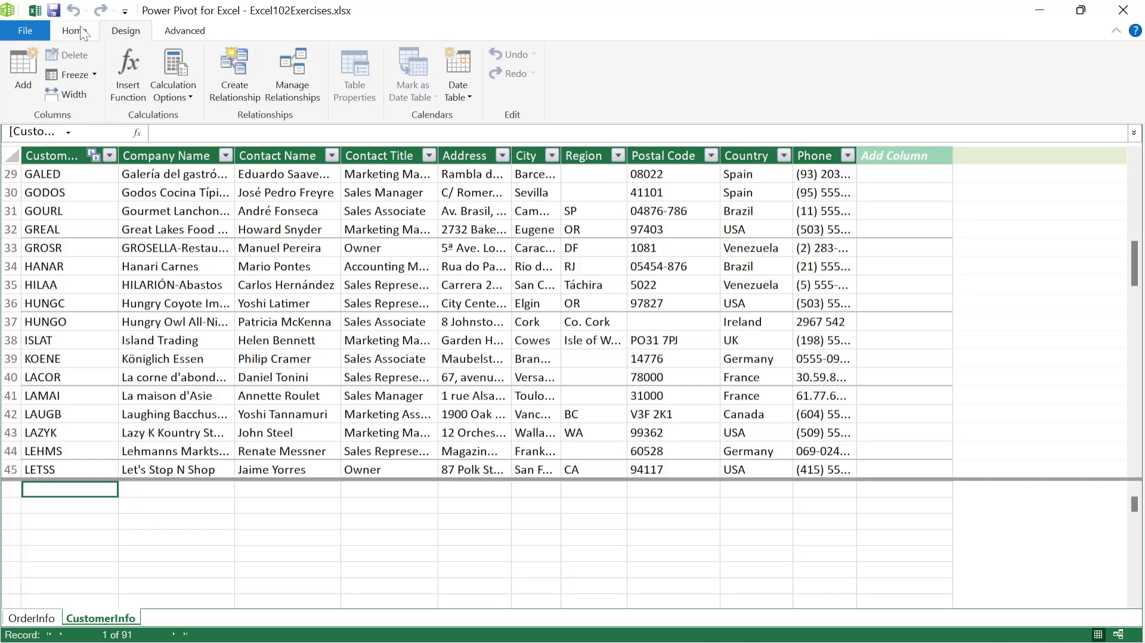
left_click(81, 29)
left_click(126, 31)
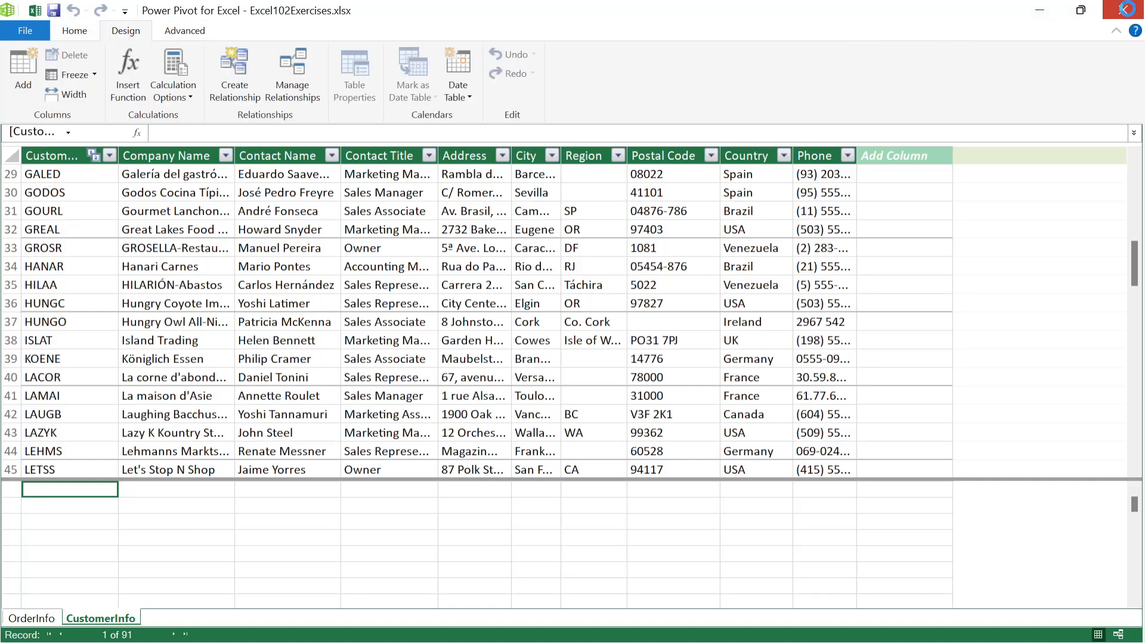
left_click(1123, 10)
key("alt+Tab")
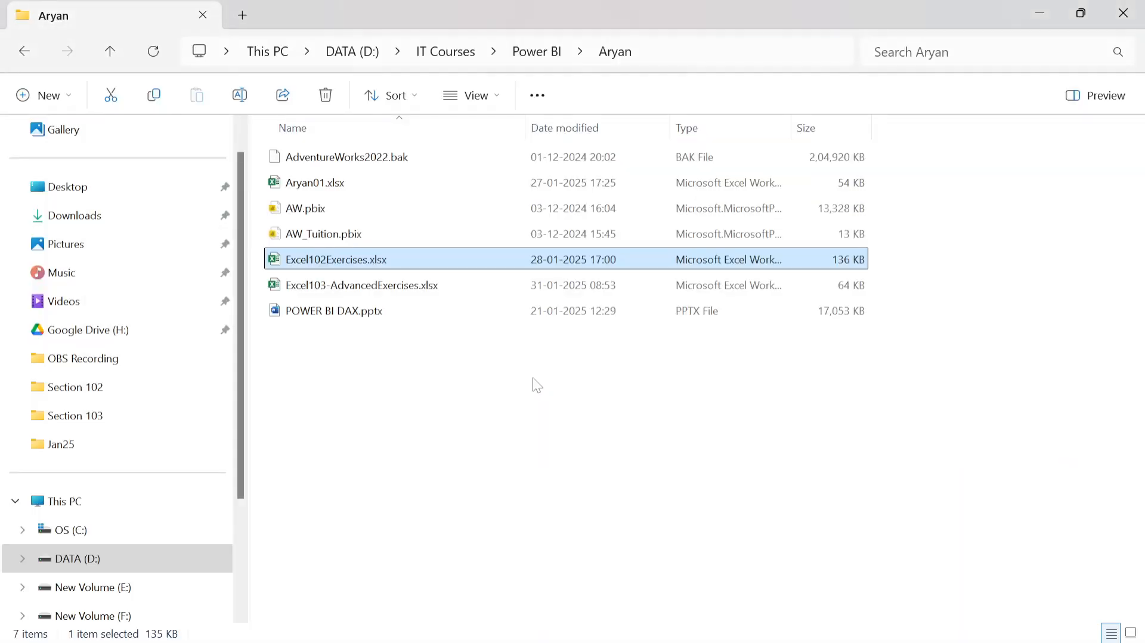
key("alt+Tab")
key("Tab")
key("alt+shift+Tab")
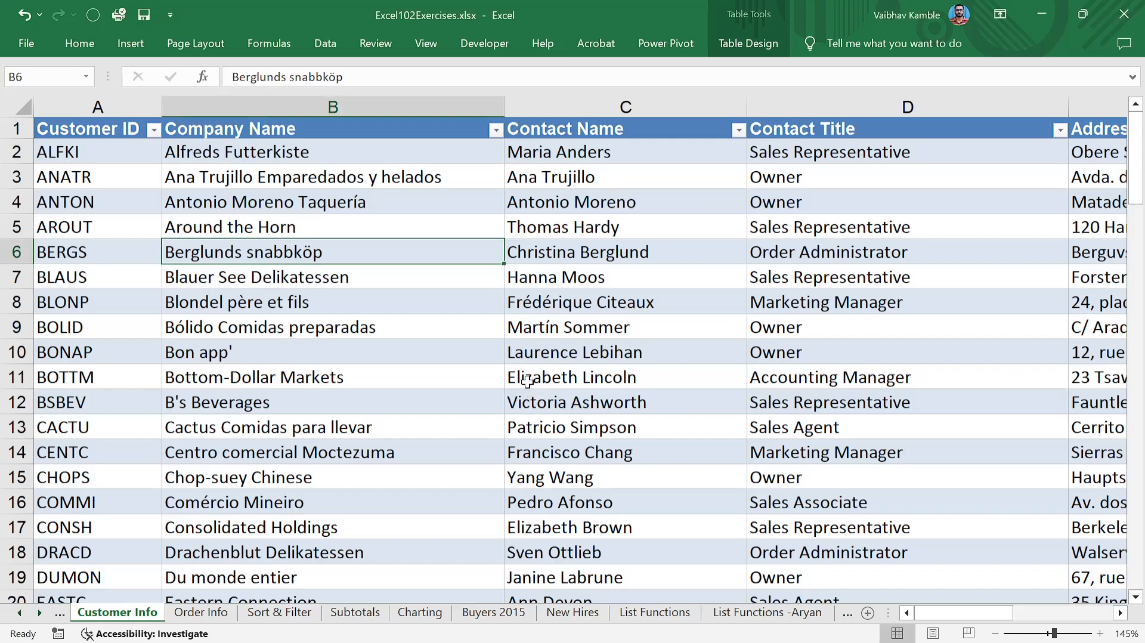
- On the Order Info sheet, insert a PivotTable from the OrderInfo table on the existing worksheet at cell J2
left_click(205, 612)
scroll(778, 286, "down", 1)
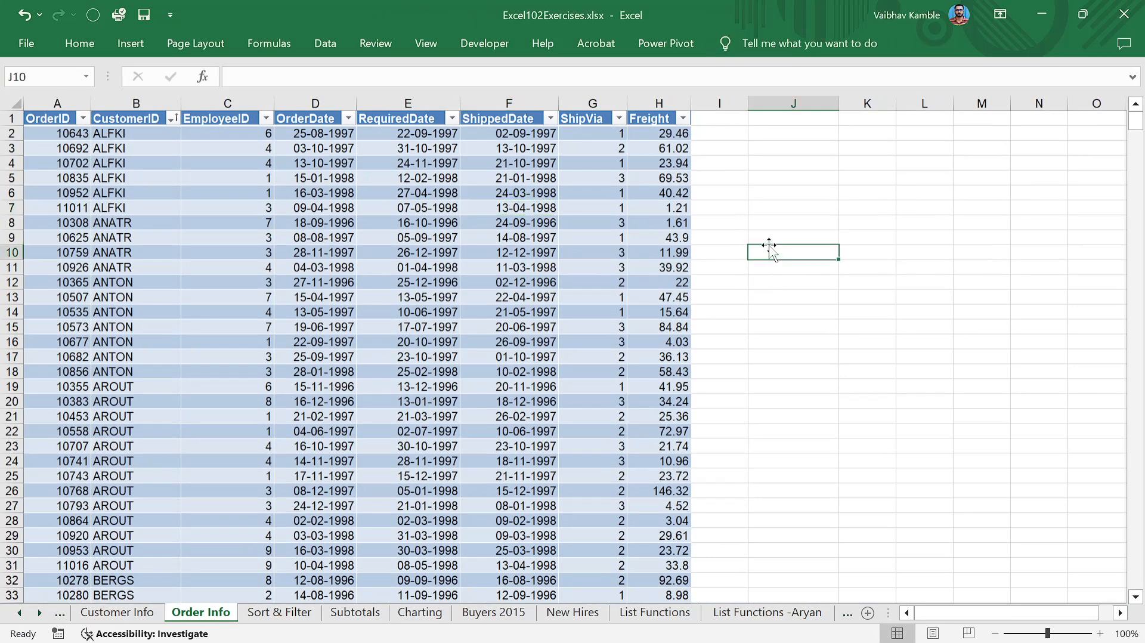
left_click(769, 251)
left_click(367, 267)
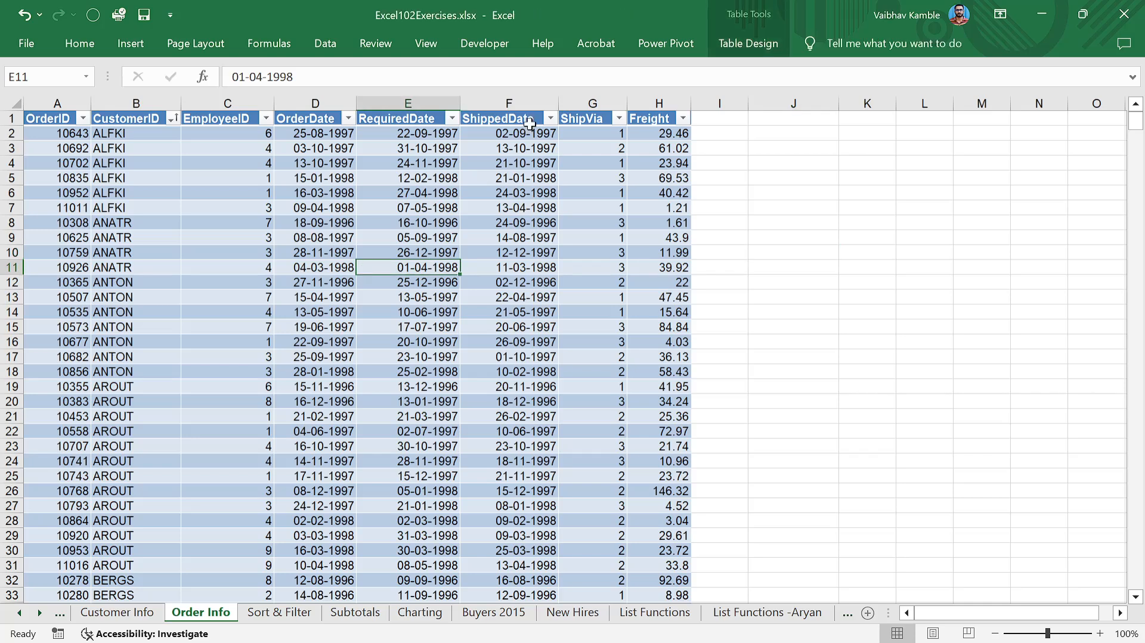
left_click(125, 49)
left_click(48, 74)
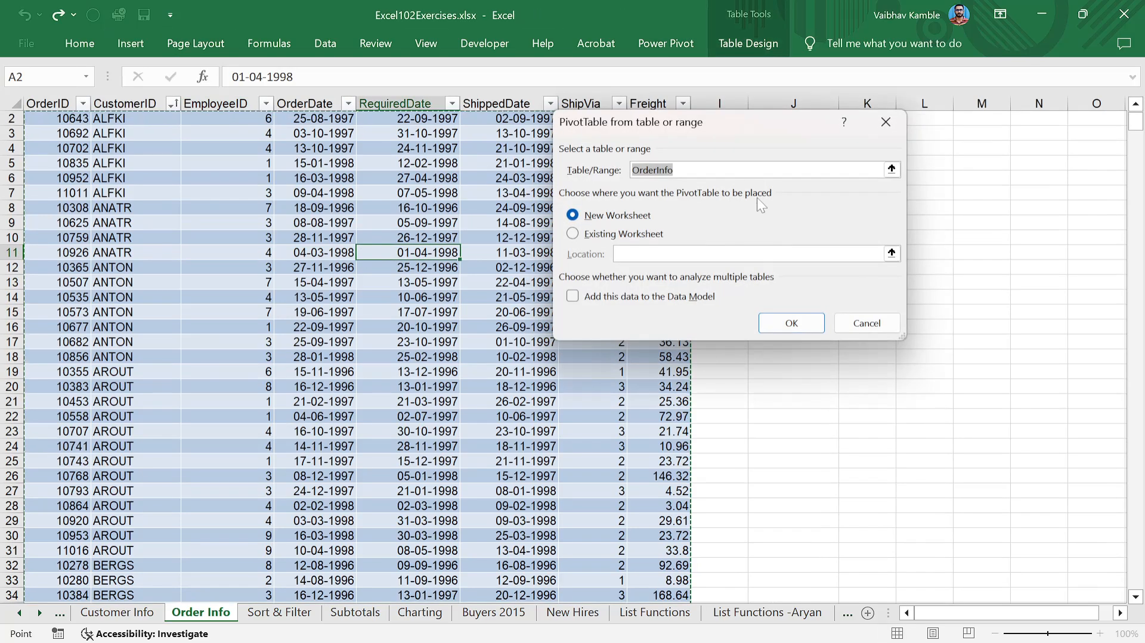
left_click(574, 233)
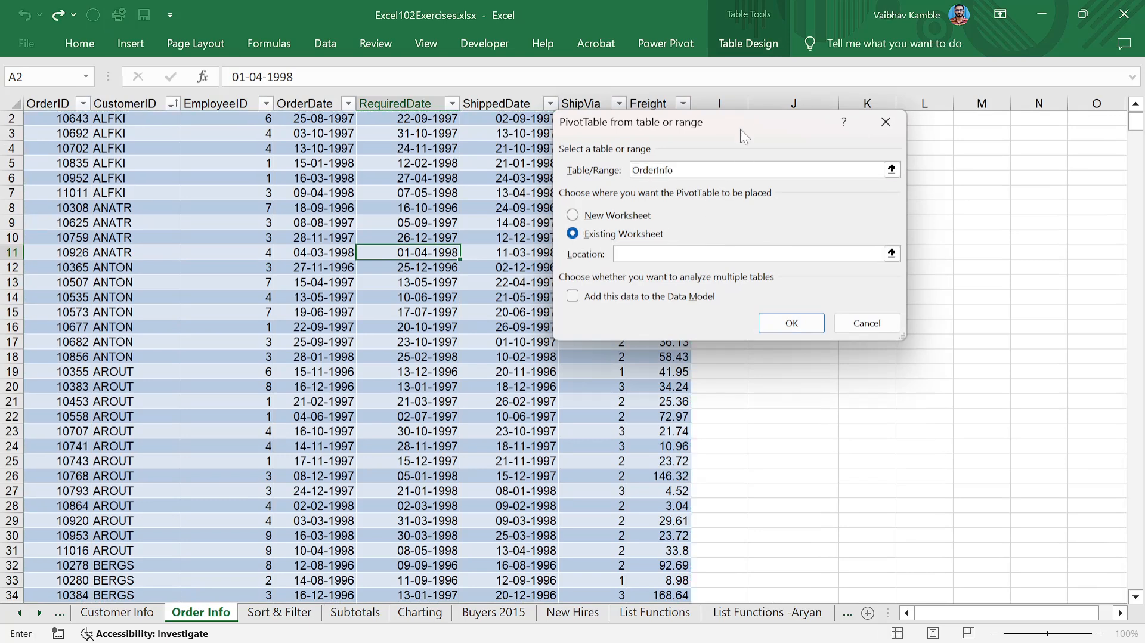
left_click_drag(744, 136, 706, 183)
scroll(747, 137, "up", 1)
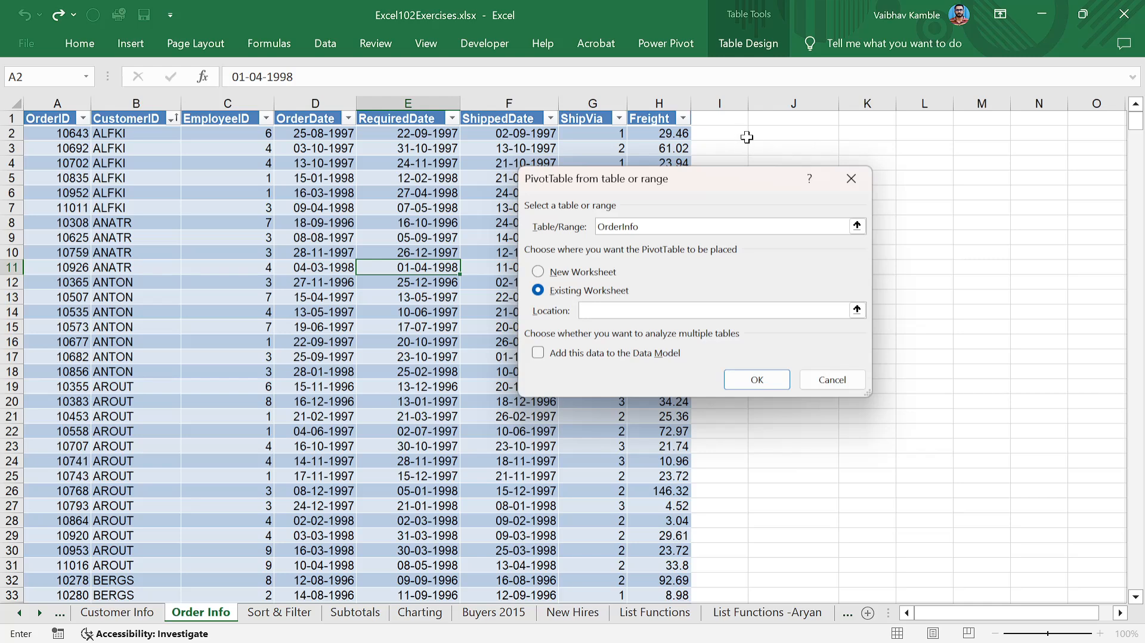
left_click(750, 135)
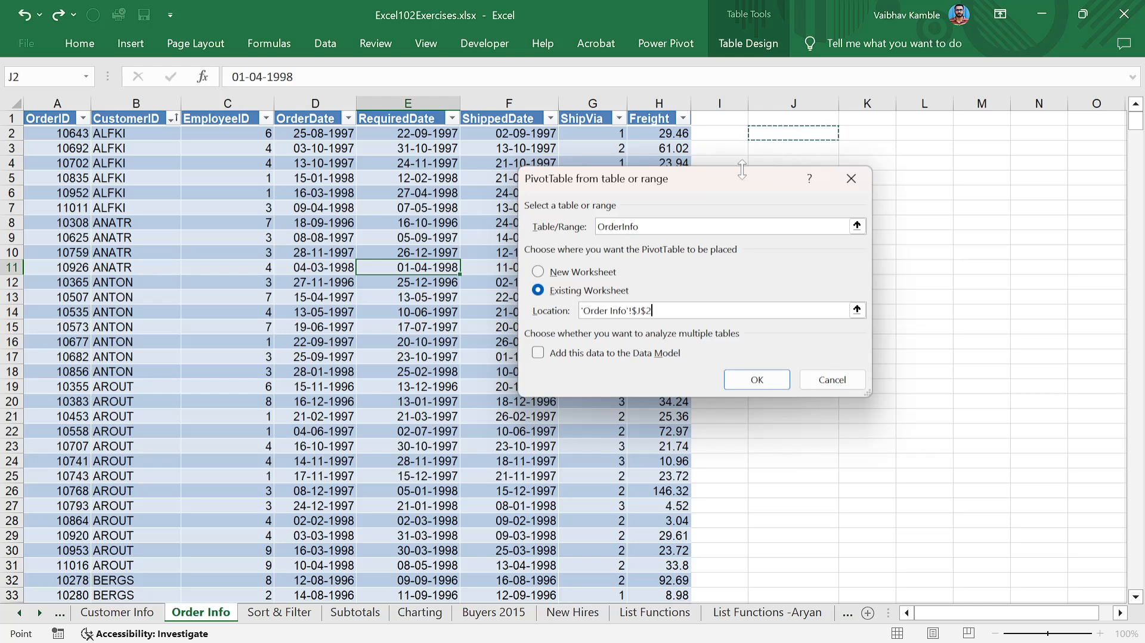
left_click(760, 386)
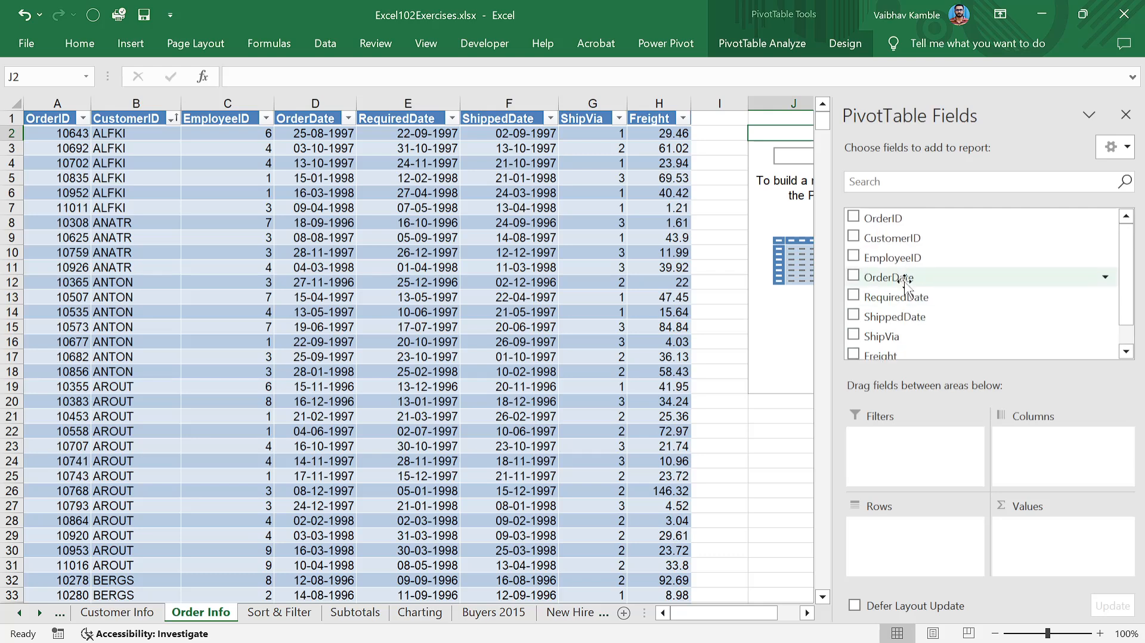
- Close the PivotTable field list and delete the empty PivotTable from the Order Info sheet
scroll(903, 294, "down", 1)
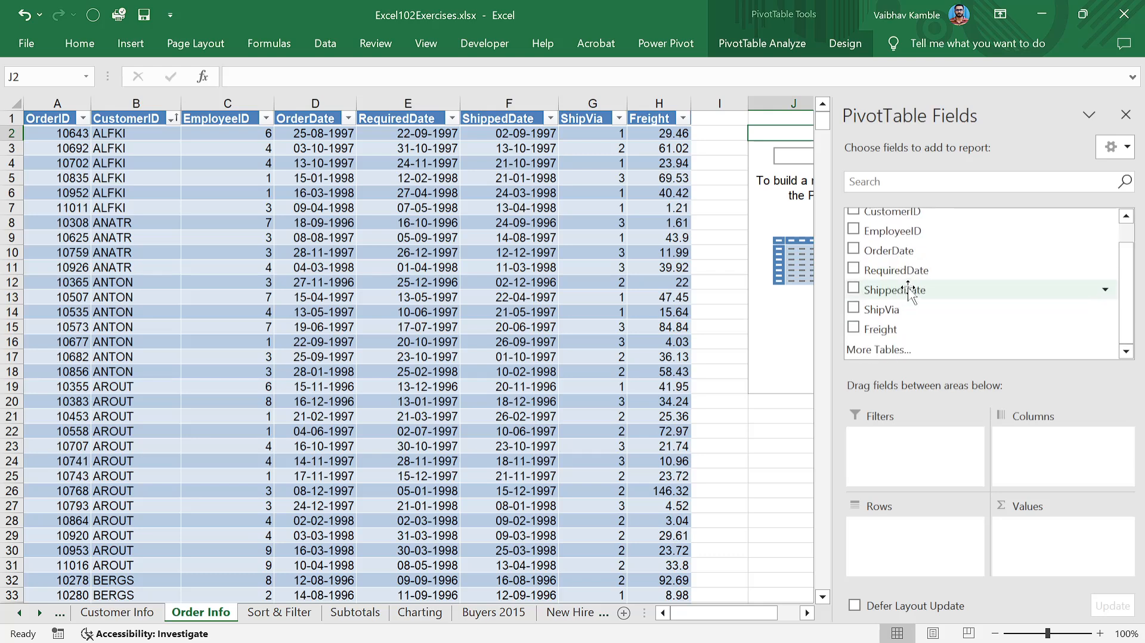
left_click(1125, 114)
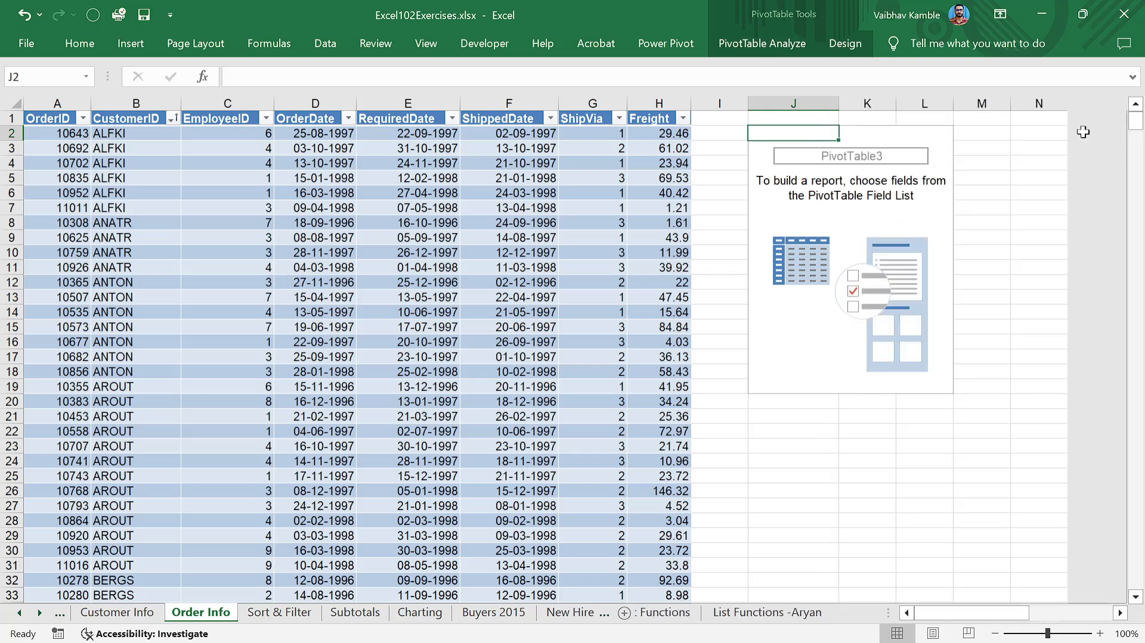
left_click(867, 237)
left_click_drag(764, 133, 941, 384)
key("Delete")
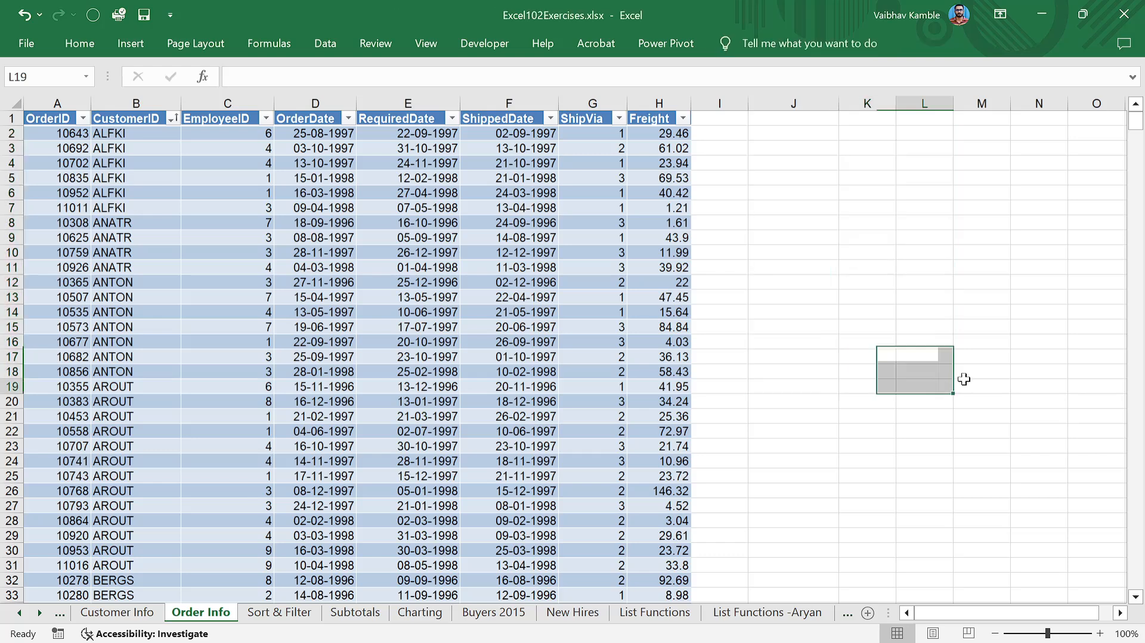
left_click(1038, 312)
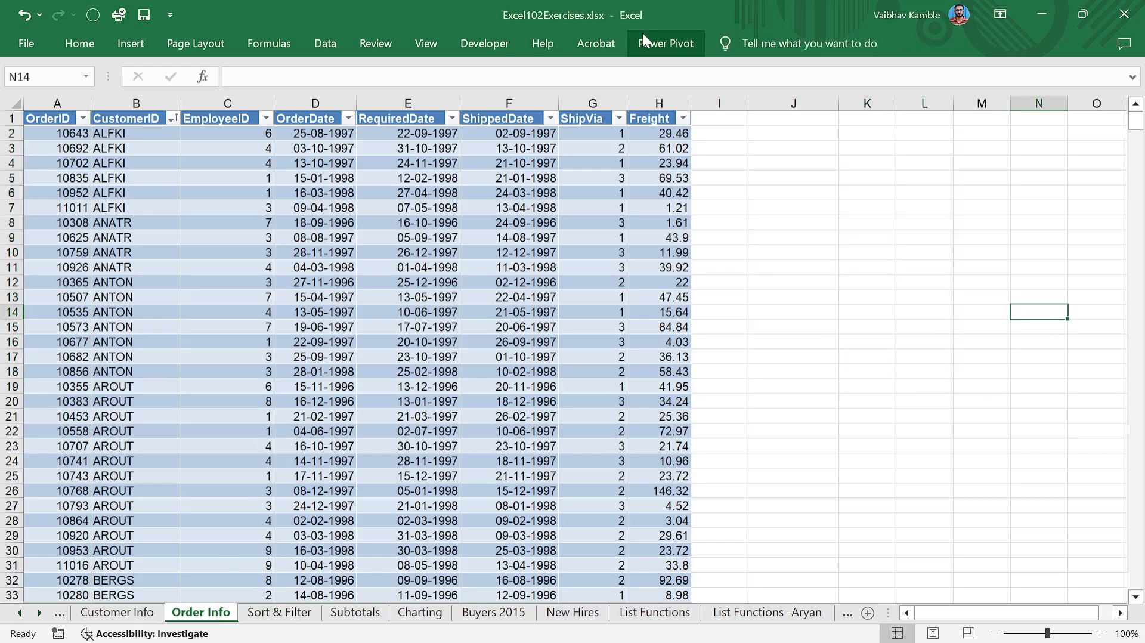
left_click(663, 43)
left_click(201, 106)
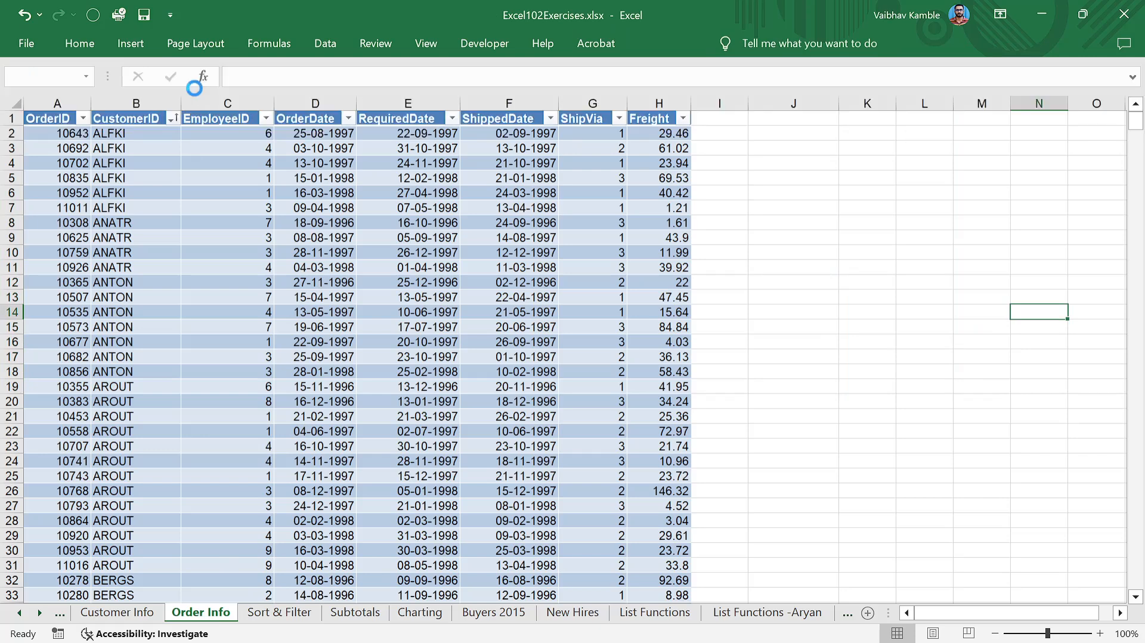
left_click(670, 265)
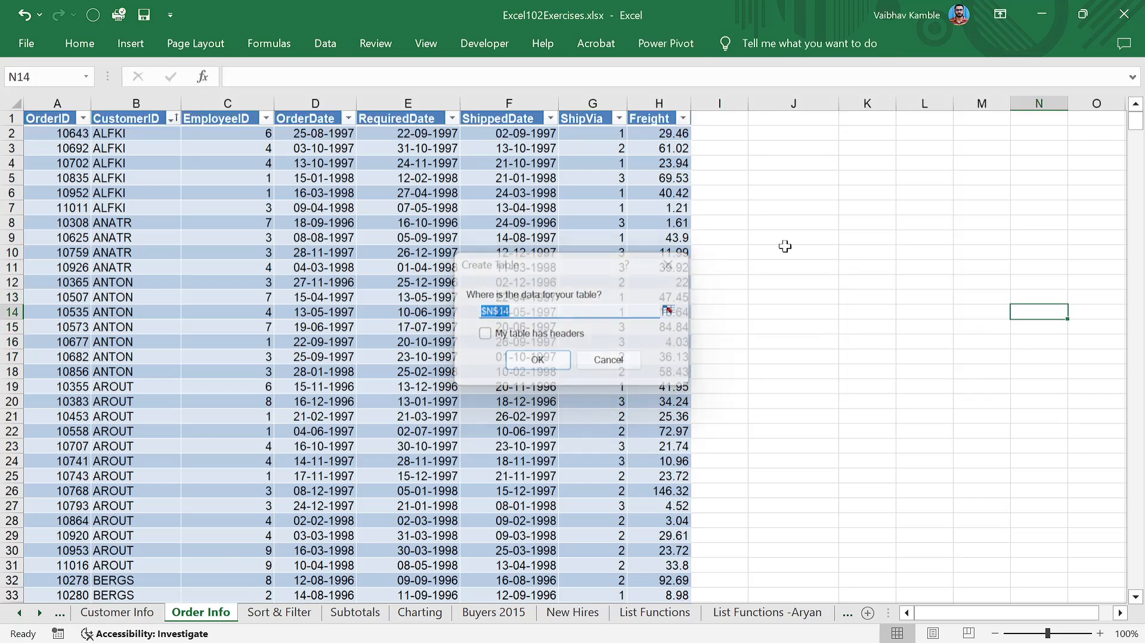
left_click(785, 249)
key("alt+Tab")
key("alt+Tab")
key("alt+Tab")
key("alt+Tab")
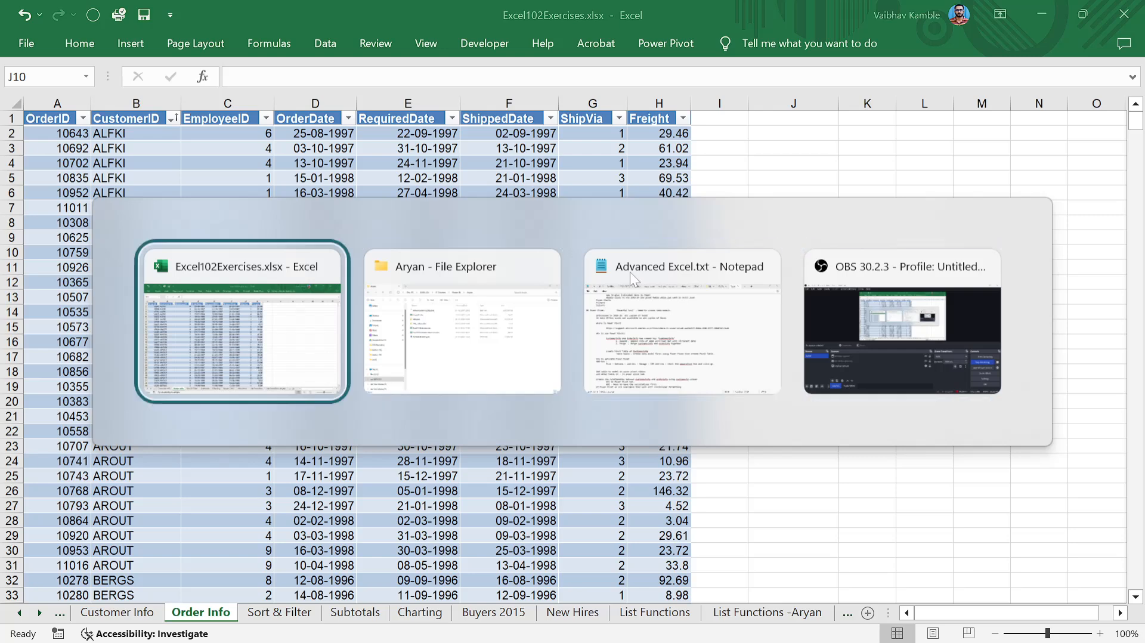
- Try to add the OrderInfo table to the data model again, and return to the workbook
left_click(204, 298)
left_click(749, 46)
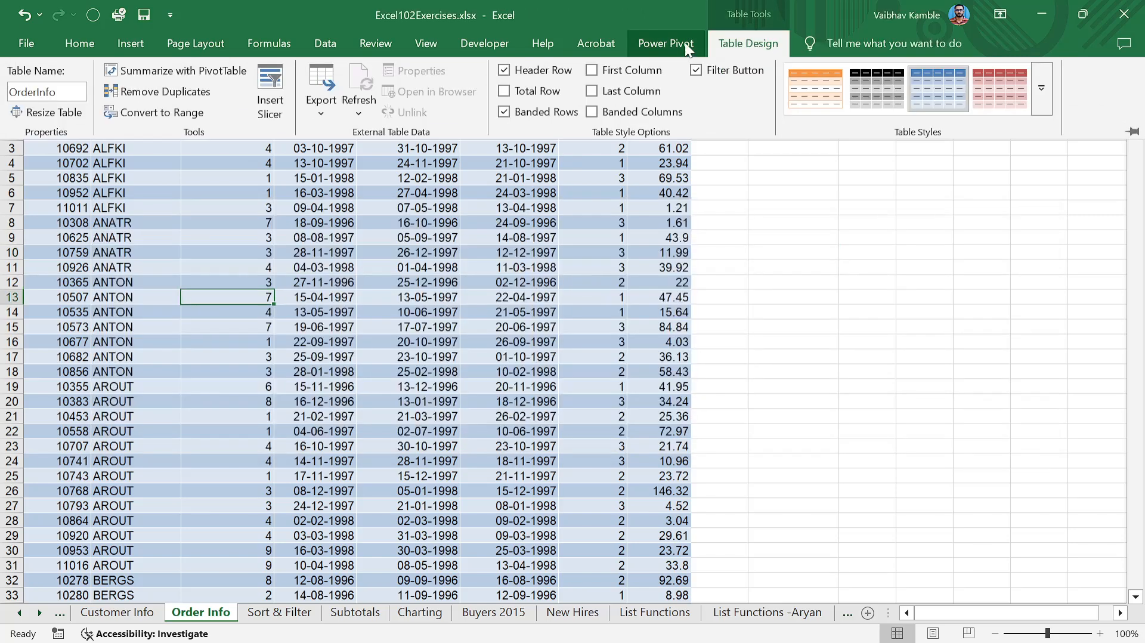
left_click(680, 43)
left_click(213, 86)
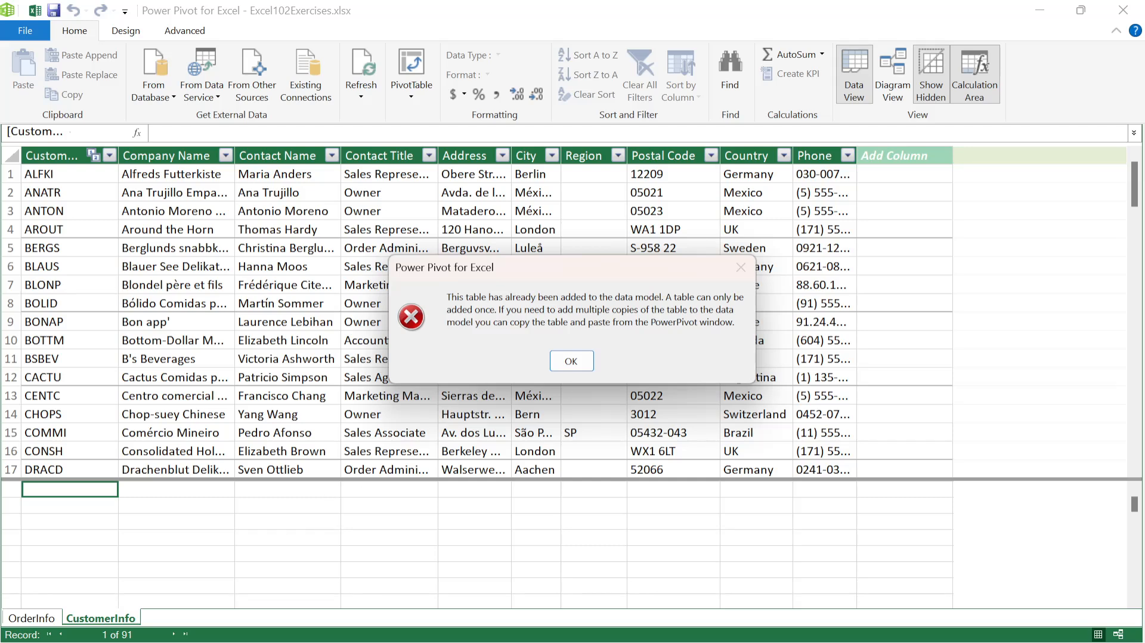
left_click(571, 361)
left_click(343, 418)
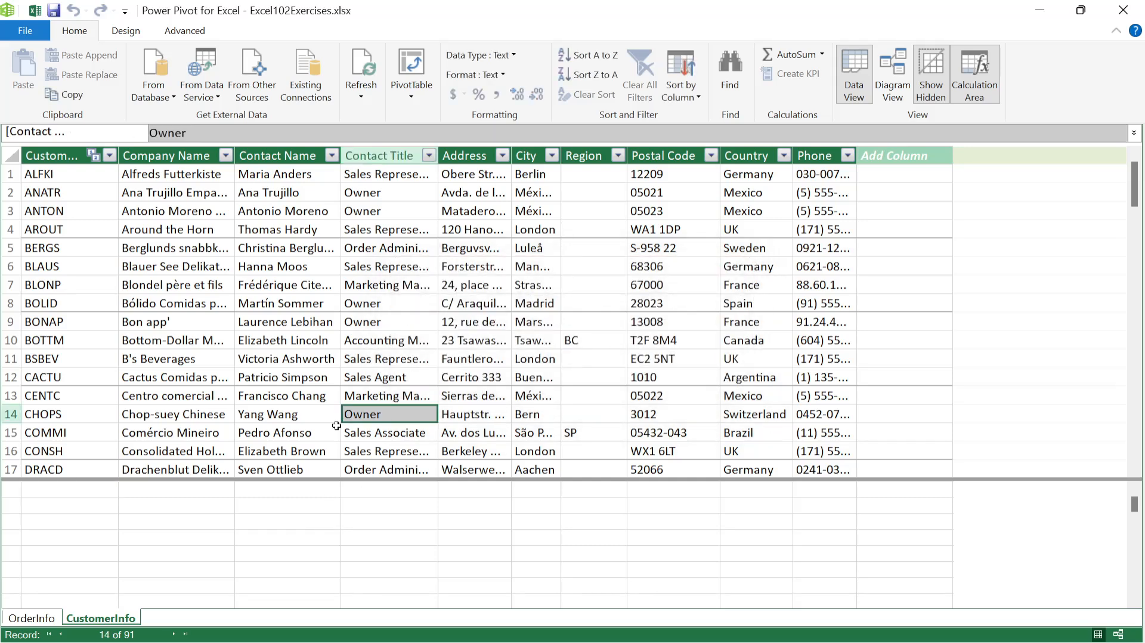
left_click(1122, 9)
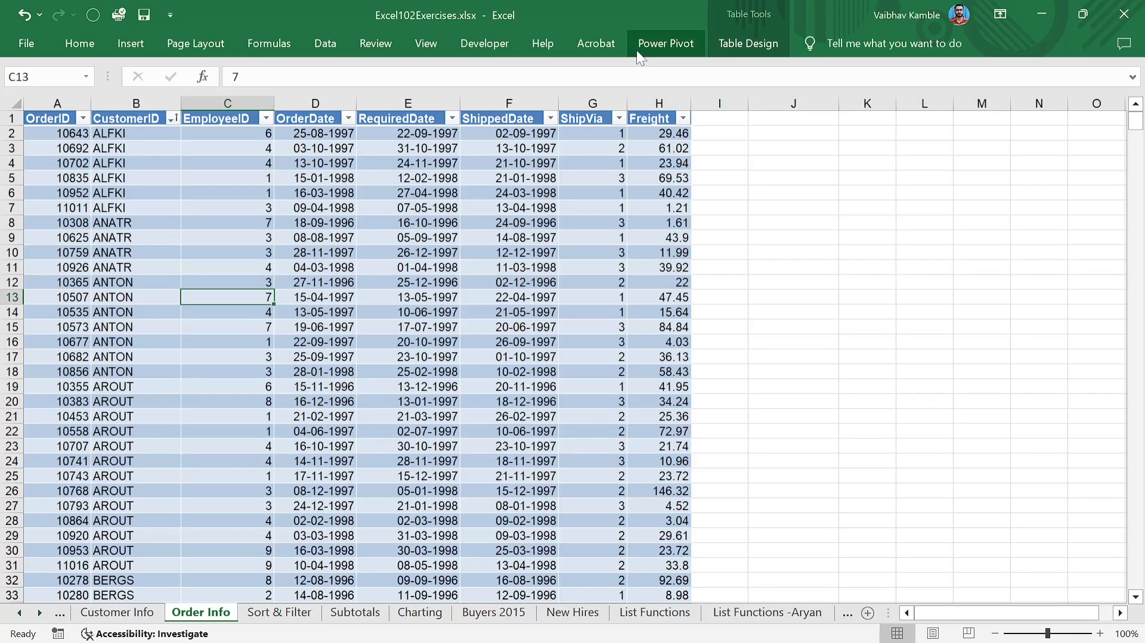
- Try to detect data model relationships automatically from the OrderInfo table
left_click(636, 49)
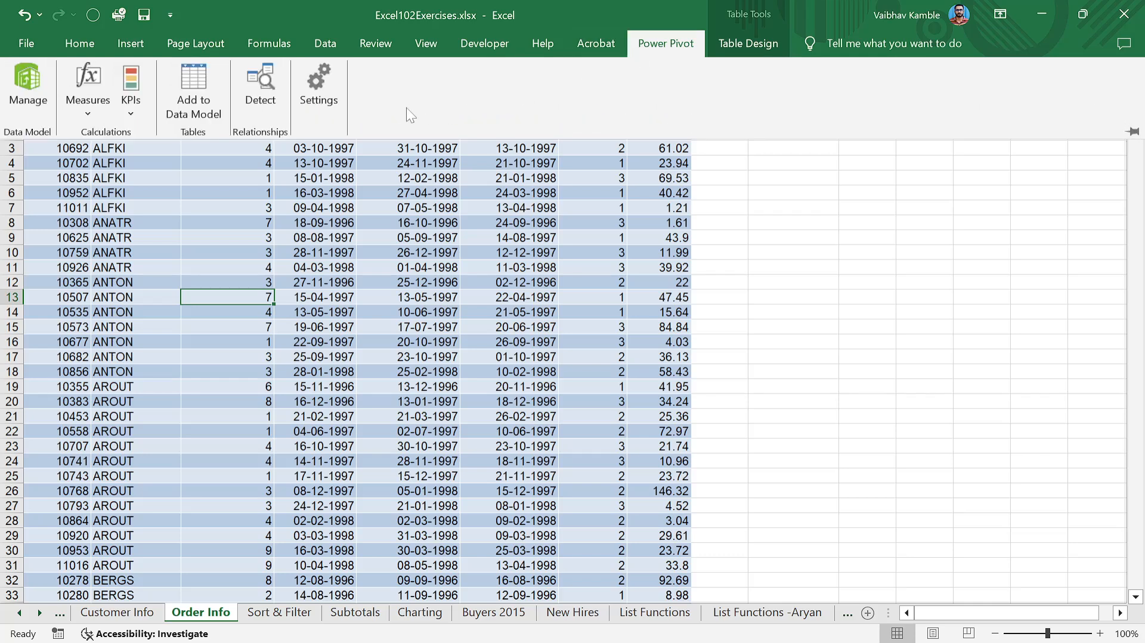
left_click(260, 85)
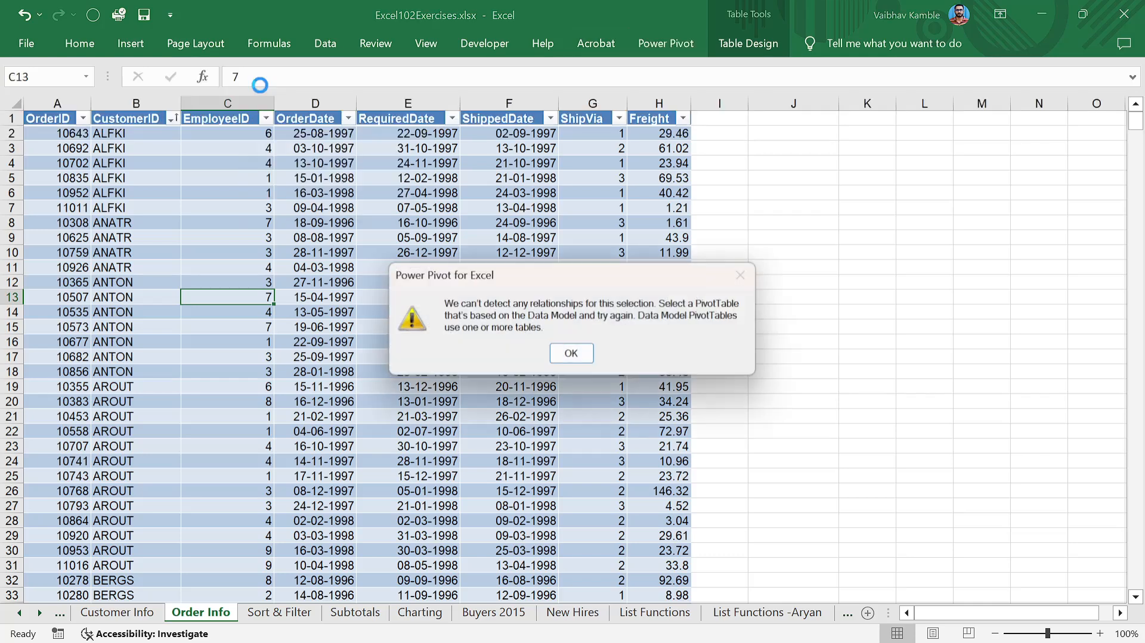
left_click(570, 354)
left_click(518, 357)
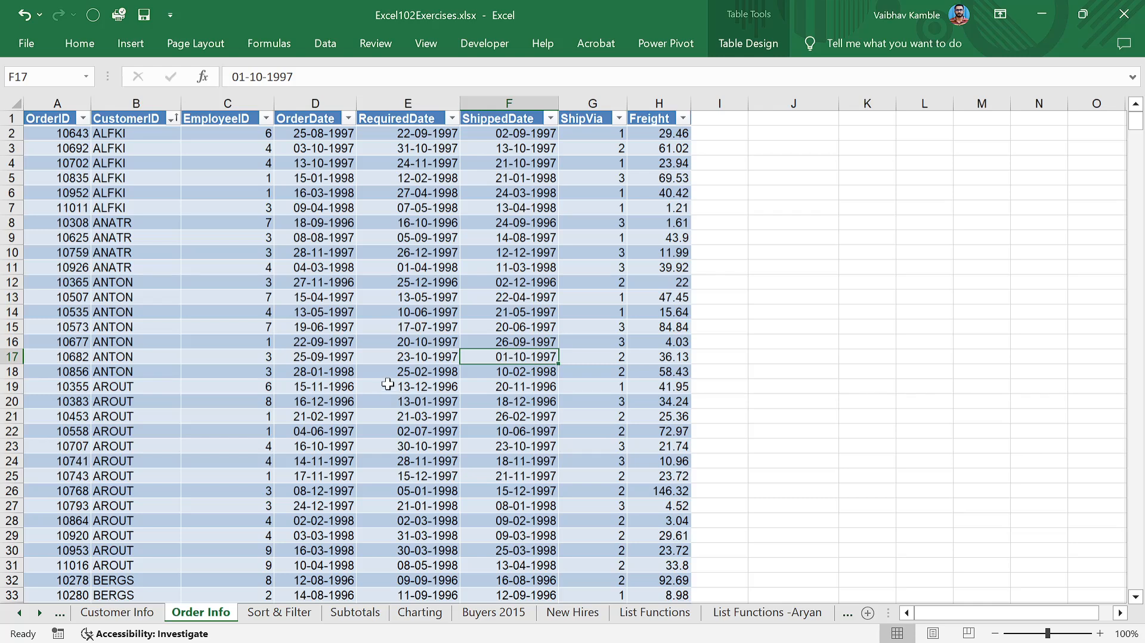
left_click(773, 251)
left_click(402, 397)
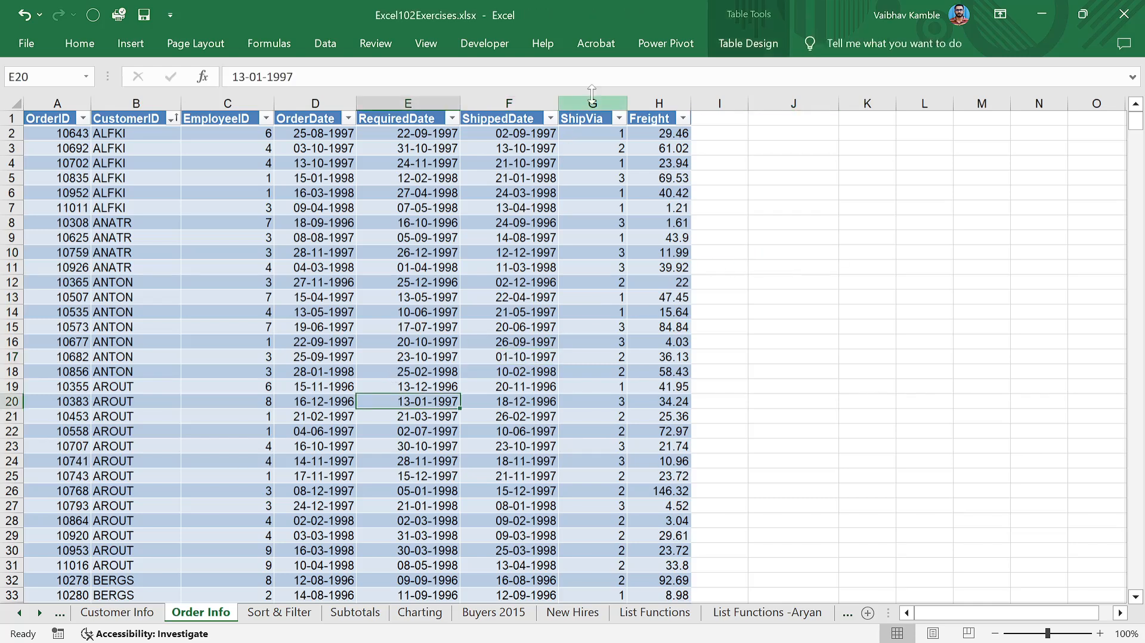
left_click(645, 44)
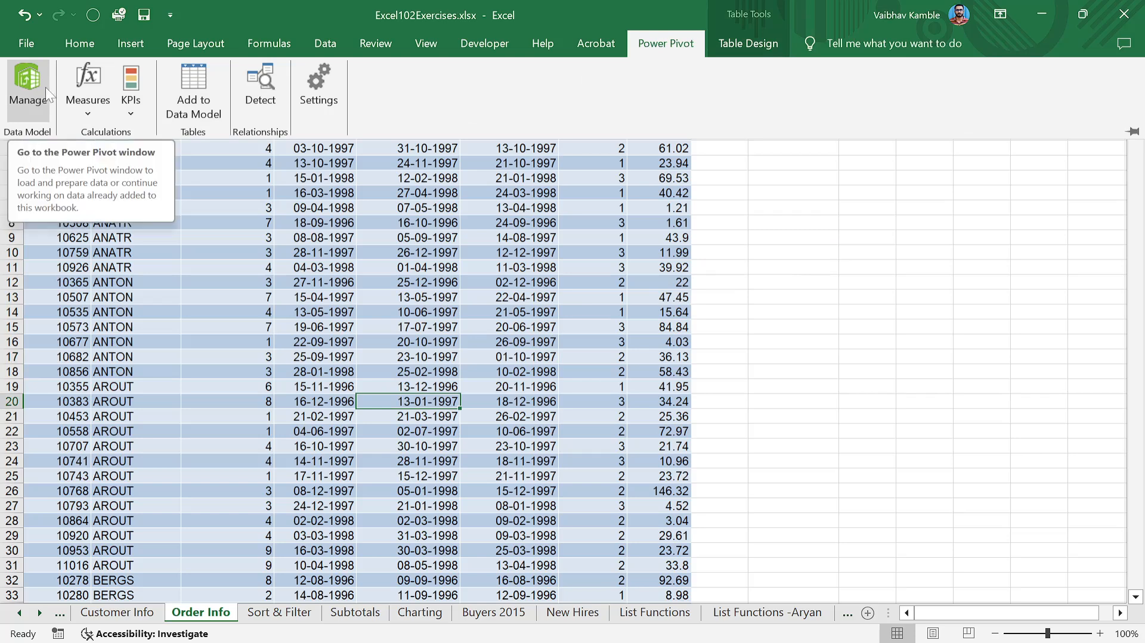
left_click(654, 242)
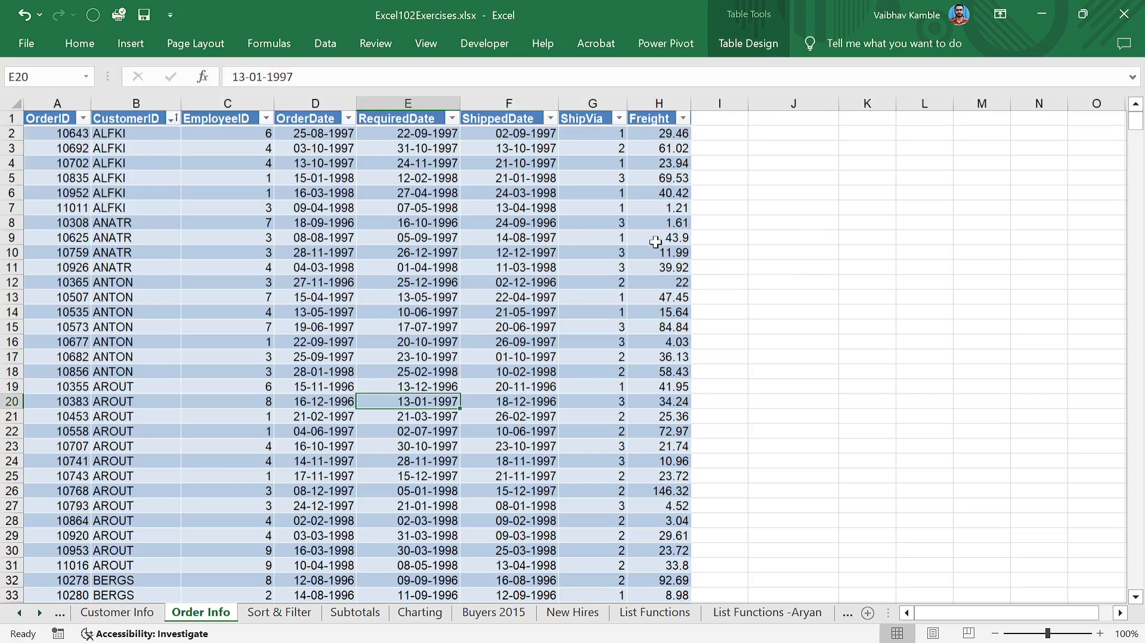
left_click(522, 252)
- Open the Power Pivot window and create a PivotTable from the data model on a new worksheet
left_click(667, 48)
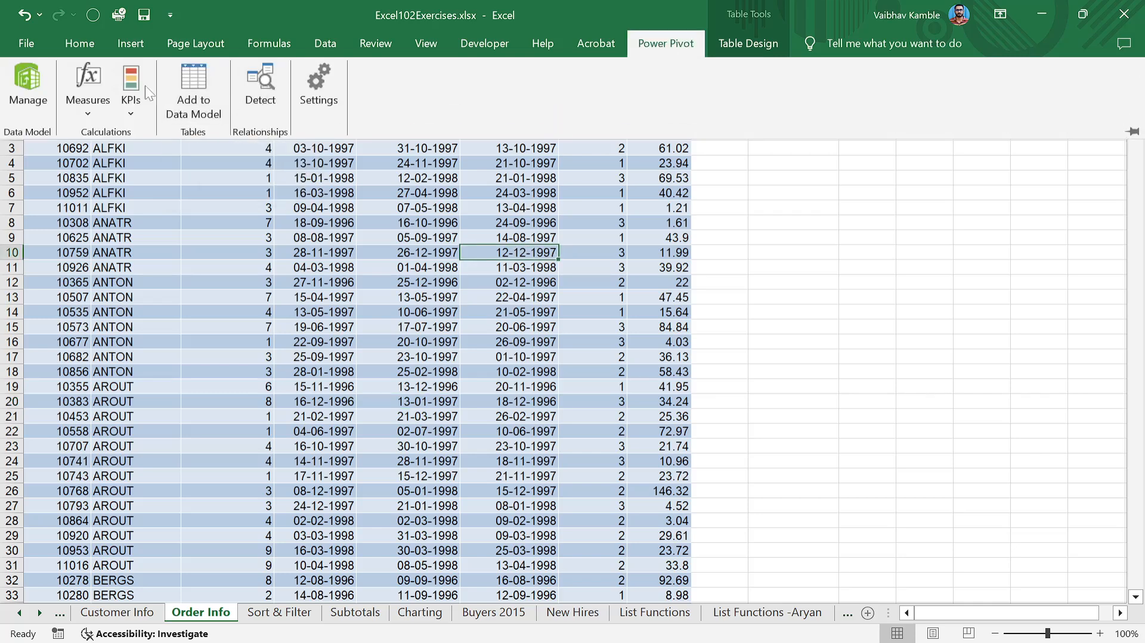
left_click(24, 96)
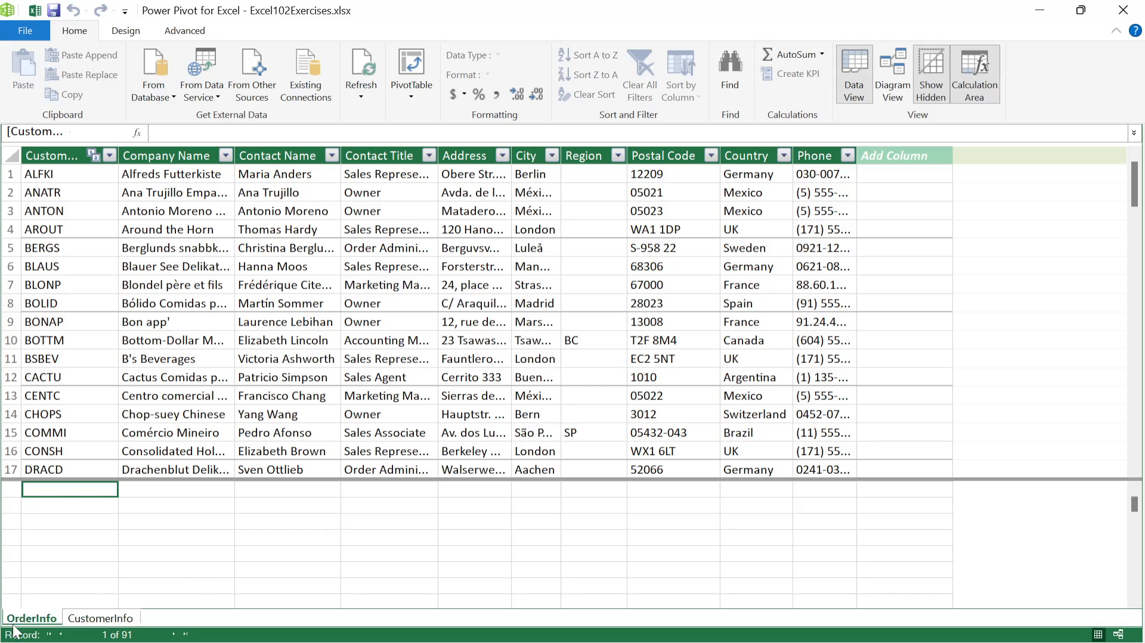
left_click(31, 619)
left_click(83, 624)
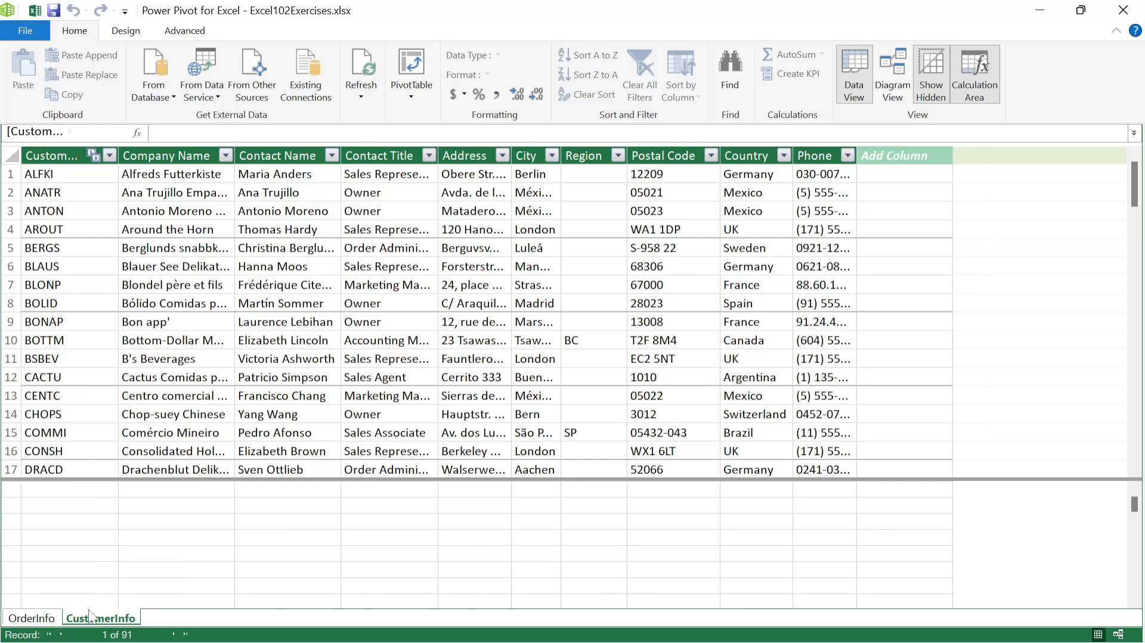
left_click(358, 338)
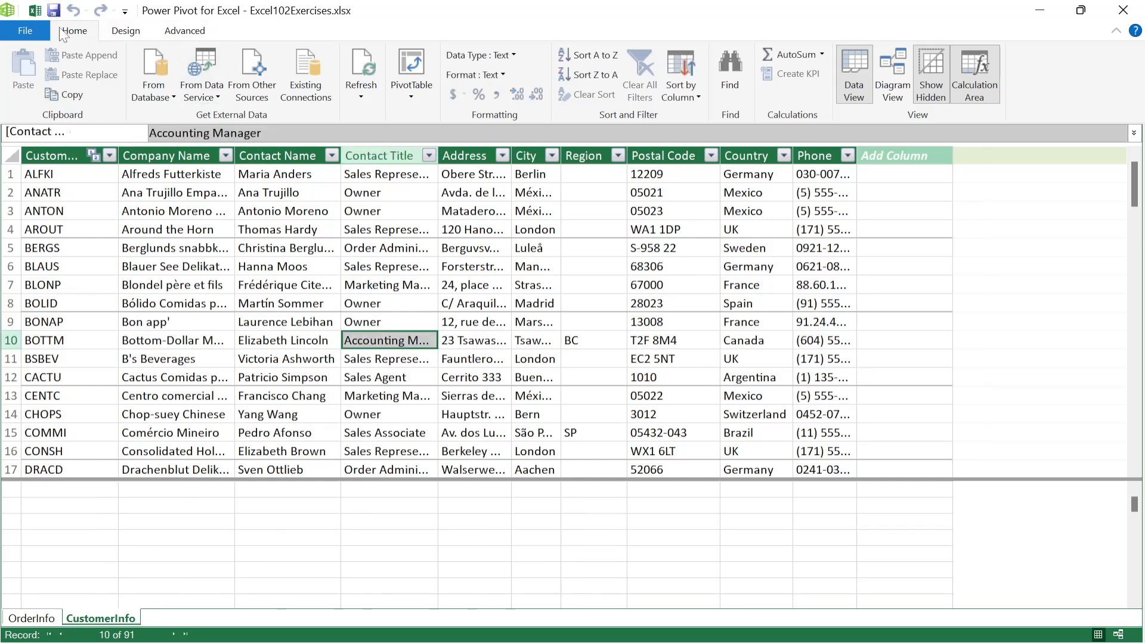
left_click(412, 91)
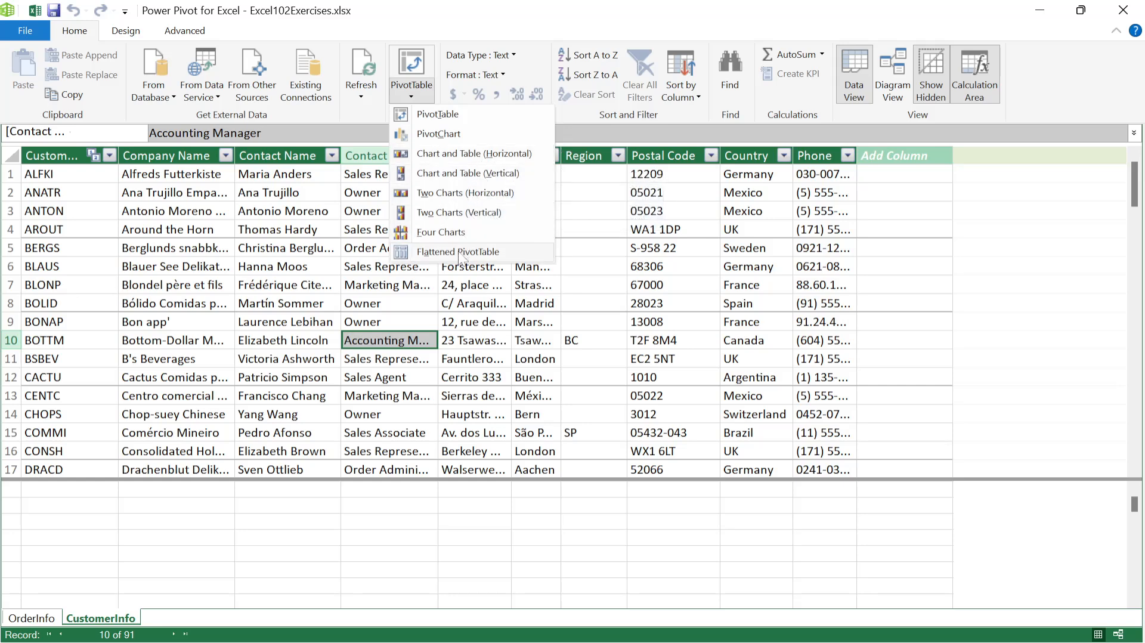
left_click(444, 116)
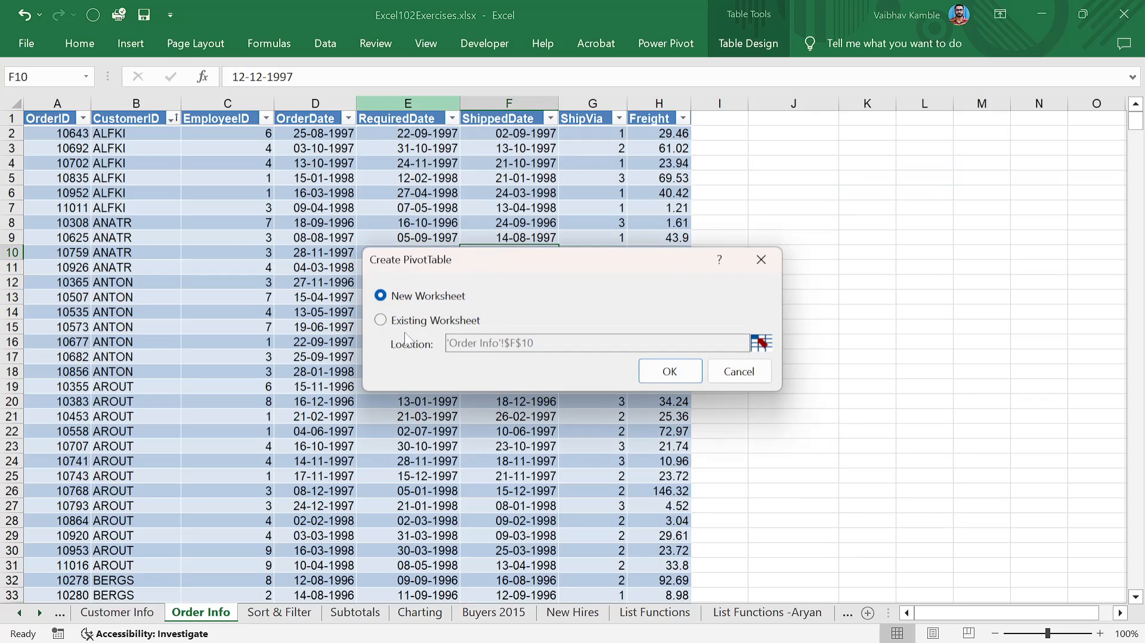
left_click(657, 380)
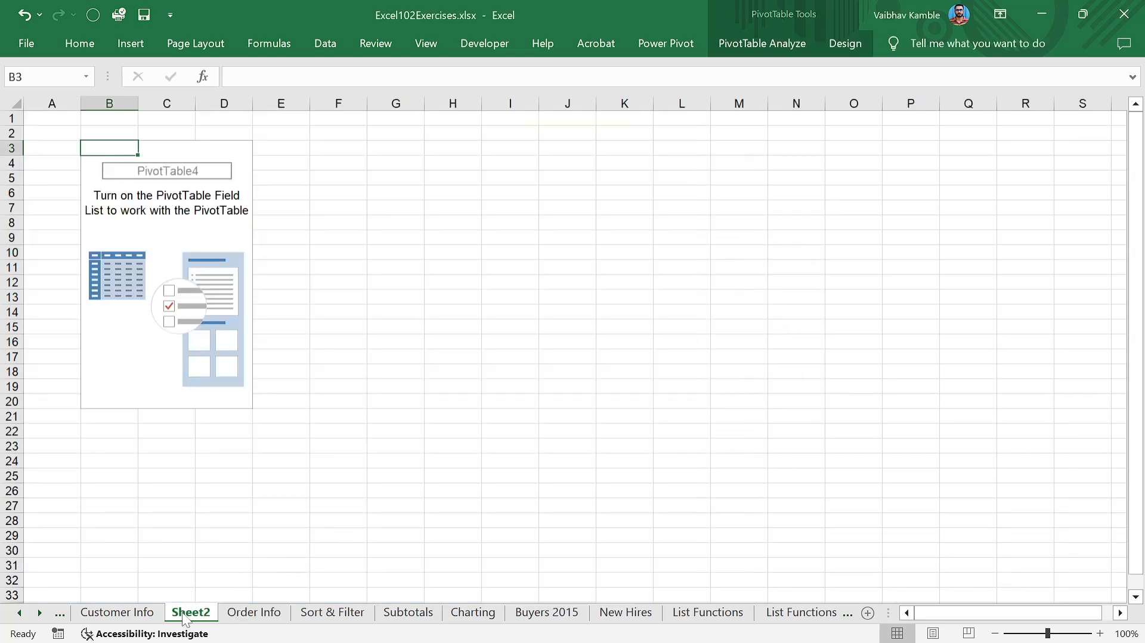
- Rename the new PivotTable worksheet Sheet2 as Cust_Order_Info_Pivot
double_click(190, 612)
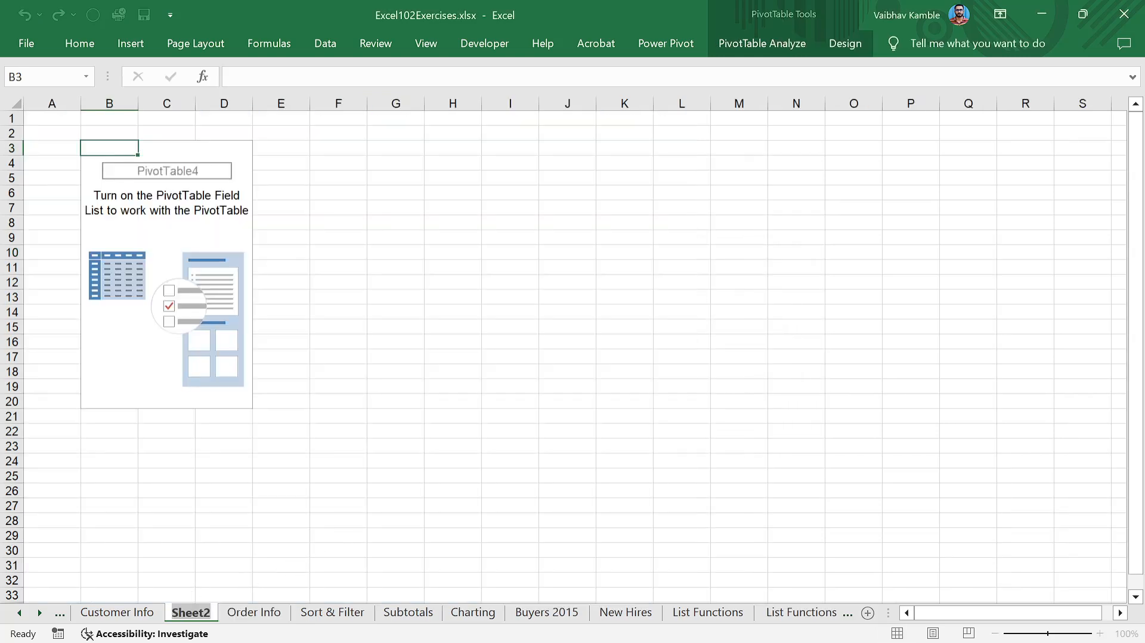
type("PP")
key("BackSpace")
key("BackSpace")
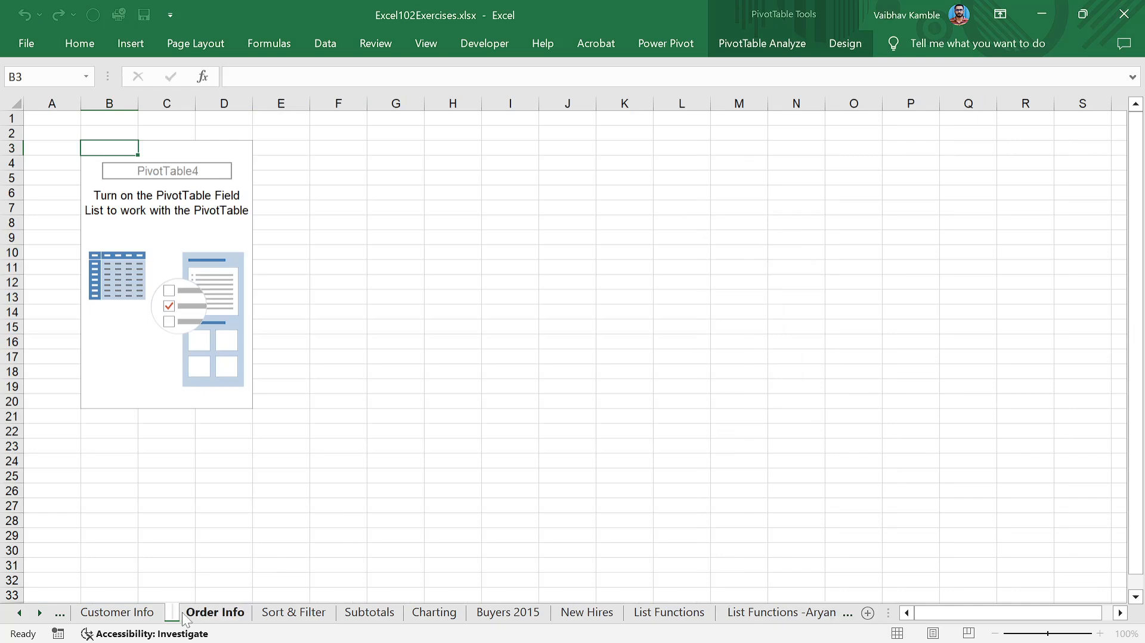
type("Cust")
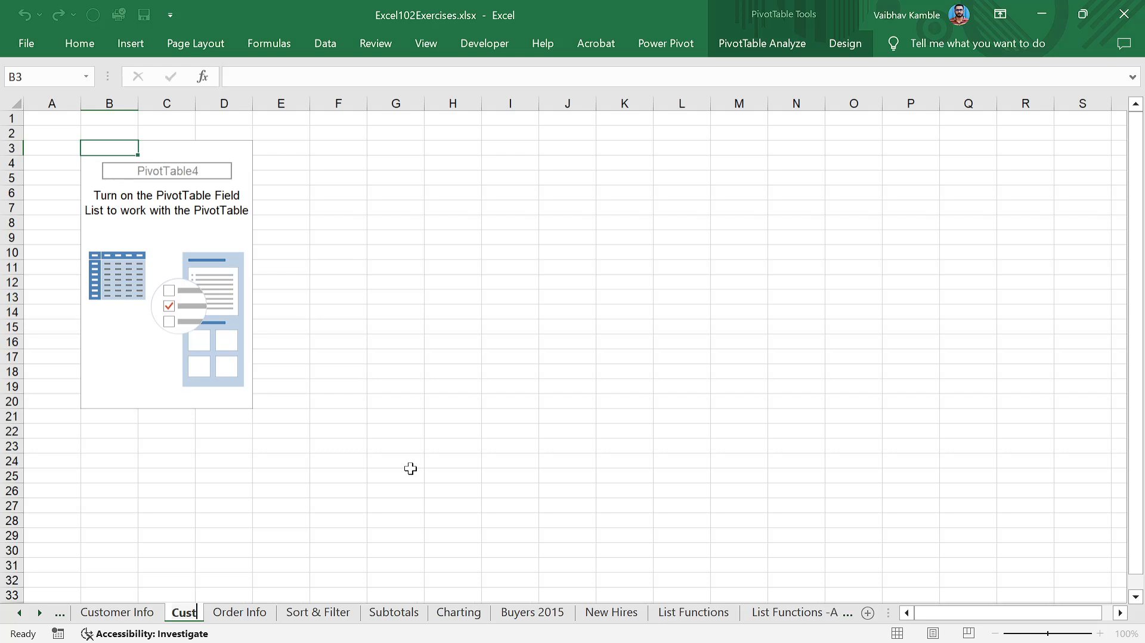
type("_PO")
key("BackSpace")
key("BackSpace")
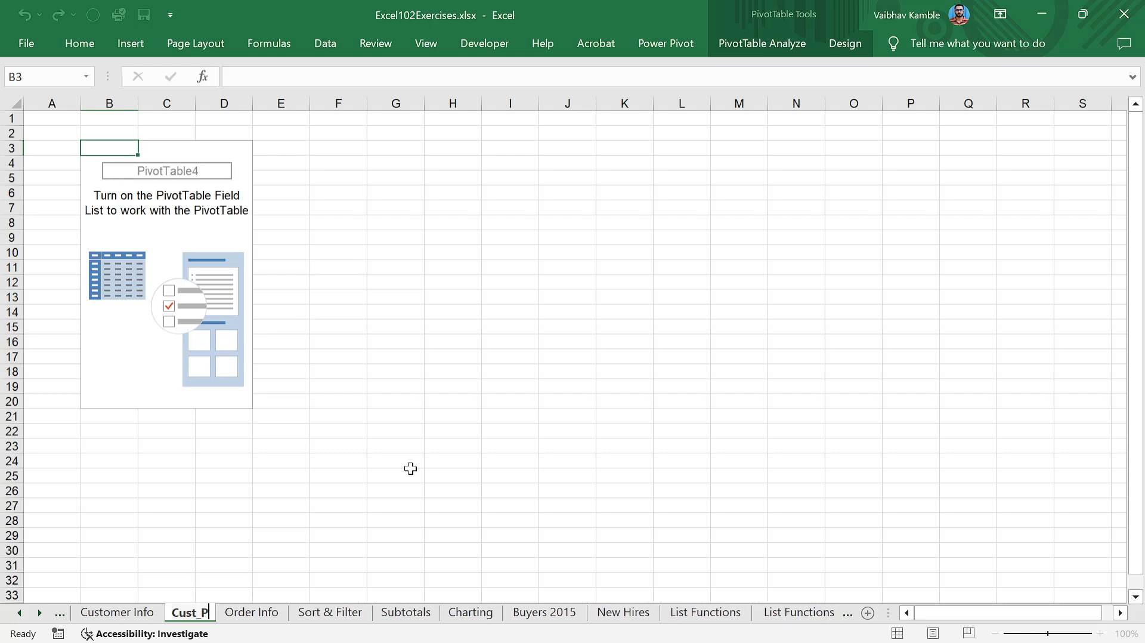
type("Order_")
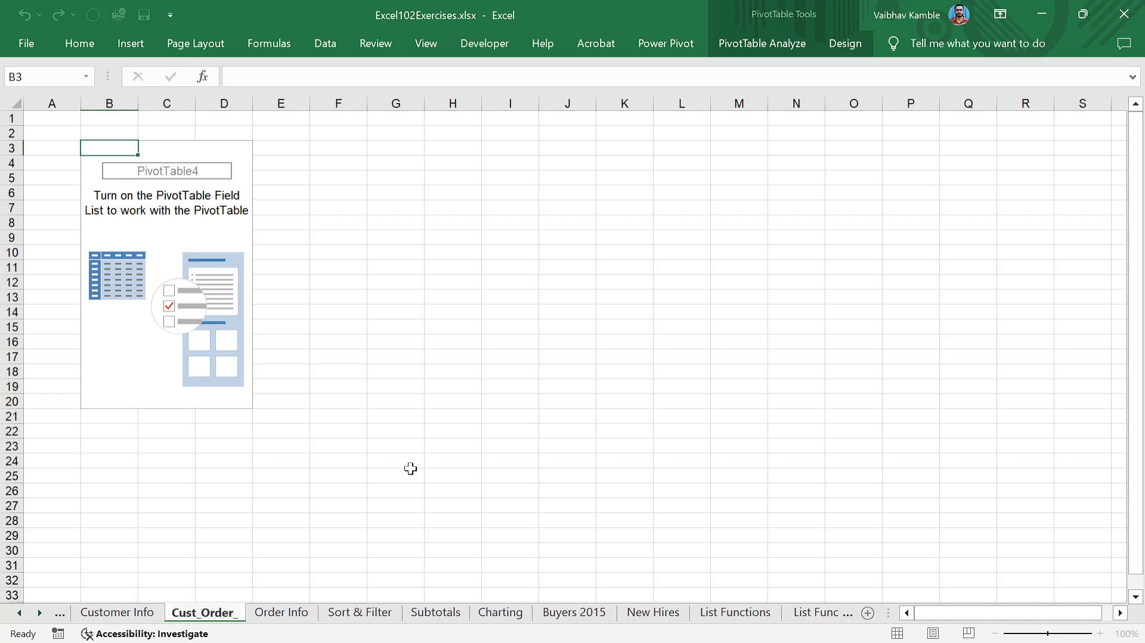
type(" Info_Pivot")
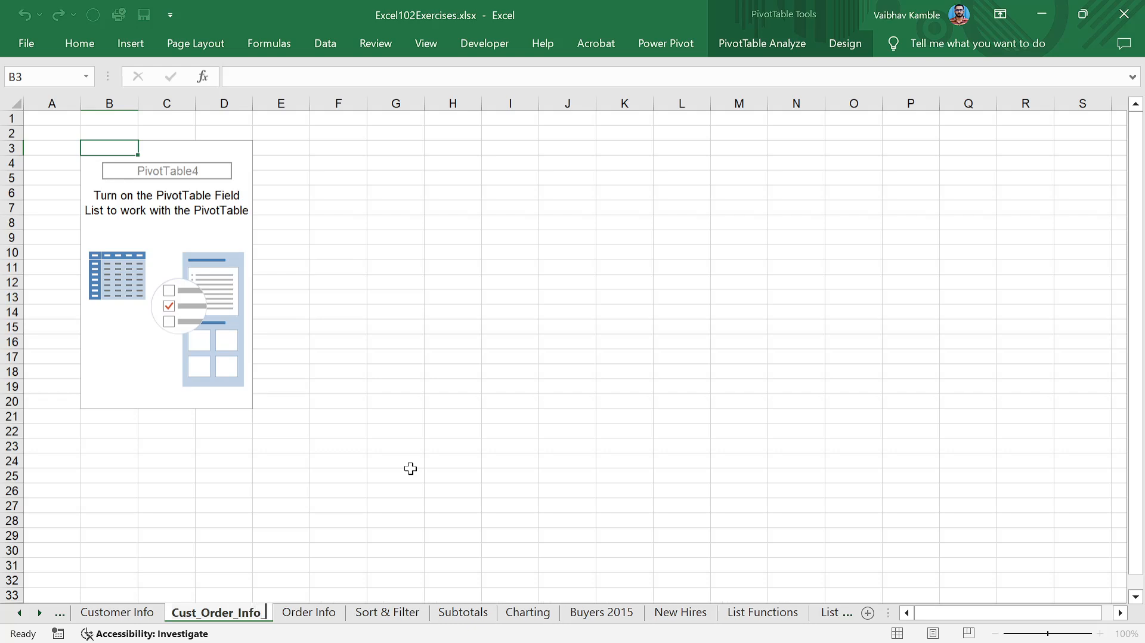
key("Return")
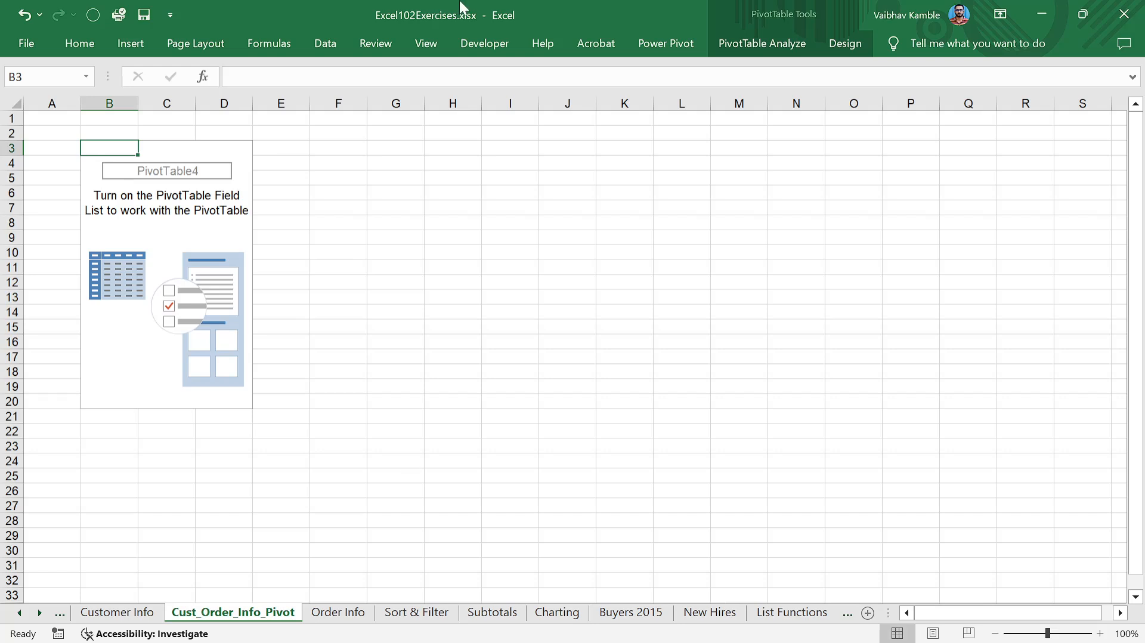
- Shorten the PivotTable worksheet's name to Cust_Order_Pivot
double_click(262, 615)
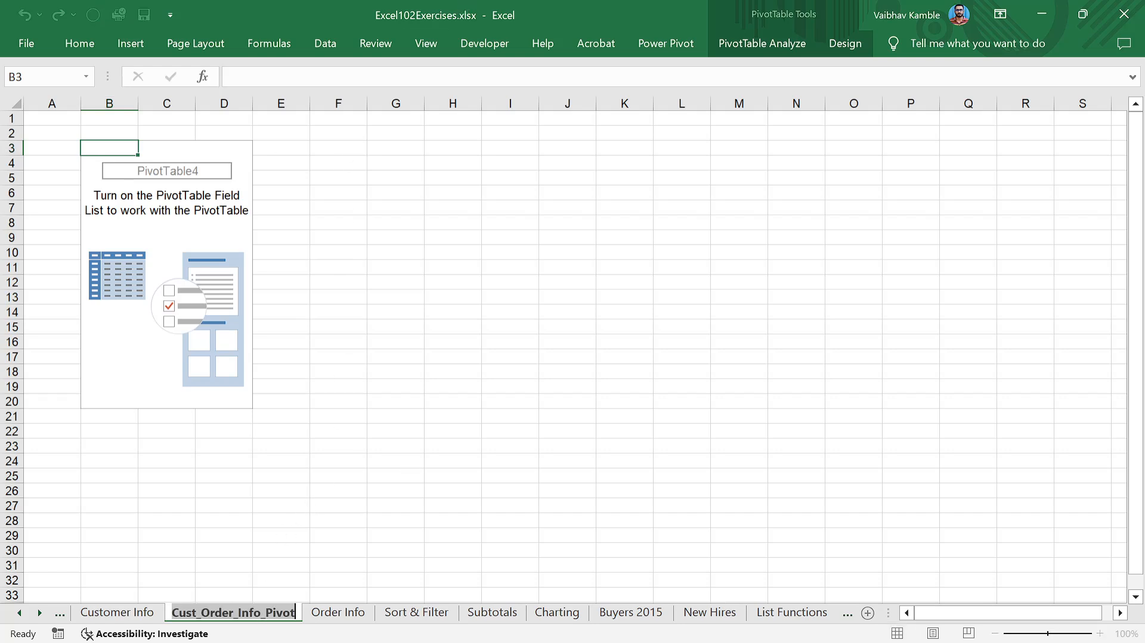
left_click(261, 615)
key("BackSpace")
key("BackSpace")
key("BackSpace")
key("BackSpace")
key("BackSpace")
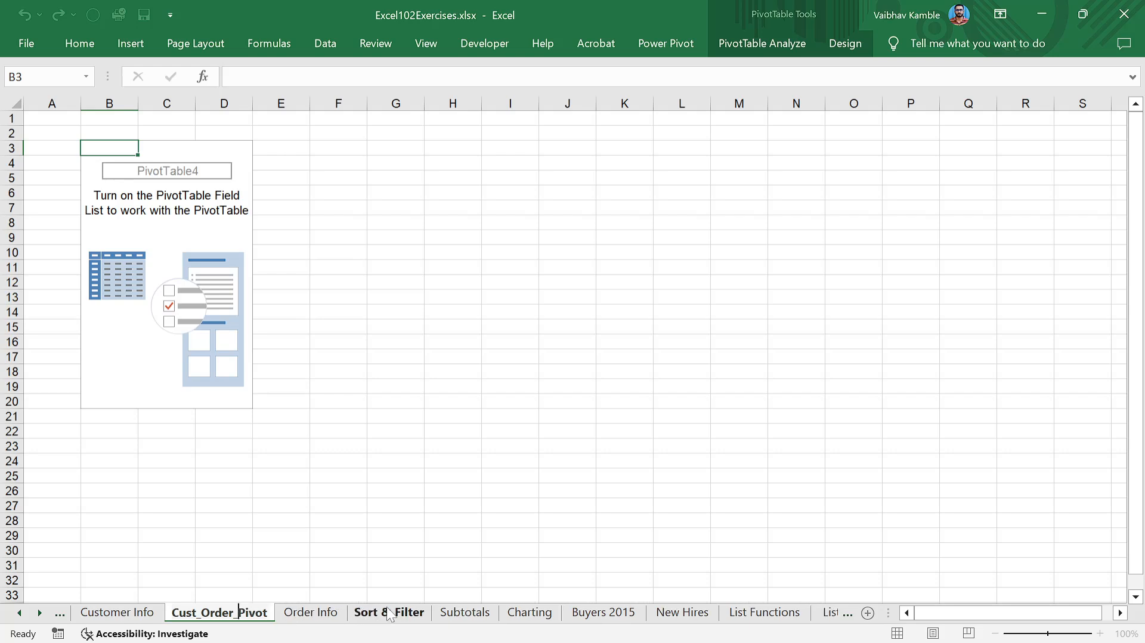
key("Return")
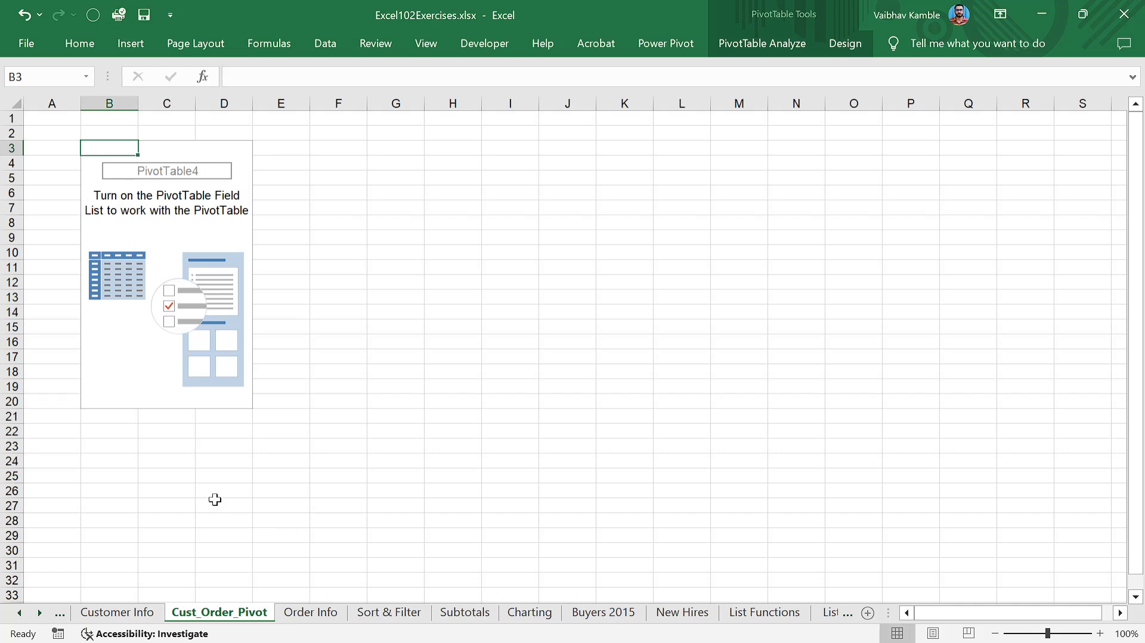
left_click(165, 231)
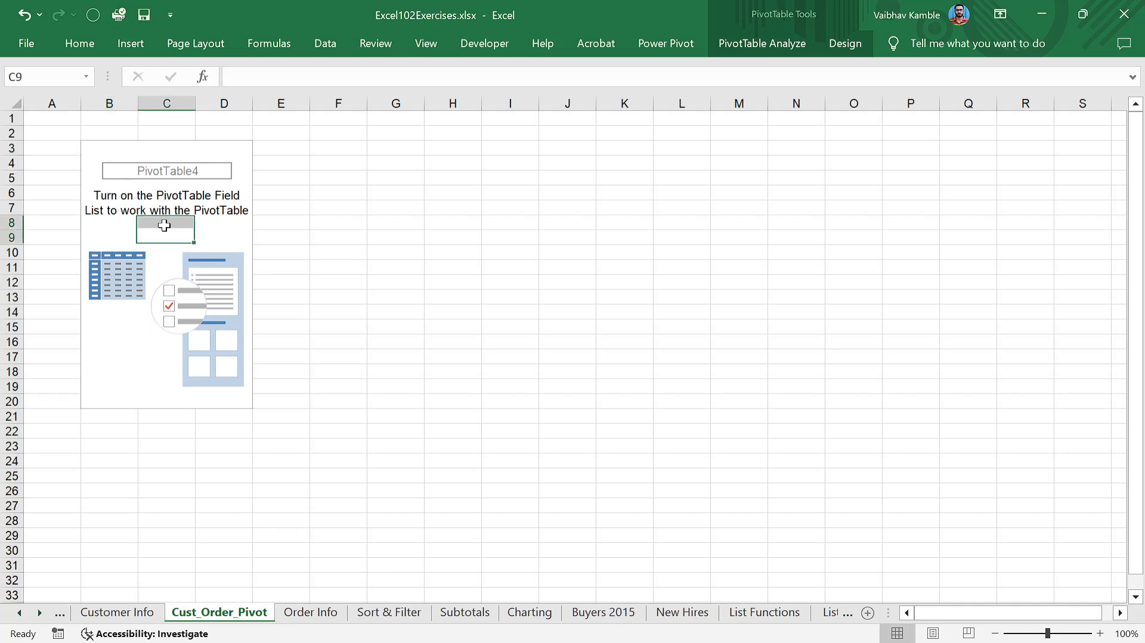
left_click(109, 168)
left_click(170, 149)
left_click(227, 161)
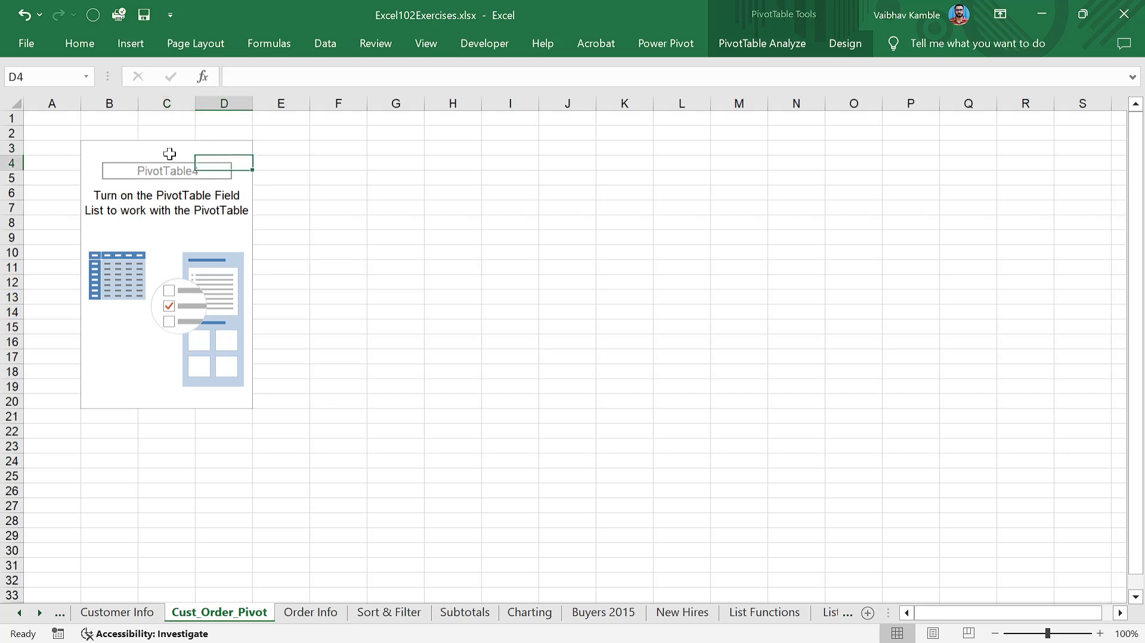
left_click_drag(112, 145, 219, 403)
left_click(226, 312)
left_click(223, 192)
left_click(109, 163)
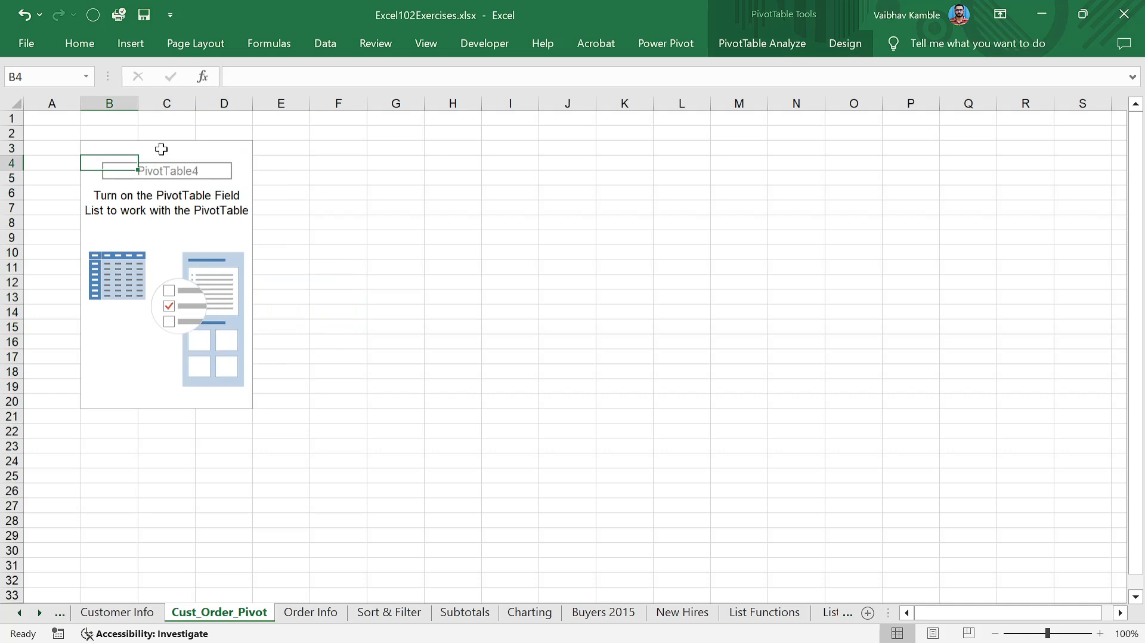
left_click(170, 263)
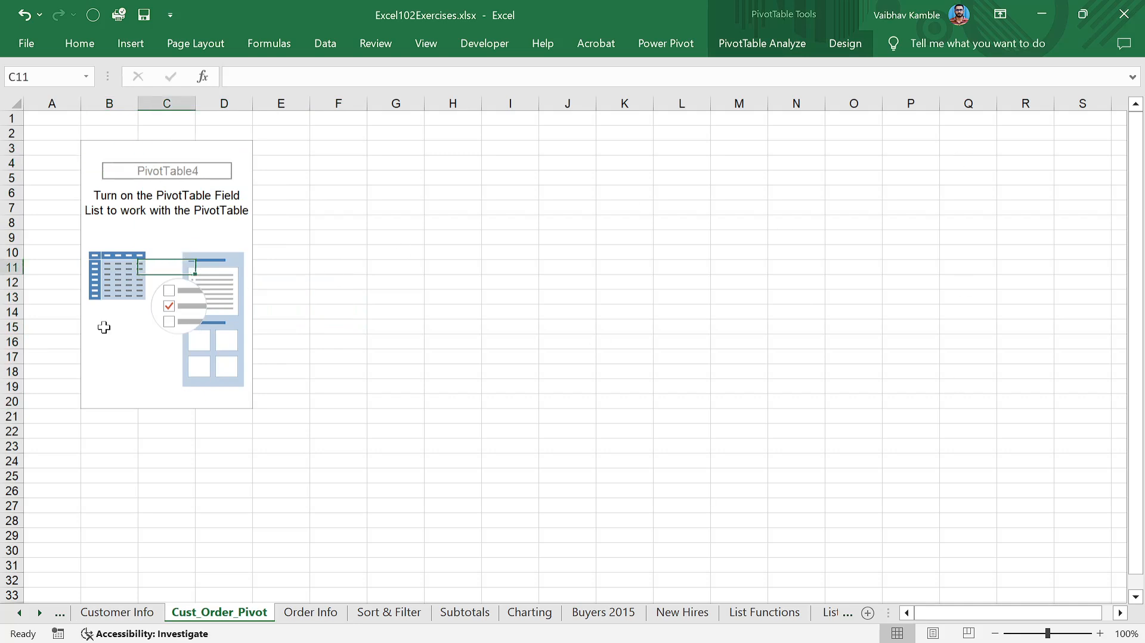
left_click(504, 299)
left_click(104, 343)
left_click(111, 239)
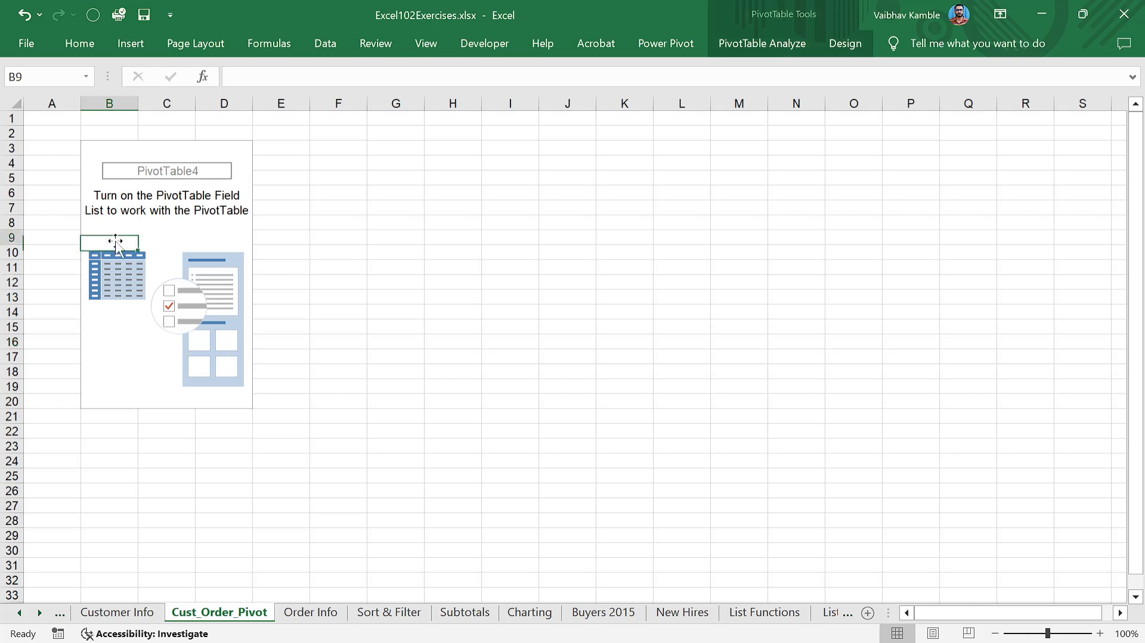
left_click(97, 165)
left_click(142, 146)
left_click(228, 146)
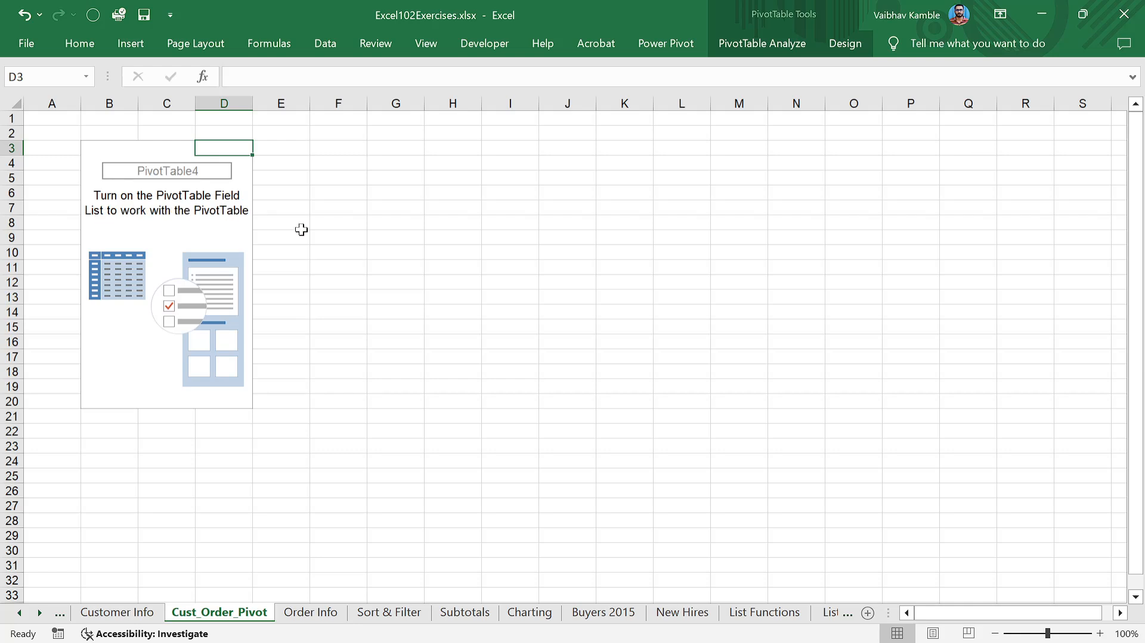
left_click(406, 254)
left_click(134, 144)
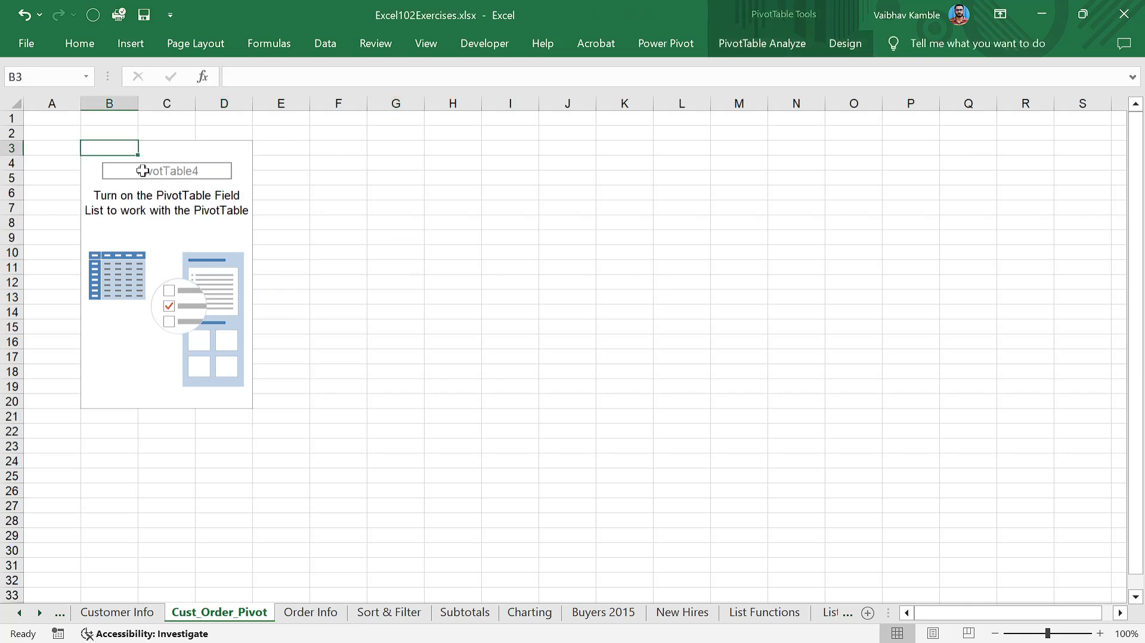
left_click(142, 171)
left_click(185, 161)
left_click(217, 147)
left_click(187, 152)
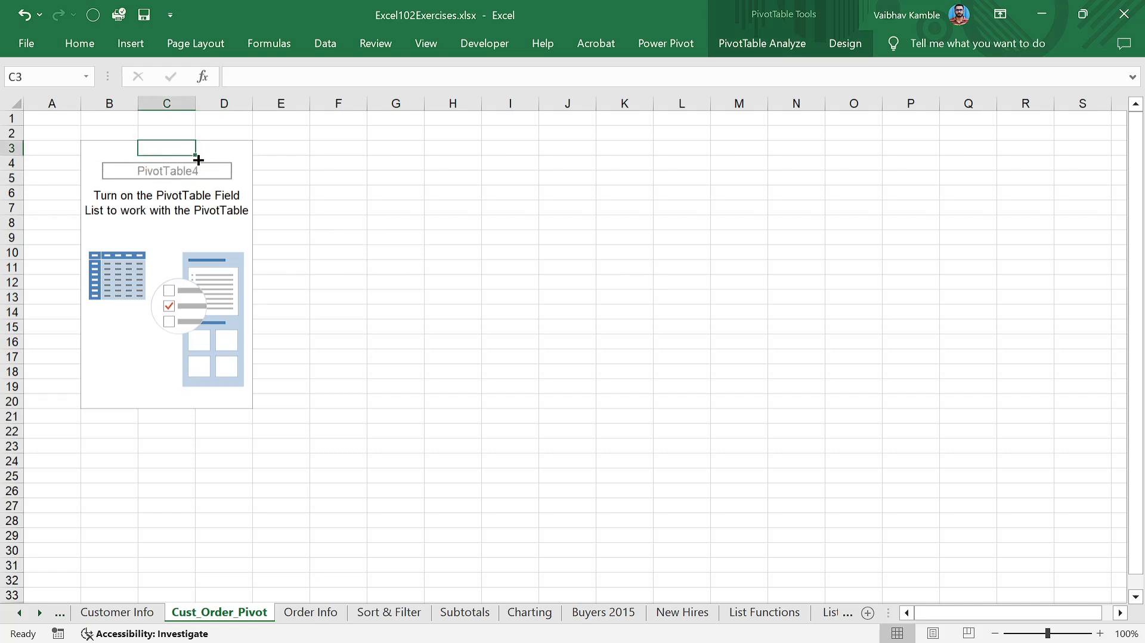
left_click(315, 190)
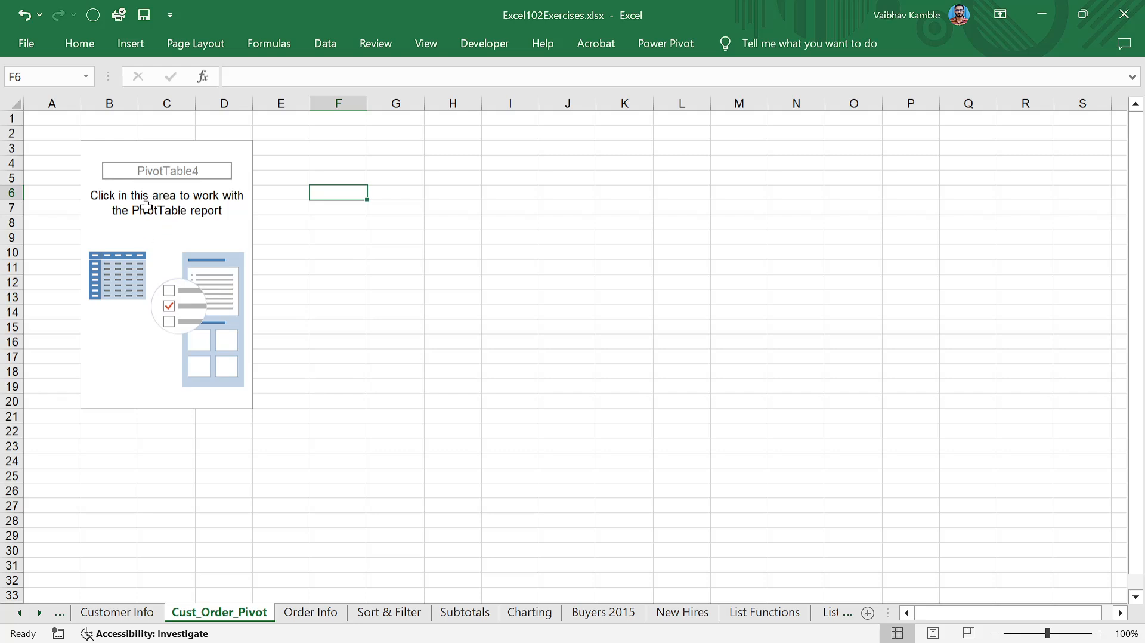
left_click(167, 195)
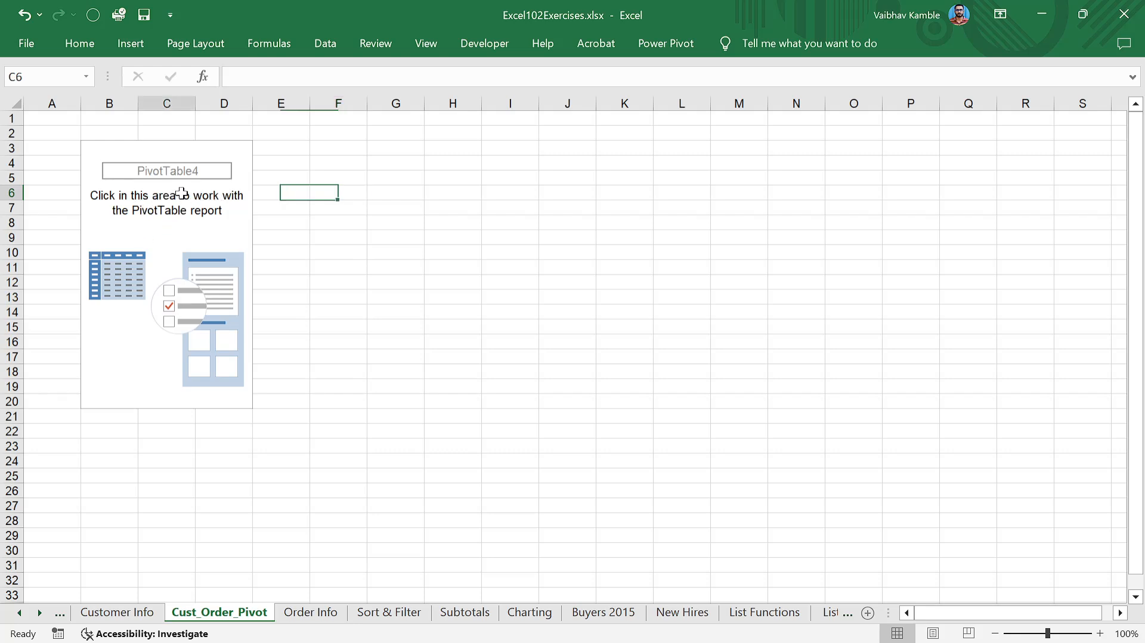
left_click(218, 168)
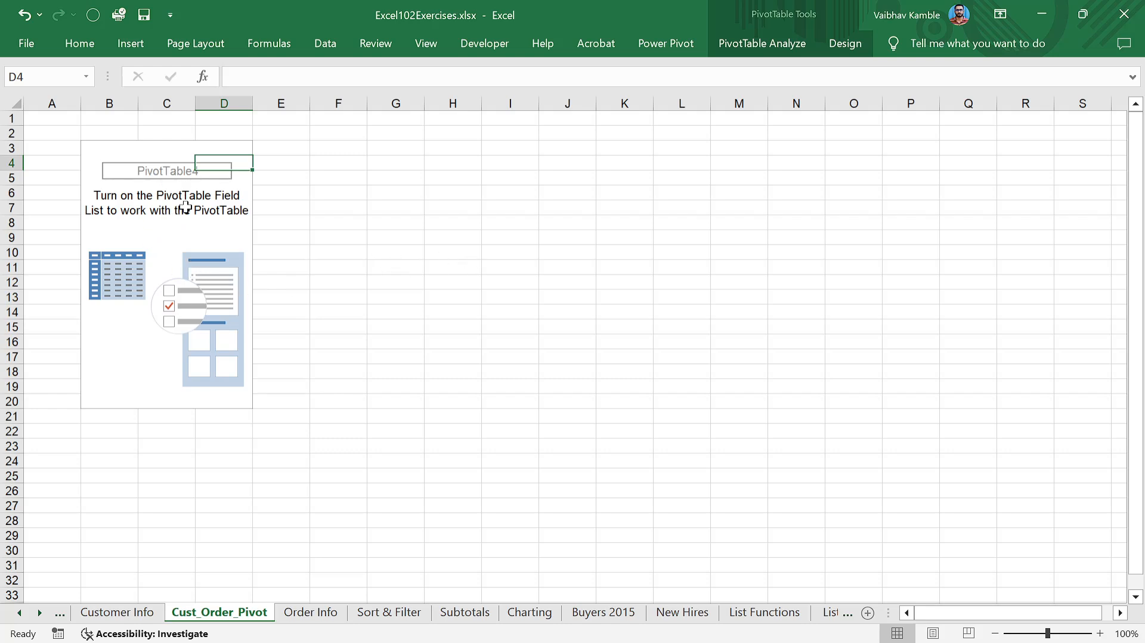
left_click(166, 149)
left_click(268, 164)
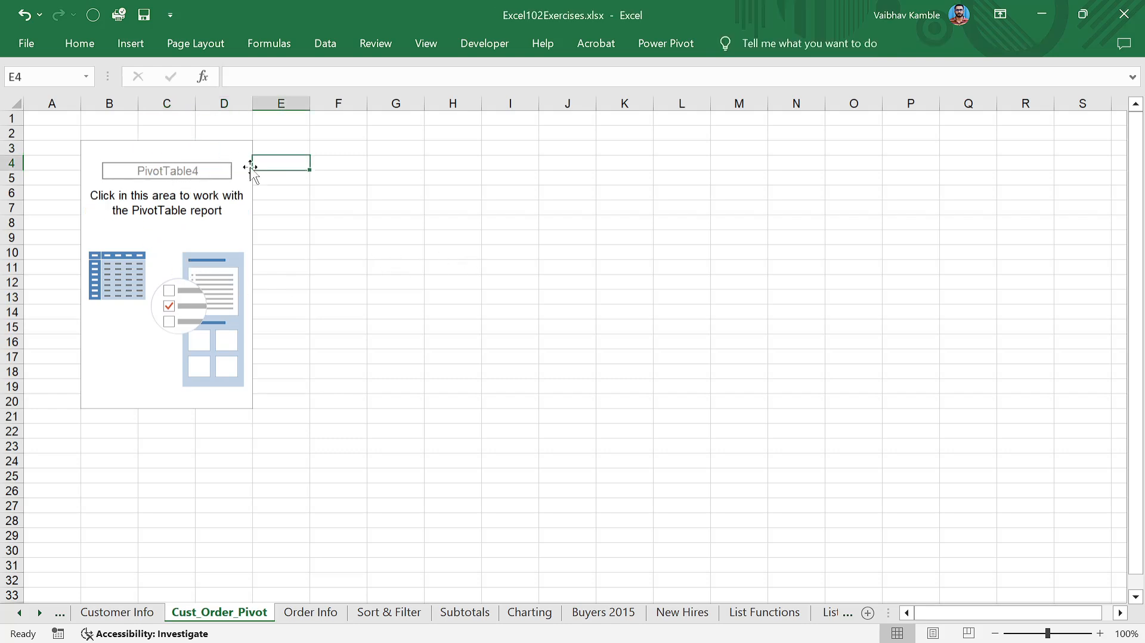
- Show the field list for the empty PivotTable and expand the CustomerInfo table's fields
left_click(218, 160)
left_click(178, 150)
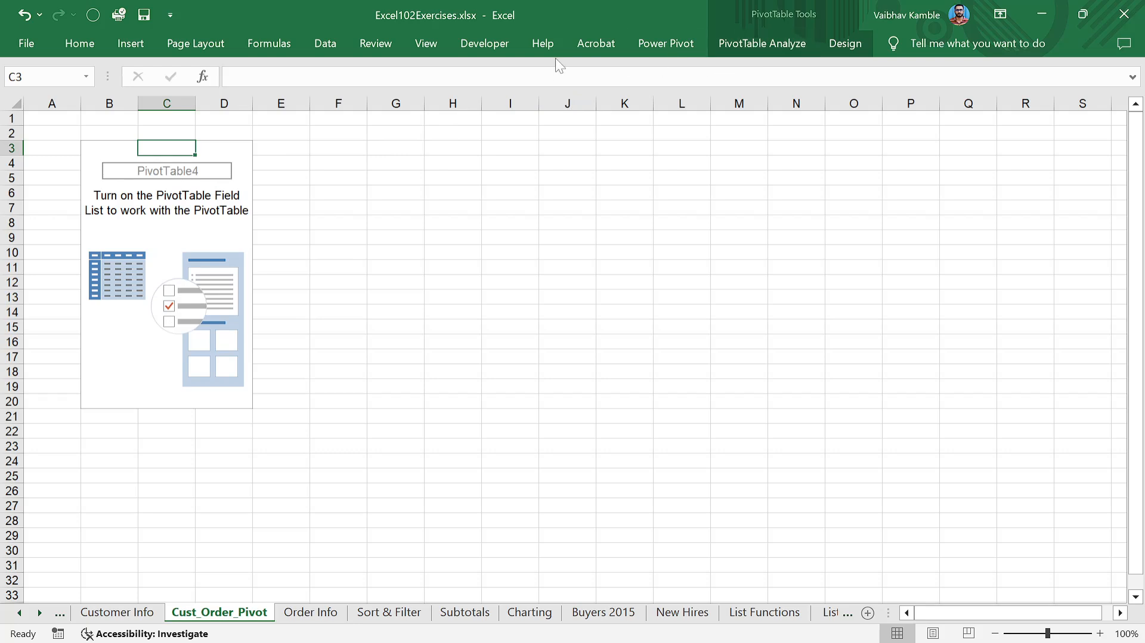
left_click(764, 43)
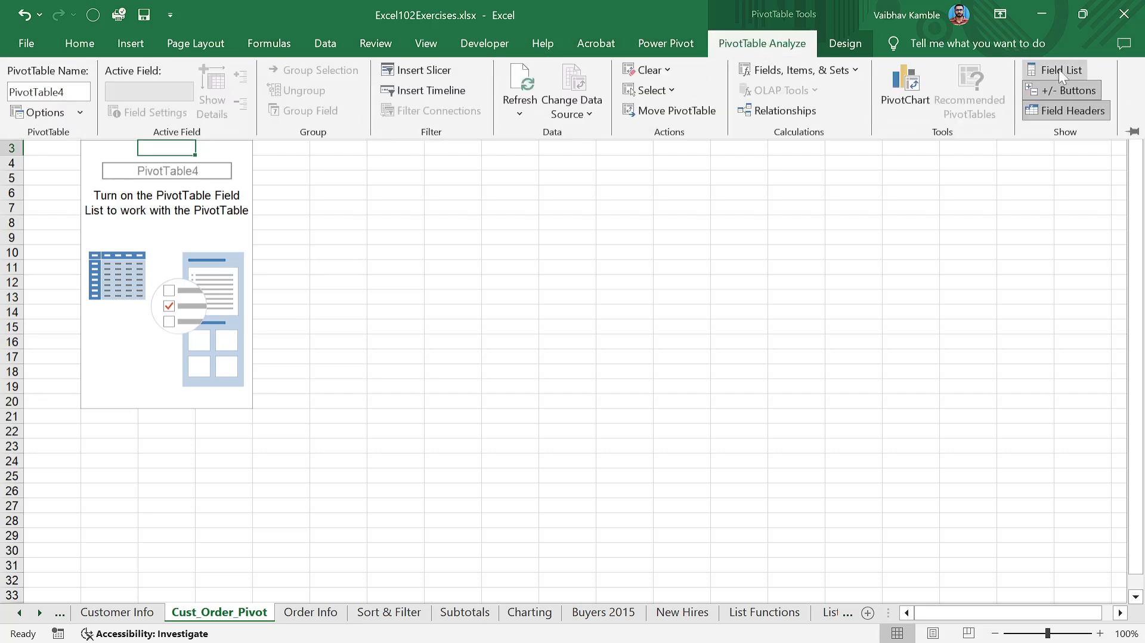
left_click(1057, 69)
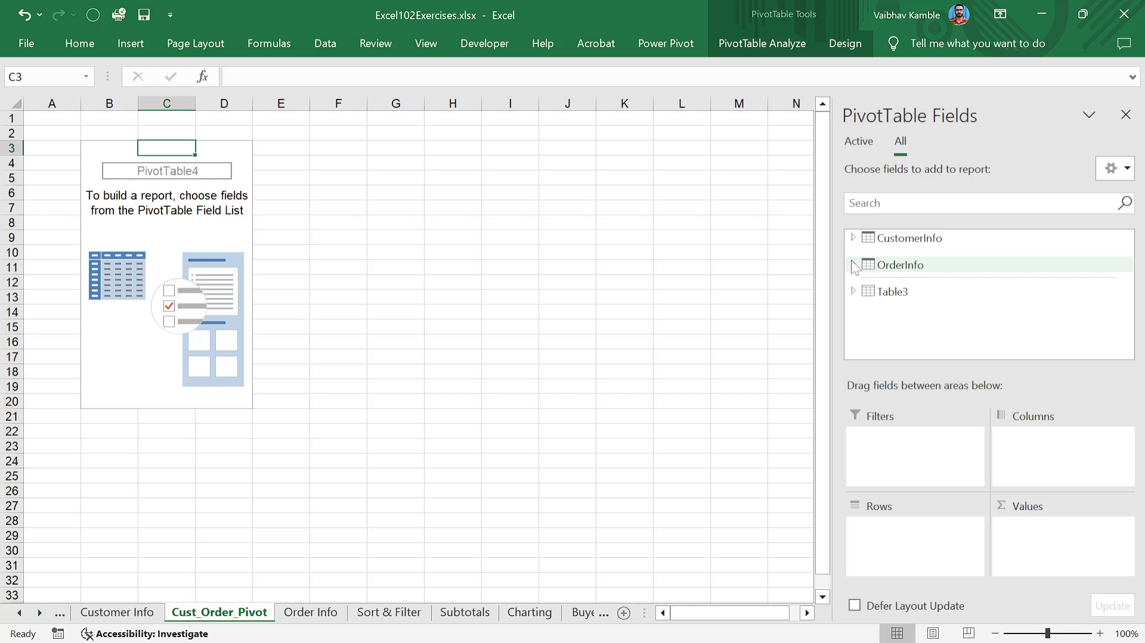
left_click(853, 237)
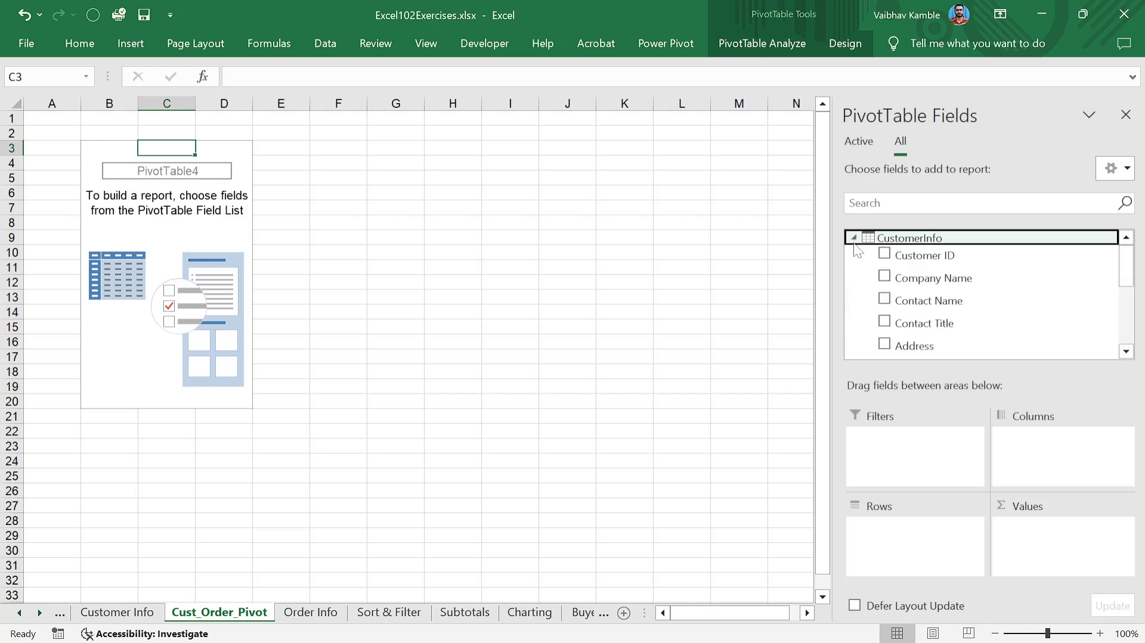
scroll(903, 316, "down", 1)
scroll(912, 322, "up", 1)
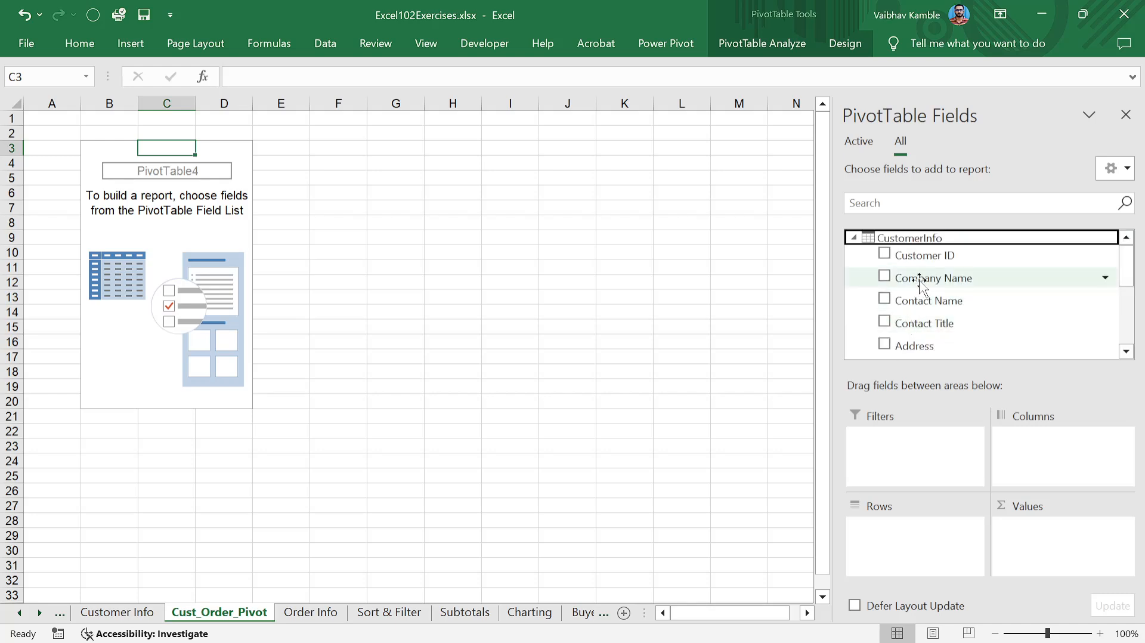
- Try Company Name from CustomerInfo as the PivotTable's row field, look through the OrderInfo fields, and remove Company Name from the rows
left_click_drag(920, 275, 932, 560)
scroll(900, 313, "down", 1)
scroll(900, 313, "down", 2)
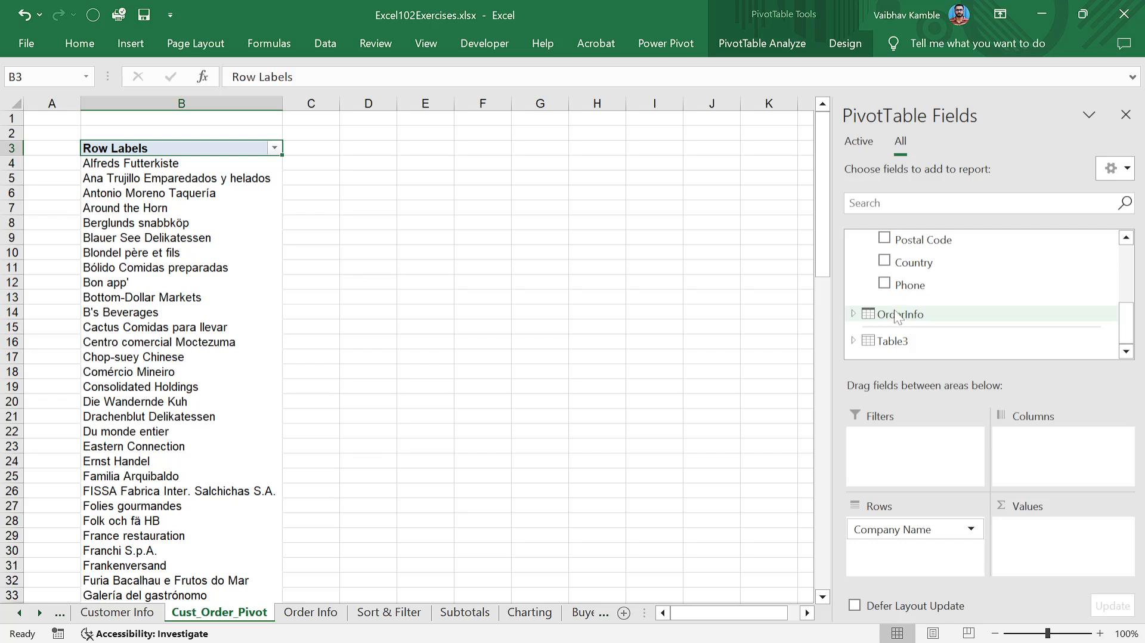
left_click(859, 314)
scroll(918, 298, "down", 1)
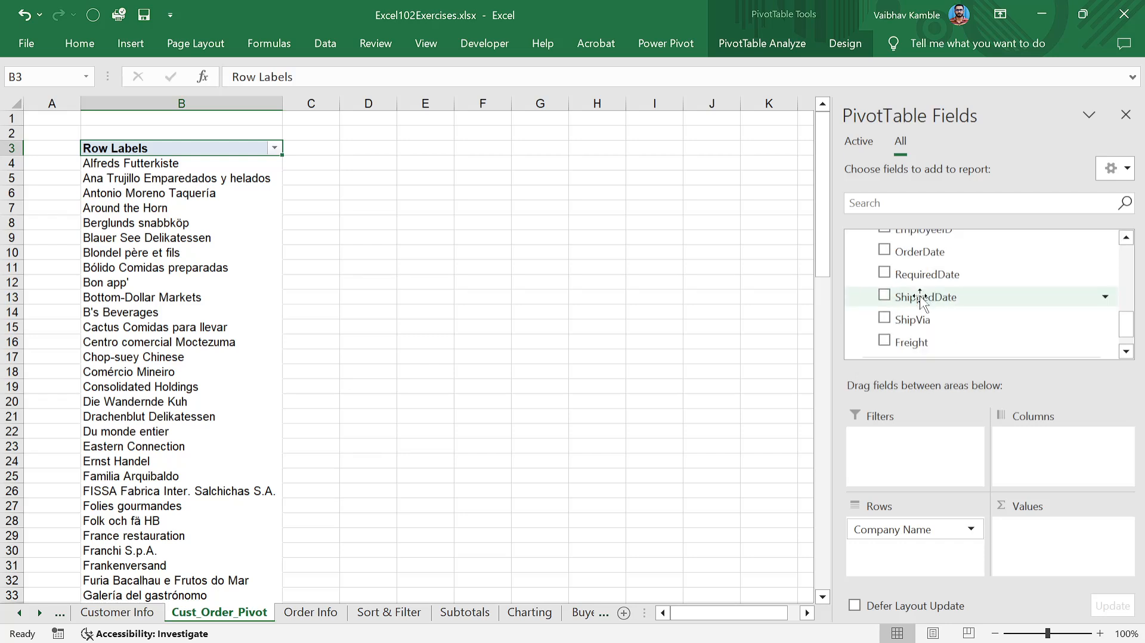
scroll(920, 298, "down", 1)
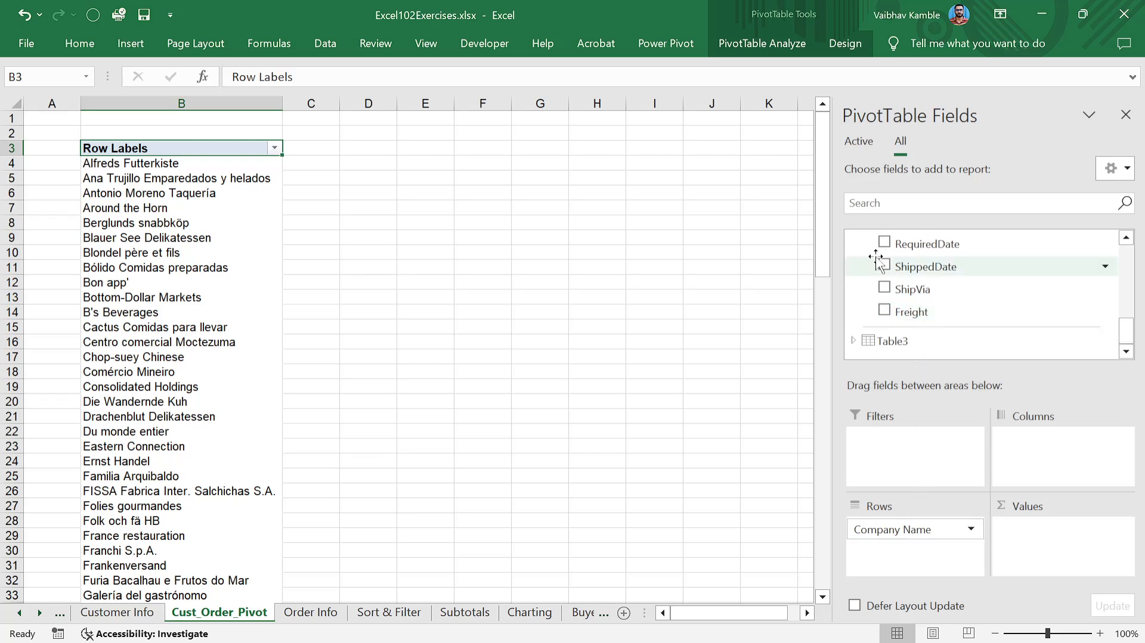
scroll(879, 265, "up", 6)
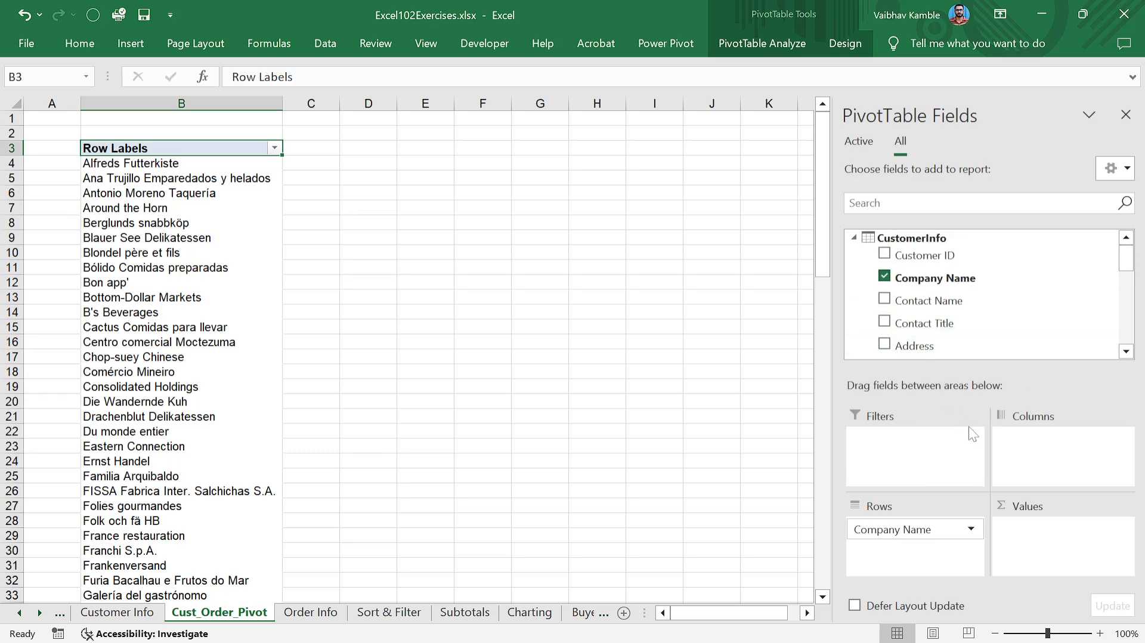
left_click_drag(923, 529, 716, 445)
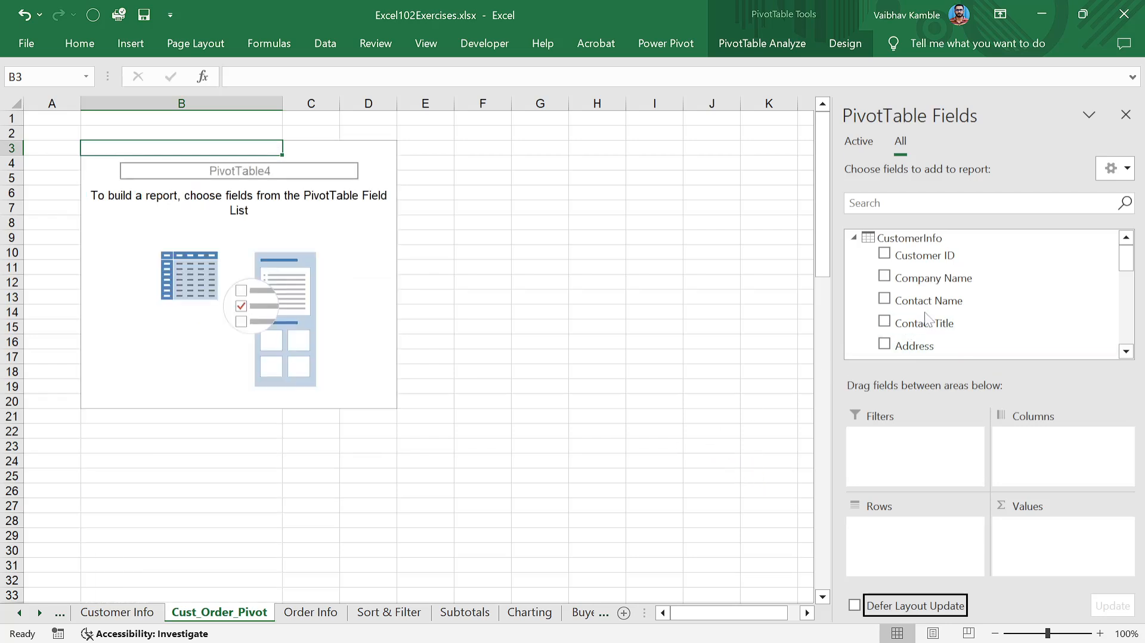
- Add the Customer ID field from CustomerInfo to the PivotTable's rows
scroll(918, 310, "down", 3)
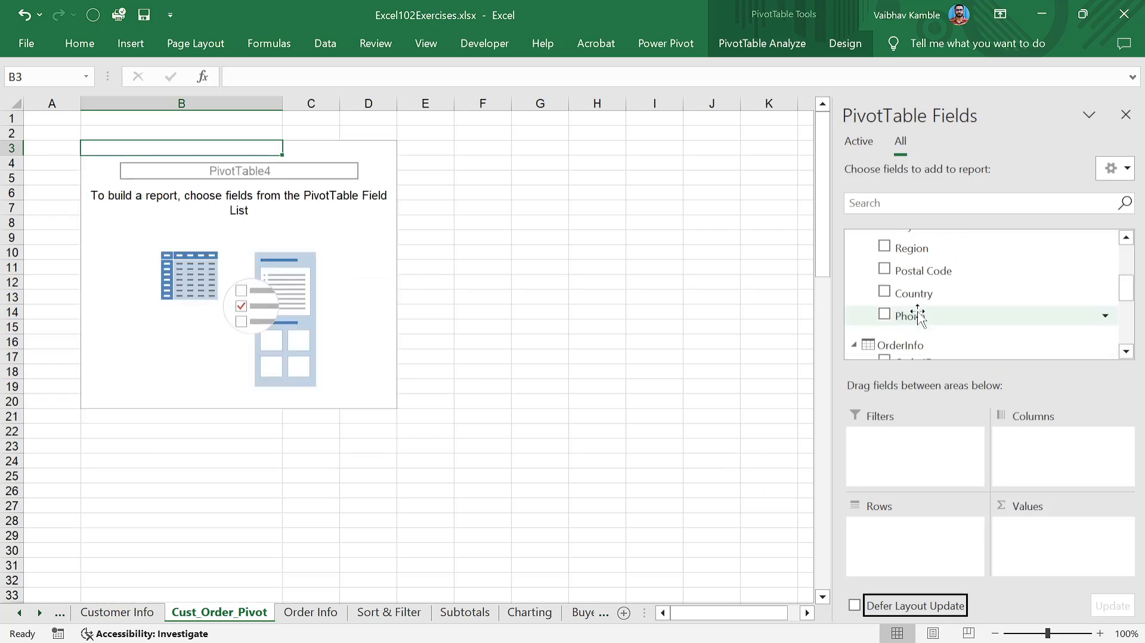
scroll(918, 315, "up", 5)
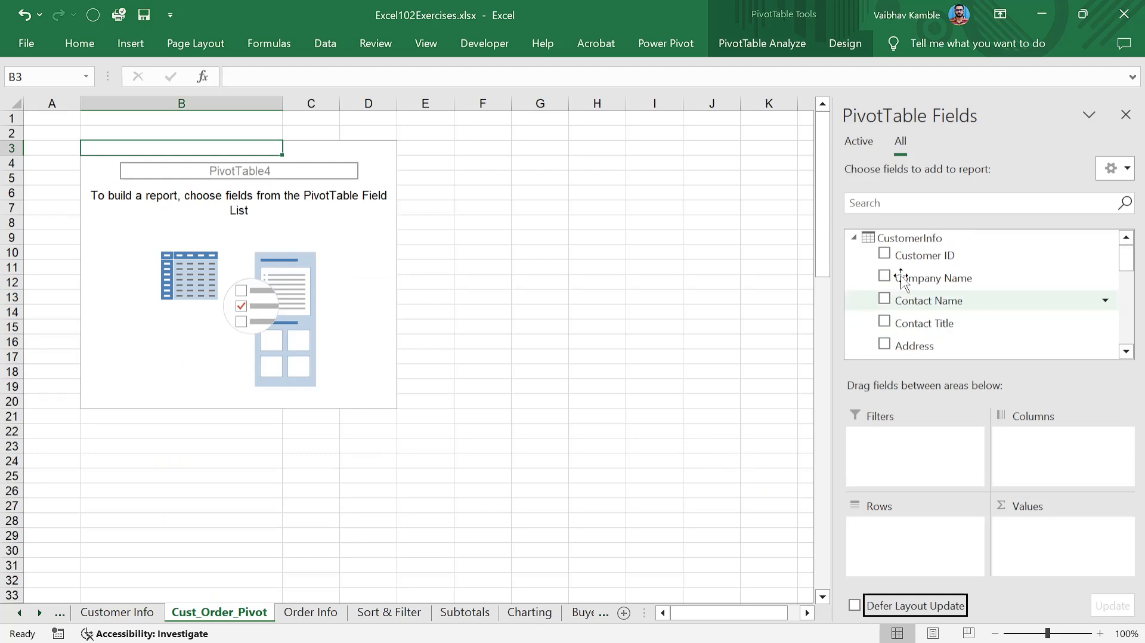
left_click_drag(907, 260, 912, 551)
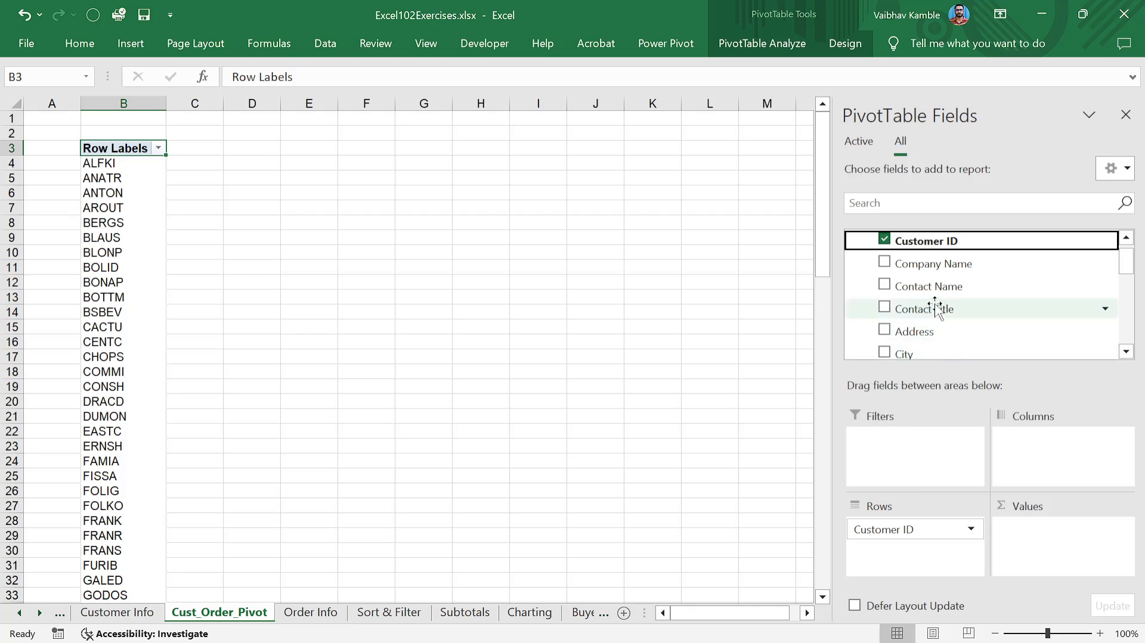
- Add the Freight field from OrderInfo to the PivotTable's values as a sum
scroll(934, 308, "down", 6)
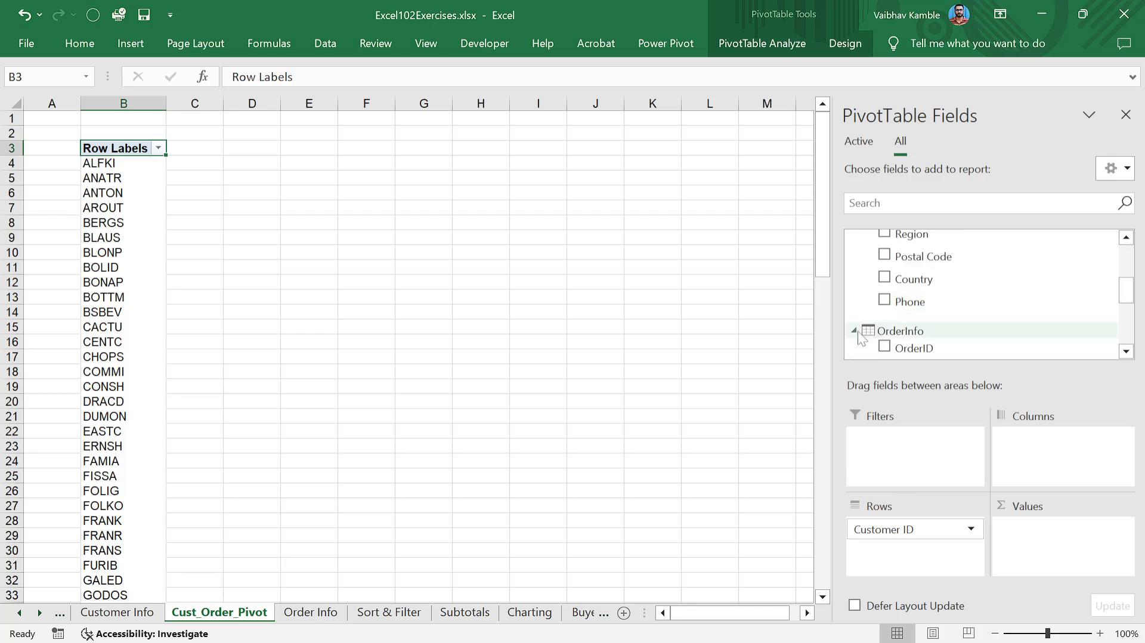
scroll(892, 330, "down", 1)
scroll(893, 327, "down", 1)
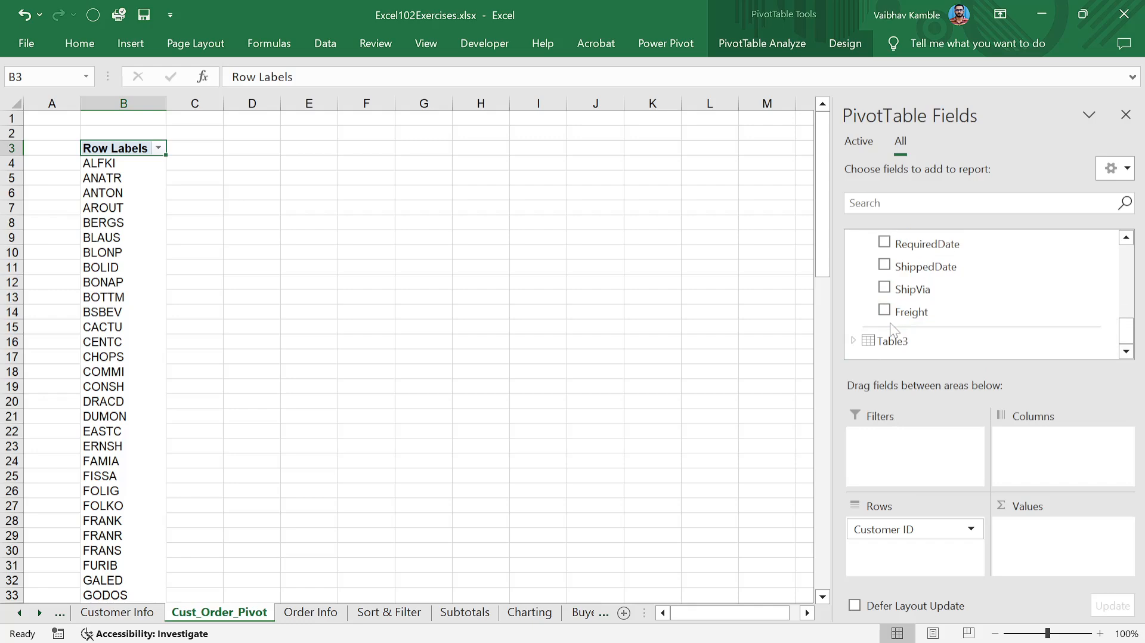
left_click_drag(900, 311, 1049, 542)
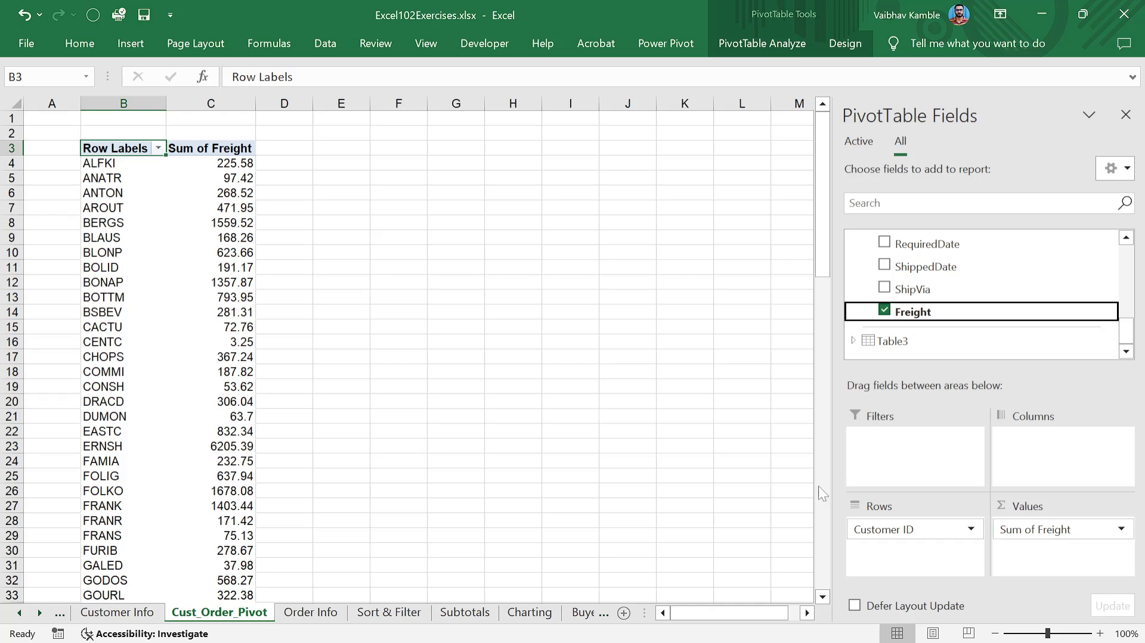
- Look through Table3's fields in the PivotTable field list, and collapse Table3, CustomerInfo and OrderInfo
left_click(855, 342)
scroll(882, 345, "down", 1)
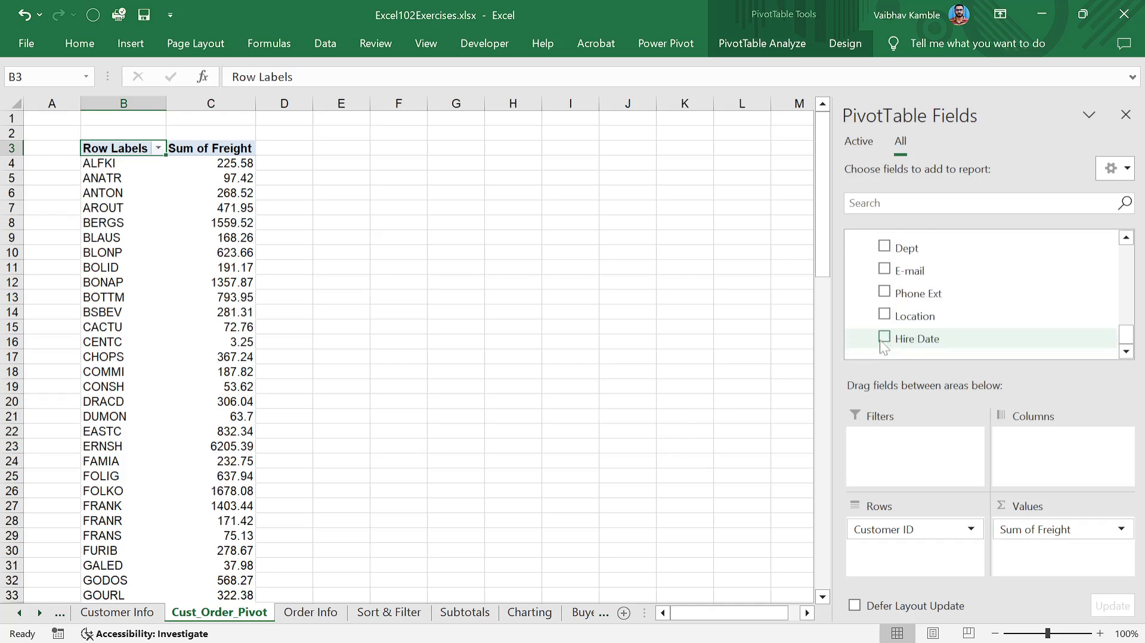
scroll(922, 341, "up", 3)
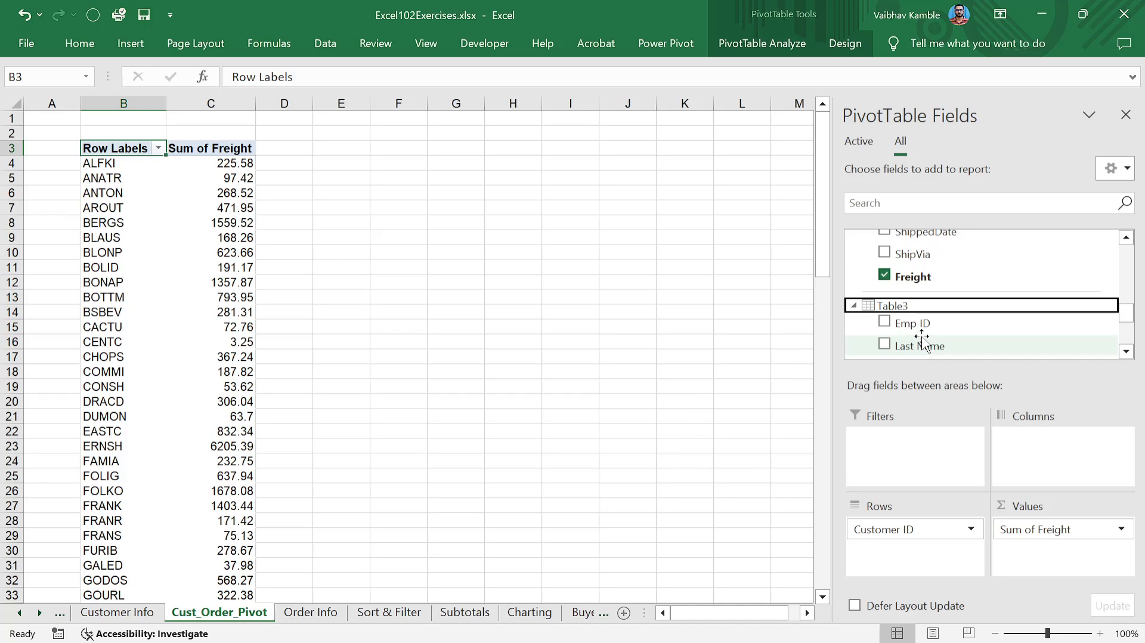
left_click(854, 305)
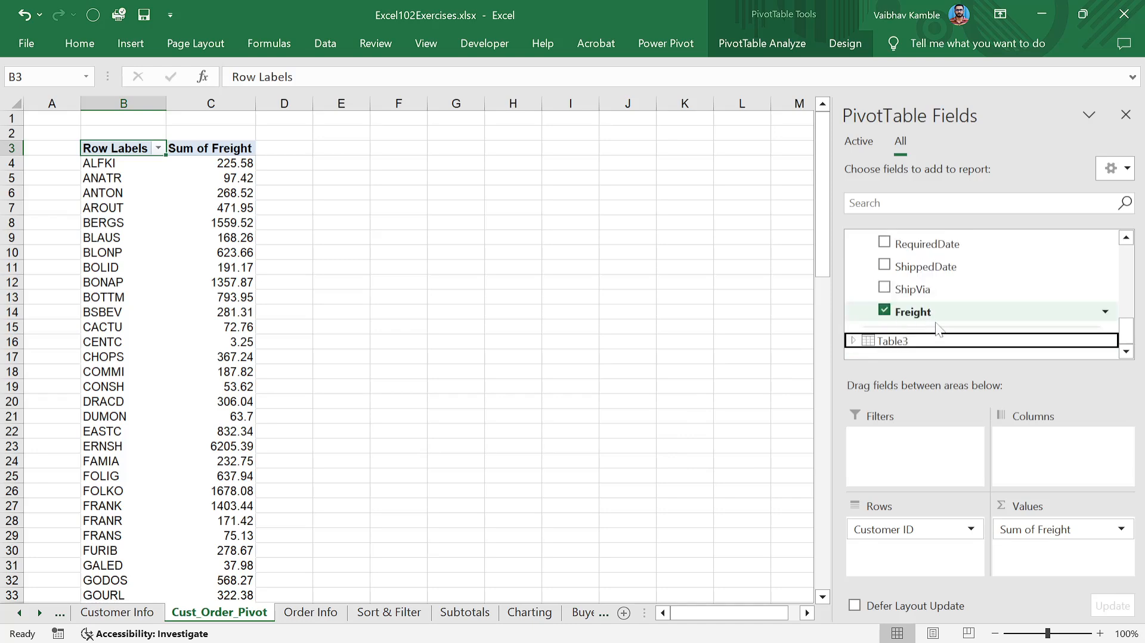
scroll(930, 316, "up", 5)
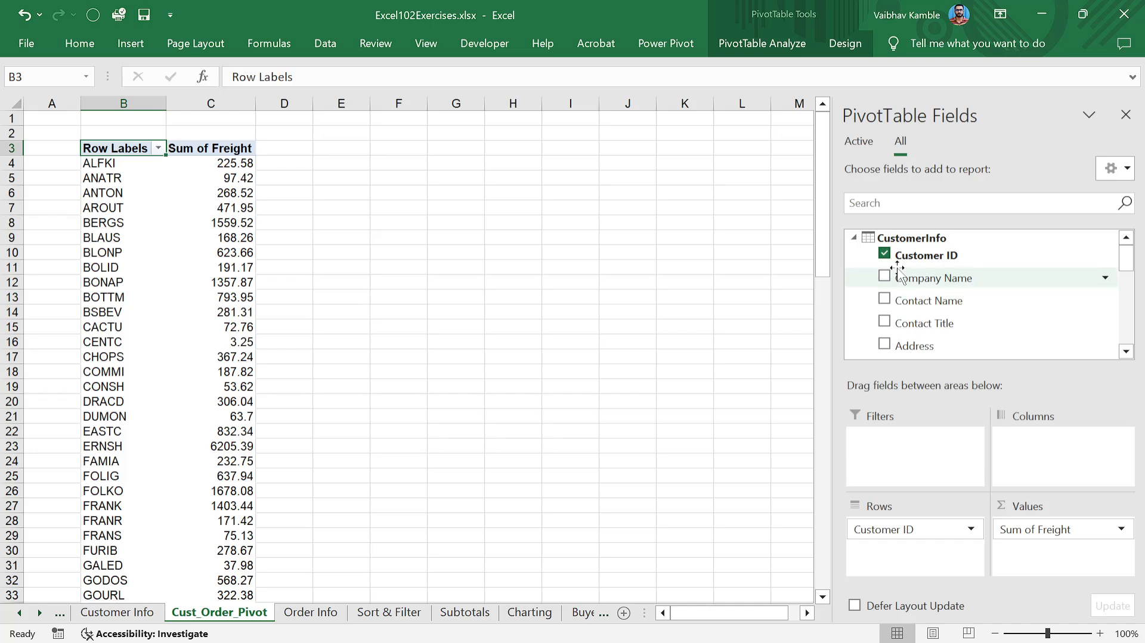
left_click(853, 238)
left_click(853, 264)
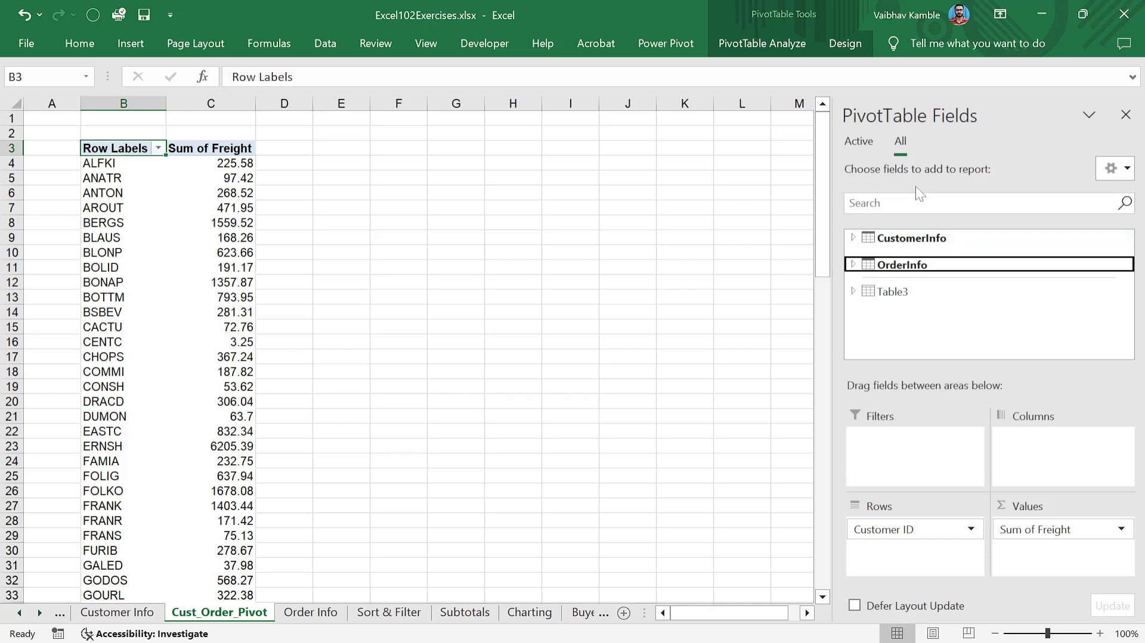
- Switch to the Power Pivot window to view the CustomerInfo table, and return to the Excel workbook
key("alt+Tab")
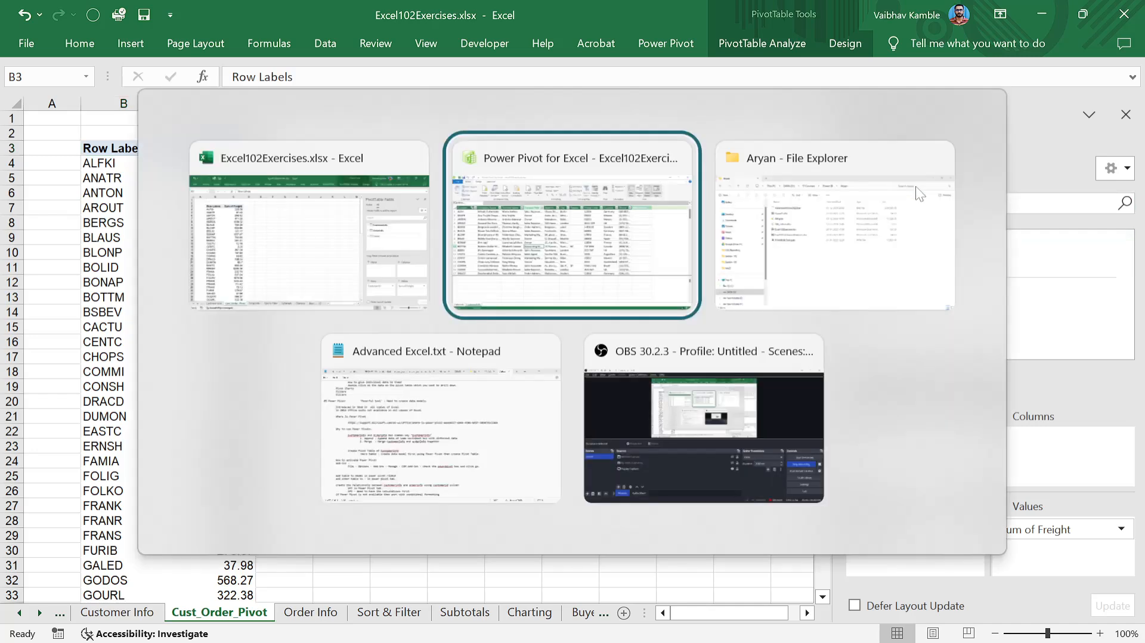
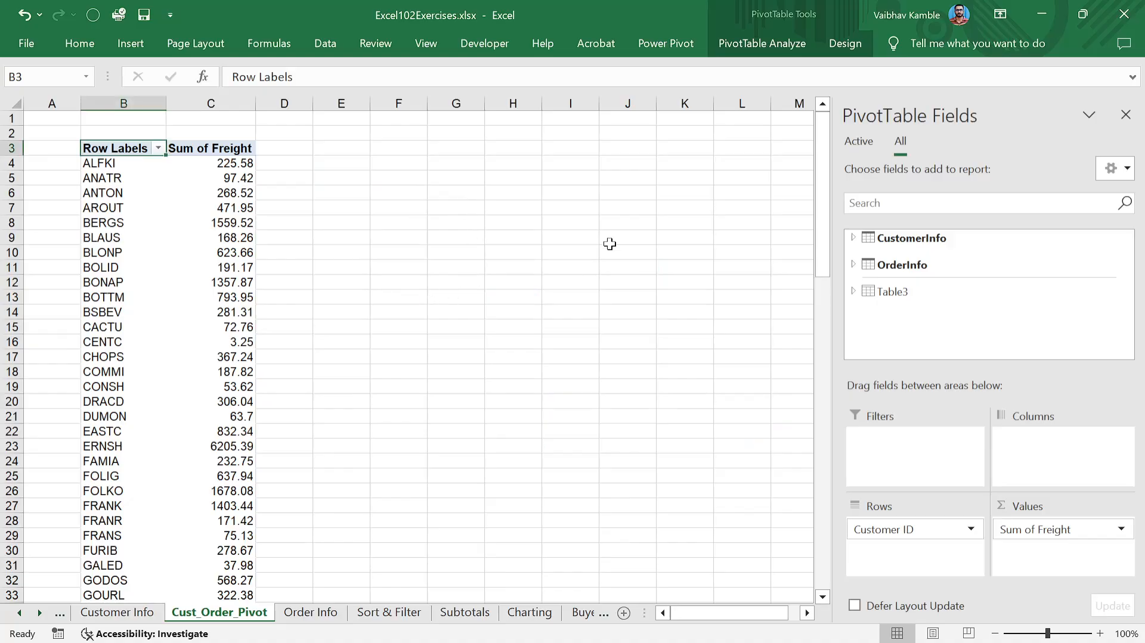
key("alt+Tab")
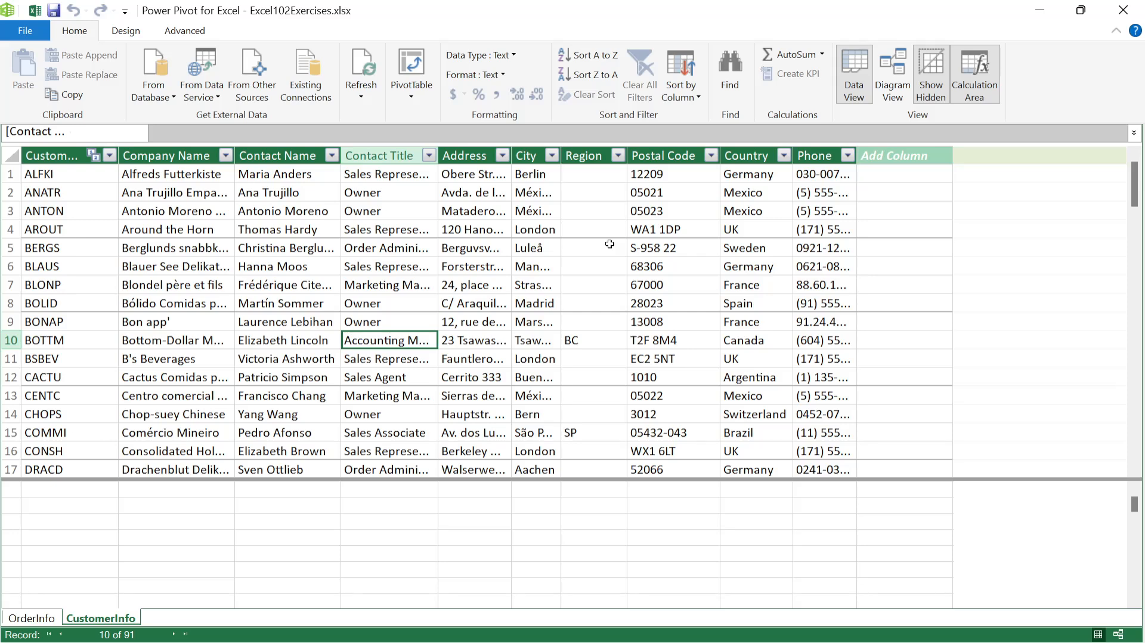
key("alt+Tab")
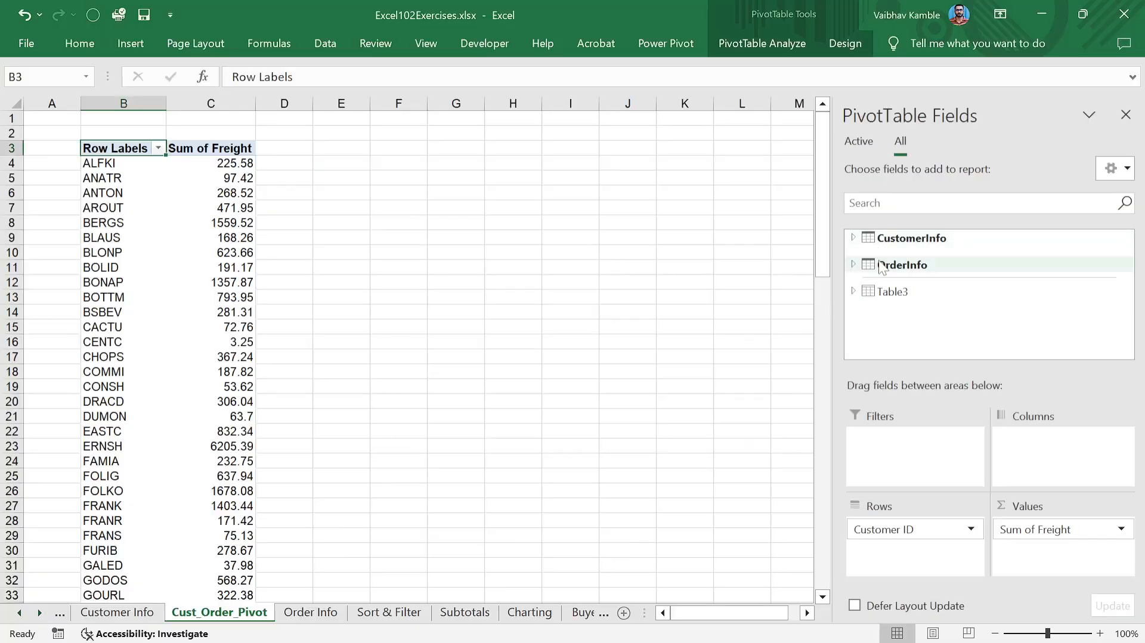
- Compare the source data on the Order Info and Customer Info worksheets with the freight sums per customer on Cust_Order_Pivot
left_click(308, 612)
left_click(664, 294)
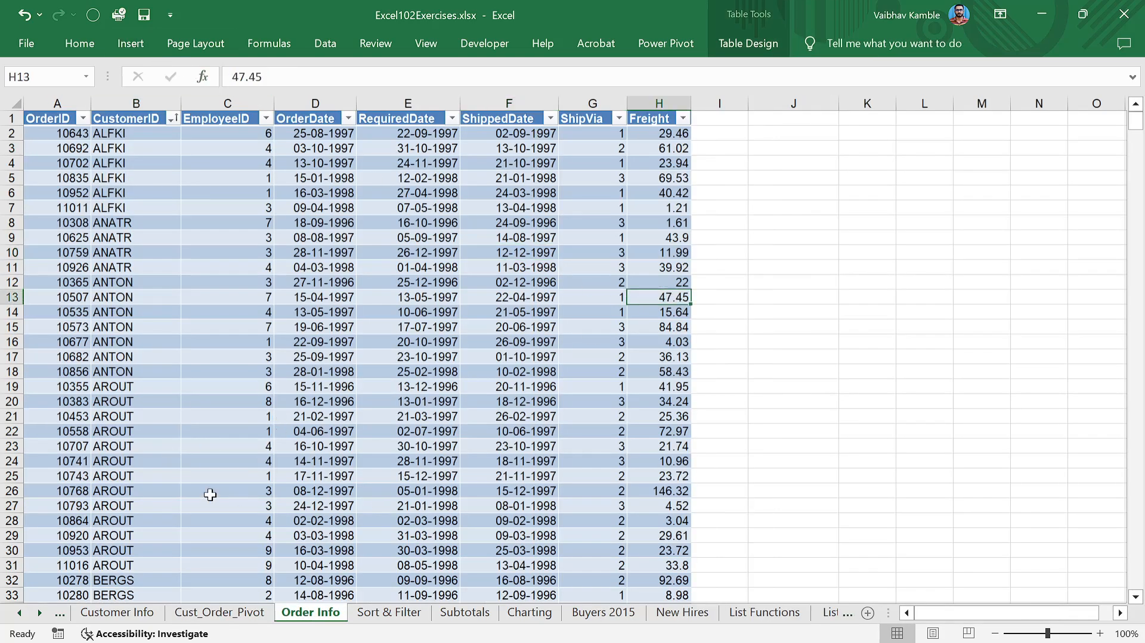
left_click(214, 612)
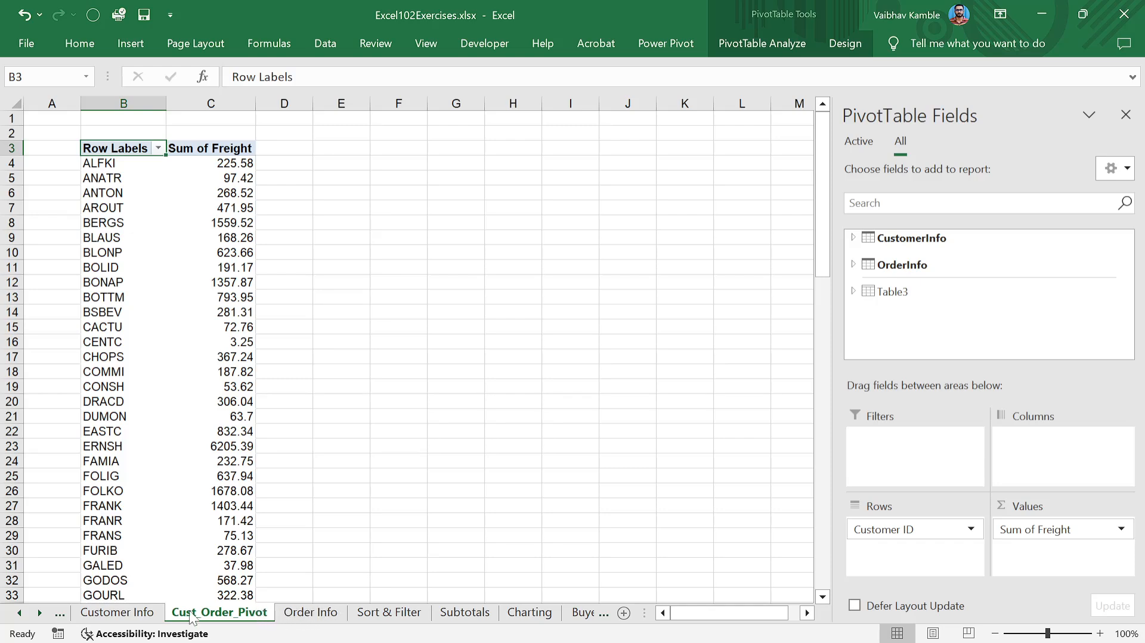
left_click(142, 612)
left_click(271, 544)
left_click(220, 613)
left_click(285, 460)
left_click(447, 299)
scroll(358, 357, "down", 12)
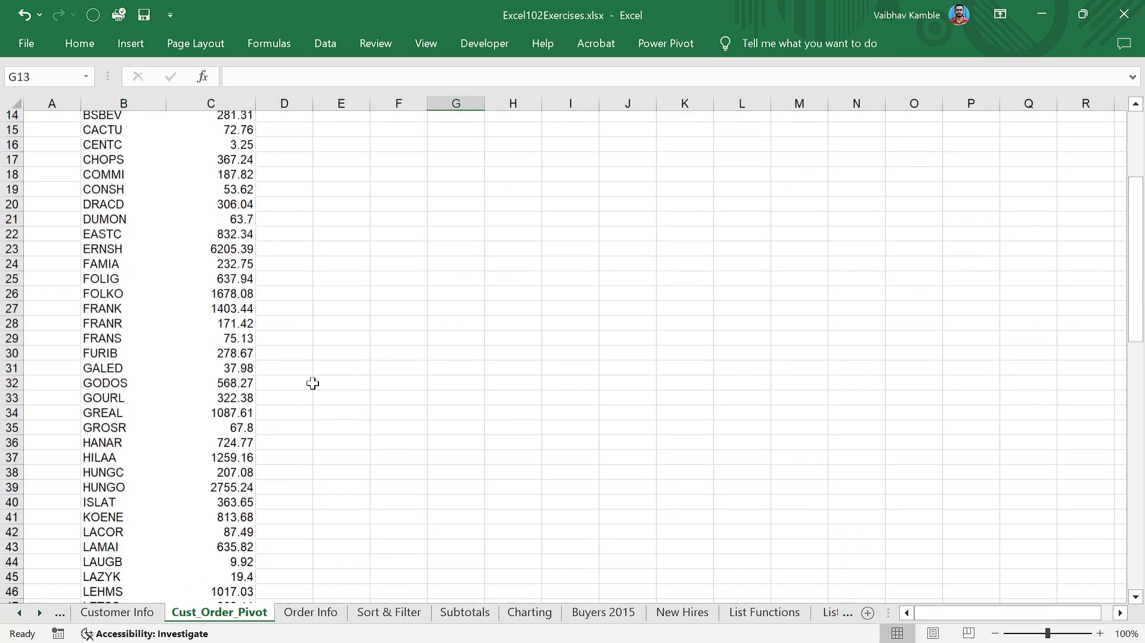
scroll(302, 410, "up", 12)
left_click(184, 166)
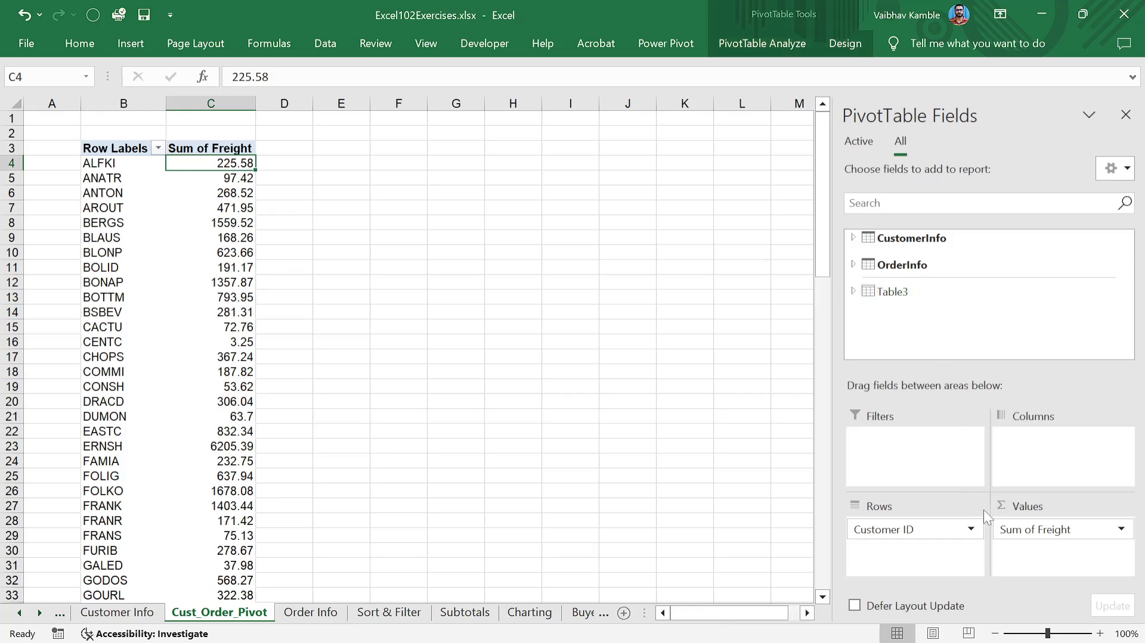
- Check the CustomerInfo fields and add the ShipVia field from OrderInfo to the PivotTable's columns
left_click(853, 239)
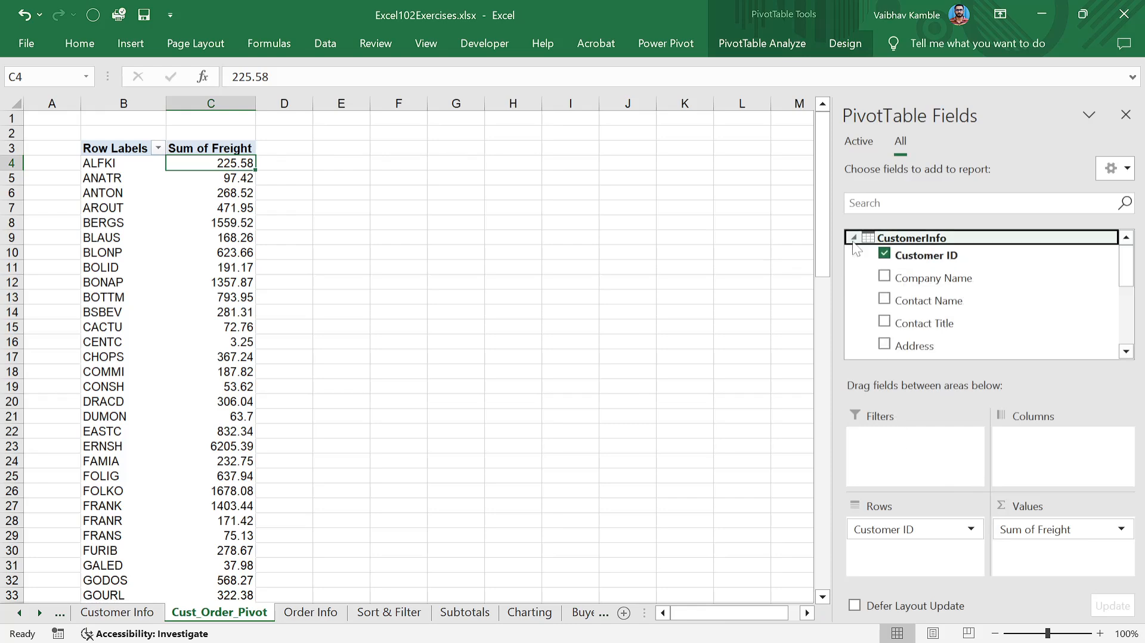
scroll(906, 326, "down", 1)
scroll(906, 327, "up", 1)
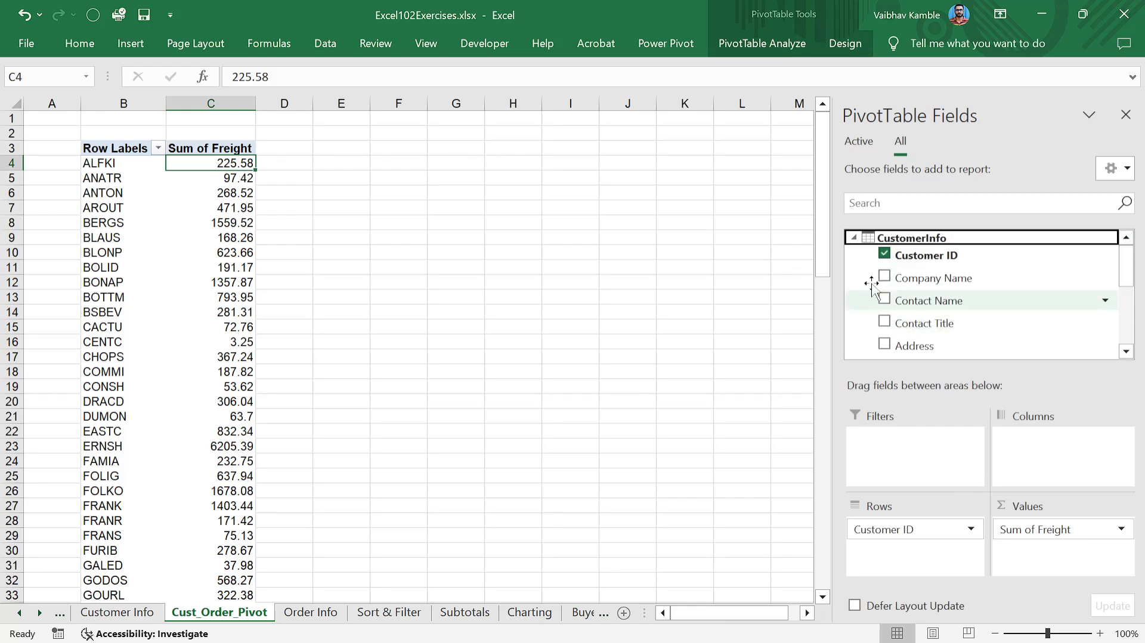
left_click(852, 237)
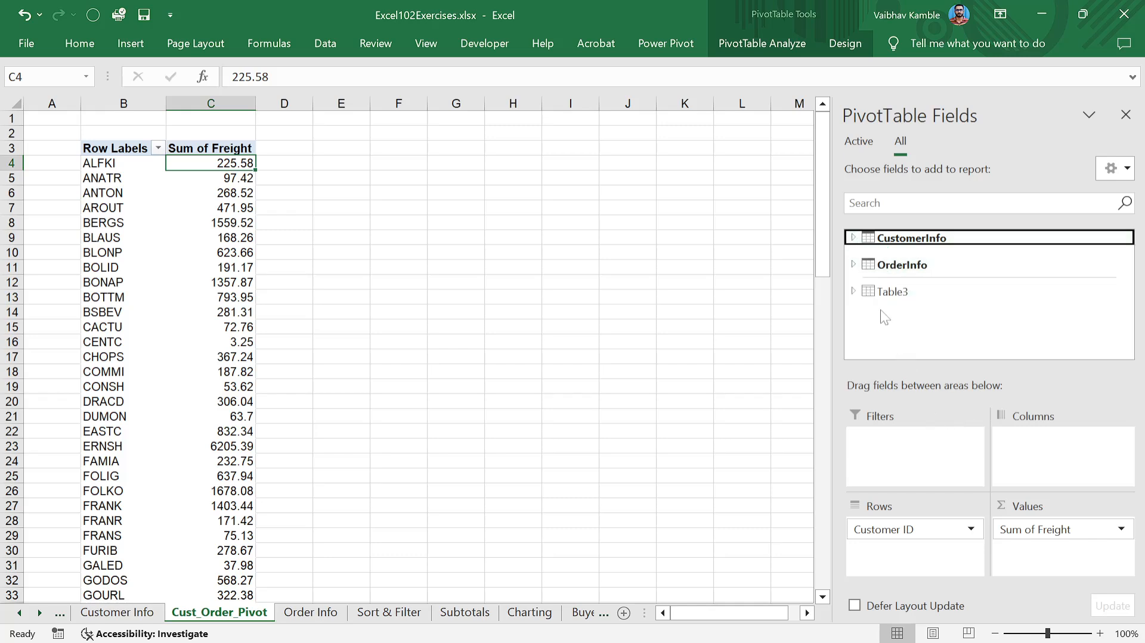
left_click(853, 264)
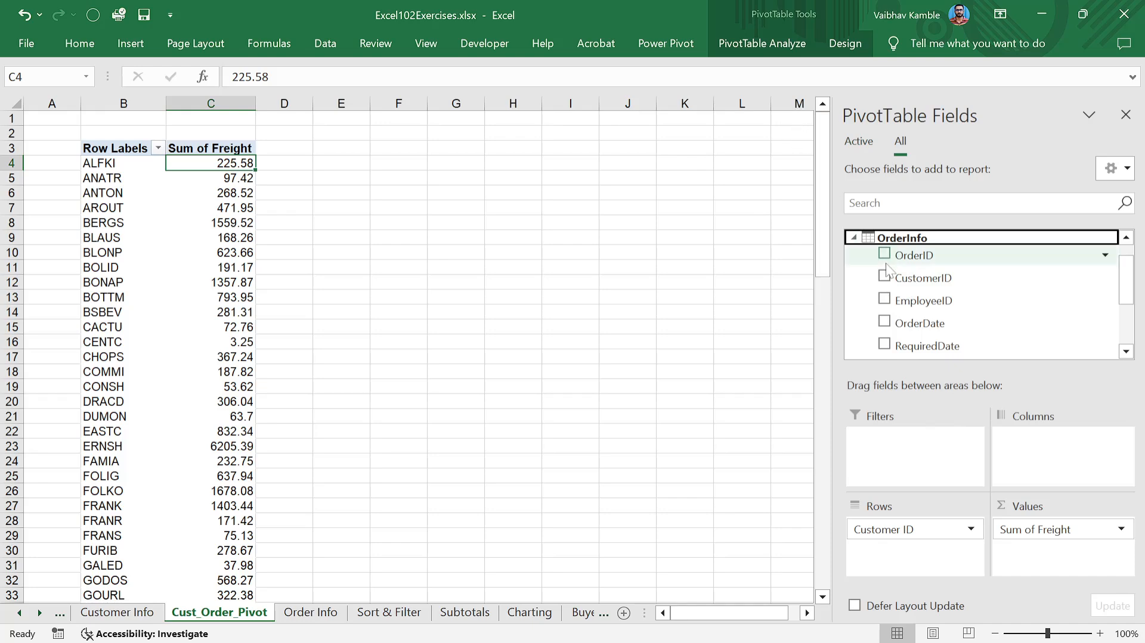
scroll(928, 337, "down", 1)
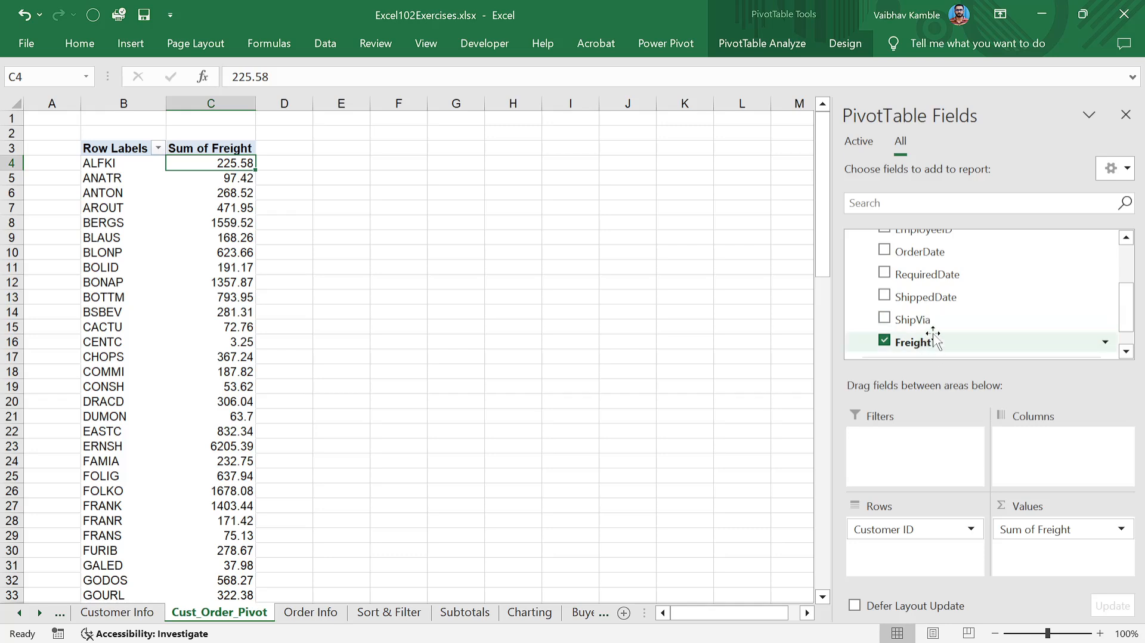
left_click_drag(938, 323, 1016, 456)
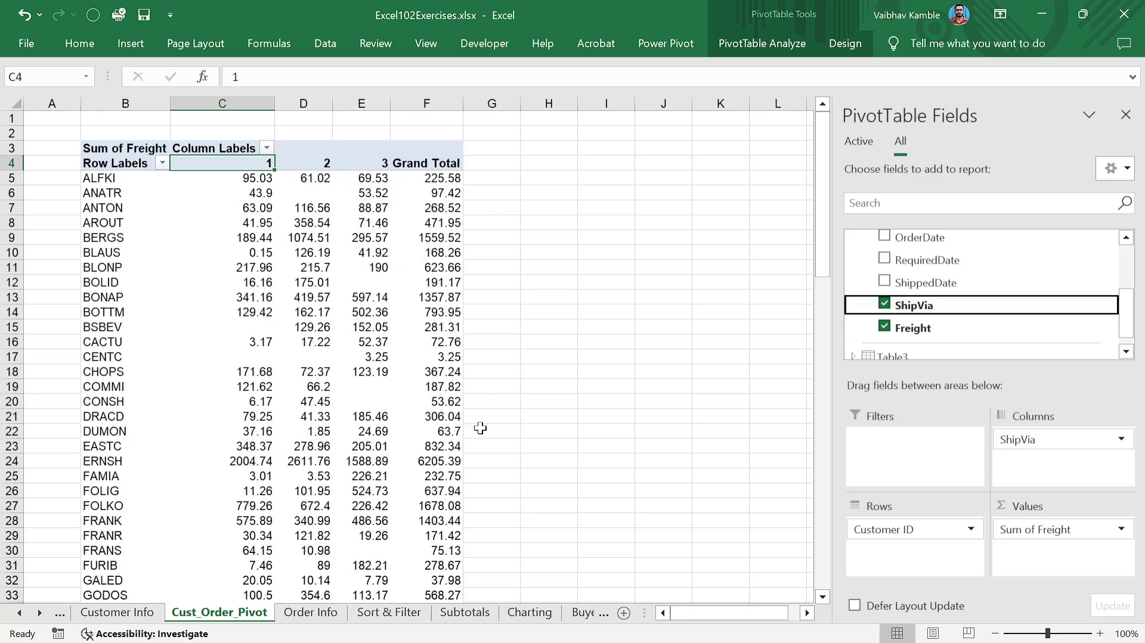
- Examine the ShipVia column and its filter values in the order table on the Order Info sheet
scroll(946, 328, "up", 3)
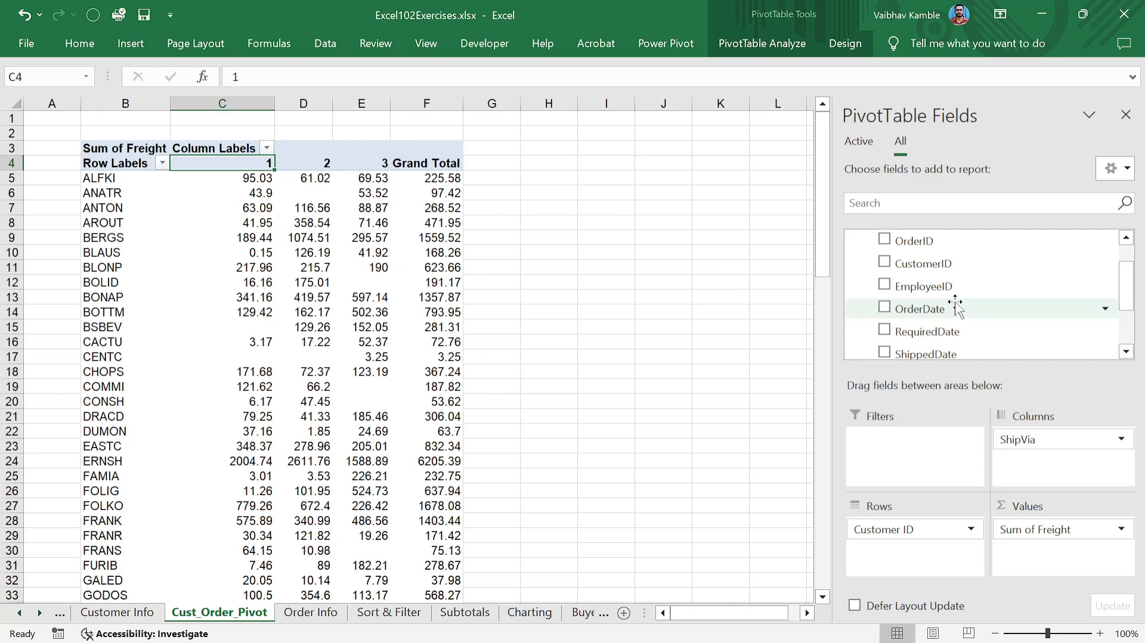
left_click(310, 612)
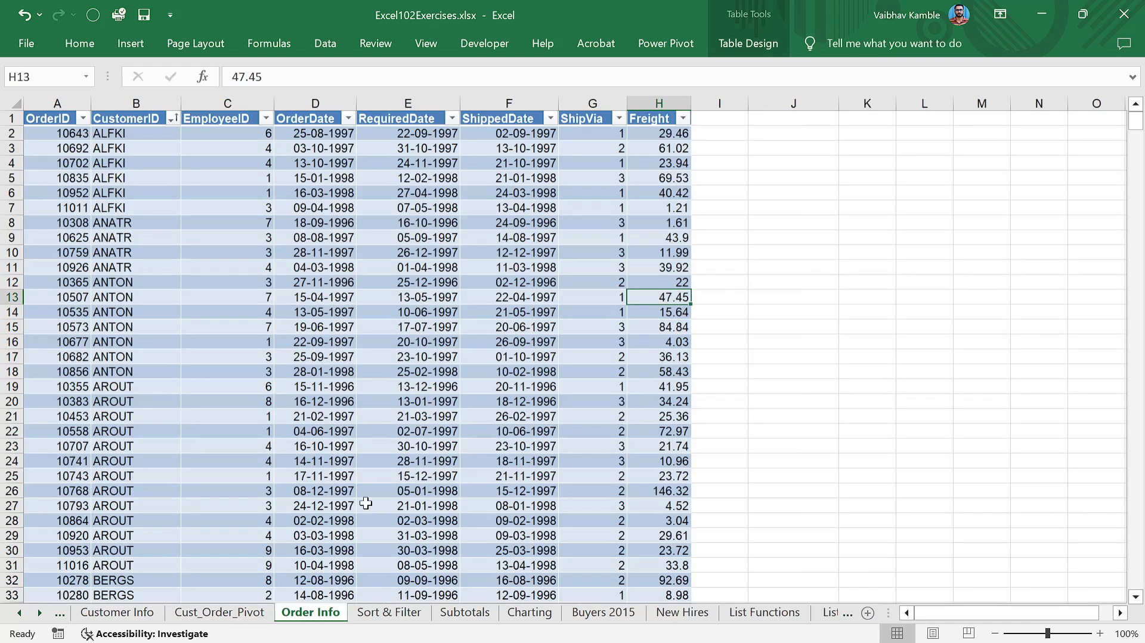
left_click(408, 296)
left_click(509, 192)
left_click(591, 162)
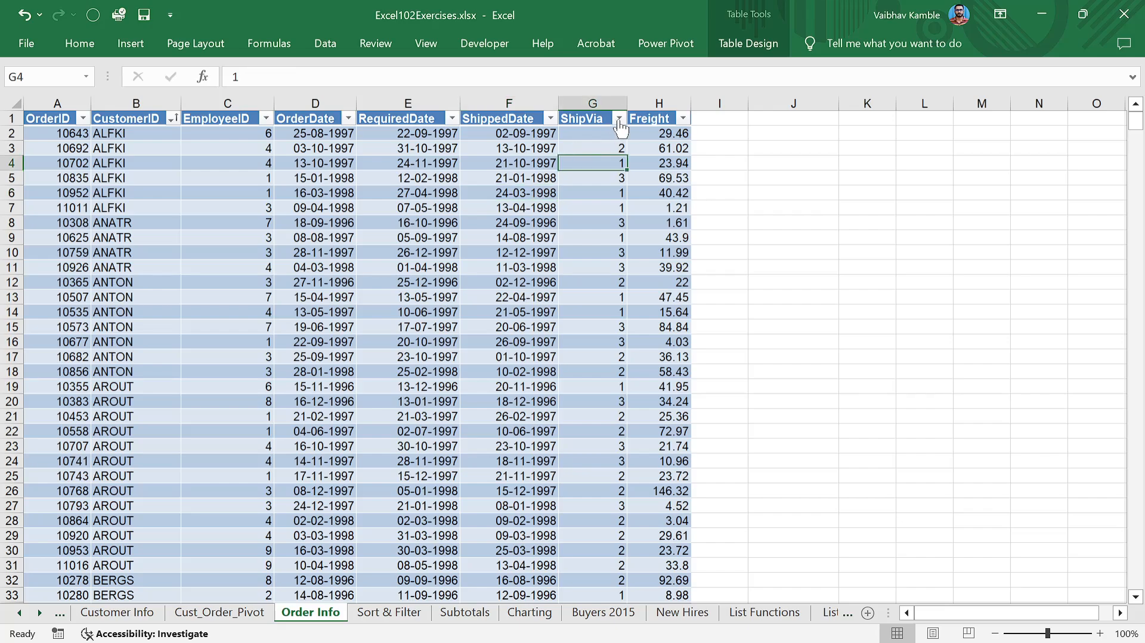
scroll(608, 335, "down", 20)
scroll(608, 336, "down", 8)
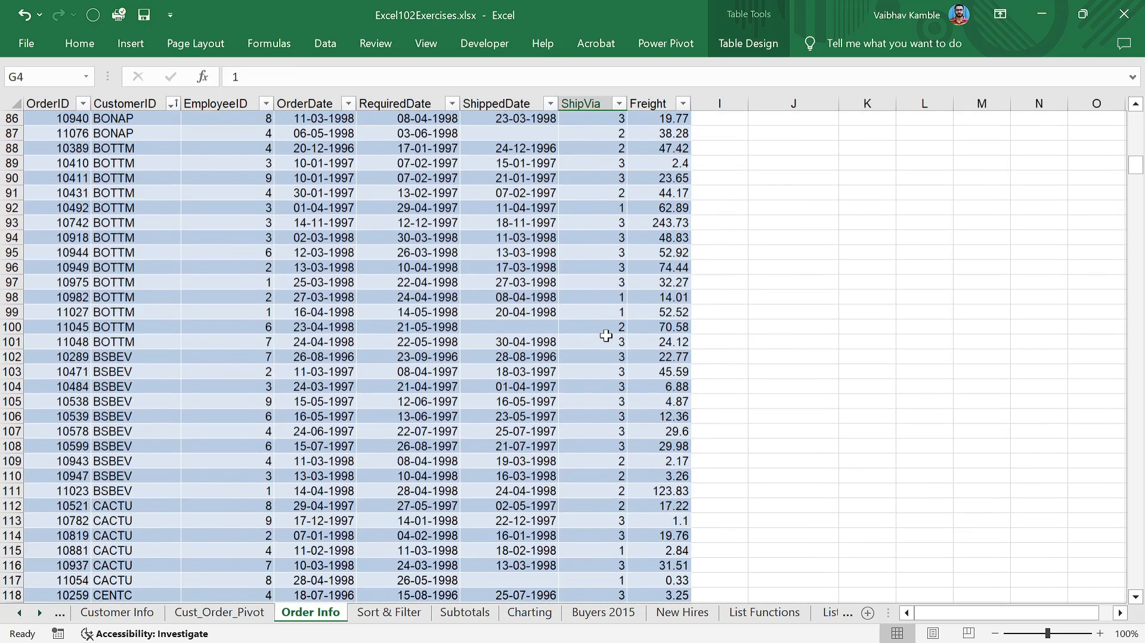
scroll(608, 334, "up", 20)
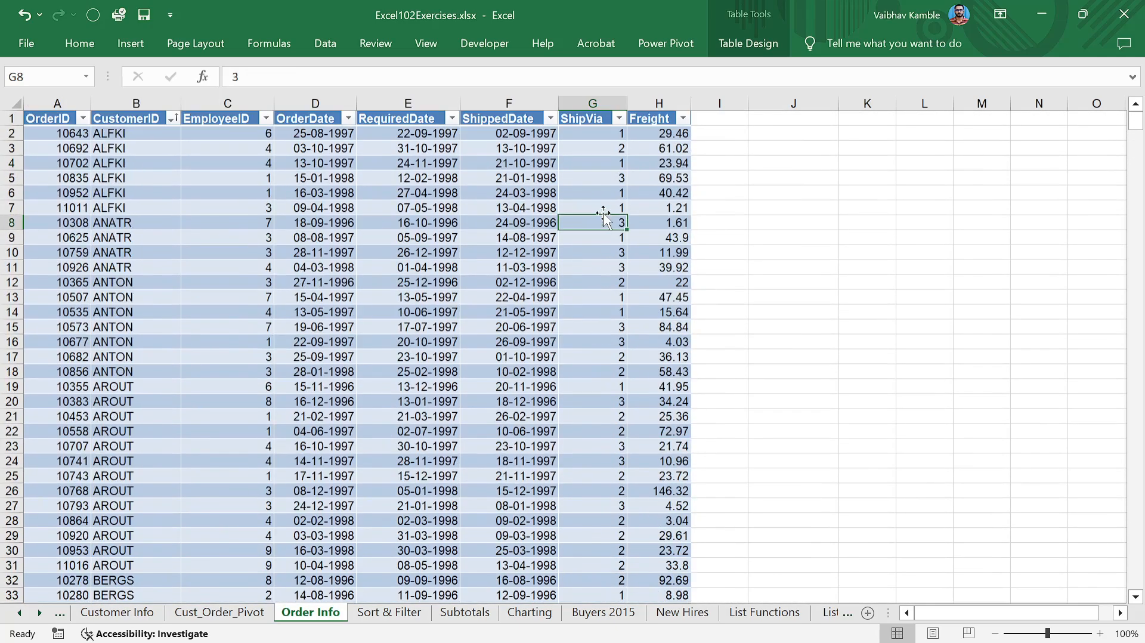
left_click(619, 118)
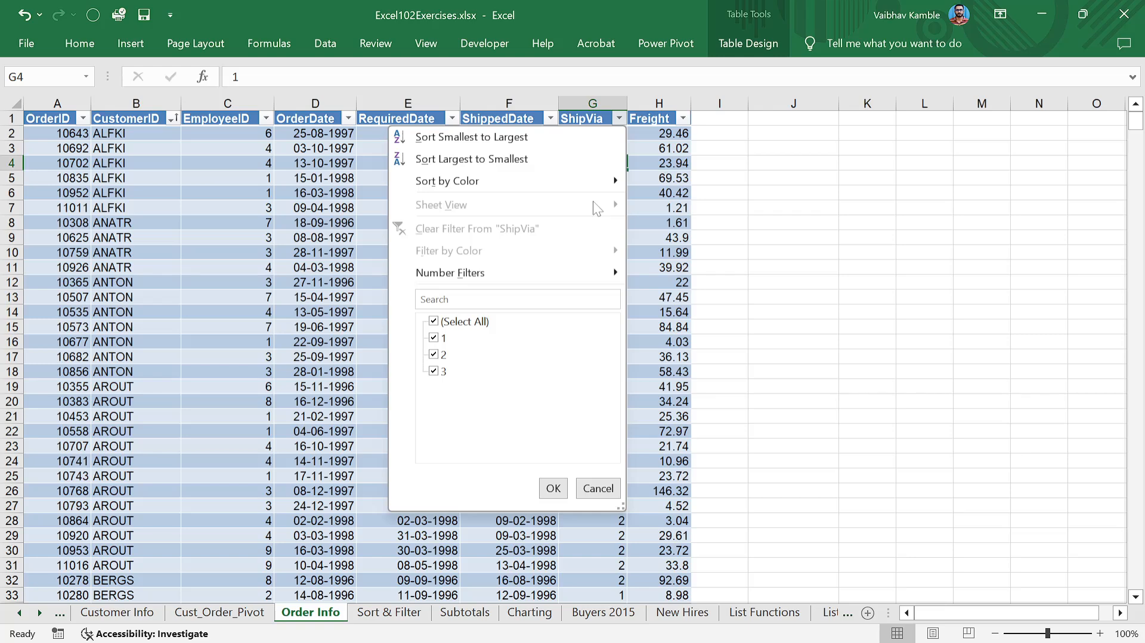
left_click(651, 201)
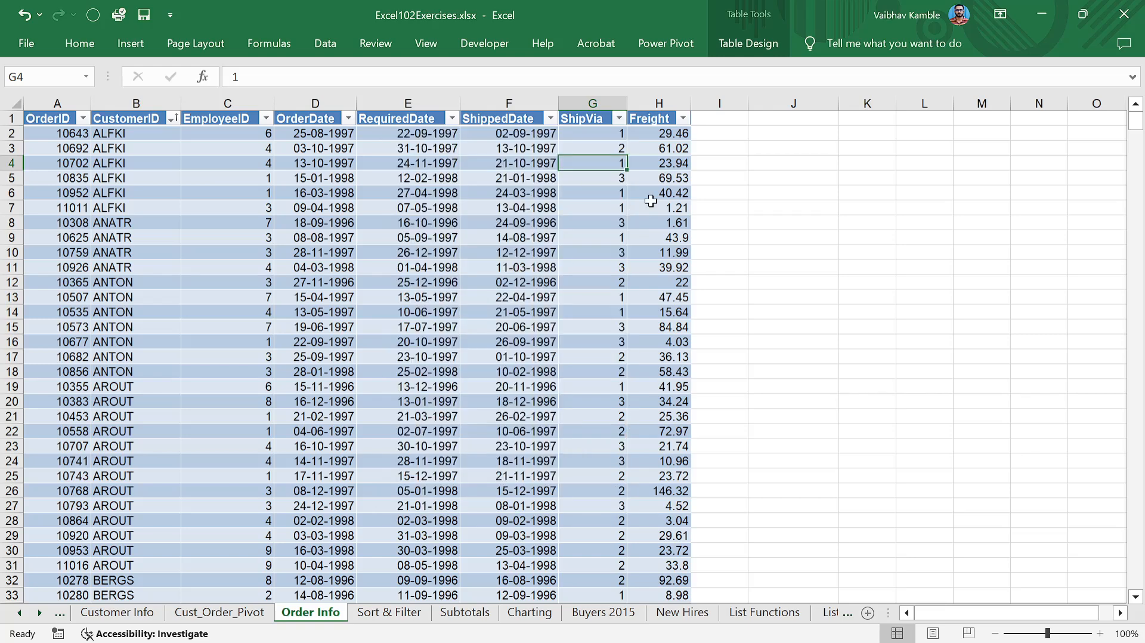
- Return to the Cust_Order_Pivot sheet and examine the ShipVia column headings 1, 2 and 3 of the pivot table
left_click(241, 612)
left_click(520, 266)
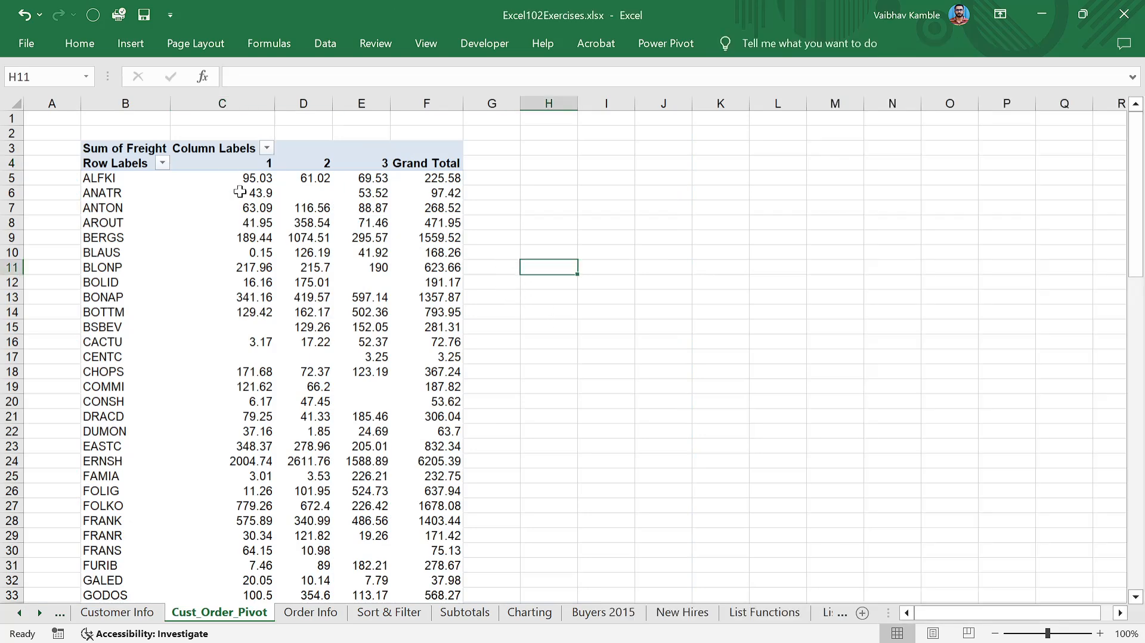
left_click(235, 156)
left_click(250, 163)
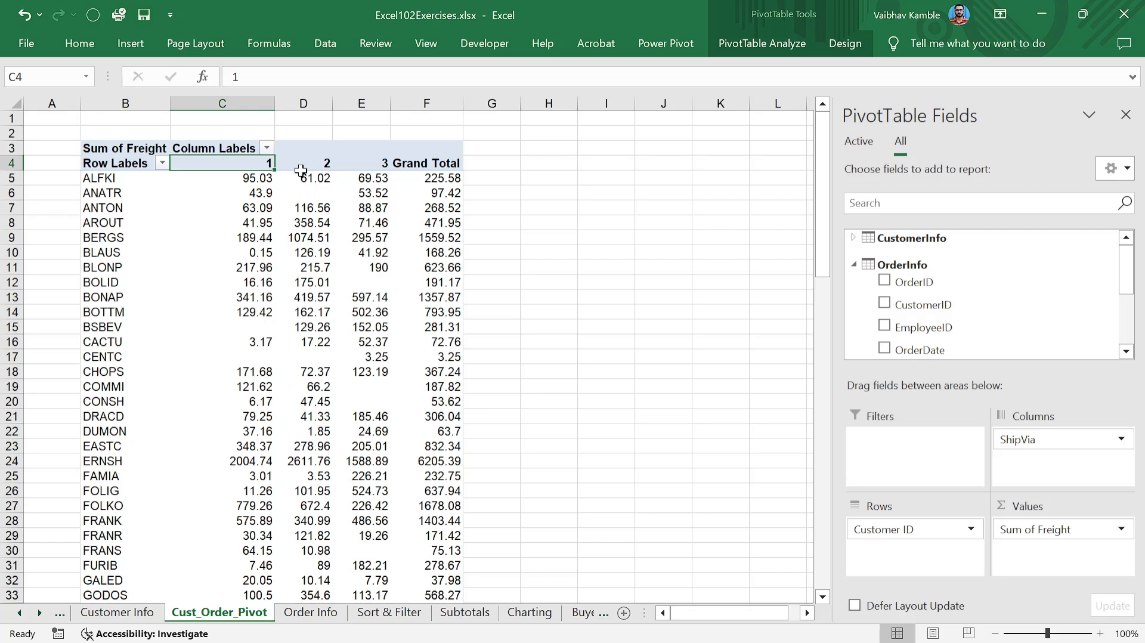
left_click(322, 163, "ctrl")
left_click(343, 163, "ctrl")
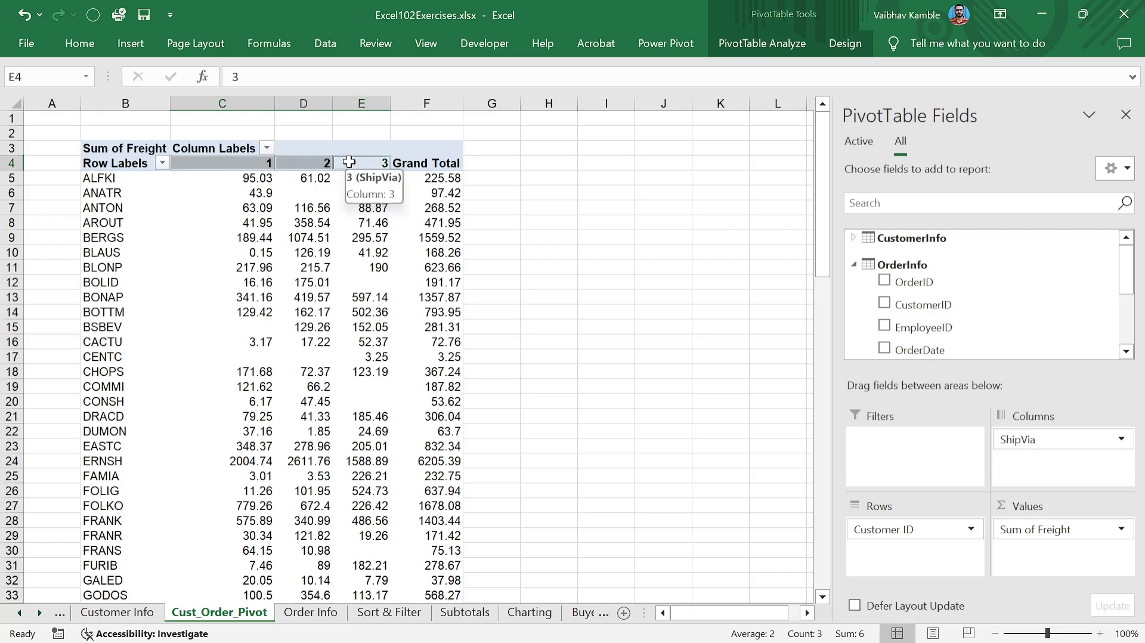
left_click(346, 163)
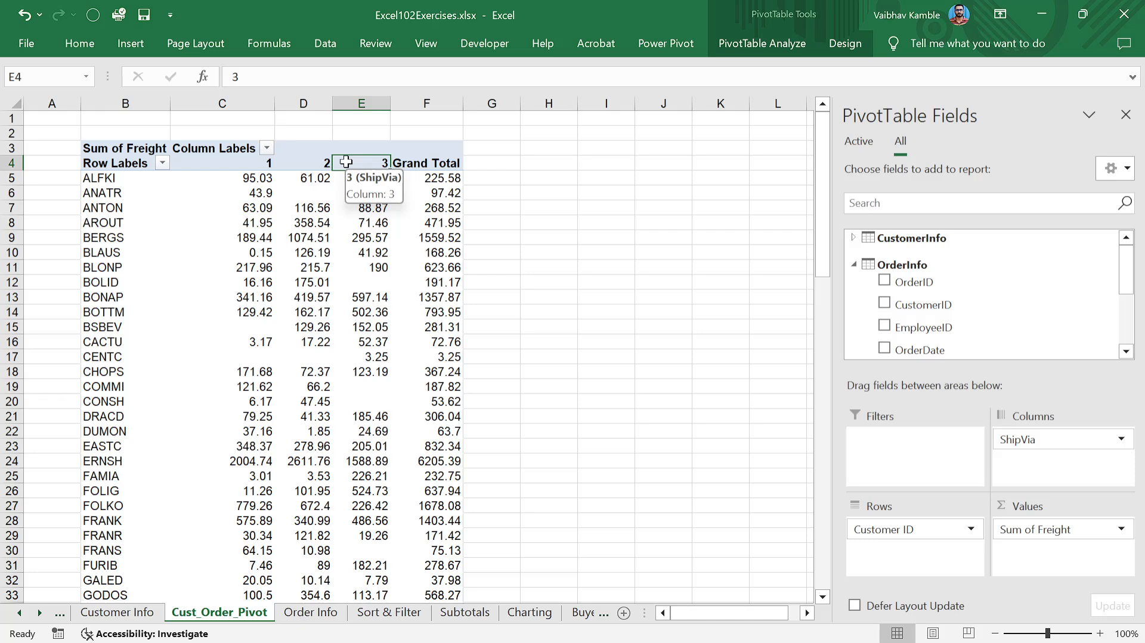
left_click(302, 207)
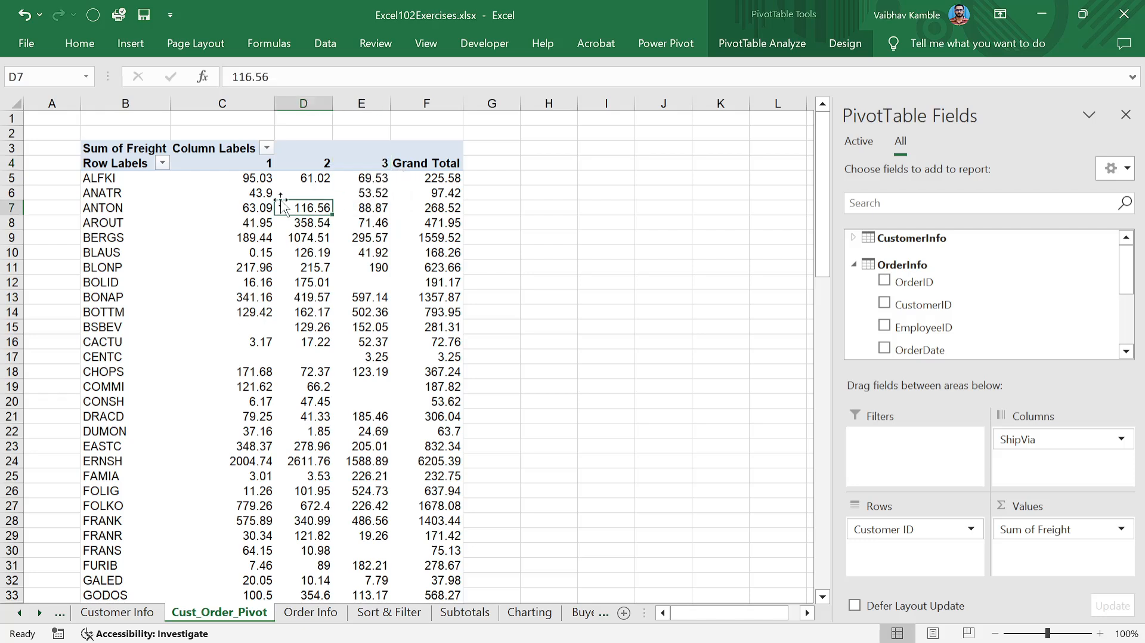
- Examine customer ALFKI's freight sums for each ShipVia value and look through the remaining customer rows
left_click(124, 179)
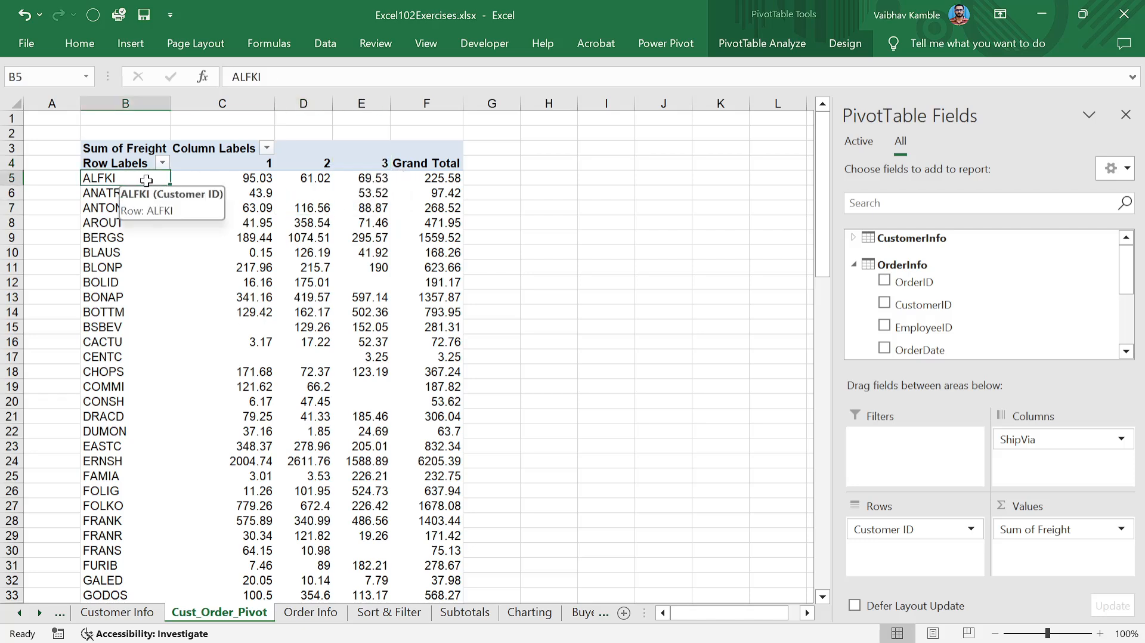
left_click(227, 178)
left_click(306, 179)
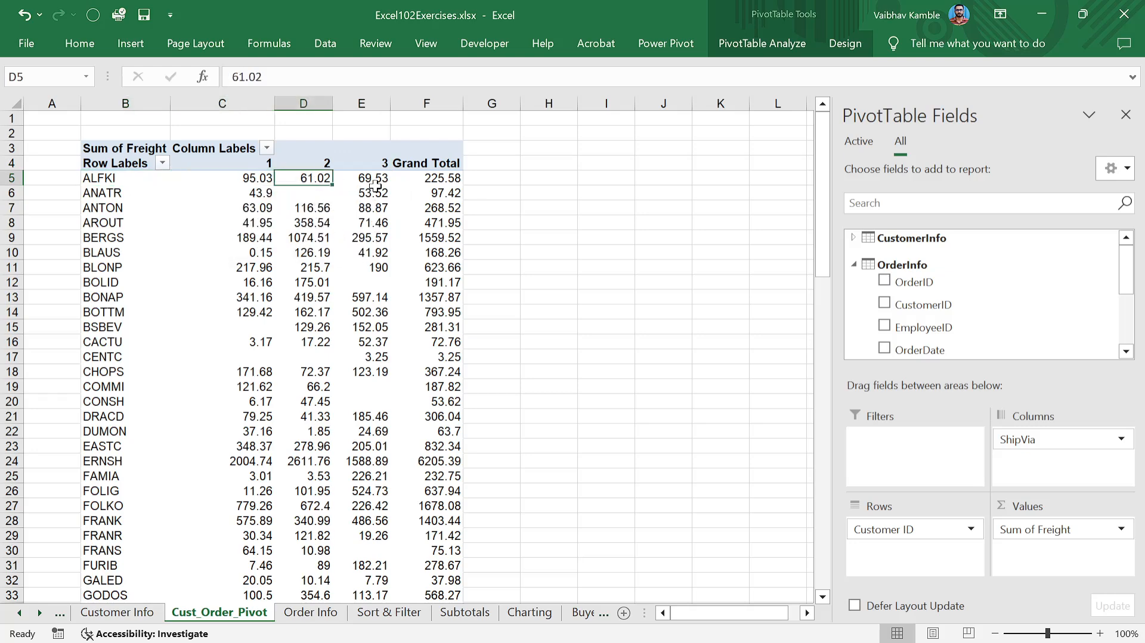
left_click(374, 190)
left_click(373, 178)
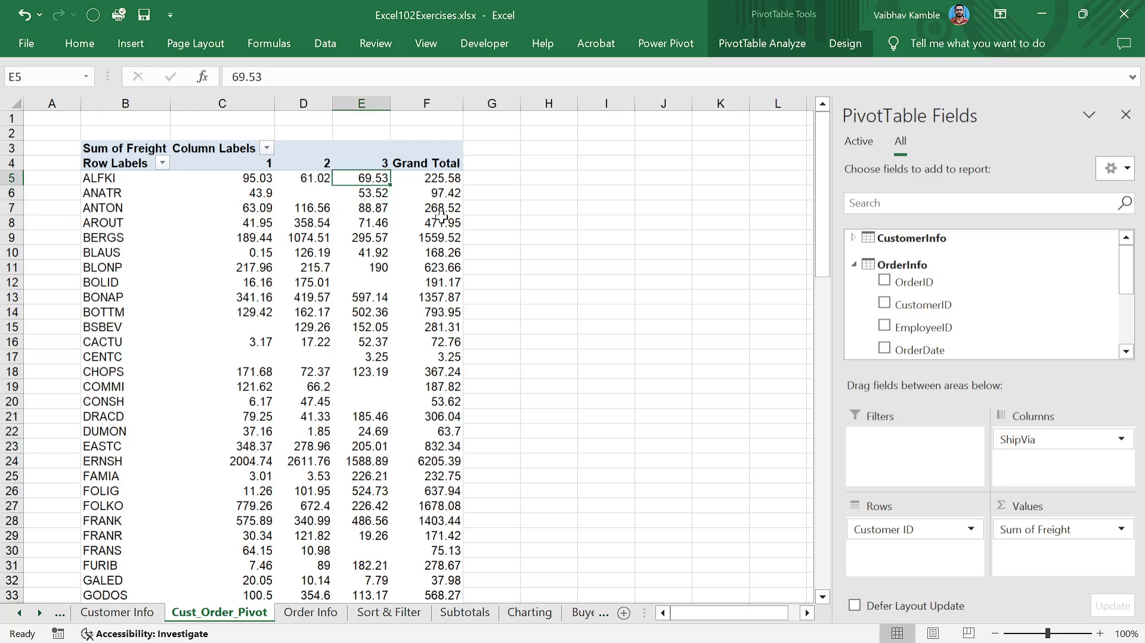
scroll(512, 357, "down", 8)
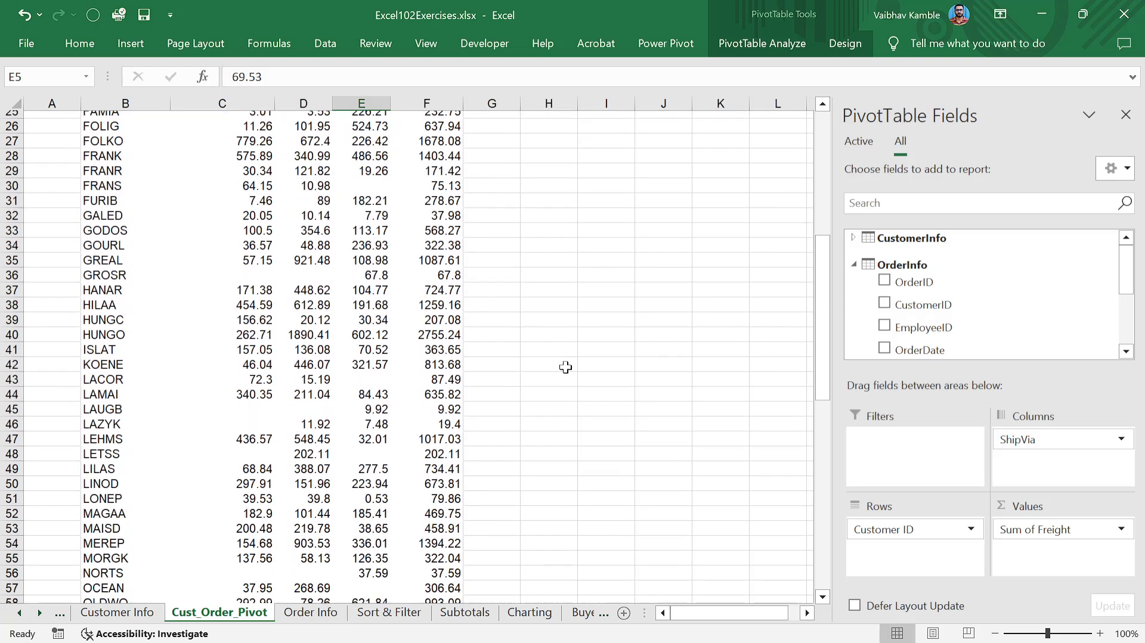
scroll(565, 367, "up", 8)
- Collapse the OrderInfo fields in the PivotTable field list, check the CustomerInfo fields and collapse them too
left_click(853, 264)
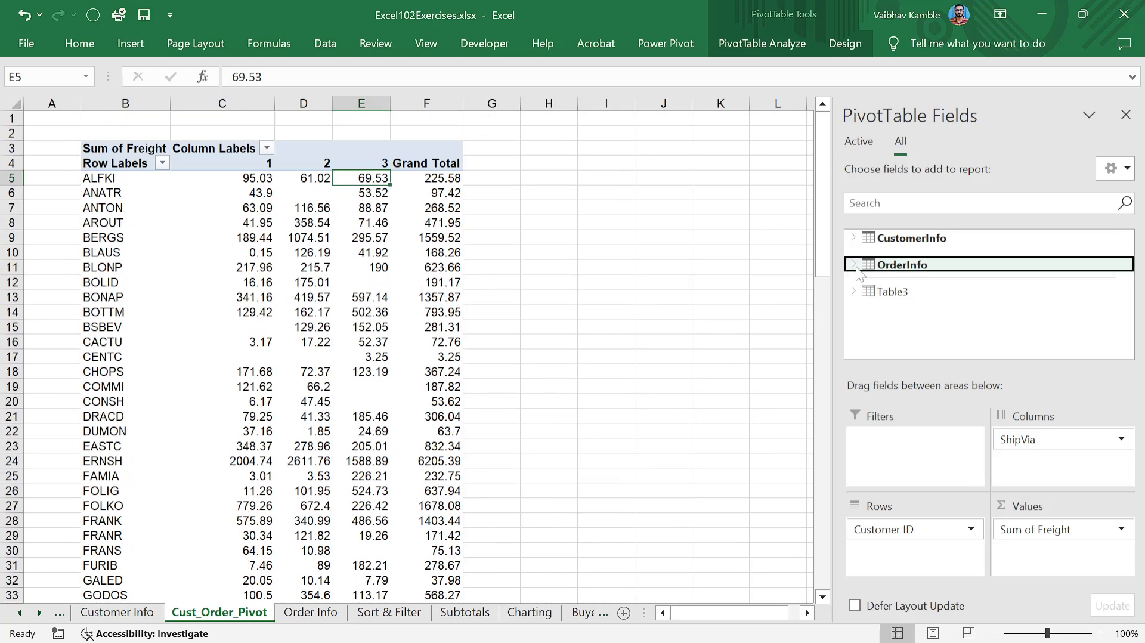
left_click(853, 237)
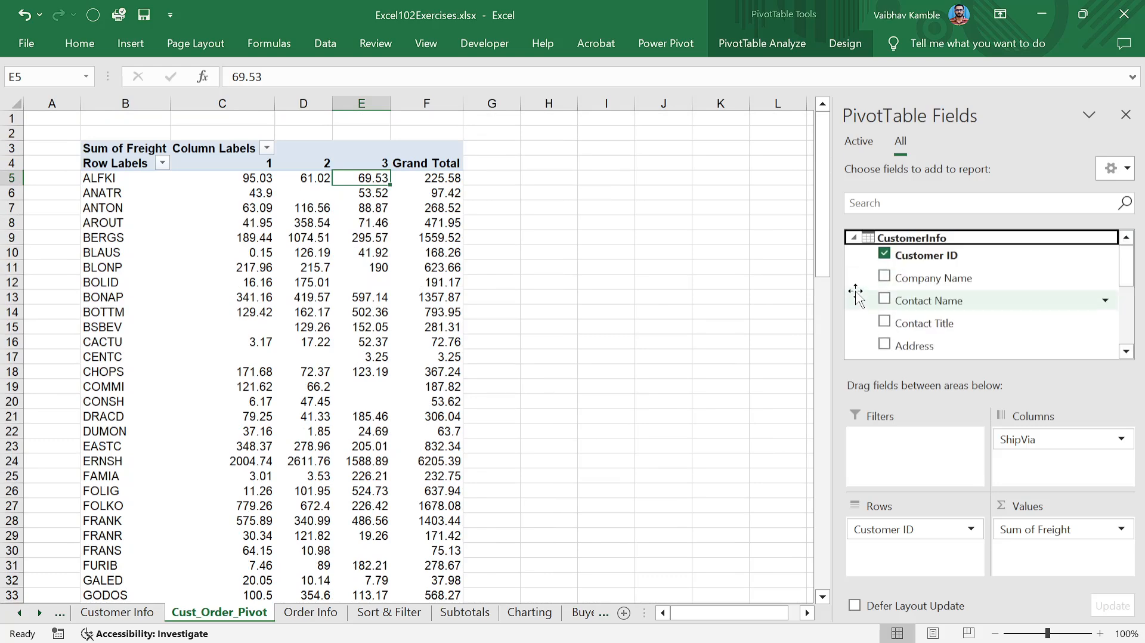
left_click(853, 237)
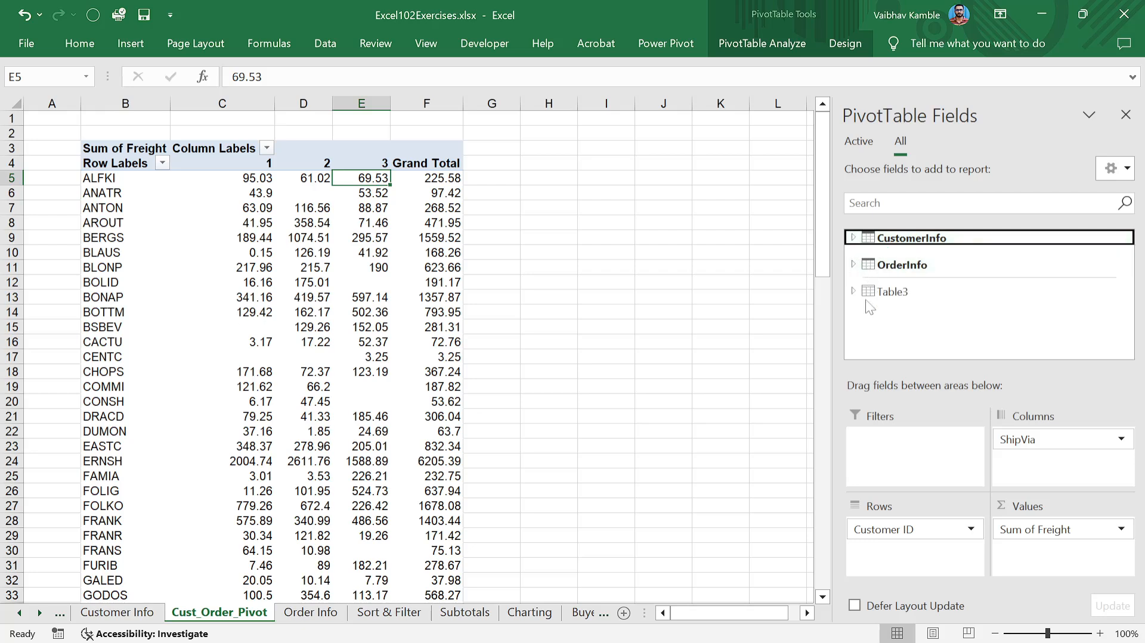
- Switch to the Power Pivot window and examine the Contact Title and Address columns of the CustomerInfo table
key("alt+Tab")
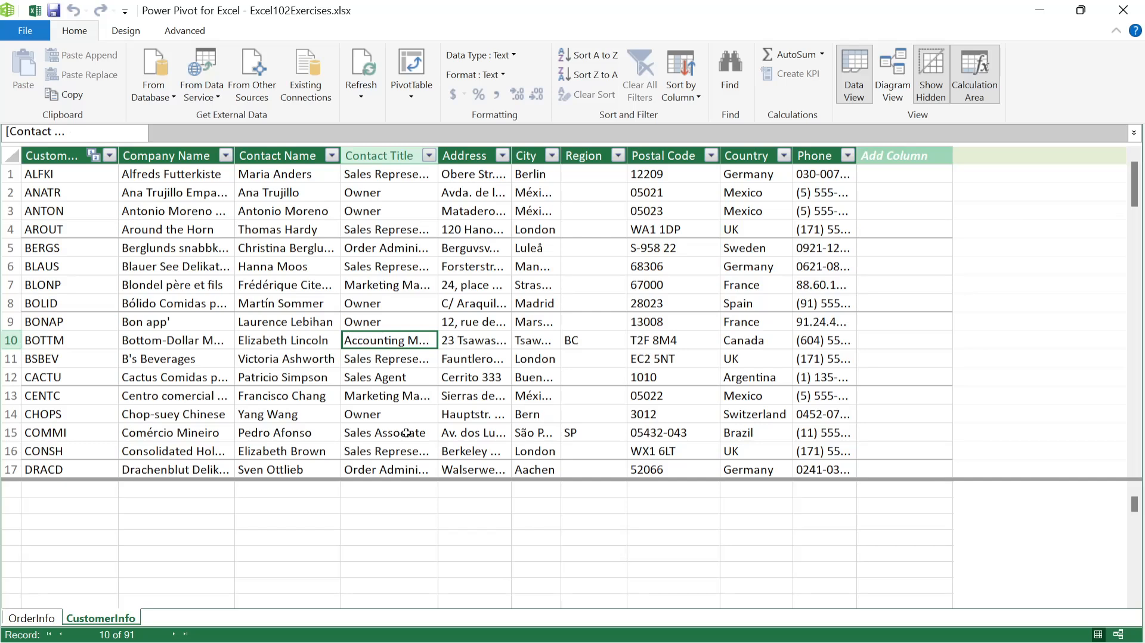
scroll(369, 419, "down", 1)
scroll(368, 419, "up", 1)
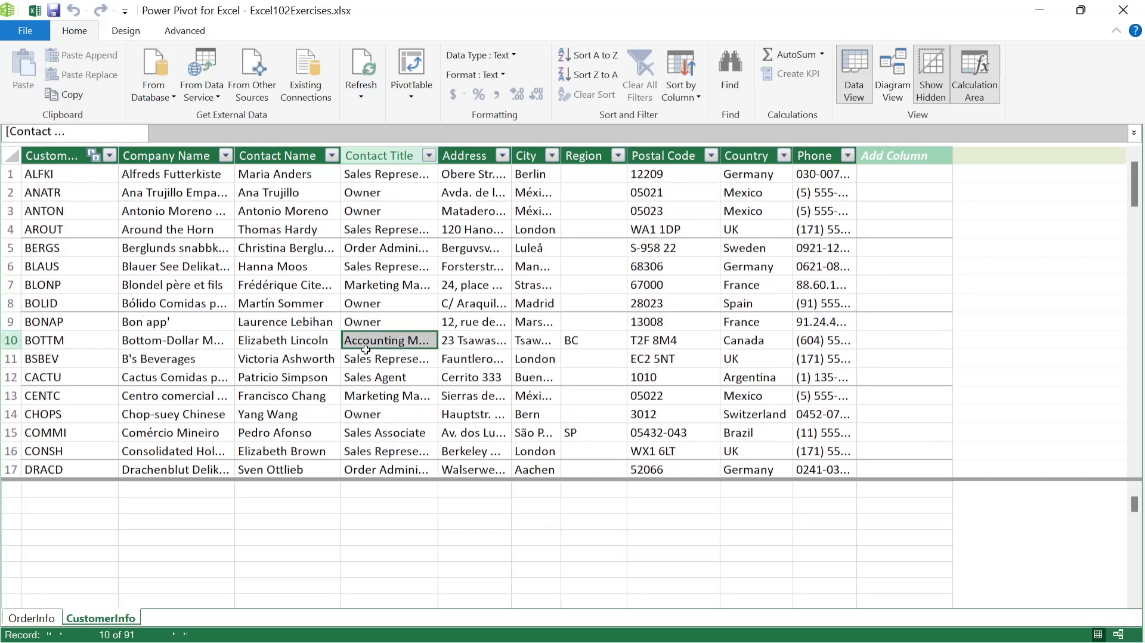
left_click(385, 300)
left_click(393, 271)
left_click(395, 249)
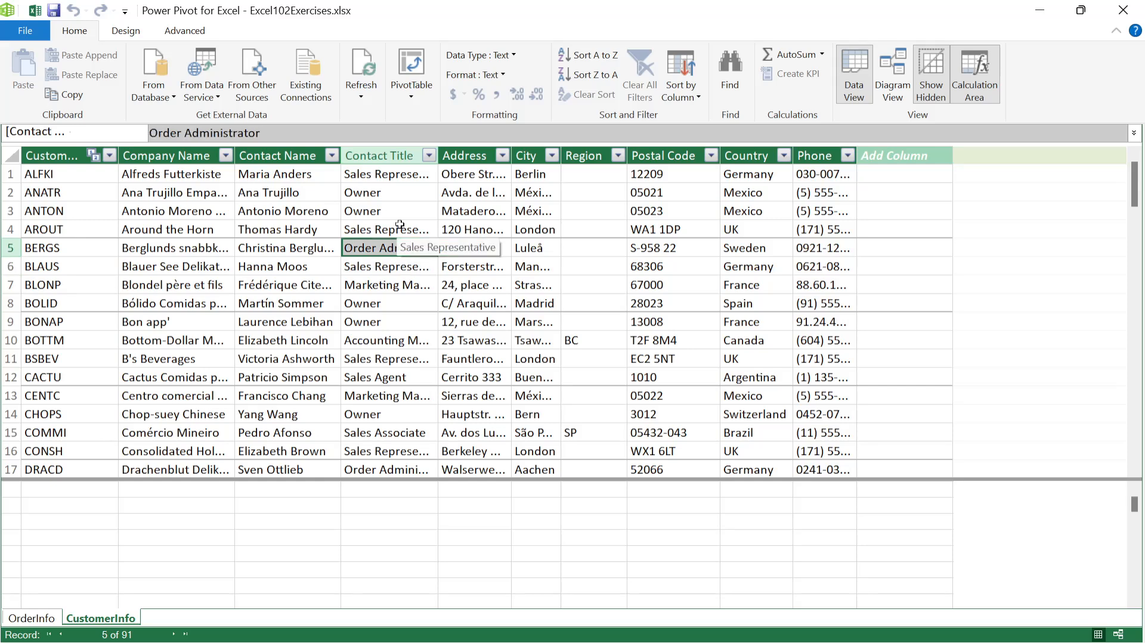
left_click(397, 232)
left_click(398, 205)
left_click(402, 193)
left_click(403, 178)
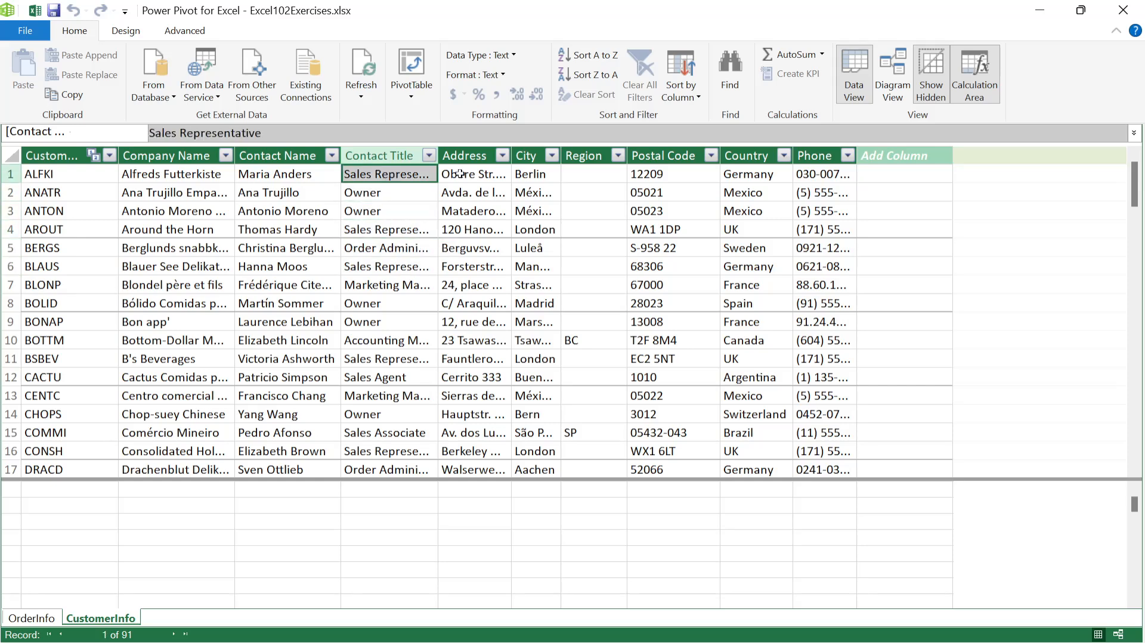
left_click(474, 174)
left_click(478, 203)
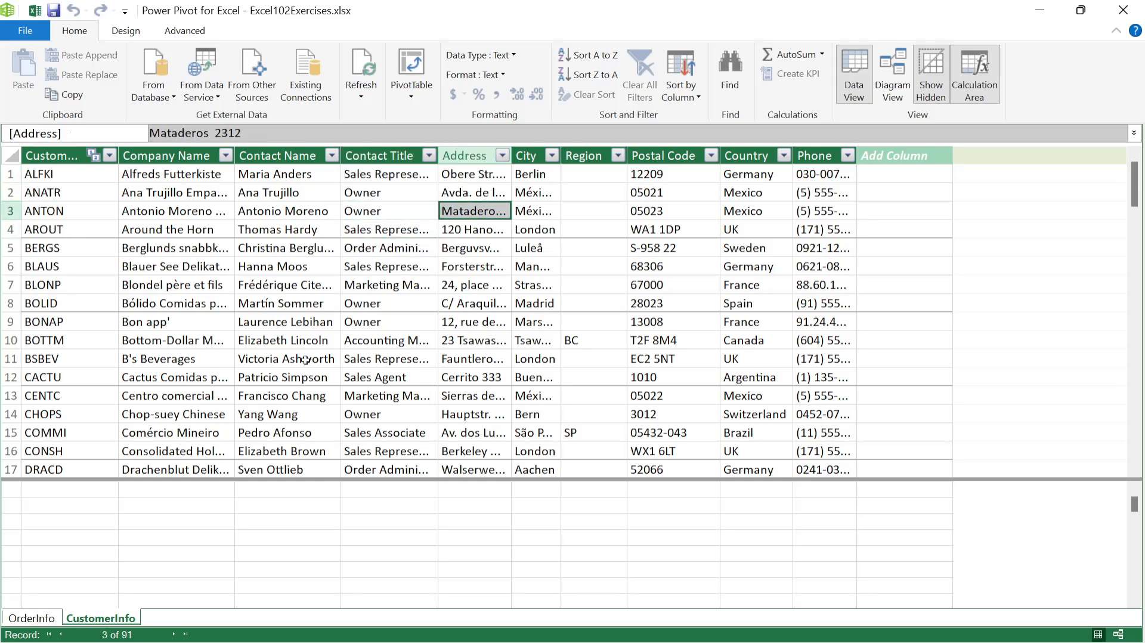
- Switch to the Notepad course notes and read the Power Pivot section, including the table relationship and KPI points
key("alt+Tab")
key("Tab")
key("Tab")
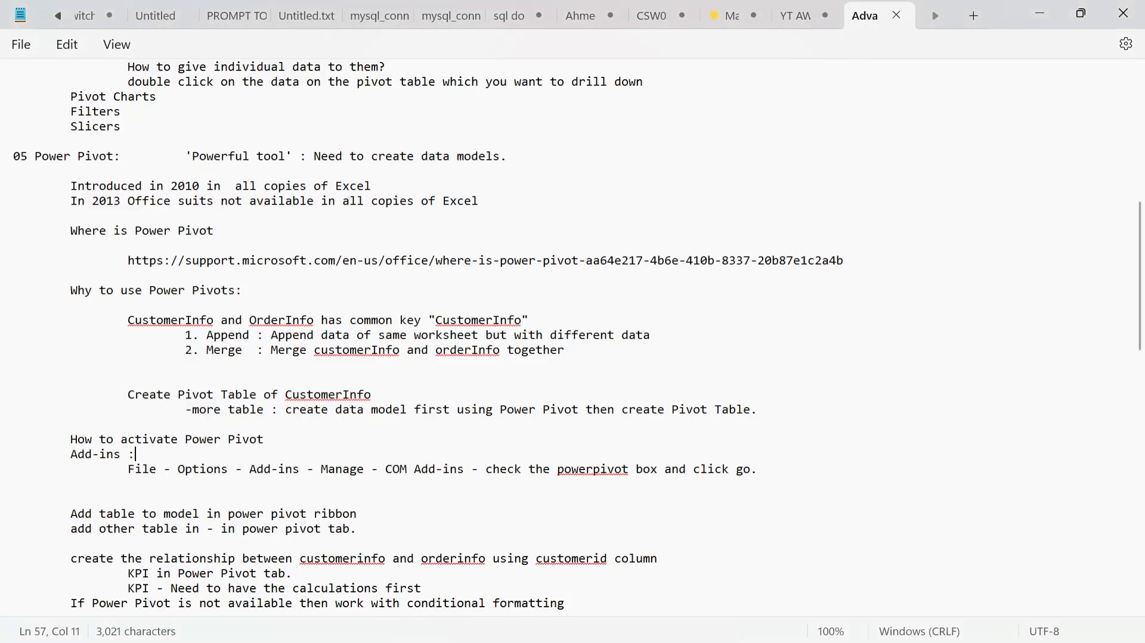
left_click(316, 352)
scroll(225, 462, "down", 3)
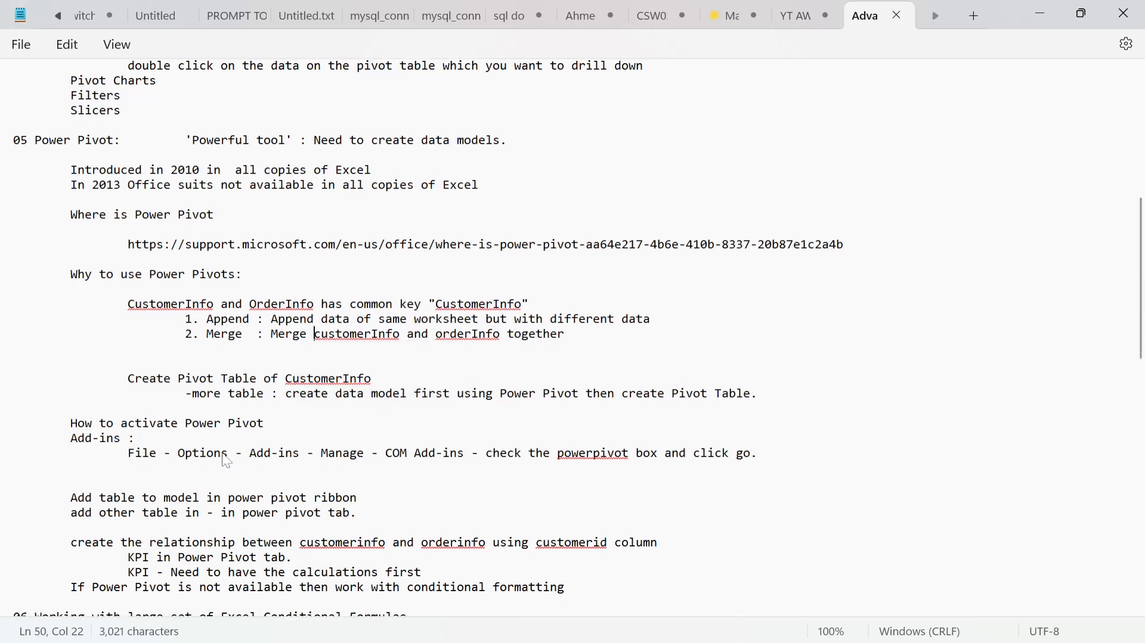
scroll(225, 462, "down", 1)
scroll(226, 461, "down", 2)
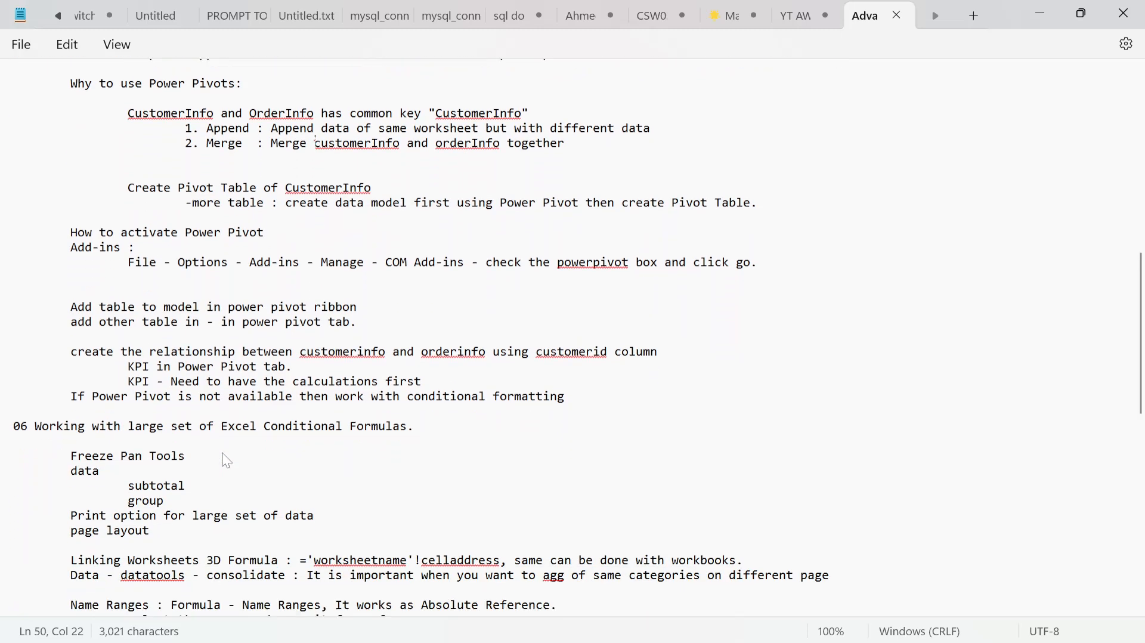
scroll(227, 461, "down", 2)
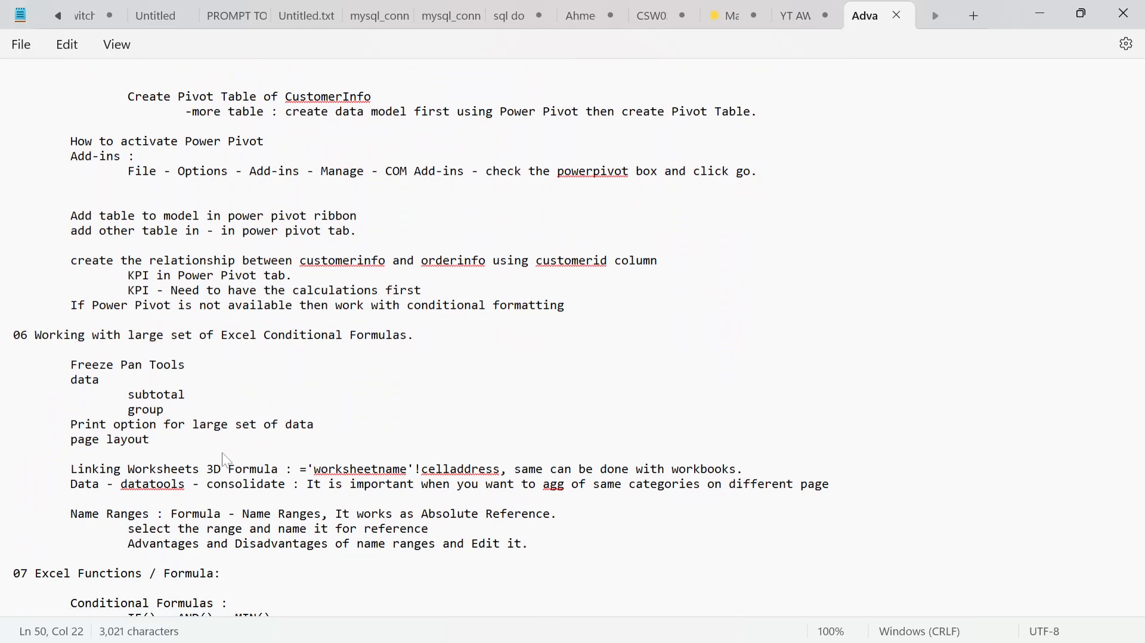
- Switch back to the Power Pivot window with the CustomerInfo table
key("alt+Tab")
key("alt+Tab")
key("alt+Tab")
key("alt+Tab")
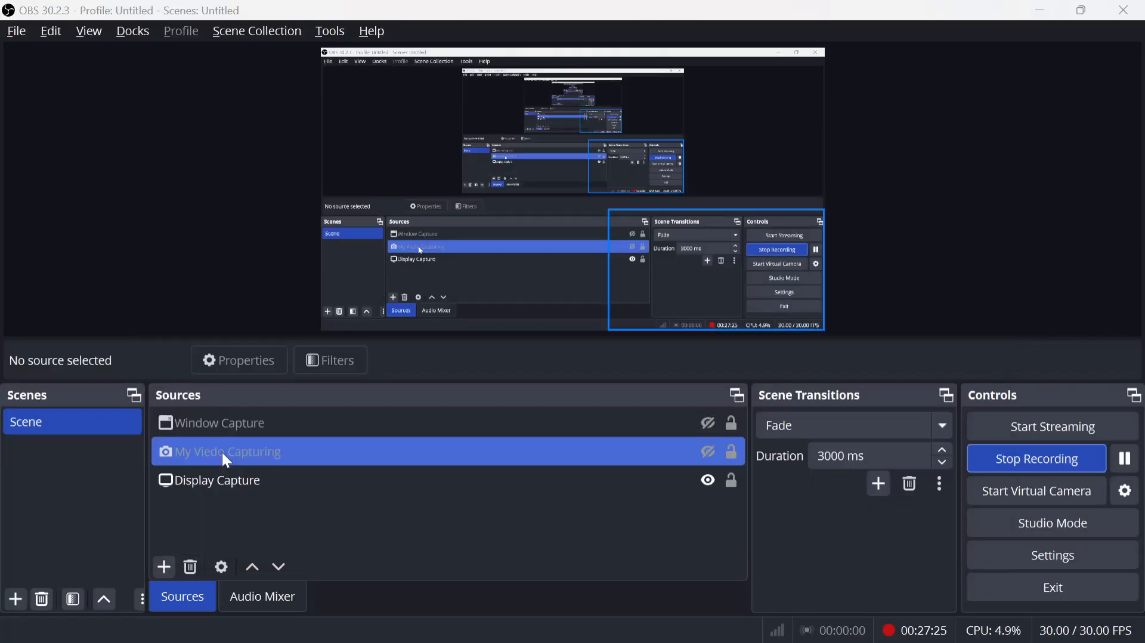
key("alt+Tab")
key("alt+Tab")
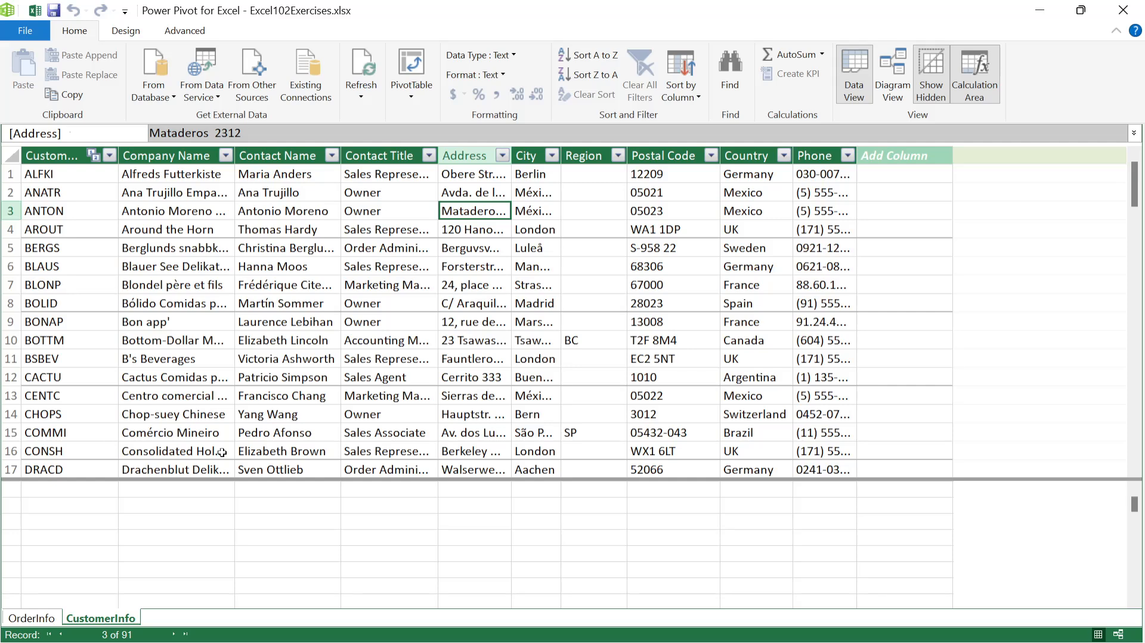
left_click(614, 338)
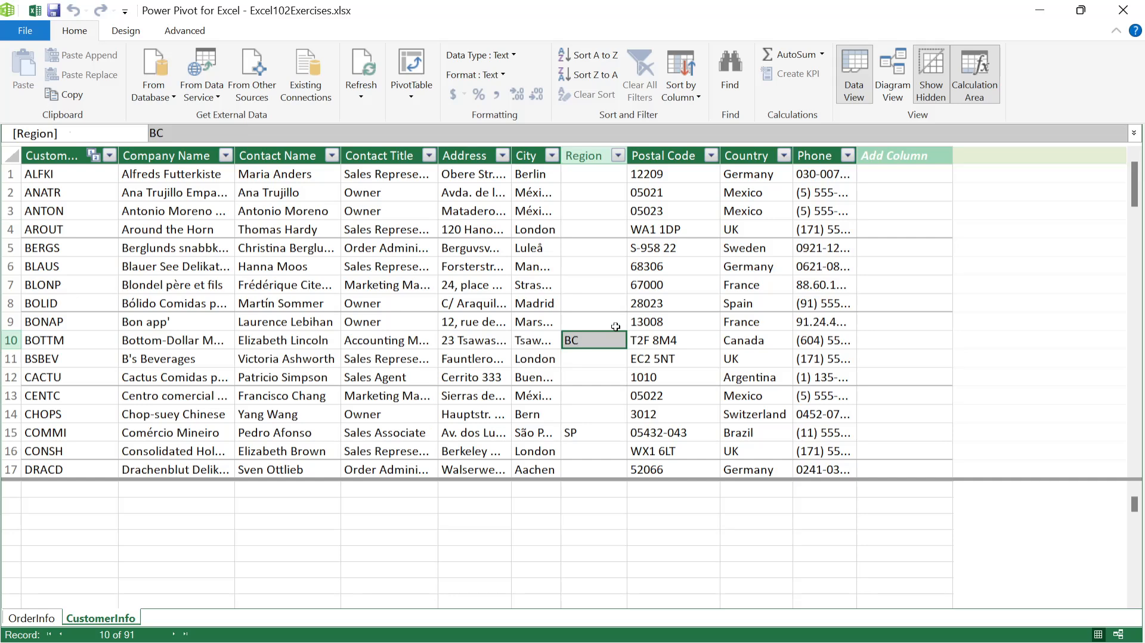
left_click(467, 287)
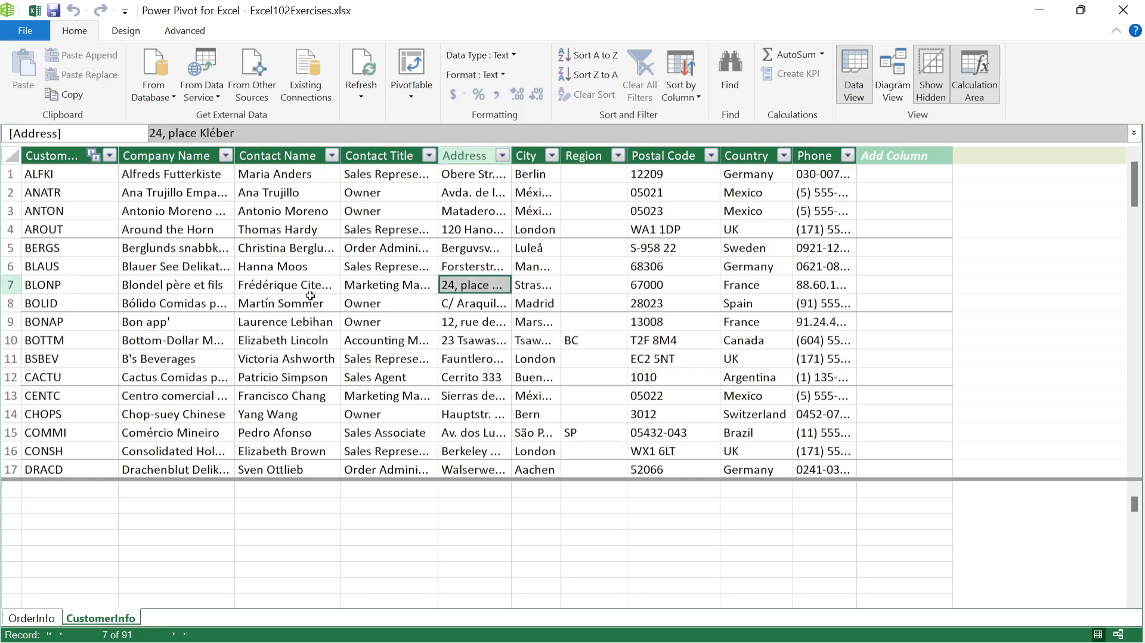
left_click(400, 297)
left_click(396, 265)
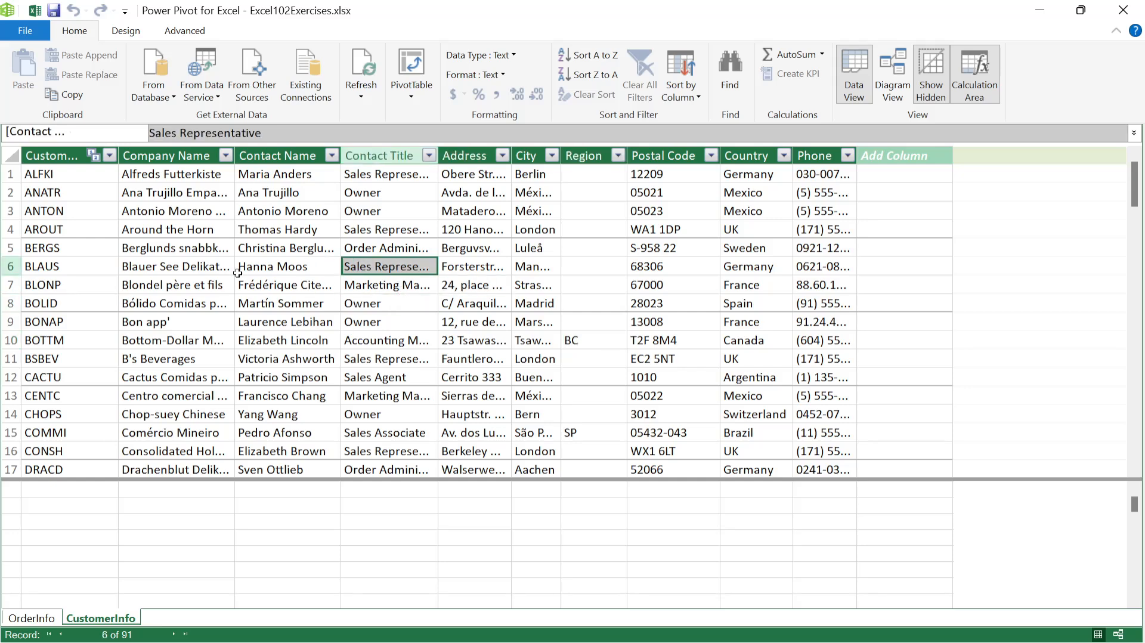
left_click(126, 31)
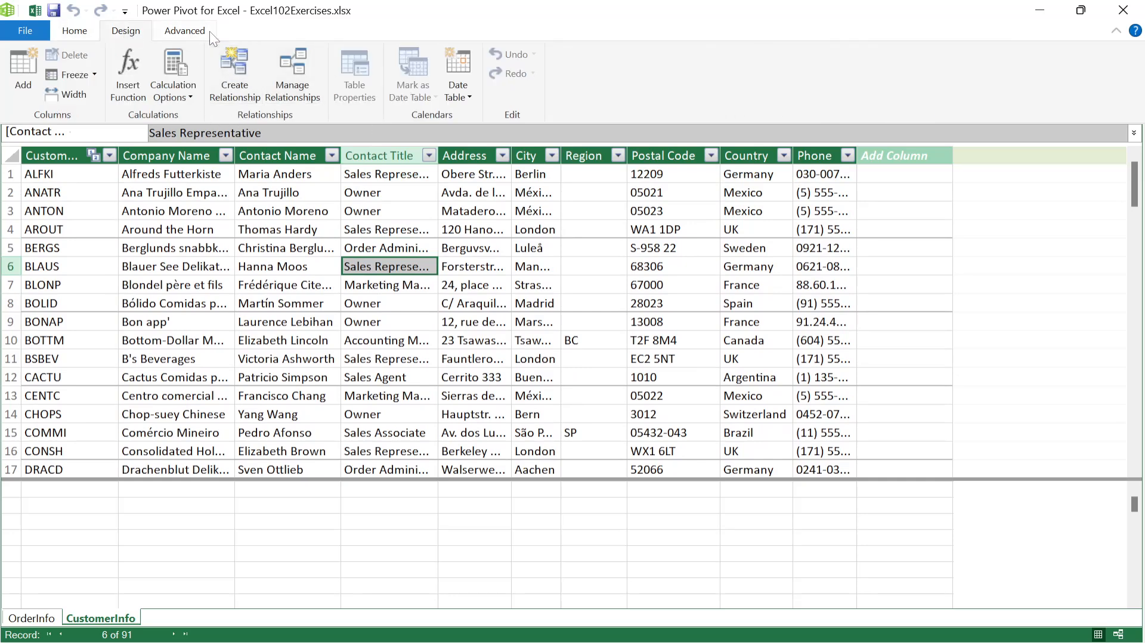
left_click(205, 34)
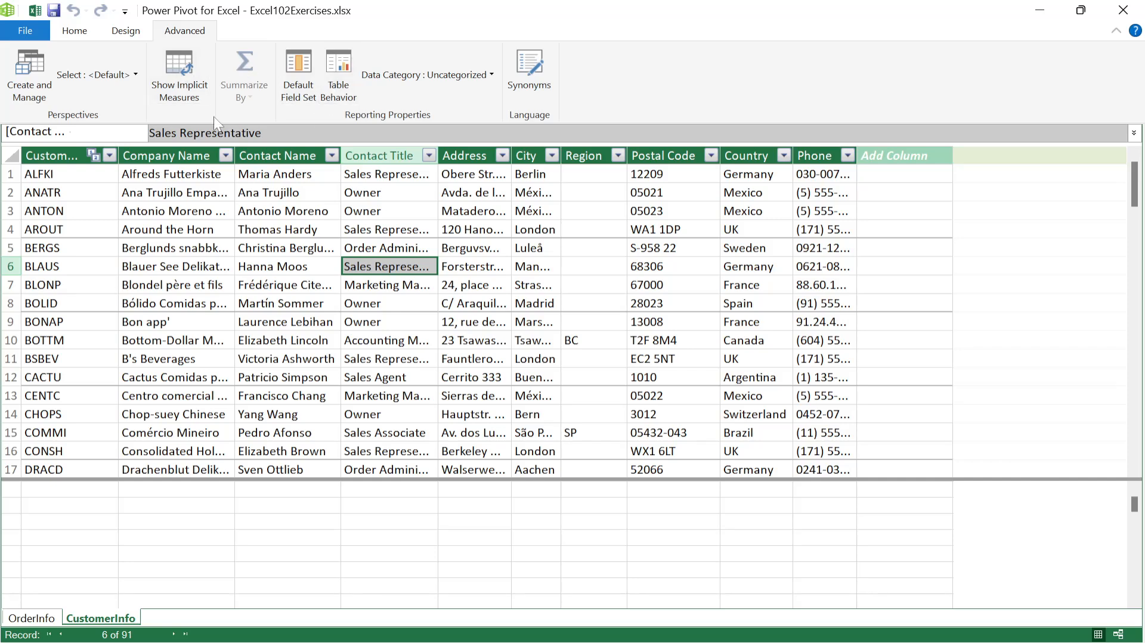
- Look over the Design and Home commands of the data model and close the Power Pivot window
left_click(119, 32)
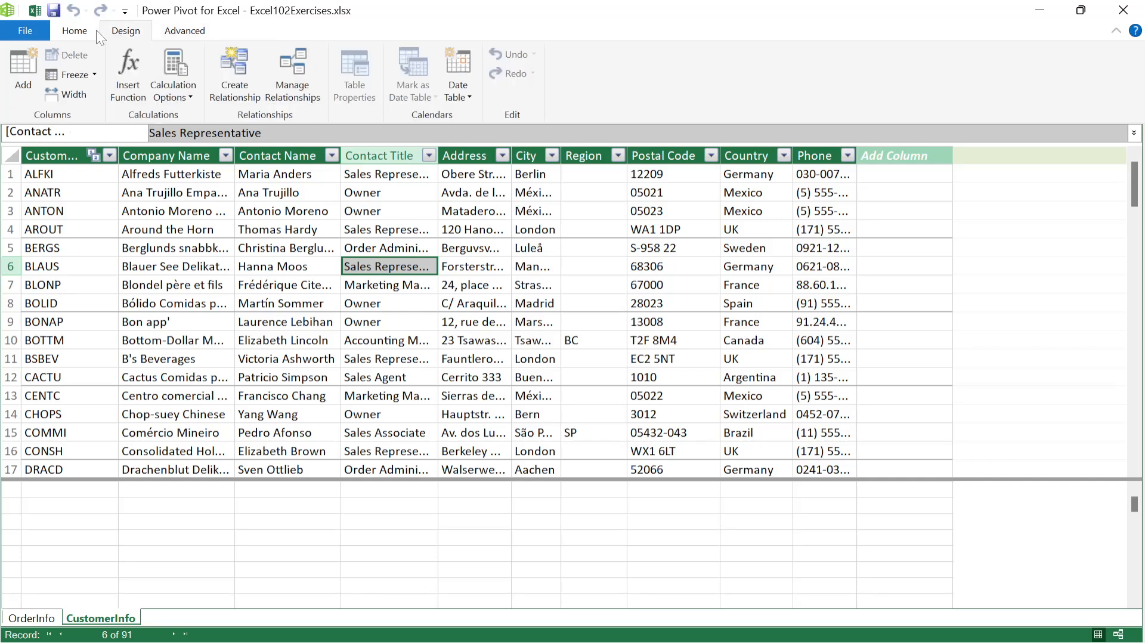
left_click(84, 31)
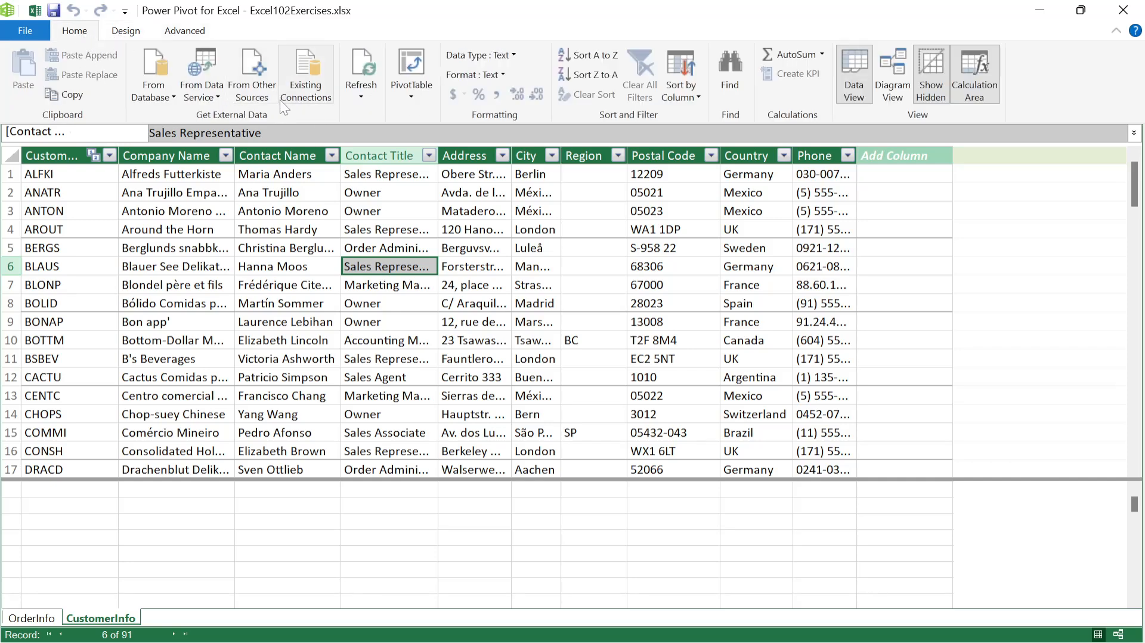
left_click(124, 37)
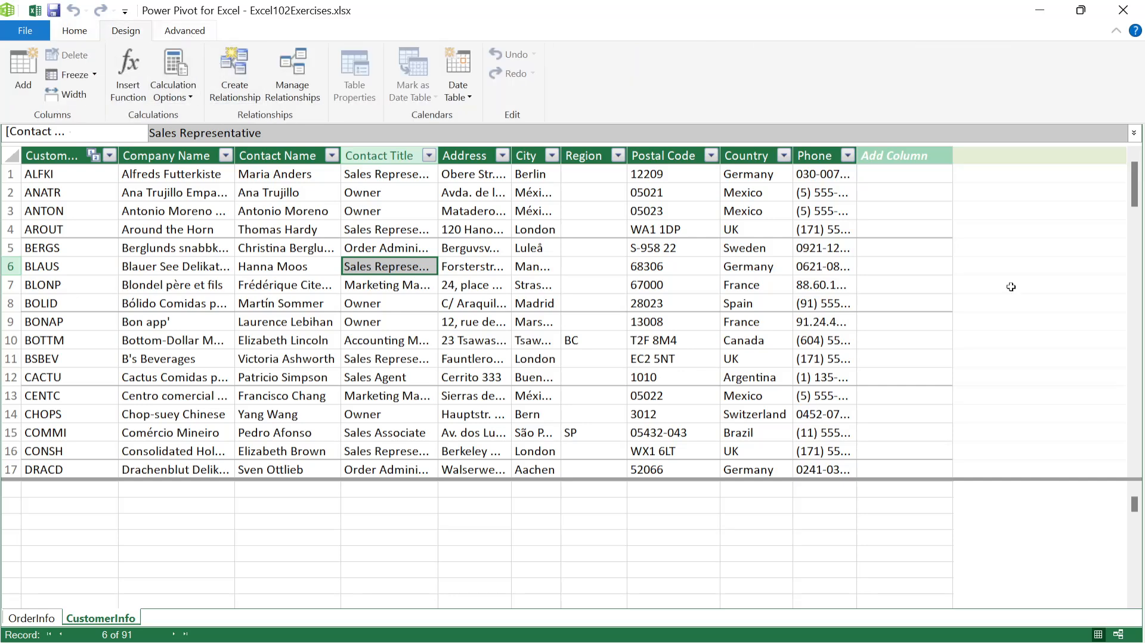
left_click(1123, 9)
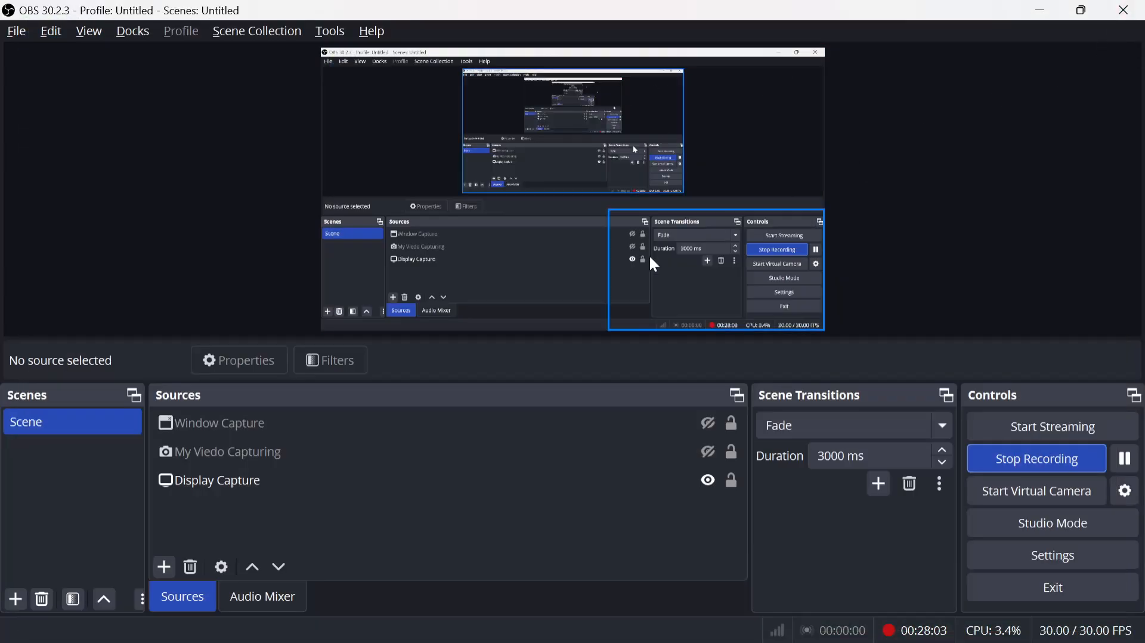
- Switch to the Notepad course notes and review the Power Pivot section, from activating the add-in to the KPI requirements
key("alt+Tab")
key("alt+Tab")
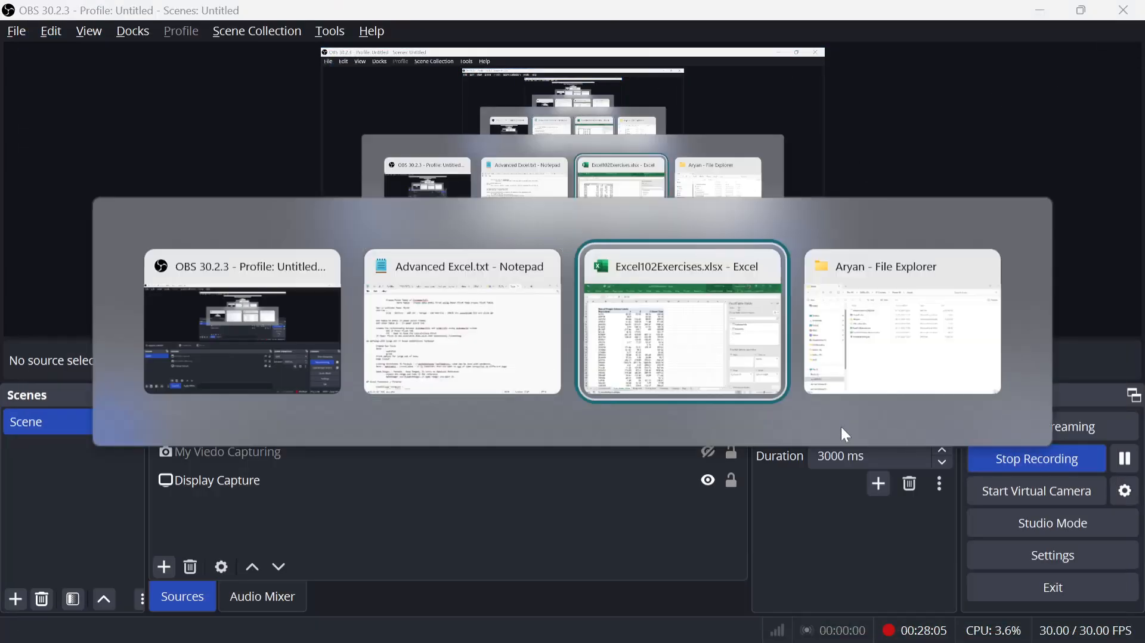
key("alt+Tab")
key("alt+Tab")
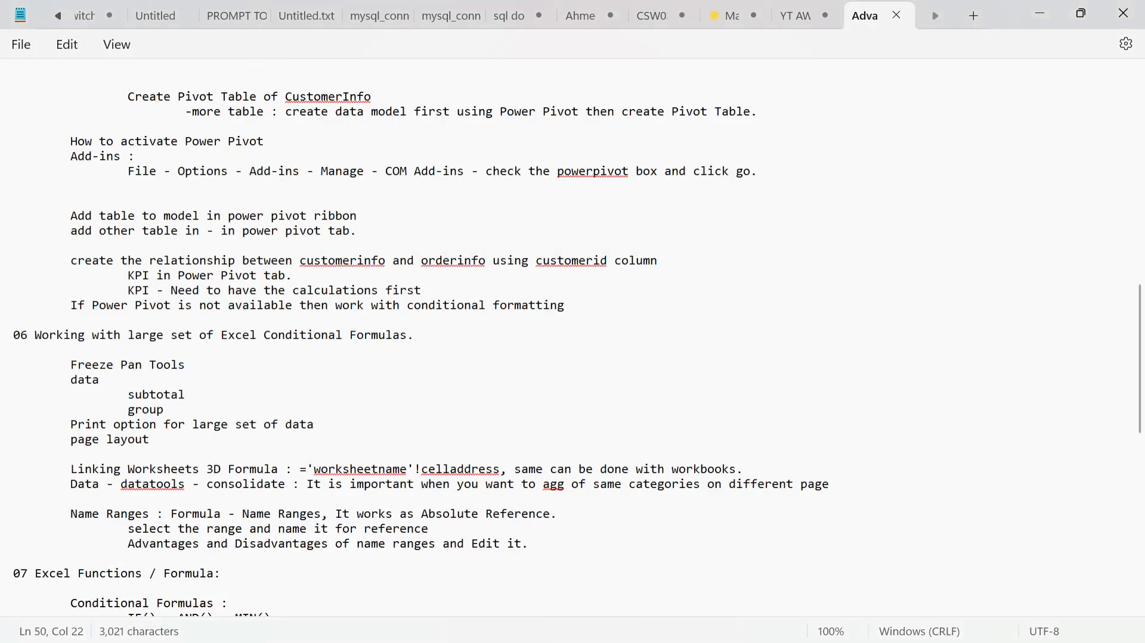
left_click(207, 514)
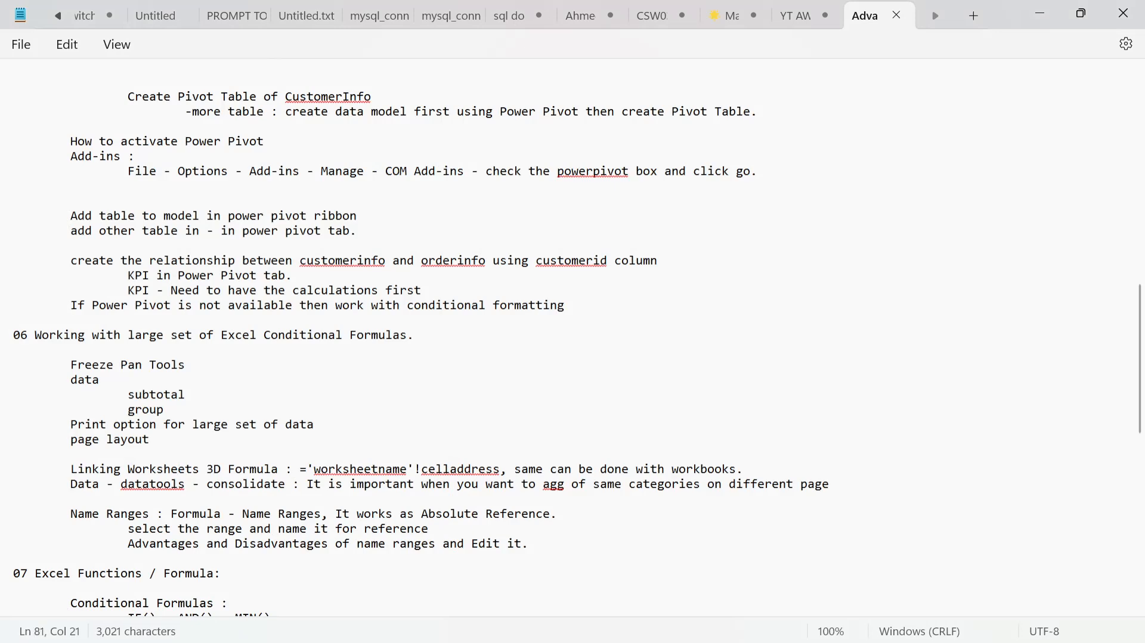
left_click(158, 290)
scroll(195, 296, "up", 5)
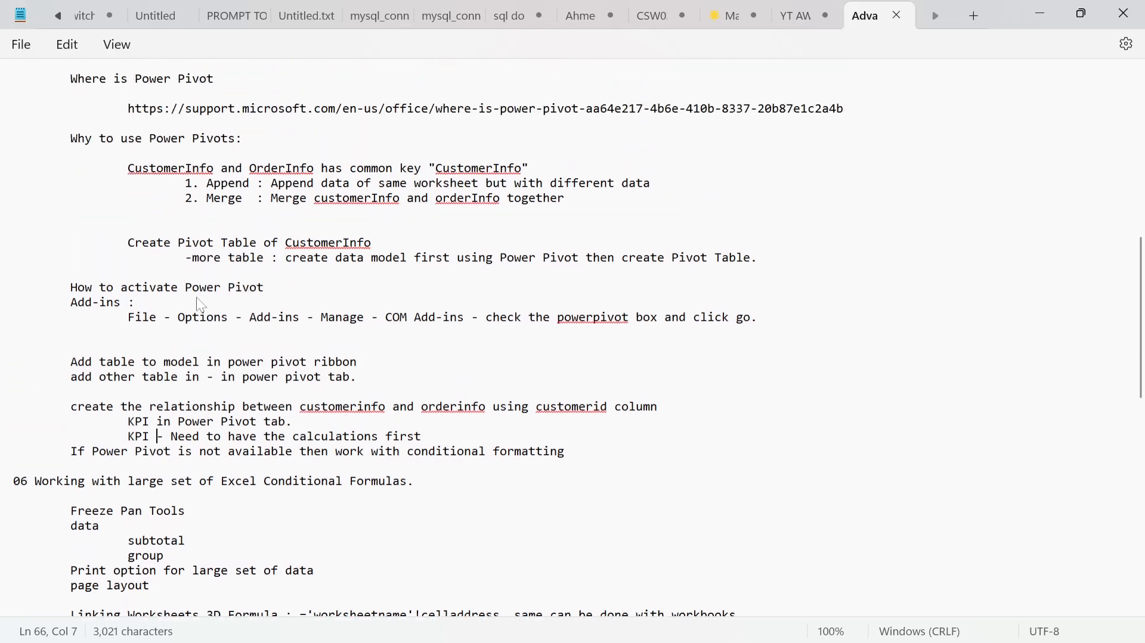
- Switch to the Excel workbook and close the PivotTable Fields pane of the Cust_Order_Pivot sheet
key("alt+Tab")
left_click(376, 296)
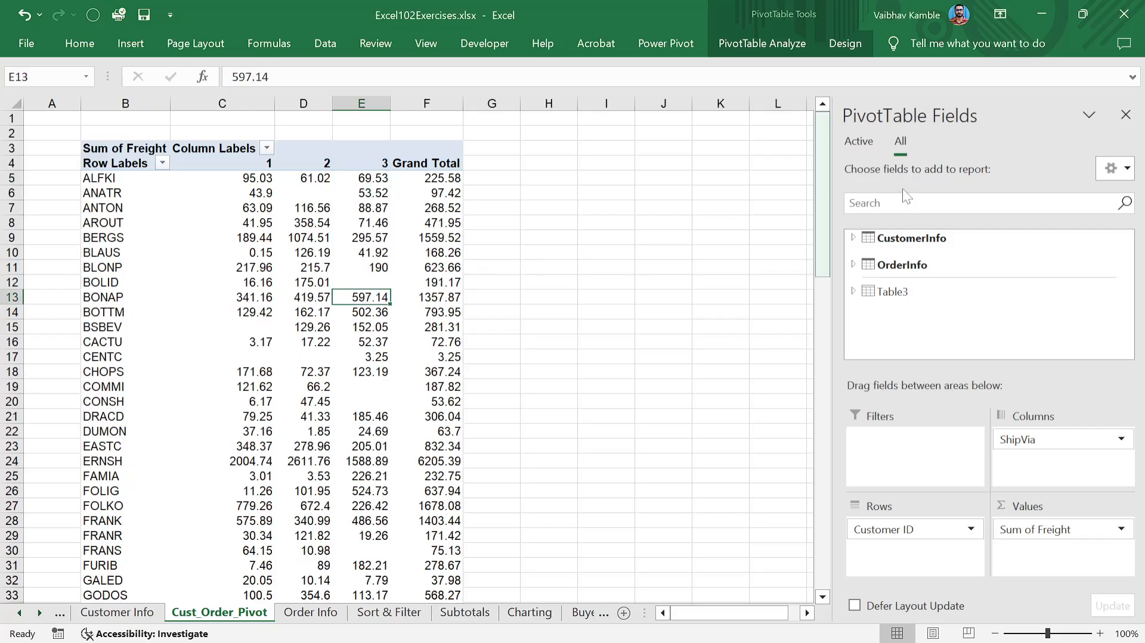
left_click(1126, 114)
left_click(697, 291)
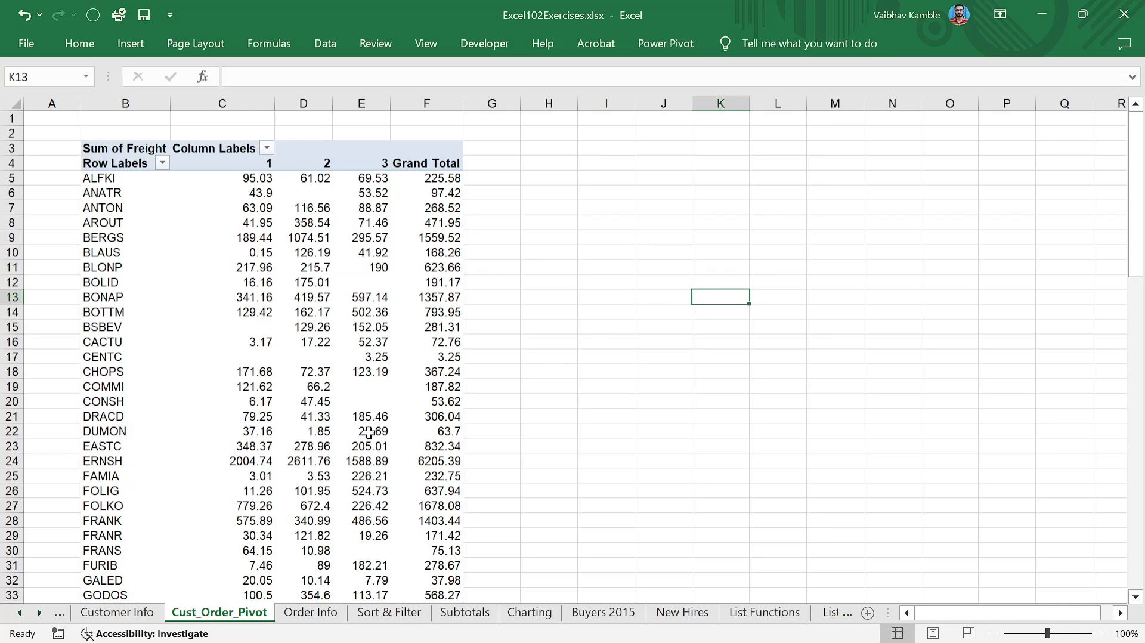
- Try to create a new KPI for the data model and dismiss the message
left_click(666, 44)
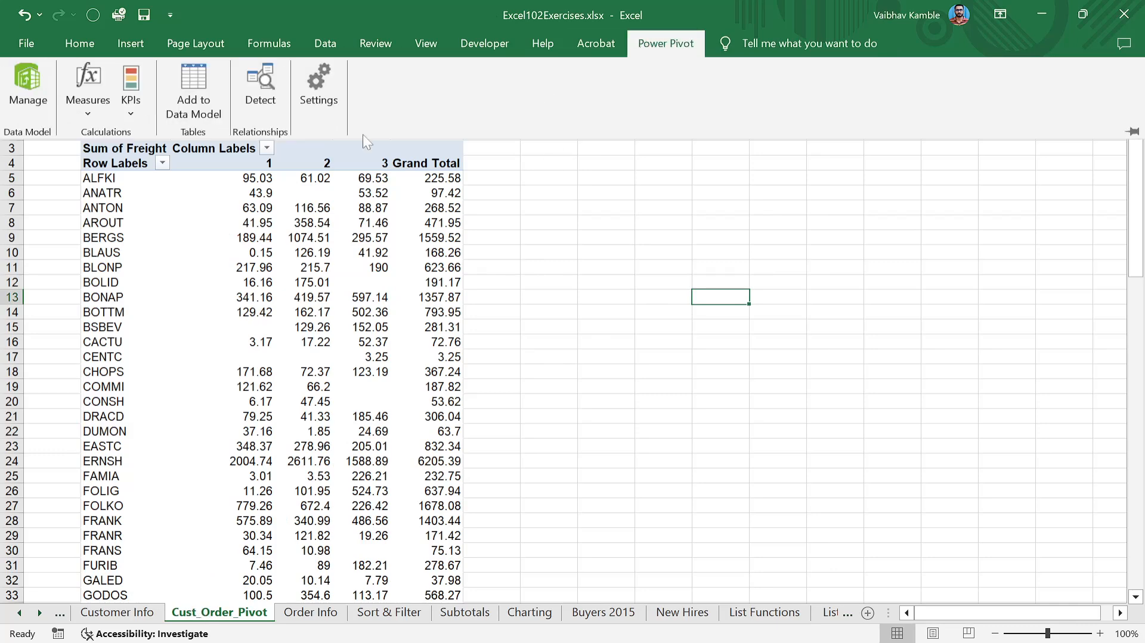
left_click(145, 112)
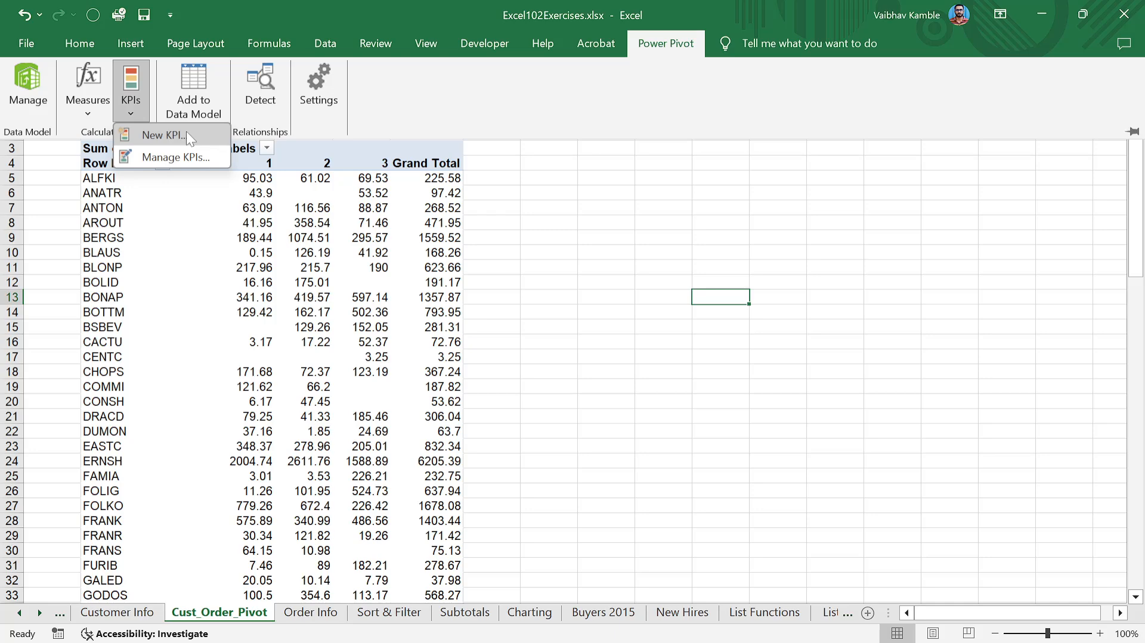
left_click(186, 136)
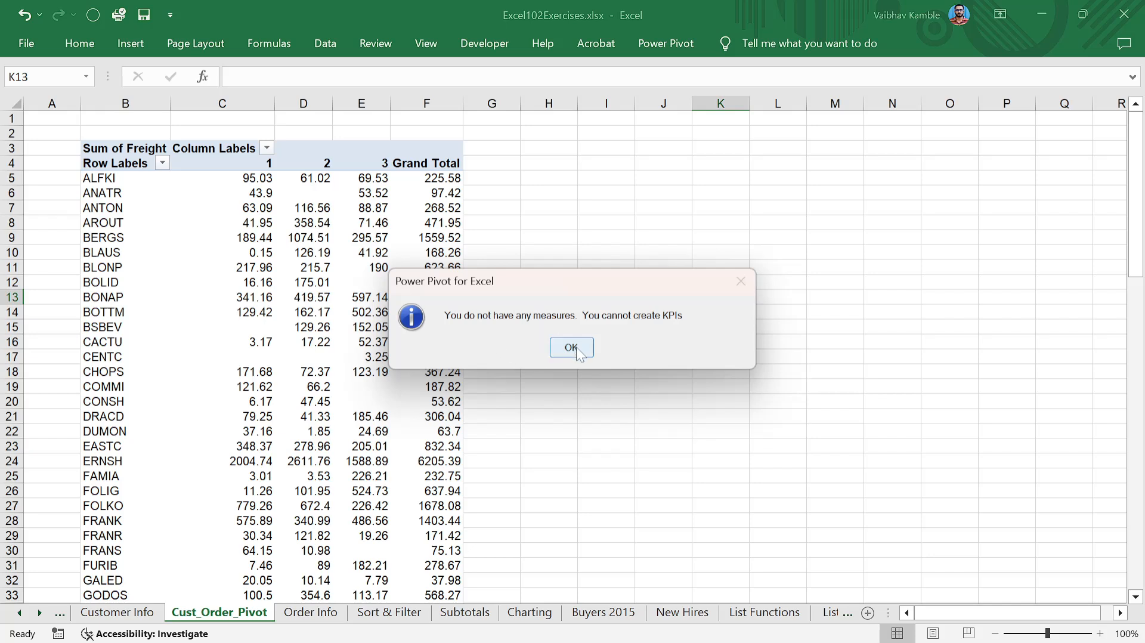
left_click(570, 348)
left_click(429, 253)
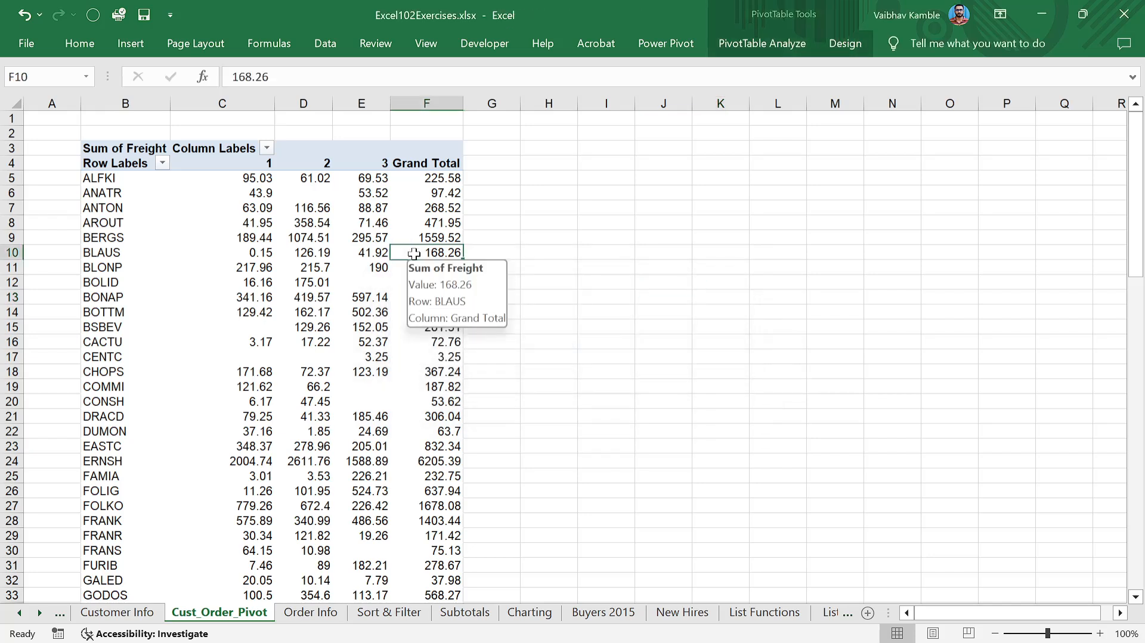
- Open the new measure dialog for the OrderInfo table, look over its formula and formatting options, and cancel it
key("alt+Tab")
key("alt+Tab")
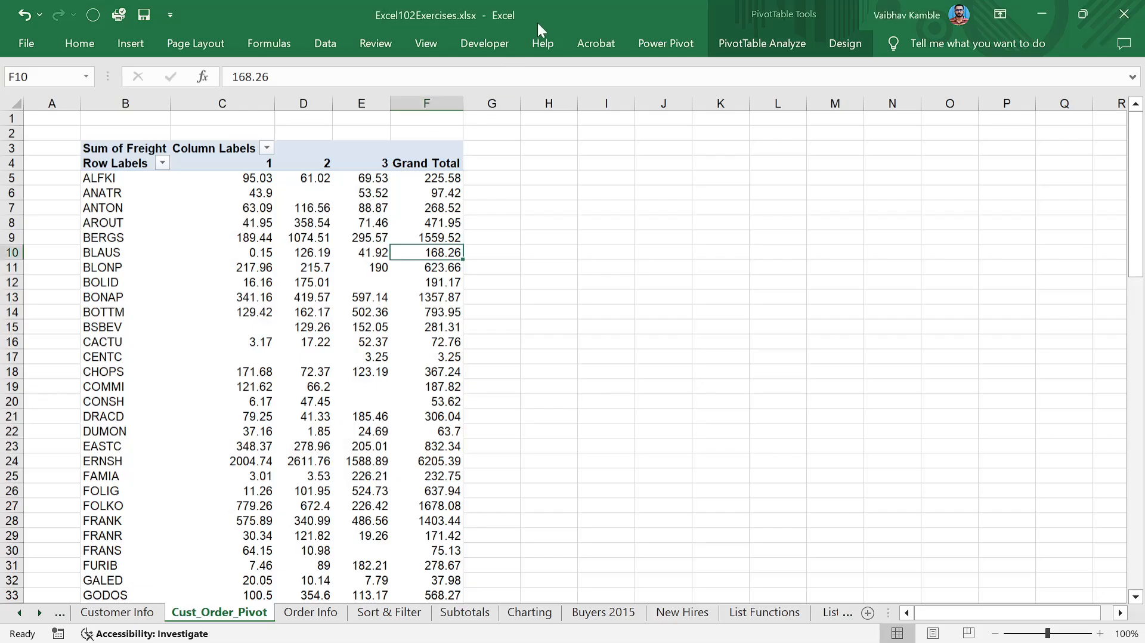
left_click(670, 44)
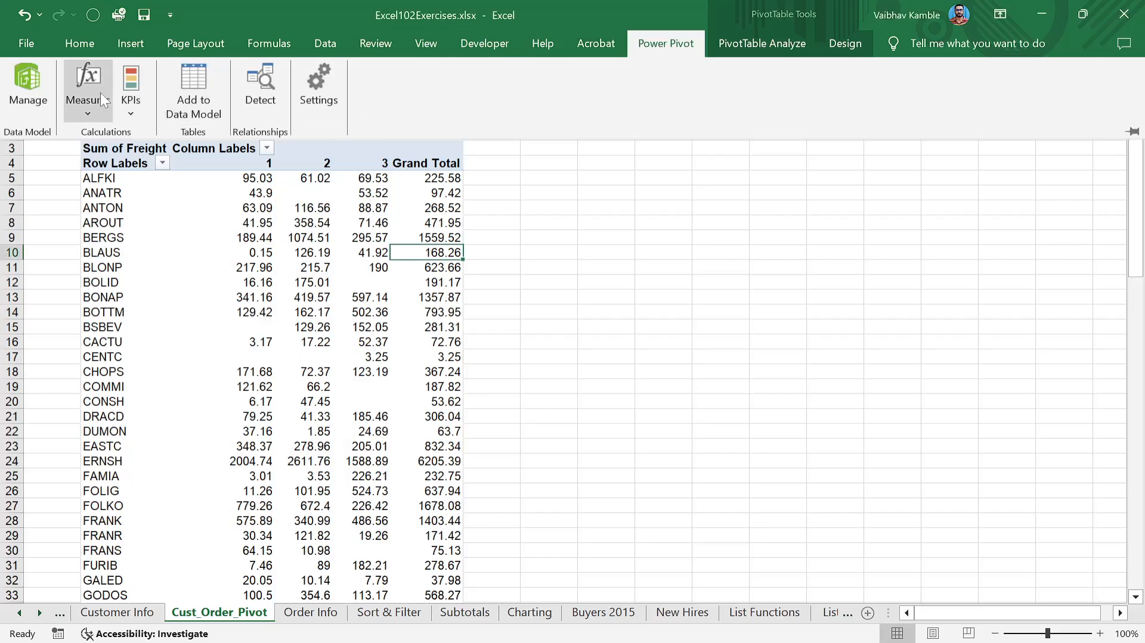
left_click(88, 108)
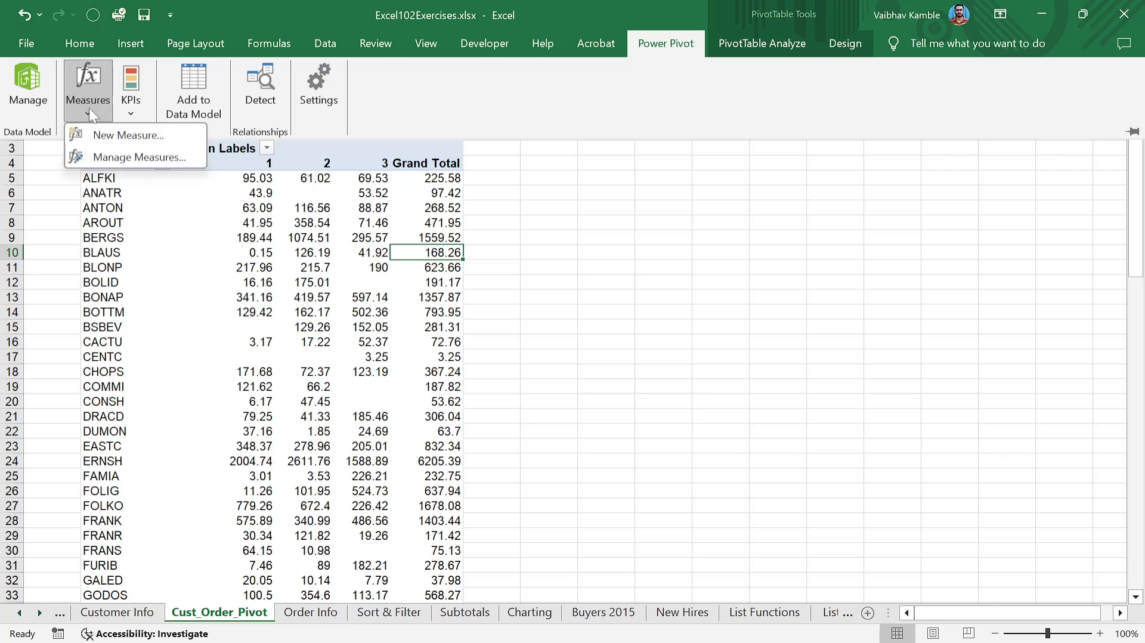
left_click(103, 135)
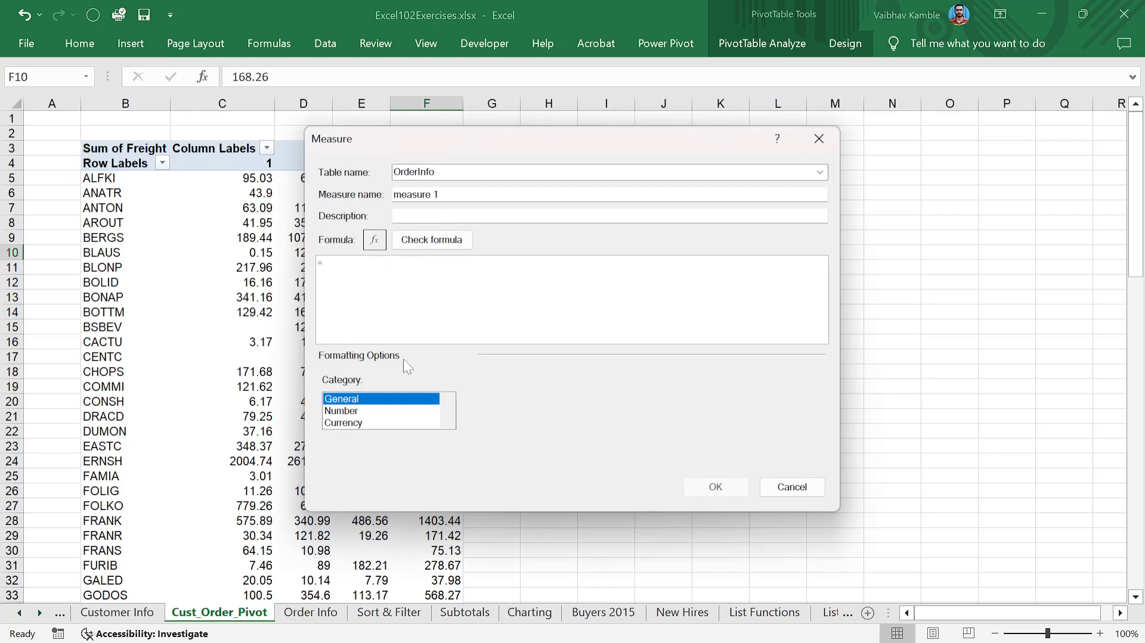
scroll(351, 424, "down", 2)
scroll(355, 417, "up", 2)
left_click(777, 486)
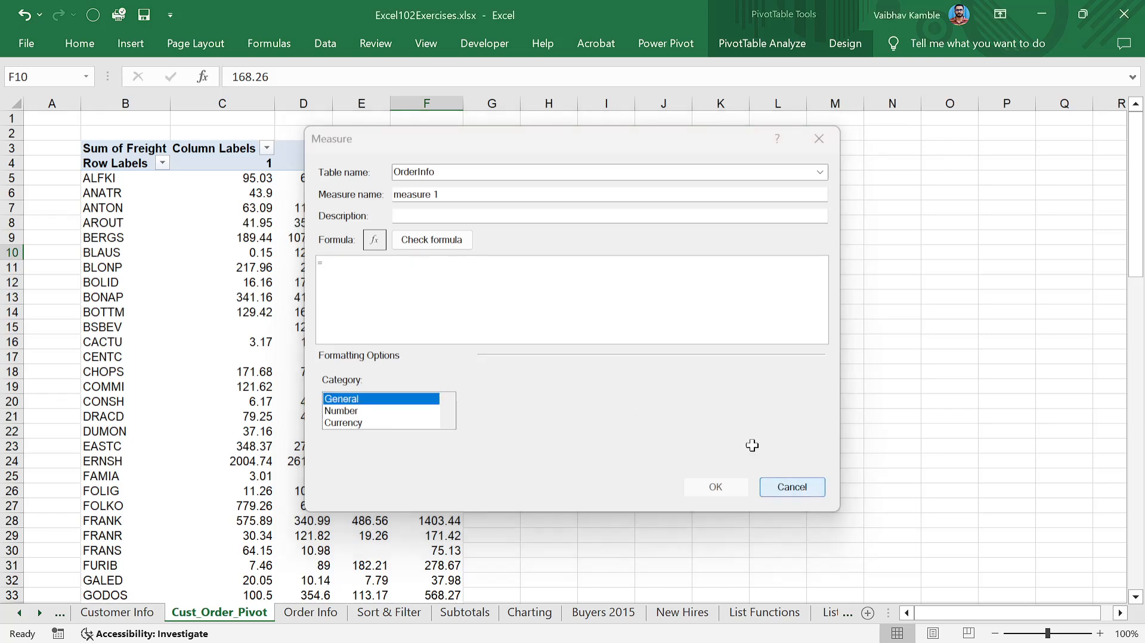
left_click(304, 253)
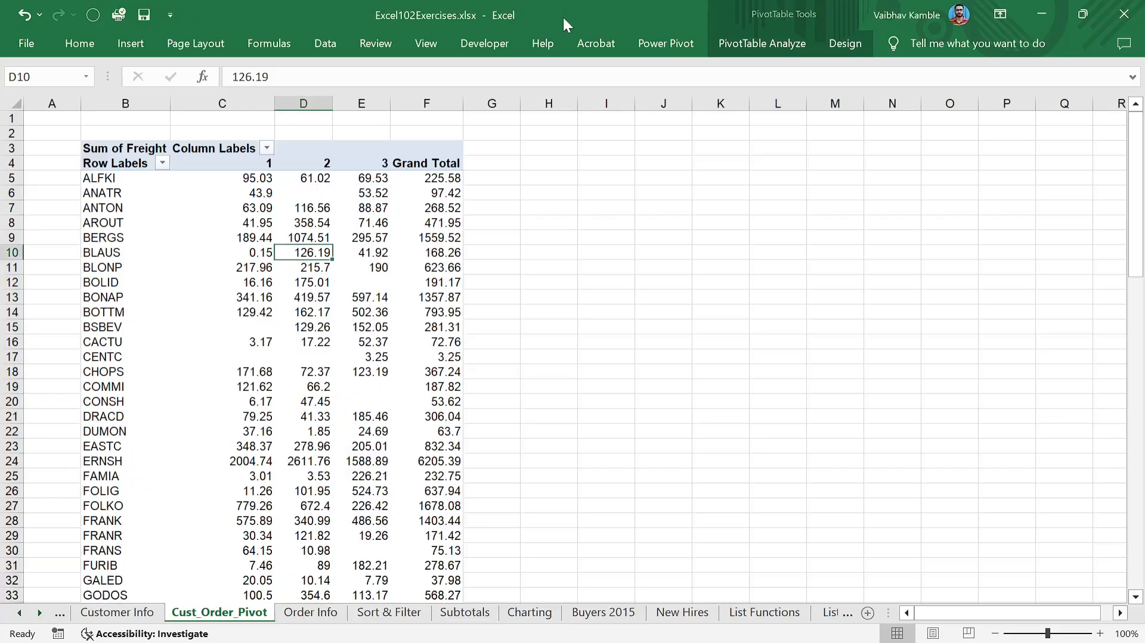
- Reopen the Power Pivot data model and examine its Design commands, including the calculation modes and date table options
left_click(663, 44)
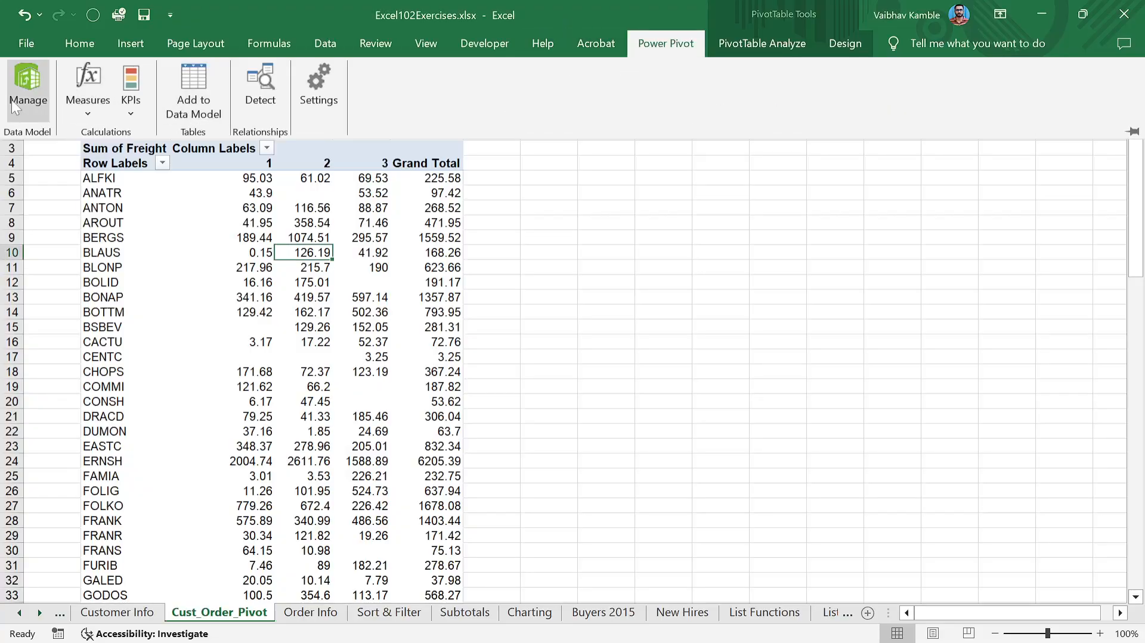
left_click(16, 103)
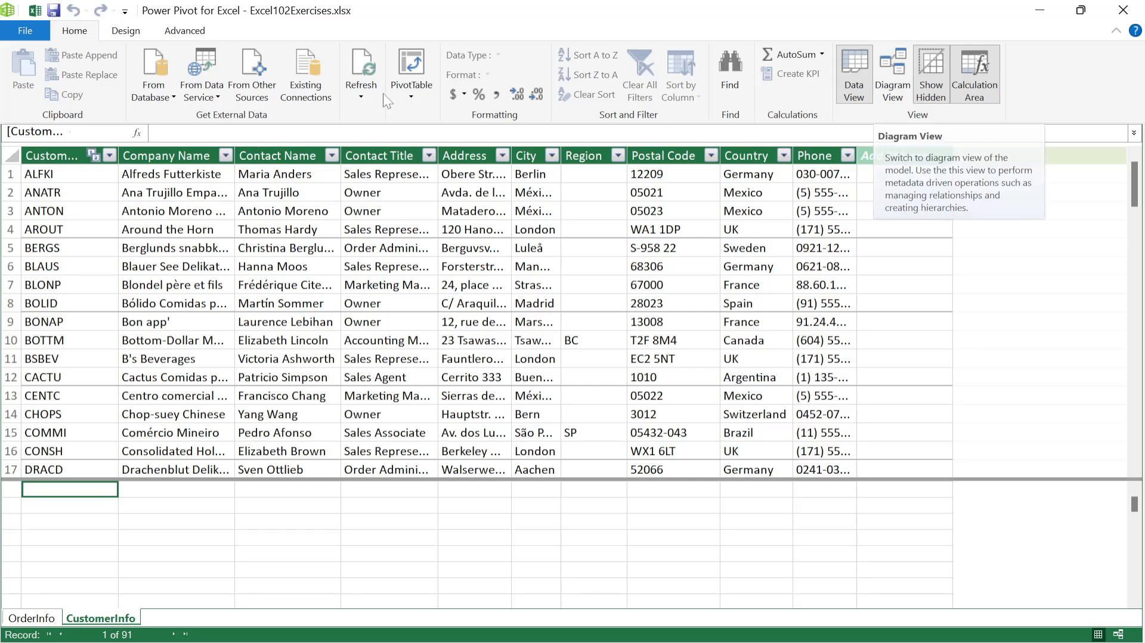
left_click(144, 29)
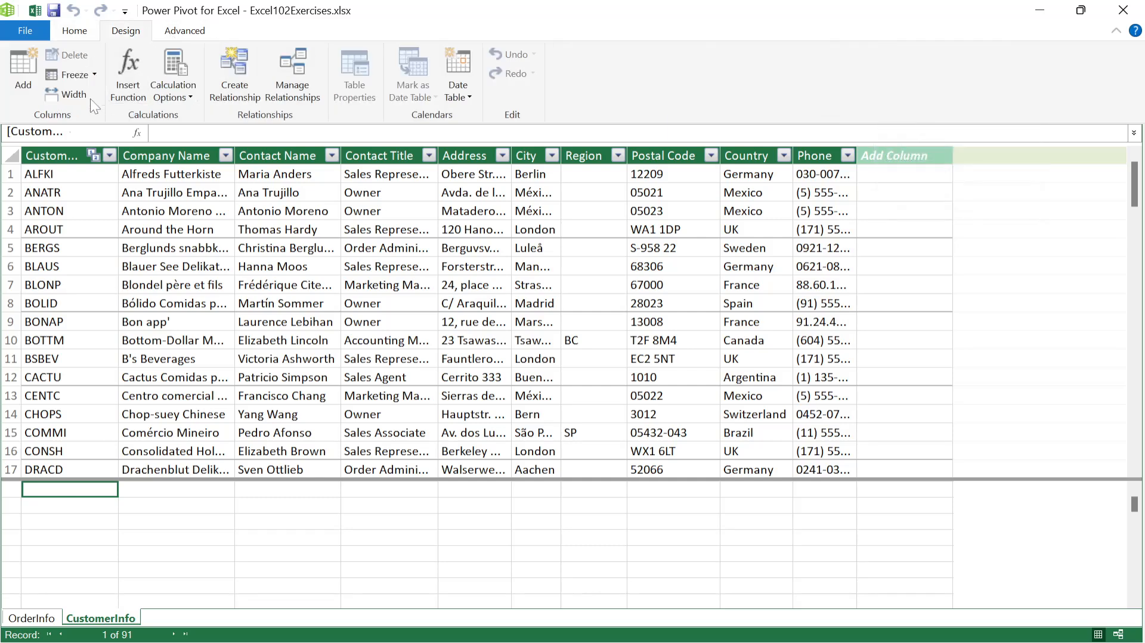
left_click(174, 93)
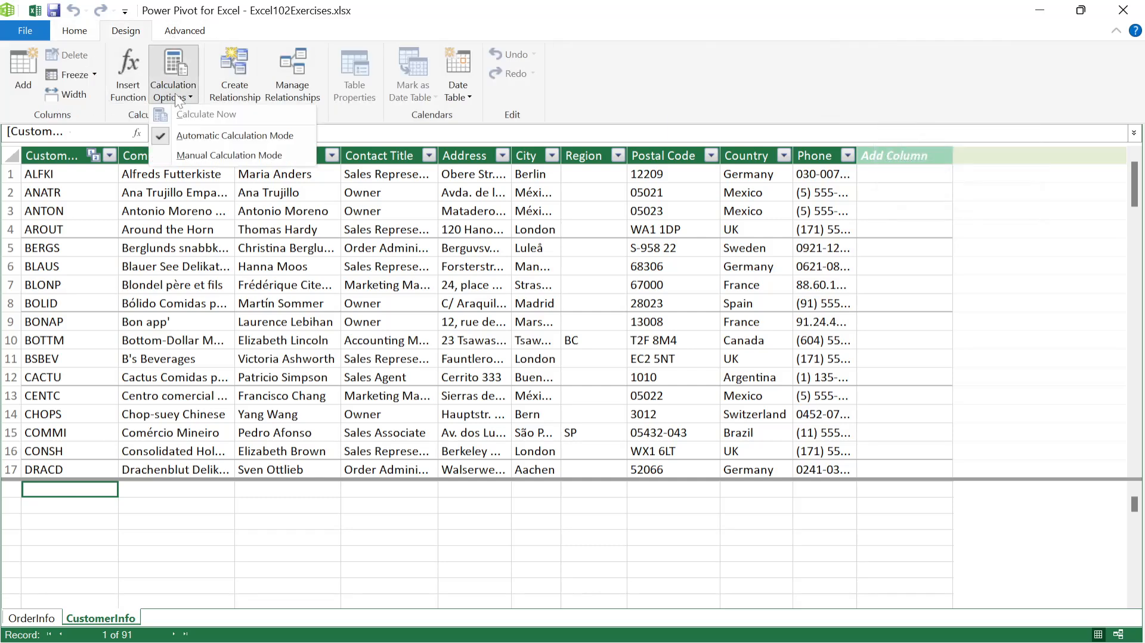
left_click(174, 93)
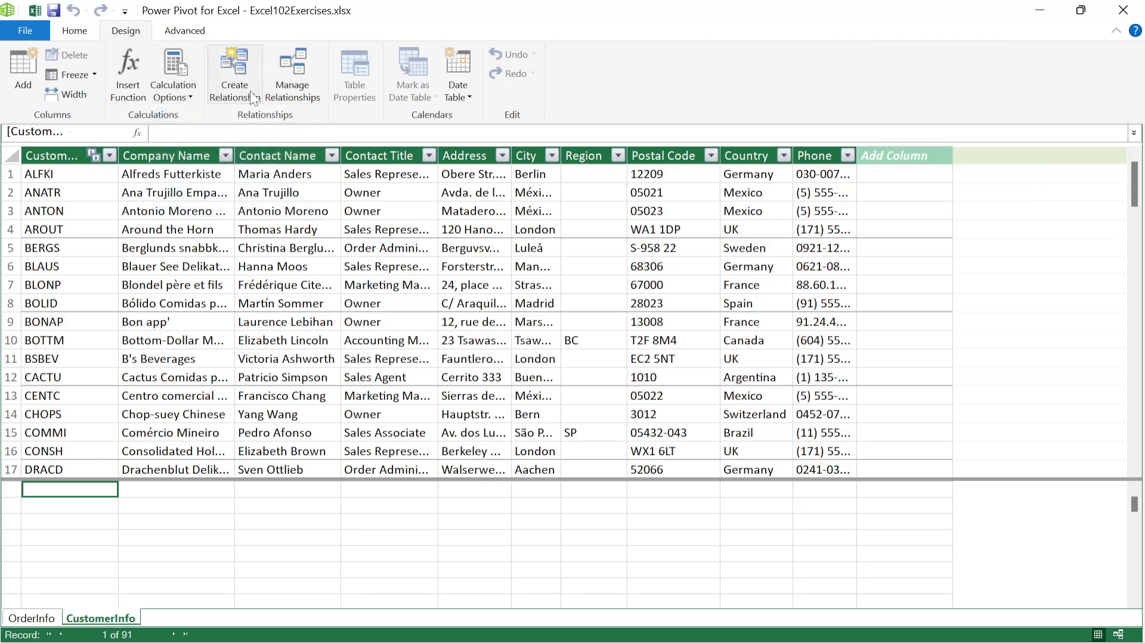
left_click(457, 92)
left_click(457, 91)
left_click(186, 97)
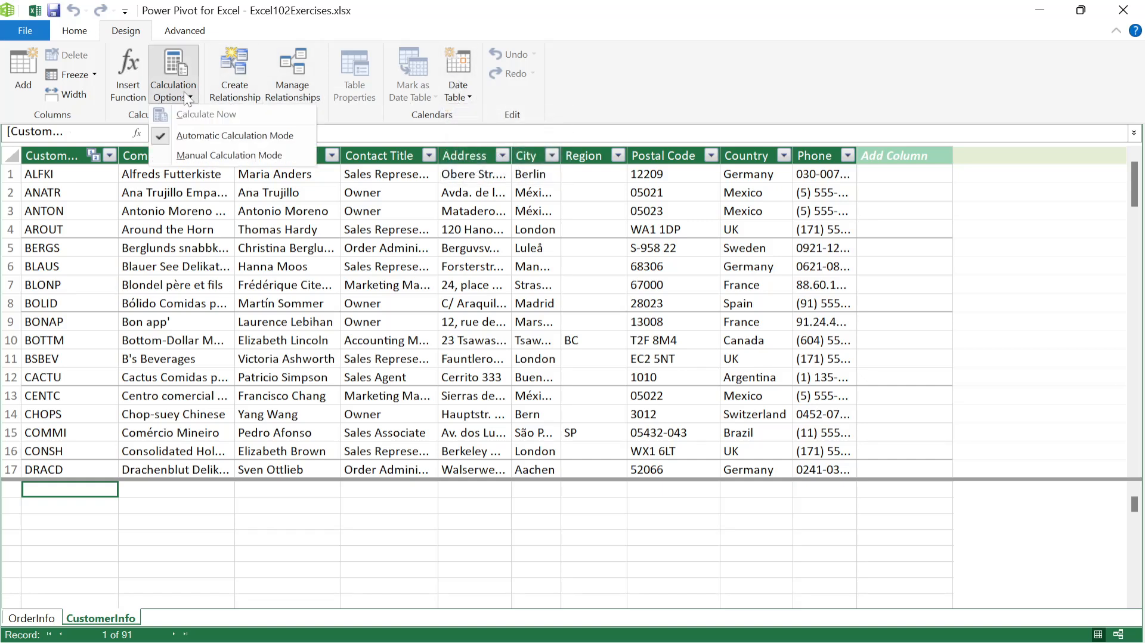
left_click(186, 97)
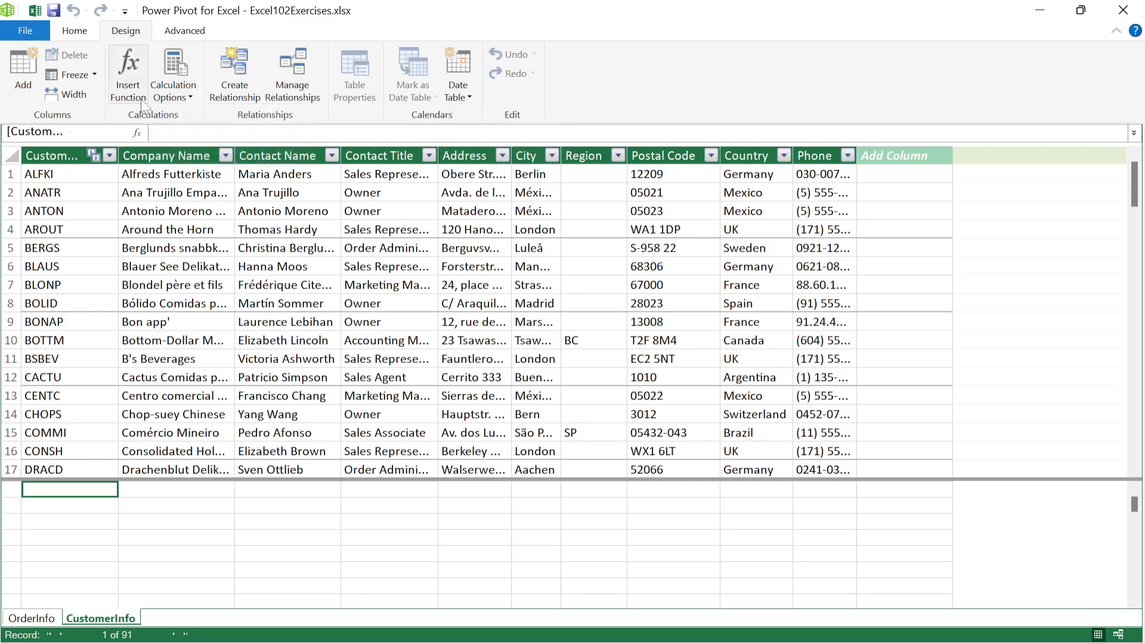
- Check the advanced data model commands and turn on the display of implicit measures
left_click(188, 31)
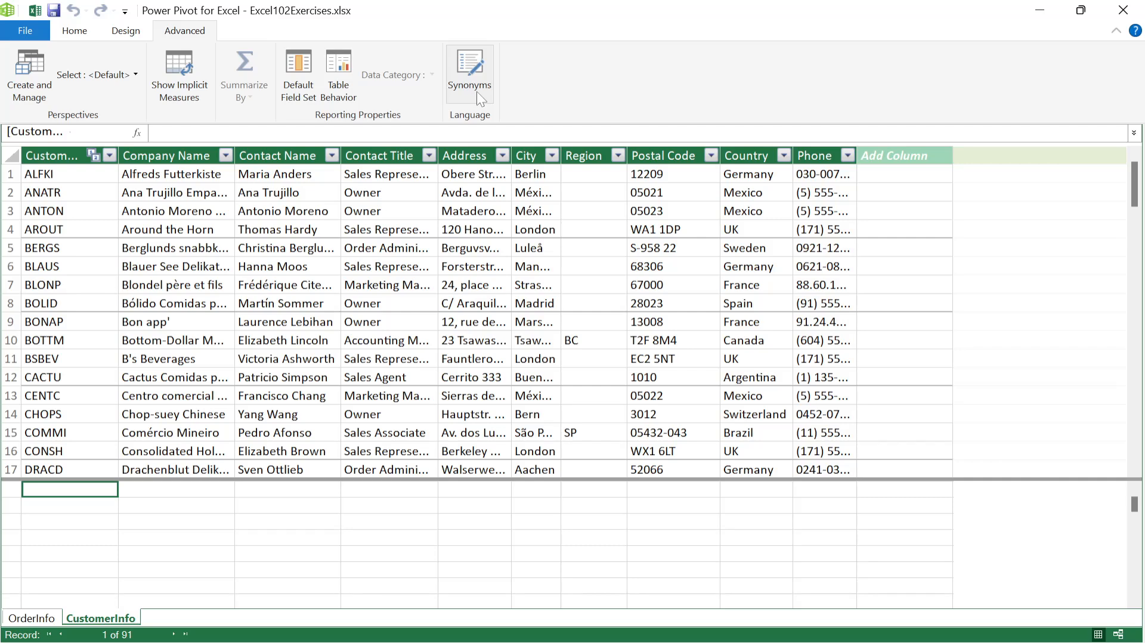
left_click(137, 34)
left_click(165, 36)
left_click(196, 90)
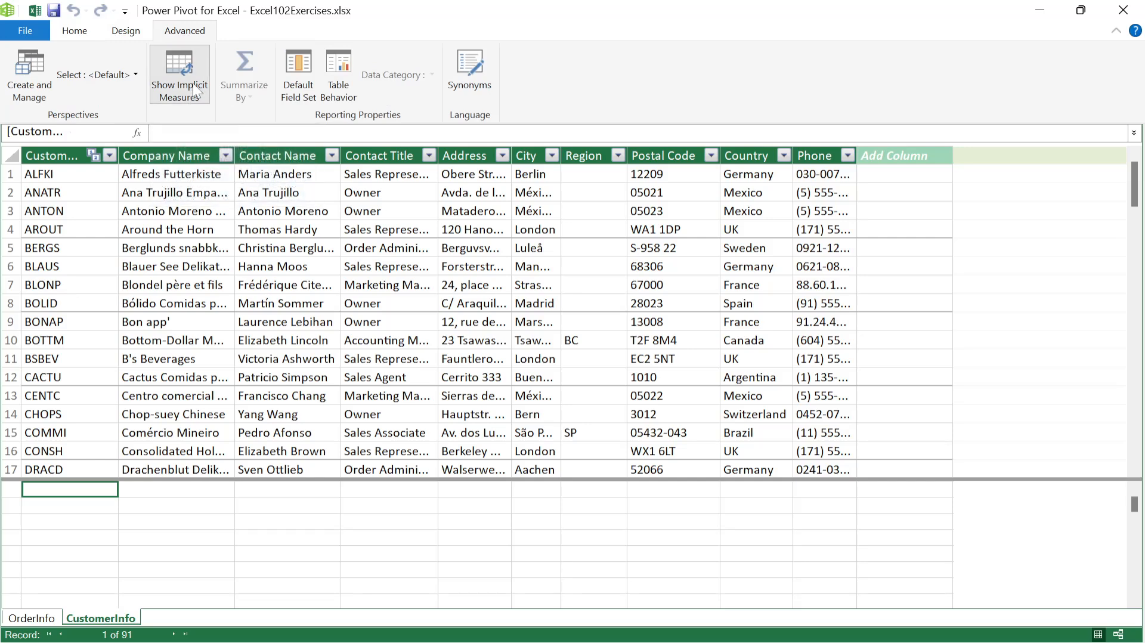
- Examine the CustomerInfo calculation area and the diagram of the OrderInfo–CustomerInfo relationship, and return to the data view
left_click(75, 30)
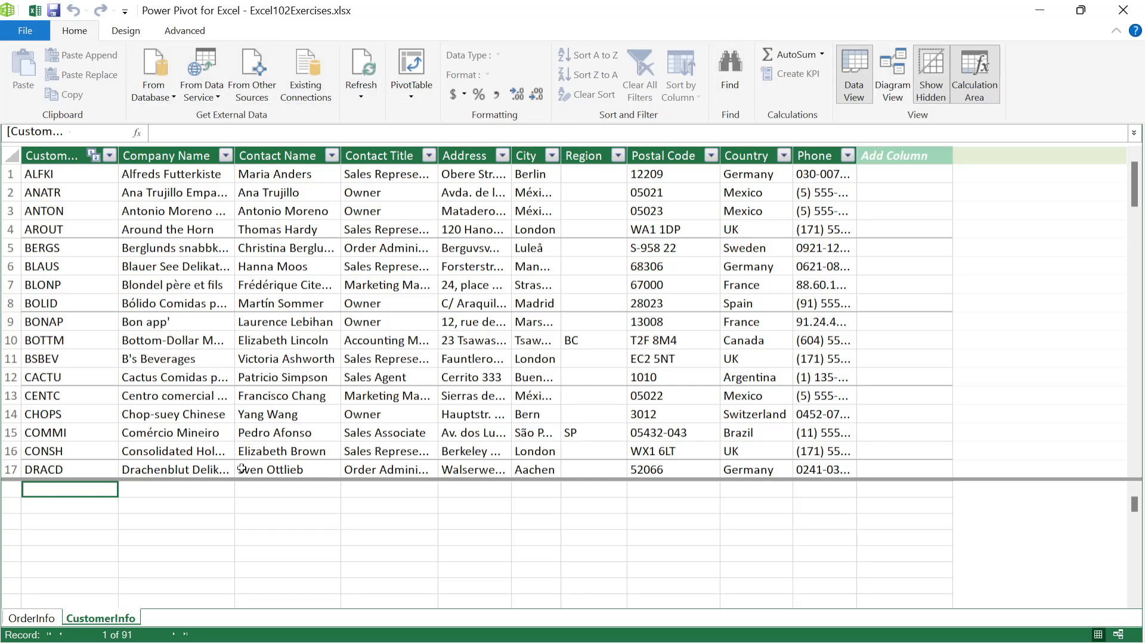
left_click(202, 506)
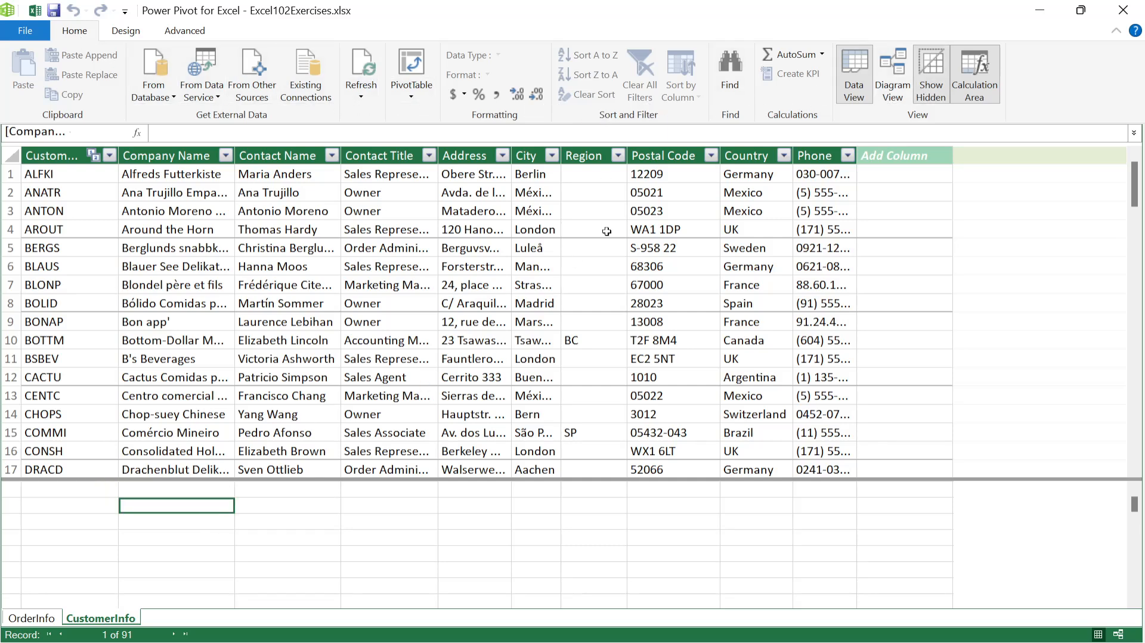
left_click(899, 73)
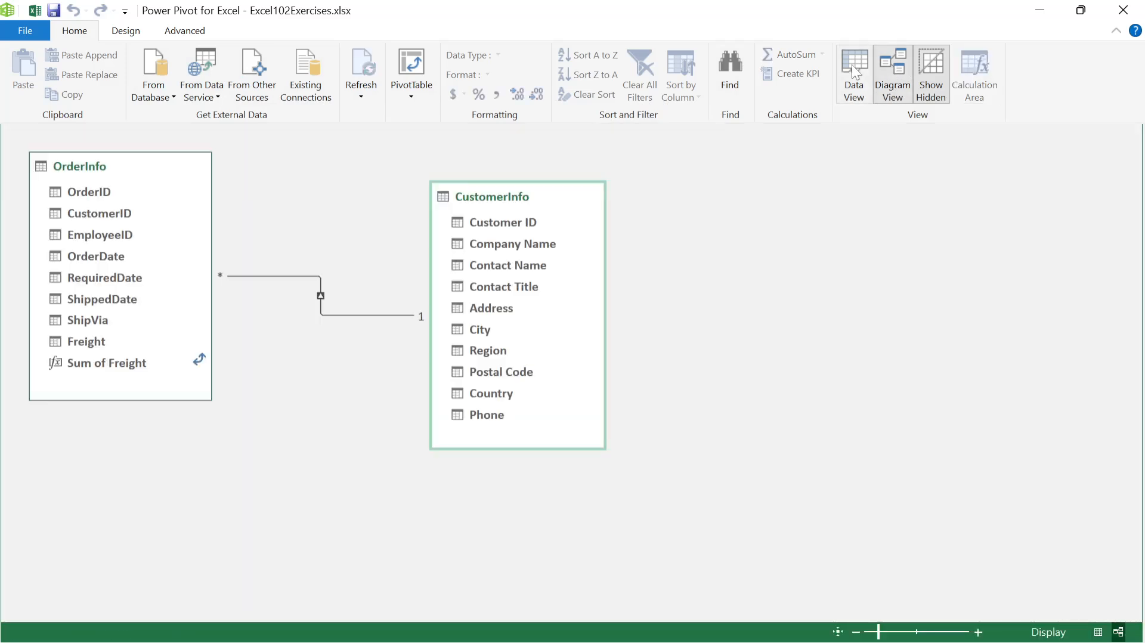
left_click(852, 64)
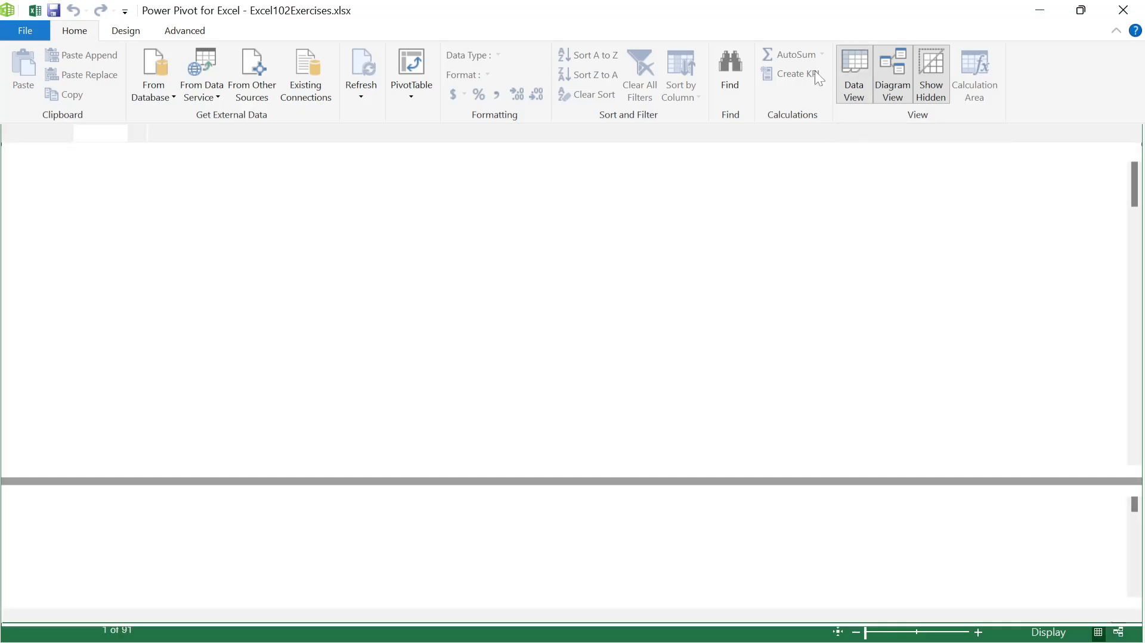
- Try to create a measure named Total Freight in the OrderInfo table from the workbook's pivot sheet
key("alt+Tab")
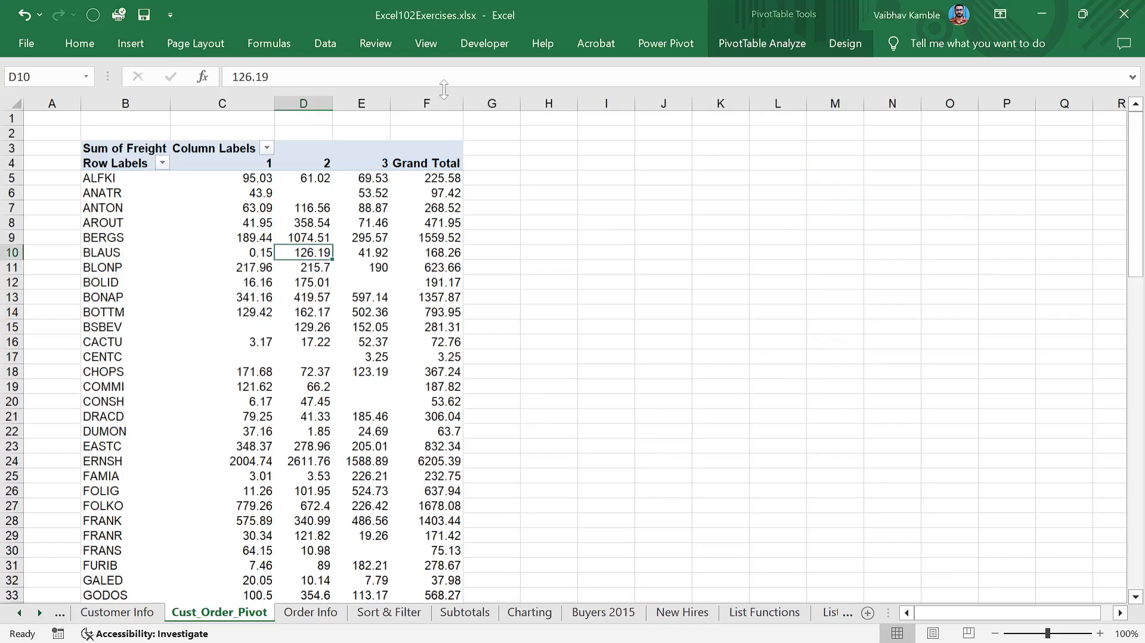
left_click(680, 43)
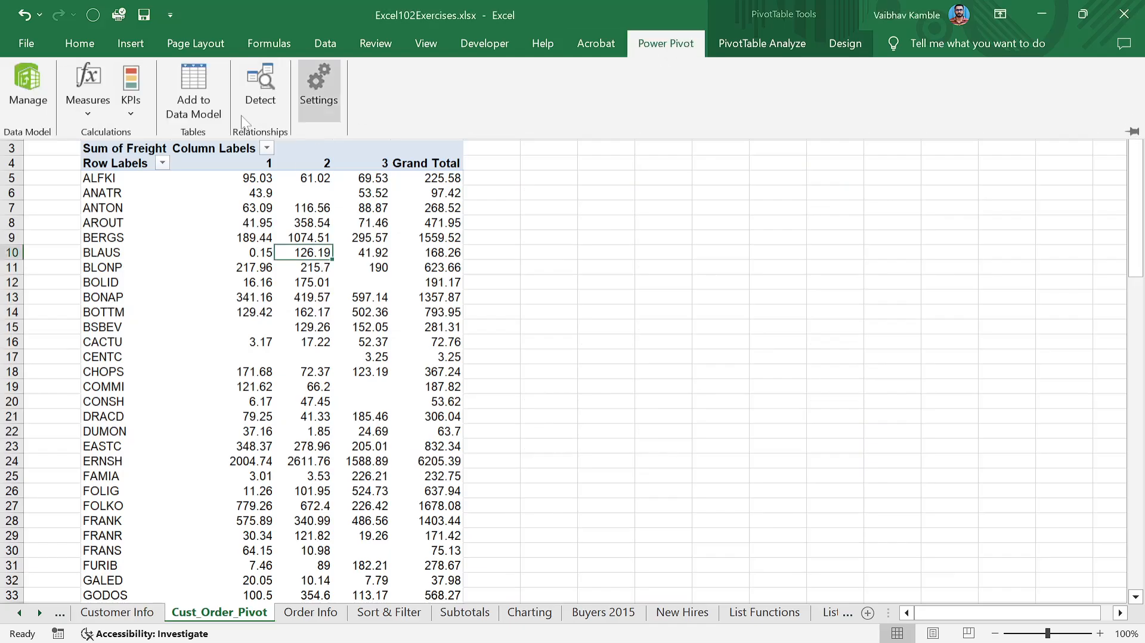
left_click(77, 114)
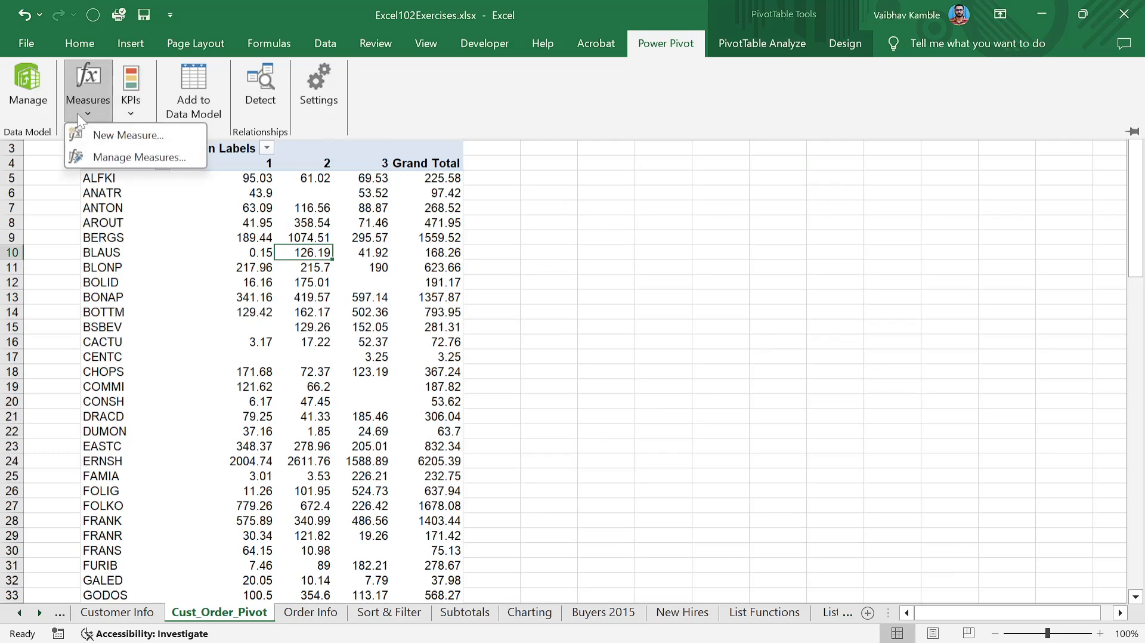
left_click(144, 137)
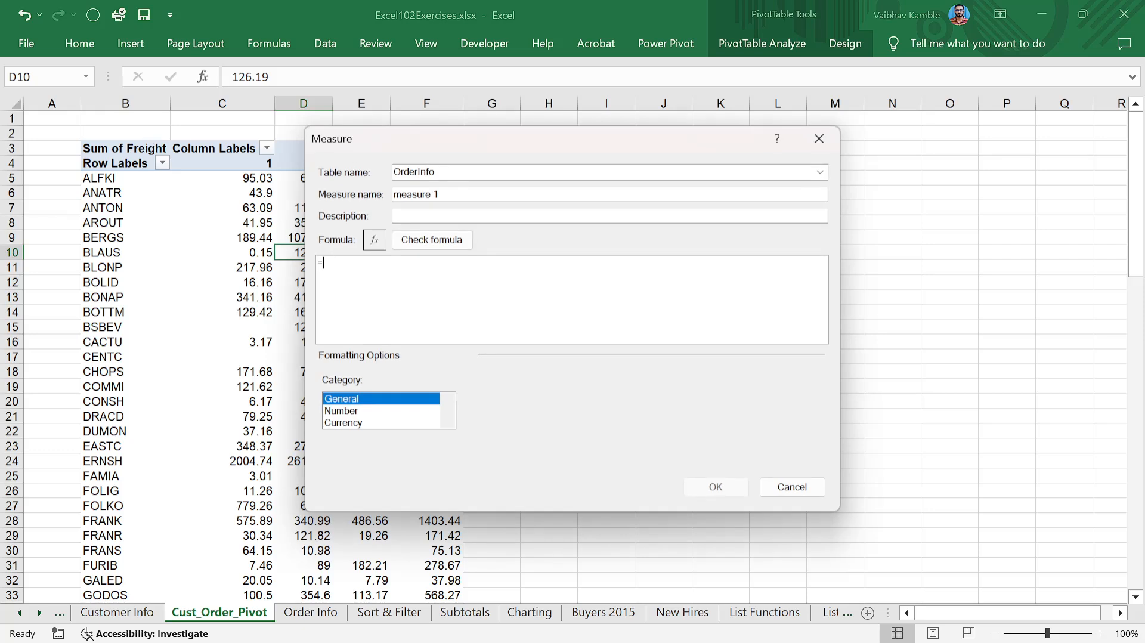
left_click(480, 194)
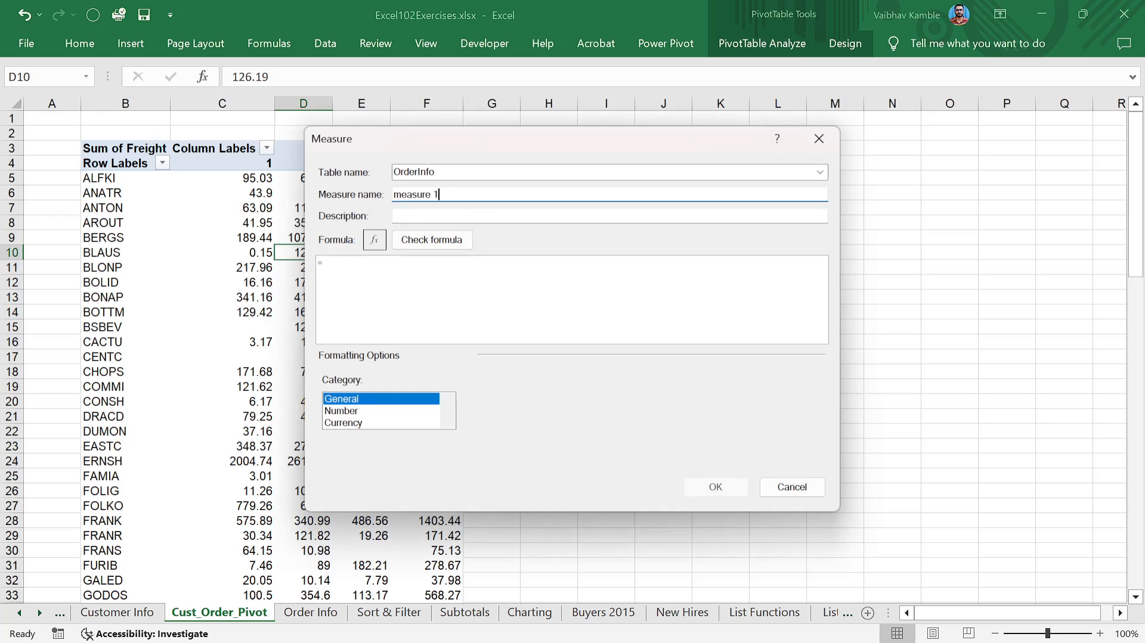
key("ctrl+a")
type("Freight")
key("BackSpace")
type("Total")
left_click(415, 279)
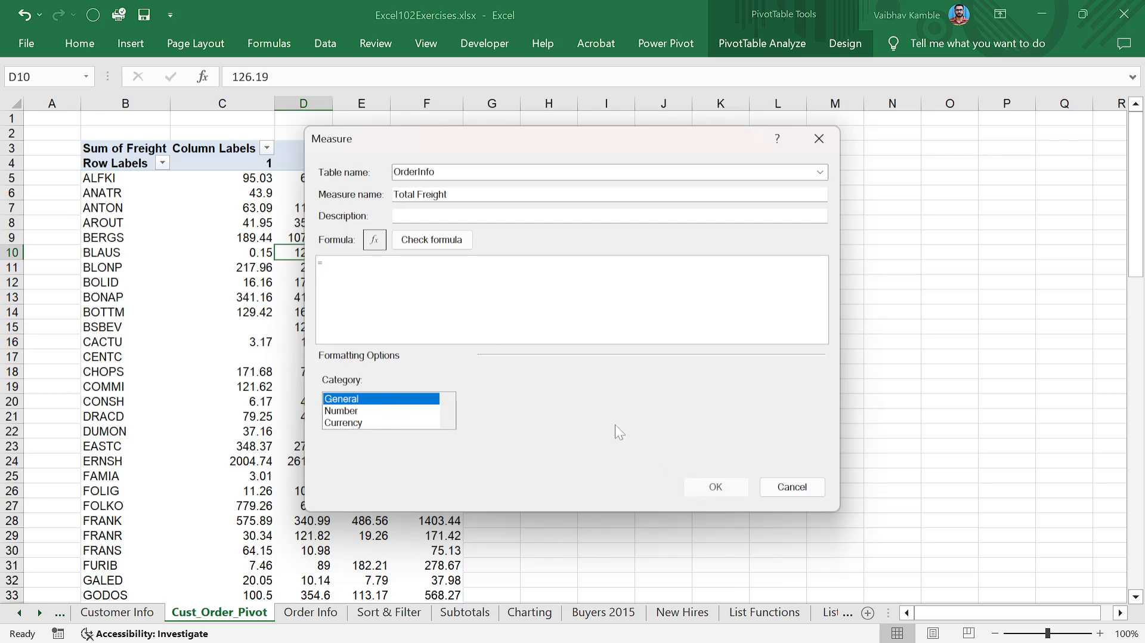
left_click(823, 147)
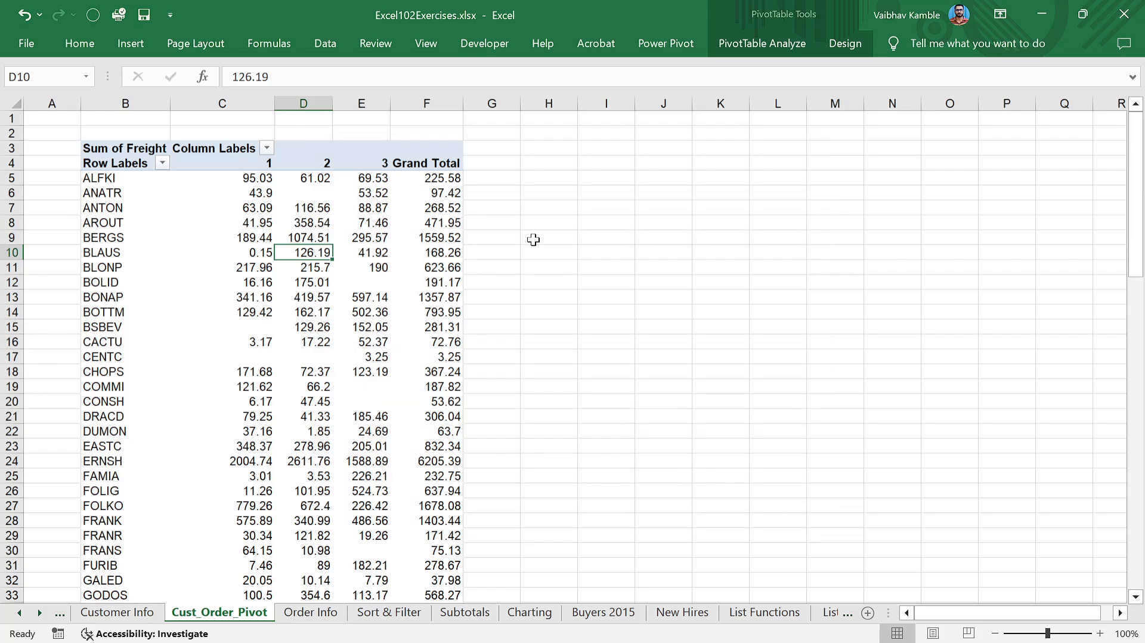
left_click(531, 238)
key("alt+Tab")
left_click(532, 242)
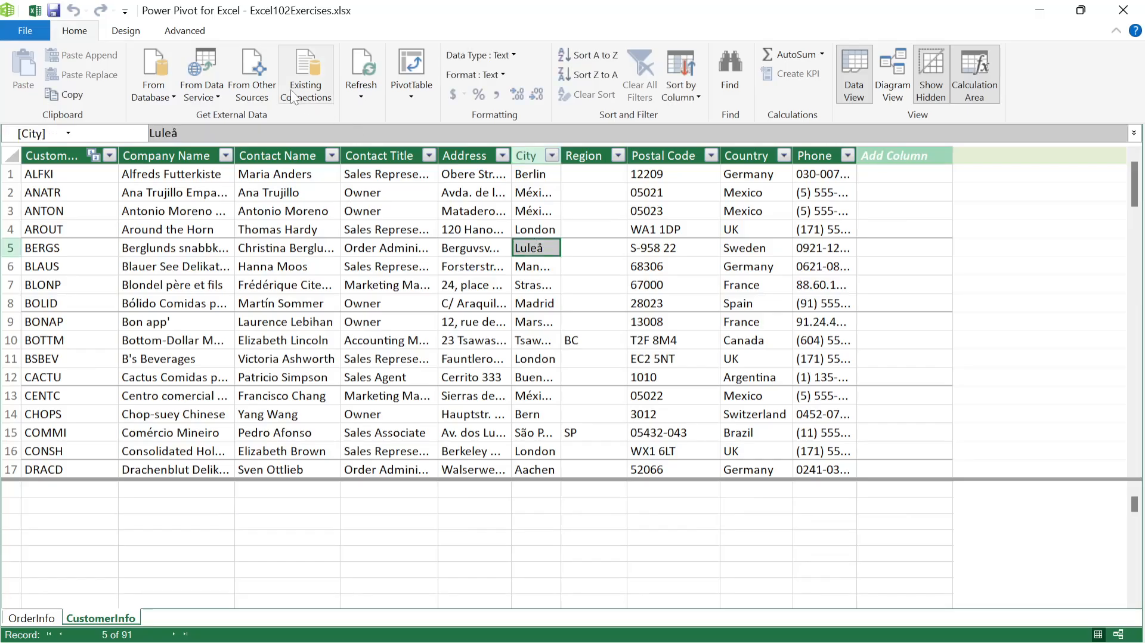
left_click(170, 38)
scroll(85, 34, "up", 2)
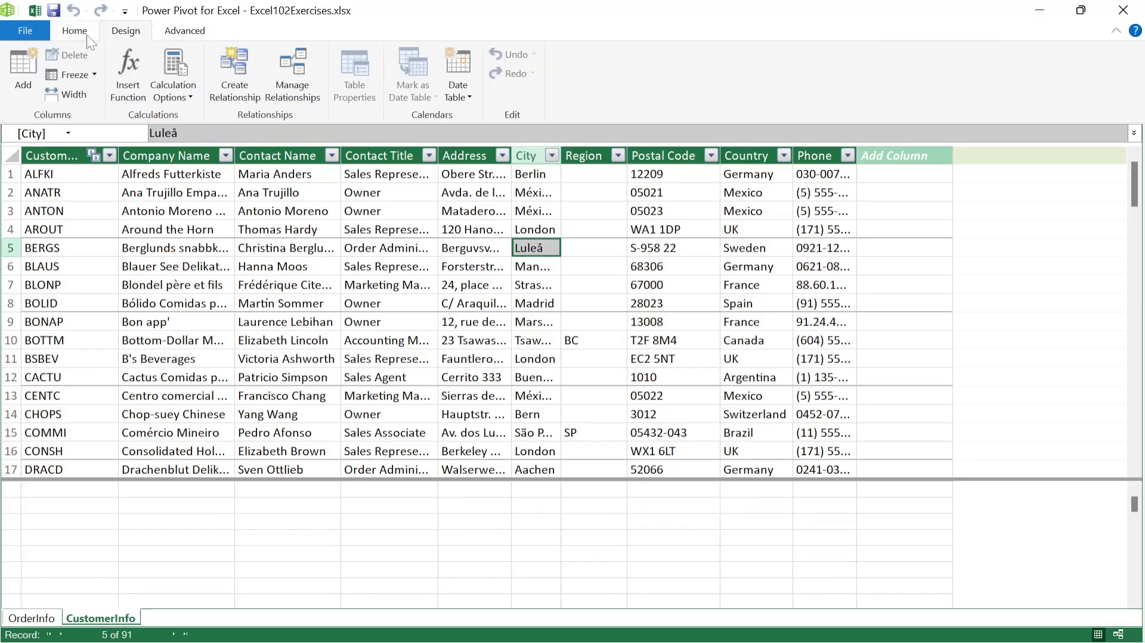
scroll(84, 34, "down", 2)
- Switch to the Notepad course notes and review the end of the Power Pivot section through topics 06 and 07
key("alt+Tab")
key("alt+Tab")
key("alt+Tab")
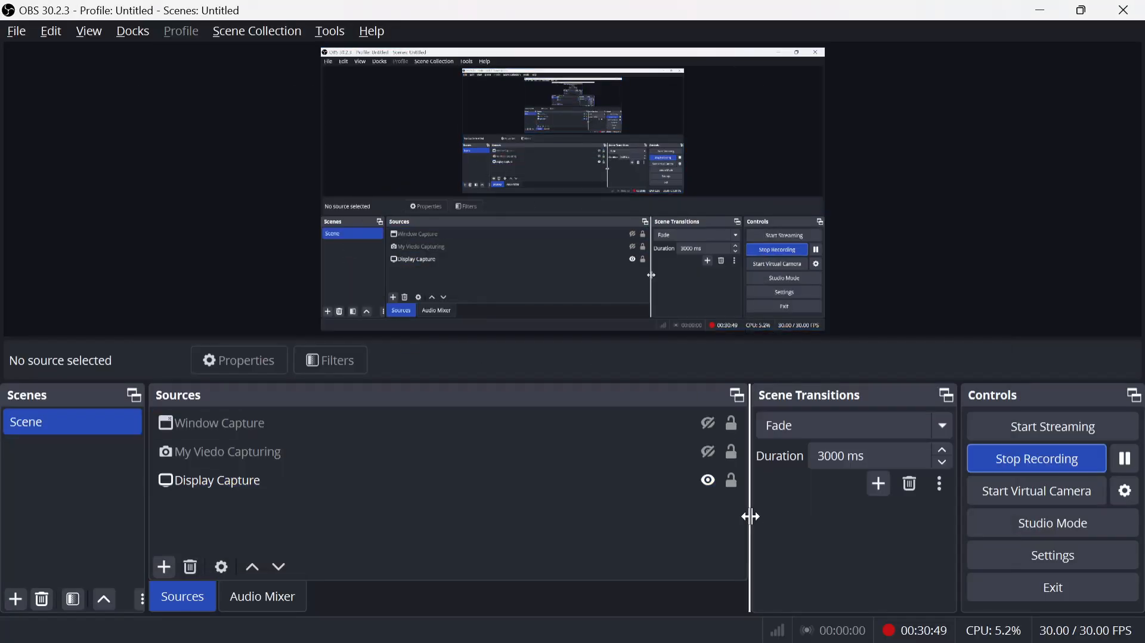
key("alt+Tab")
key("alt+Tab")
key("alt+Tab")
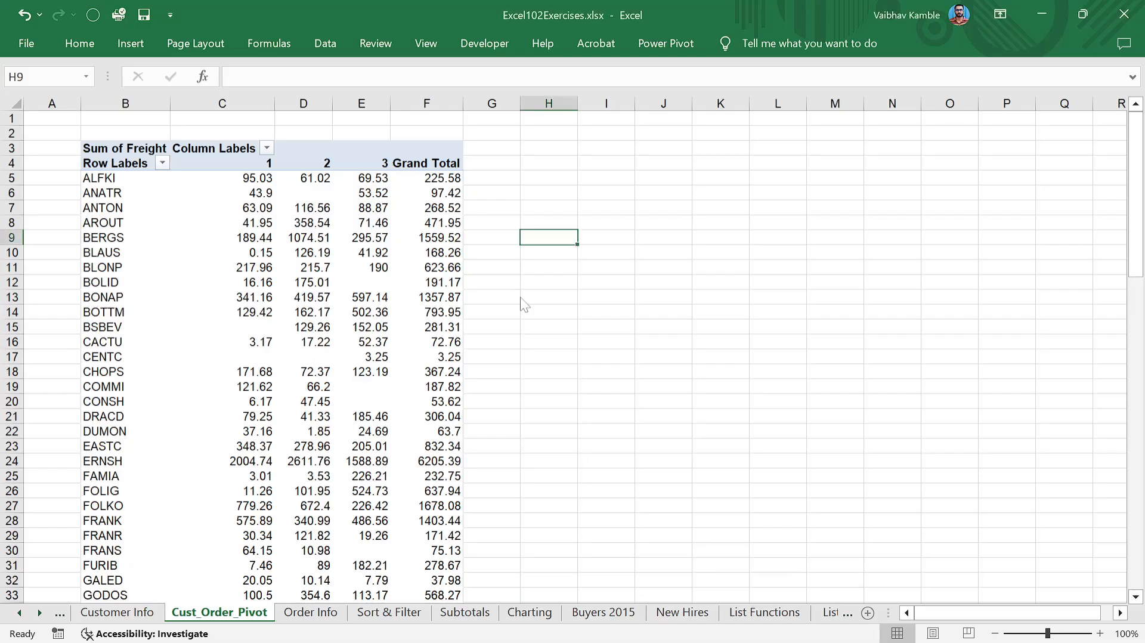
key("alt+Tab")
key("alt+Tab")
key("alt+Tab")
scroll(573, 334, "down", 2)
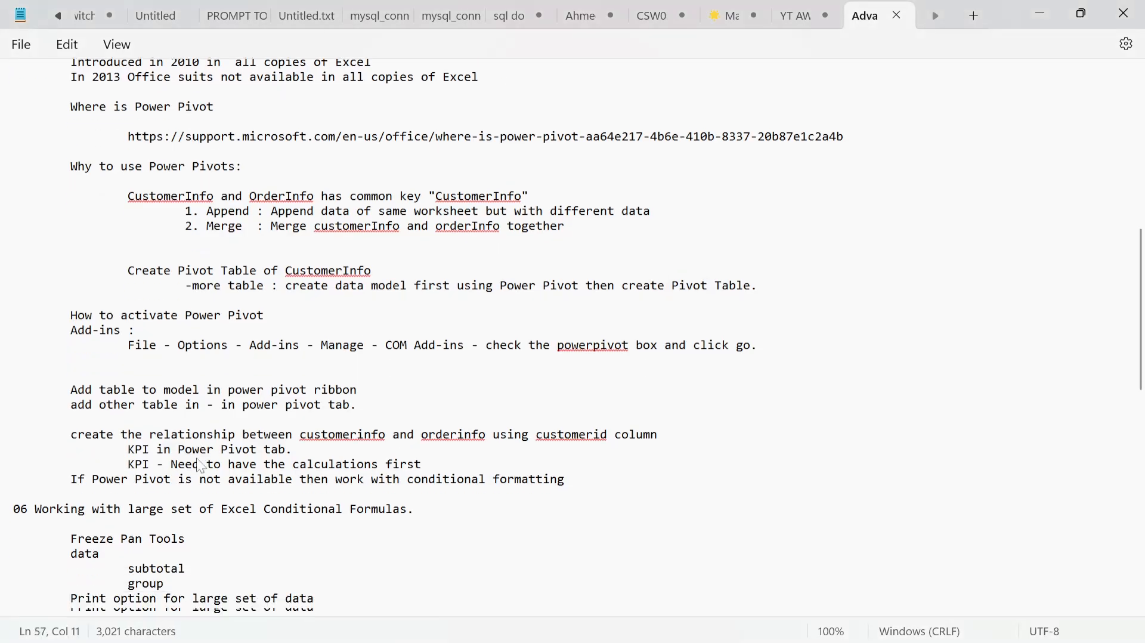
left_click(201, 468)
scroll(572, 334, "down", 5)
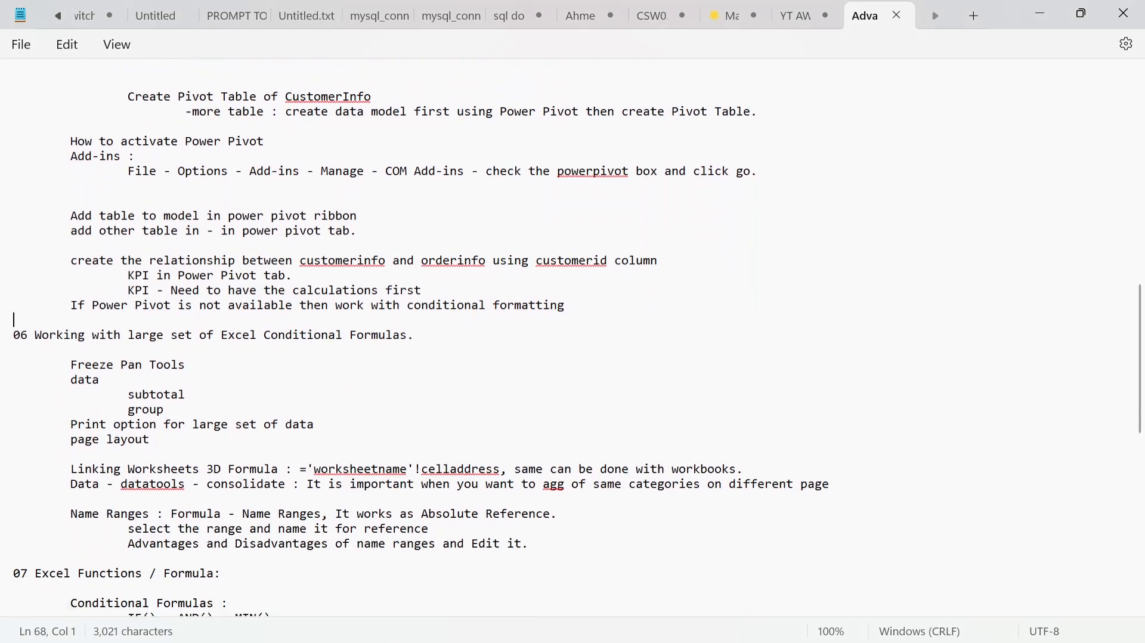
scroll(228, 346, "down", 3)
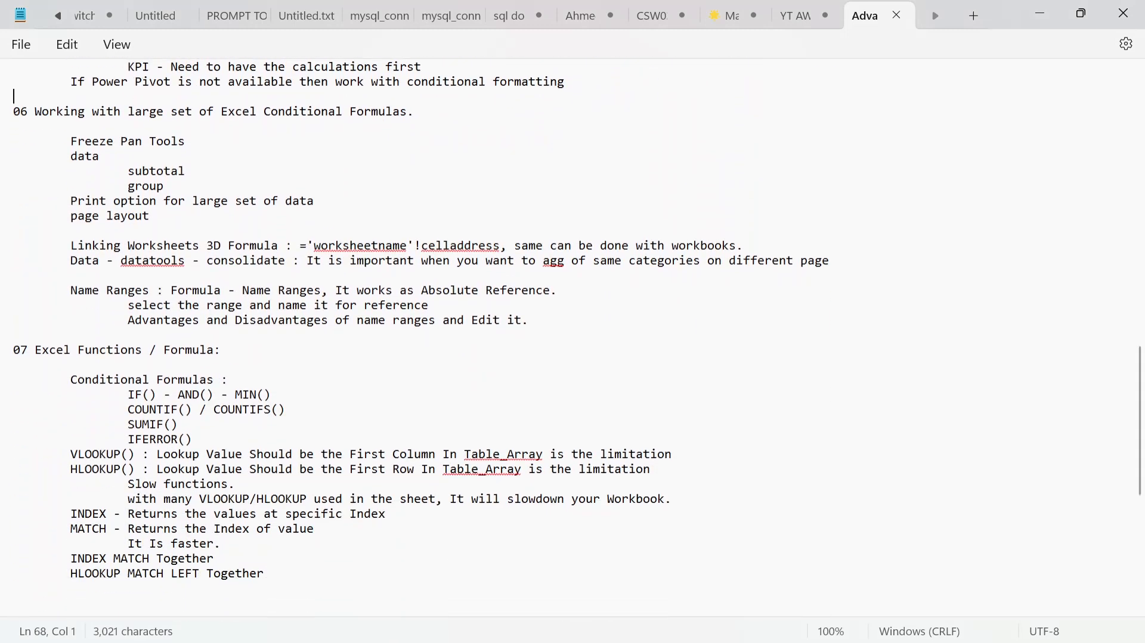
- Go over the topic 06 notes on freeze panes, subtotals, grouping, print options and page layout
left_click(227, 340)
left_click(71, 275)
left_click(150, 216)
left_click(214, 201)
left_click(192, 201)
left_click(165, 186)
left_click(218, 176)
left_click(200, 160)
left_click(196, 143)
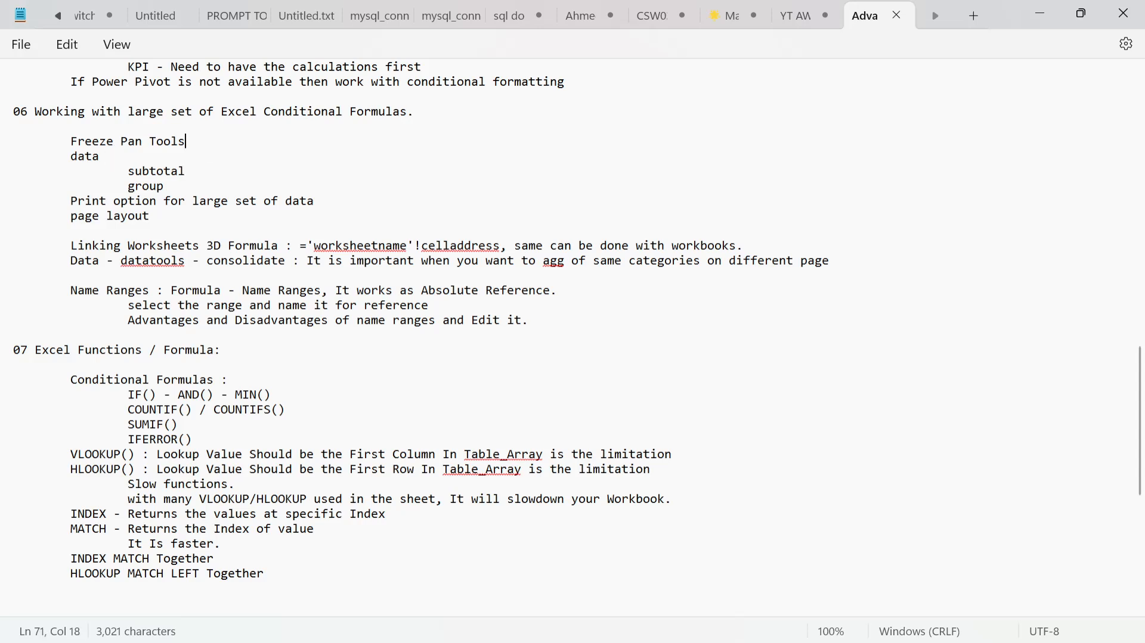
- Read the Name Ranges notes on absolute references and naming a selected range for reference
left_click(207, 291)
left_click(257, 290)
left_click(293, 292)
left_click(343, 291)
left_click(465, 291)
left_click(565, 291)
left_click(431, 305)
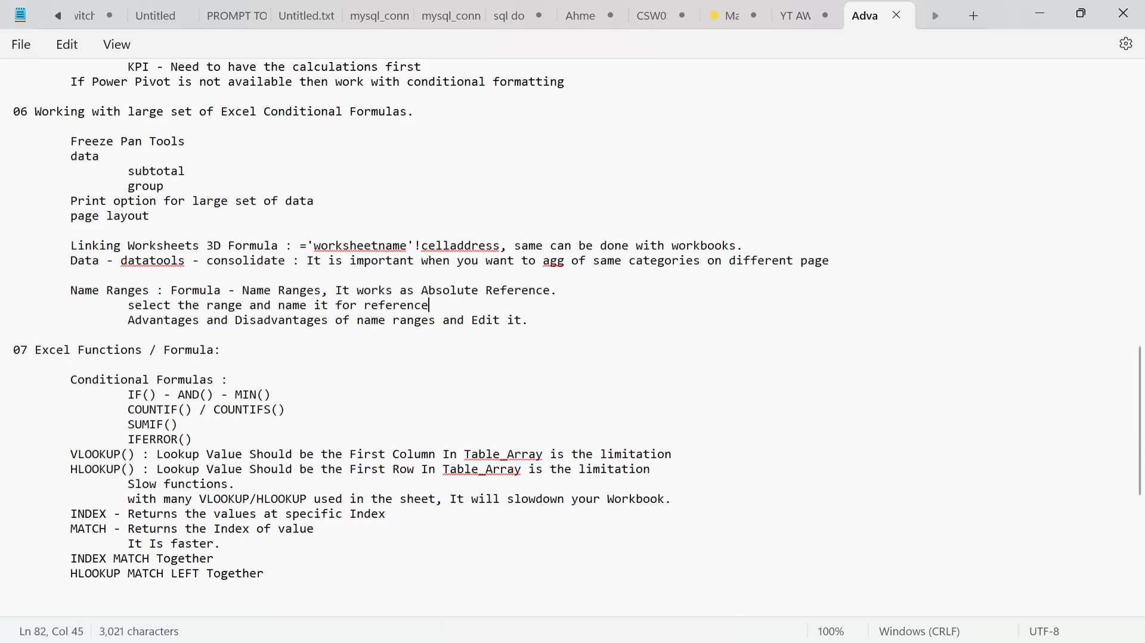
- Switch back to the Excel workbook and bring up the January 1998 sales table on the Charting sheet
key("alt+Tab")
left_click(487, 312)
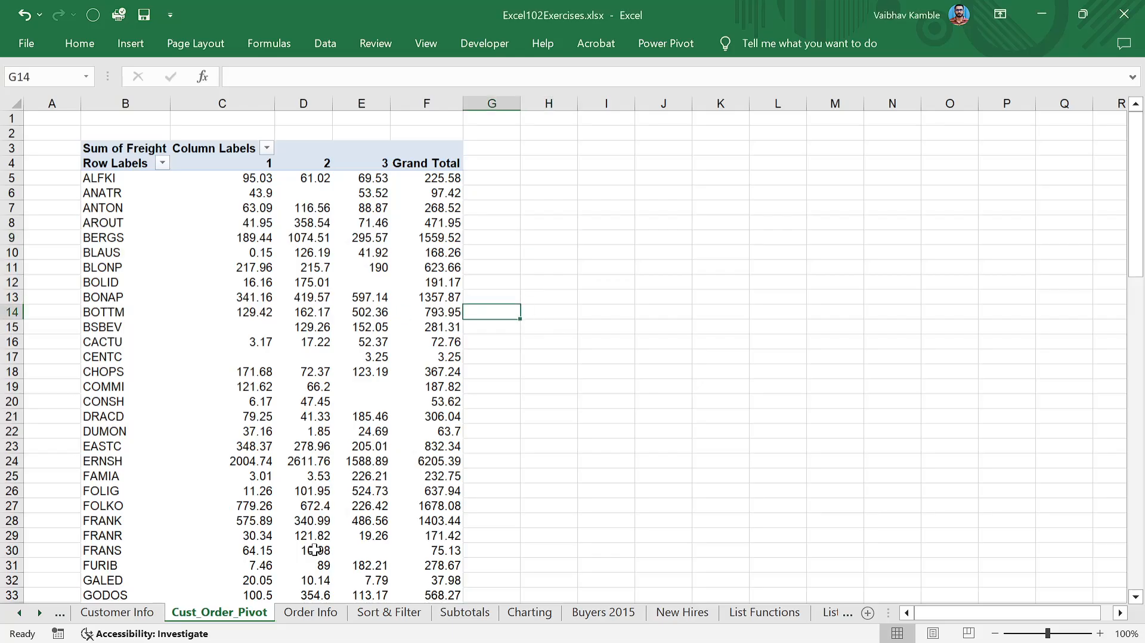
left_click(307, 614)
left_click(314, 341)
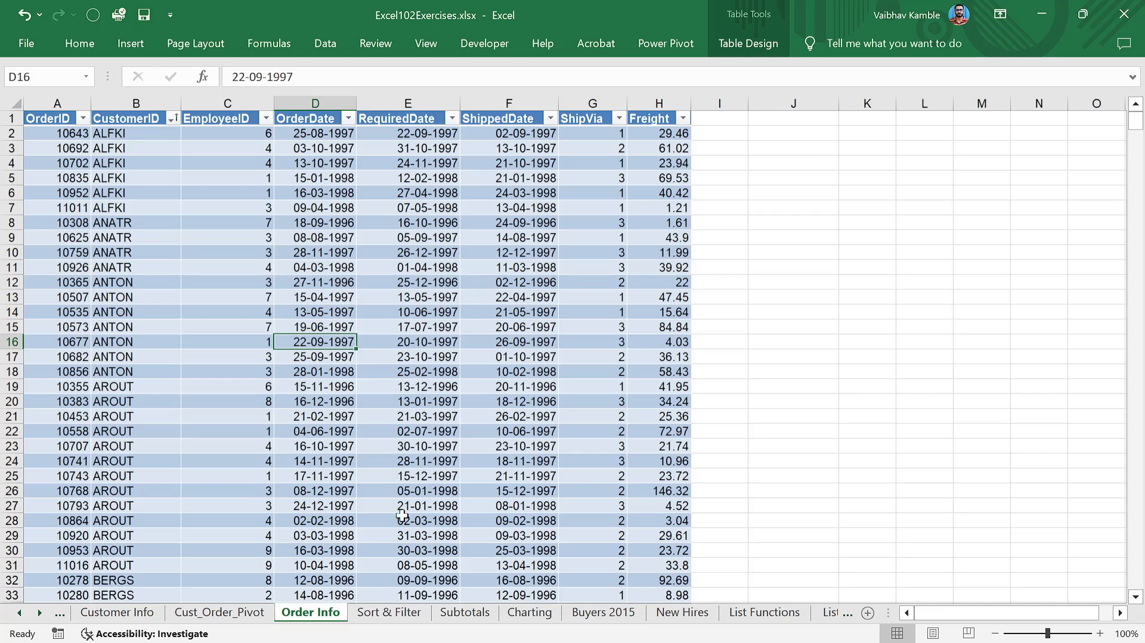
left_click(402, 614)
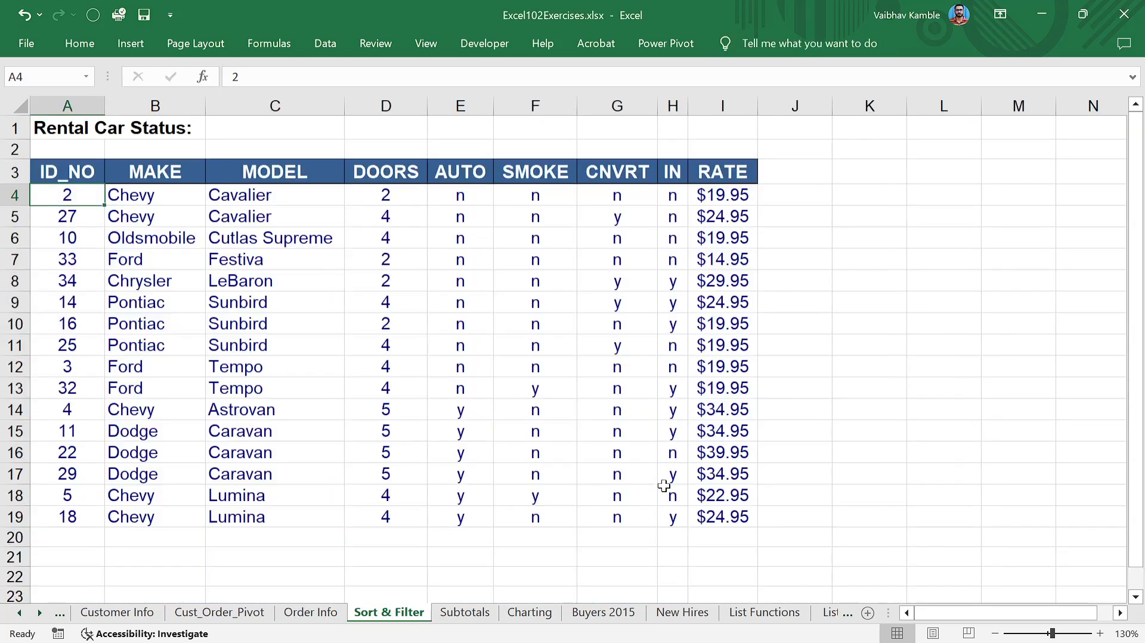
left_click(462, 614)
left_click(528, 616)
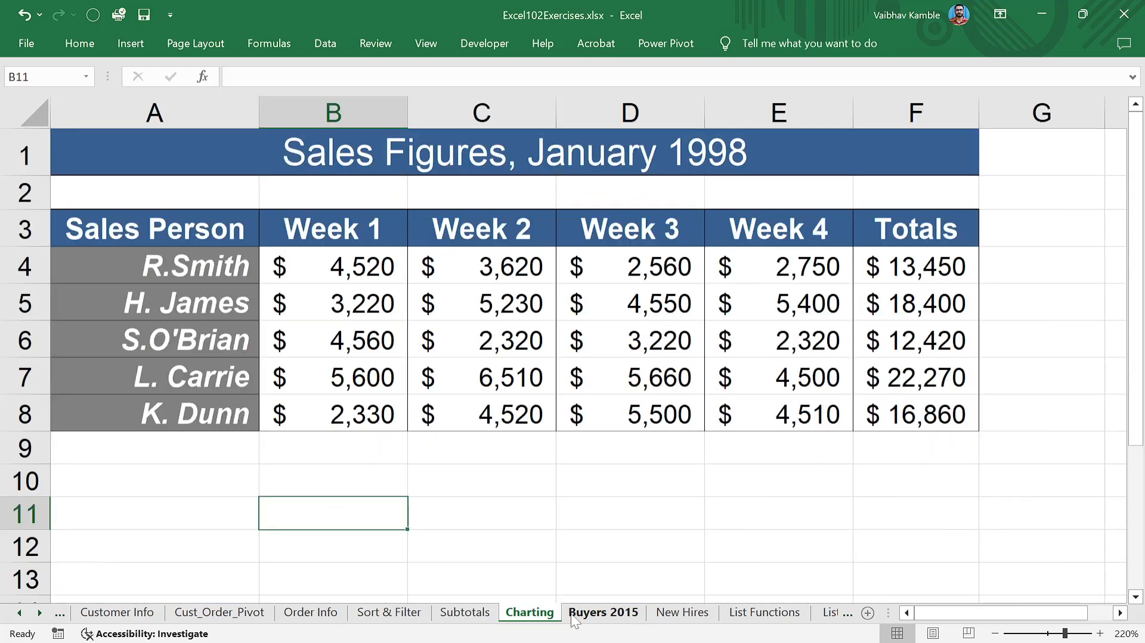
left_click(578, 487)
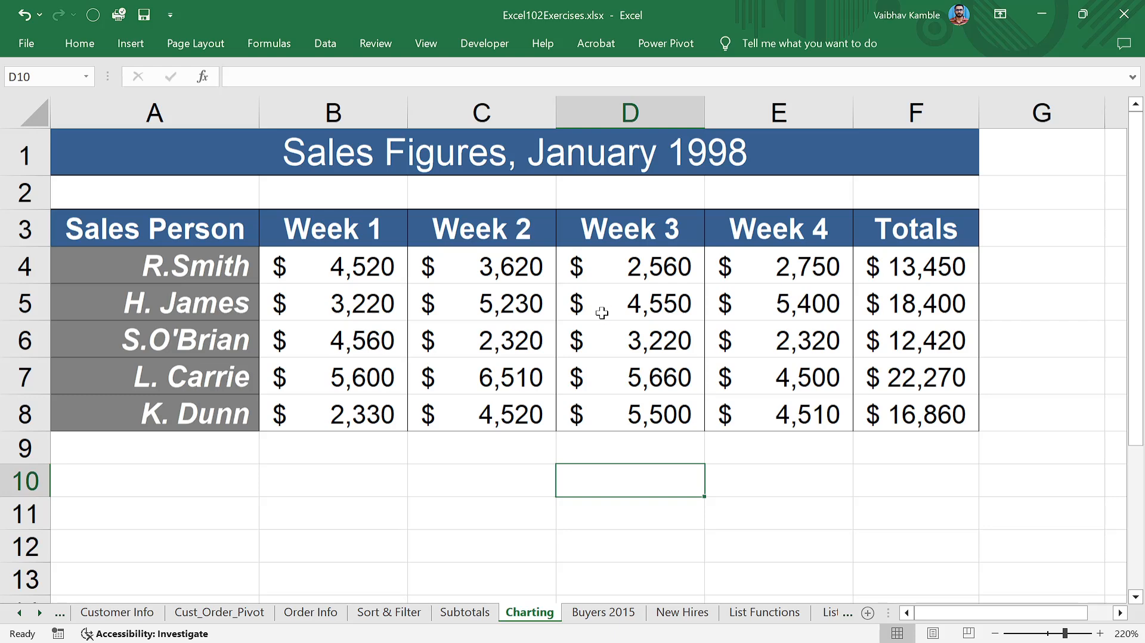
scroll(603, 312, "down", 2)
scroll(603, 313, "down", 2)
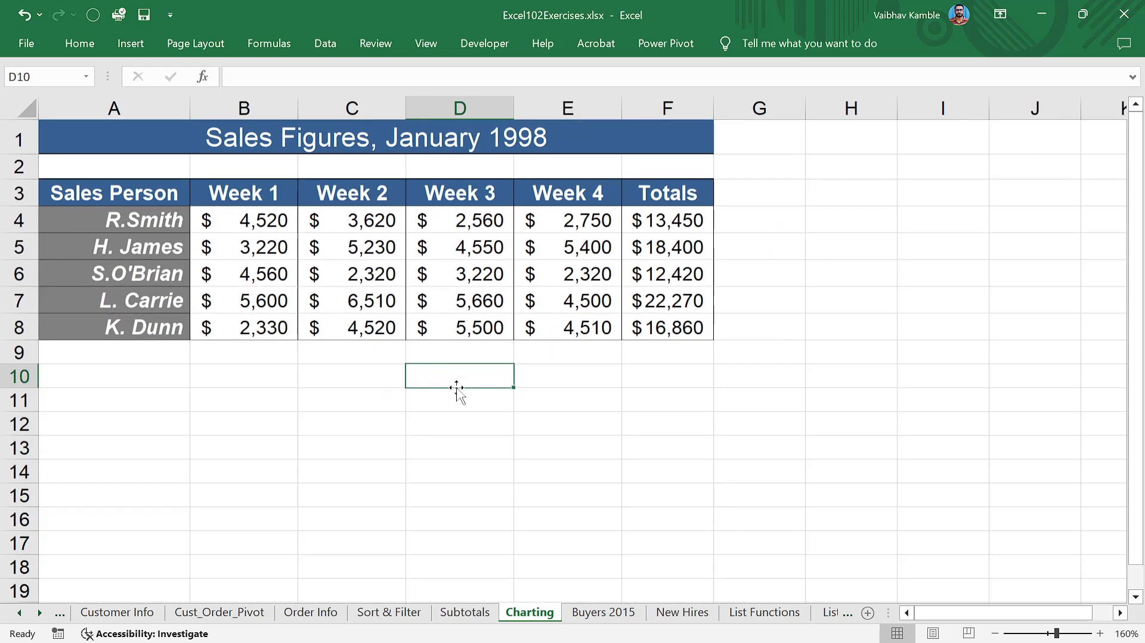
left_click(474, 356)
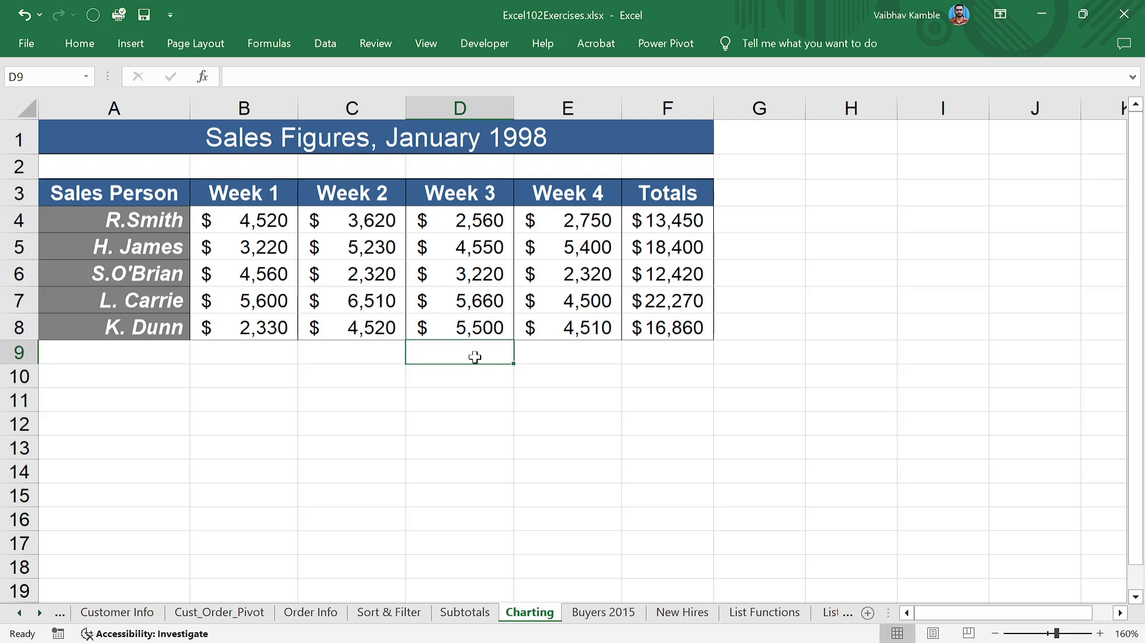
- Total the Week 1 sales in B9 with =SUM(B4:B8) and fill the formula across to F9
left_click(252, 210)
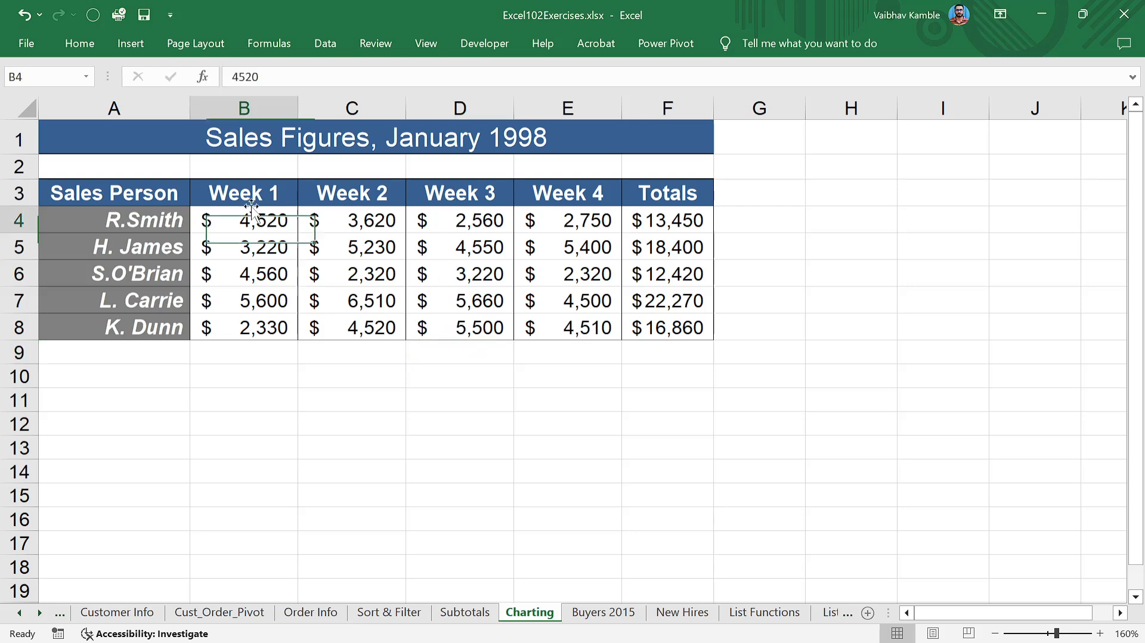
left_click(251, 348)
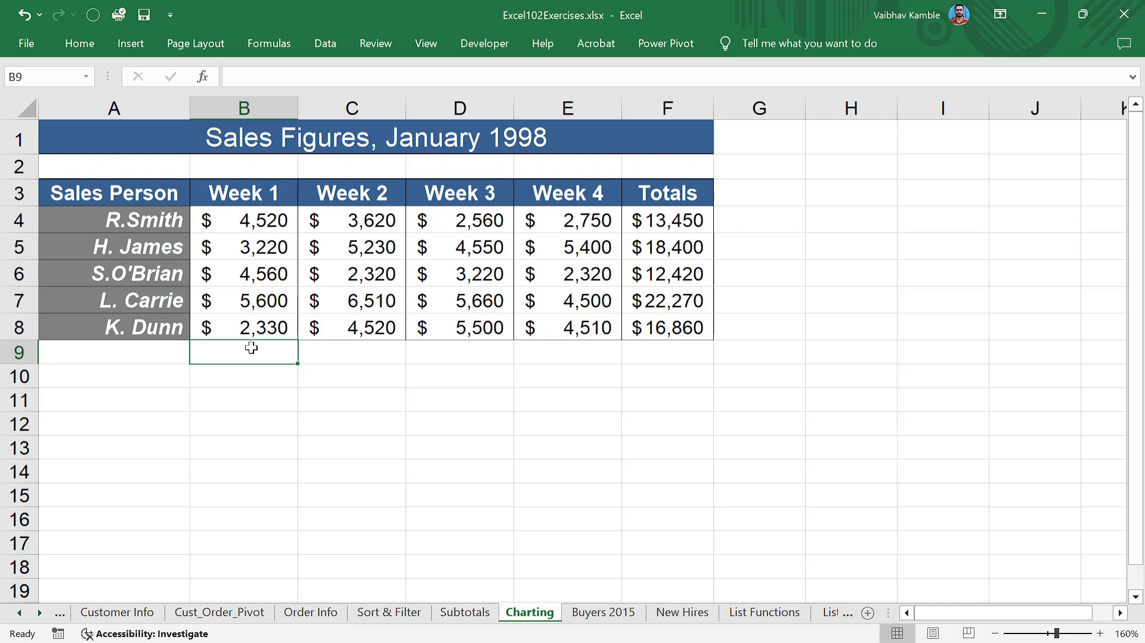
key("alt+equal")
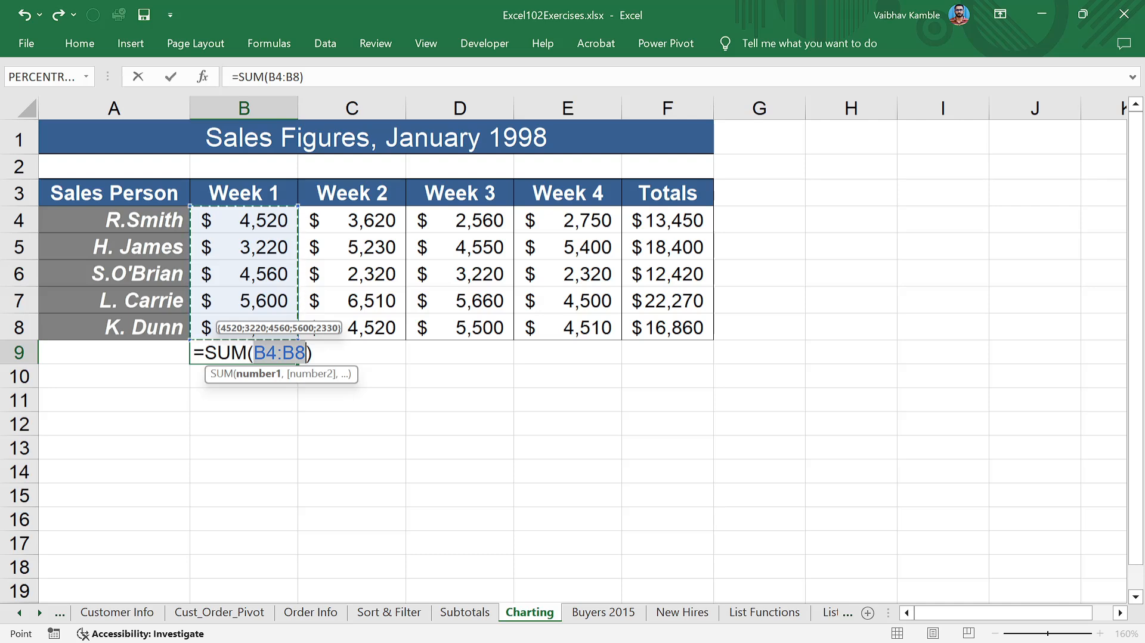
key("Return")
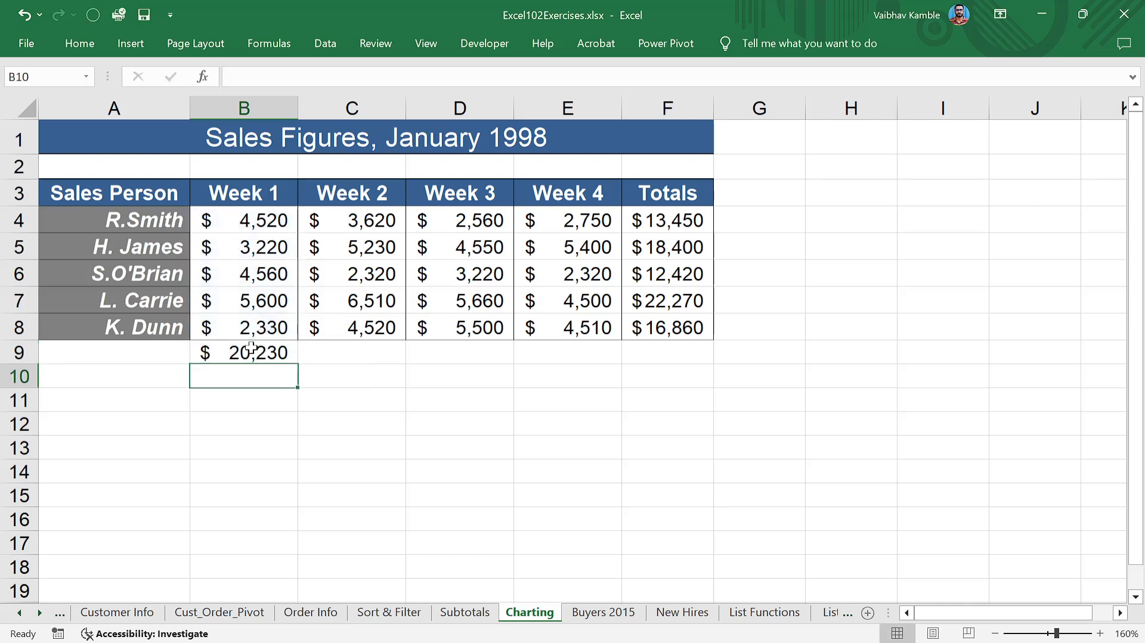
left_click(251, 348)
left_click_drag(298, 363, 715, 368)
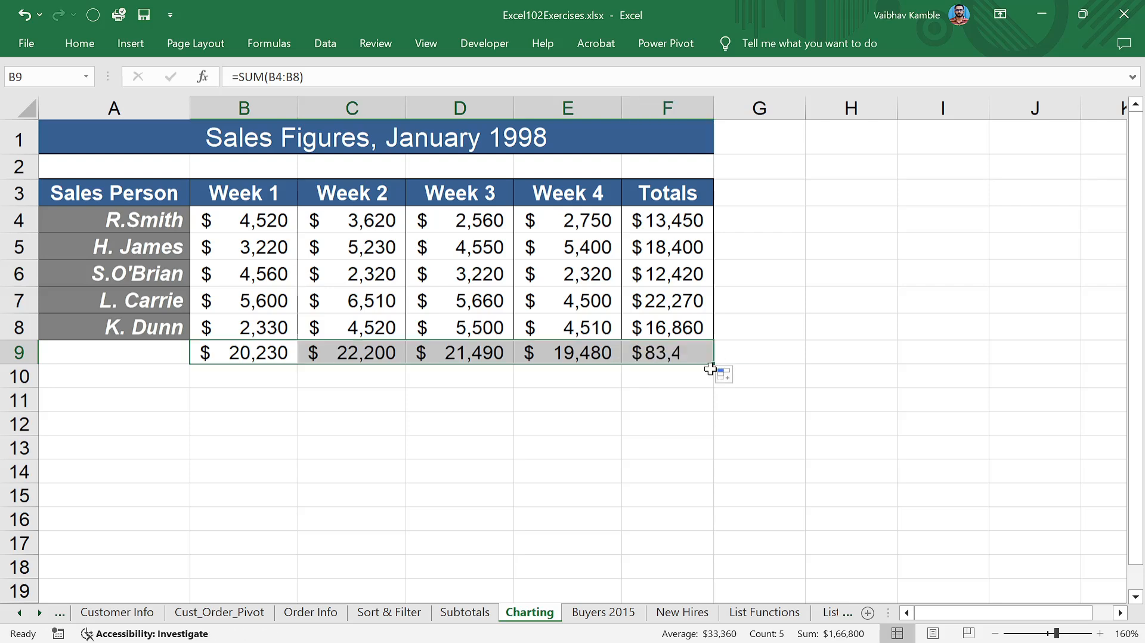
left_click(662, 378)
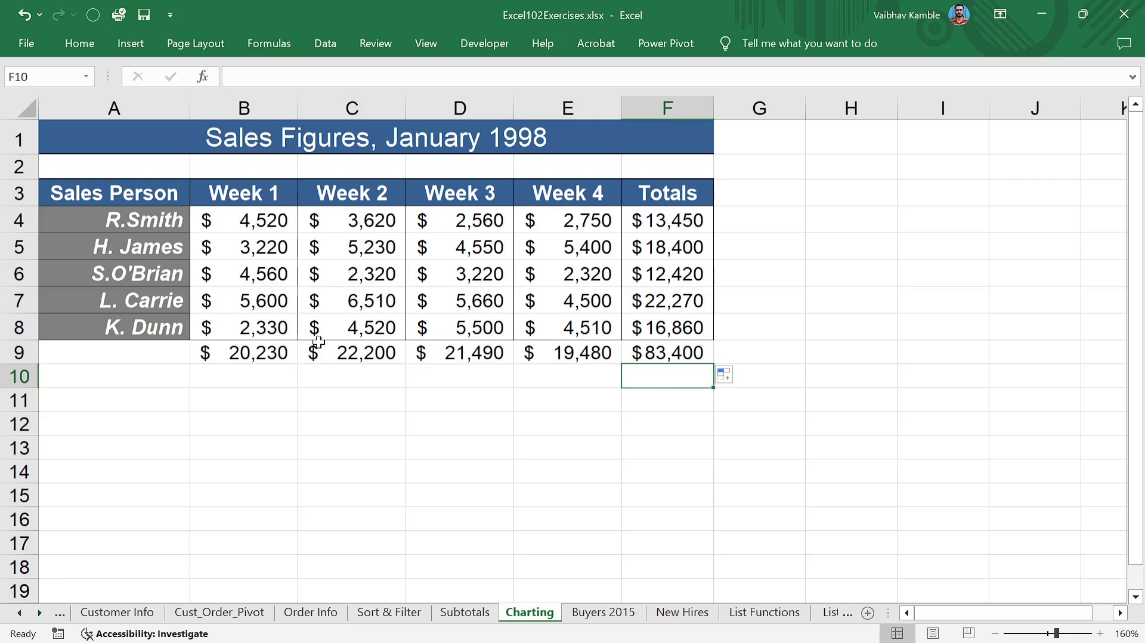
- Clear the column total formulas from B9:F9 below the sales table
left_click_drag(263, 356, 661, 359)
key("Delete")
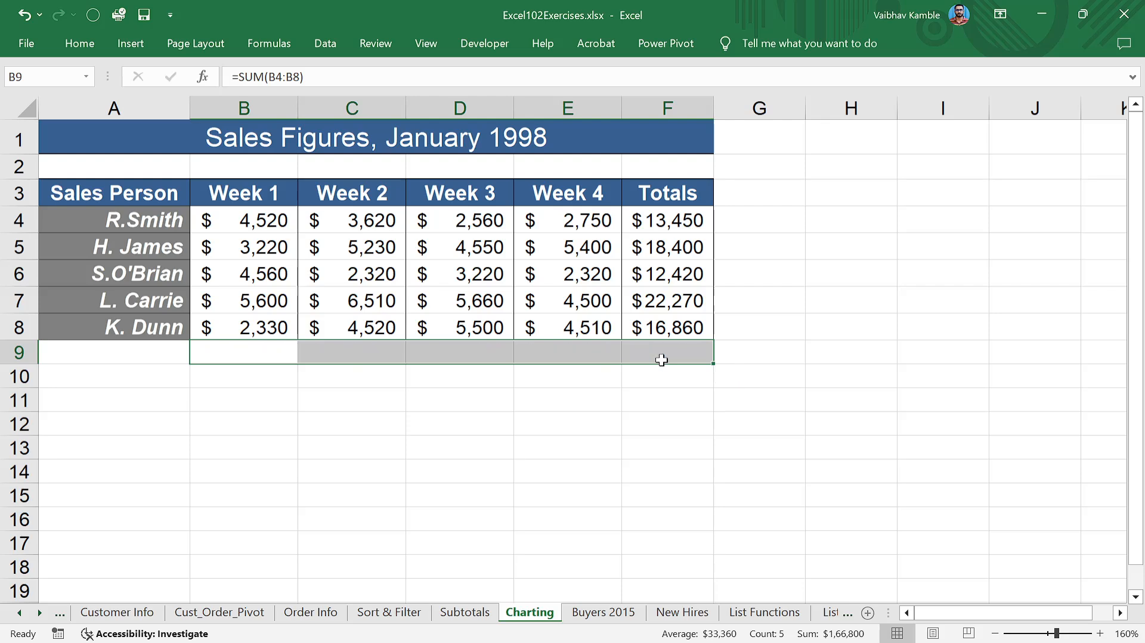
left_click(414, 352)
- Examine the weekly sales values in columns B to E and the row SUM formulas in the Totals column
left_click(227, 220)
left_click_drag(229, 234, 238, 324)
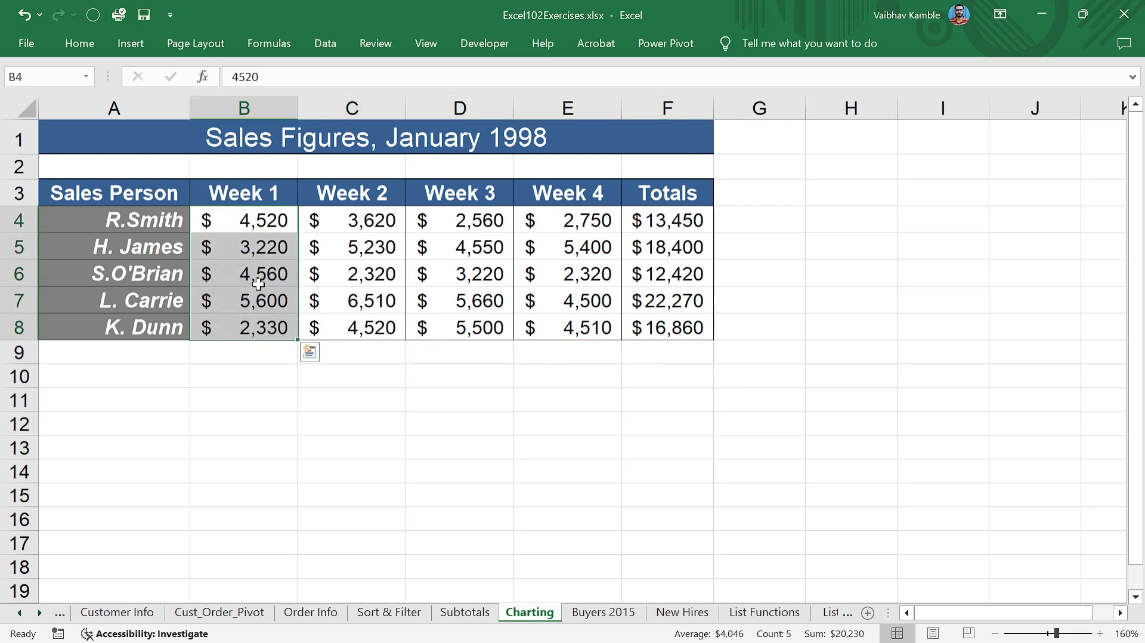
left_click(342, 264)
left_click(330, 219)
left_click(553, 256)
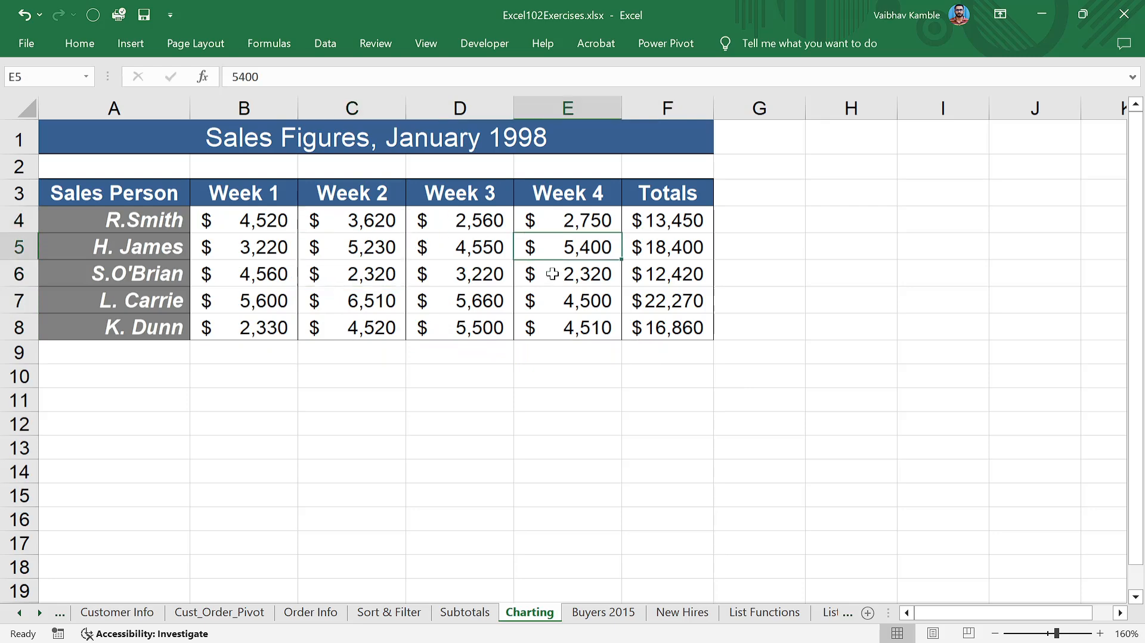
left_click(410, 398)
left_click(582, 274)
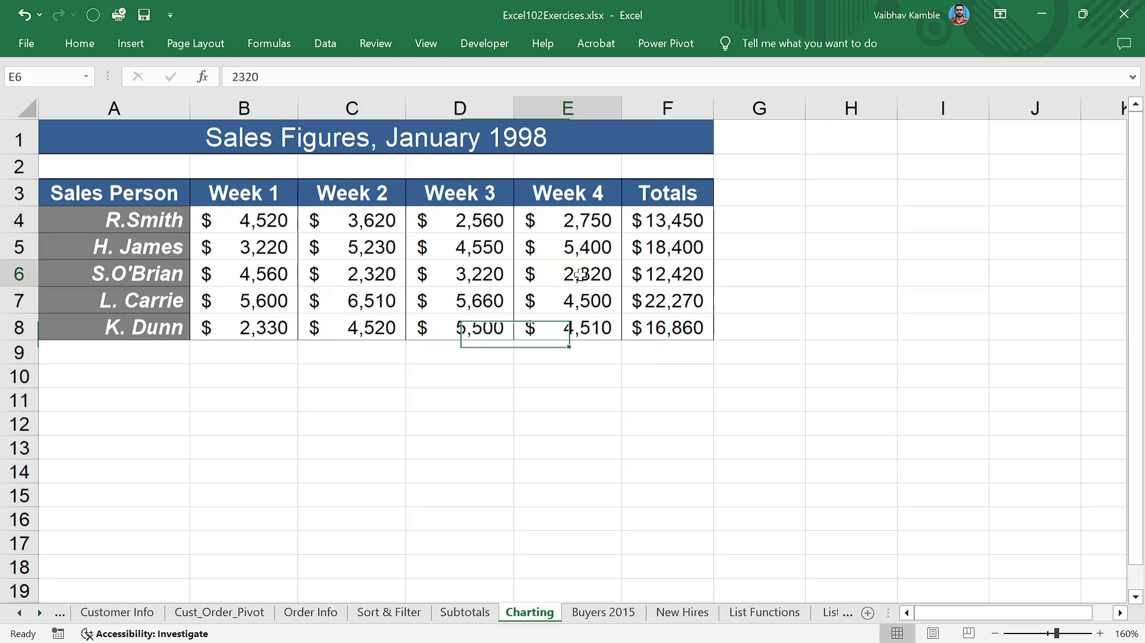
left_click(671, 251)
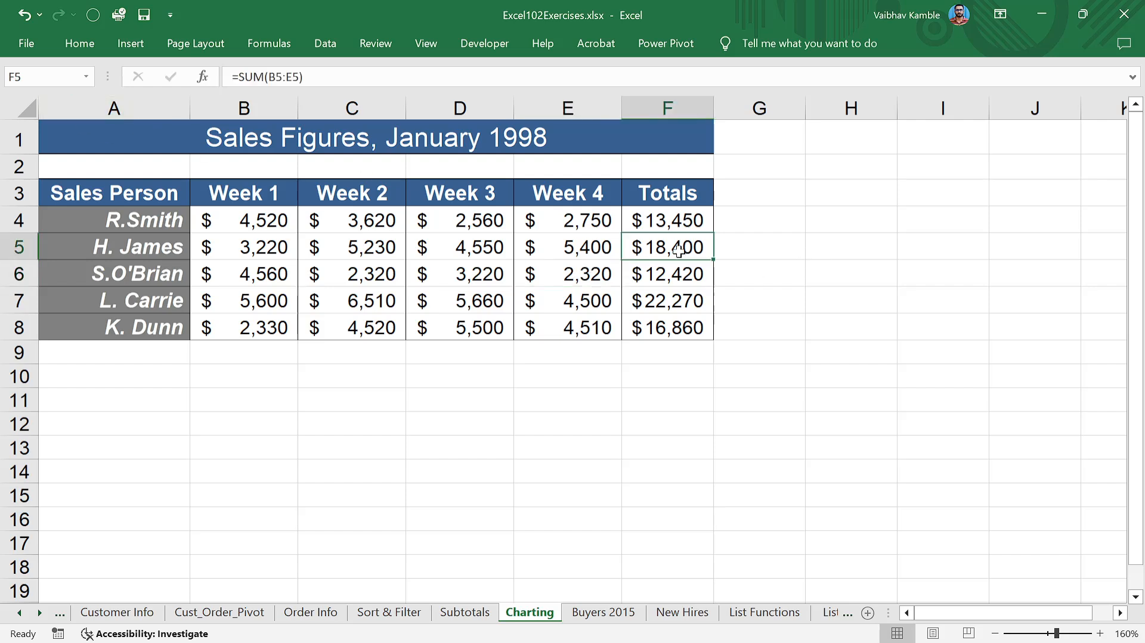
left_click(671, 306)
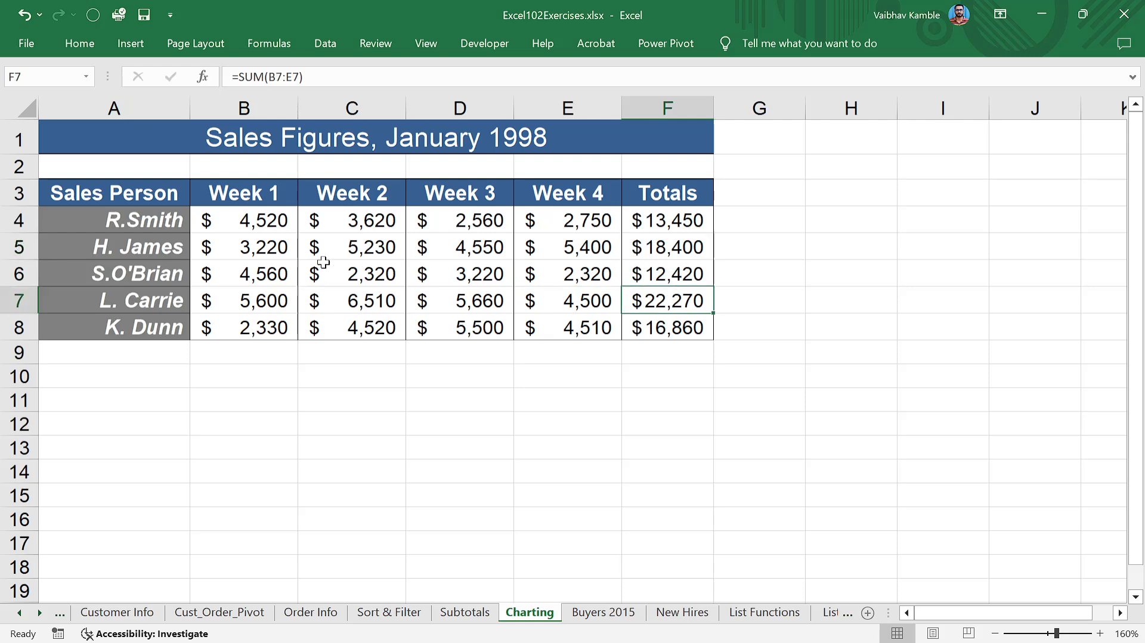
left_click(278, 241)
left_click(360, 256)
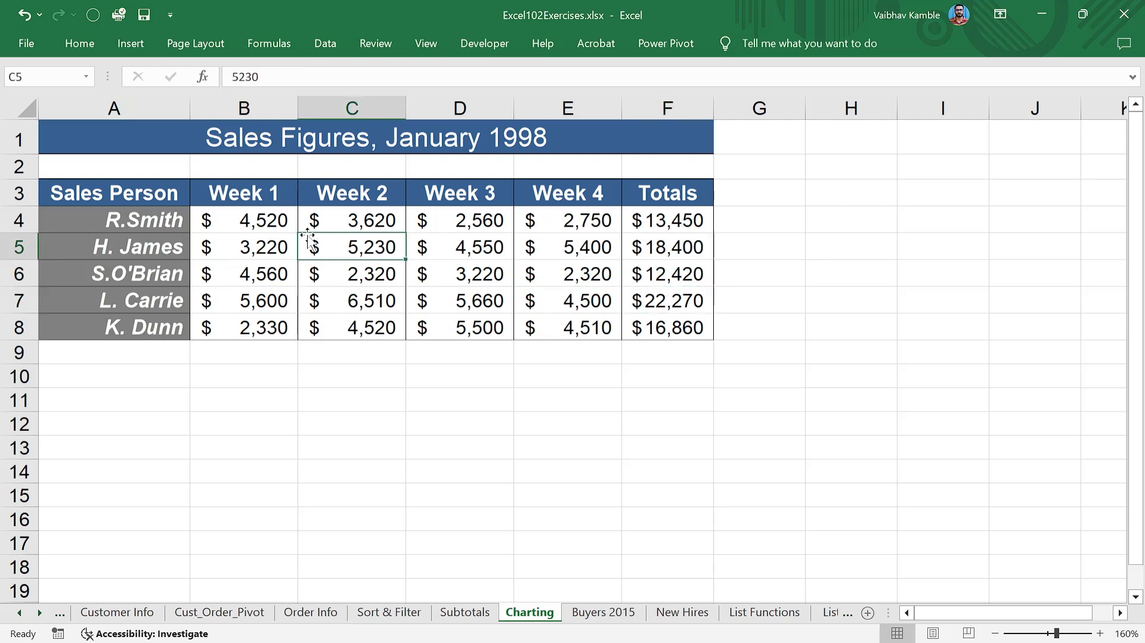
left_click_drag(268, 218, 269, 327)
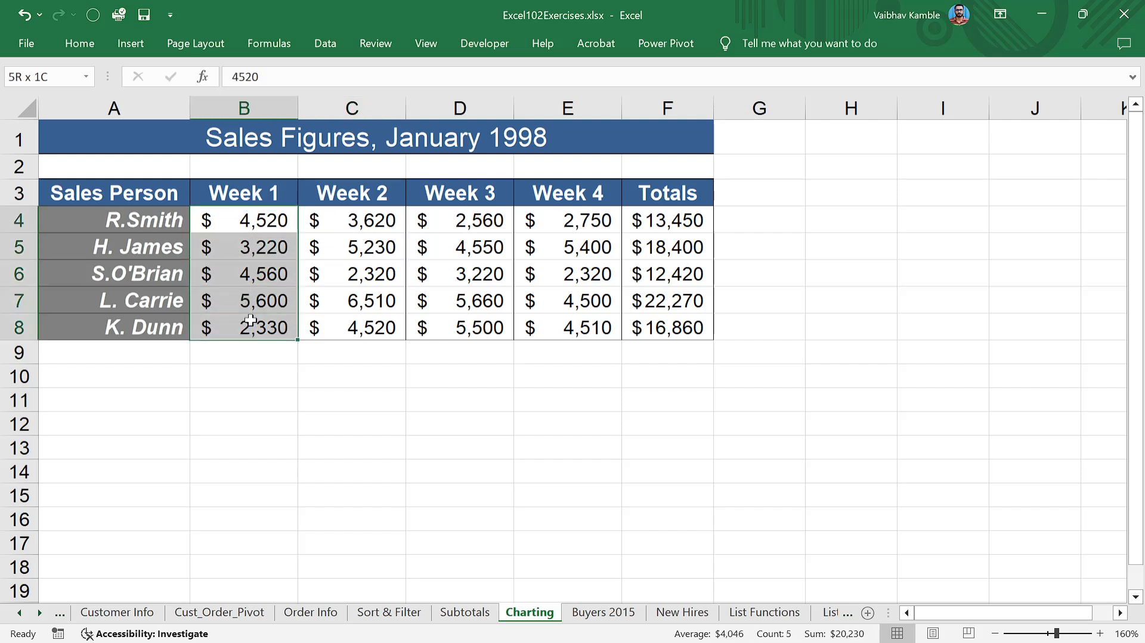
left_click(350, 251)
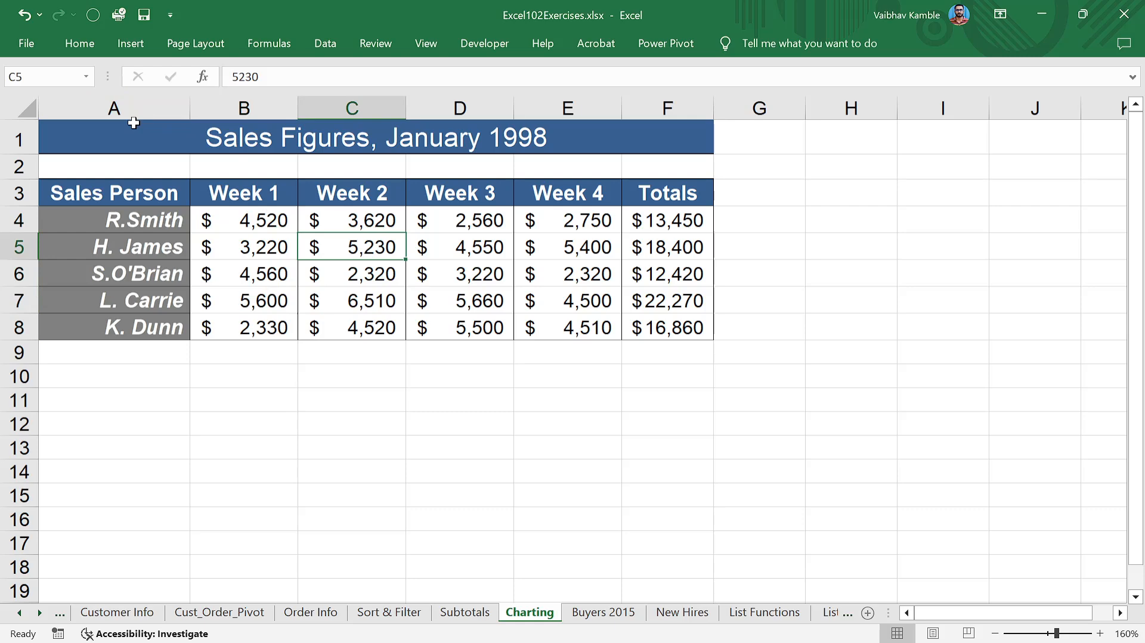
left_click(18, 76)
left_click(67, 78)
left_click_drag(67, 77, 10, 78)
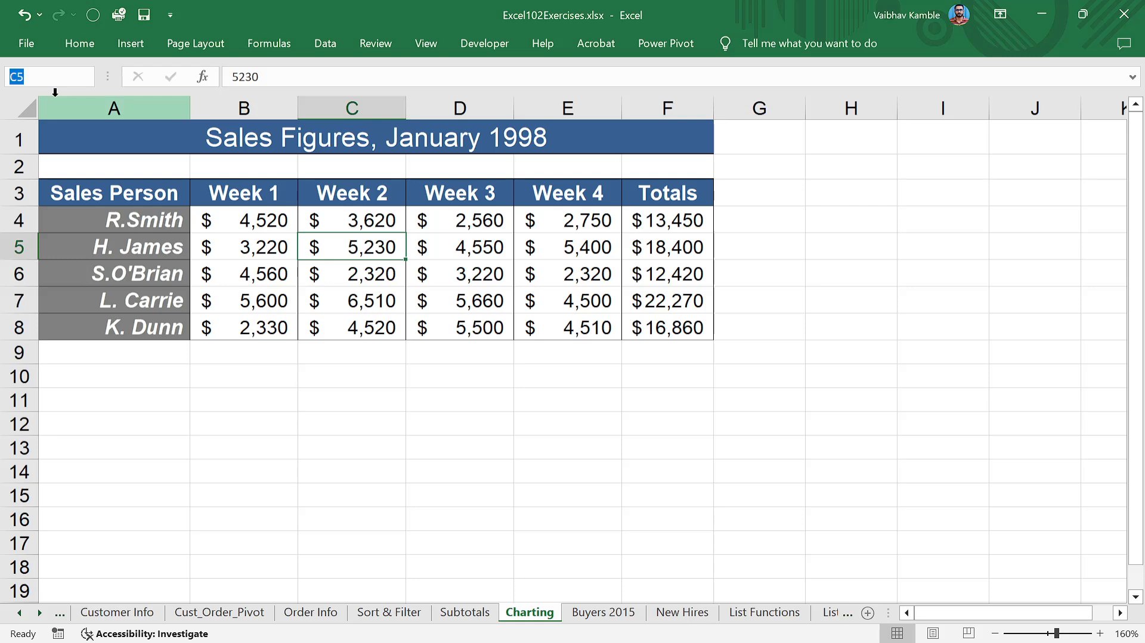
- Name the Week 1 sales range B4:B8 week1
left_click_drag(248, 220, 238, 328)
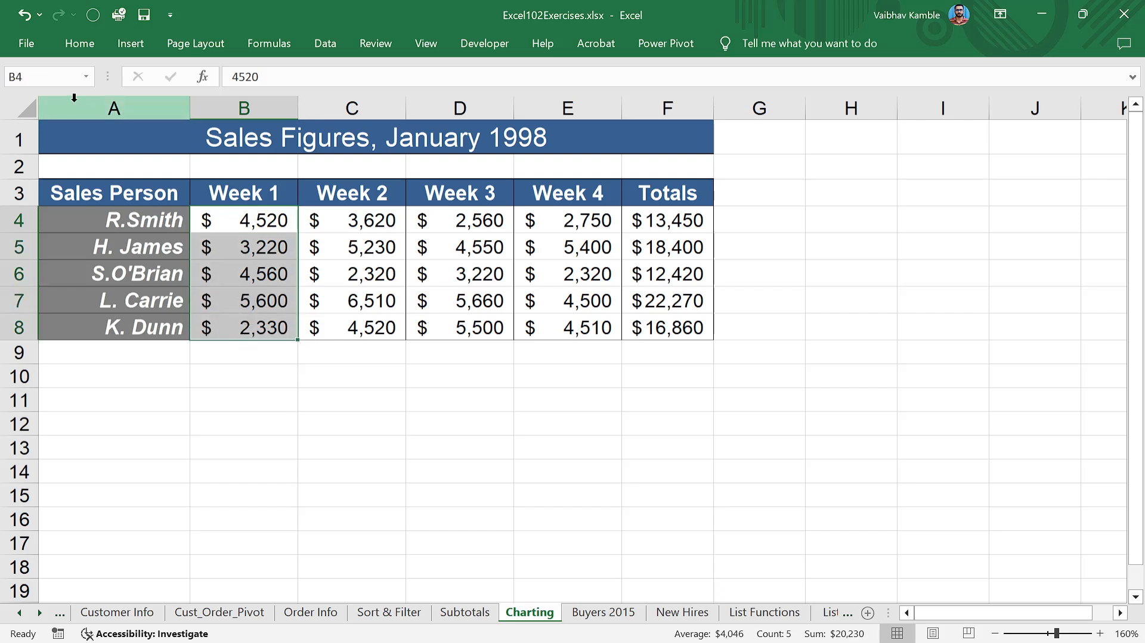
left_click(8, 76)
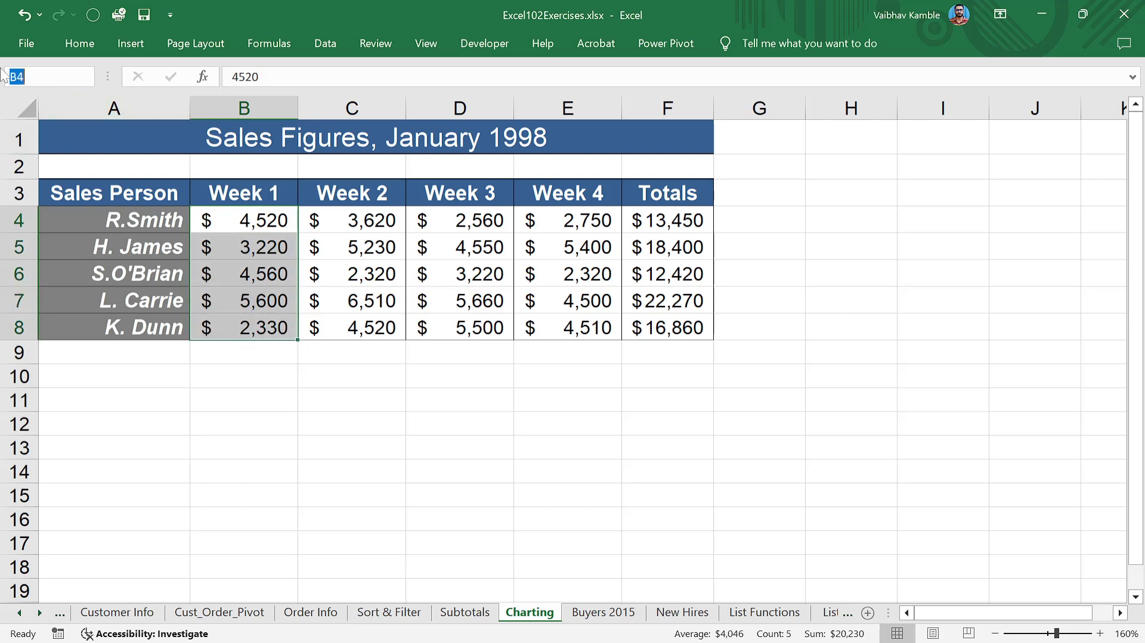
type("week")
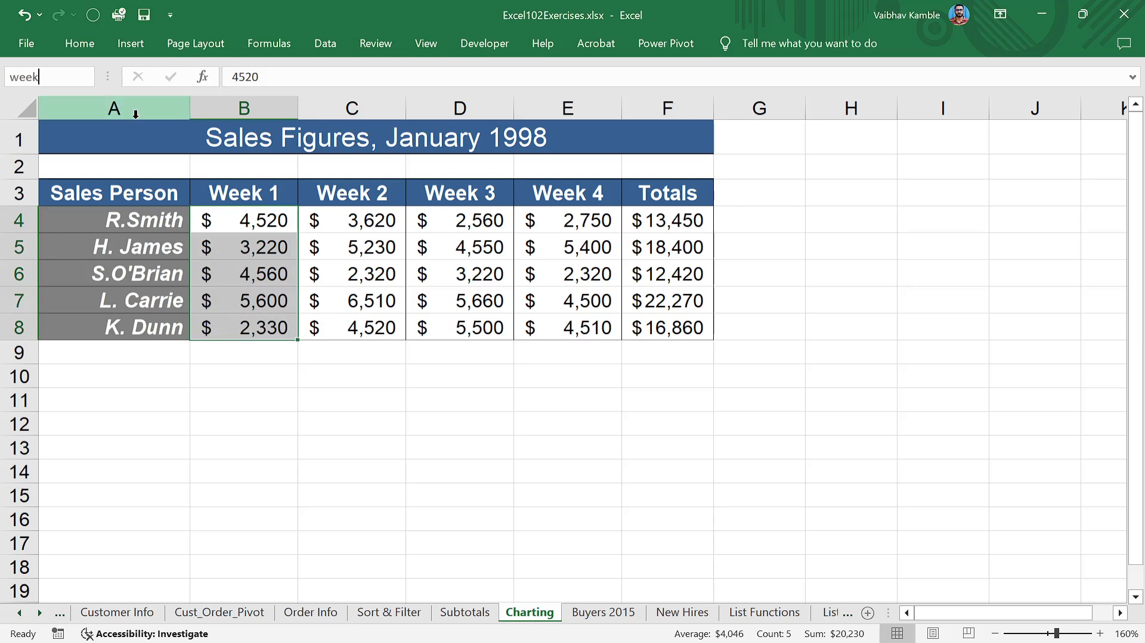
type("1")
key("Return")
- Reselect B4:B8, shrinking and extending the selection, to check when the range name is shown
key("Right")
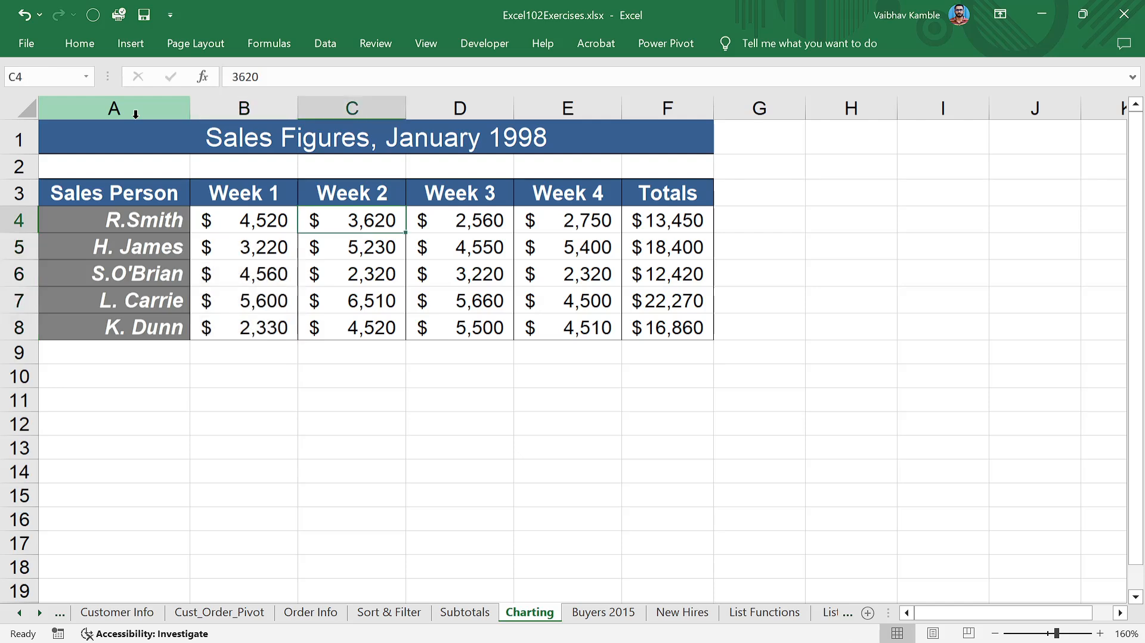
key("Left")
key("shift+Down")
key("shift+Down")
key("shift+Down")
key("shift+Down")
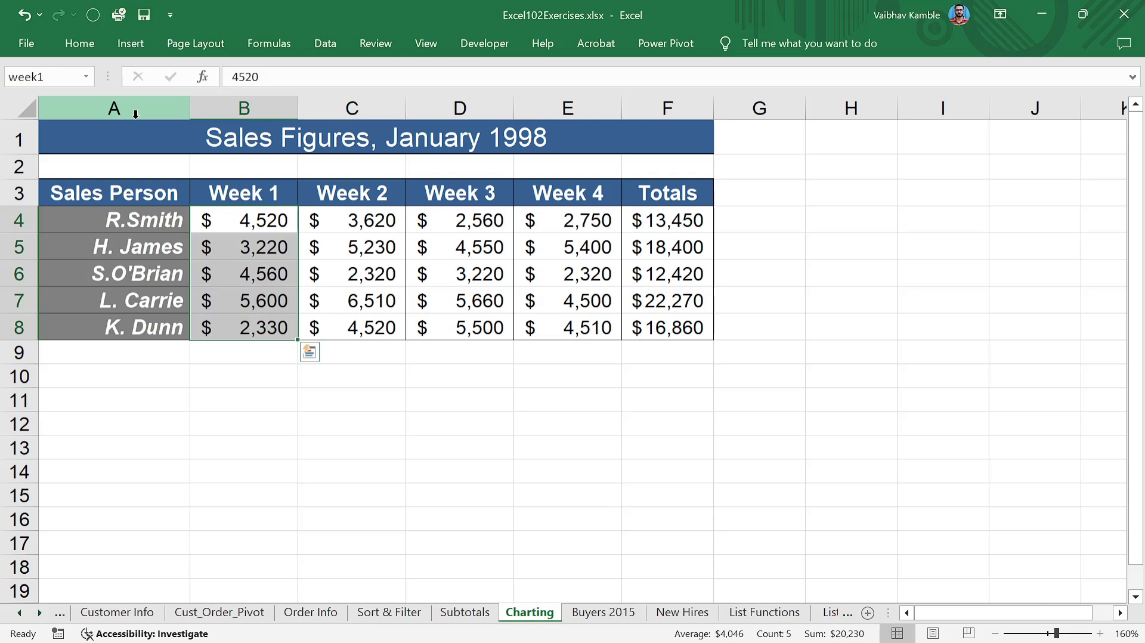
key("shift+Up")
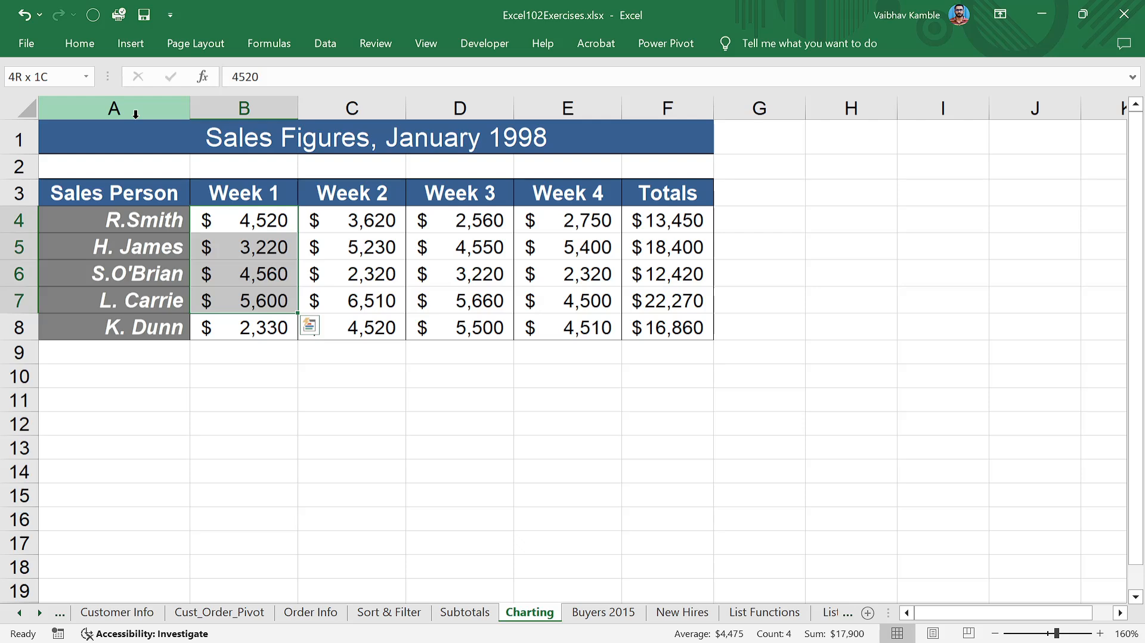
key("shift+Down")
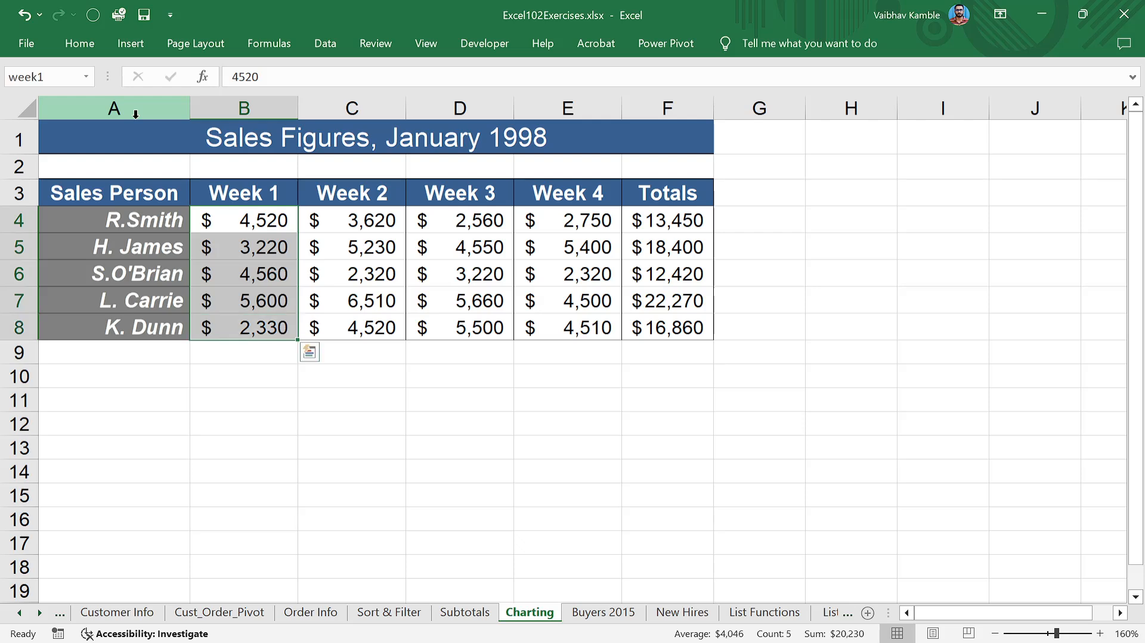
- Name the Week 2 sales range C4:C8 week2
key("Right")
key("shift+Down")
key("shift+Down")
key("shift+Down")
key("shift+Down")
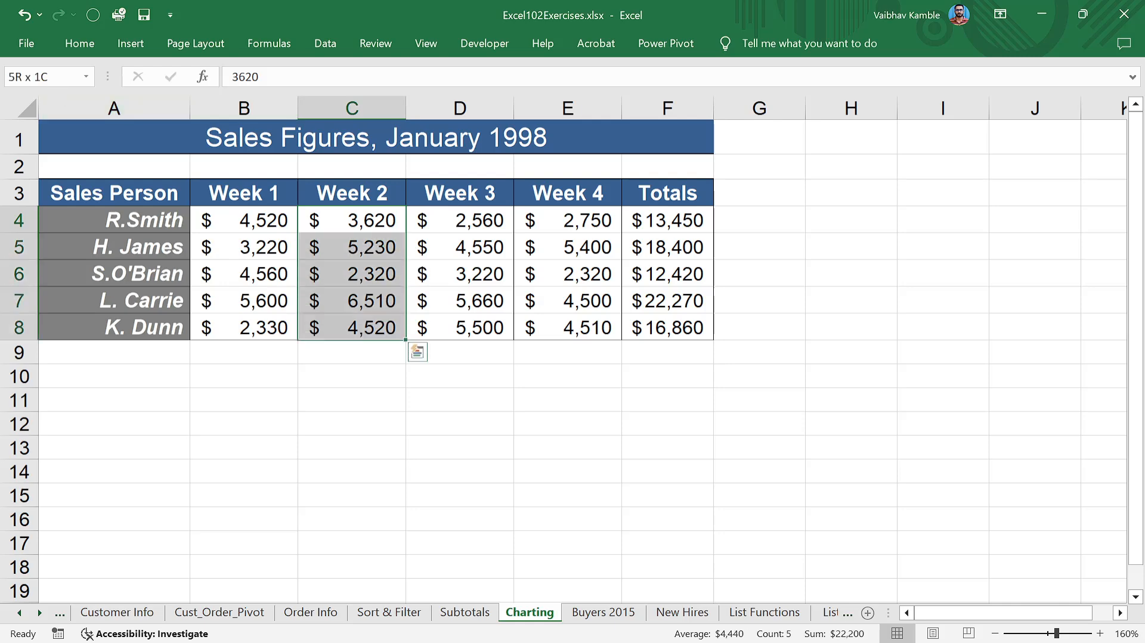
left_click(35, 76)
type("week2")
key("Return")
- Name the Week 3 sales range D4:D8 week3
key("Up")
key("Right")
key("Down")
key("shift+Down")
key("shift+Down")
key("shift+Down")
key("shift+Down")
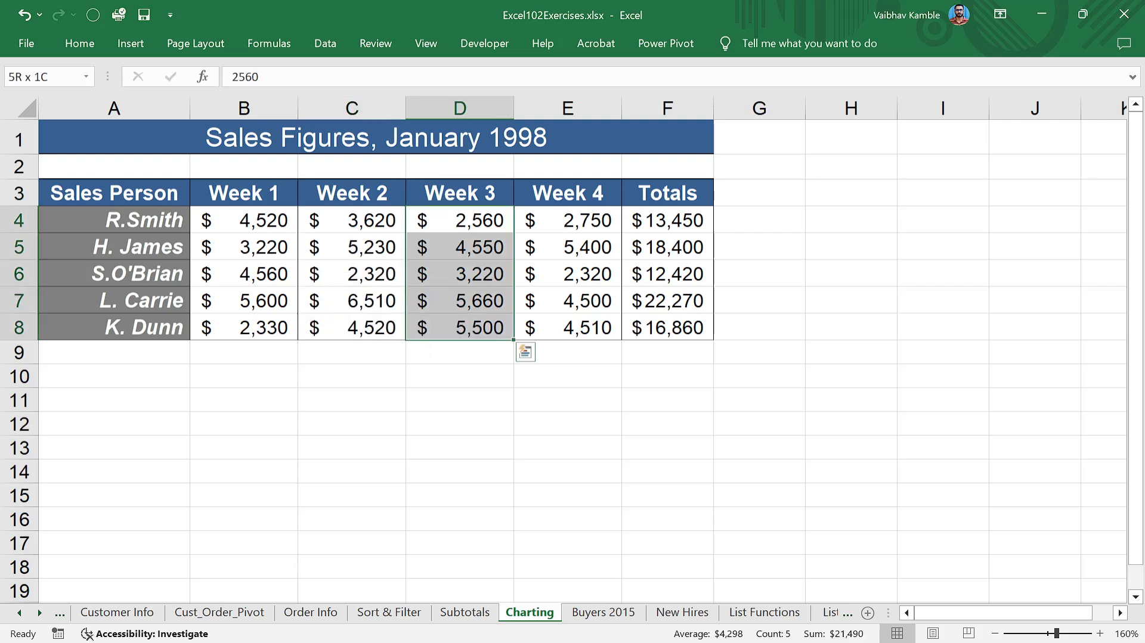
left_click(36, 76)
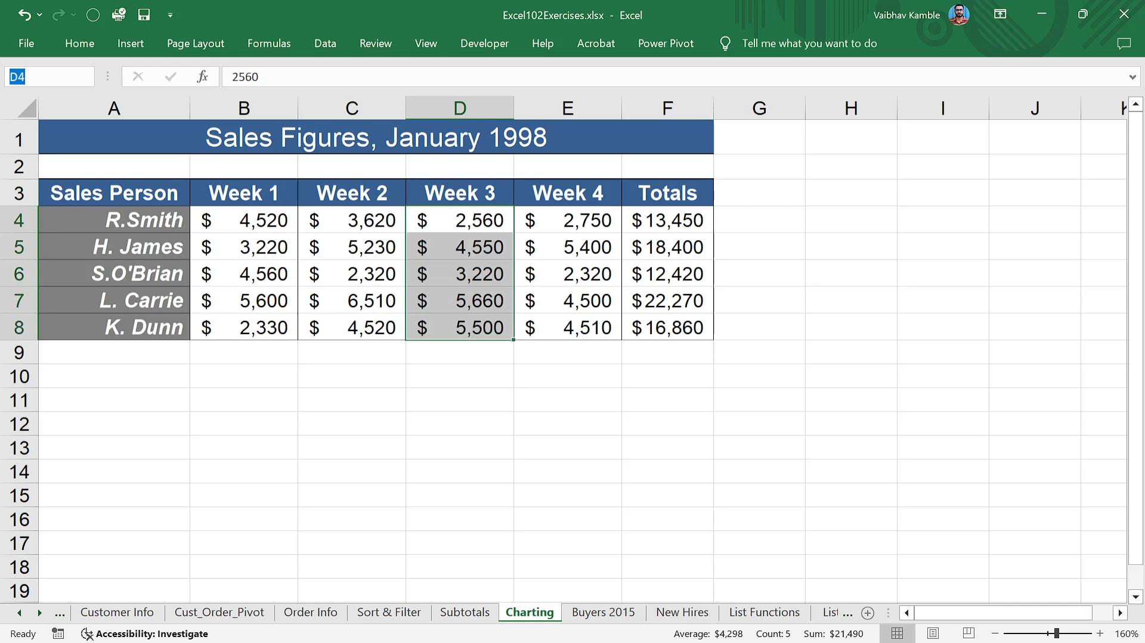
type("week3")
key("Return")
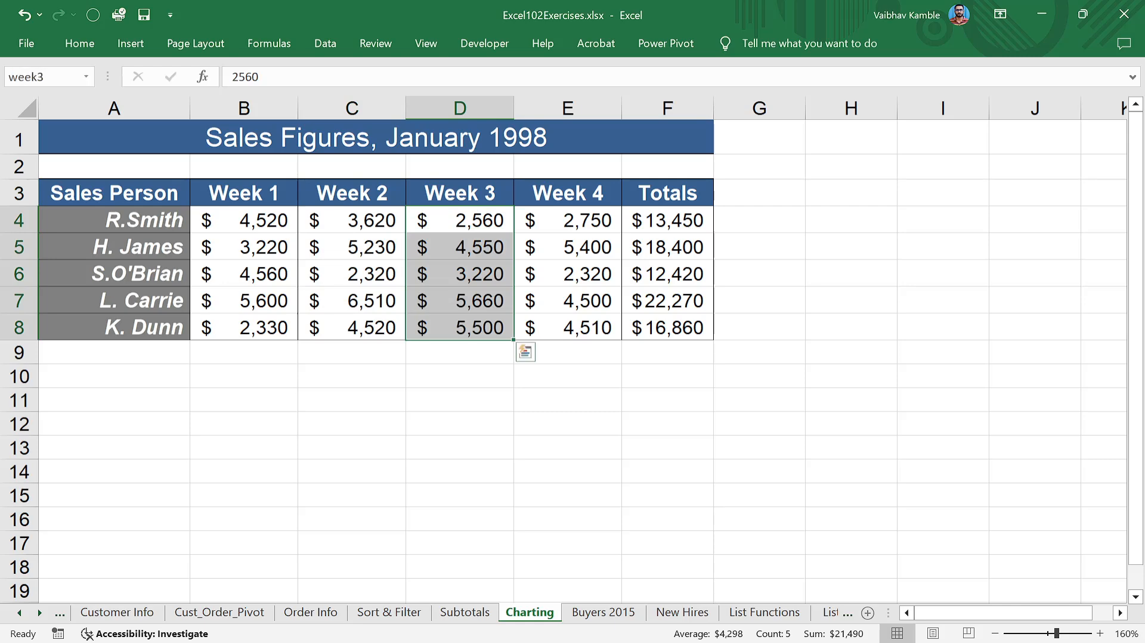
- Name the Week 4 sales range E4:E8 week4
key("Up")
key("Right")
key("Down")
key("shift+Down")
key("shift+Down")
key("shift+Down")
key("shift+Down")
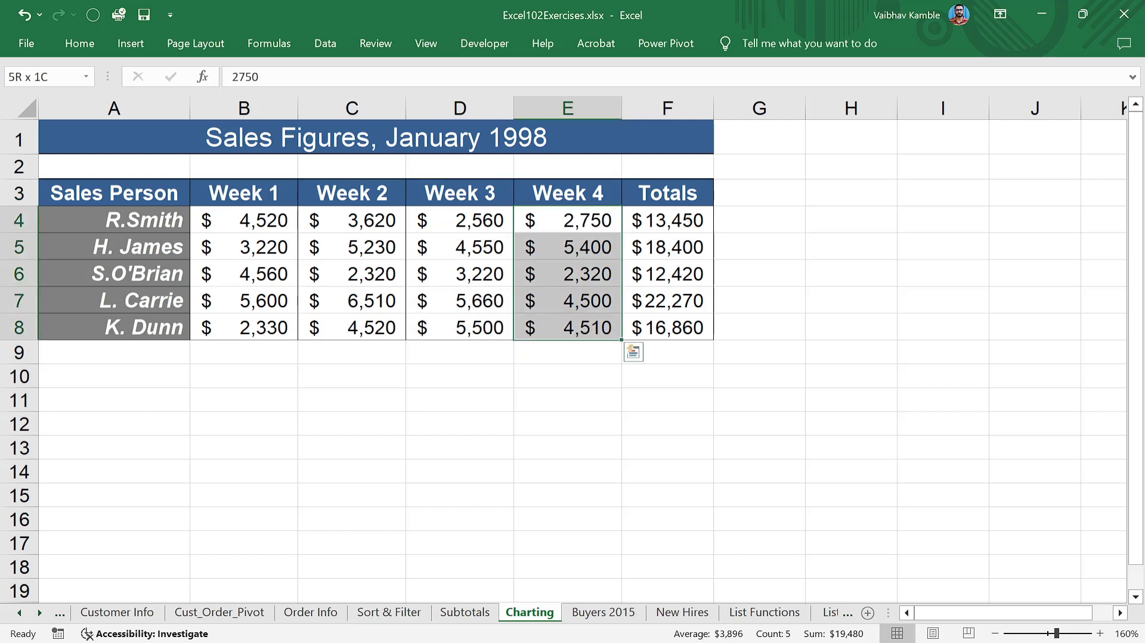
key("alt+F3")
type("week")
type("4")
key("Return")
- Reselect the sales values of each week column, from Week 1 to Week 4, to check their range names
key("Left")
key("Left")
key("Left")
key("ctrl+shift+Down")
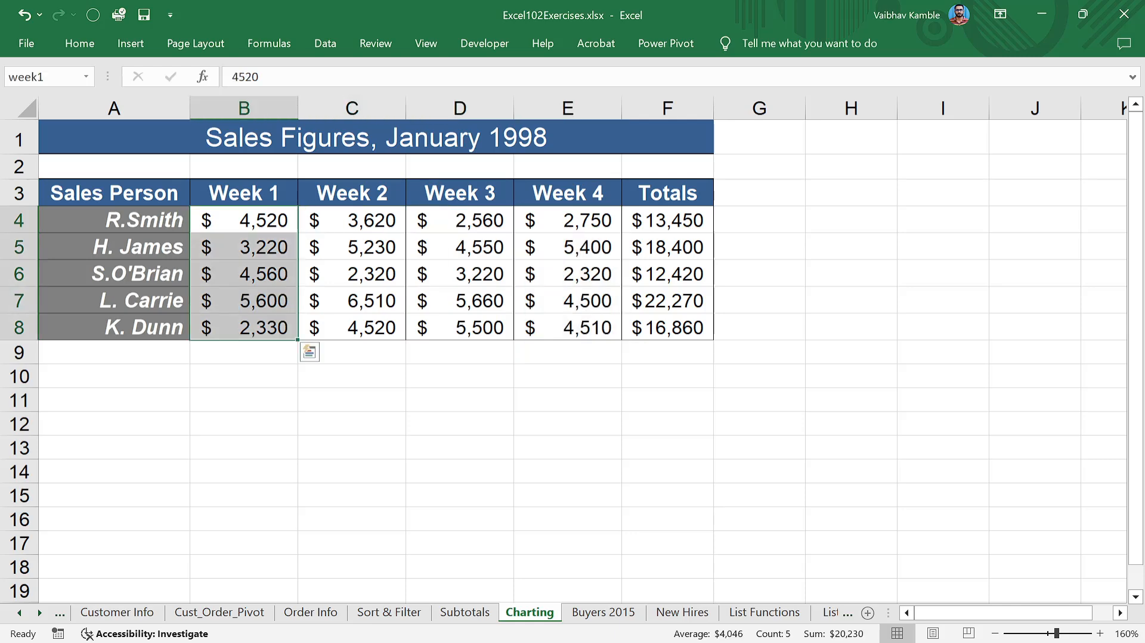
key("Right")
key("ctrl+shift+Down")
key("Up")
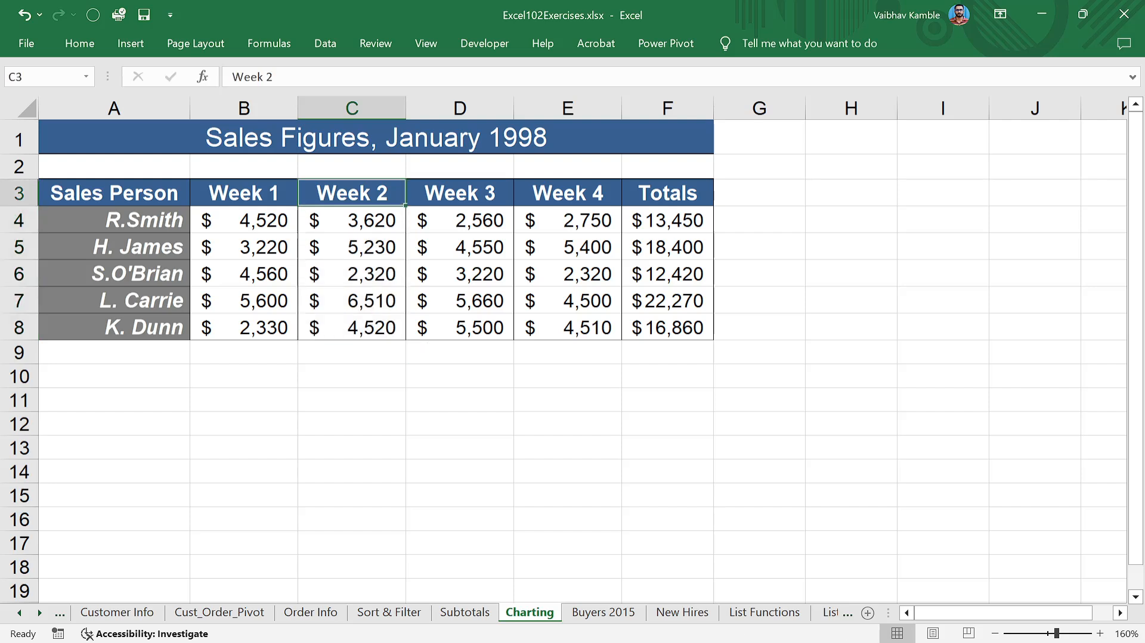
key("ctrl+shift+Right")
key("Down")
key("Up")
key("Right")
key("Down")
key("ctrl+shift+Down")
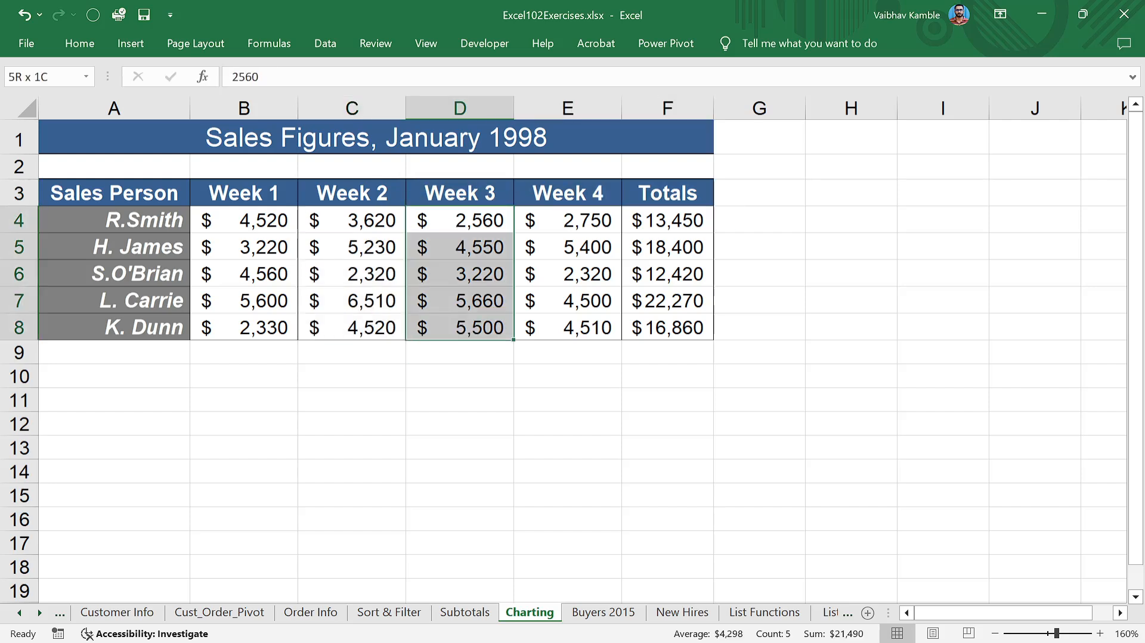
key("Up")
key("Right")
key("Down")
key("ctrl+shift+Down")
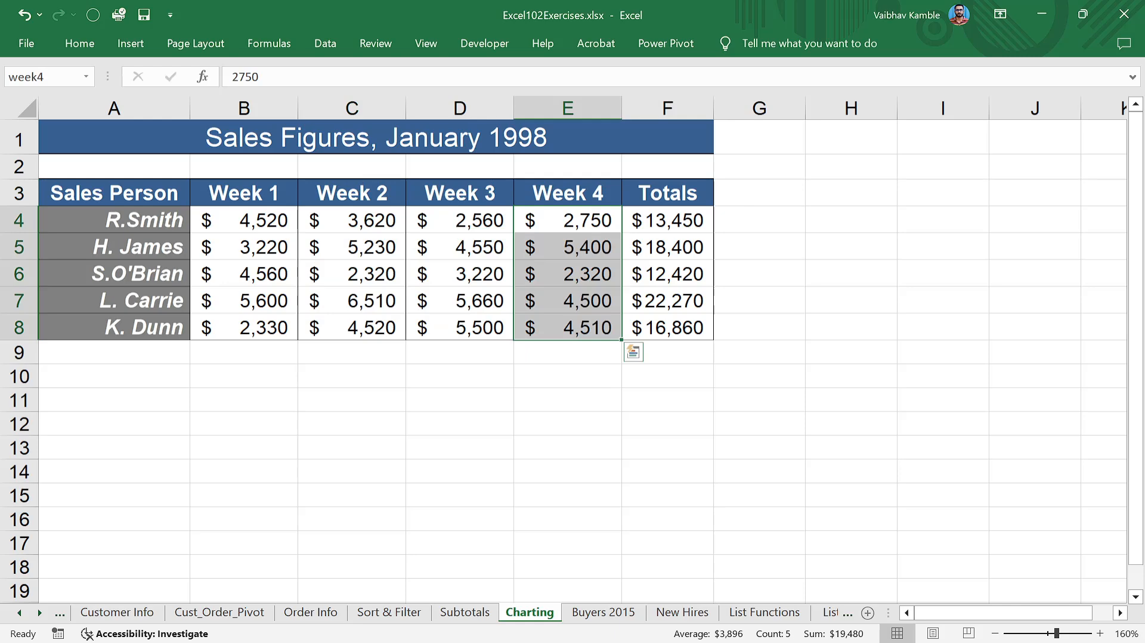
- Total the Week 1 sales in B9 using the named range with =SUM(week1)
key("Up")
key("Left")
key("Left")
key("Left")
key("Down")
key("Down")
key("Down")
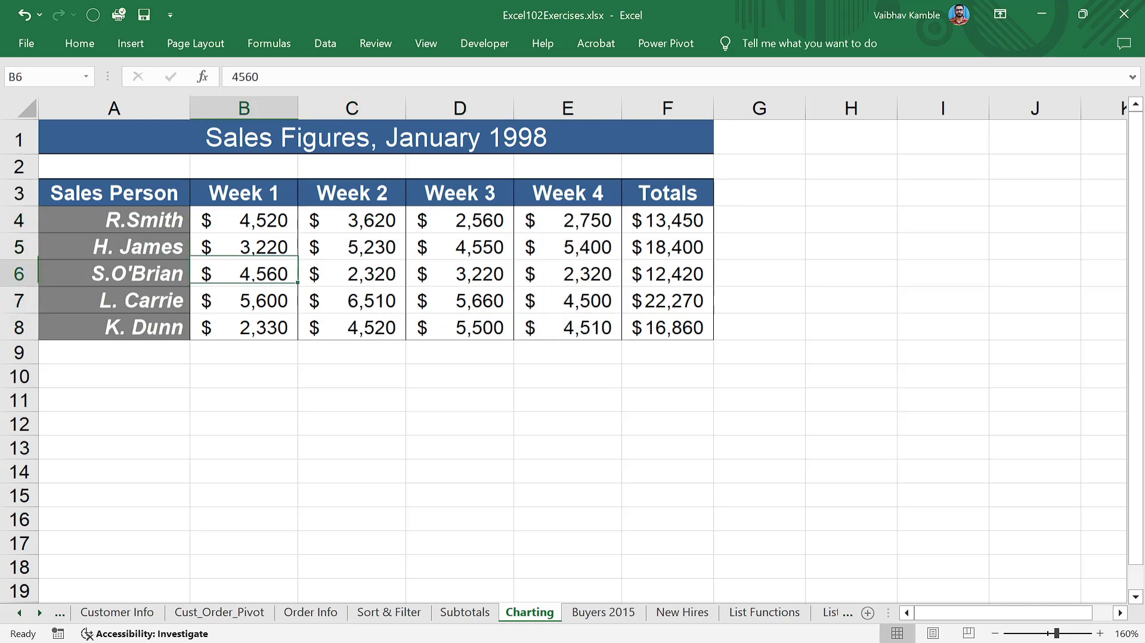
key("Down")
key("Down")
key("Down")
type("=SUM(week1)")
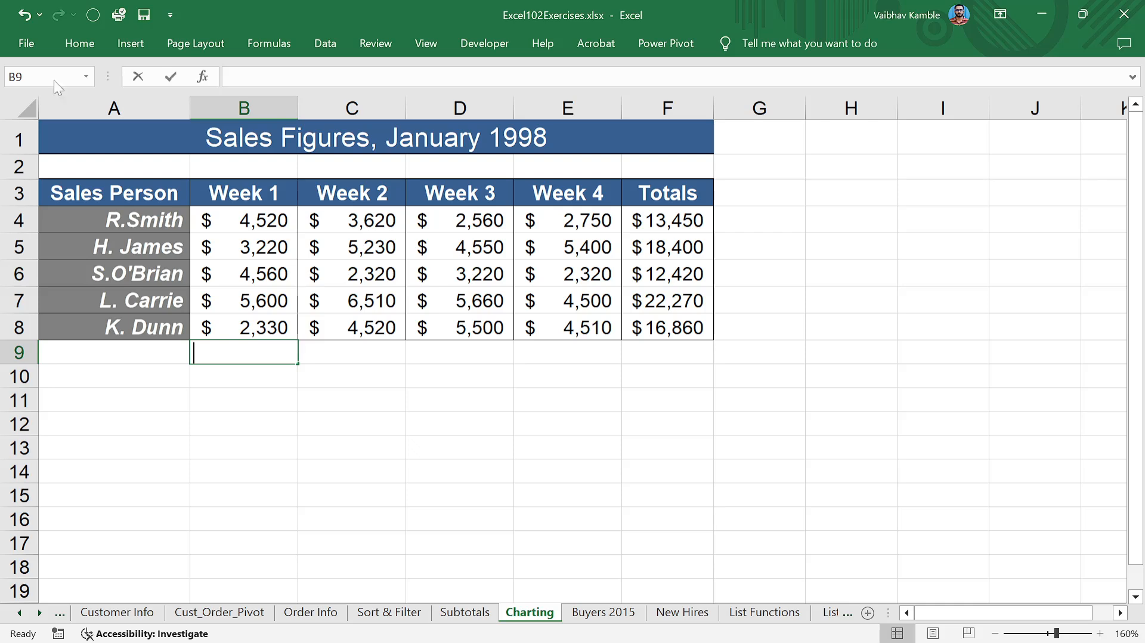
key("Return")
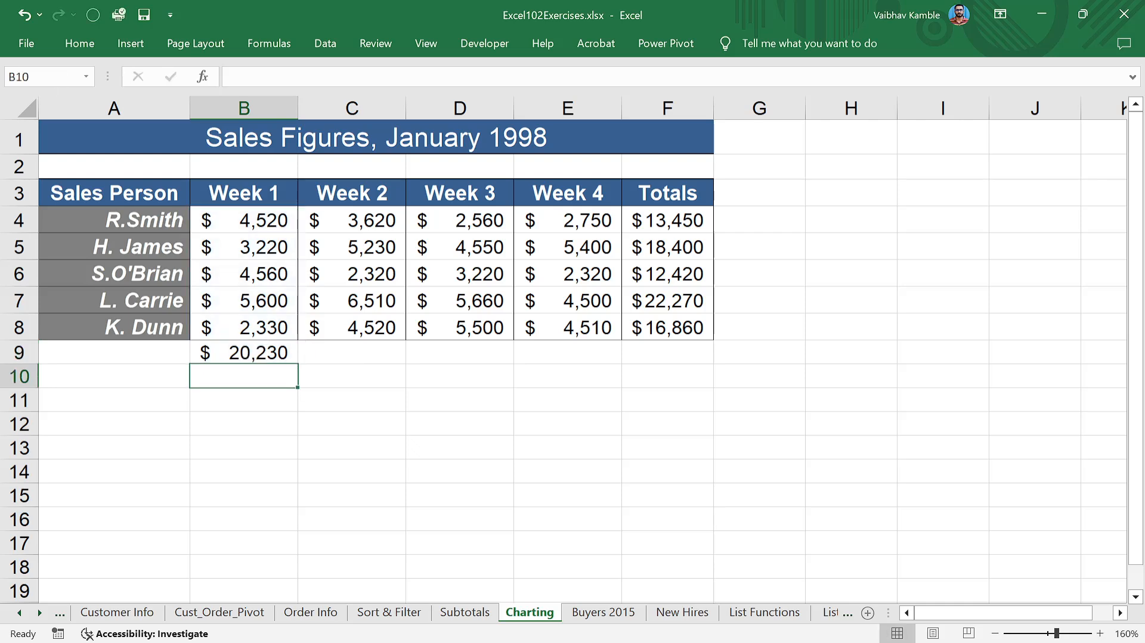
- Fill the named-range SUM formula from B9 across to F9 and reselect B9
key("Up")
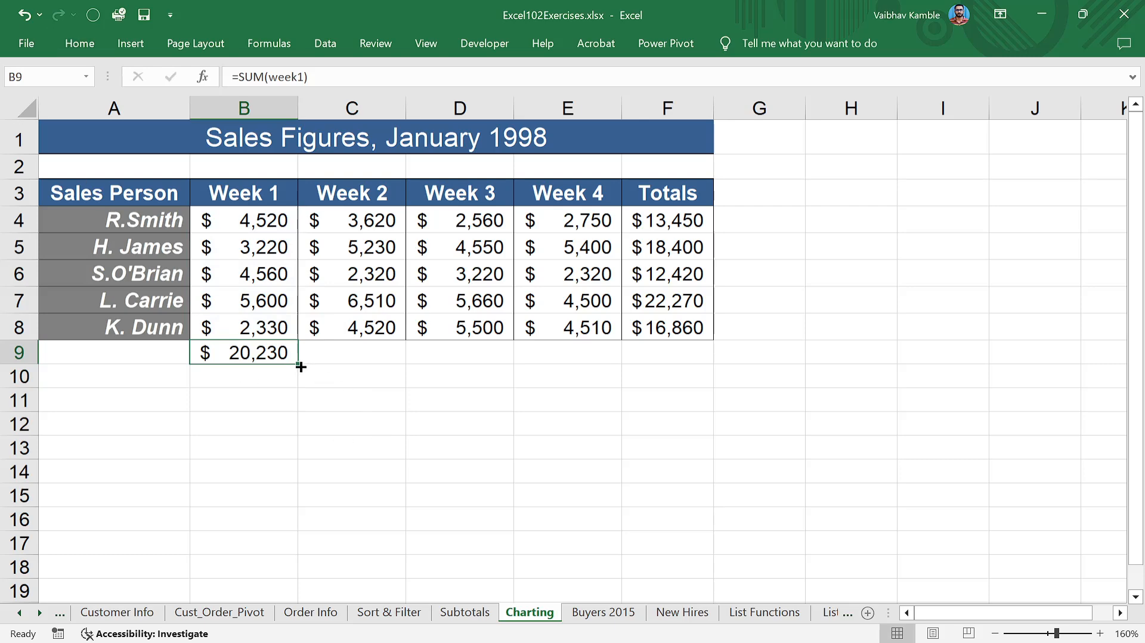
left_click_drag(298, 365, 689, 316)
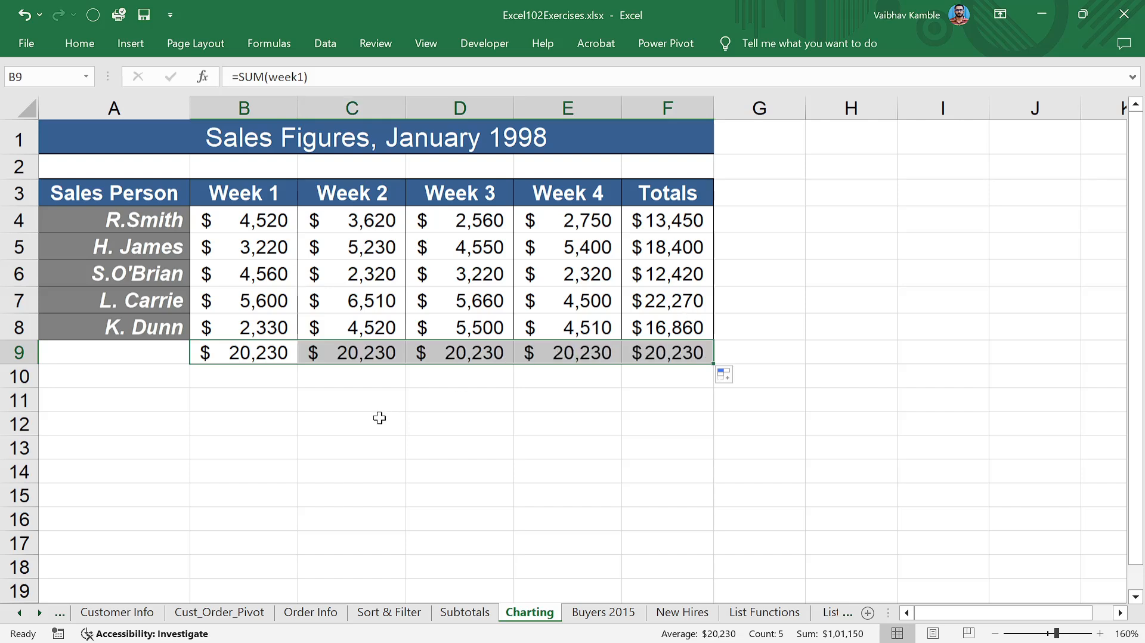
left_click(268, 354)
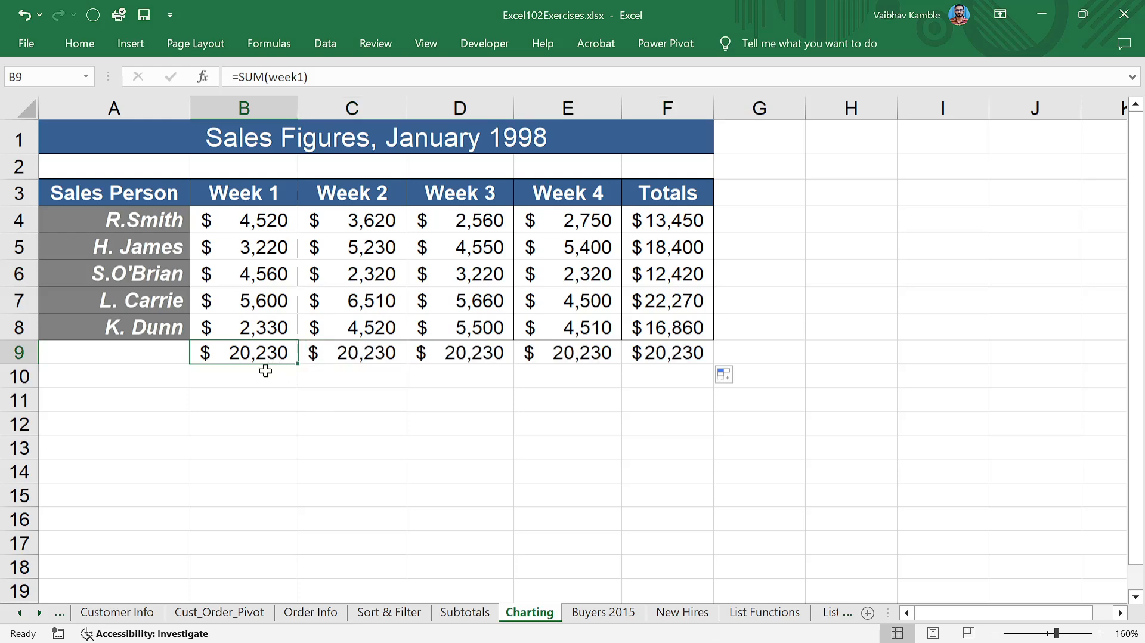
left_click(264, 373)
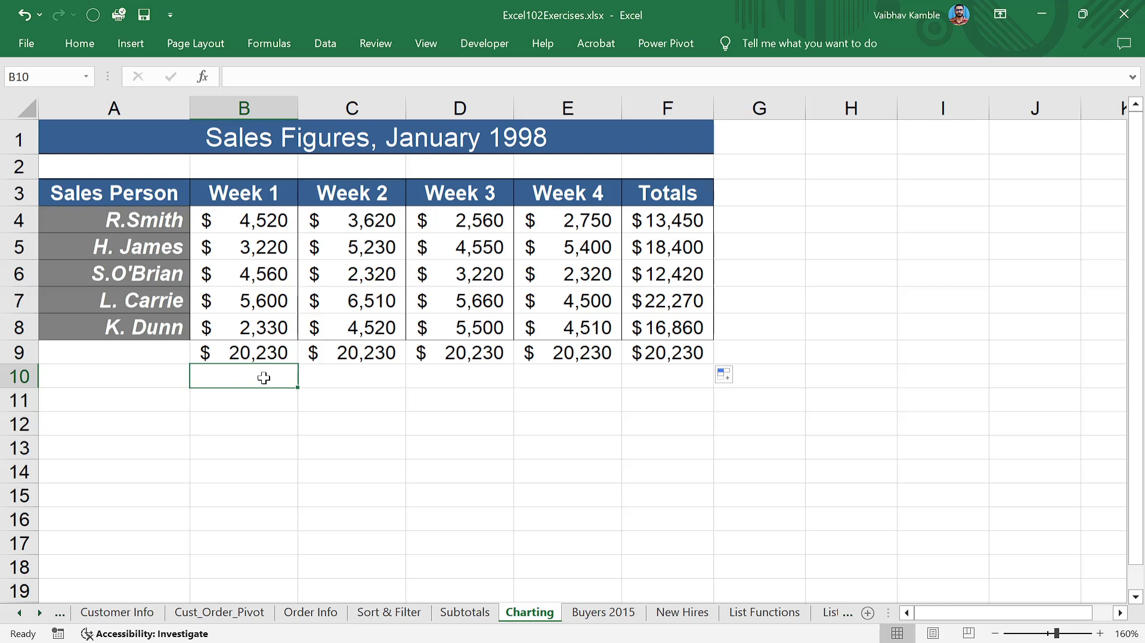
type("=")
key("BackSpace")
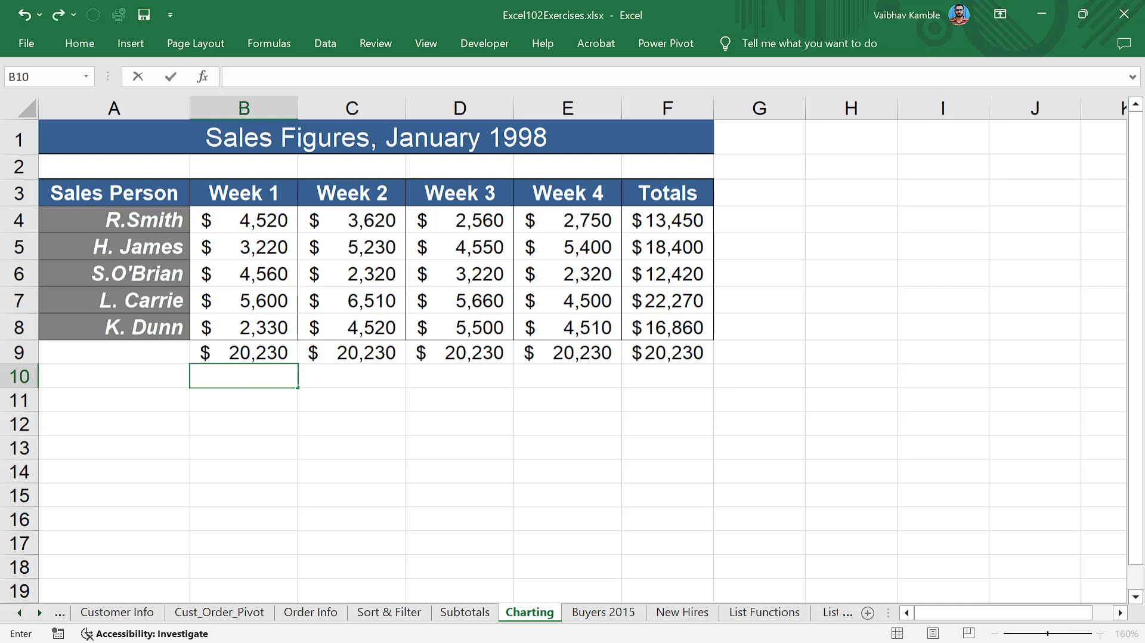
key("Escape")
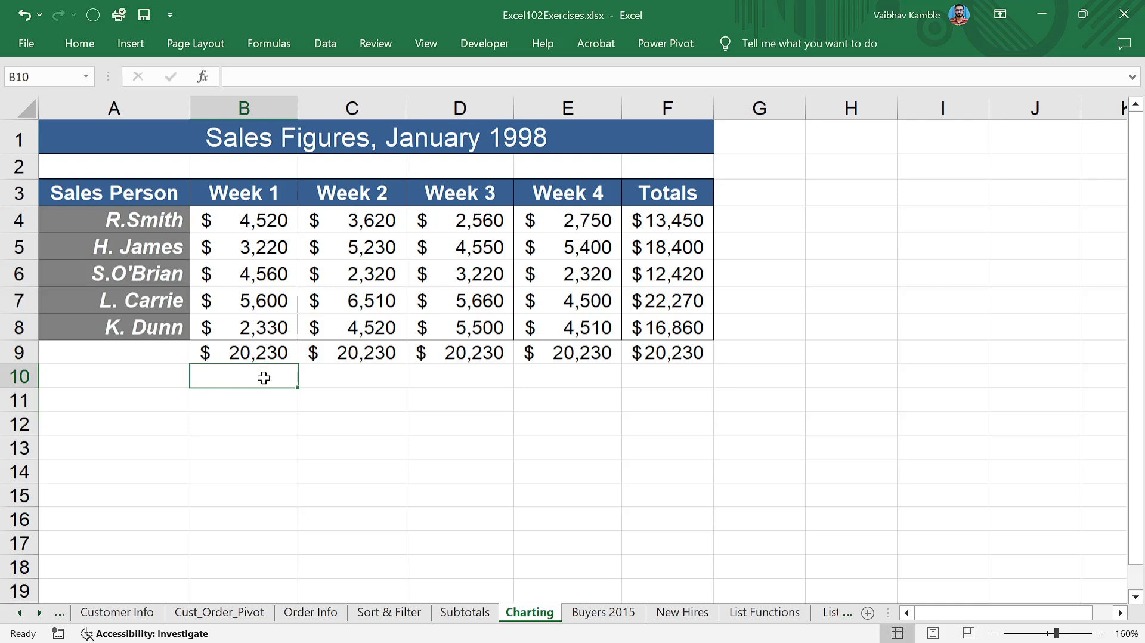
type("=")
key("BackSpace")
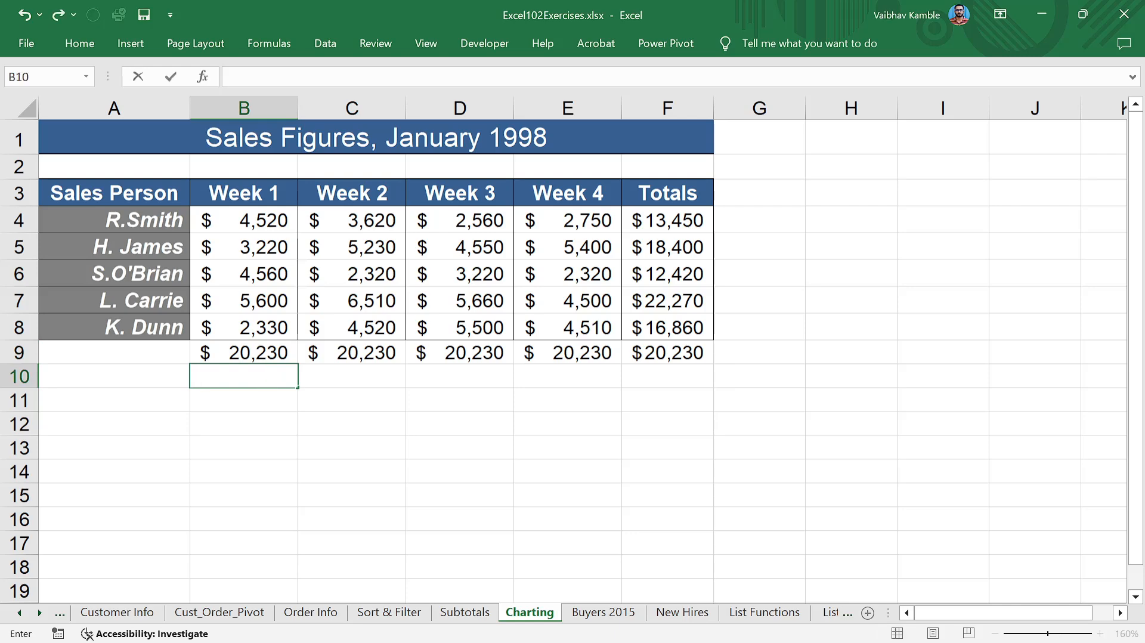
key("Return")
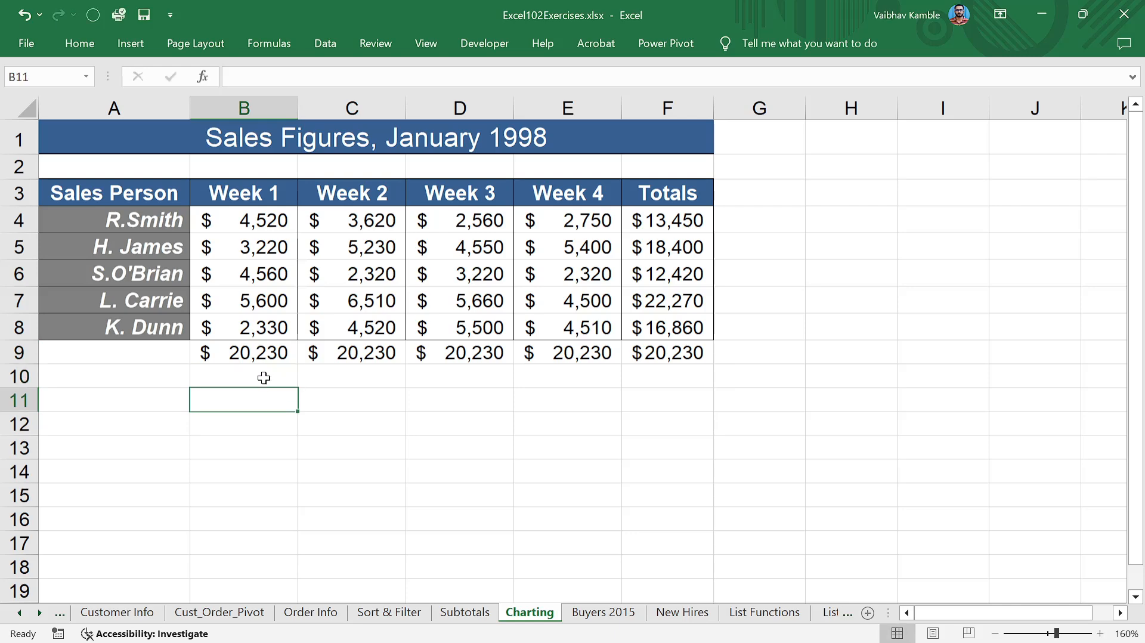
key("Up")
key("Up")
key("Down")
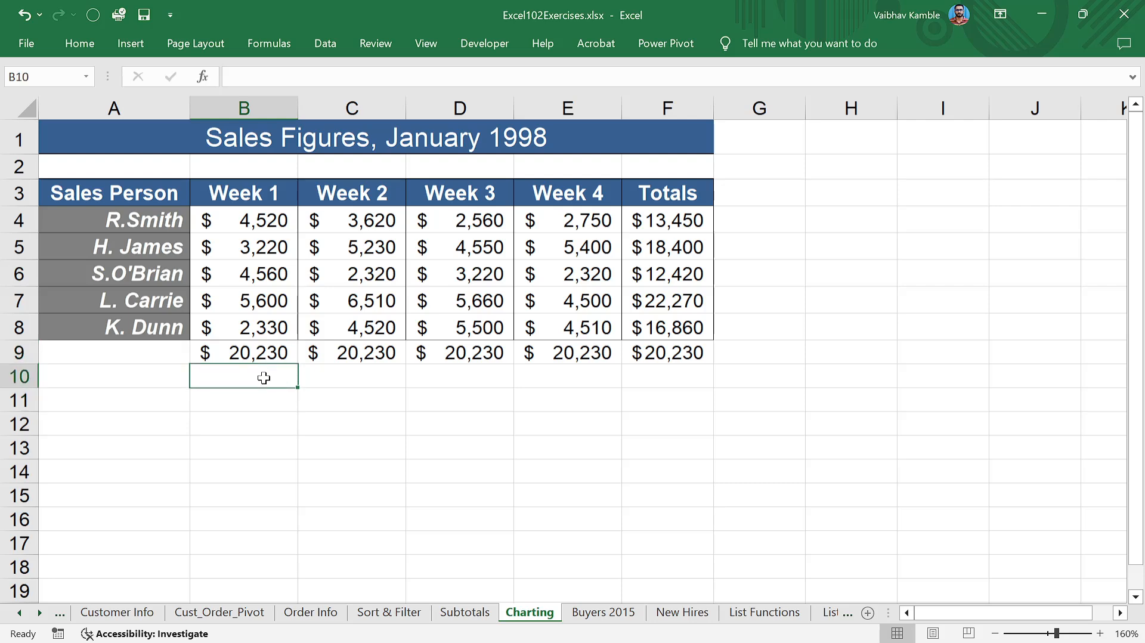
- Sum the first four Week 1 sales values in B10 with absolute references, using =SUM($B$4:$B$7)
key("alt+equal")
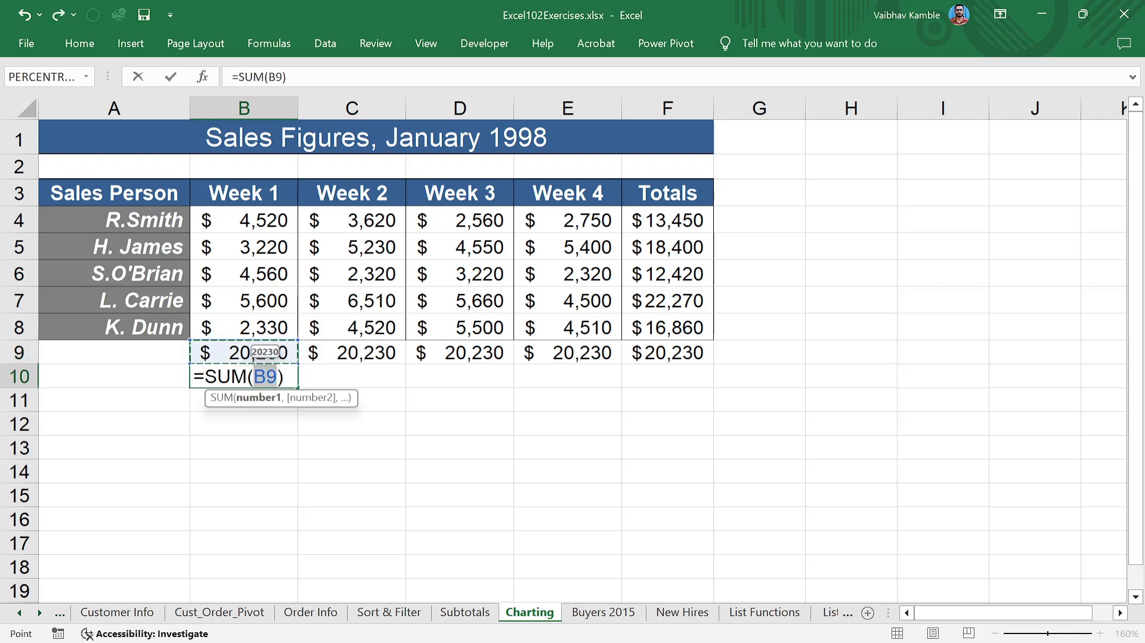
key("Up")
key("Up")
key("Up")
key("Up")
key("Up")
key("shift+Down")
key("shift+Down")
key("shift+Down")
key("shift+Down")
key("shift+Down")
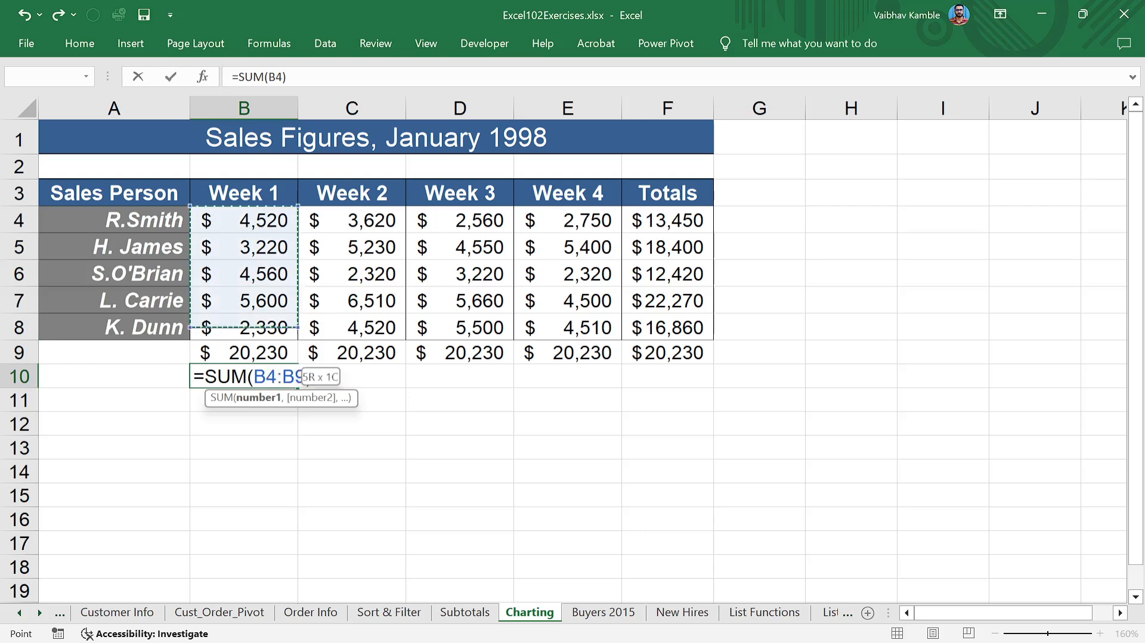
key("shift+Up")
key("shift+Up")
key("shift+Up")
key("shift+Up")
key("shift+Up")
key("shift+Down")
key("shift+Down")
key("shift+Down")
key("shift+Down")
key("shift+Down")
key("shift+Up")
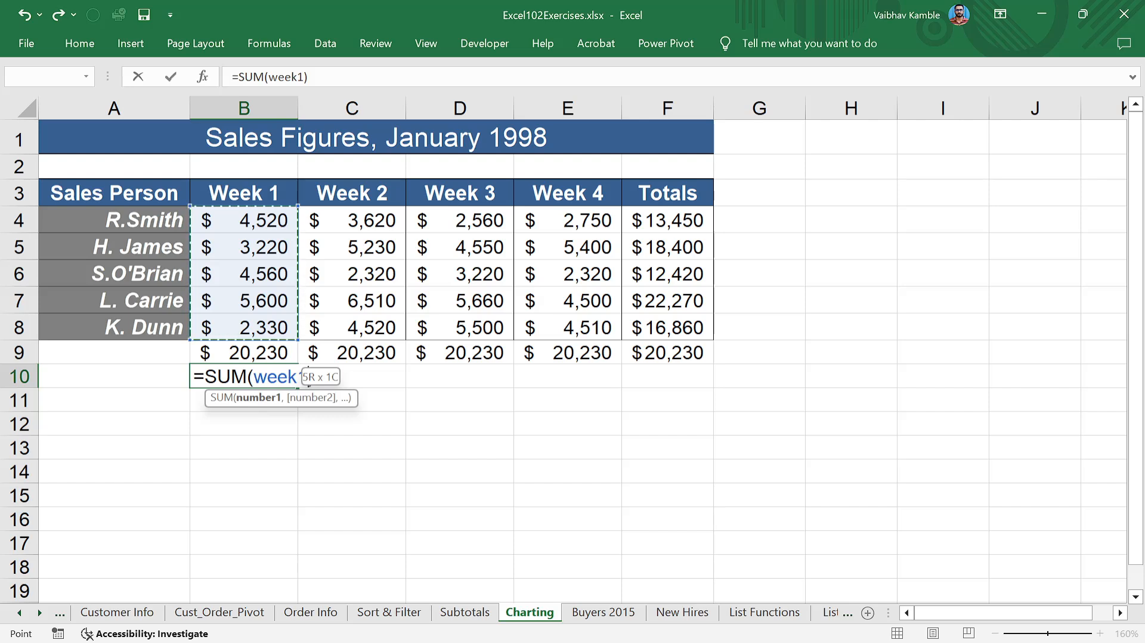
key("shift+Up")
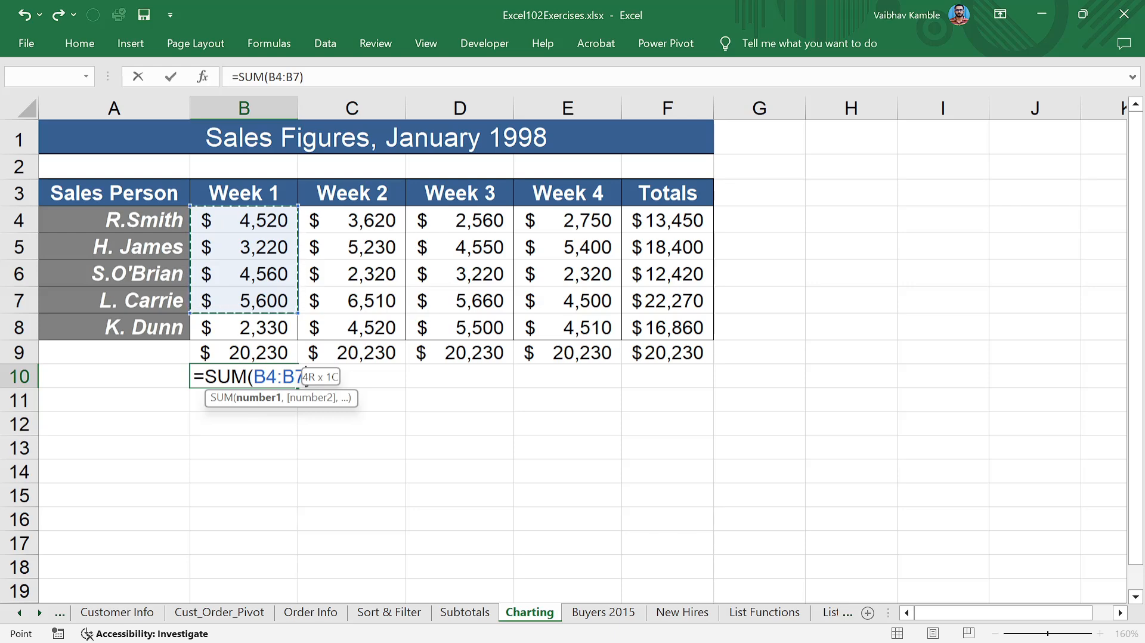
key("F4")
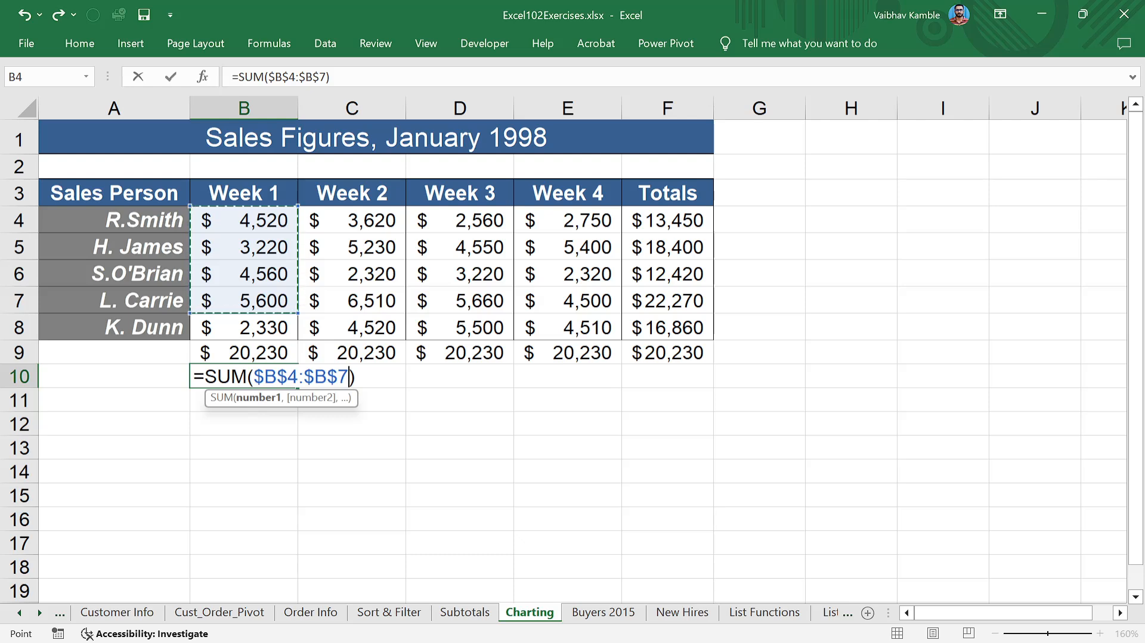
key("Return")
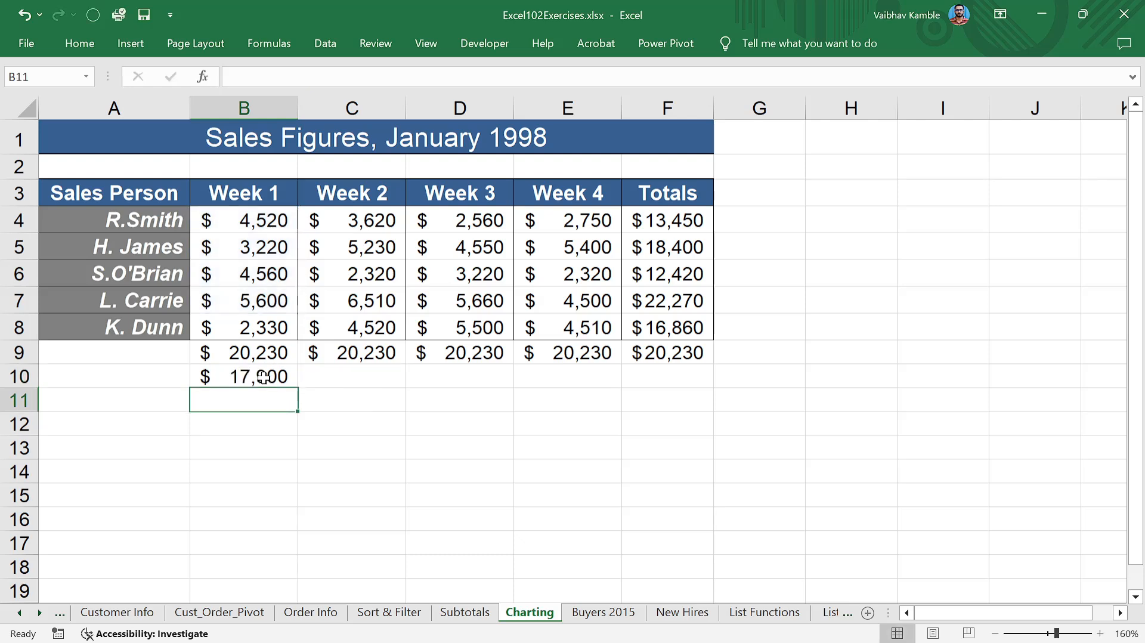
- Fill the absolute-reference SUM formula from B10 across to F10
left_click(263, 376)
left_click_drag(260, 220, 263, 300)
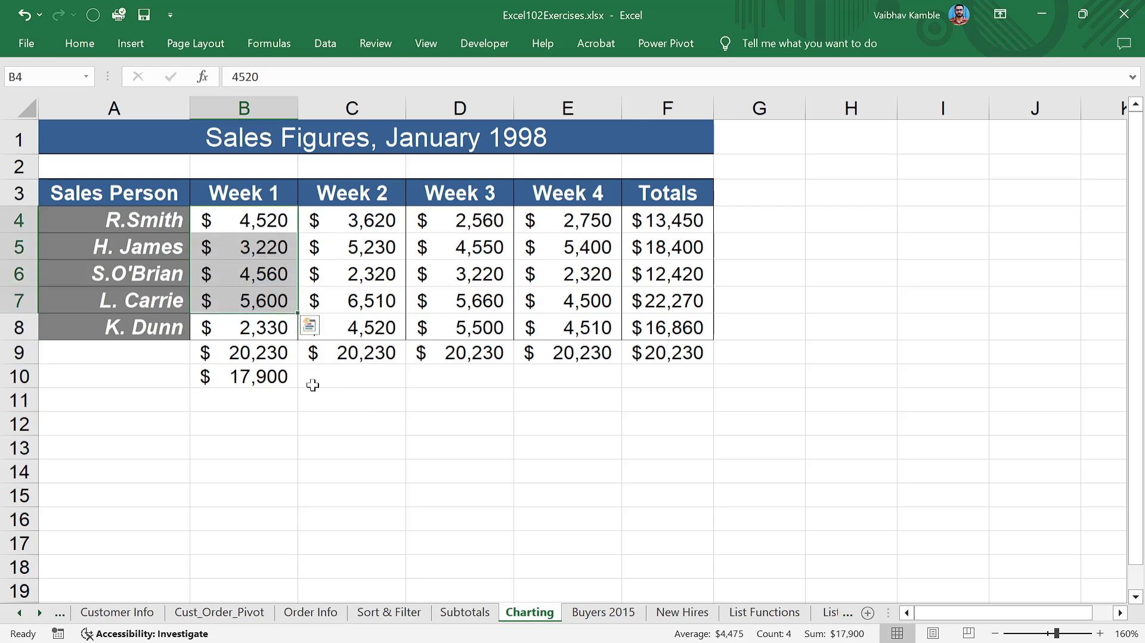
left_click(280, 376)
left_click_drag(298, 388, 672, 393)
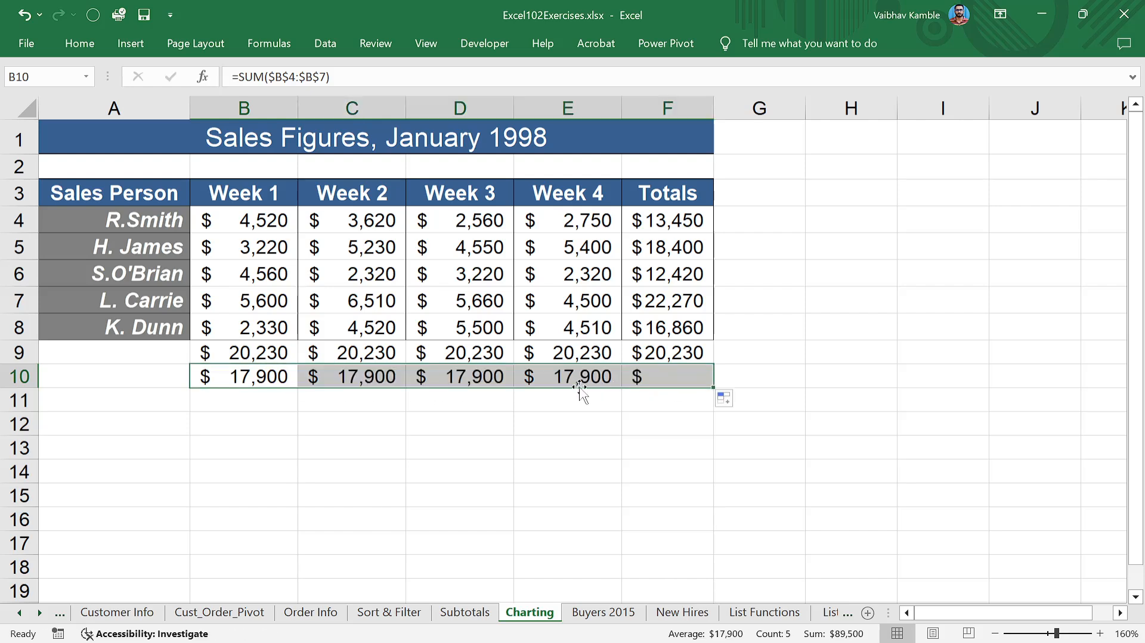
- Compare the formulas copied into C10 and D10 with the named-range formula in B9
left_click(385, 373)
left_click(460, 377)
left_click(348, 379)
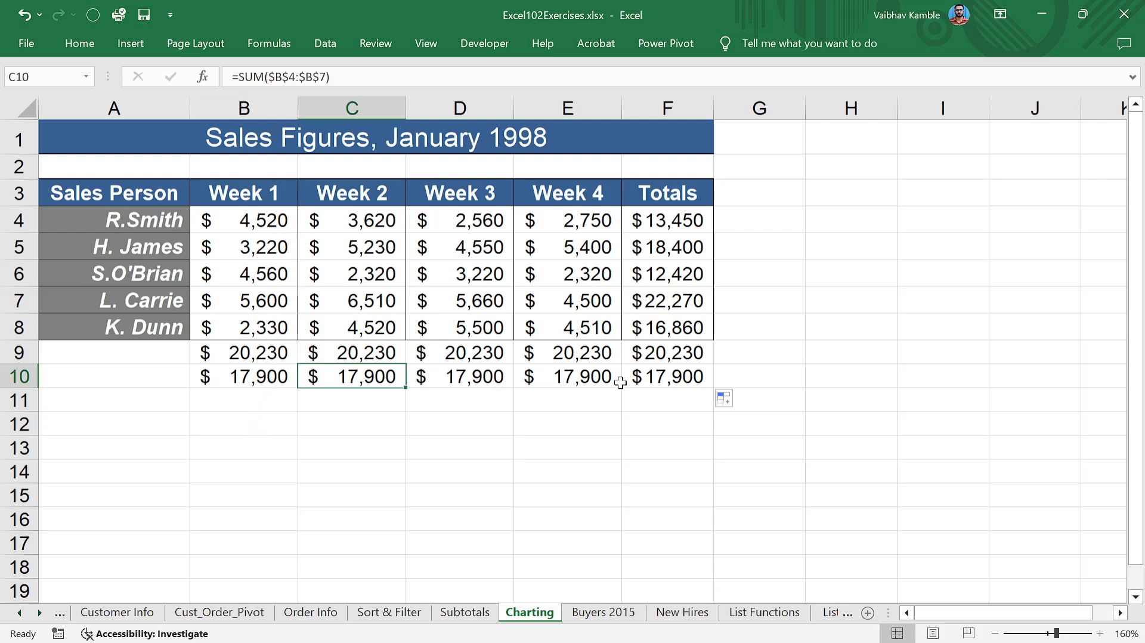
left_click(265, 356)
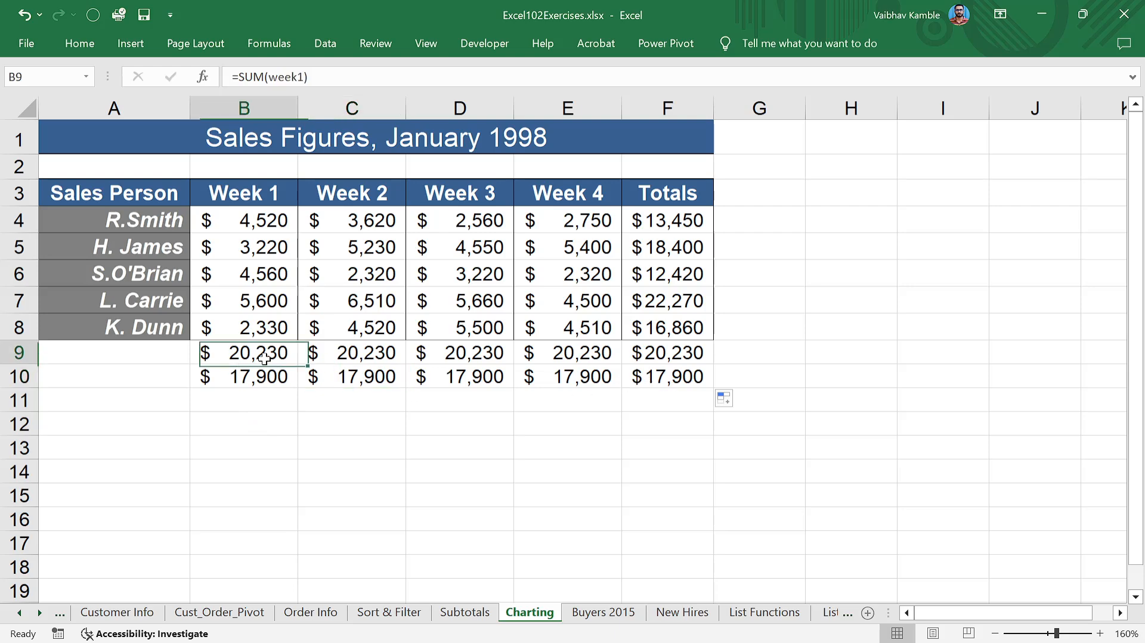
- Sum the first three Week 1 sales values in B11 with relative references, using =SUM(B4:B6)
left_click(272, 400)
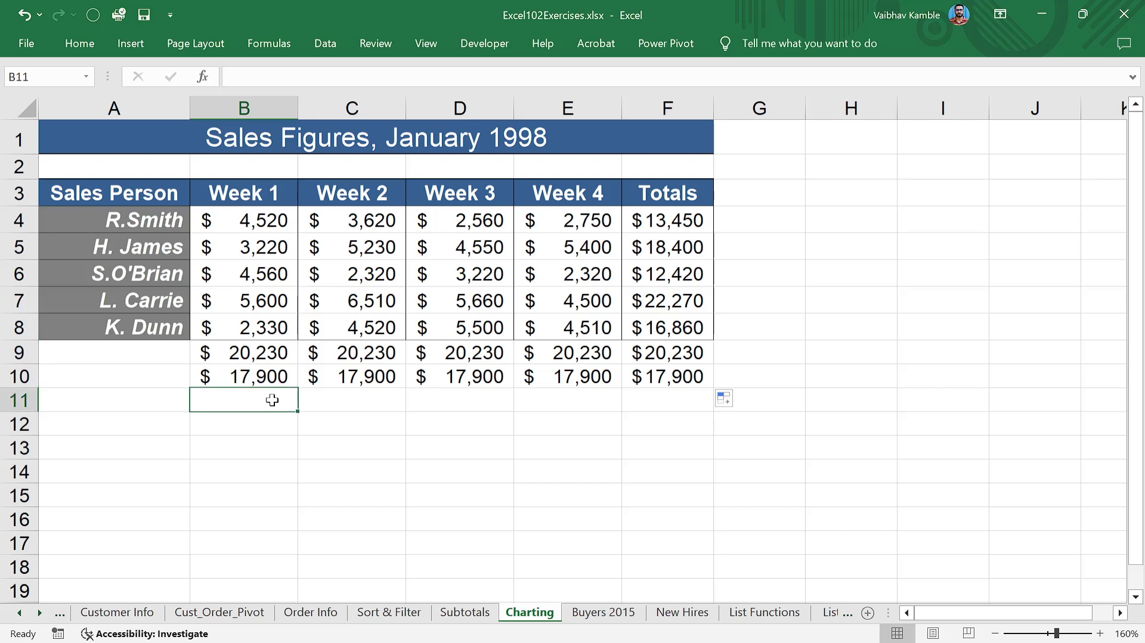
key("alt+equal")
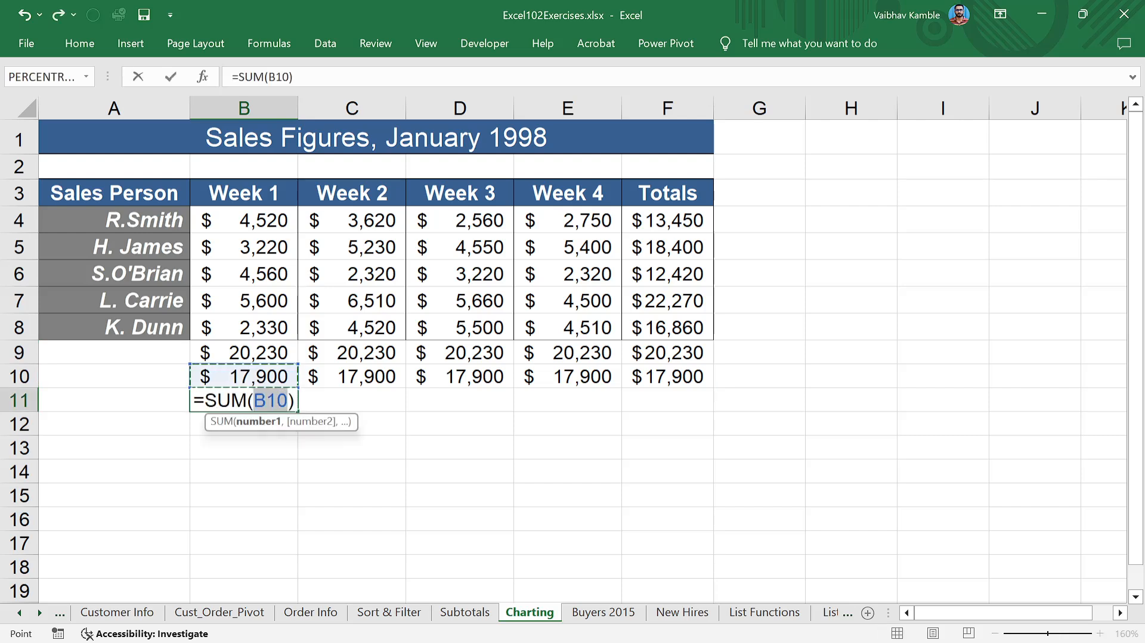
key("Up")
key("Up")
key("Up")
key("Up")
key("Up")
key("Up")
key("shift+Down")
key("shift+Down")
key("shift+Down")
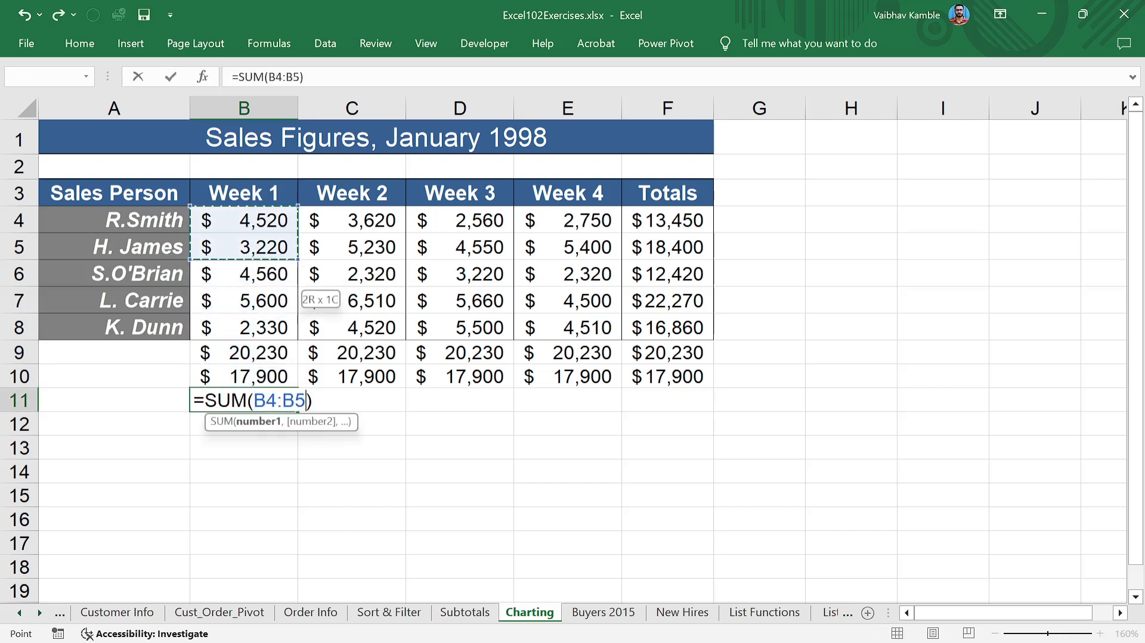
key("shift+Up")
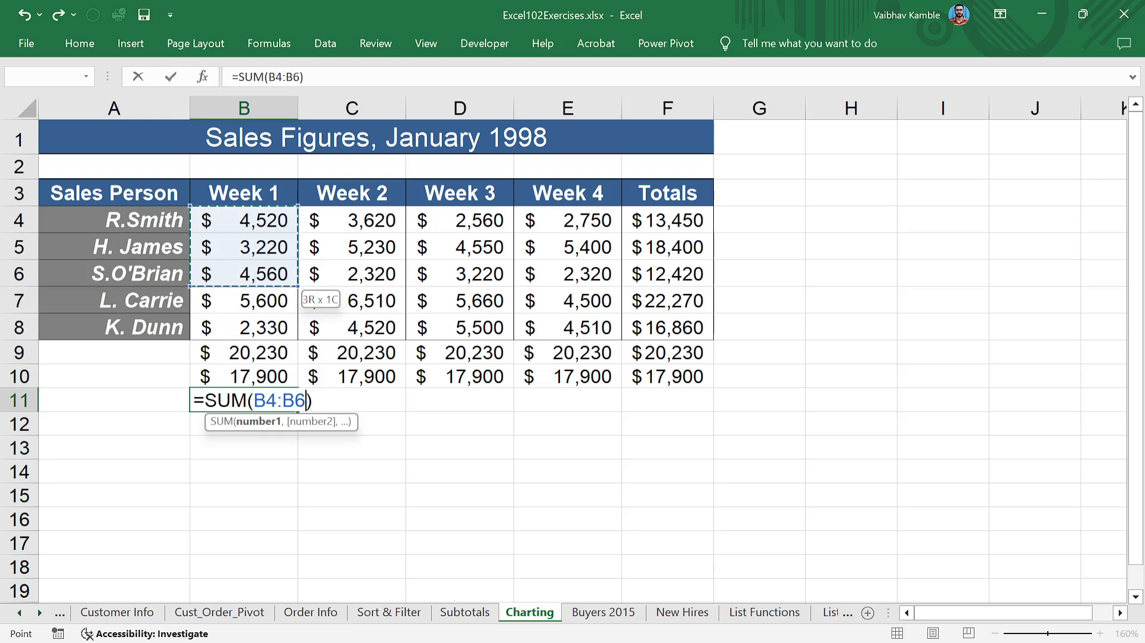
key("Return")
key("Up")
key("Right")
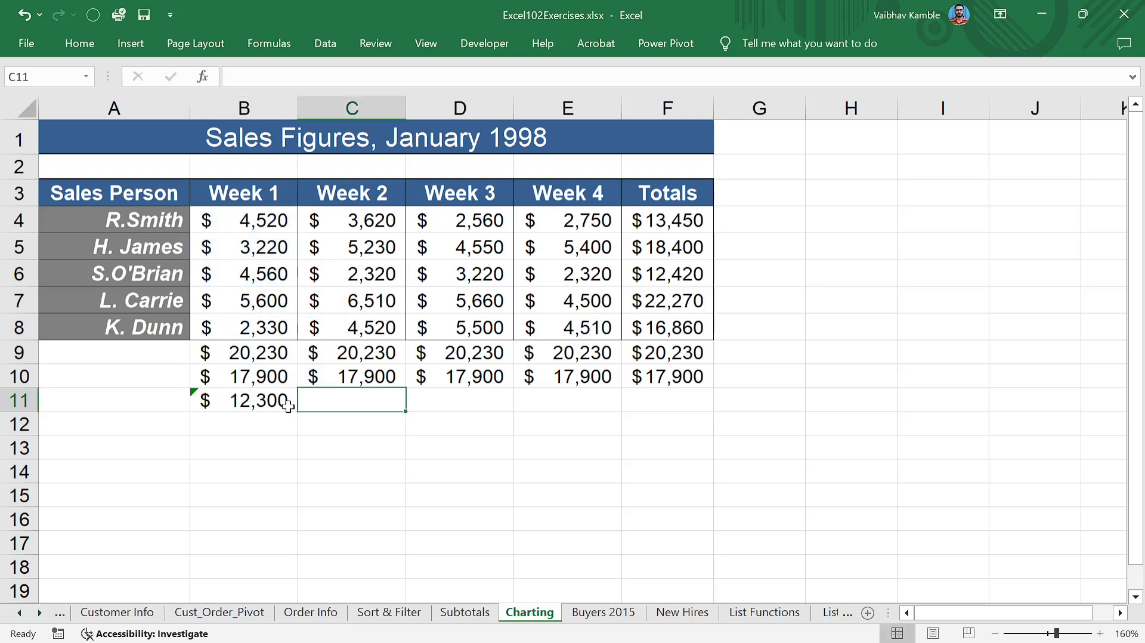
- Ignore the formula error flagged on B11 and fill its relative SUM formula across to F11
left_click(288, 405)
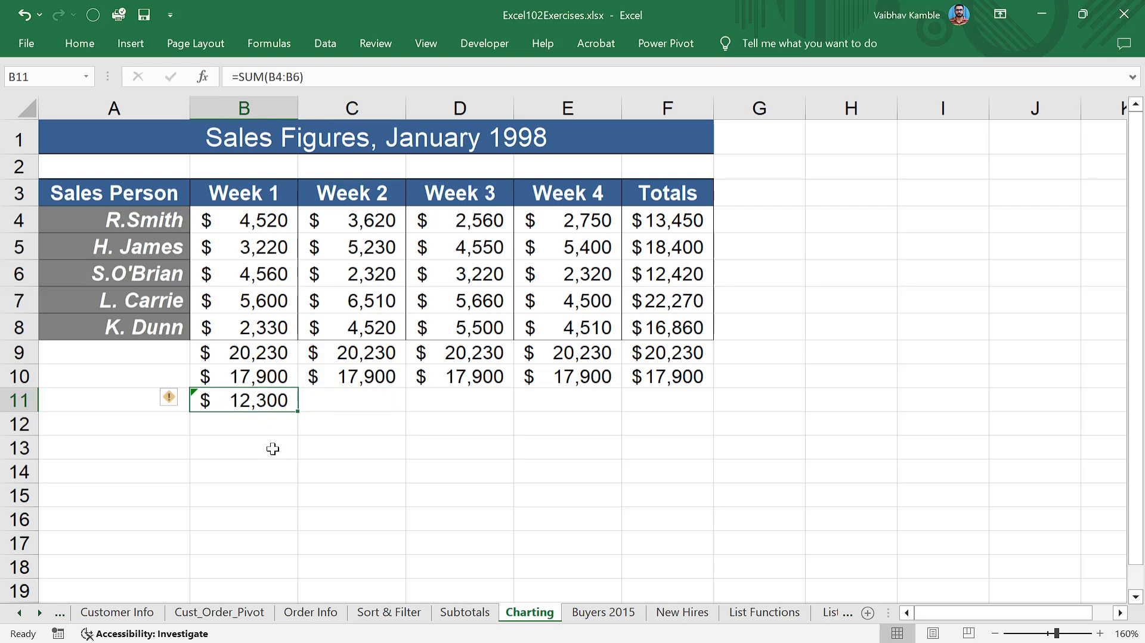
left_click(173, 397)
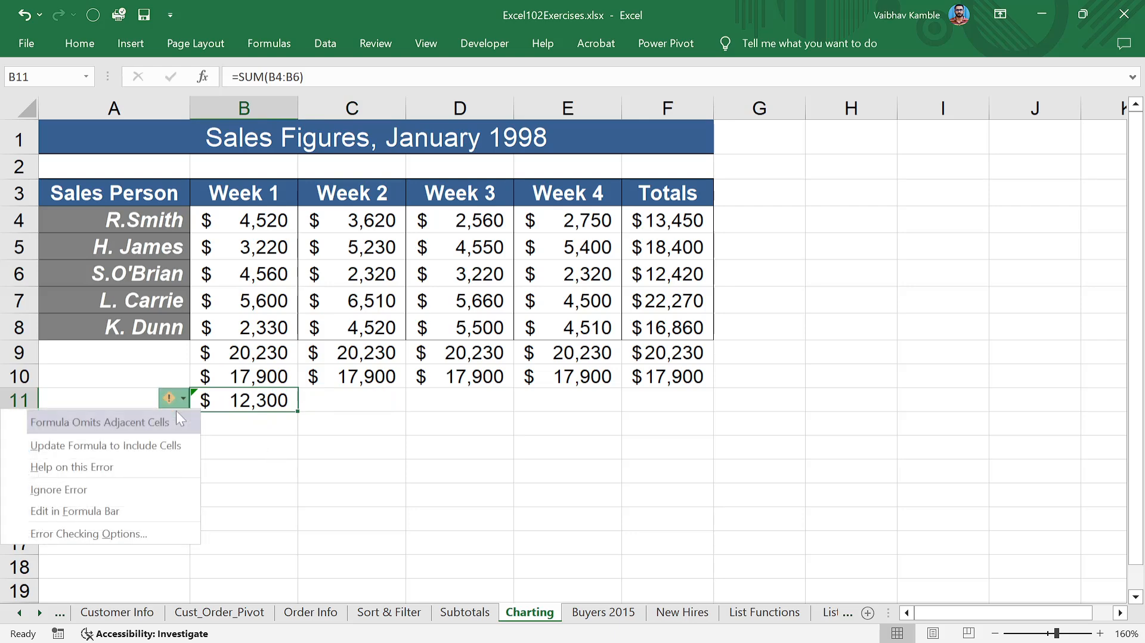
left_click(157, 492)
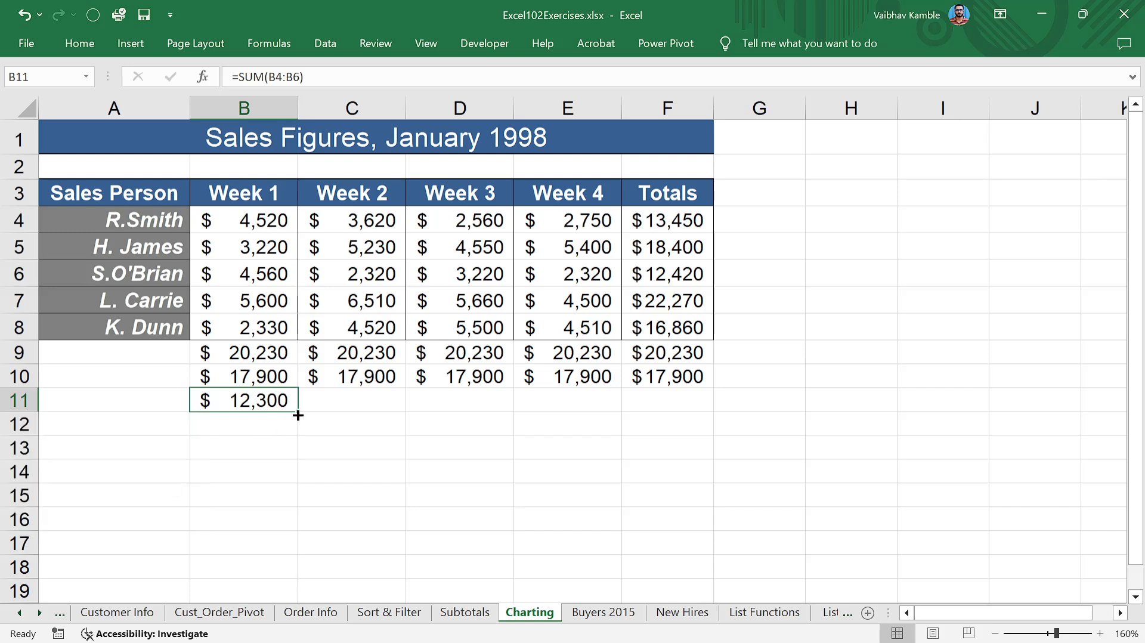
left_click_drag(296, 411, 688, 395)
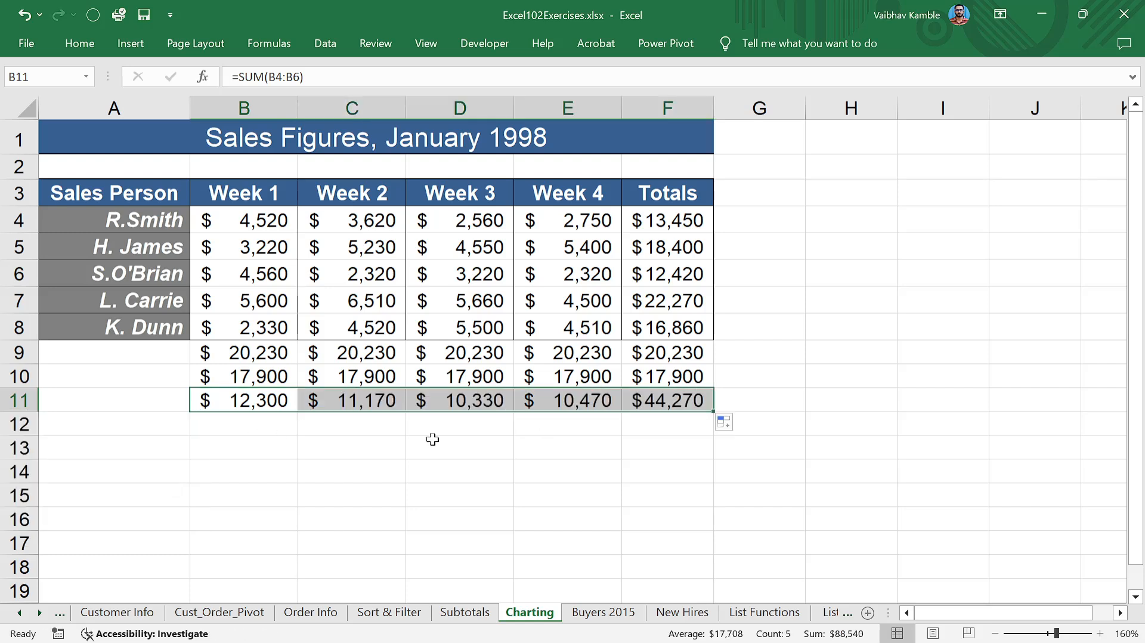
left_click(431, 441)
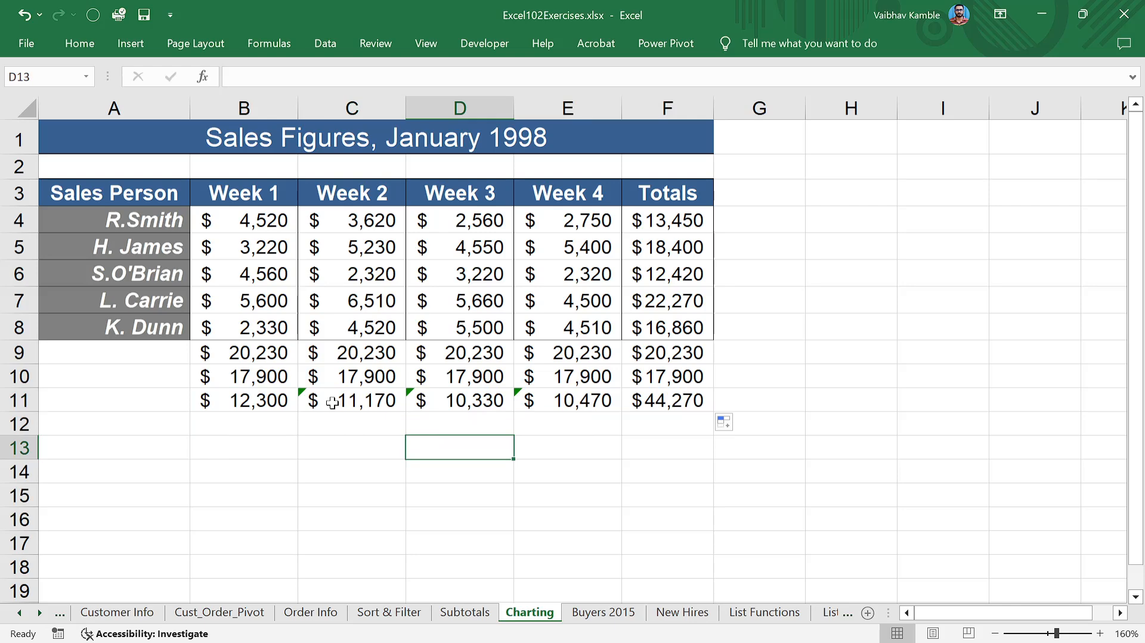
left_click(595, 426)
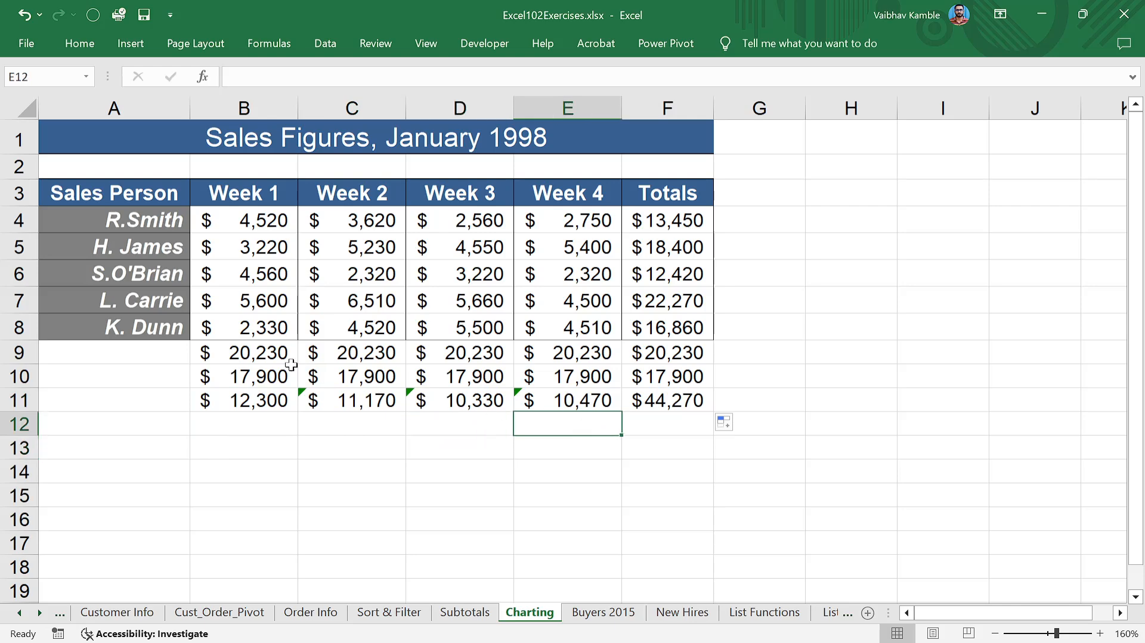
- Select the totals B9:F9, B10:F10 and B11:F11 in turn to compare named, absolute and relative references
left_click(266, 353)
left_click_drag(266, 353, 685, 357)
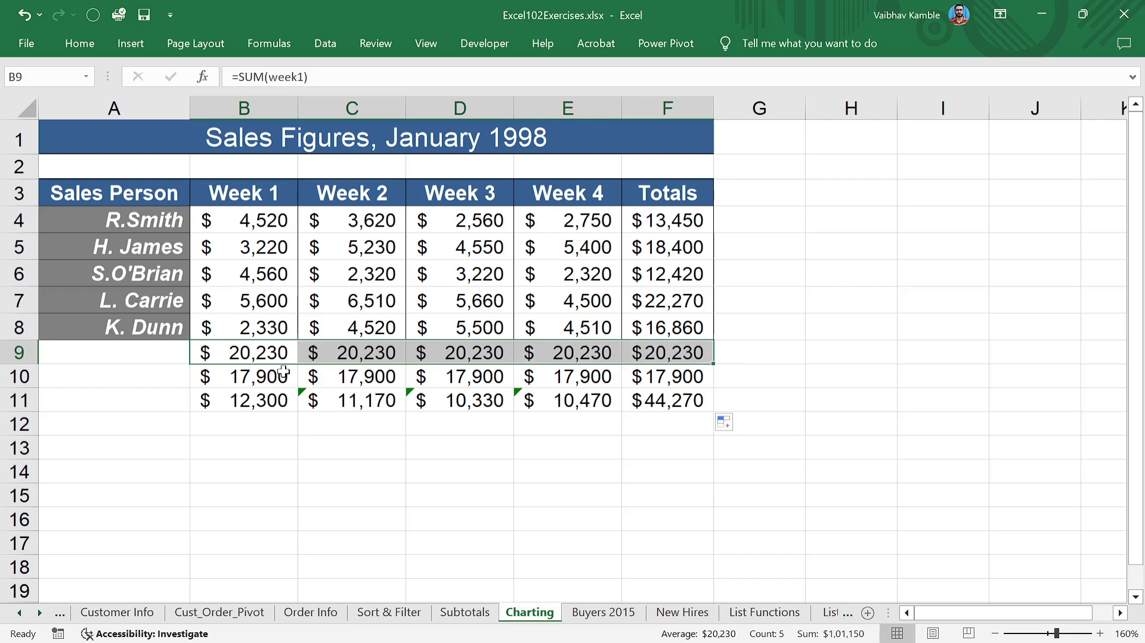
left_click_drag(250, 375, 684, 375)
left_click_drag(275, 400, 359, 400)
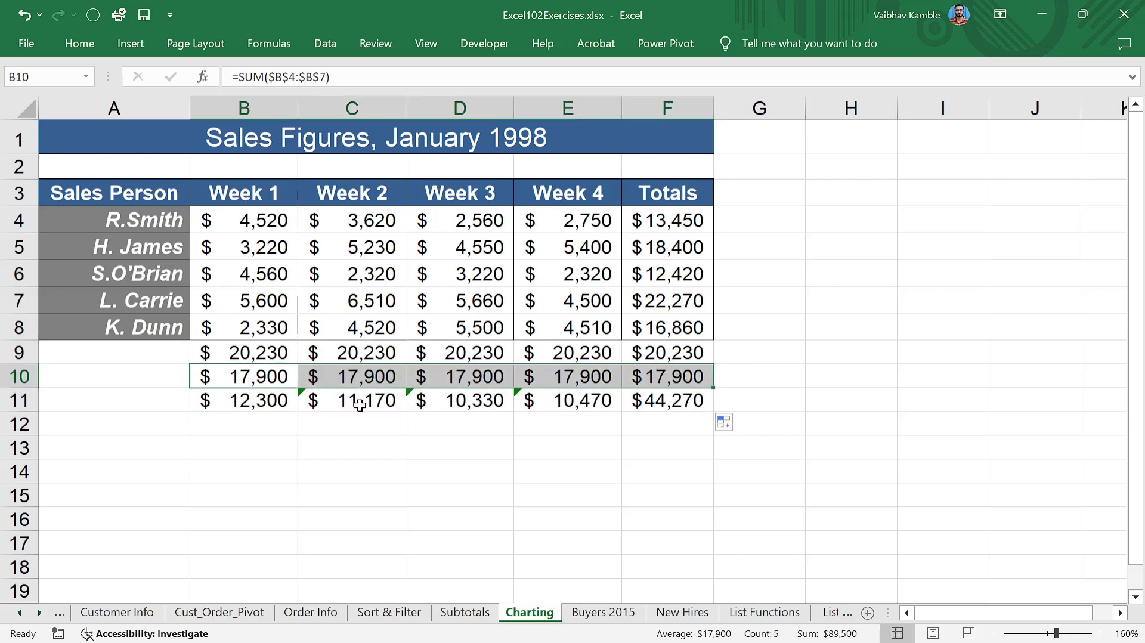
left_click_drag(271, 401, 707, 403)
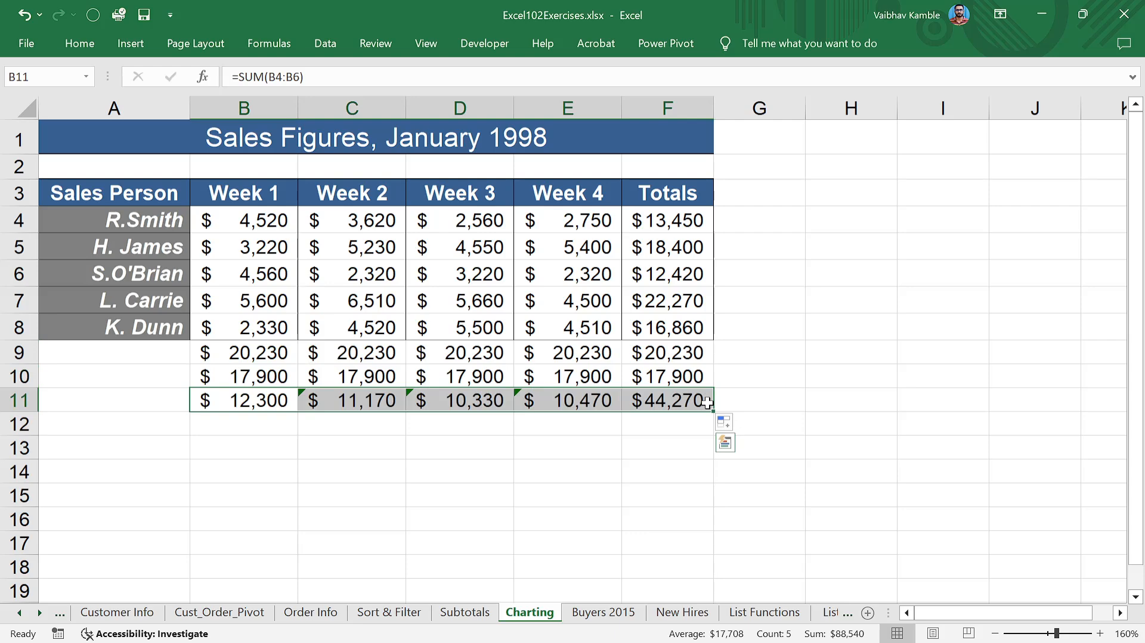
- Check the formulas in B9 and B10 against the Week 1 sales range B4:B8 and its range name
left_click(277, 361)
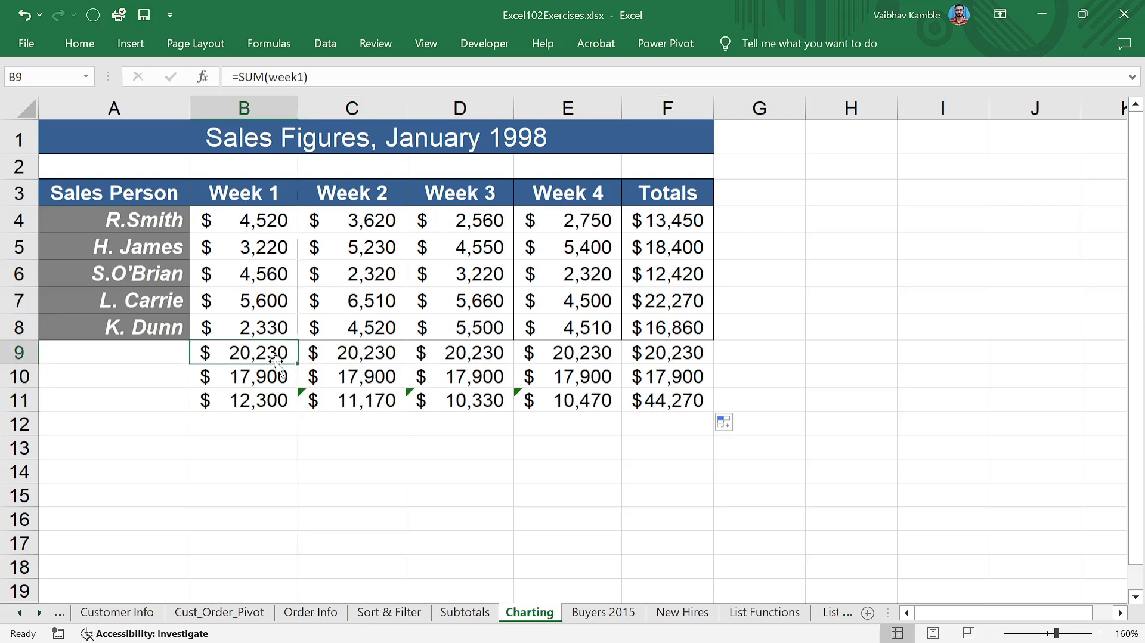
left_click(262, 222)
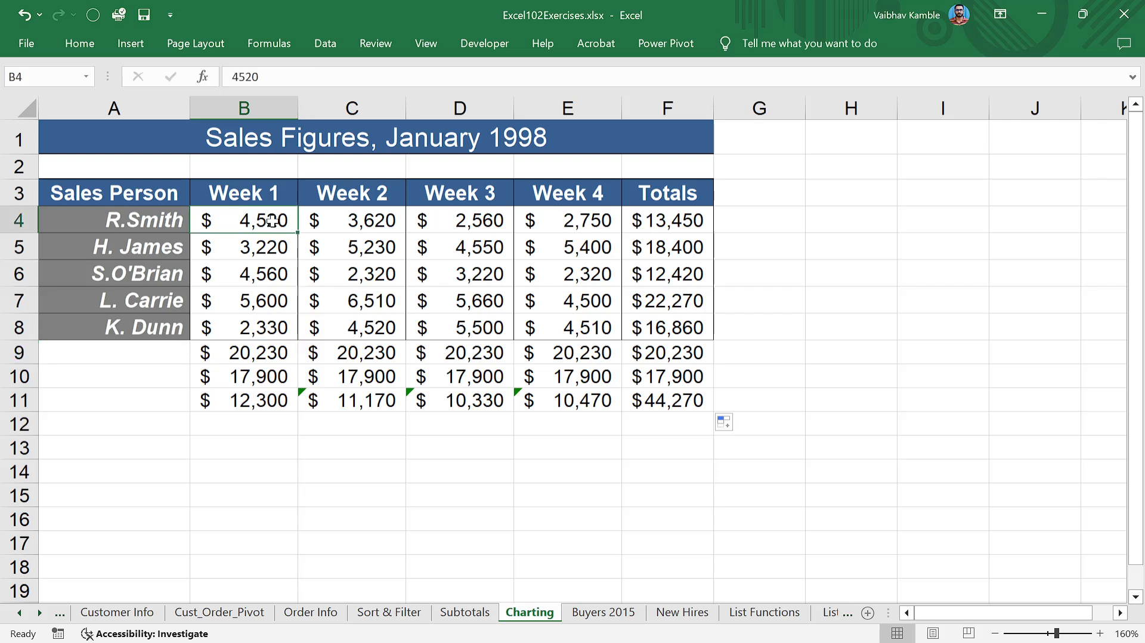
left_click(332, 222)
left_click_drag(259, 219, 247, 335)
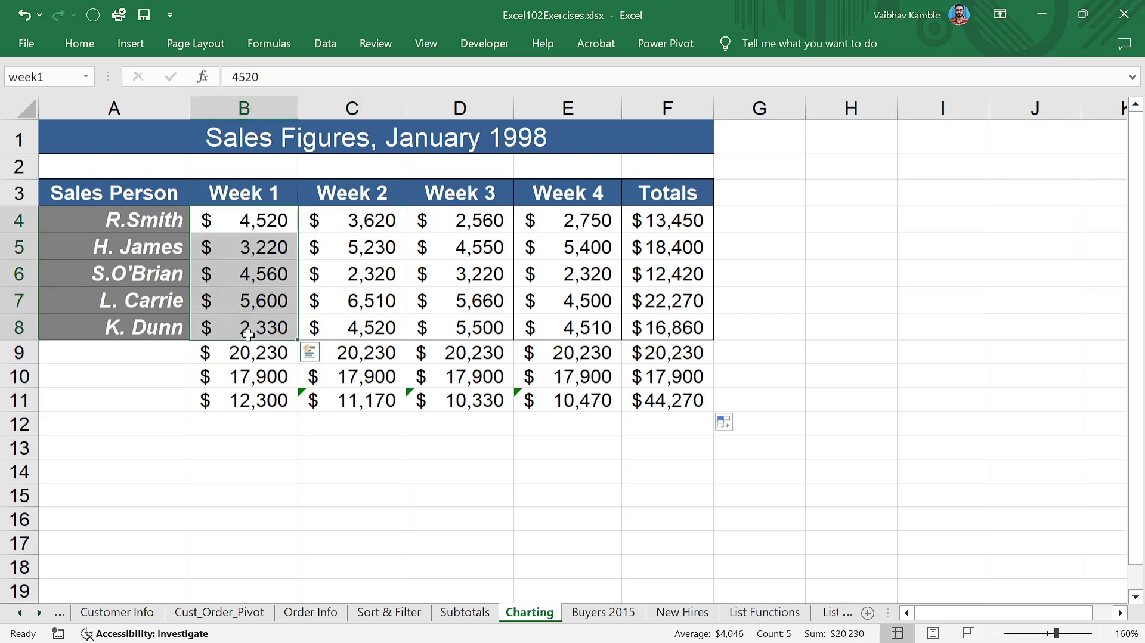
left_click(264, 373)
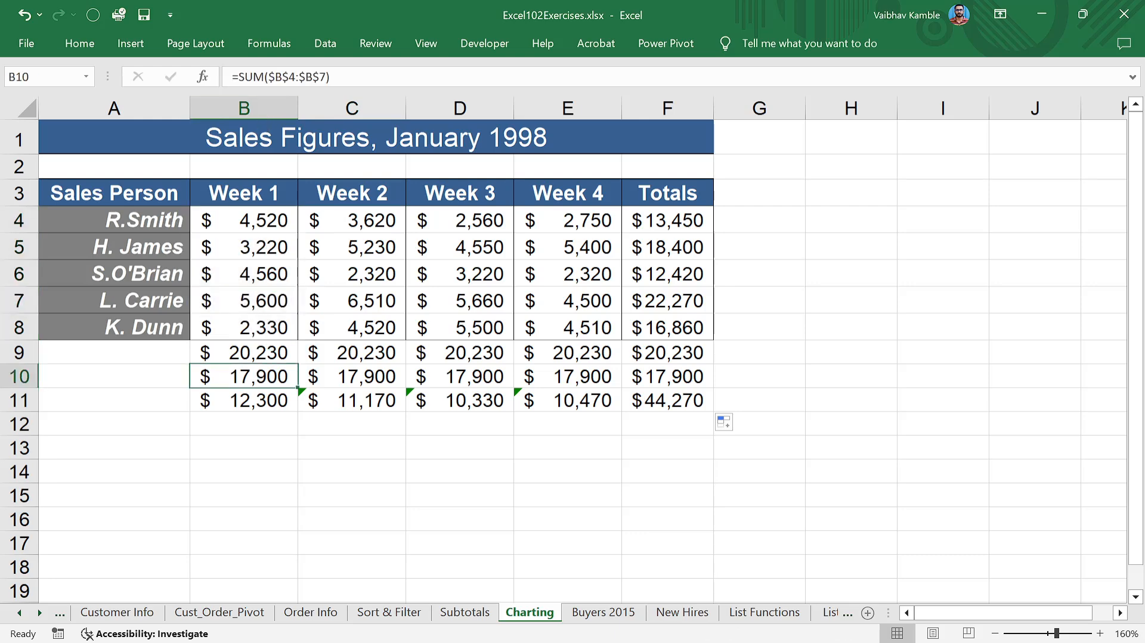
left_click_drag(250, 216, 250, 327)
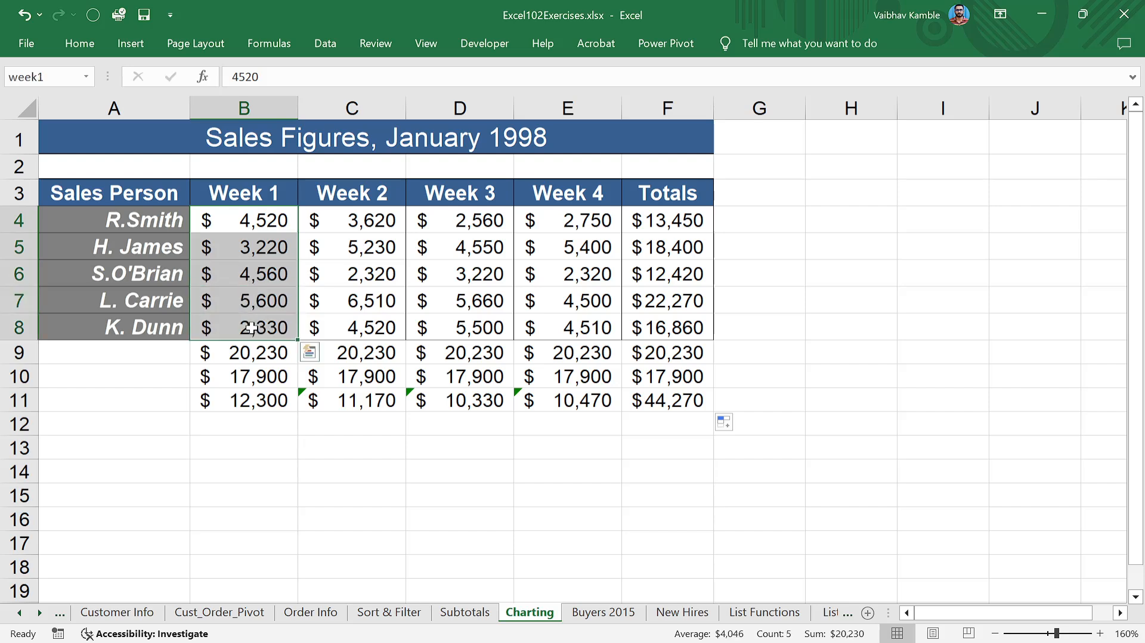
left_click(252, 327)
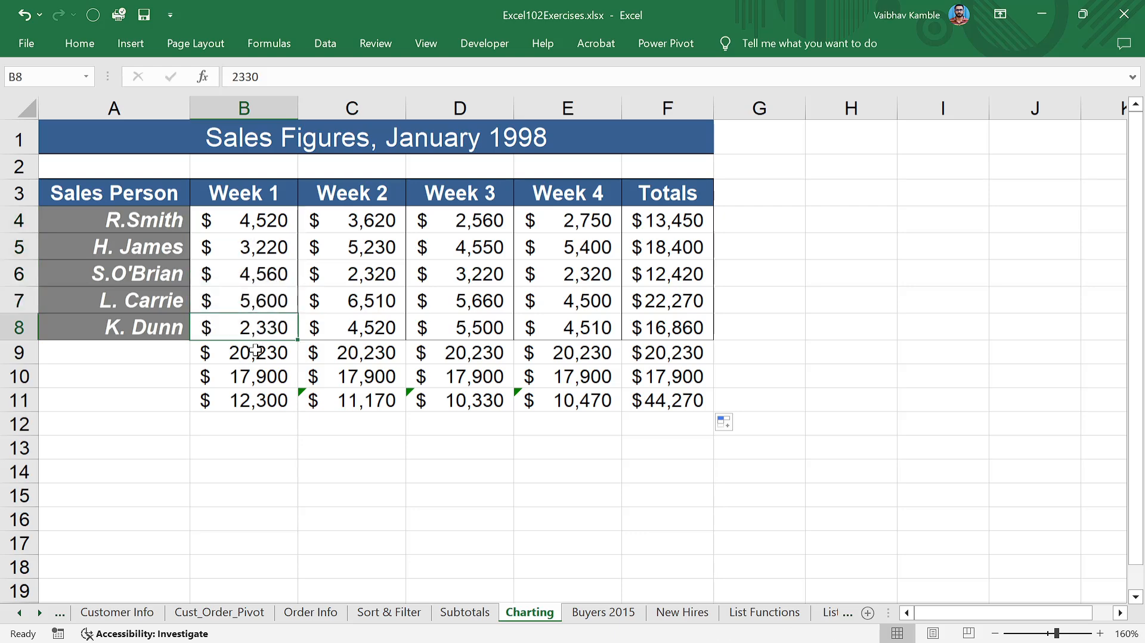
left_click(255, 352)
left_click_drag(266, 221, 266, 327)
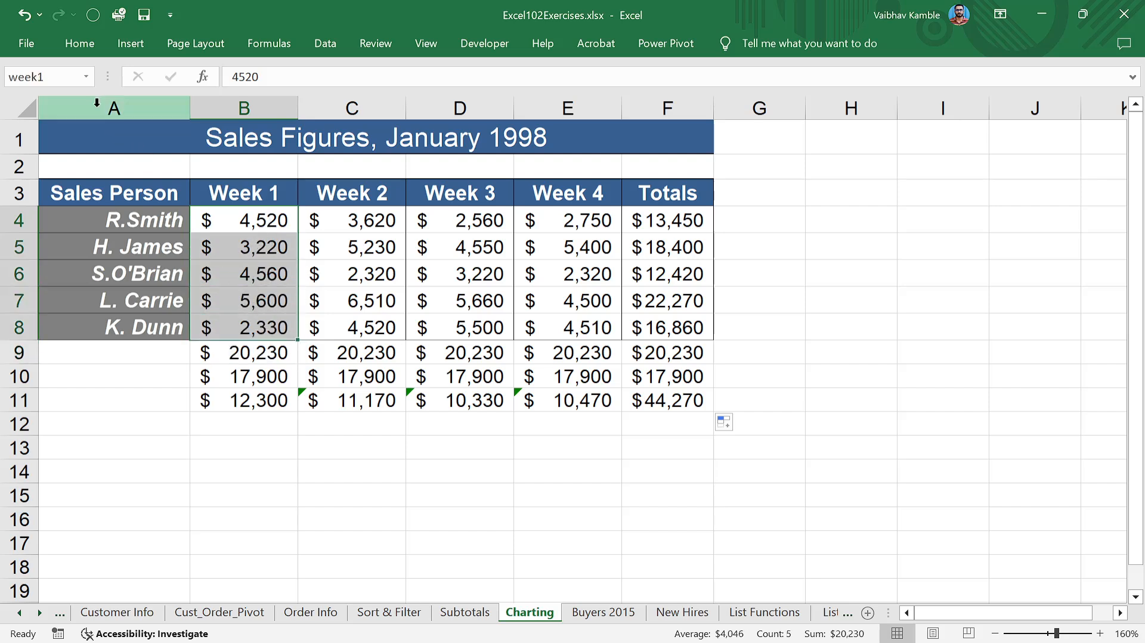
- Reselect the Week 2 range C4:C8 and Week 3 range D4:D8 to review their range names, ending on E4
left_click(348, 235)
left_click_drag(348, 221, 351, 327)
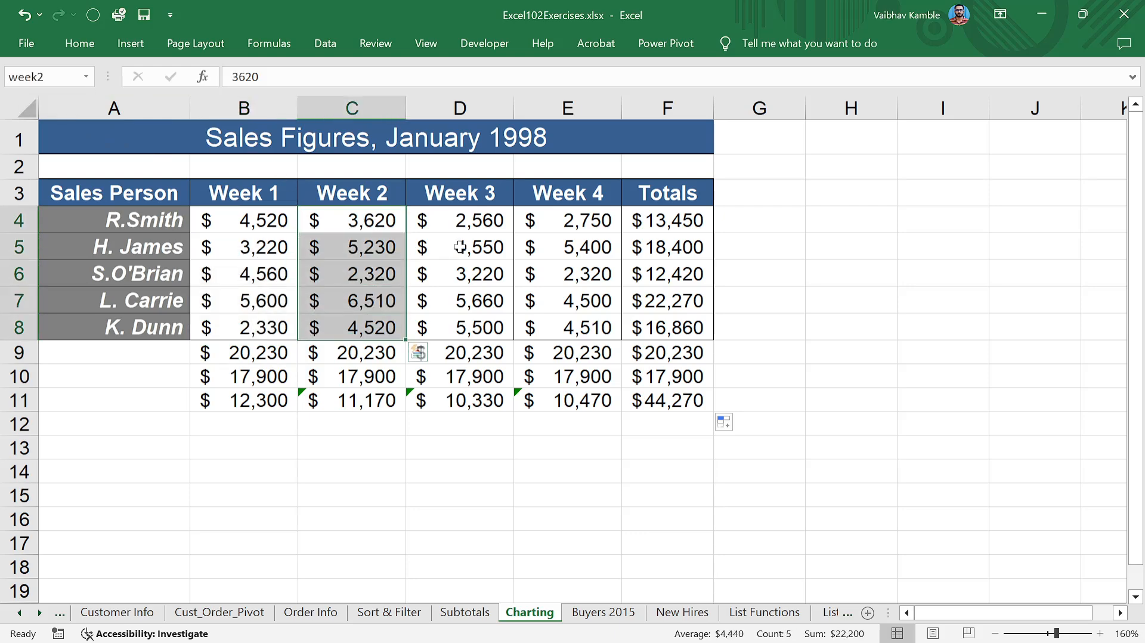
left_click_drag(477, 220, 479, 315)
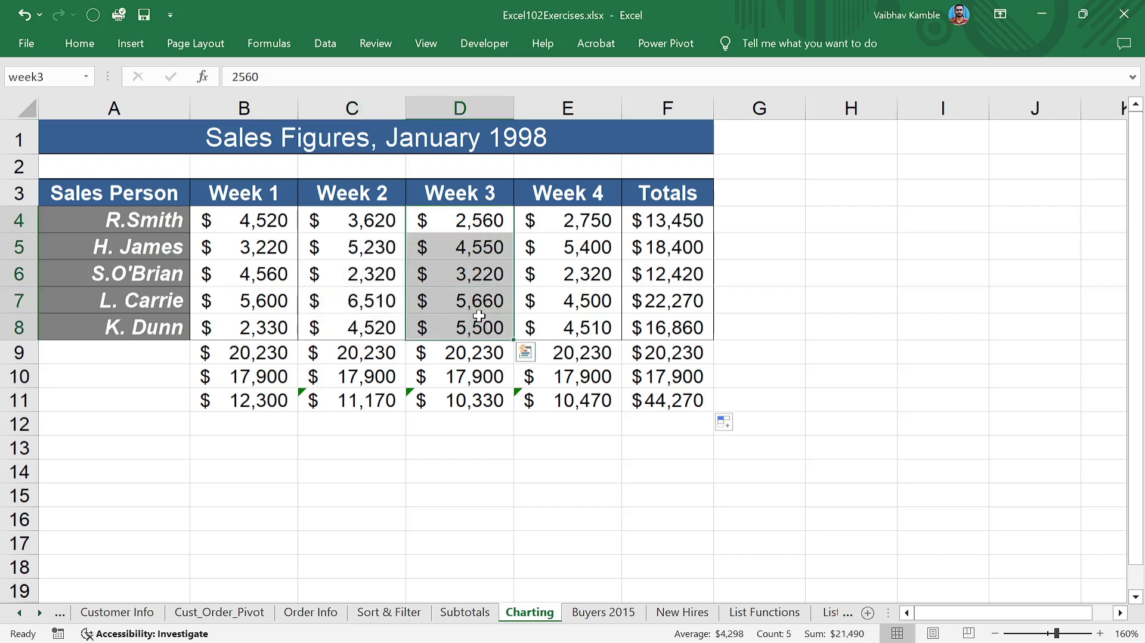
key("shift+Up")
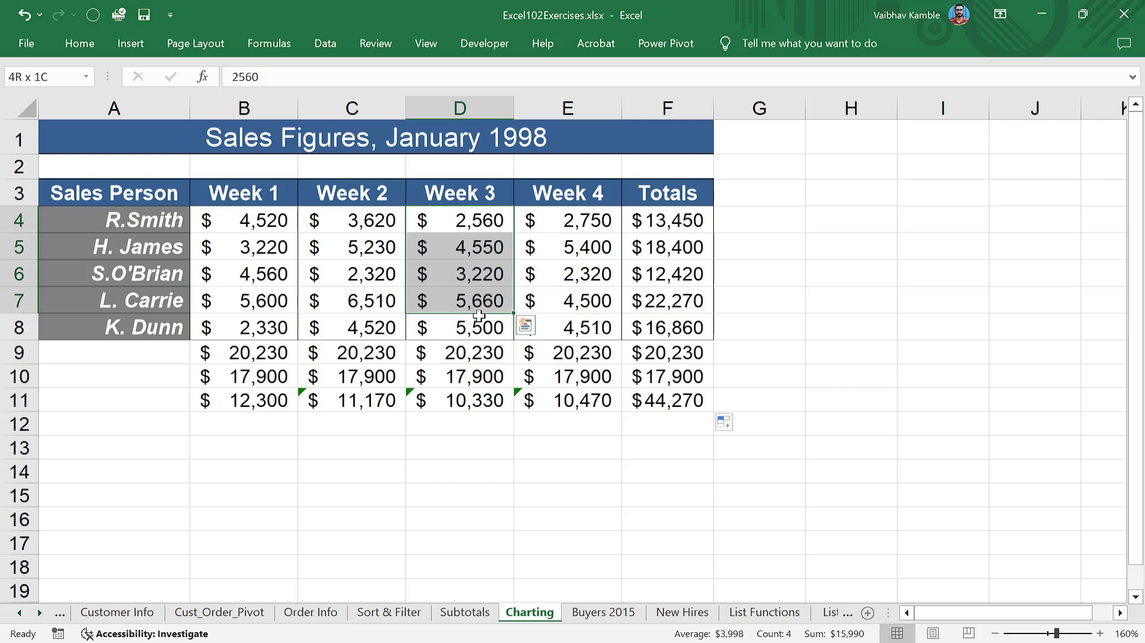
key("shift+Down")
key("Right")
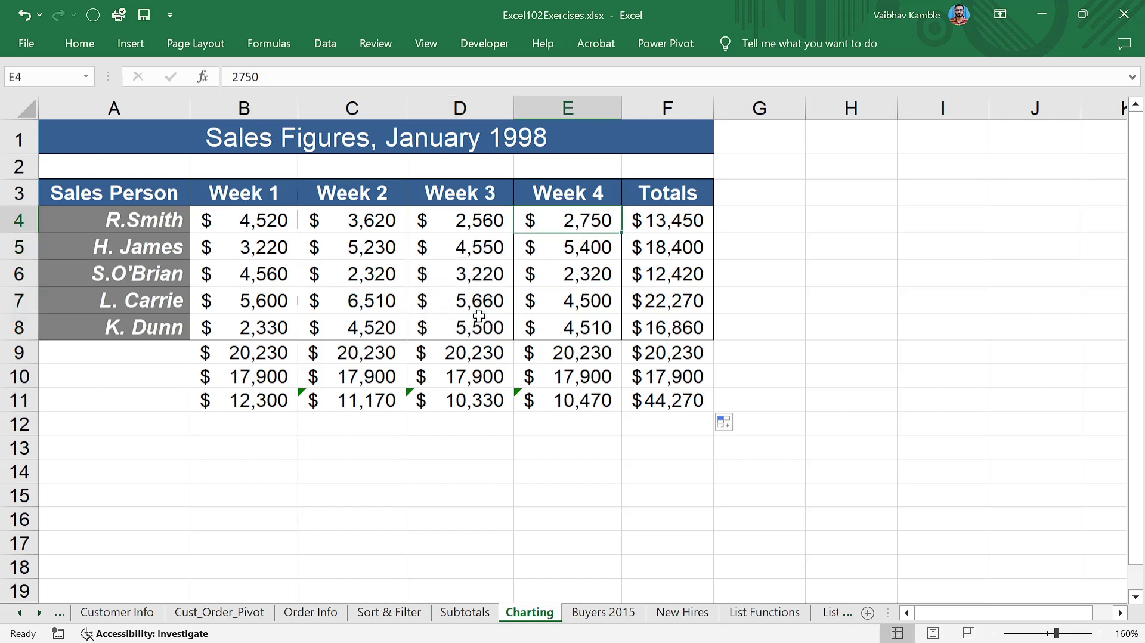
- Reselect the Week 4 sales range E4:E8 to review its range name
key("ctrl+shift+Down")
key("shift+Up")
key("shift+Up")
key("shift+Up")
key("shift+Up")
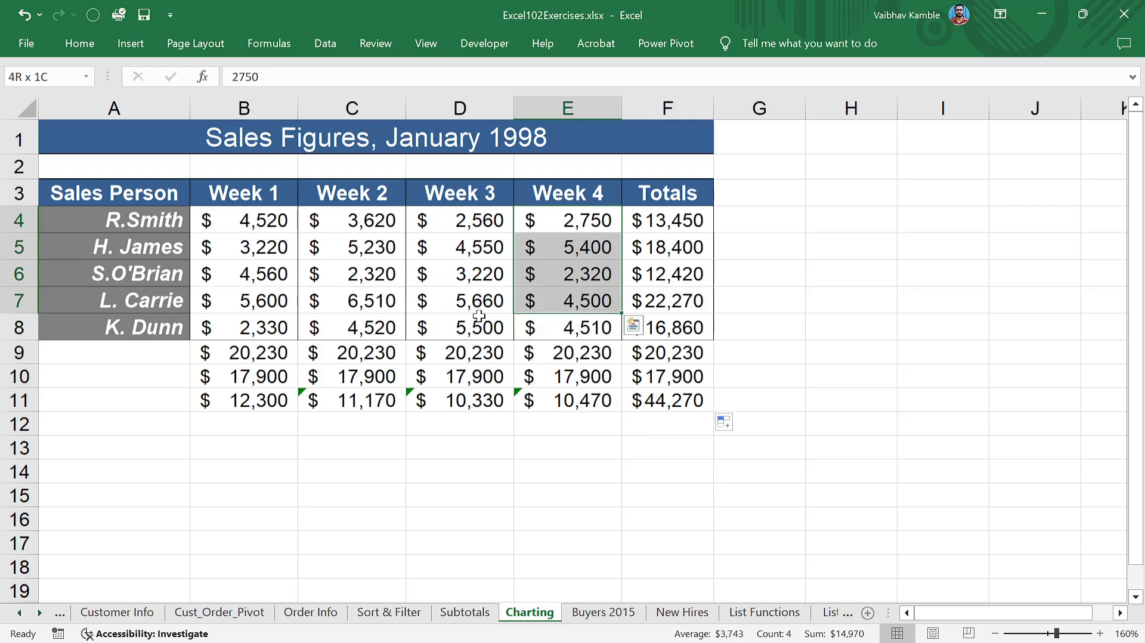
key("shift+Down")
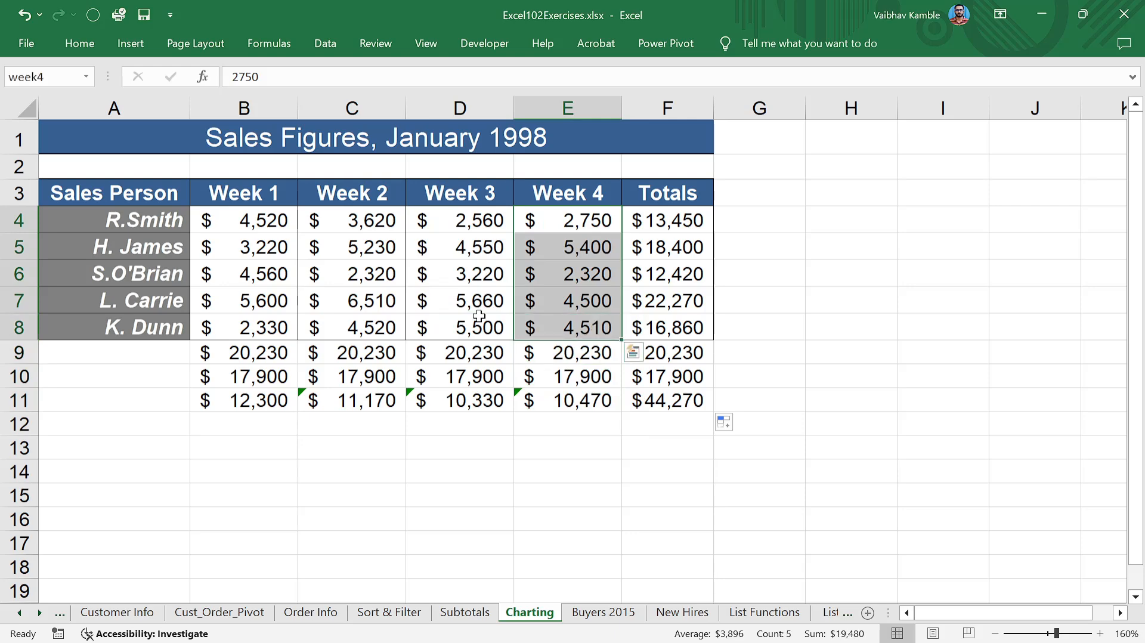
- Move down the Week 3 column to D9 and D10 to compare their named-range and absolute-reference formulas
key("Right")
key("Left")
key("Left")
key("Down")
key("Down")
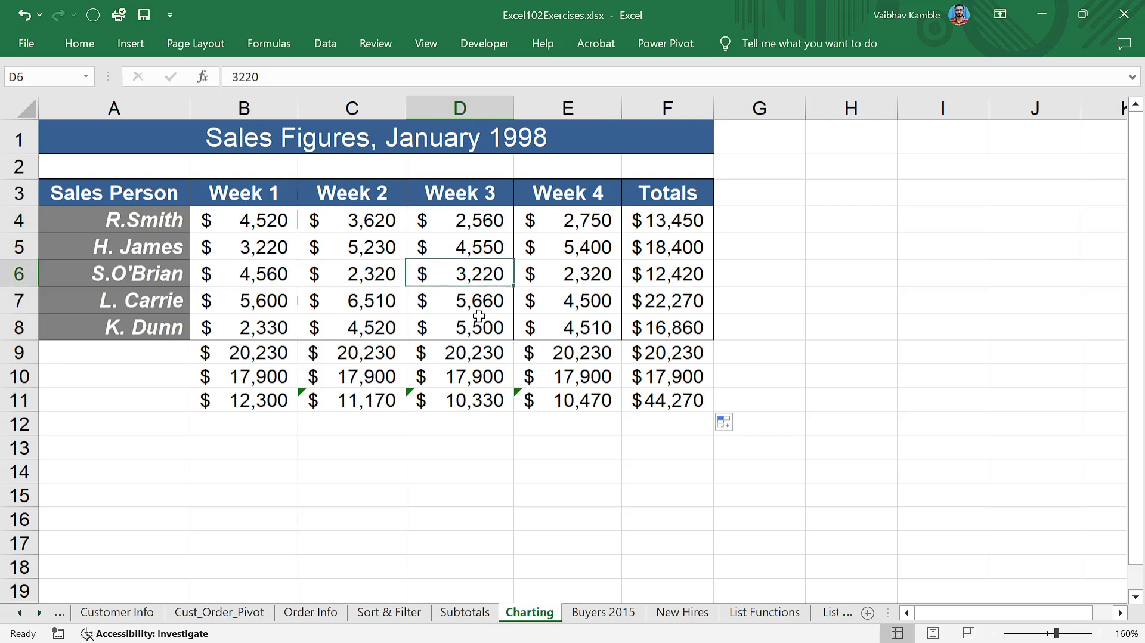
key("Down")
key("Down")
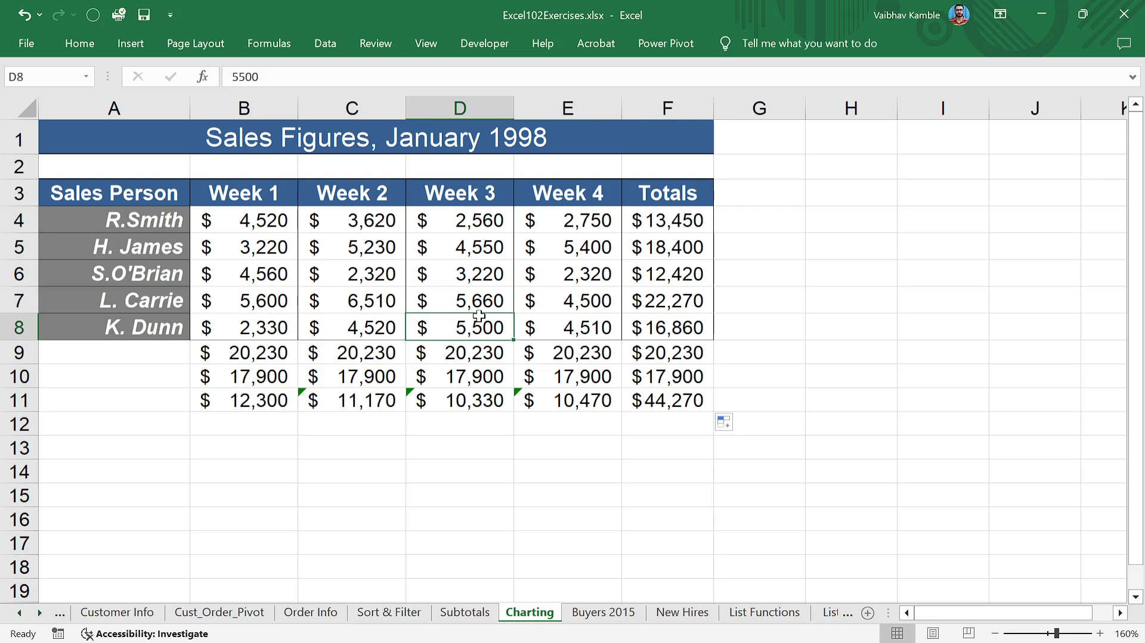
key("Down")
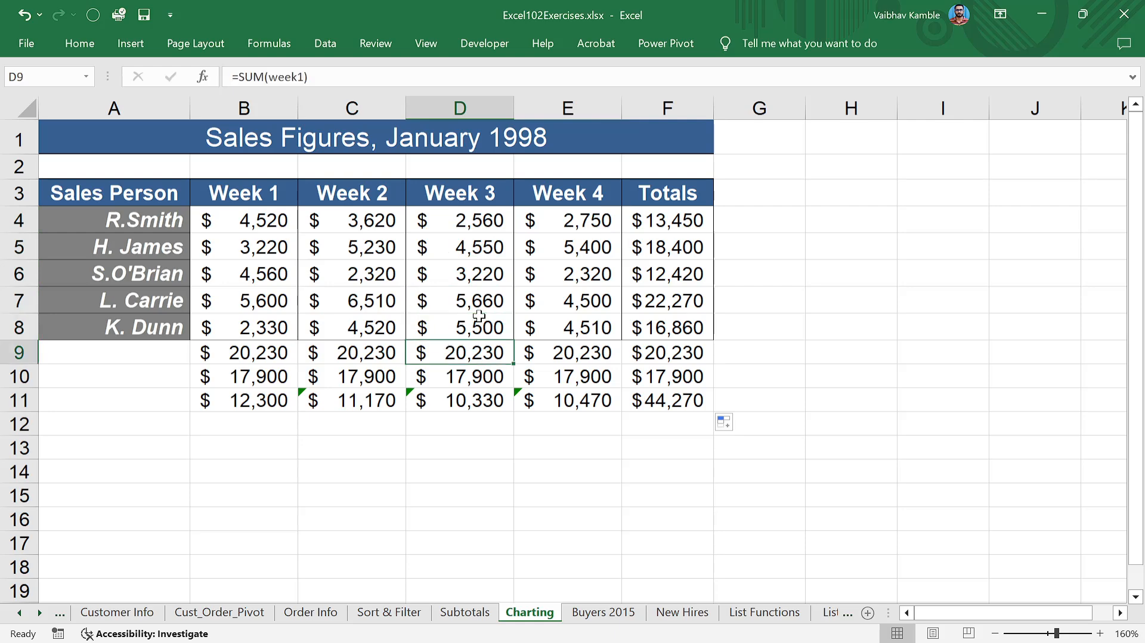
key("Down")
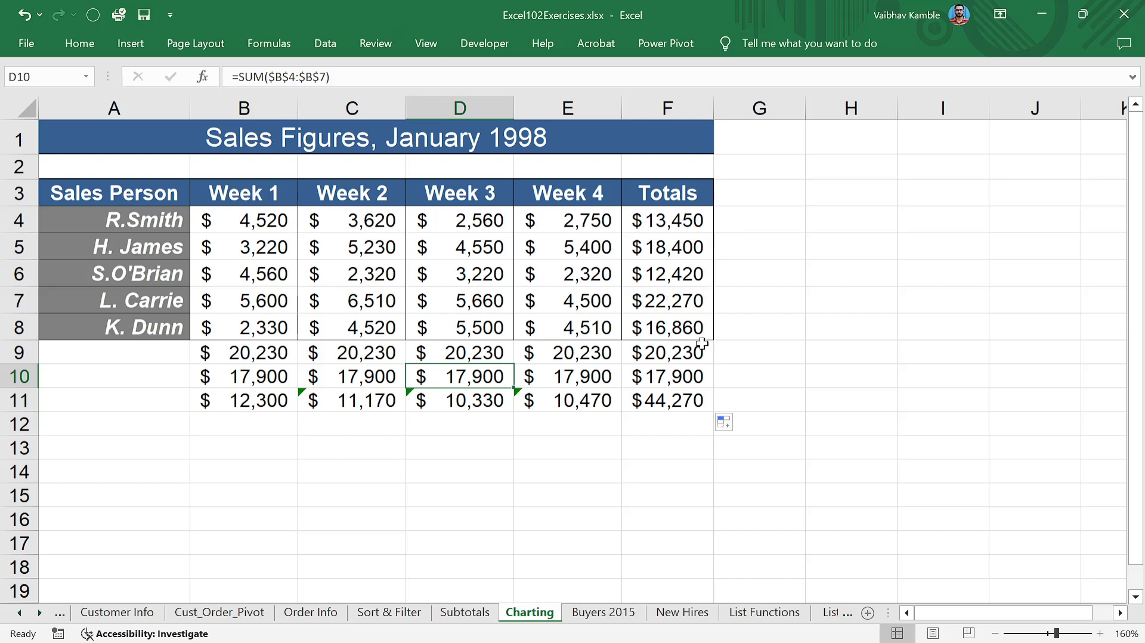
- Clear the totals in F9:F11 and use AutoSum in F9 to total F4:F8
left_click_drag(702, 343, 696, 409)
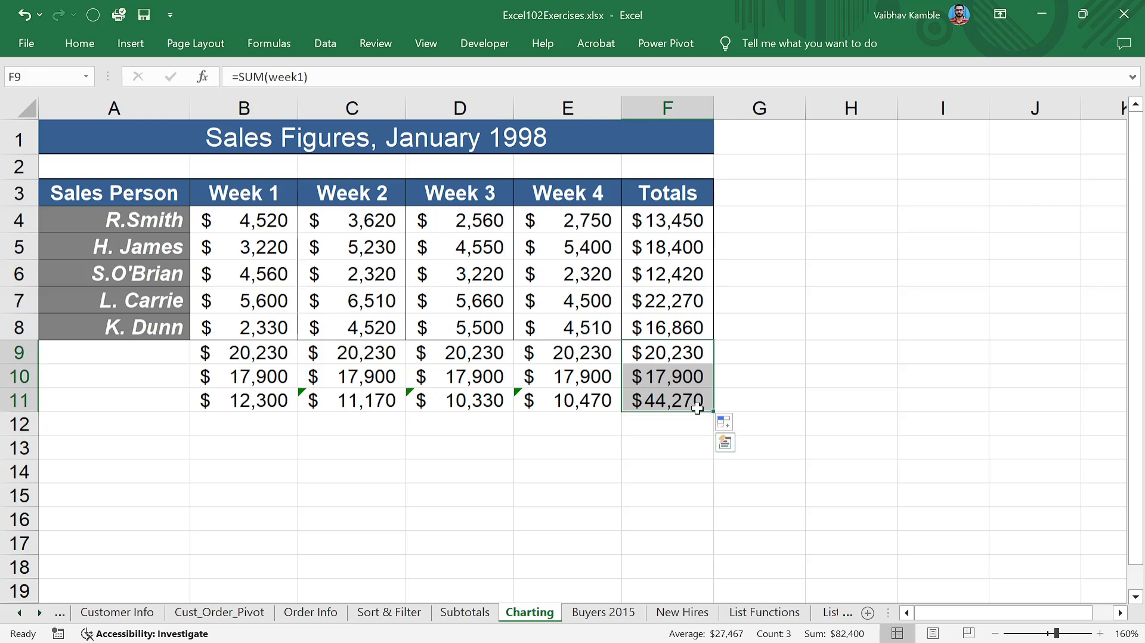
key("Delete")
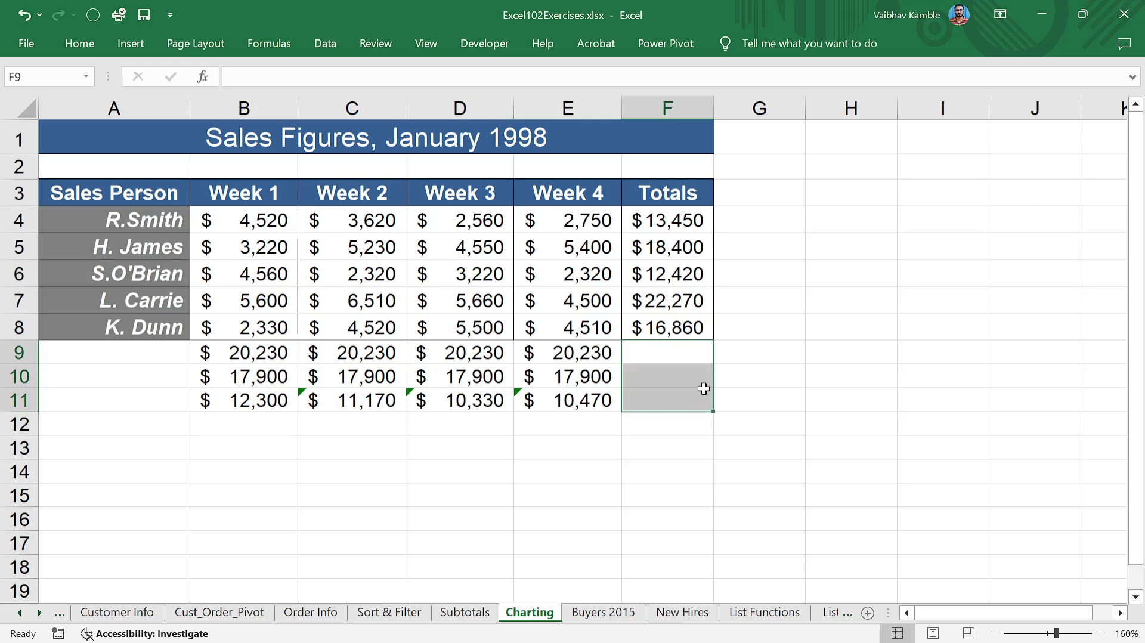
left_click(724, 379)
left_click(691, 357)
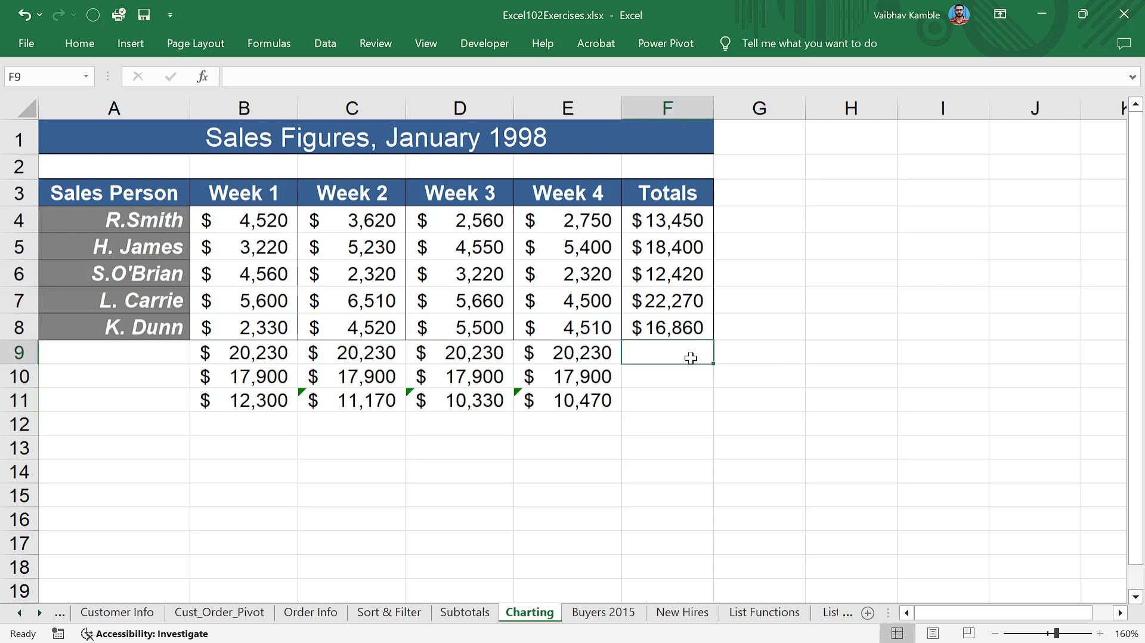
key("alt+equal")
key("Return")
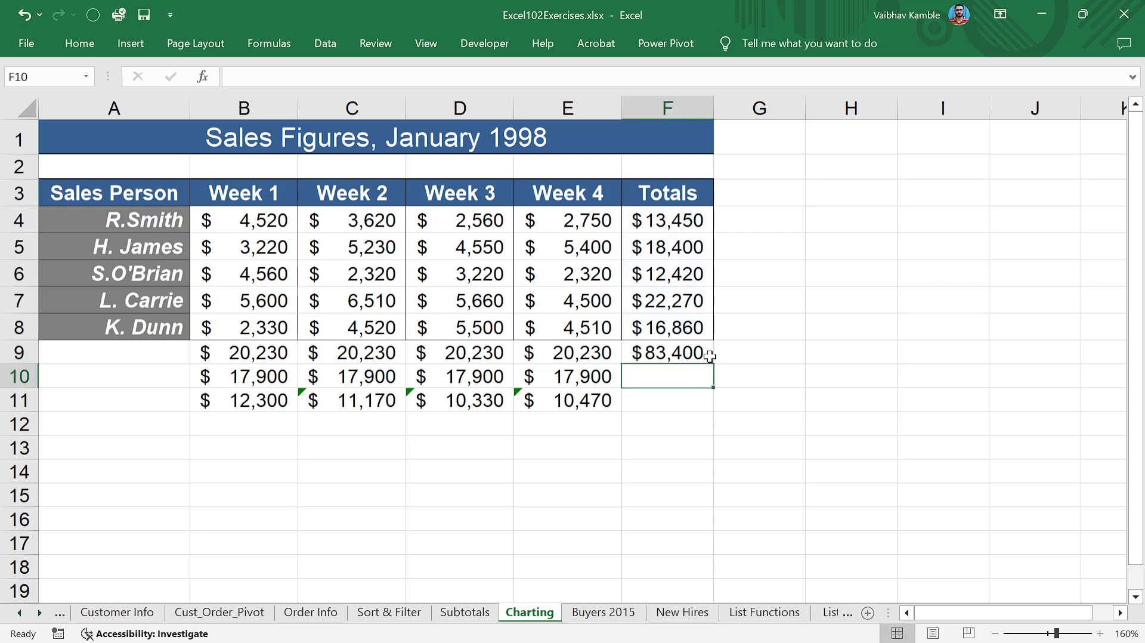
left_click(682, 354)
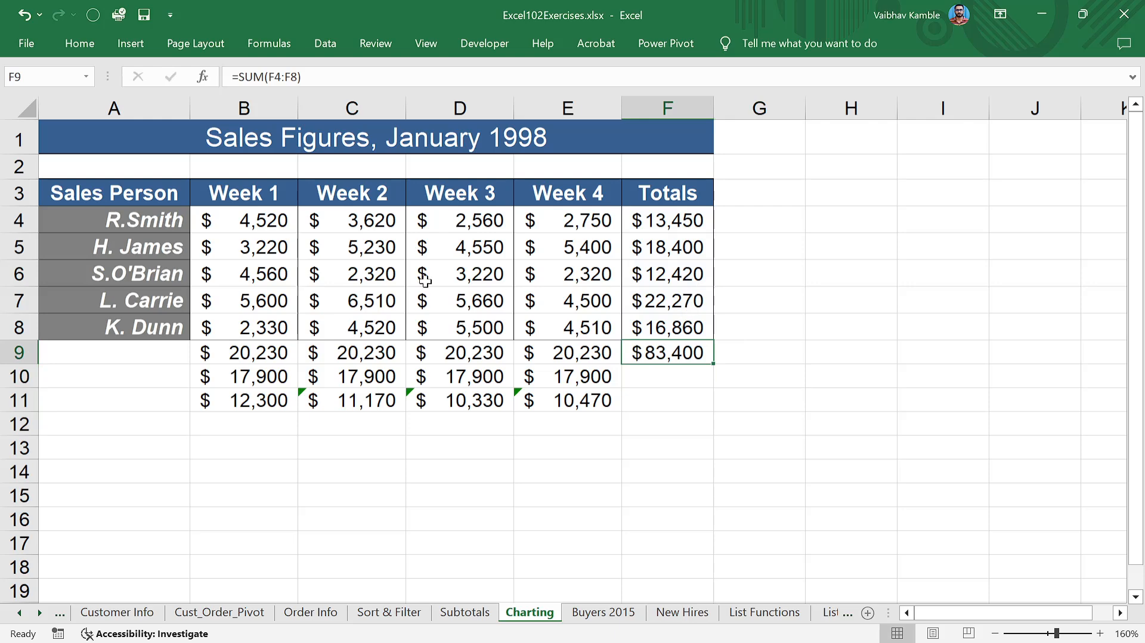
- Enter the formula =week in cell D14
left_click(471, 479)
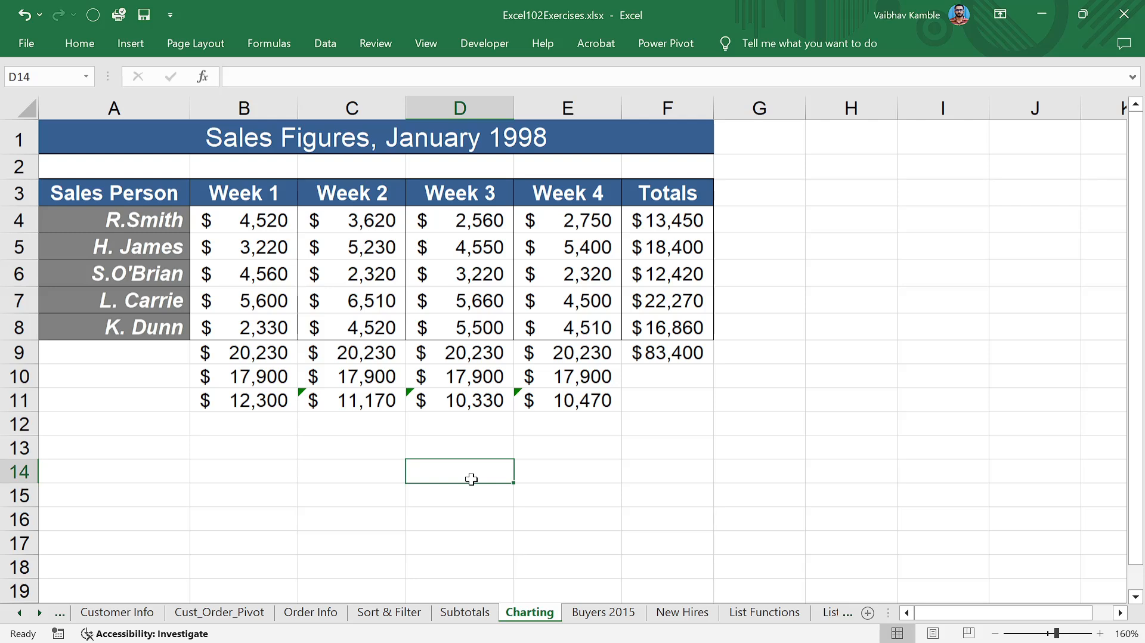
type("=")
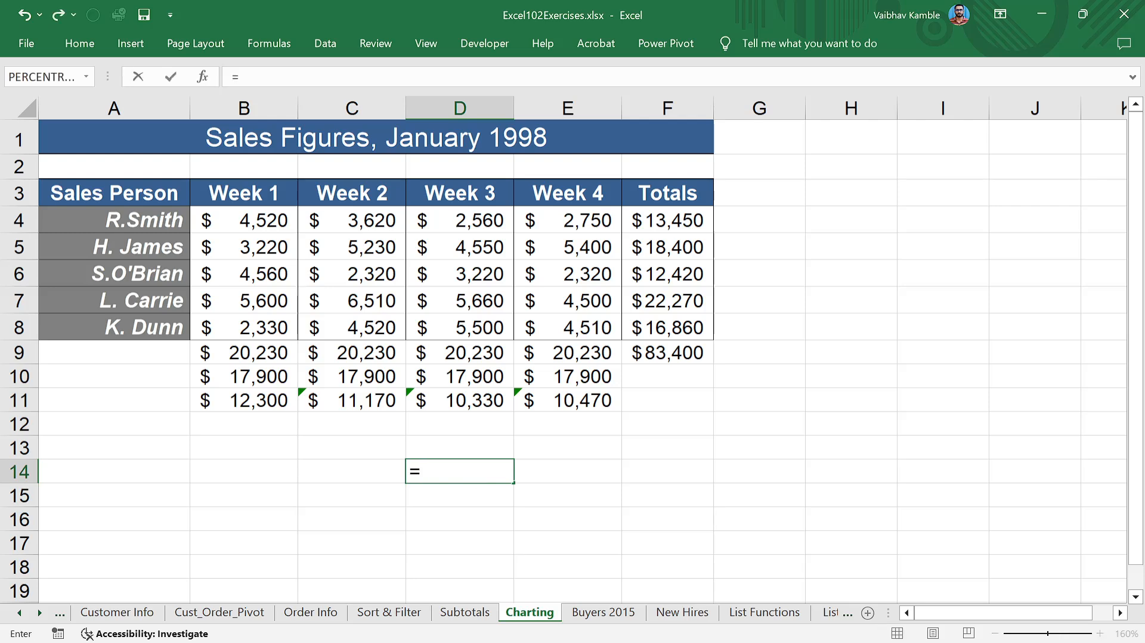
type("week")
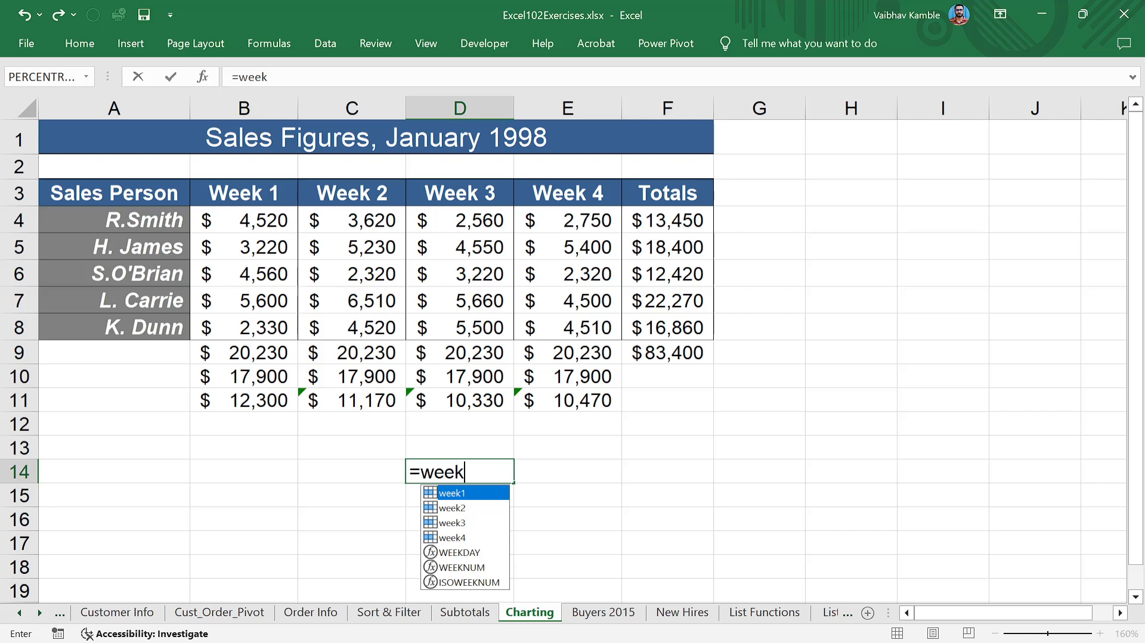
key("Return")
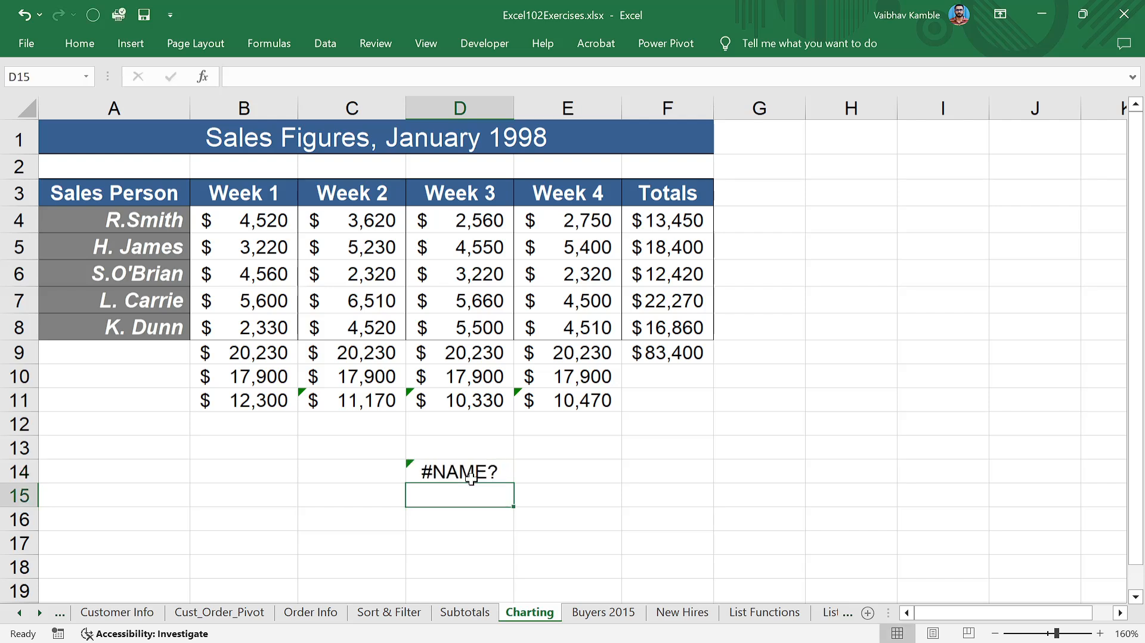
- Extend the D14 formula to =(week / $F$9) * 100, using an absolute reference to the grand total
left_click(471, 474)
key("F2")
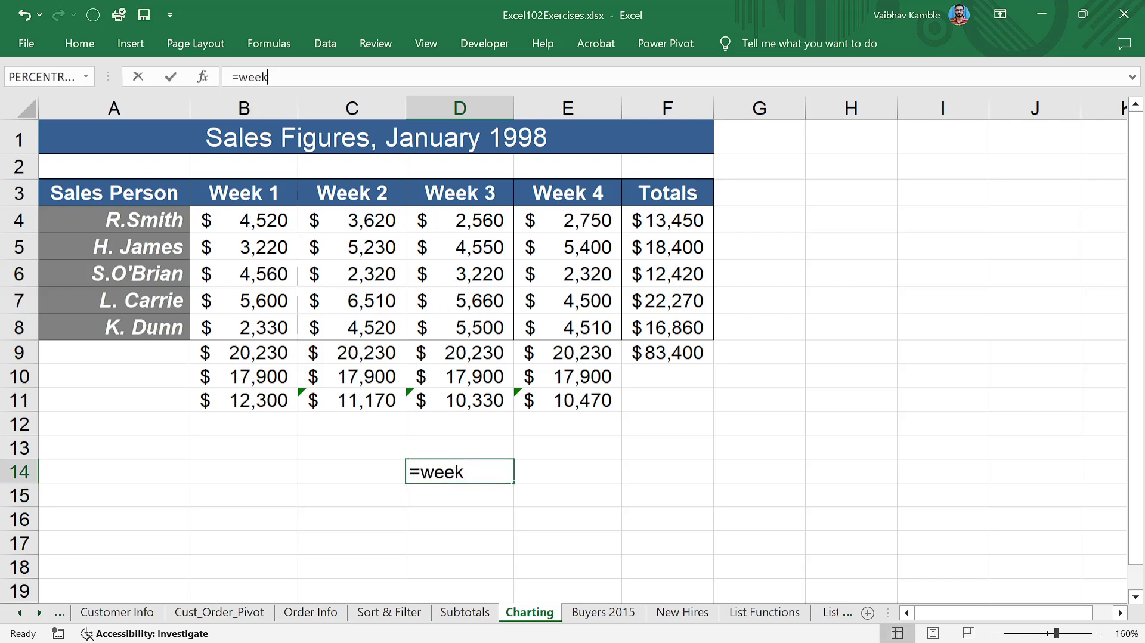
type("/")
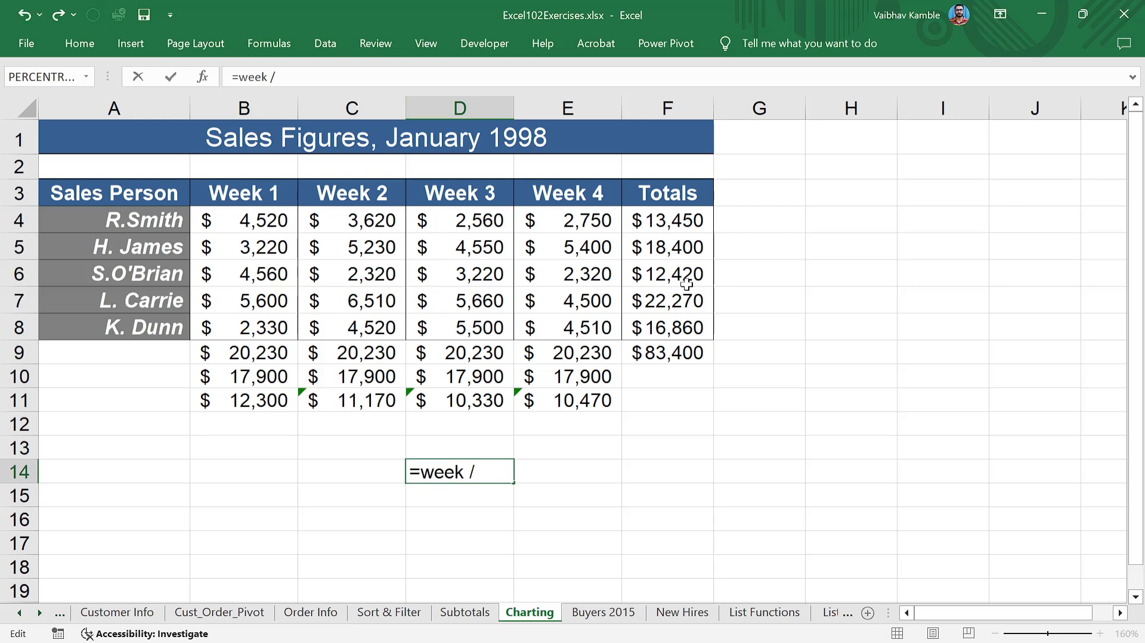
left_click(661, 355)
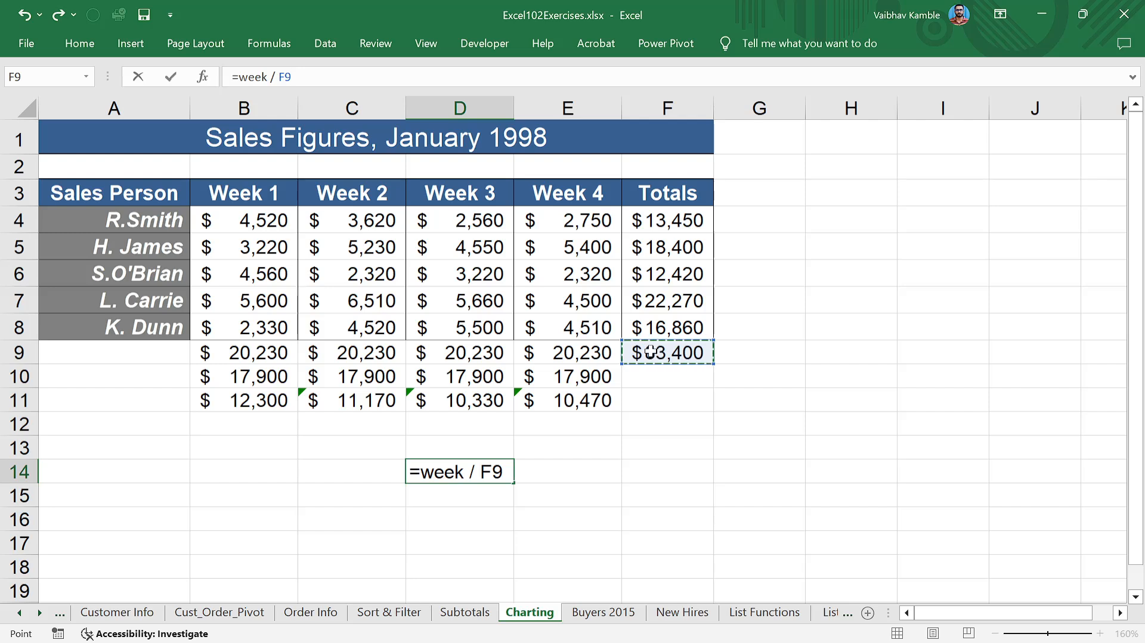
key("F4")
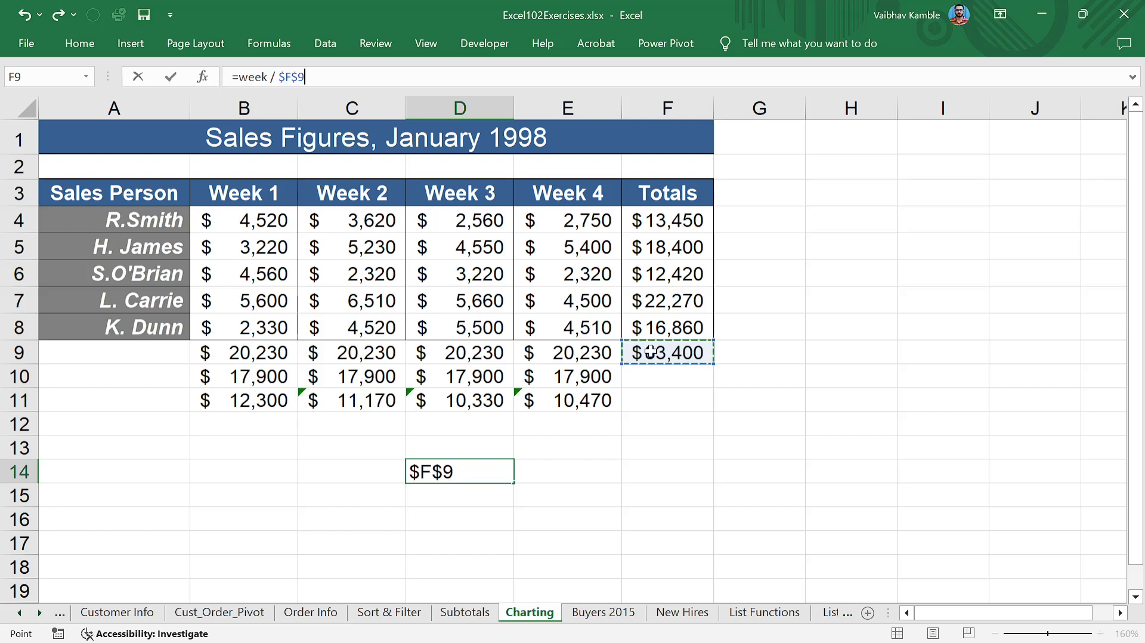
type(") * 100")
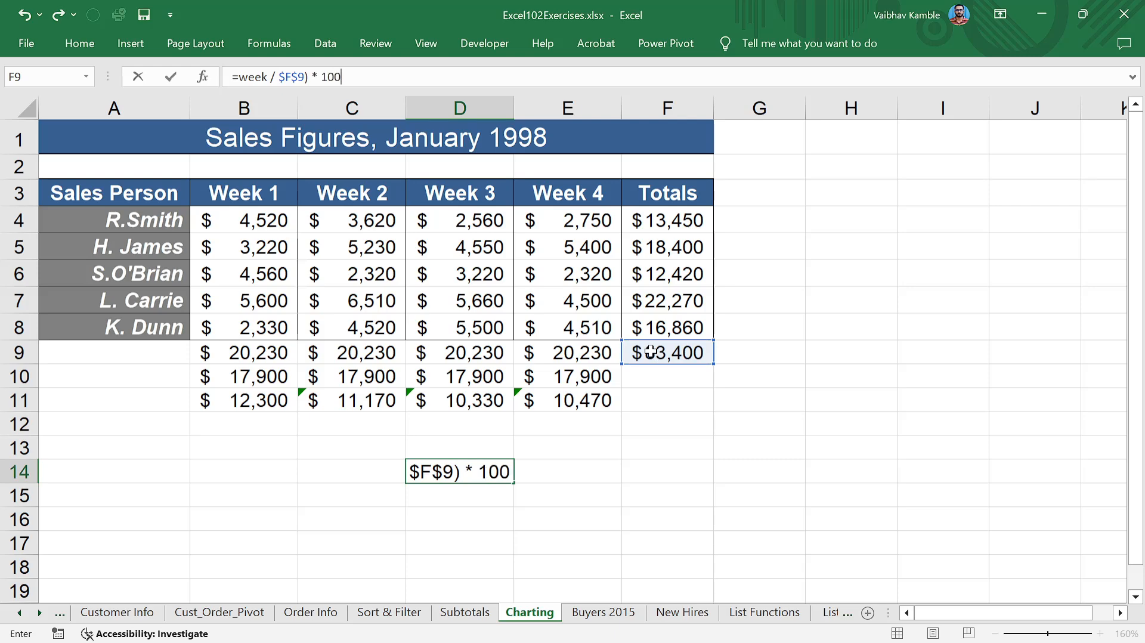
key("Return")
key("Escape")
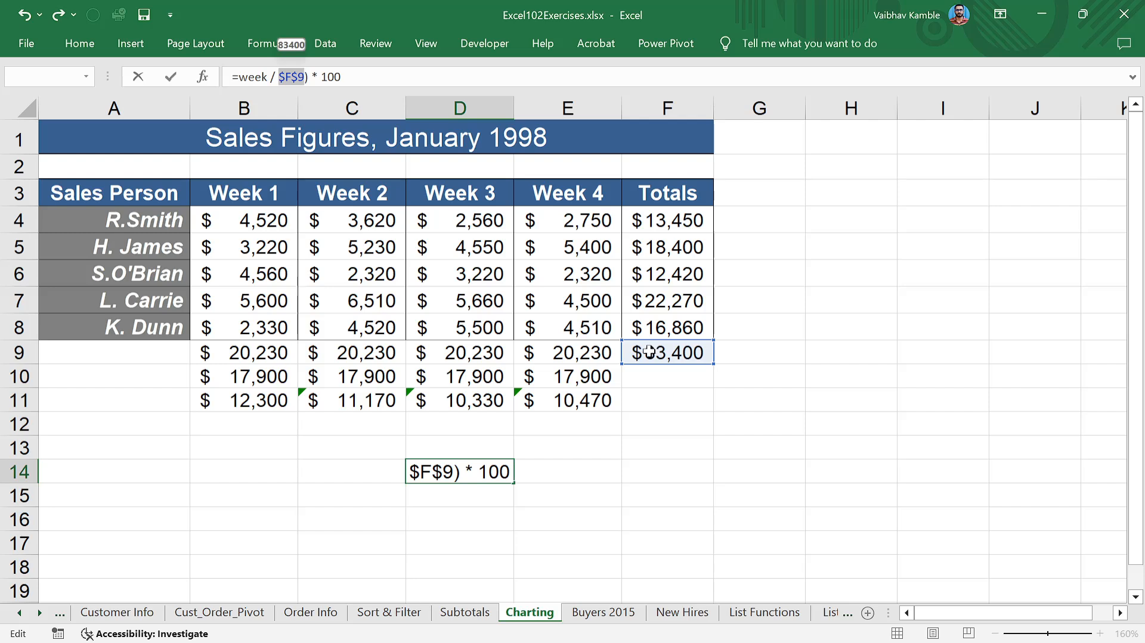
left_click(239, 77)
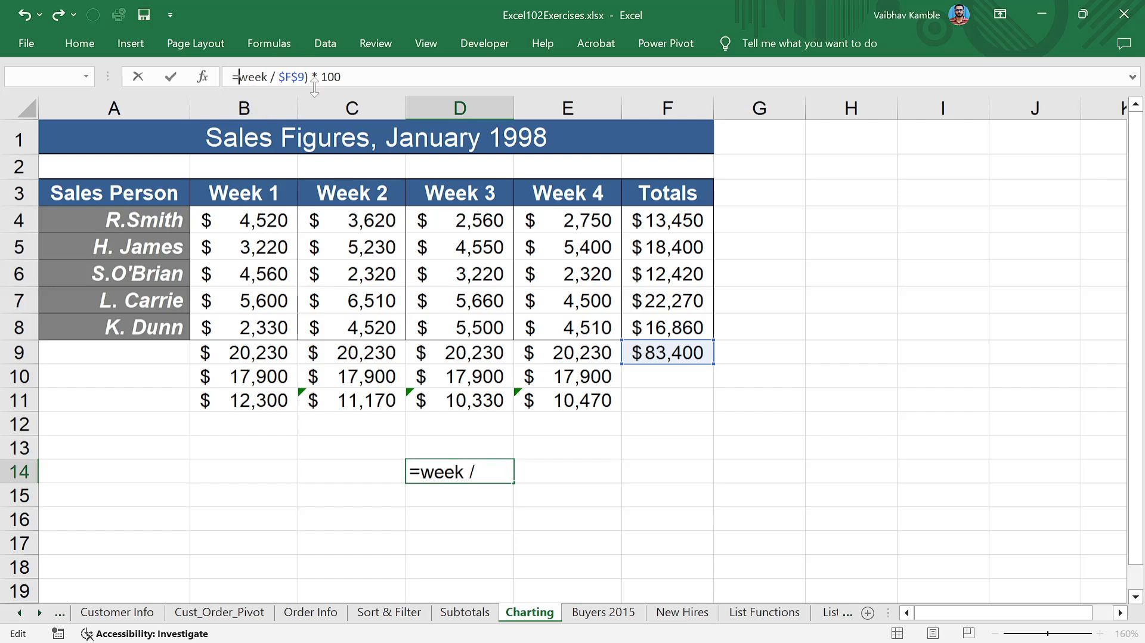
type("(")
key("Return")
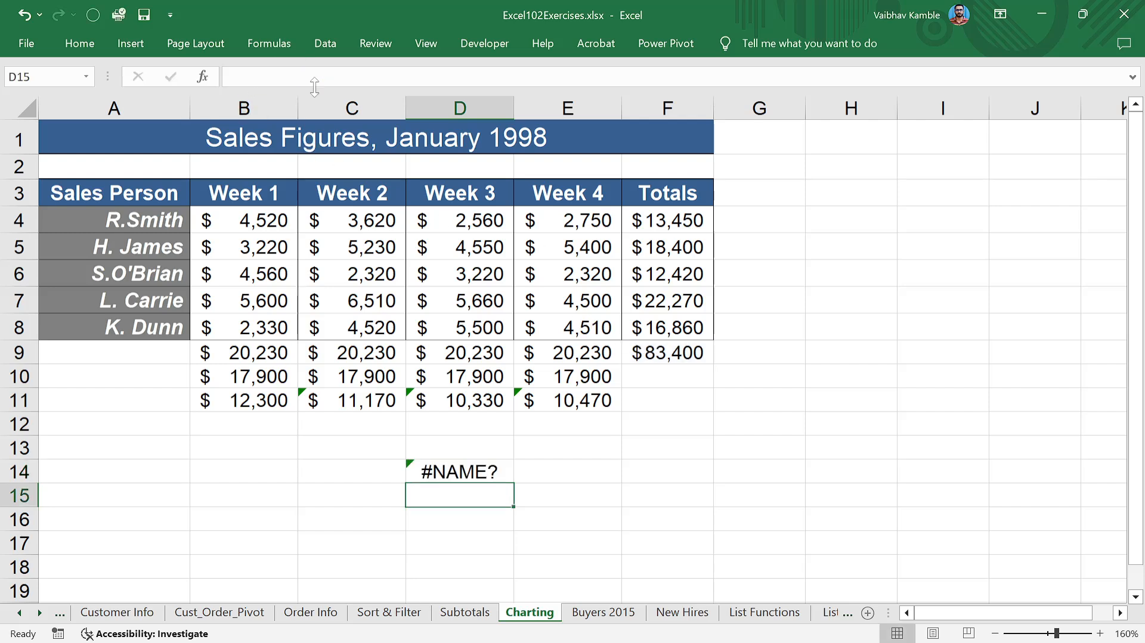
- Correct the range name in the D14 formula so it reads =(week1/ $F$9) * 100
left_click(495, 466)
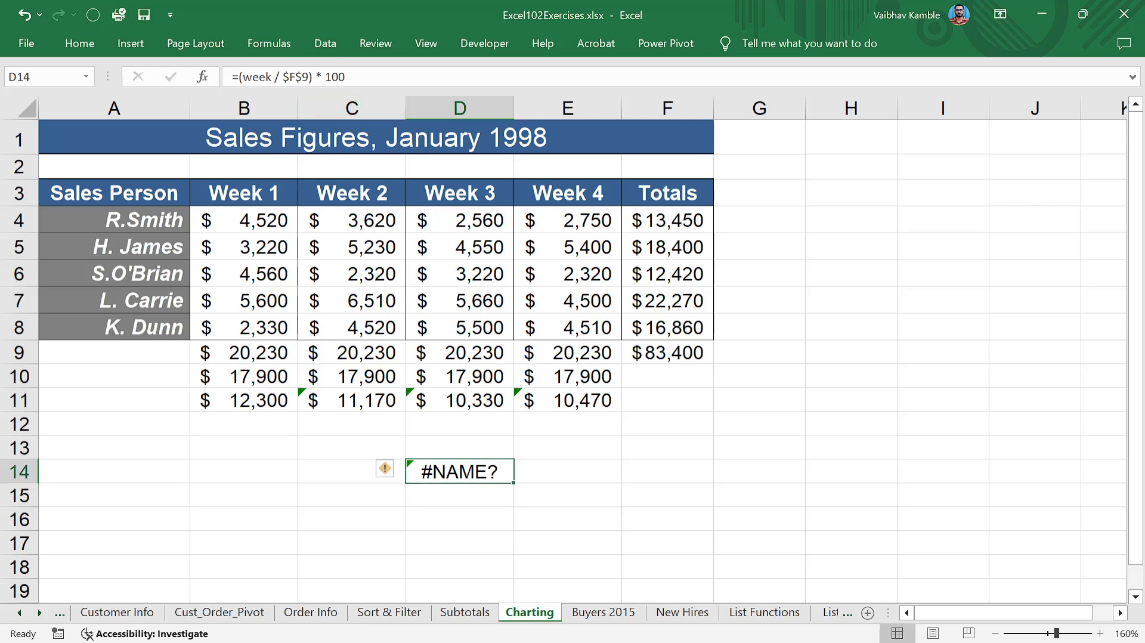
key("F2")
key("BackSpace")
key("BackSpace")
key("BackSpace")
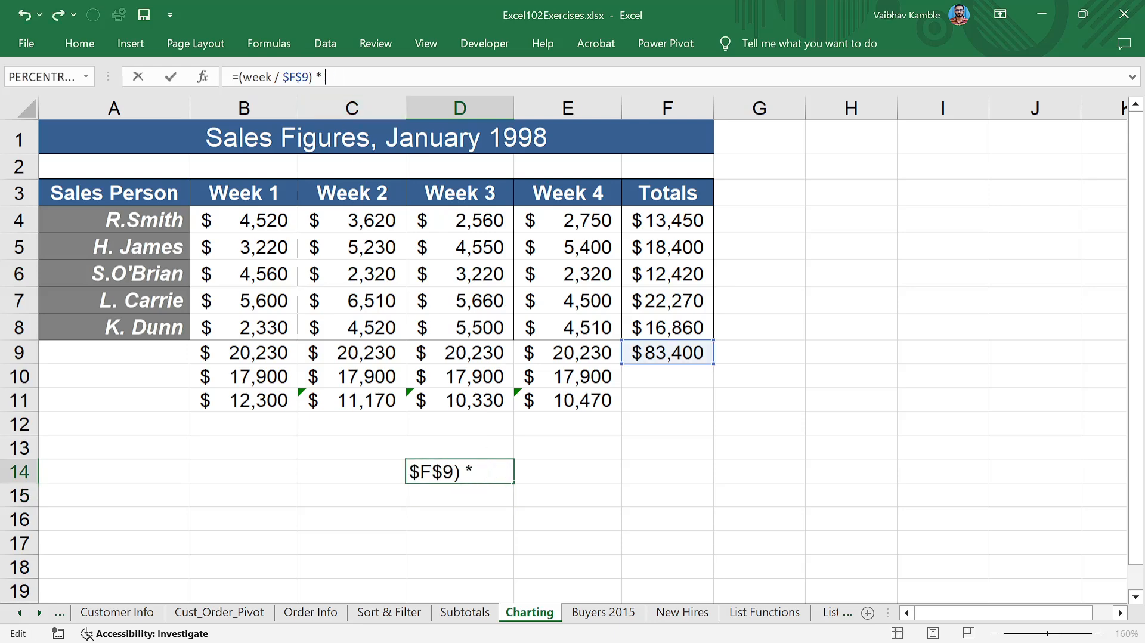
left_click_drag(276, 77, 274, 77)
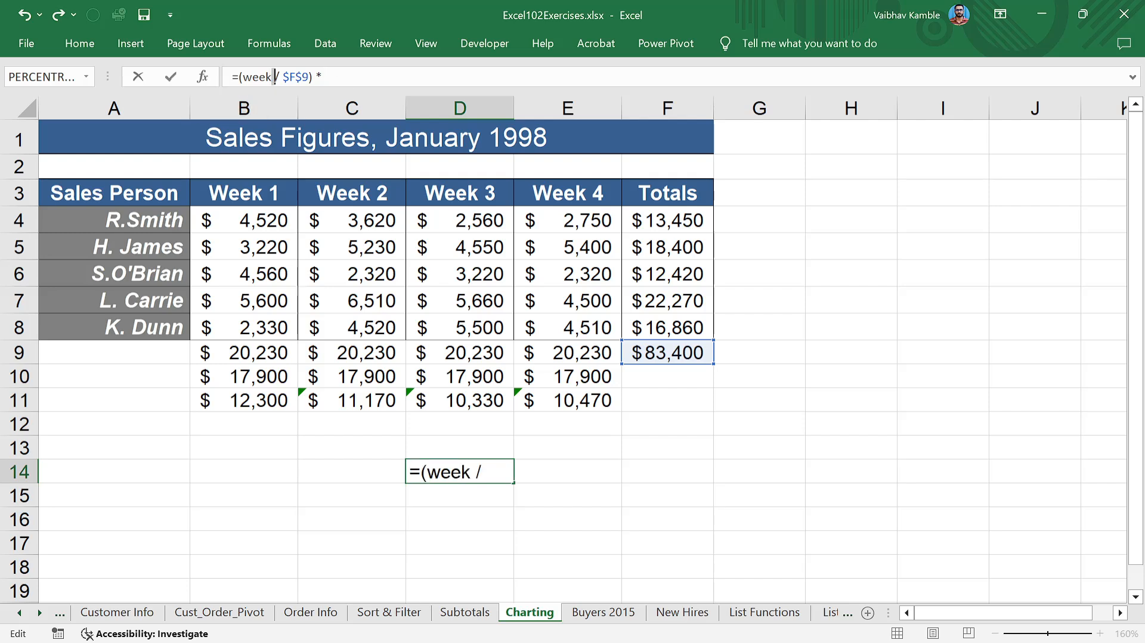
type("1")
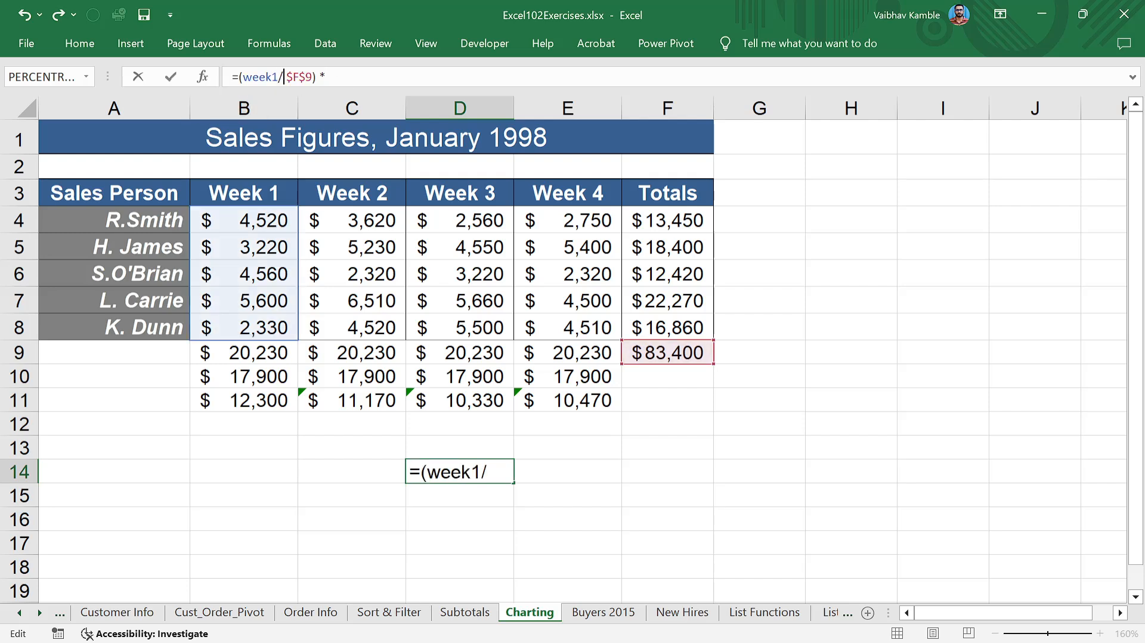
left_click(305, 77)
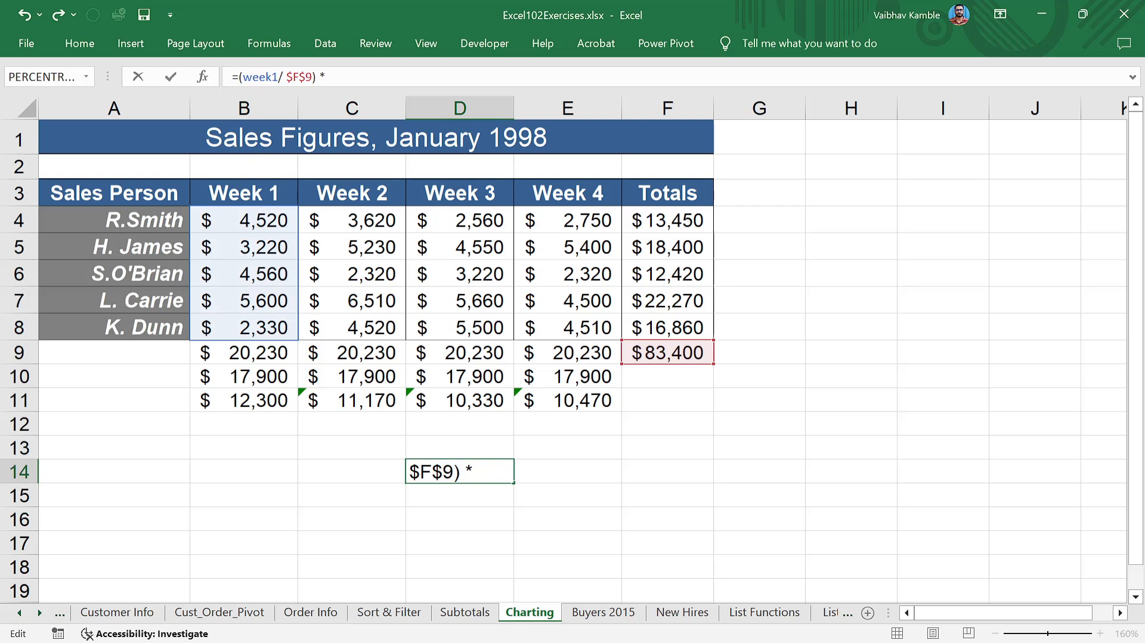
type("100")
key("Return")
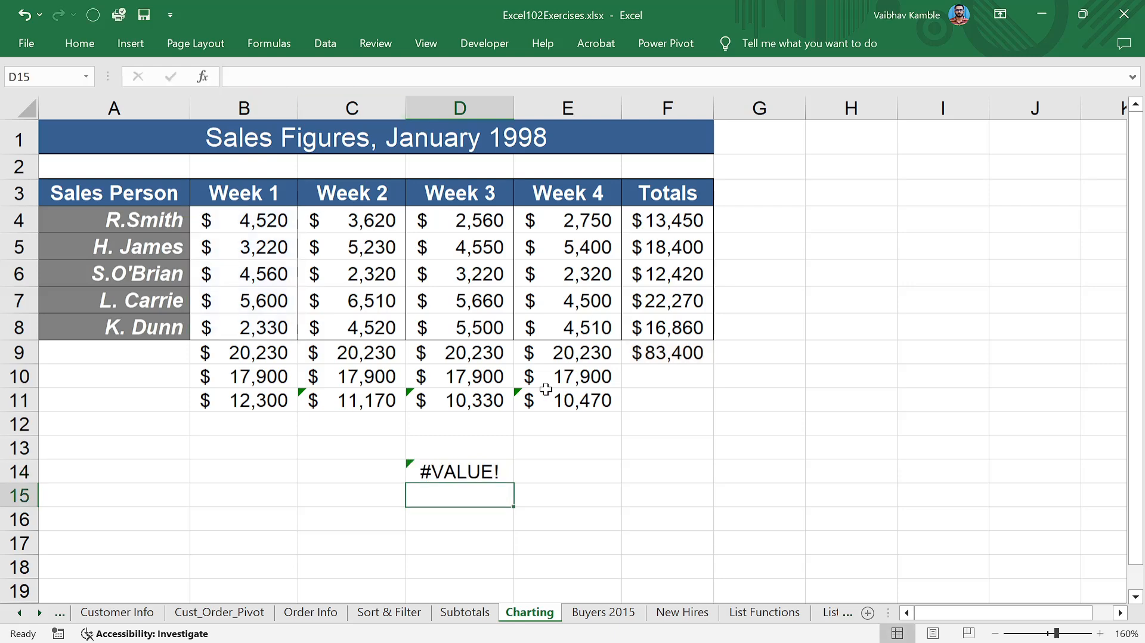
- Narrow column D slightly and reduce the D14 formula to =week1/ $F$9, keeping D14 selected
left_click(462, 468)
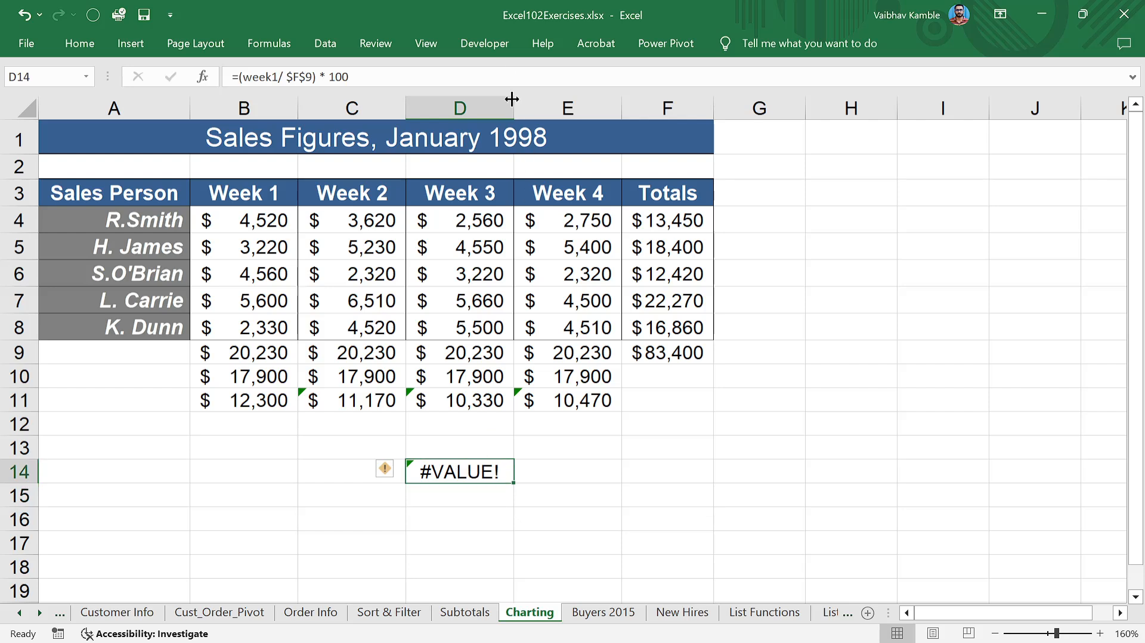
left_click_drag(511, 99, 496, 99)
key("F2")
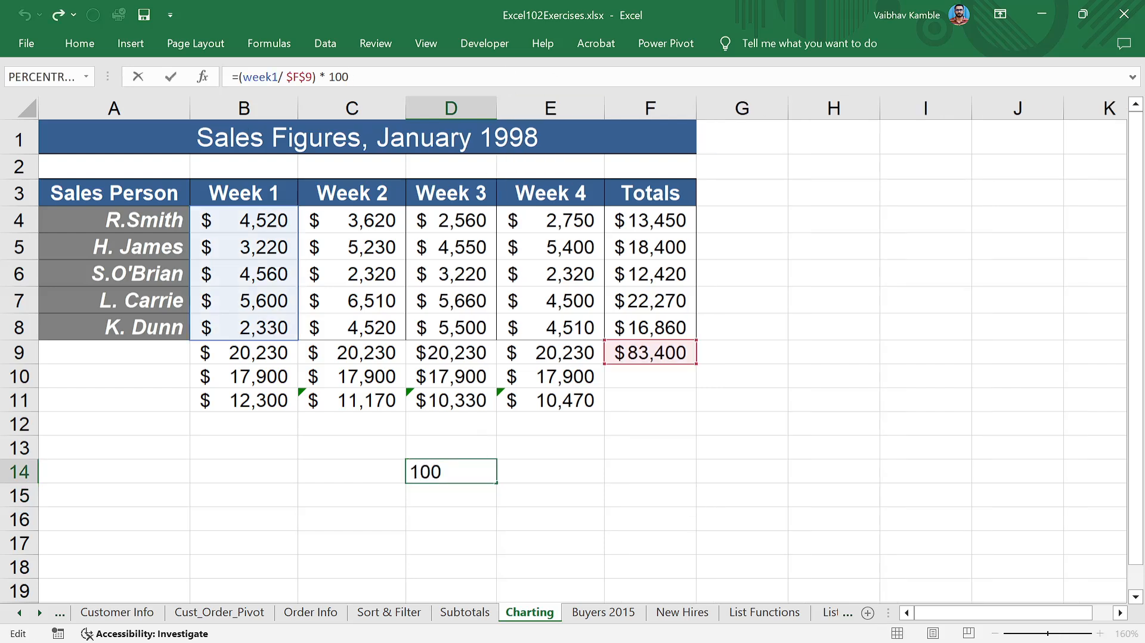
double_click(329, 76)
key("BackSpace")
key("BackSpace")
key("BackSpace")
key("BackSpace")
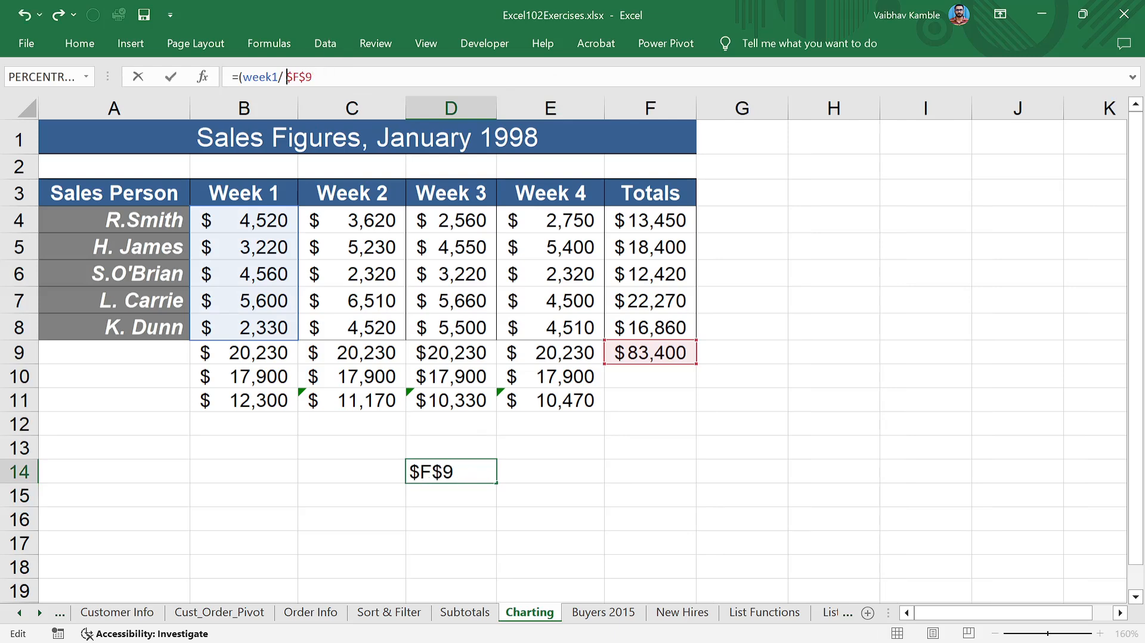
left_click(279, 76)
left_click(243, 77)
key("BackSpace")
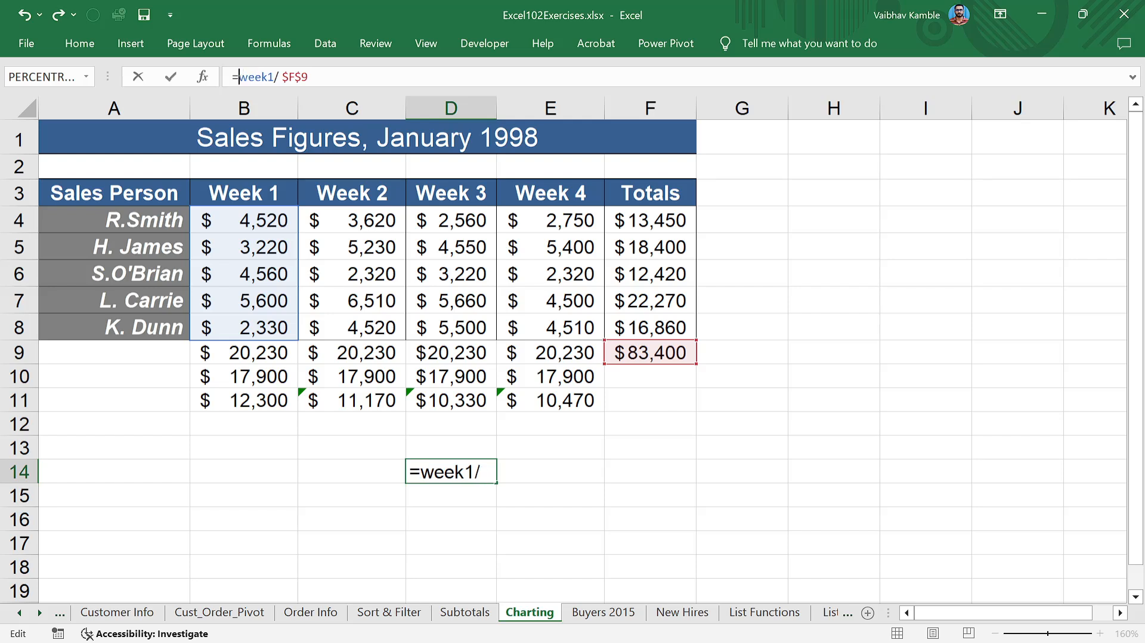
key("Return")
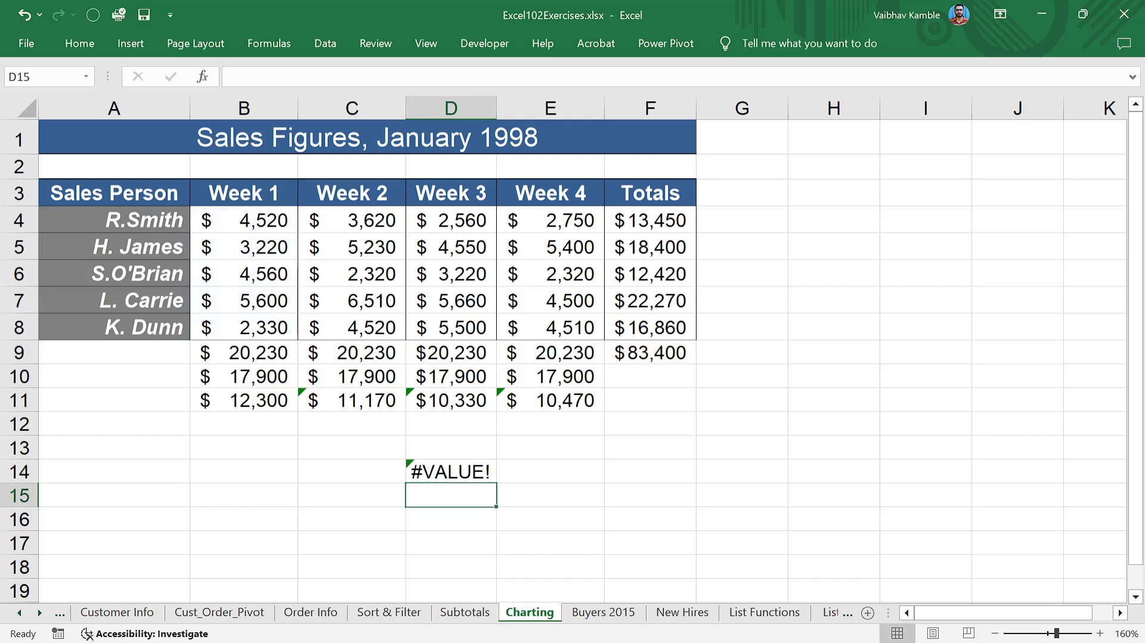
left_click(479, 476)
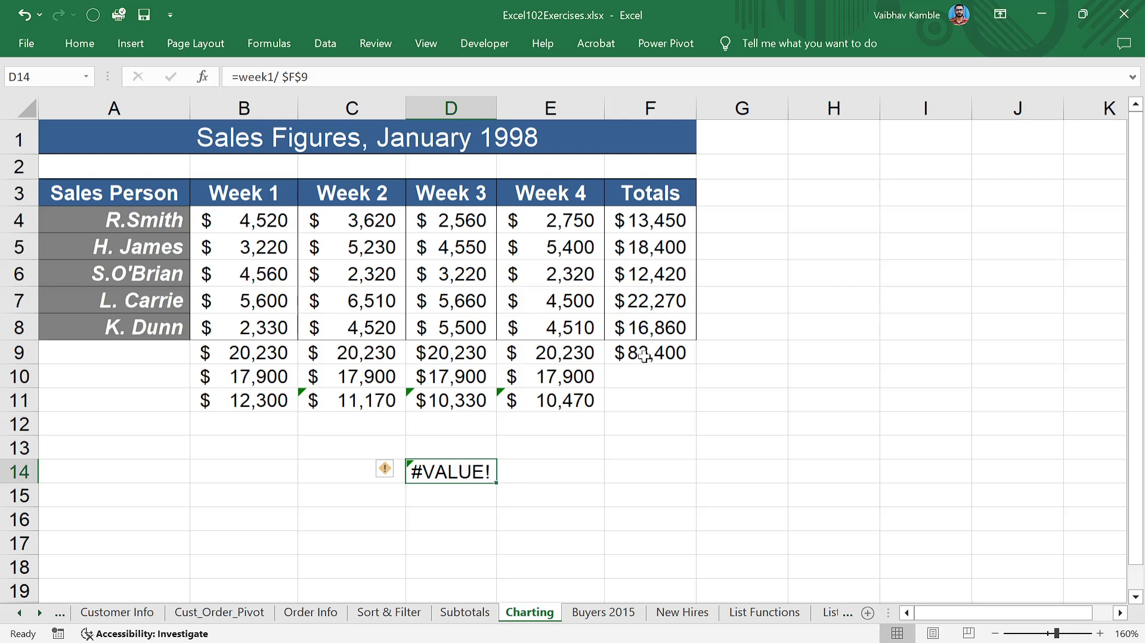
- Replace the contents of cell D14 with the formula =SUM(week1), summing the Week 1 sales in B4:B8
key("Delete")
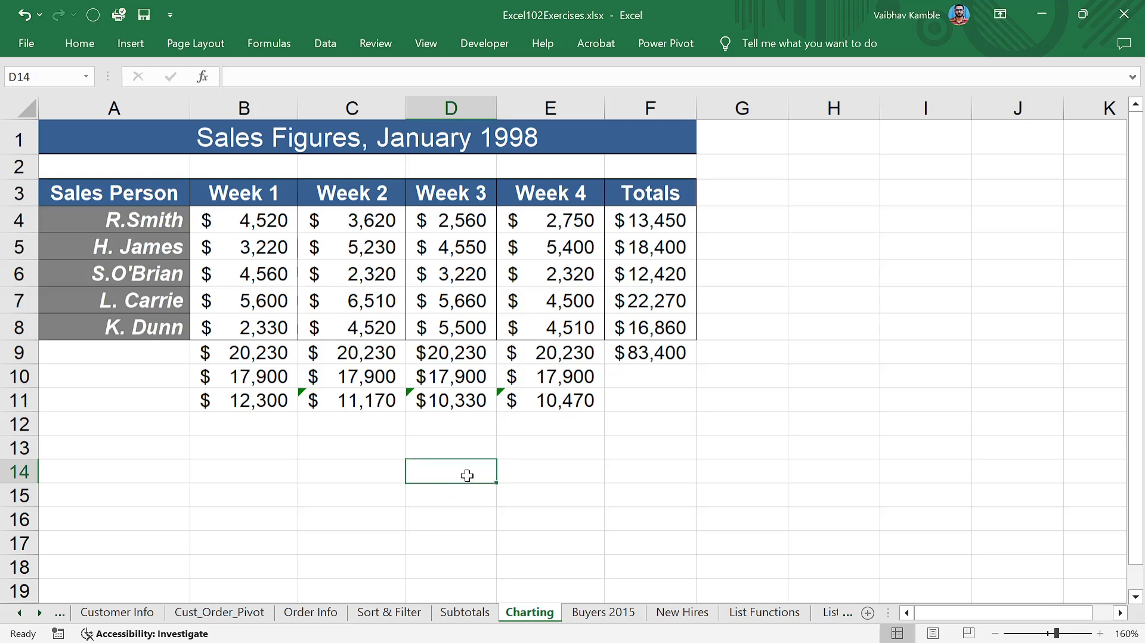
type("=")
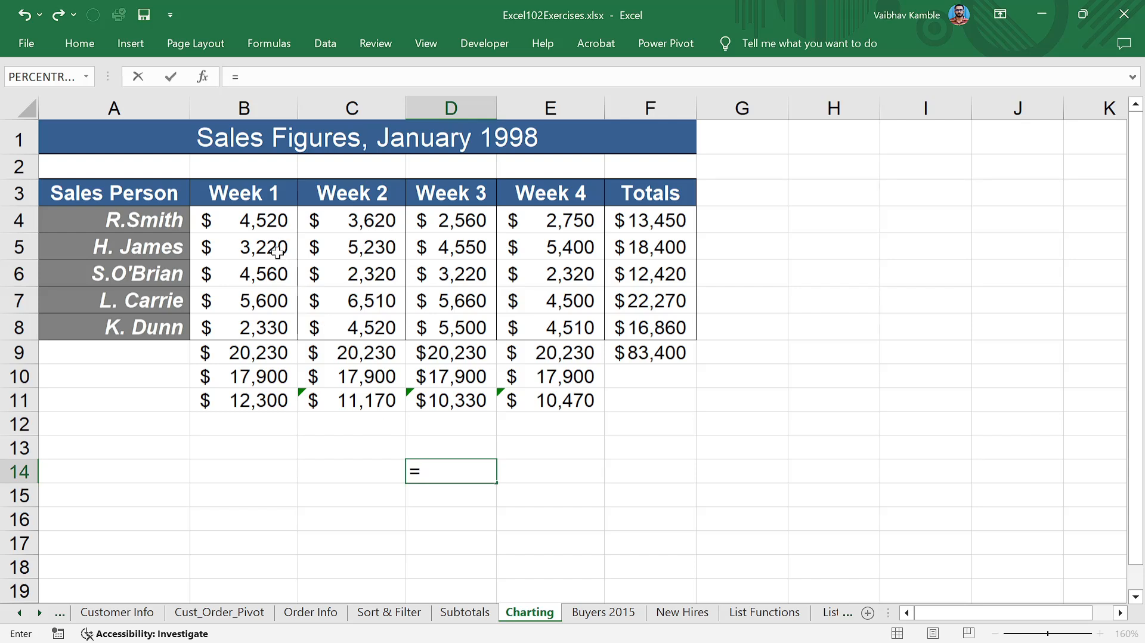
type("sum")
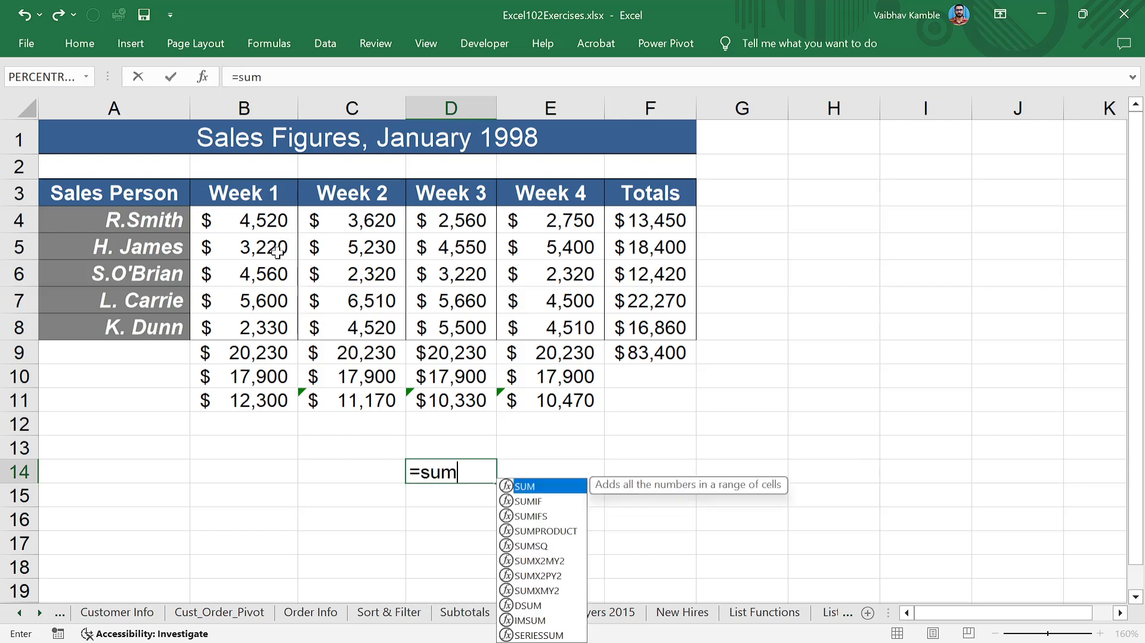
key("Tab")
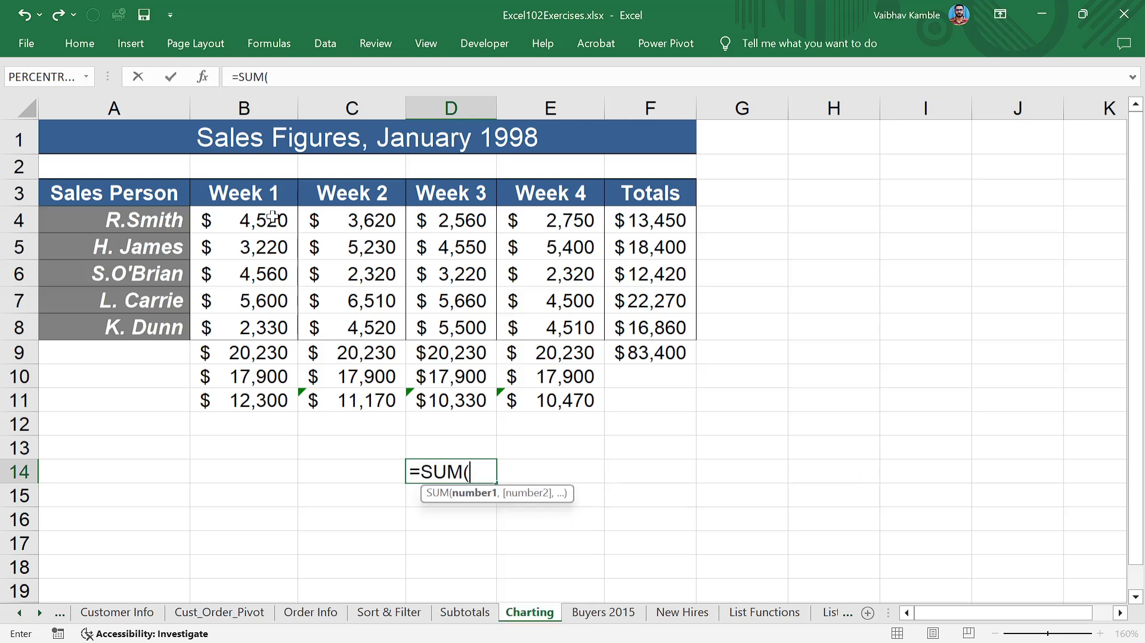
left_click_drag(272, 216, 289, 327)
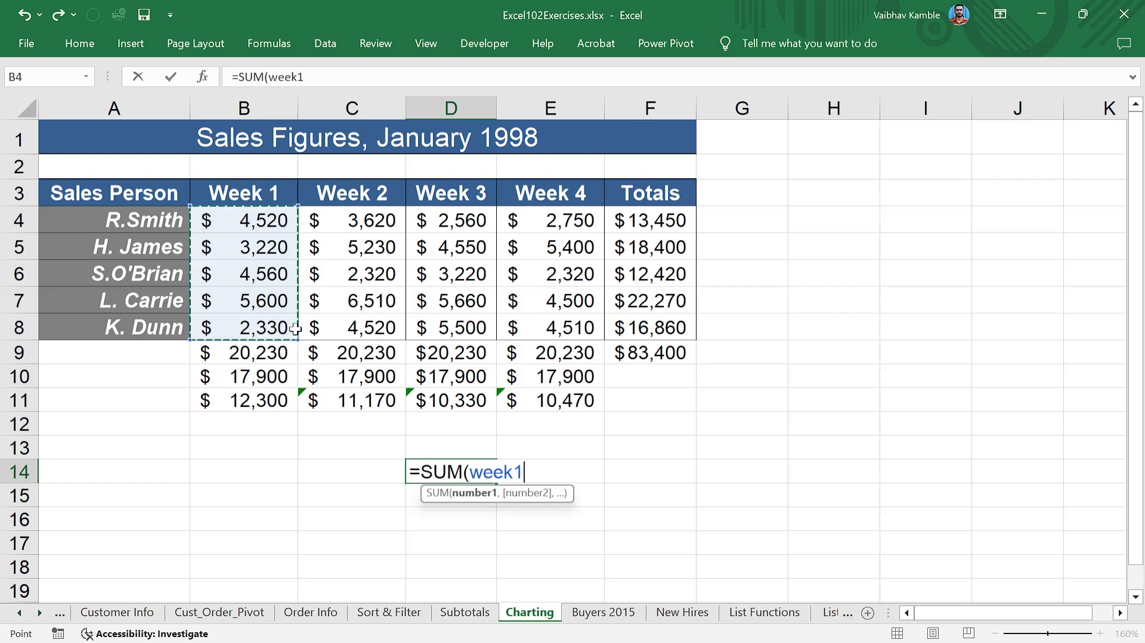
type(")")
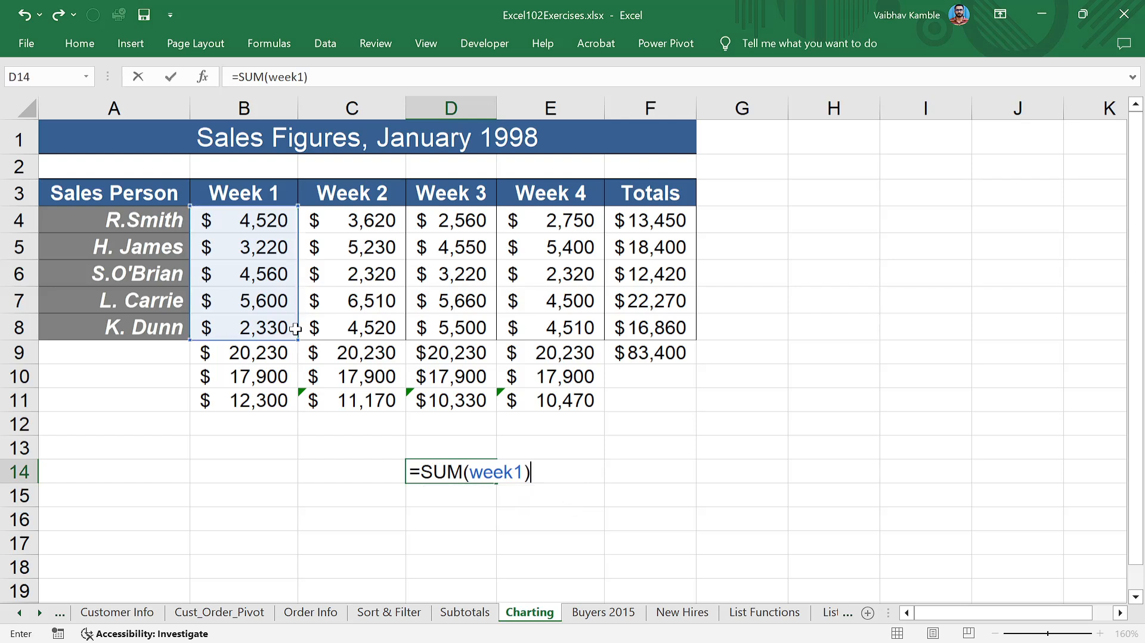
key("Return")
left_click(472, 474)
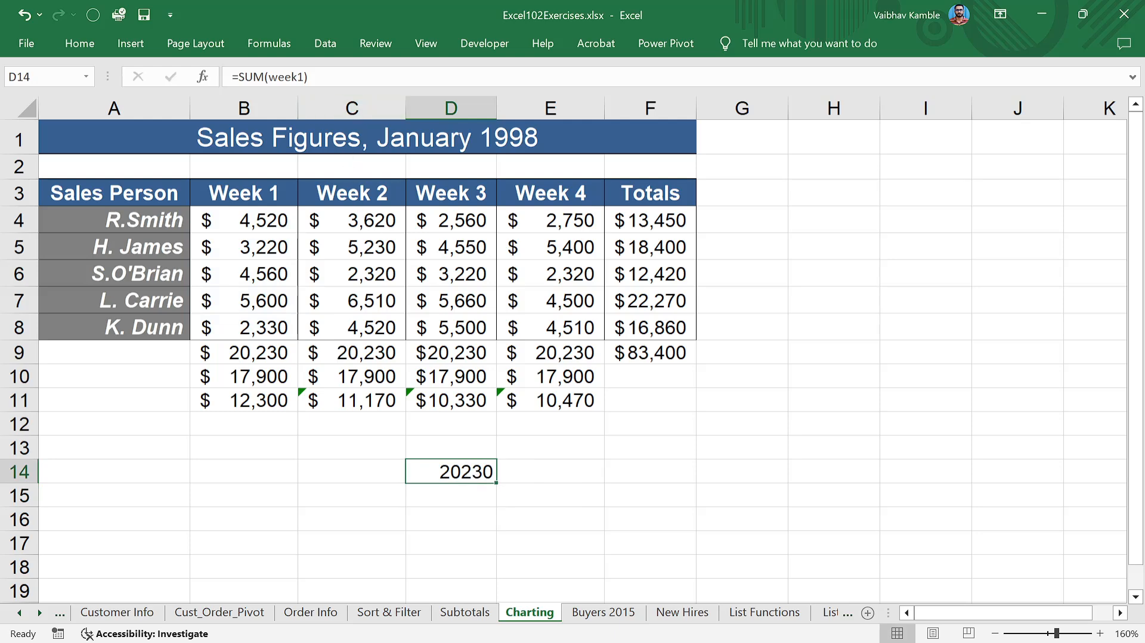
- Extend the D14 formula to =SUM(week1) / $F$9, dividing by an absolute reference to the grand total
key("F2")
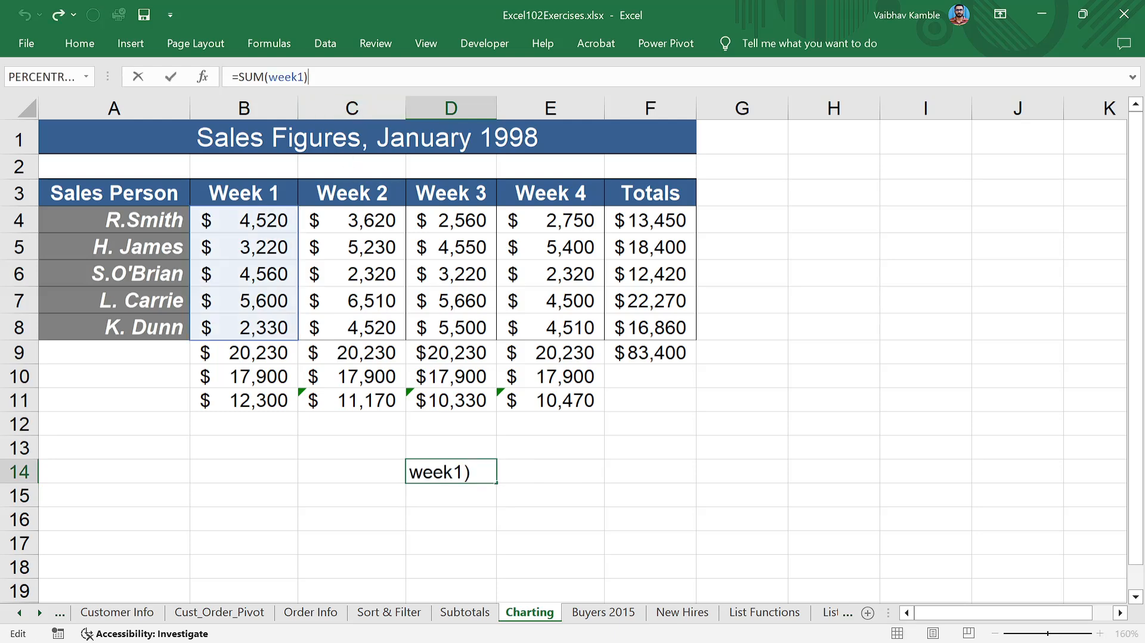
type("/")
left_click(655, 357)
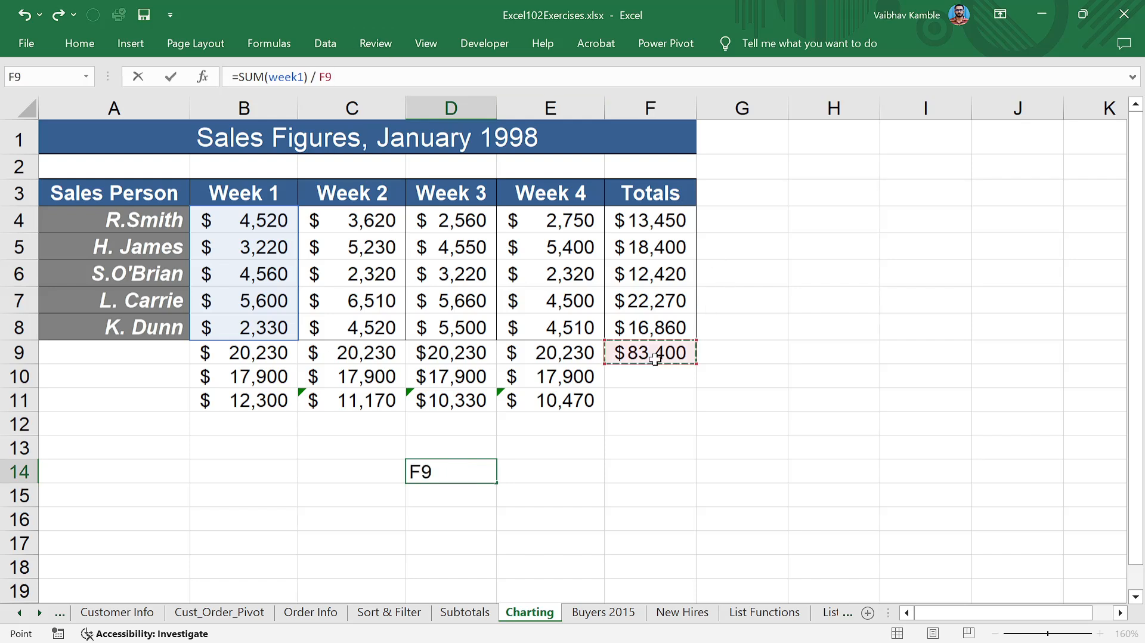
key("F4")
key("Return")
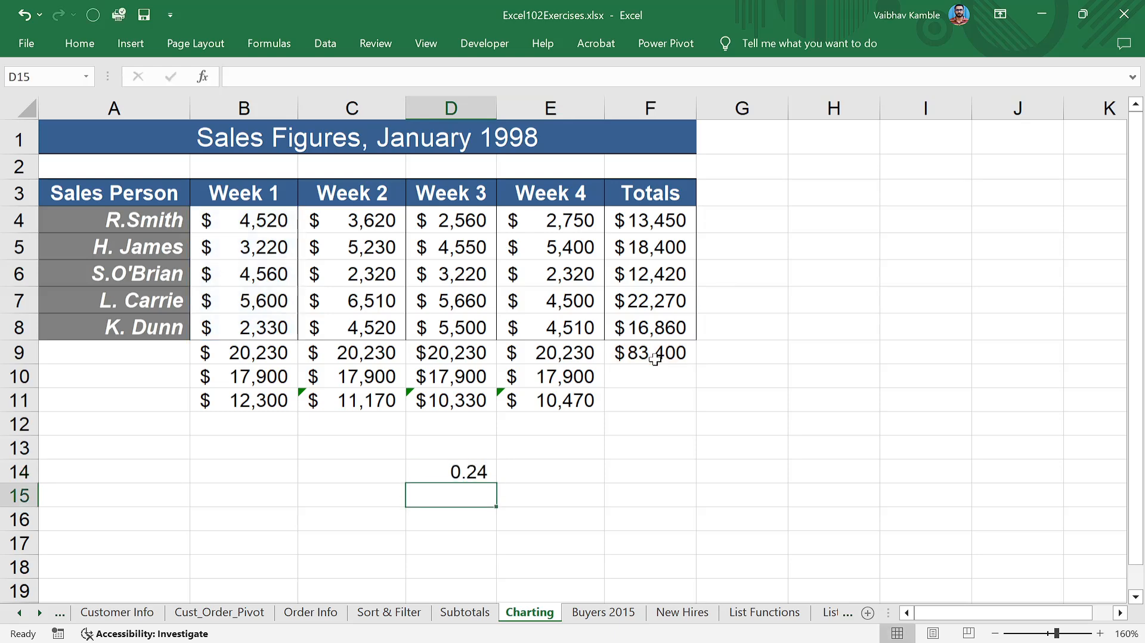
key("Up")
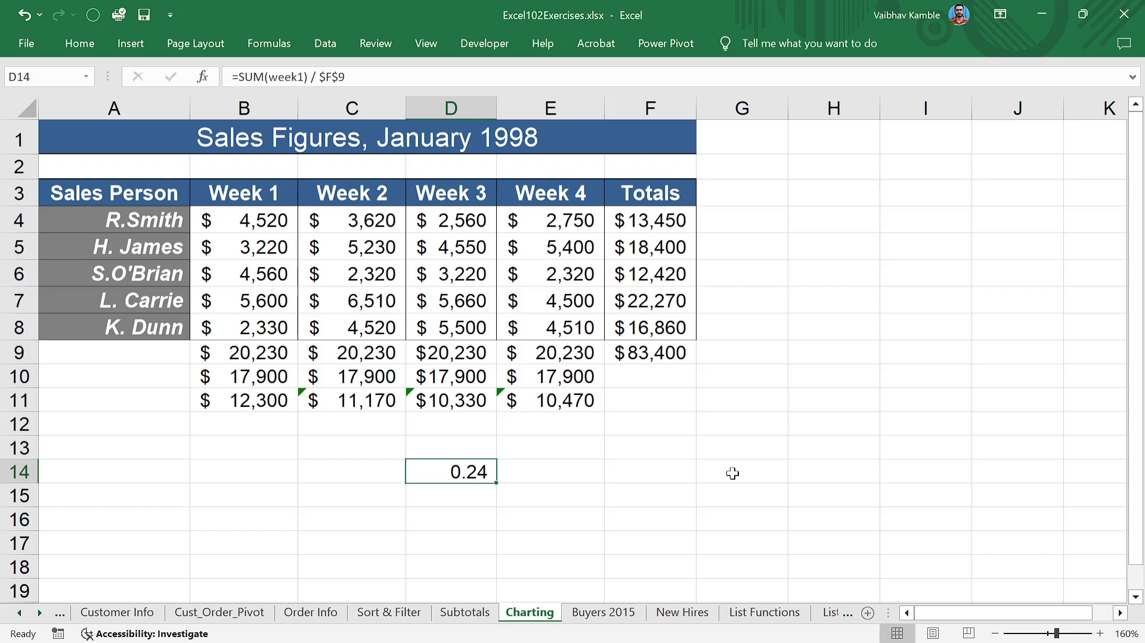
- Enter the formula =week1 / $F$9 in cell E14, without a SUM function
left_click(547, 469)
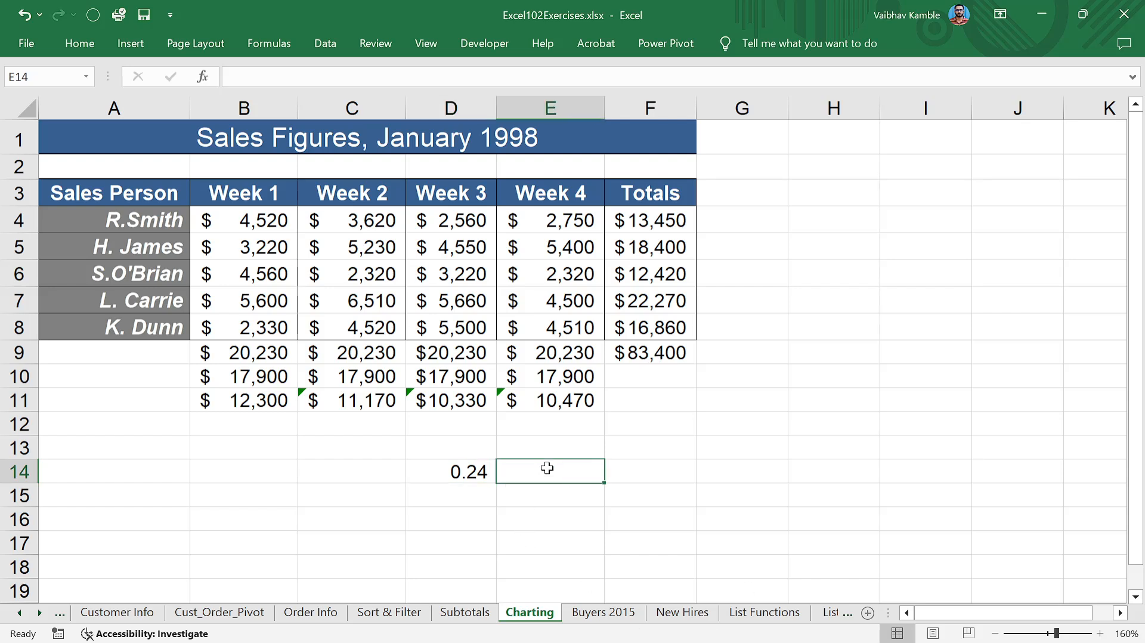
type("week")
key("BackSpace")
key("BackSpace")
key("BackSpace")
key("BackSpace")
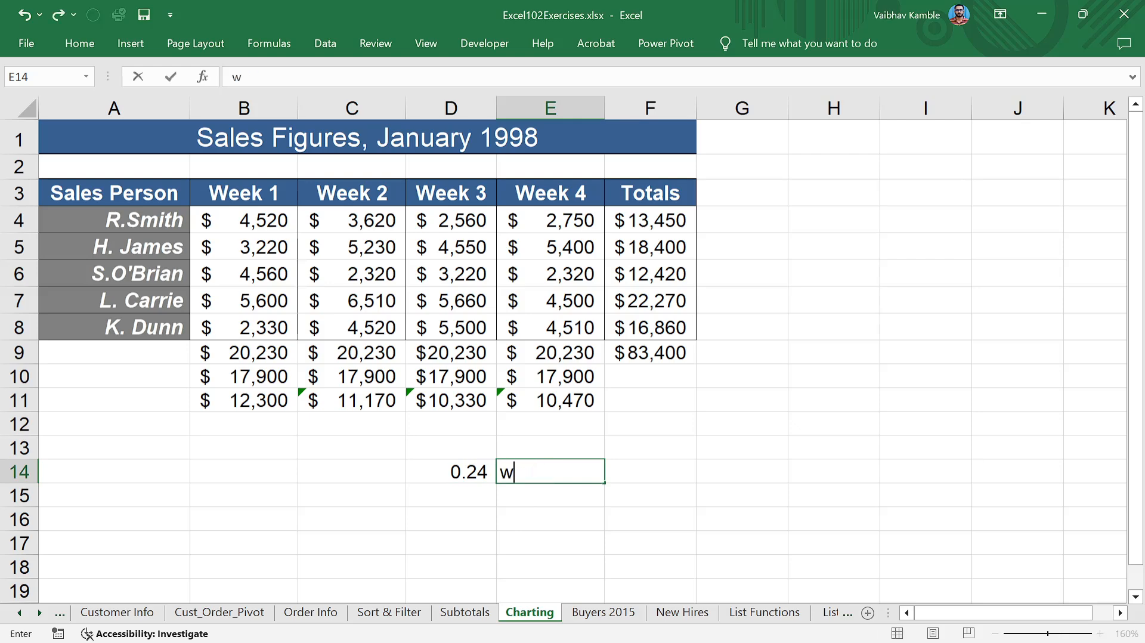
type("=week")
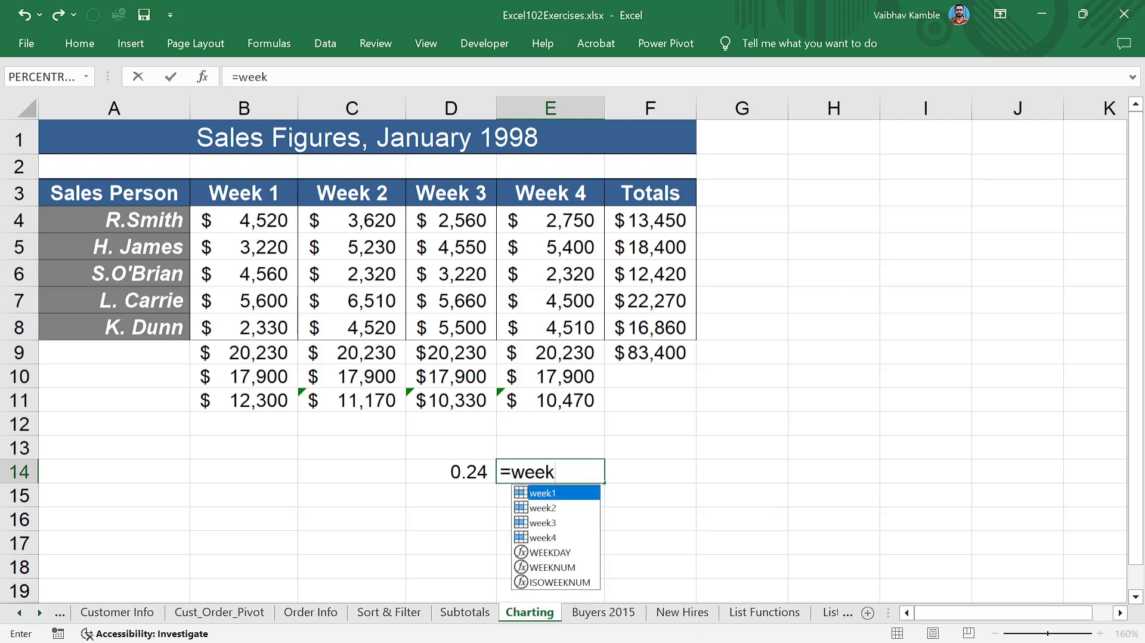
type("1 /")
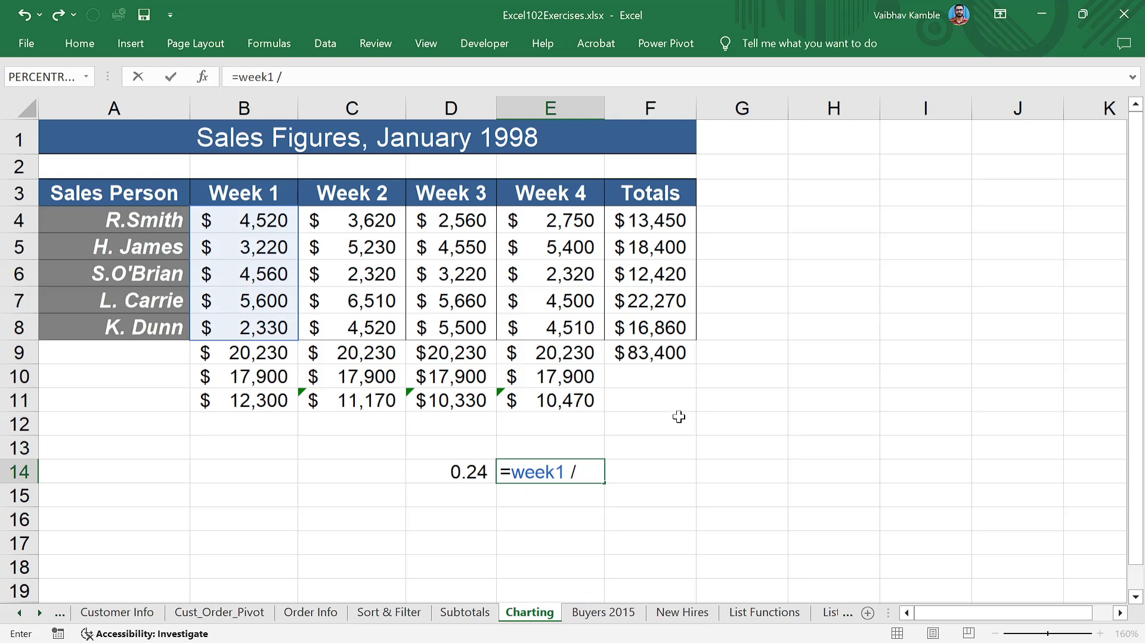
left_click(658, 357)
key("F4")
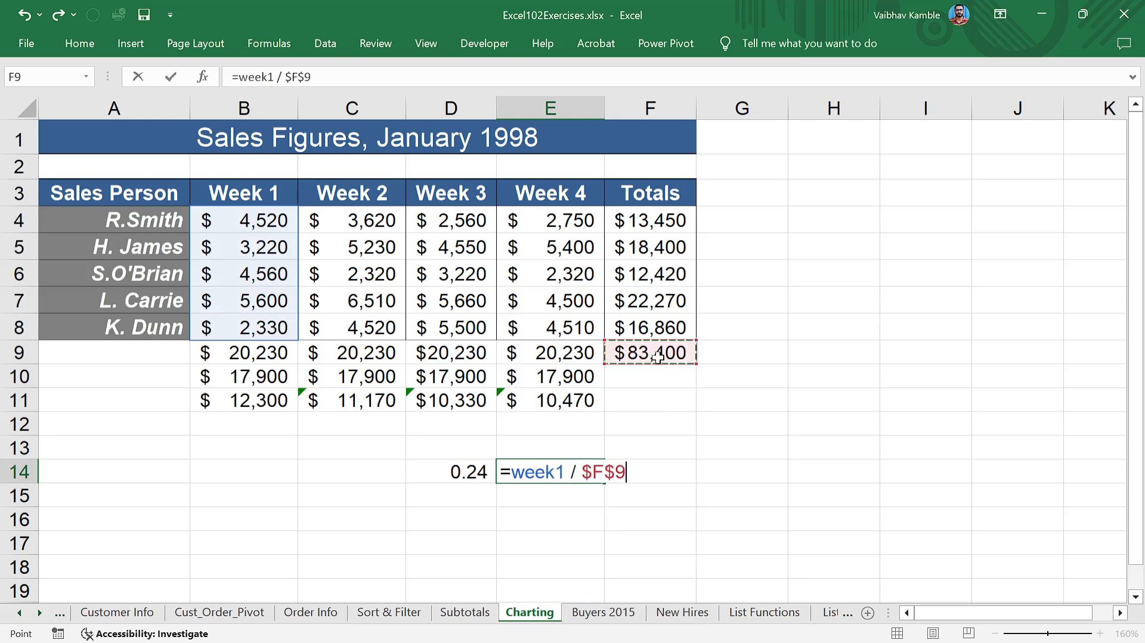
key("Return")
key("Up")
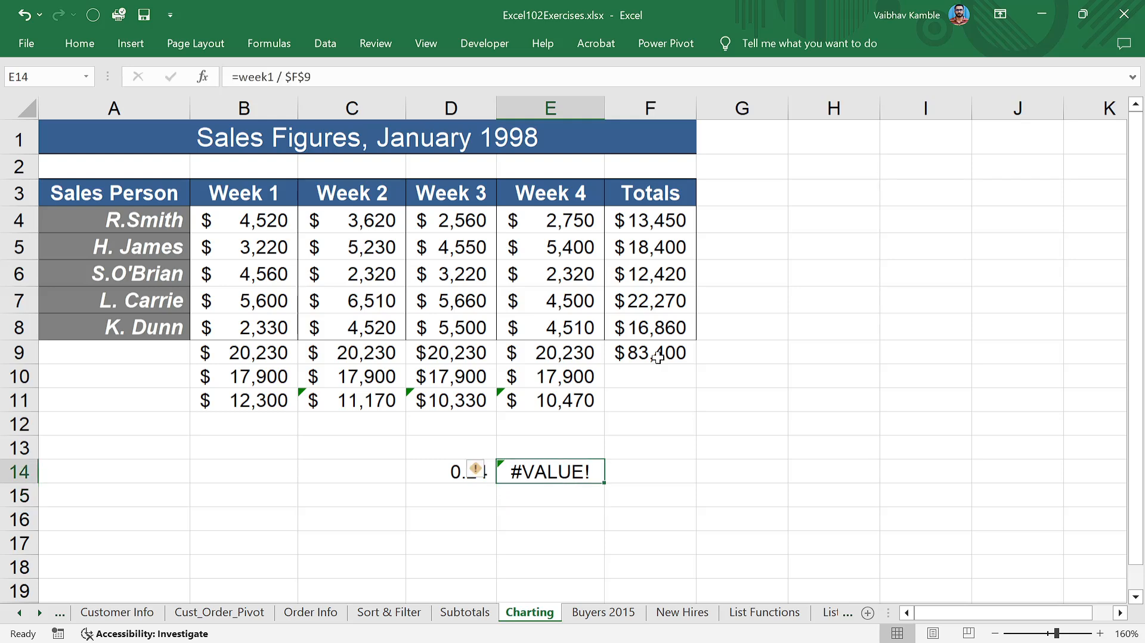
- Wrap the week1 name in a SUM function so the E14 formula reads =SUM(week1) / $F$9
double_click(536, 471)
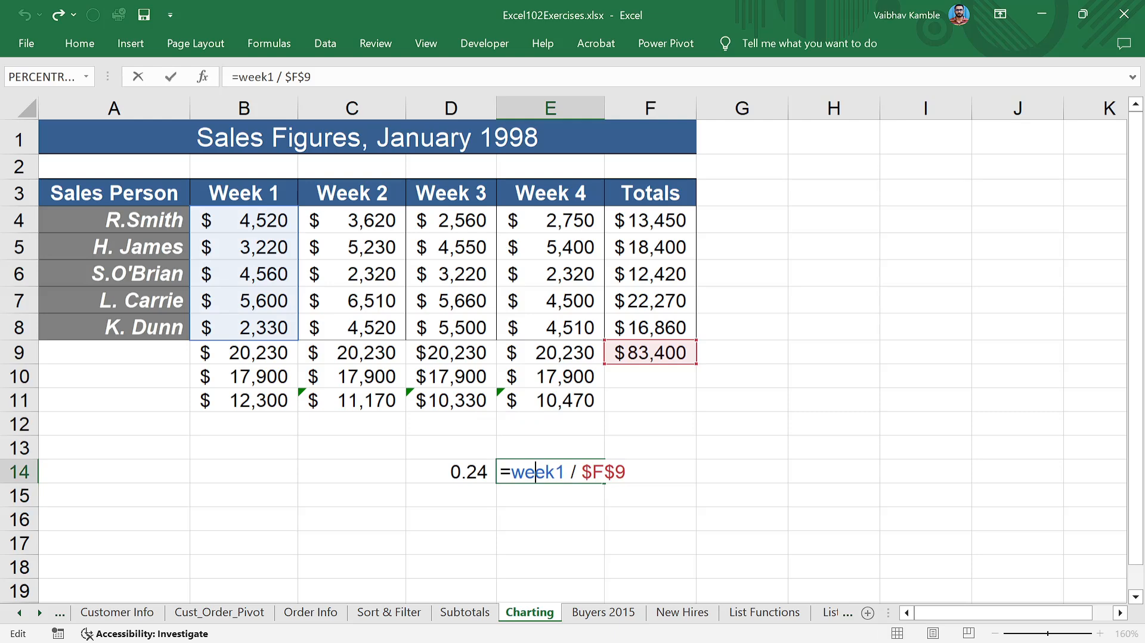
left_click_drag(564, 472, 512, 471)
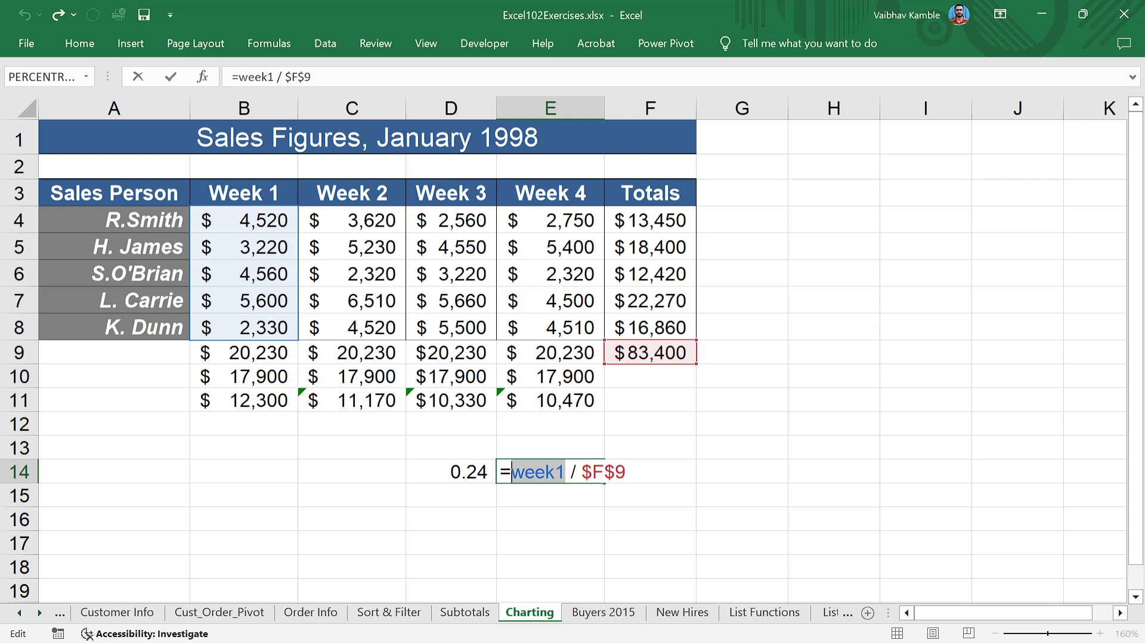
key("Right")
key("Left")
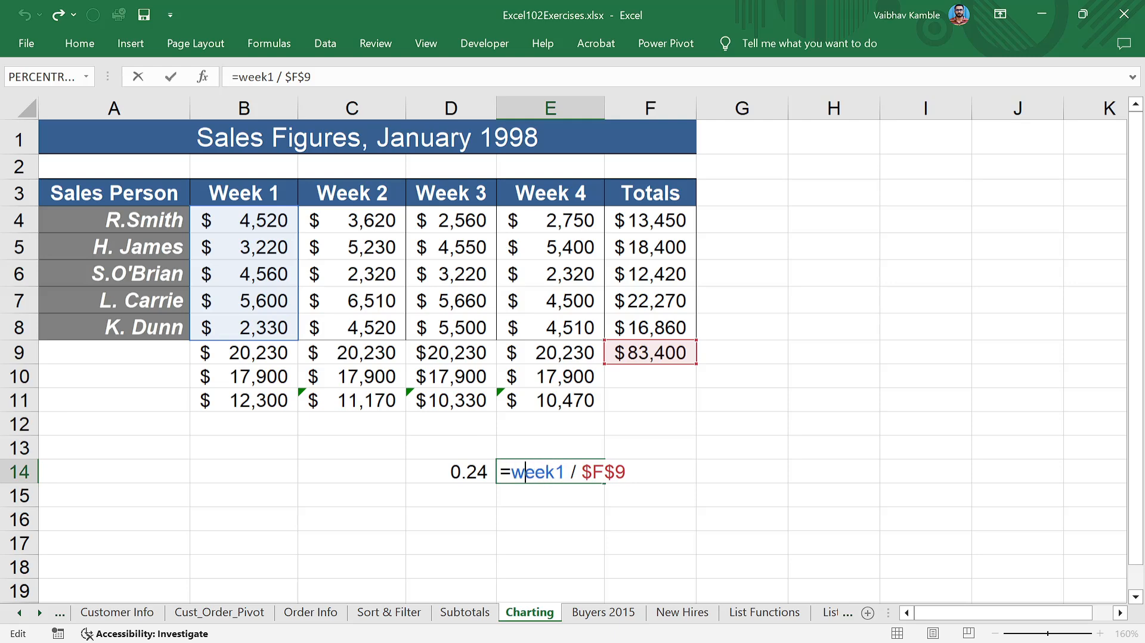
key("Left")
type("sum")
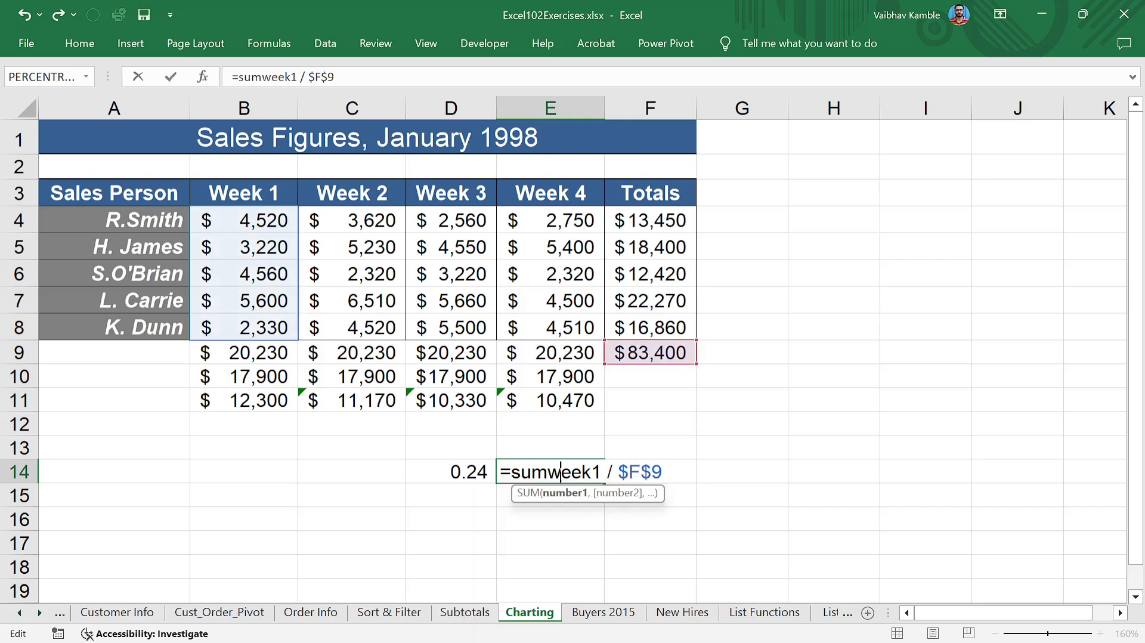
type("(")
type(")")
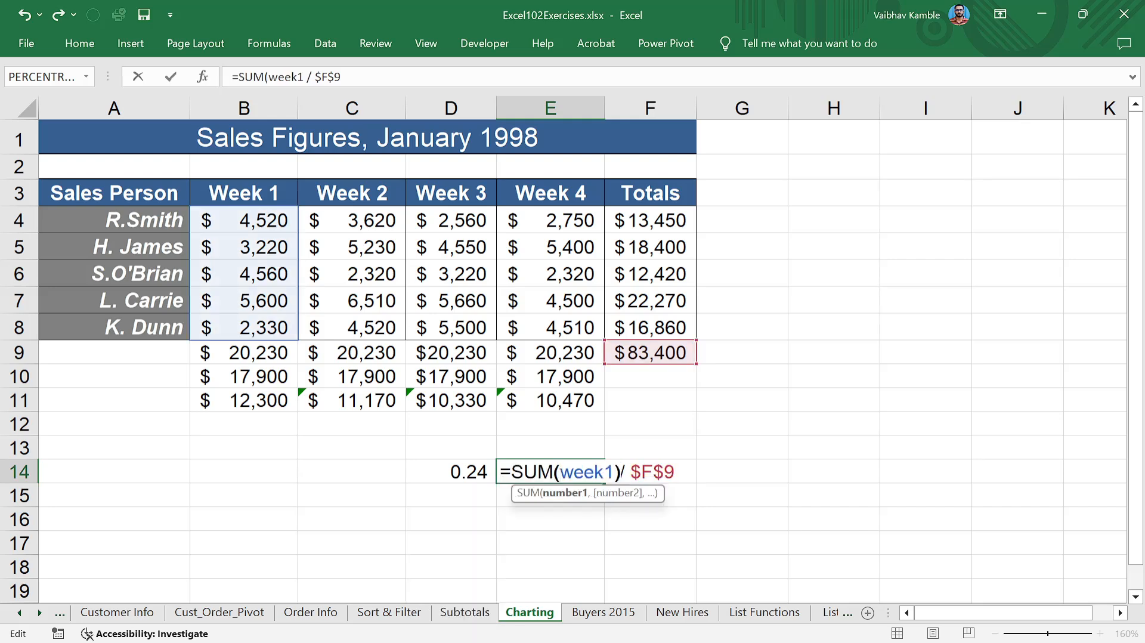
key("Return")
left_click(543, 473)
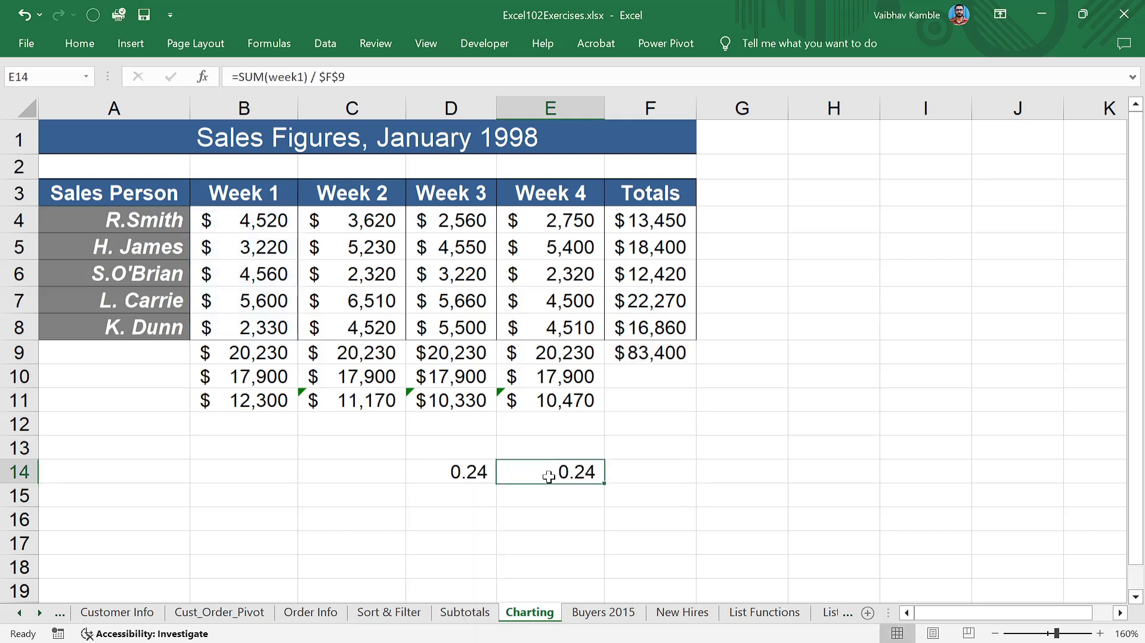
- Replace the week1 name in the D14 formula with the cell range B4:B7, giving =SUM(B4:B7) / $F$9
left_click(463, 468)
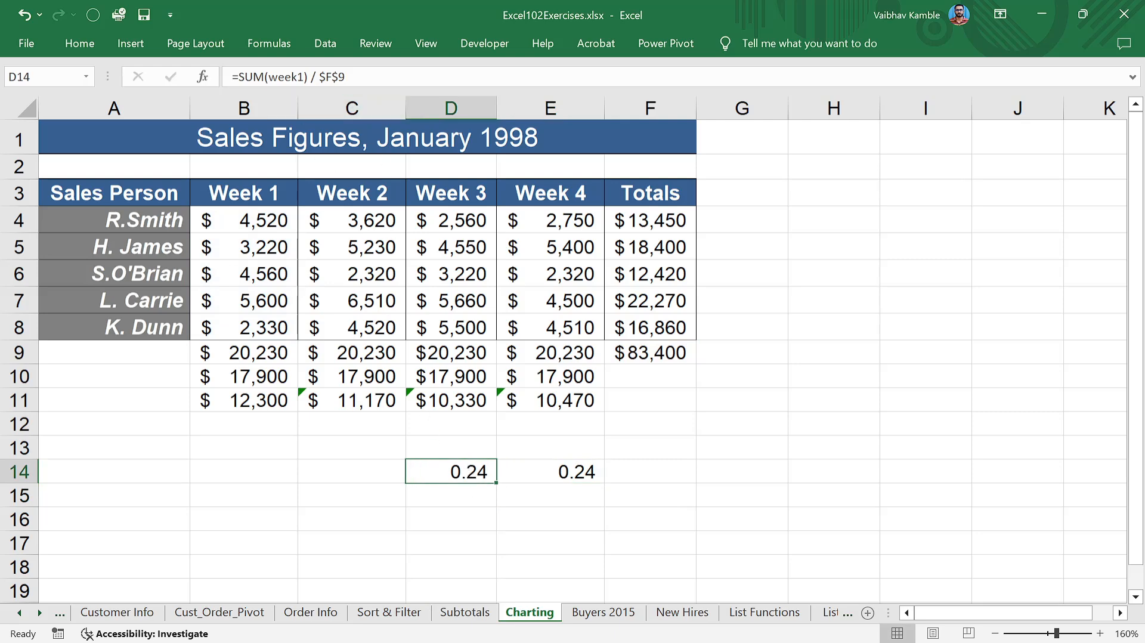
left_click(267, 321)
left_click(456, 471)
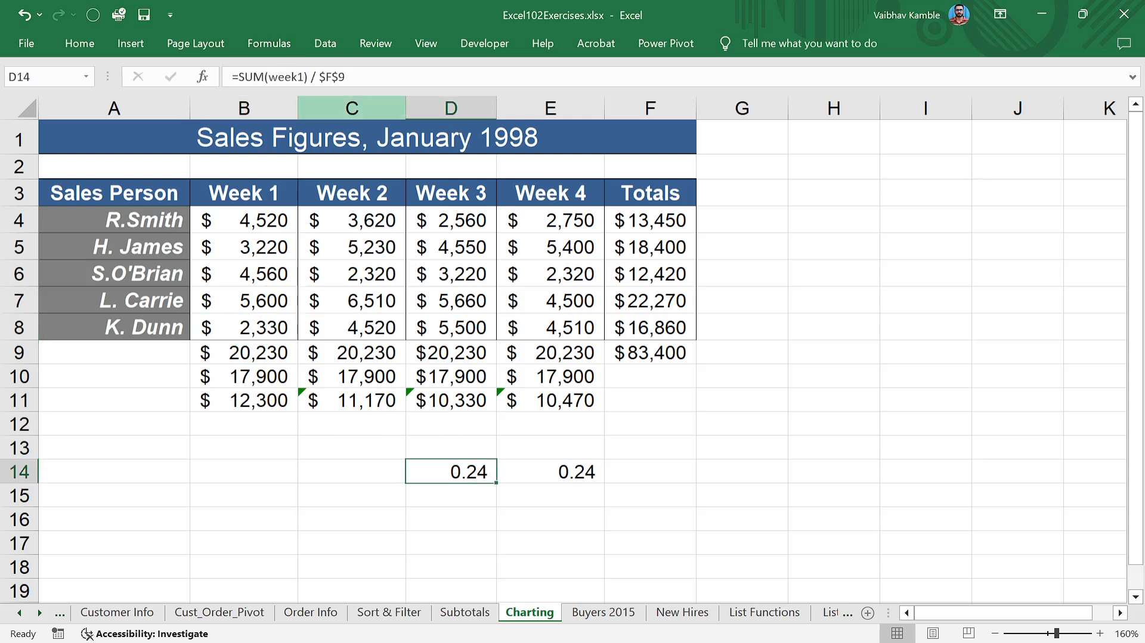
left_click(304, 76)
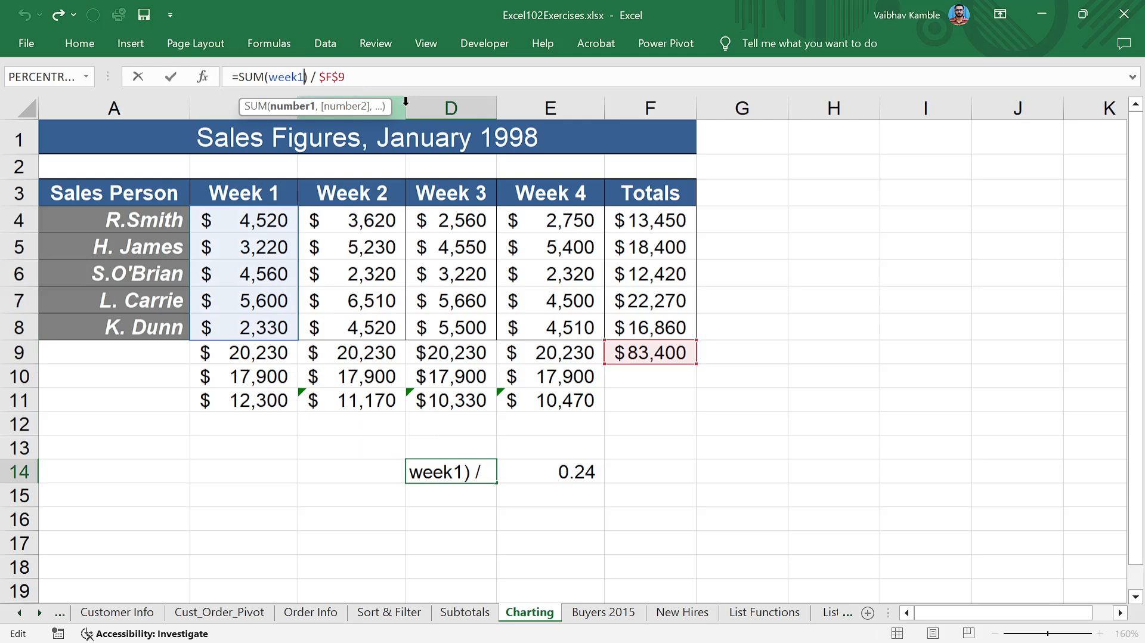
key("shift+Left")
key("shift+Left")
key("shift+Left")
key("shift+Left")
key("shift+Left")
key("BackSpace")
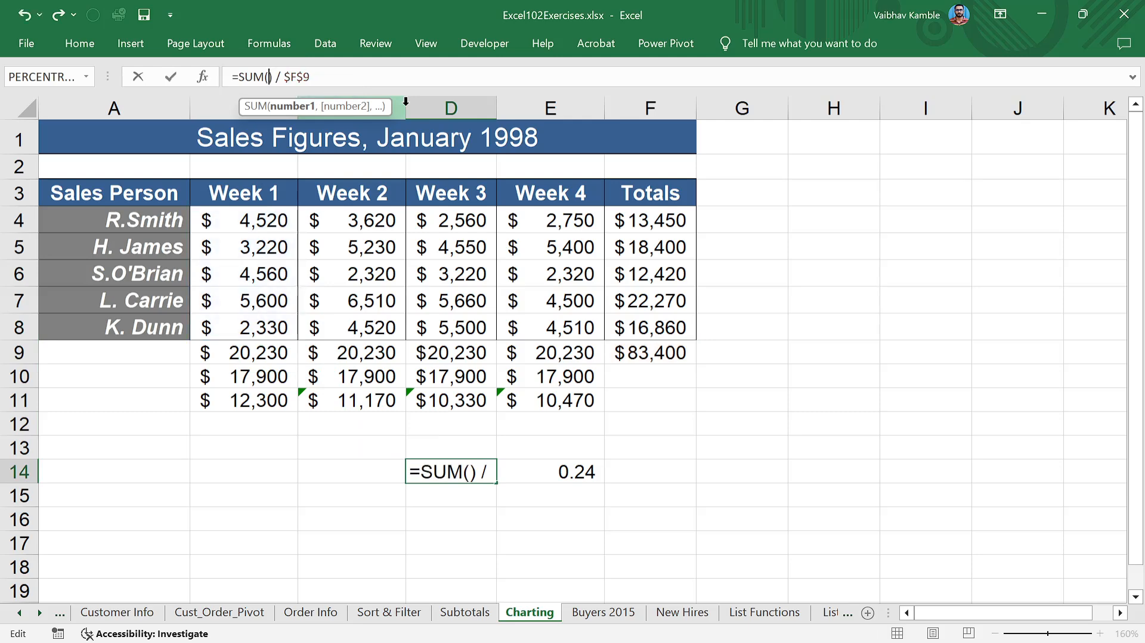
left_click(265, 219)
left_click_drag(267, 246, 273, 308)
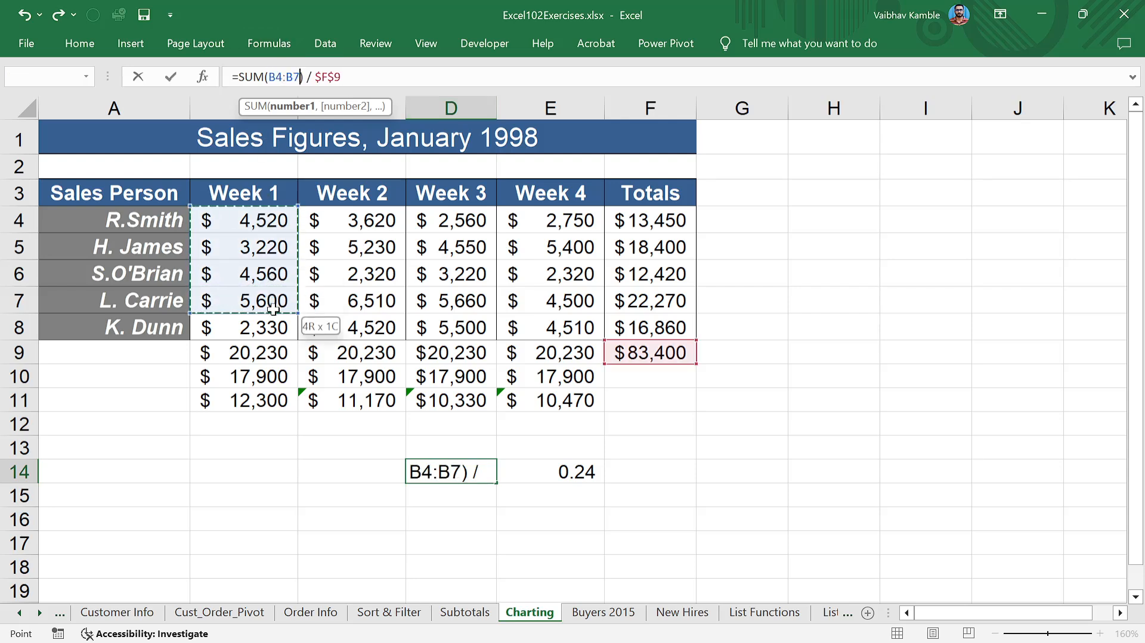
key("Return")
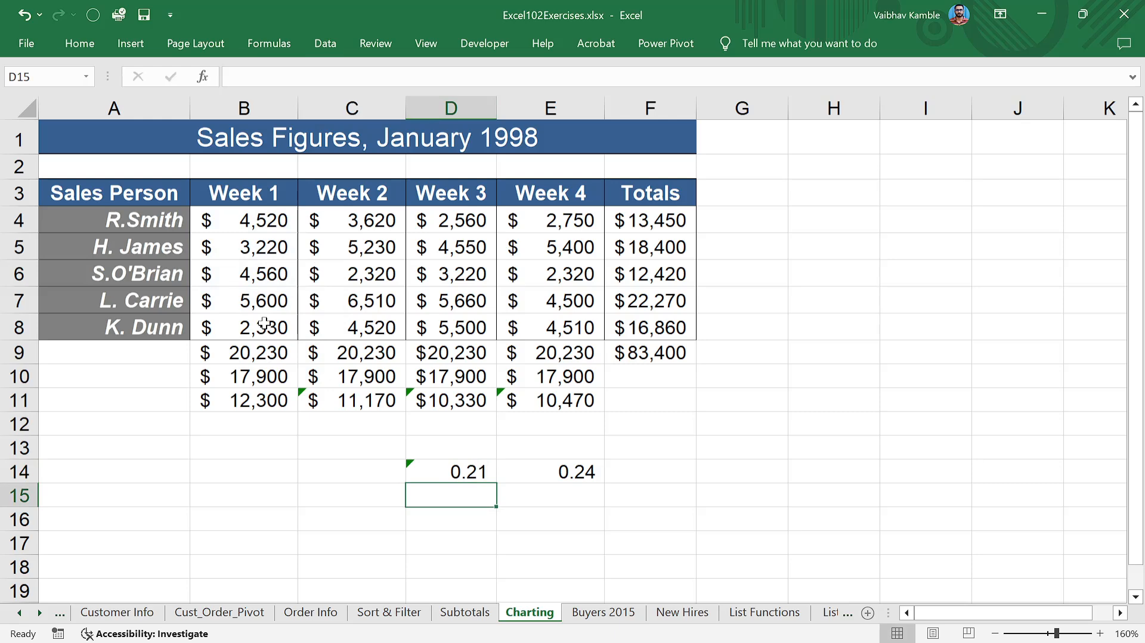
left_click(463, 475)
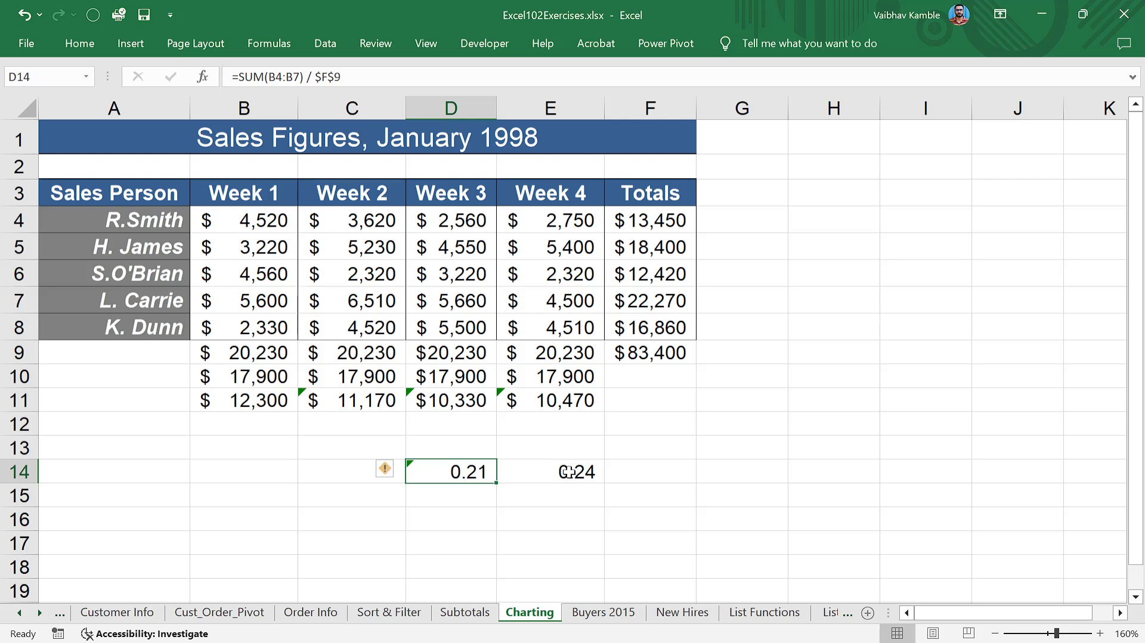
- Fill the E14 formula across into cell F14
left_click(568, 471)
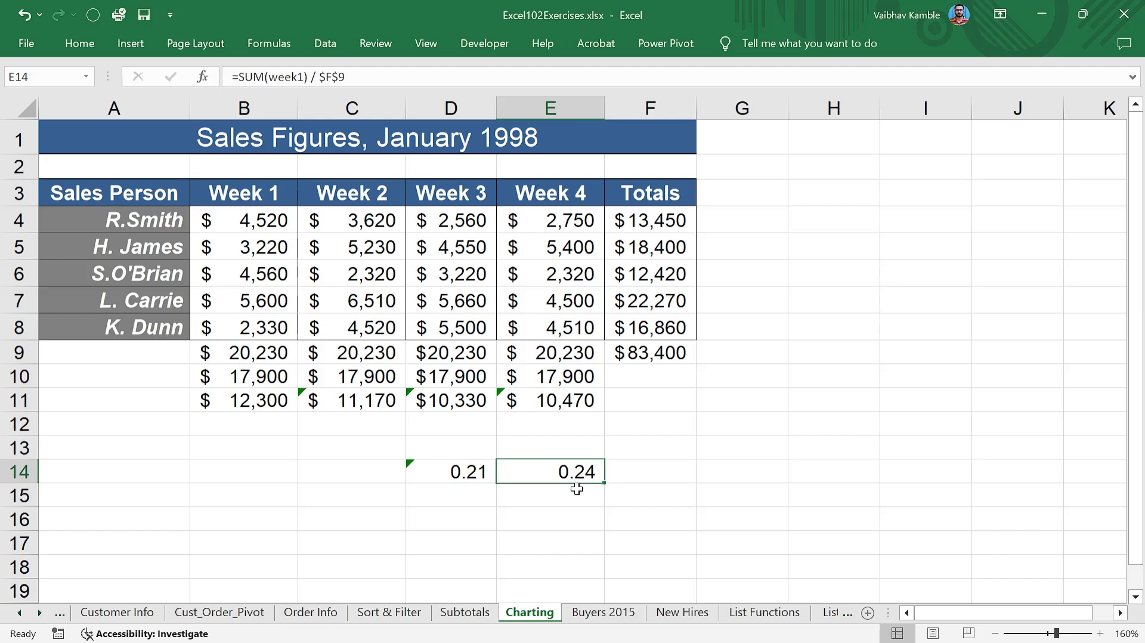
scroll(581, 475, "up", 3, "ctrl")
scroll(606, 517, "down", 2)
scroll(685, 353, "up", 2)
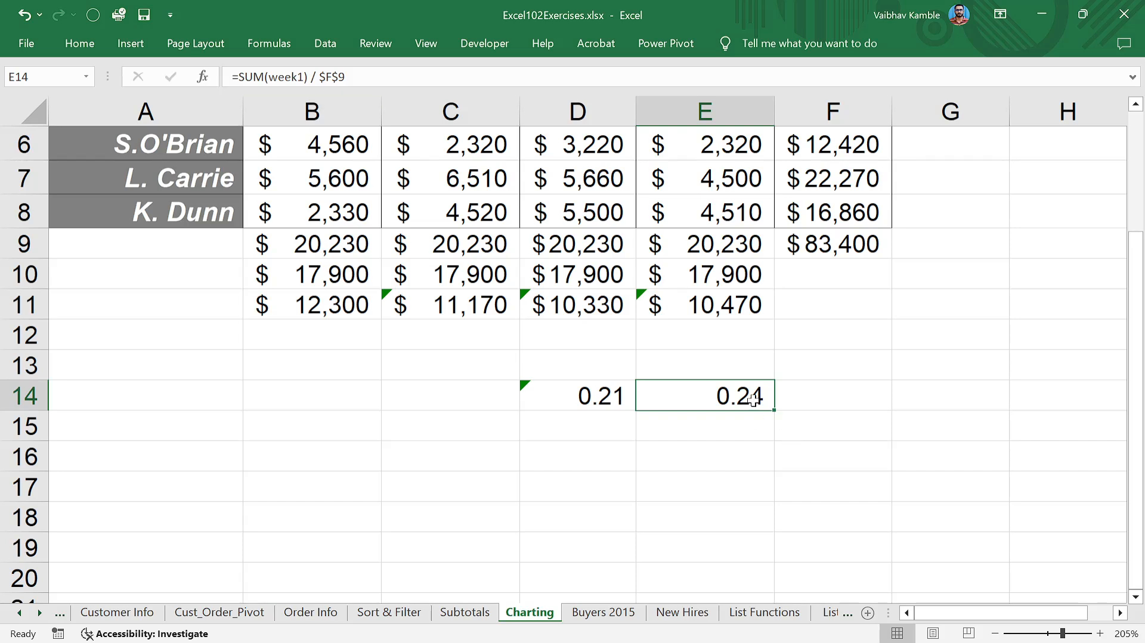
mouse_move(774, 409)
left_mouse_down()
mouse_move(837, 404)
mouse_move(823, 391)
left_mouse_up()
left_click(823, 391)
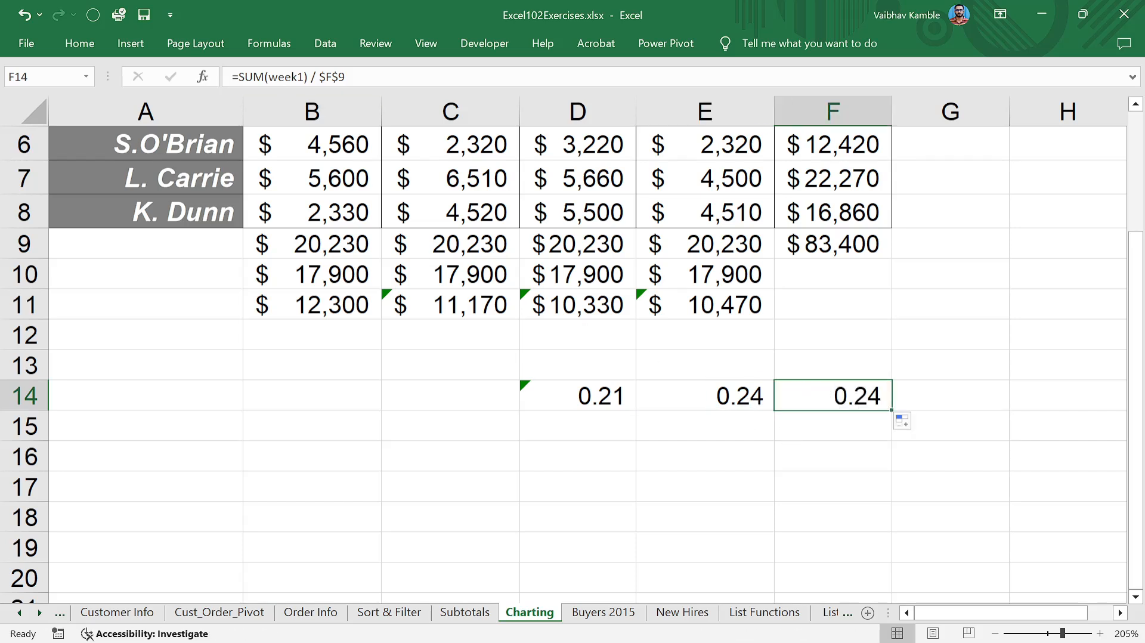
- Change the range name in the F14 formula to week2 so it reads =SUM(week2) / $F$9
left_click(298, 76)
key("Delete")
type("2")
key("Return")
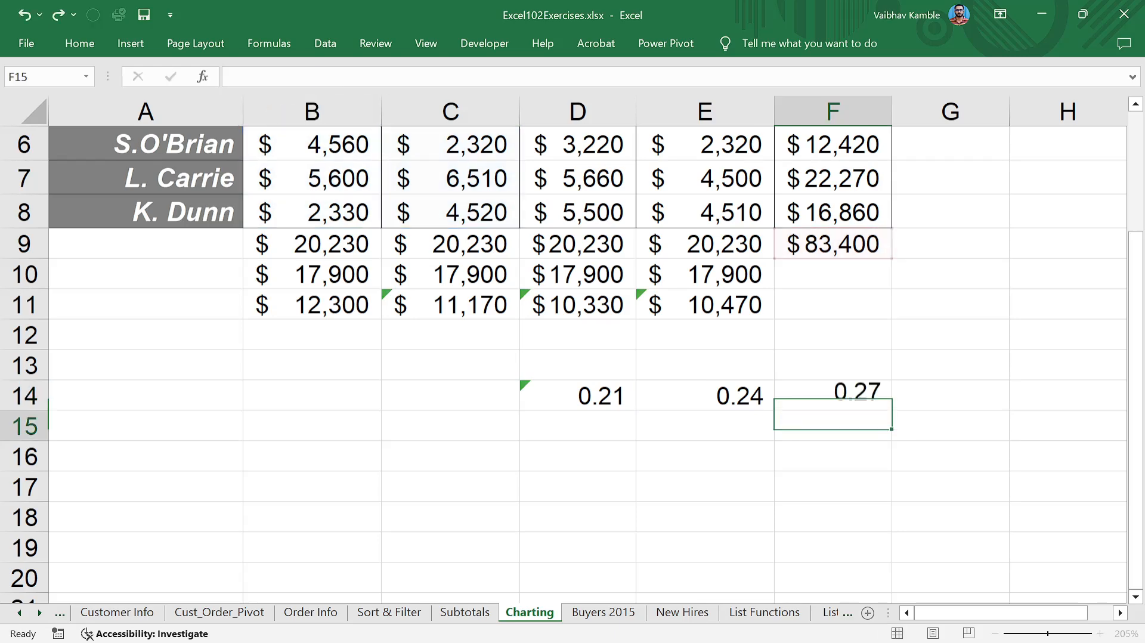
left_click(883, 403)
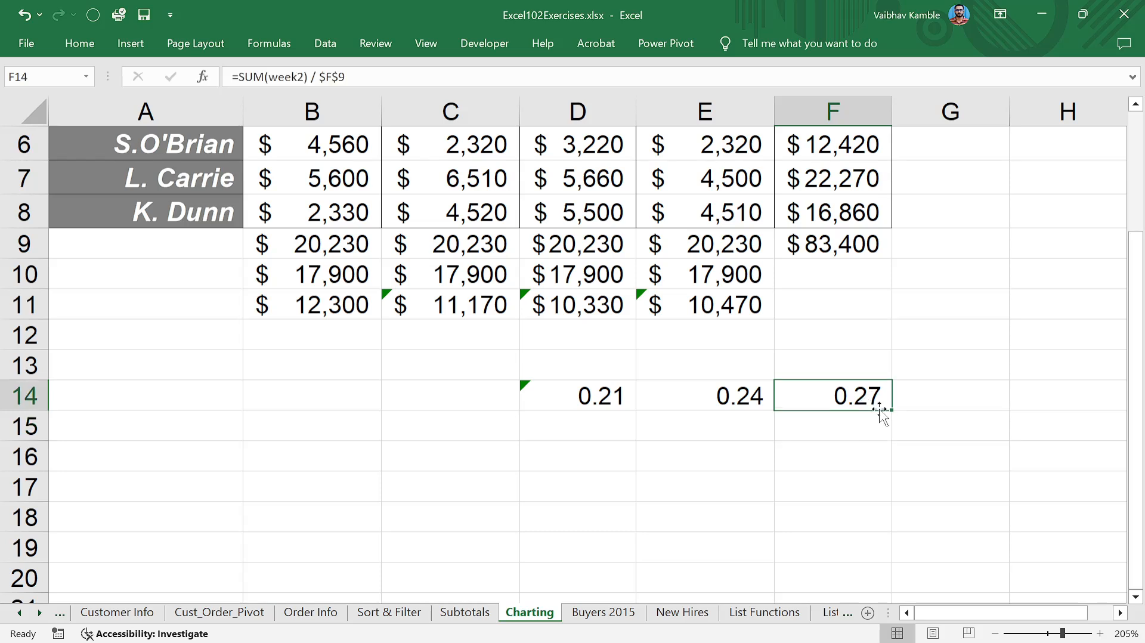
- Fill the F14 formula across into G14 and change its range name to week3 so it reads =SUM(week3) / $F$9
left_click_drag(890, 410, 948, 399)
left_click(943, 396)
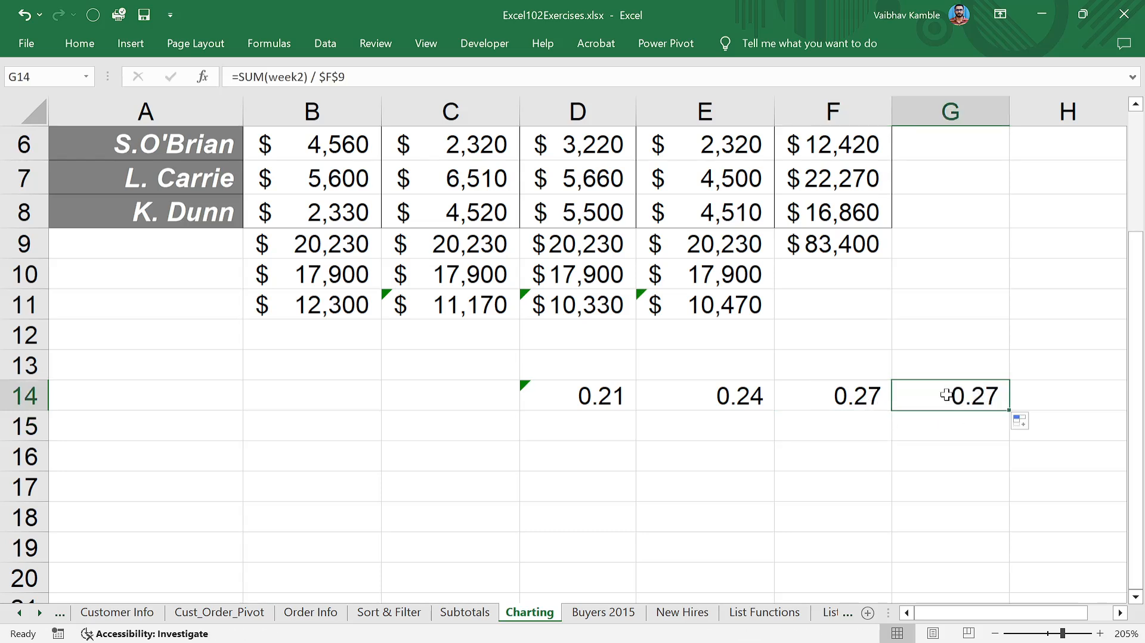
left_click(298, 76)
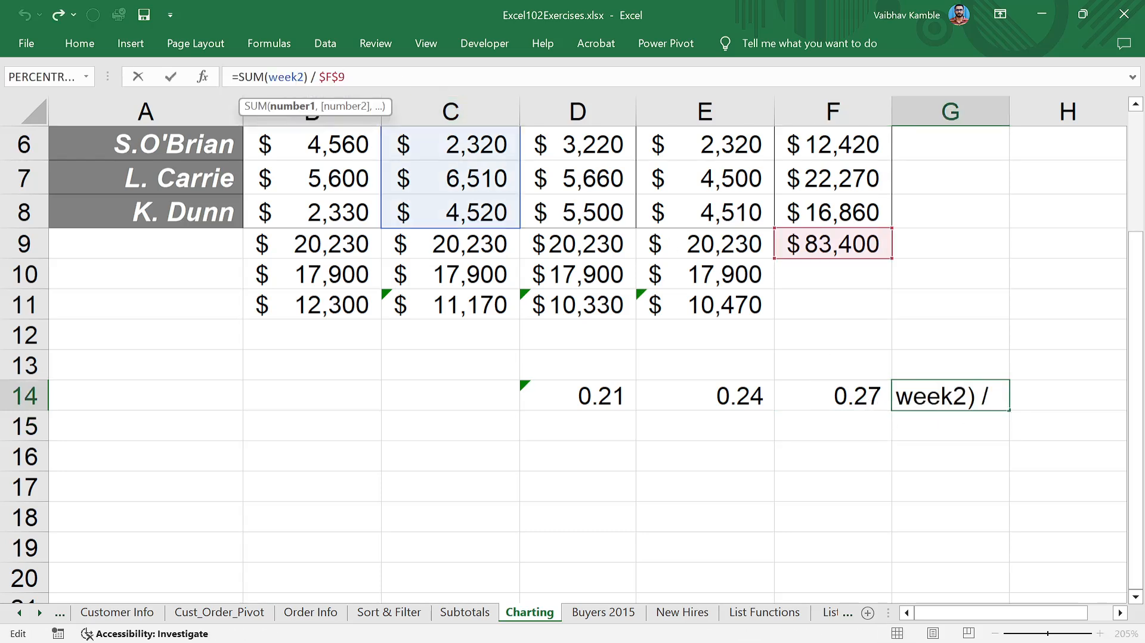
key("Delete")
type("3")
key("Return")
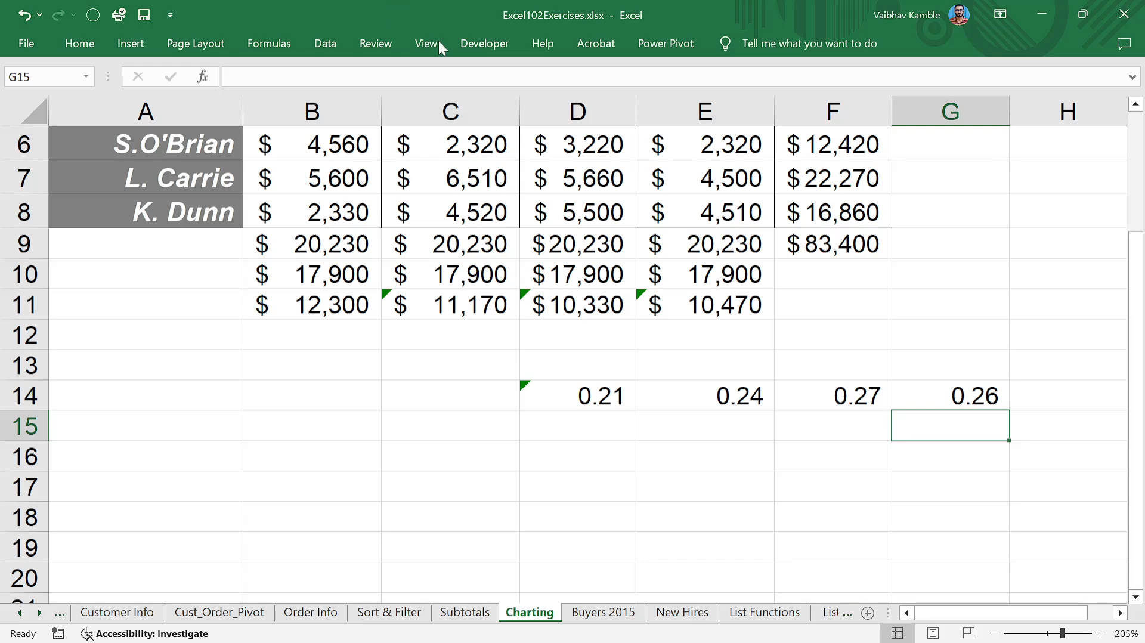
- Review the workbook's defined names and the ranges they refer to in the Name Manager, then close it
scroll(585, 449, "down", 1, "ctrl")
scroll(595, 454, "up", 2)
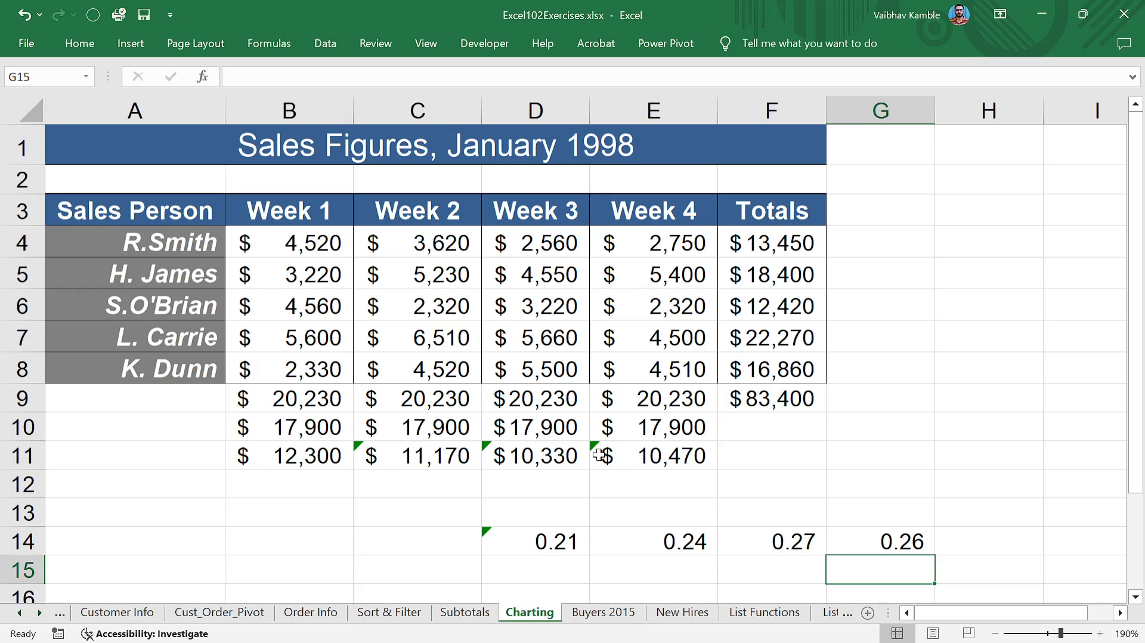
left_click(249, 52)
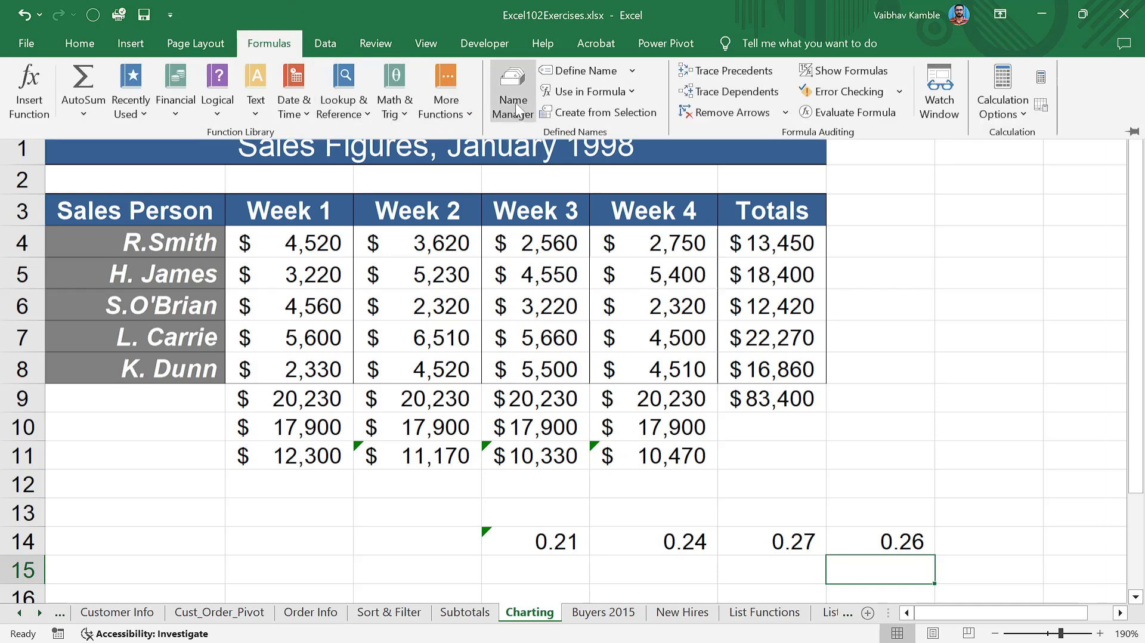
left_click(516, 110)
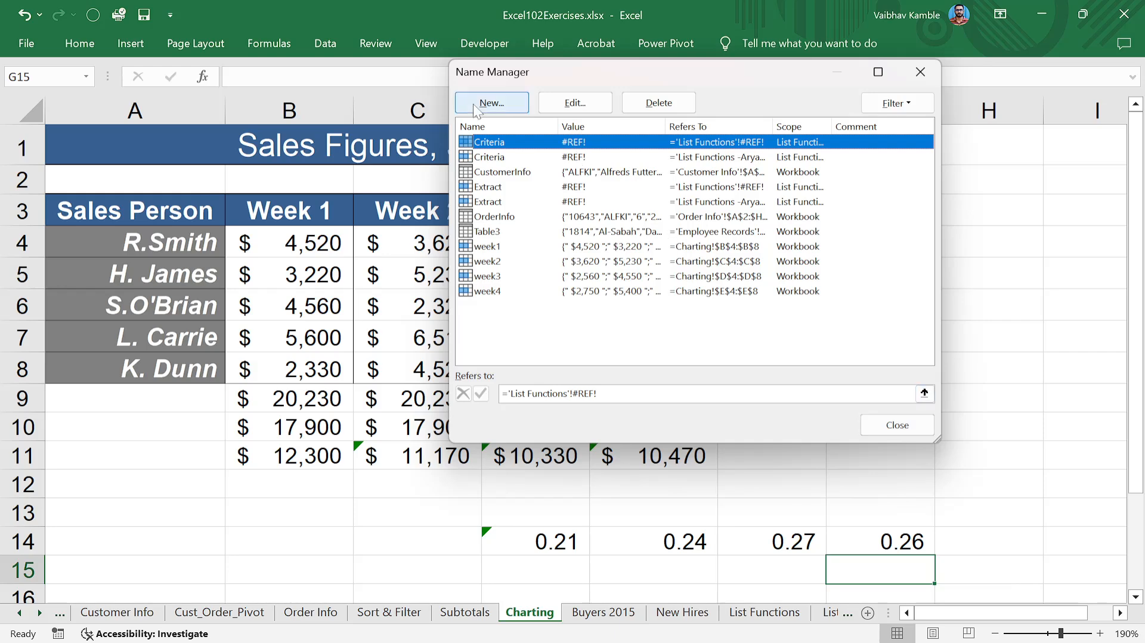
left_click(884, 423)
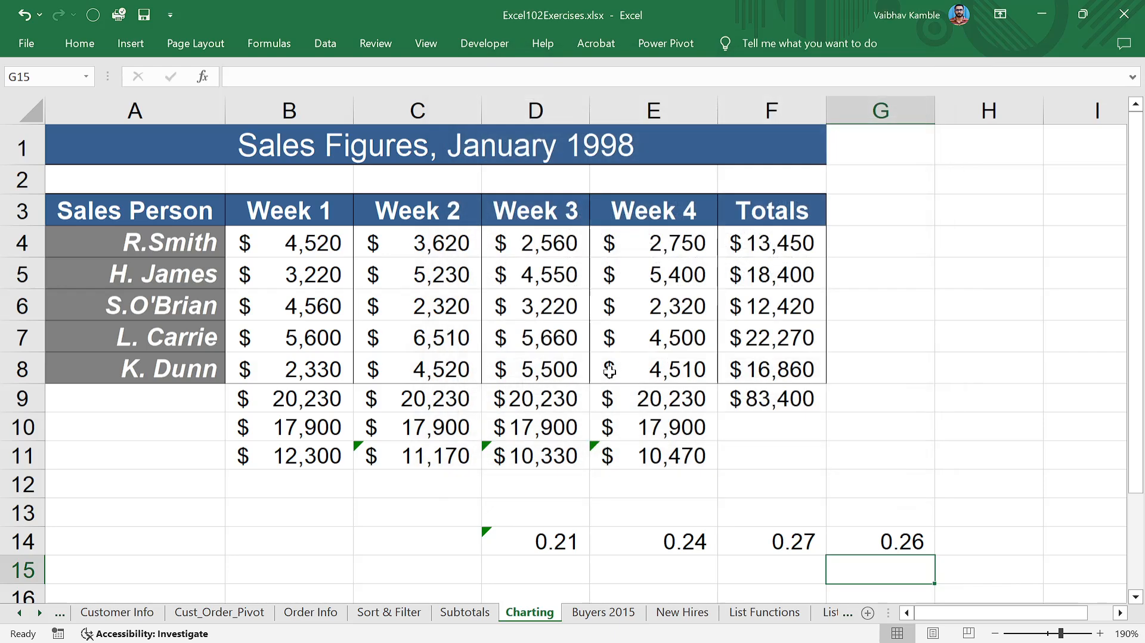
left_click(619, 373)
- Switch to the Notepad notes, review the lines on linking worksheets and consolidating data, and return to the Excel workbook
key("alt+Tab")
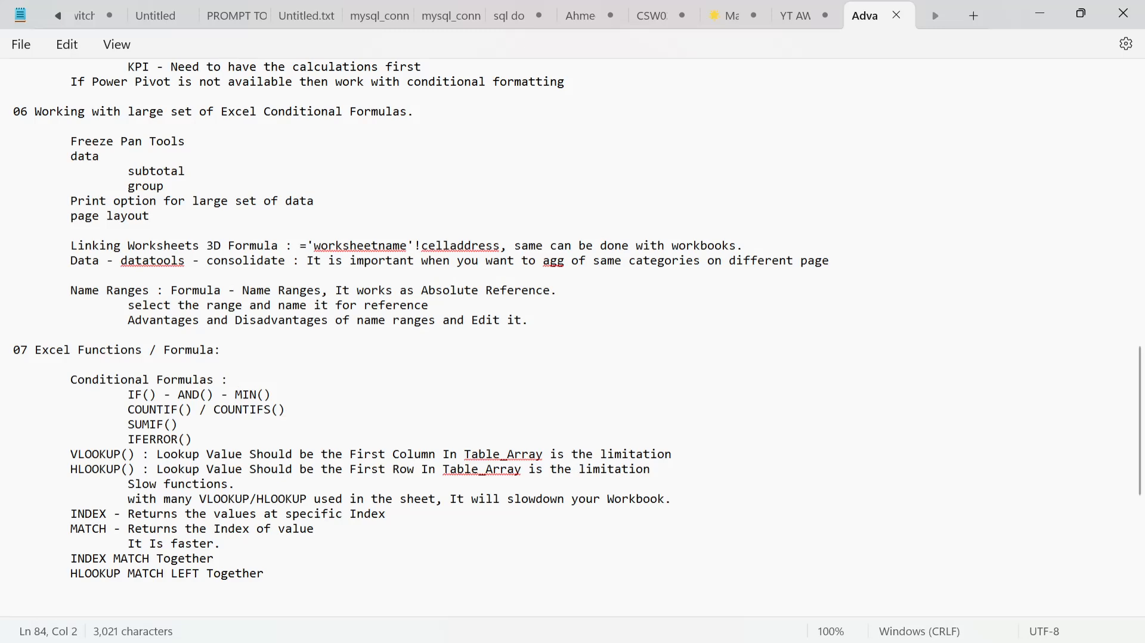
left_click(199, 261)
left_click(178, 246)
left_click(228, 246)
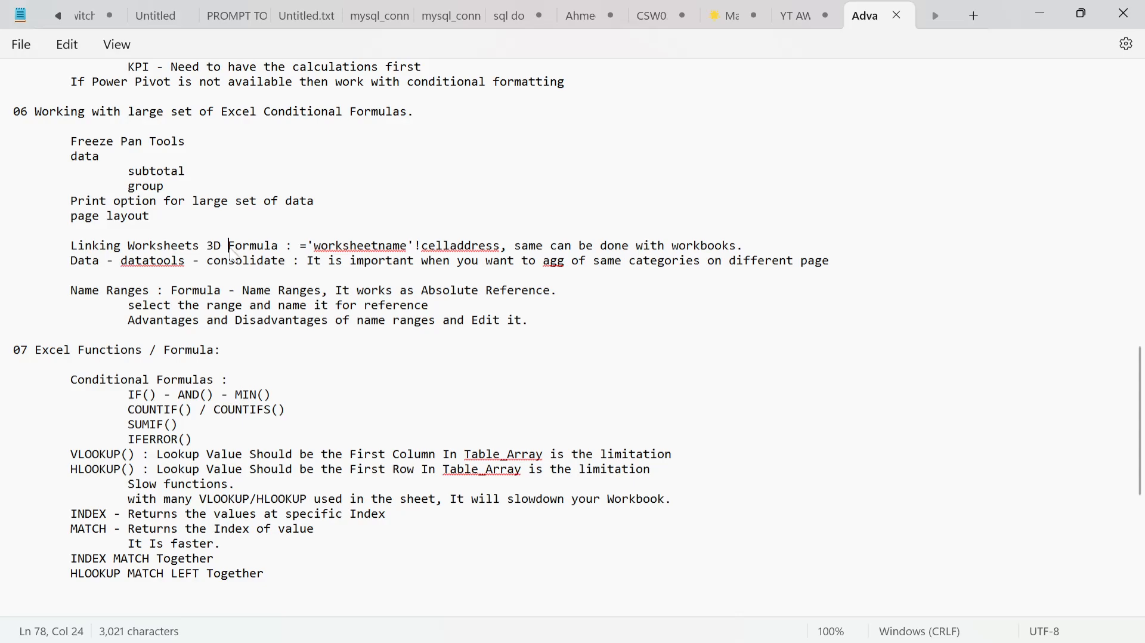
left_click(71, 276)
left_click(350, 261)
left_click(392, 260)
key("alt+Tab")
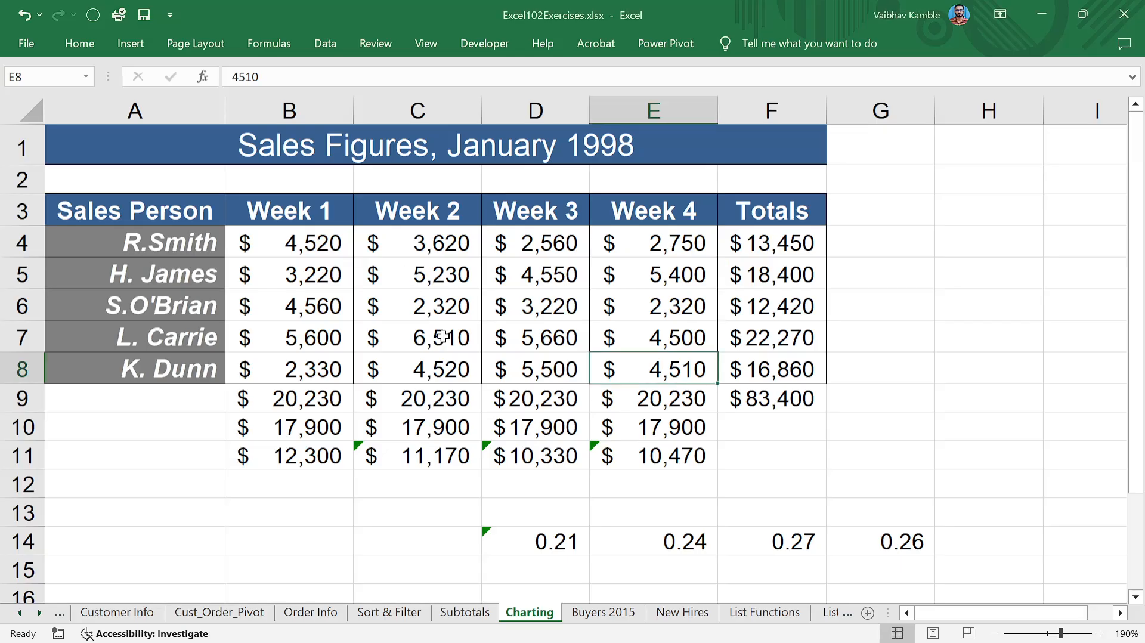
- Start a formula in cell L6 of the Sort & Filter sheet
scroll(676, 344, "down", 3)
left_click(674, 348)
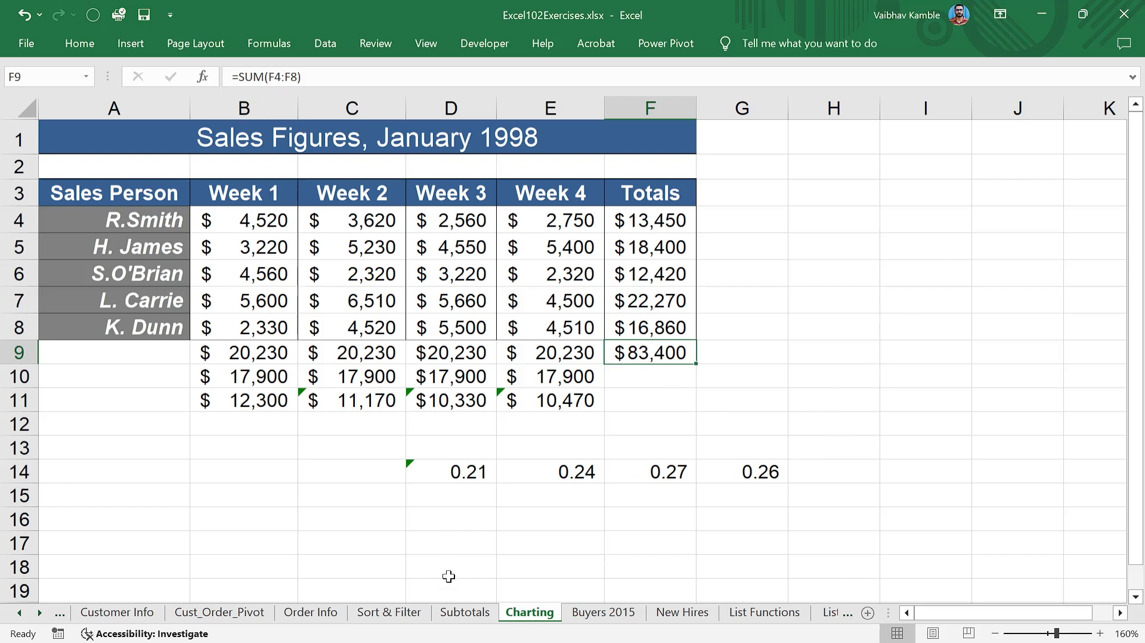
left_click(369, 618)
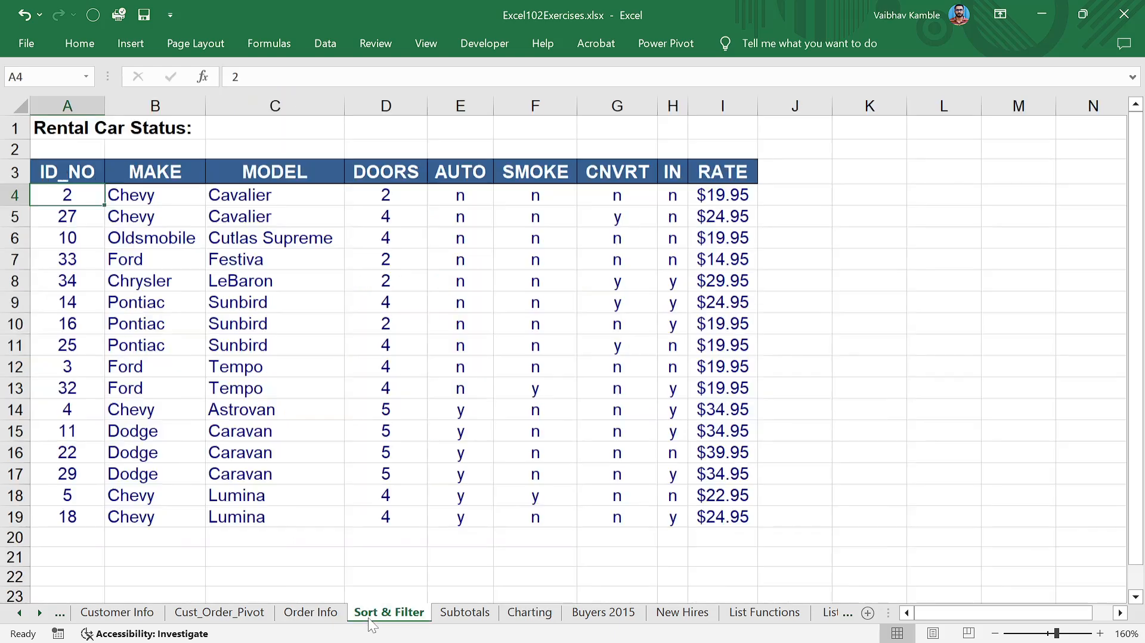
left_click(966, 247)
type("=")
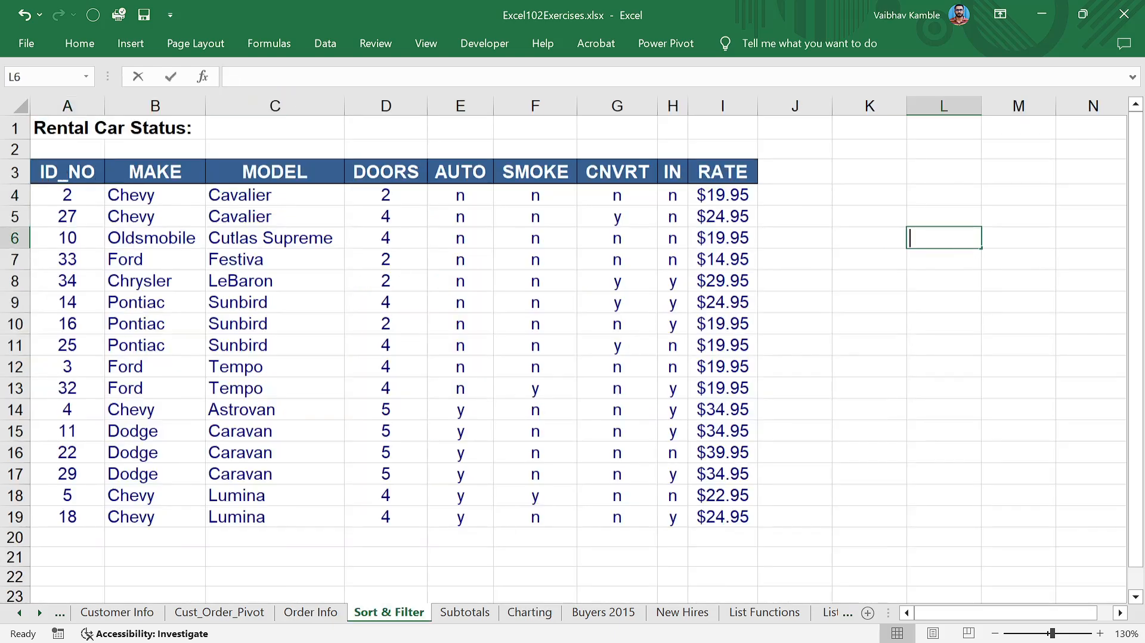
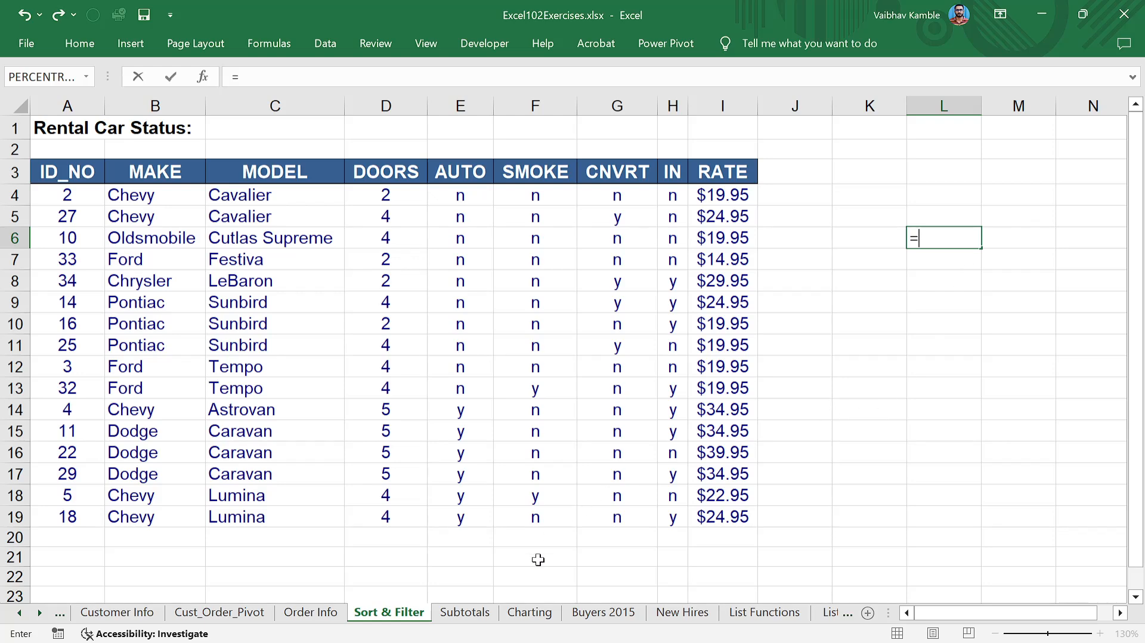
- With the L6 formula open, look through the other worksheets as possible reference sources and return to Sort & Filter
left_click(304, 614)
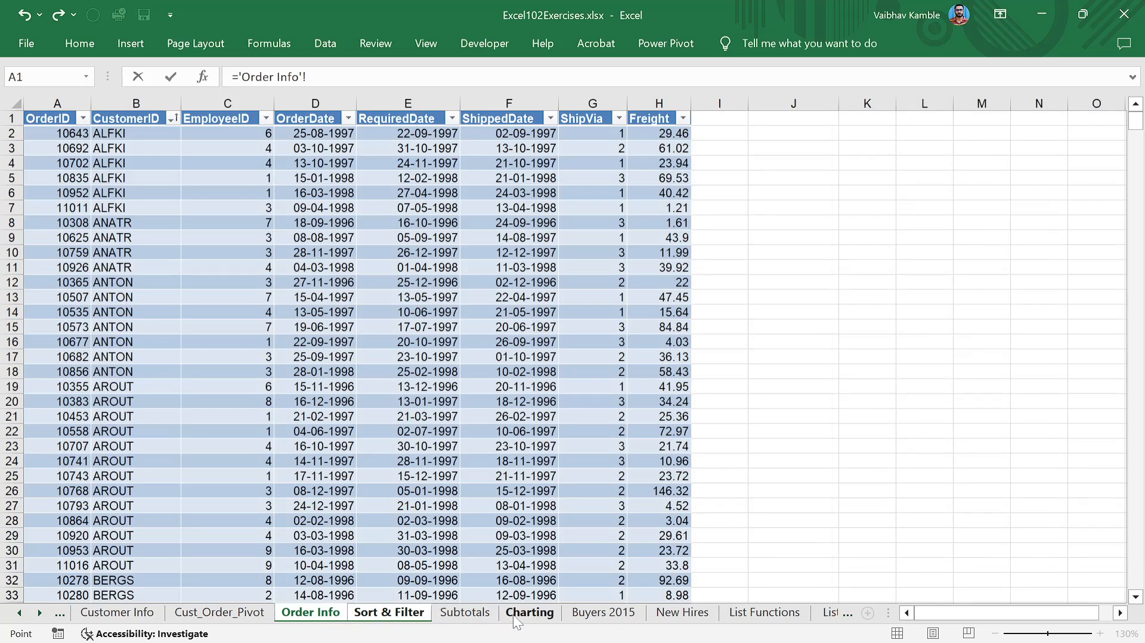
left_click(477, 618)
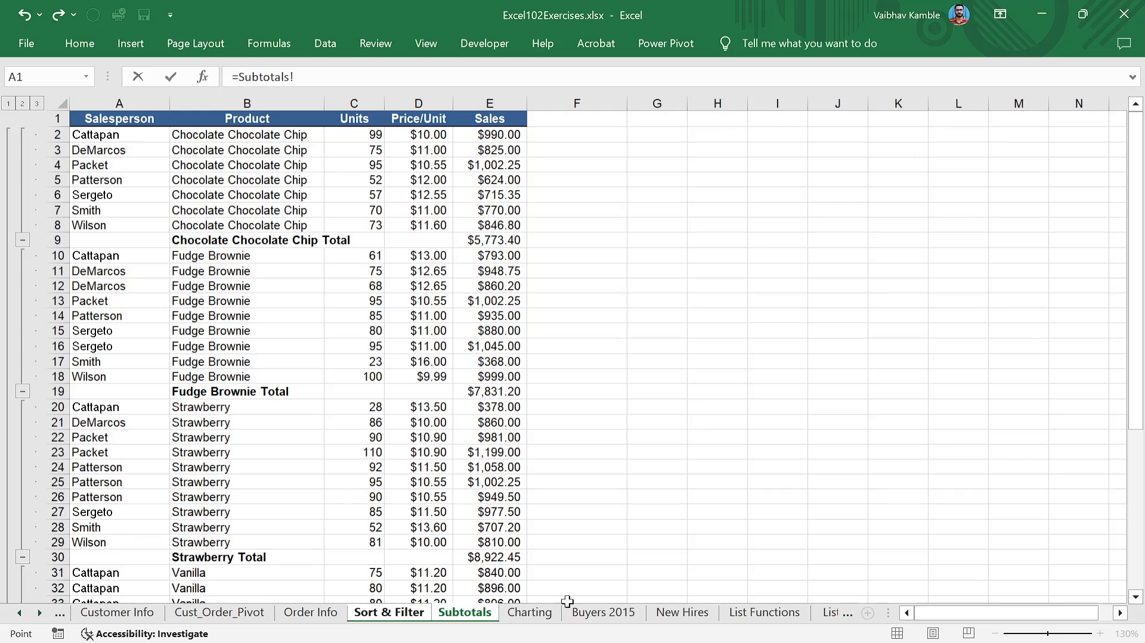
left_click(609, 617)
left_click(668, 617)
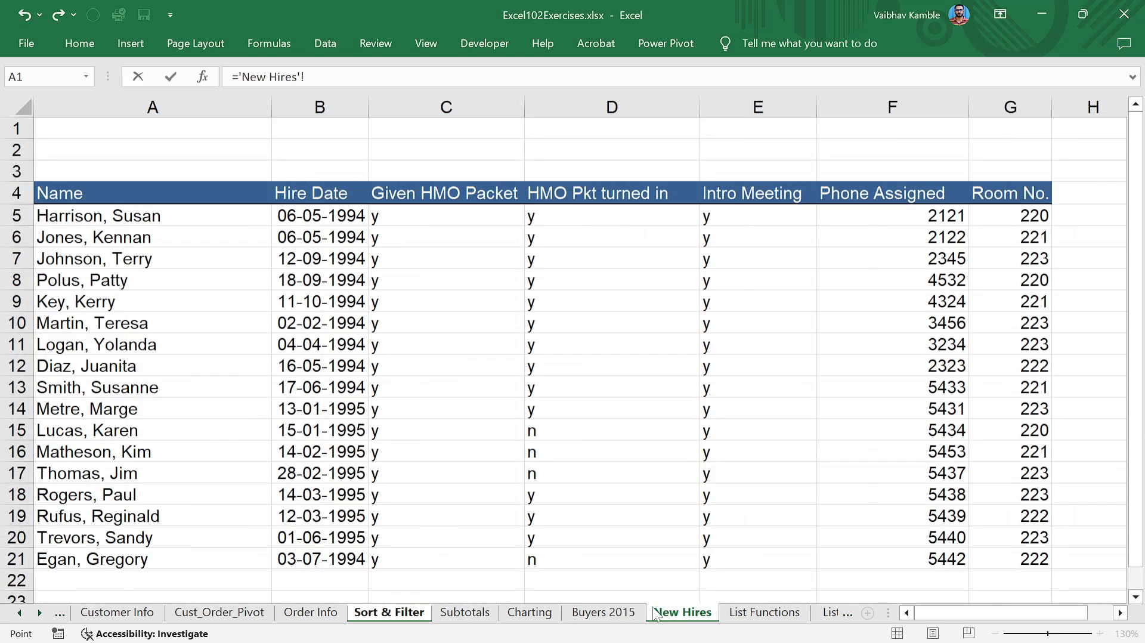
left_click(529, 614)
left_click(258, 615)
left_click(316, 614)
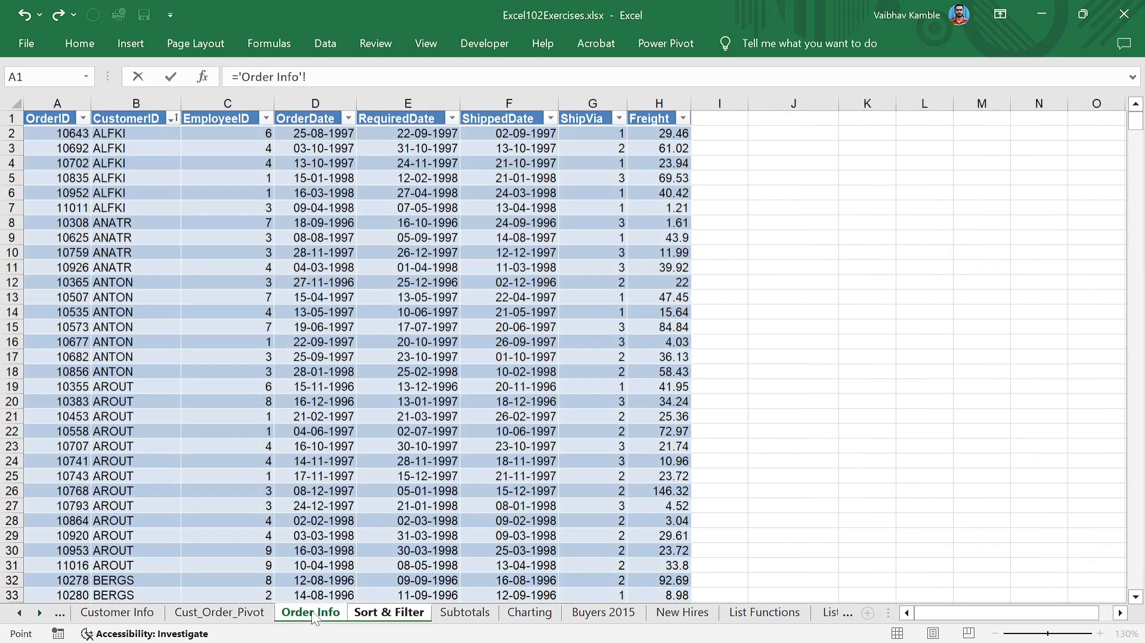
left_click(393, 614)
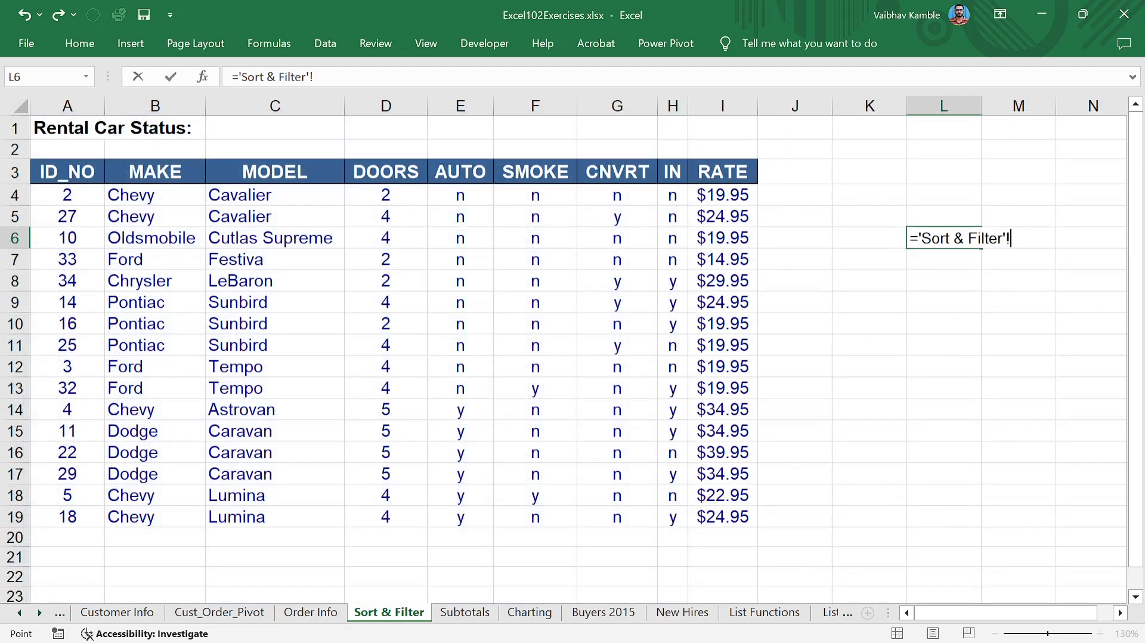
- Complete the L6 formula with a link to cell H2 of the Order Info sheet, giving ='Order Info'!H2
left_click(326, 614)
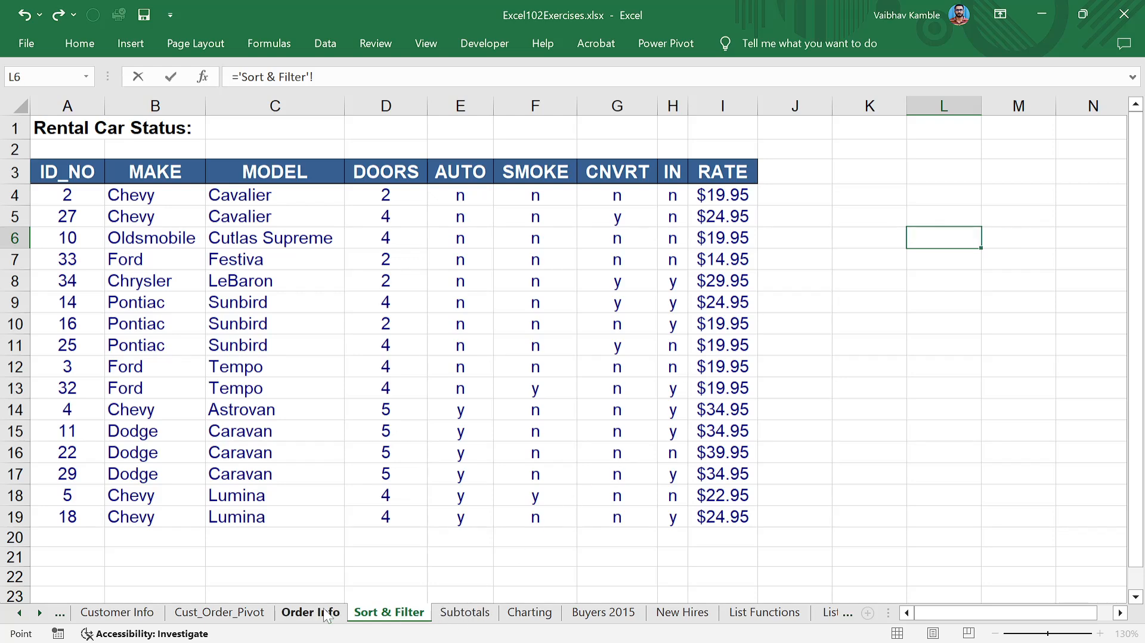
left_click(665, 132)
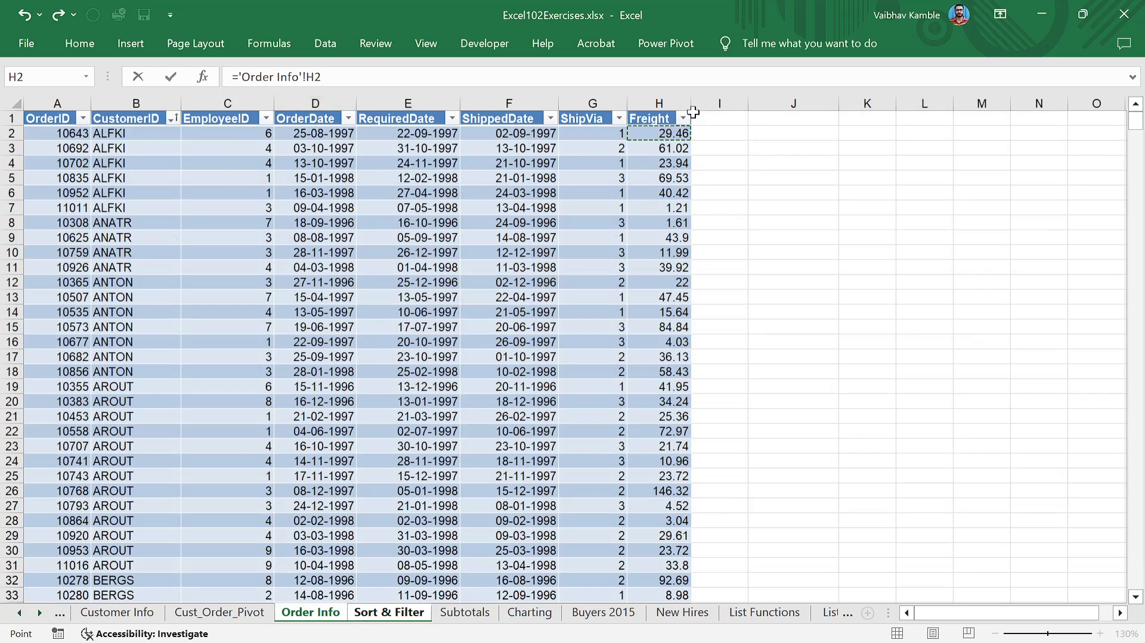
key("Return")
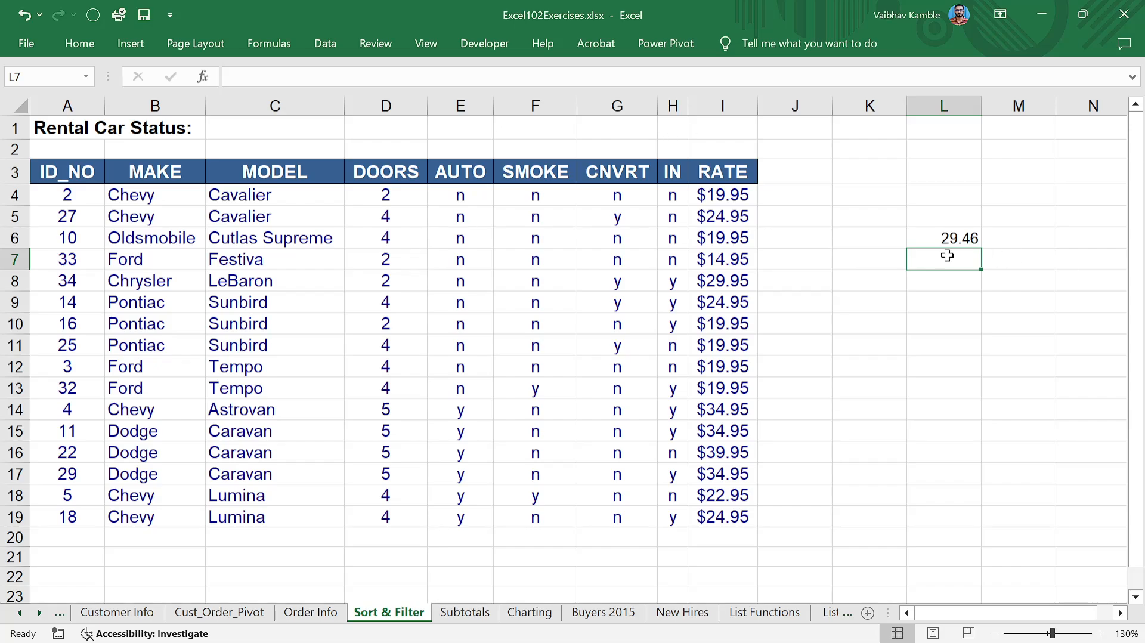
- Switch to the Notepad notes and review the Power Pivot, large data set and Excel Functions / Formula topics
key("alt+Tab")
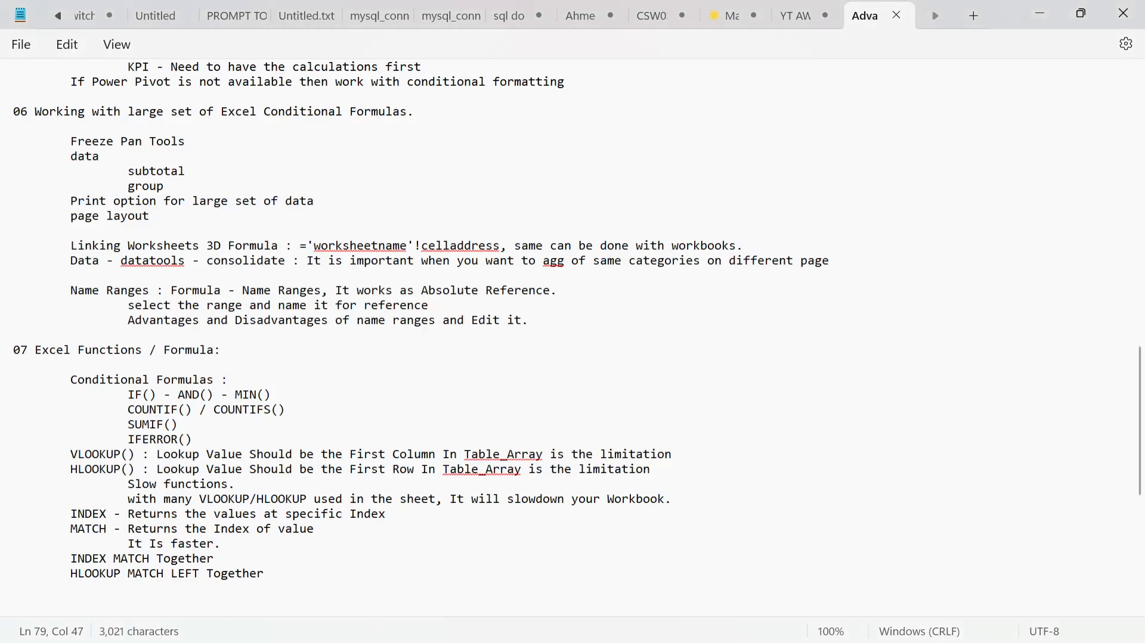
scroll(227, 373, "up", 5)
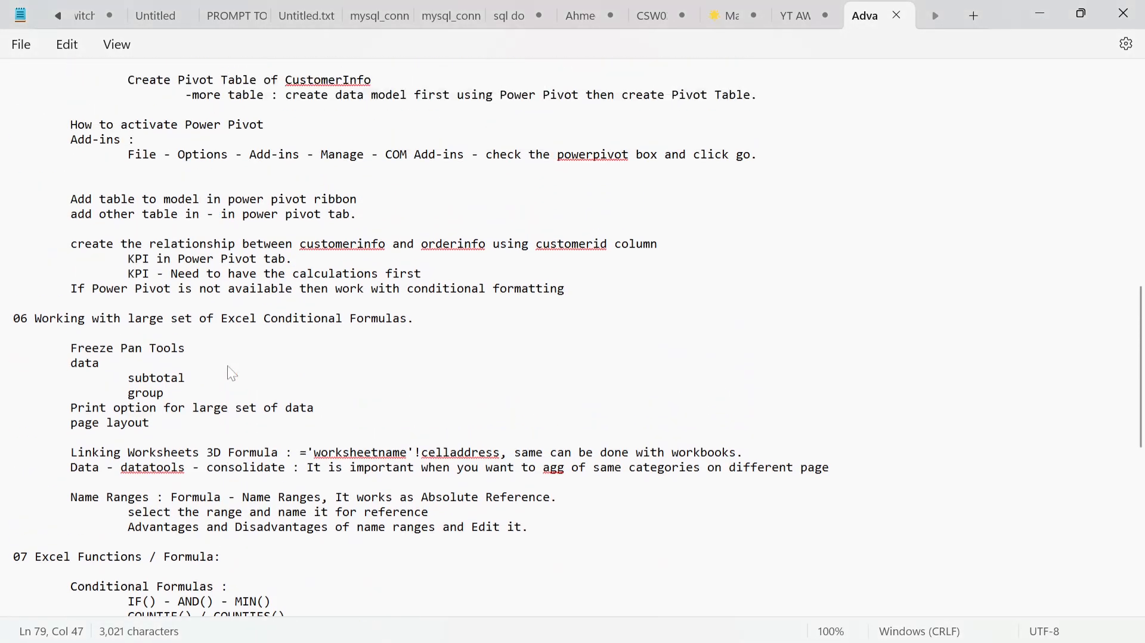
scroll(153, 352, "up", 2)
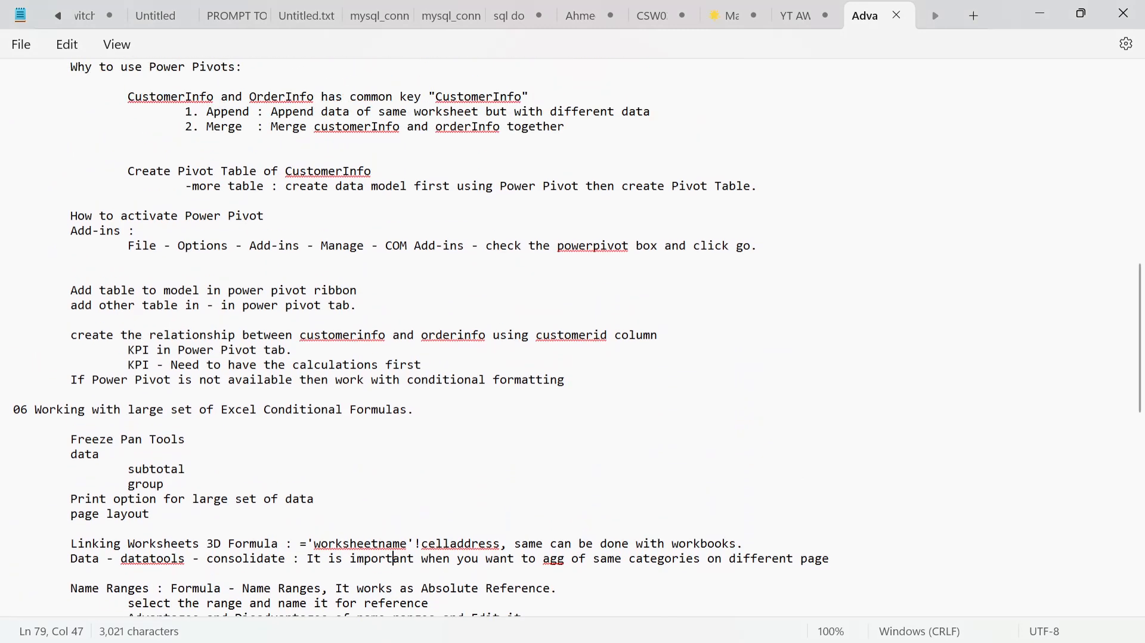
left_click(153, 352)
scroll(155, 344, "up", 5)
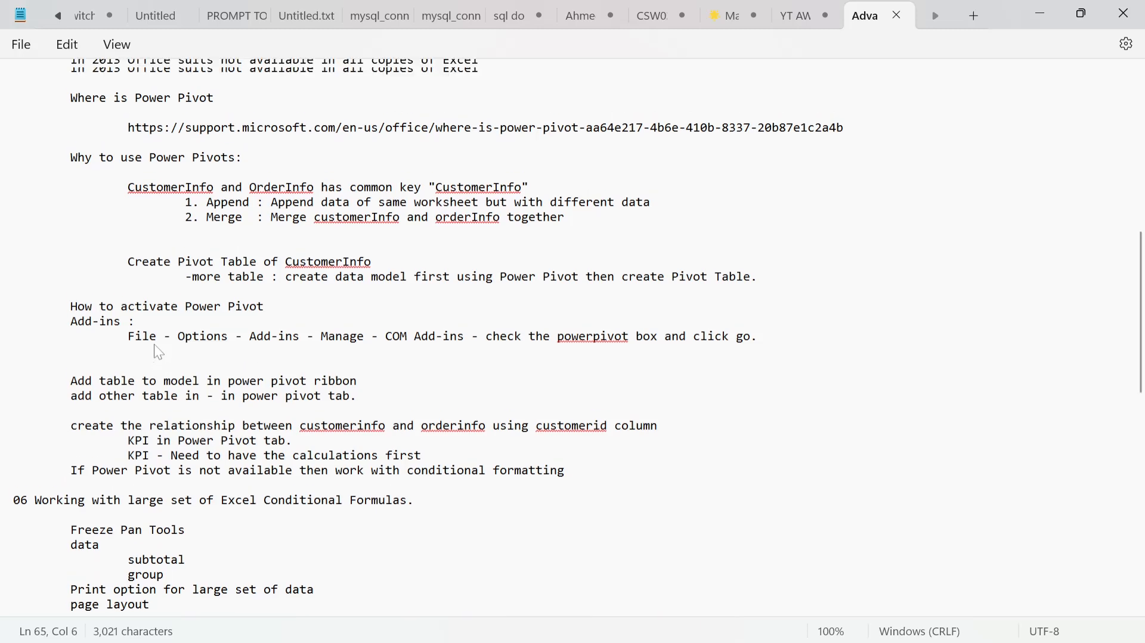
scroll(155, 344, "down", 12)
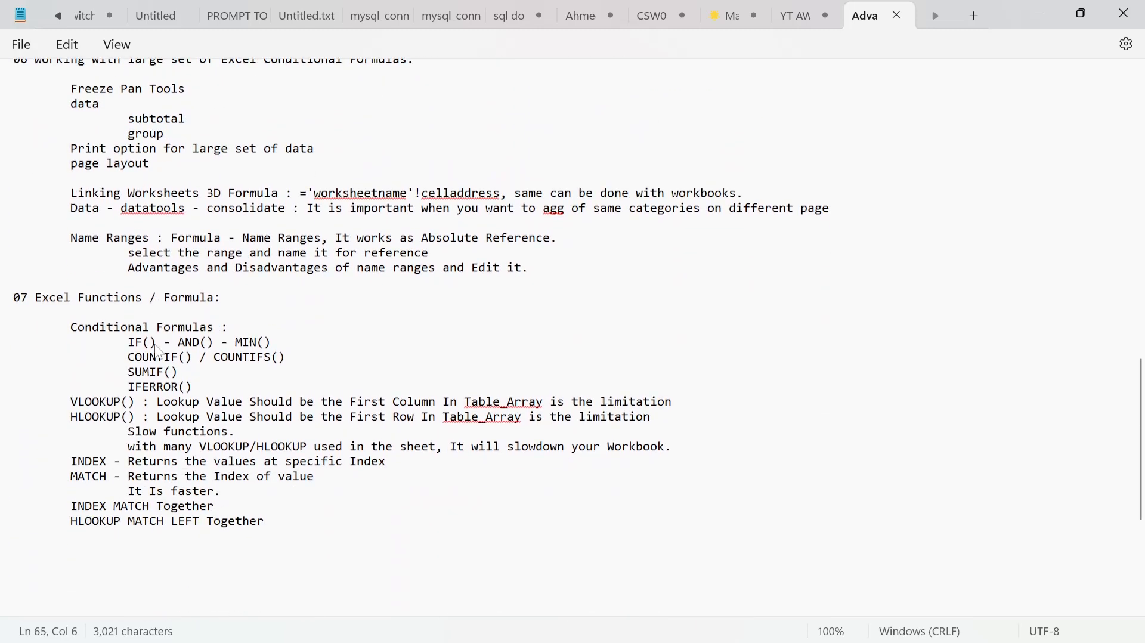
left_click(192, 215)
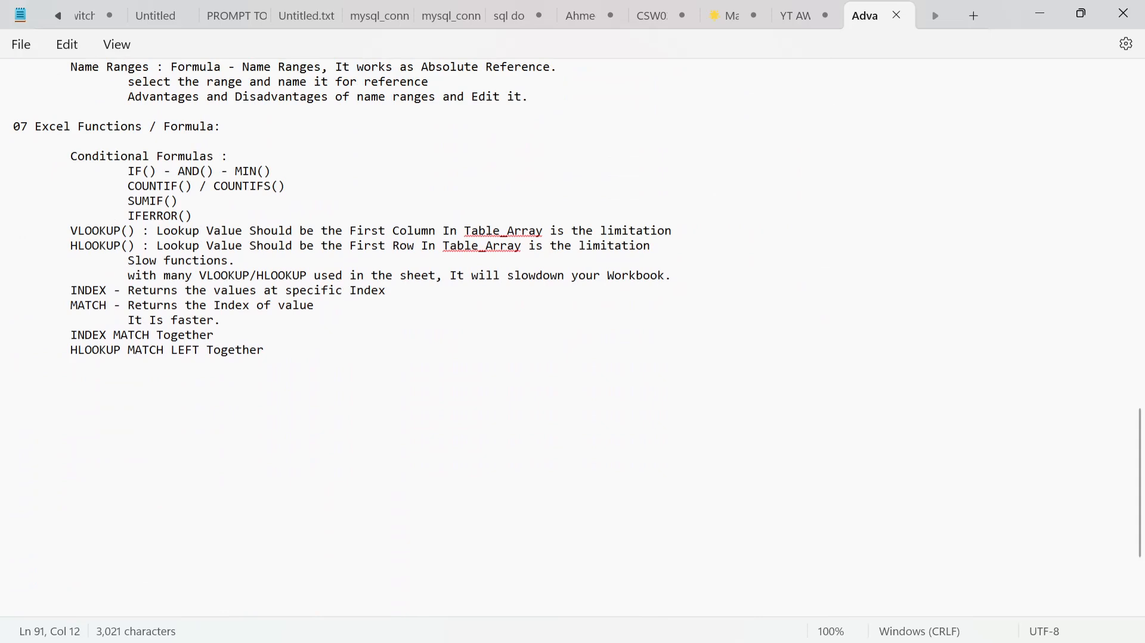
mouse_move(196, 216)
left_mouse_down()
mouse_move(153, 186)
mouse_move(196, 210)
left_mouse_up()
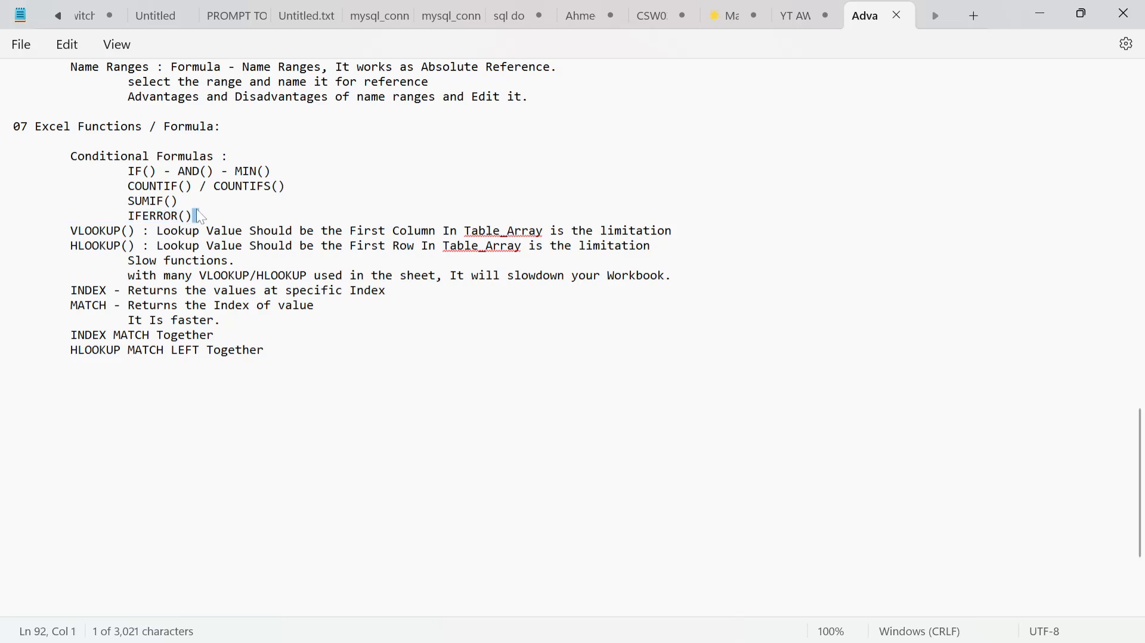
key("Left")
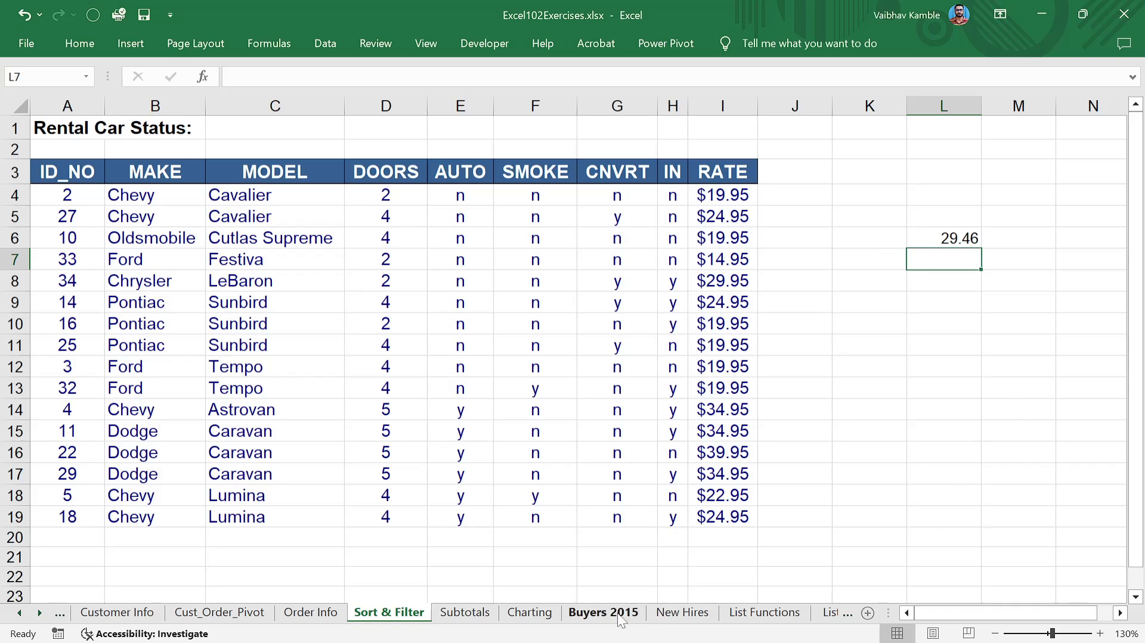
- Return to the Excel workbook and look through its worksheets from List Functions back to Customer Info
left_click(764, 612)
left_click(691, 617)
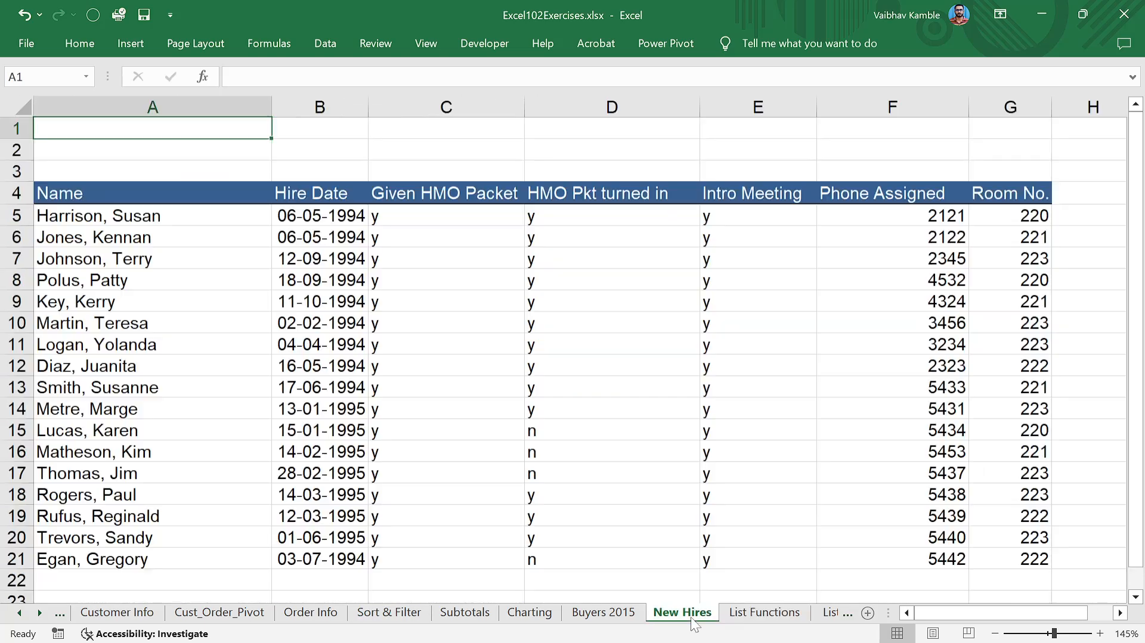
left_click(614, 616)
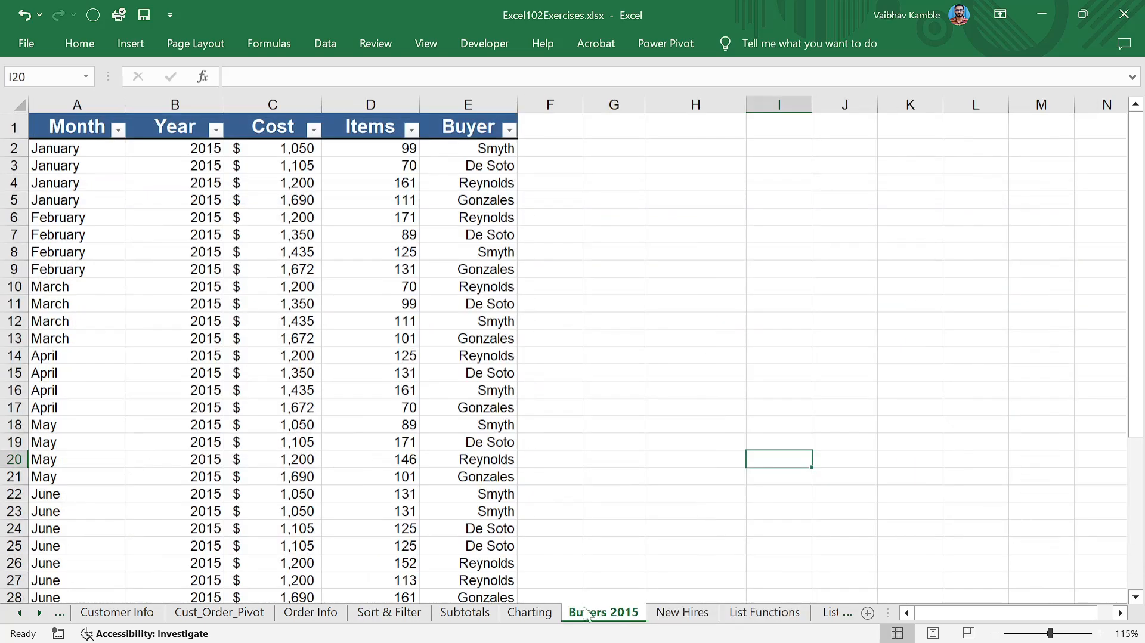
left_click(530, 614)
left_click(465, 612)
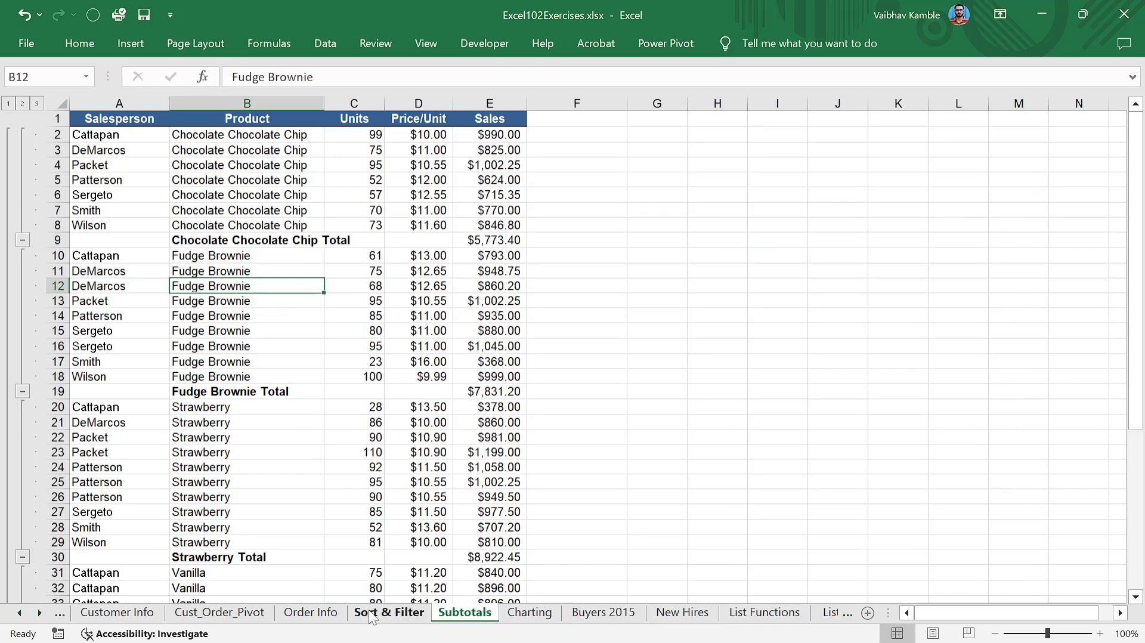
left_click(388, 612)
left_click(316, 614)
left_click(241, 614)
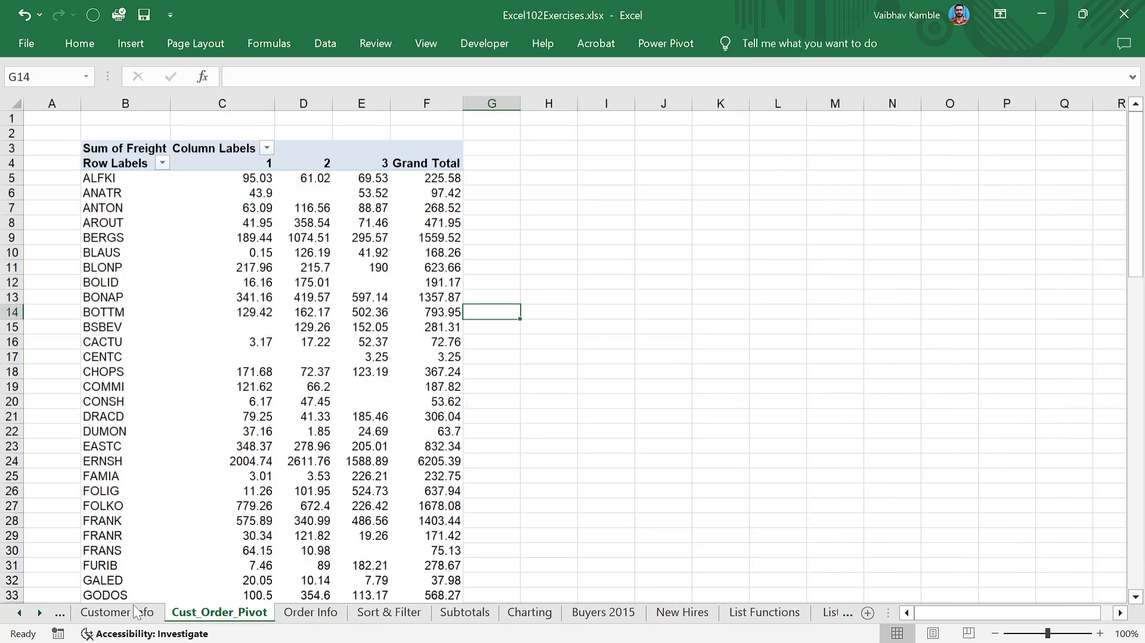
left_click(132, 611)
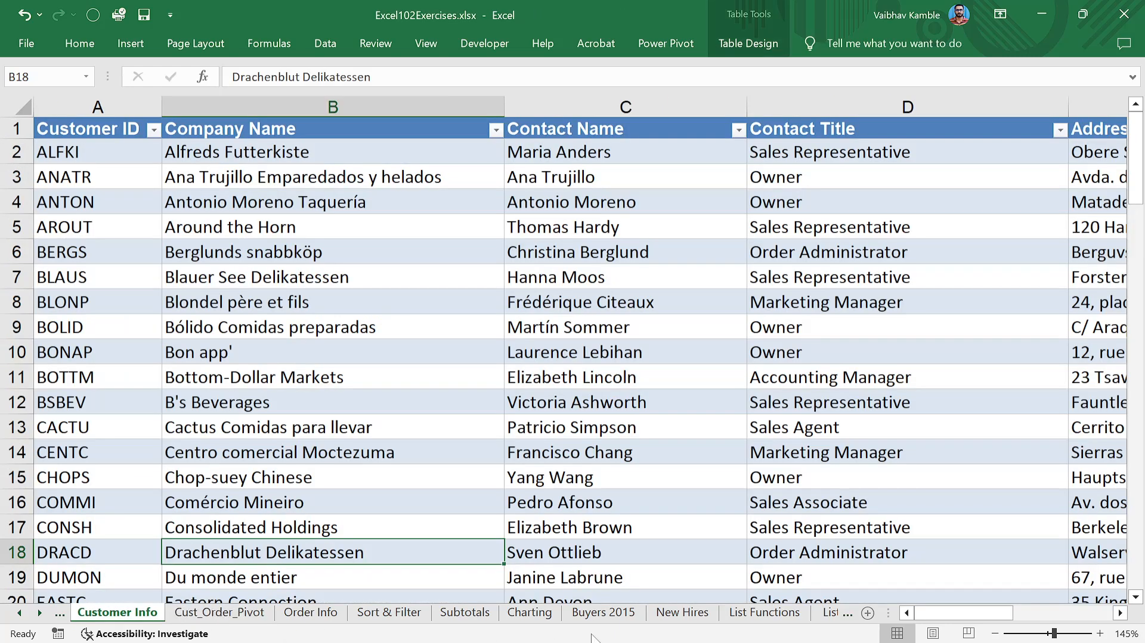
- Look at the Buyers 2015 worksheet and examine the three-year sales table on the Sales Data worksheet
left_click(604, 612)
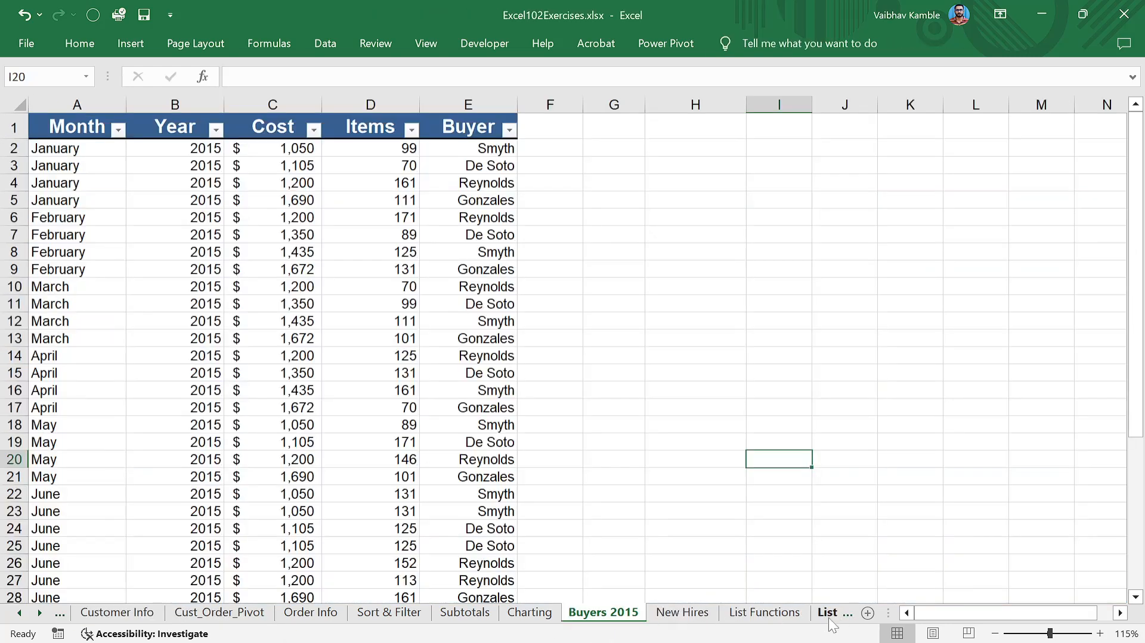
left_click(828, 614)
left_click(779, 612)
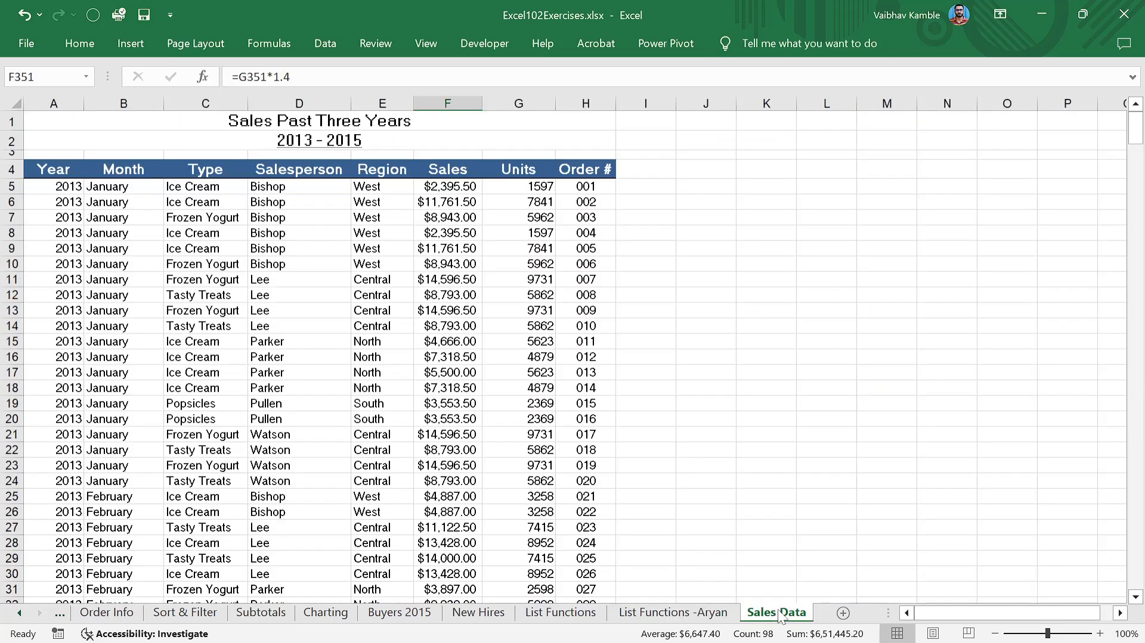
scroll(739, 533, "down", 7)
scroll(733, 527, "up", 7)
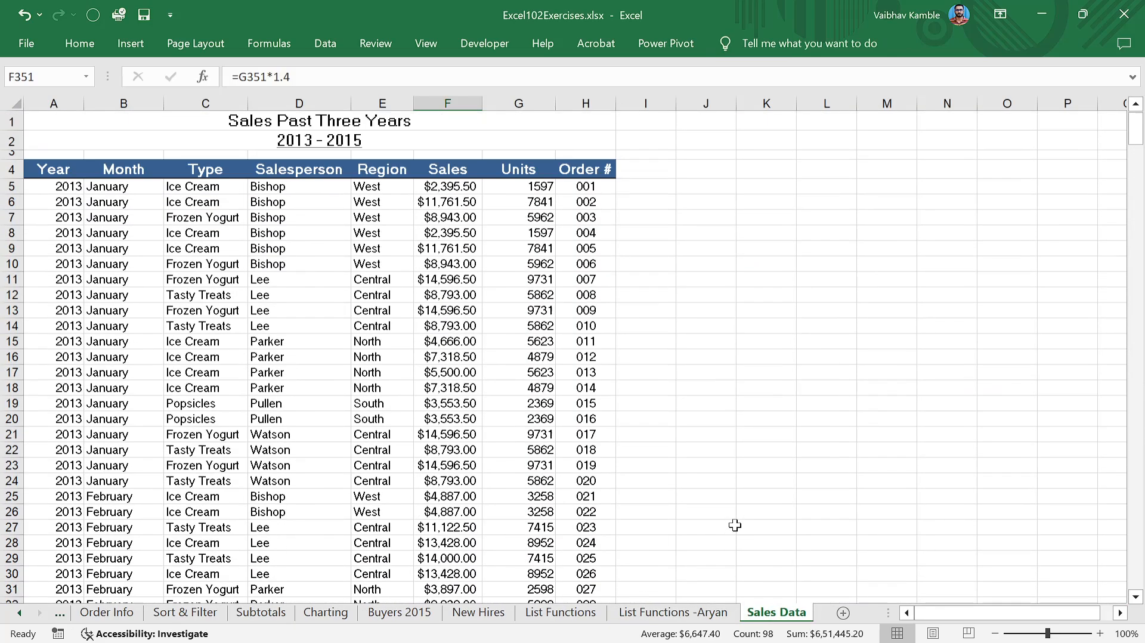
- Look back through the worksheets from the List Functions sheets through New Hires, Buyers 2015, Charting and Subtotals to Order Info
left_click(666, 614)
left_click(561, 613)
left_click(478, 612)
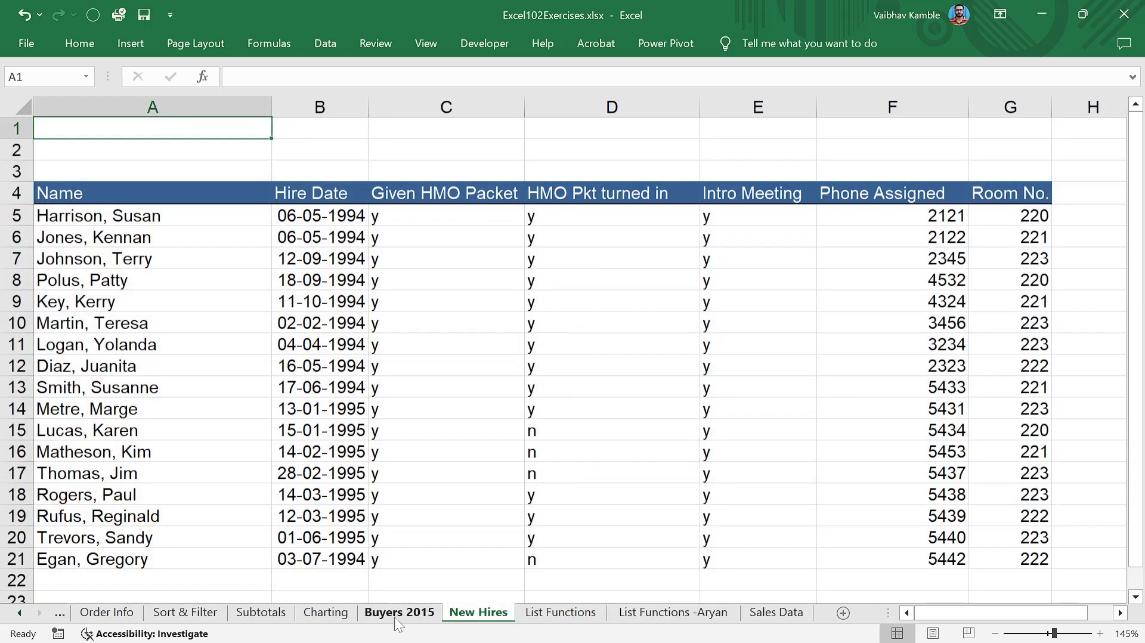
left_click(395, 616)
left_click(337, 614)
left_click(286, 614)
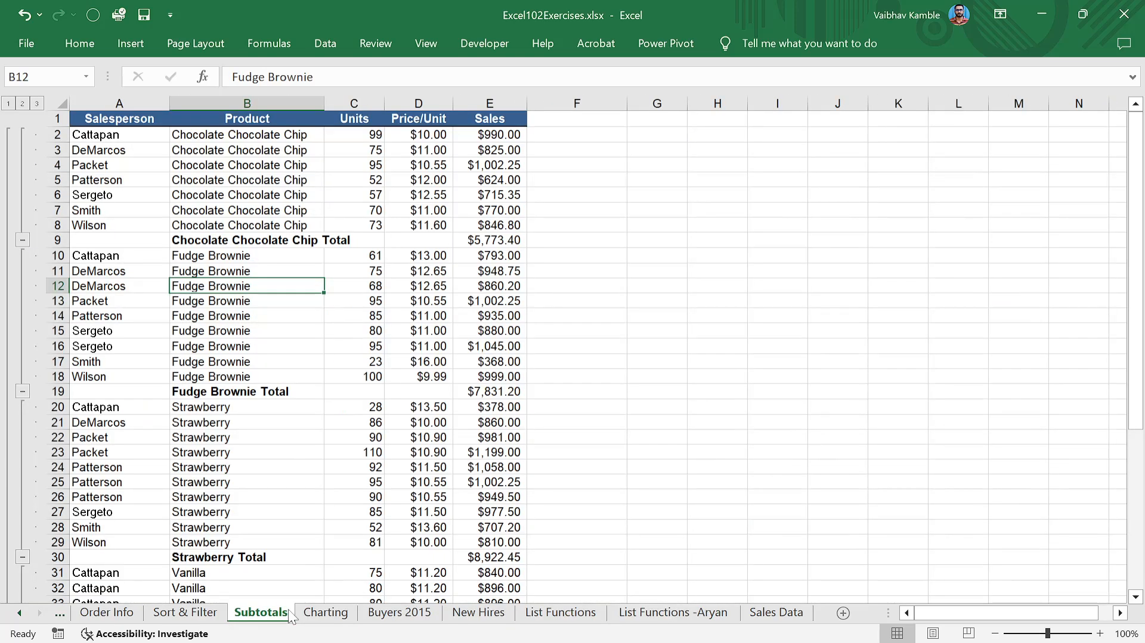
left_click(184, 612)
left_click(90, 614)
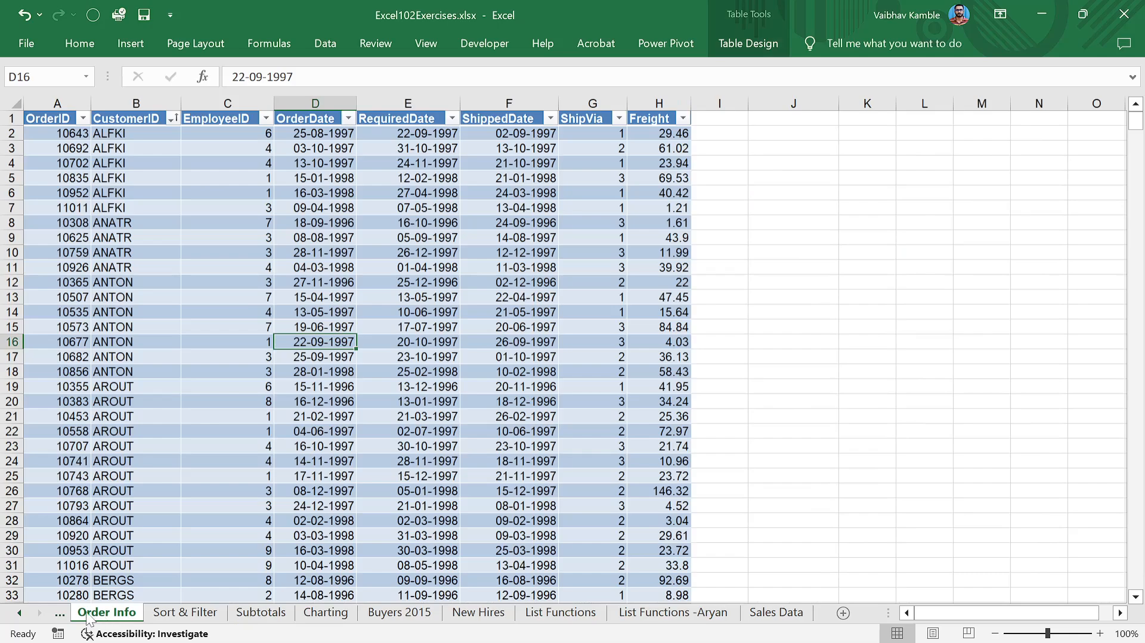
- Look through the earlier worksheets back past Customer Info, SUMMARY, 2015 and 2014 to 2013, and select cell D6 there
left_click(62, 615)
left_click(62, 615)
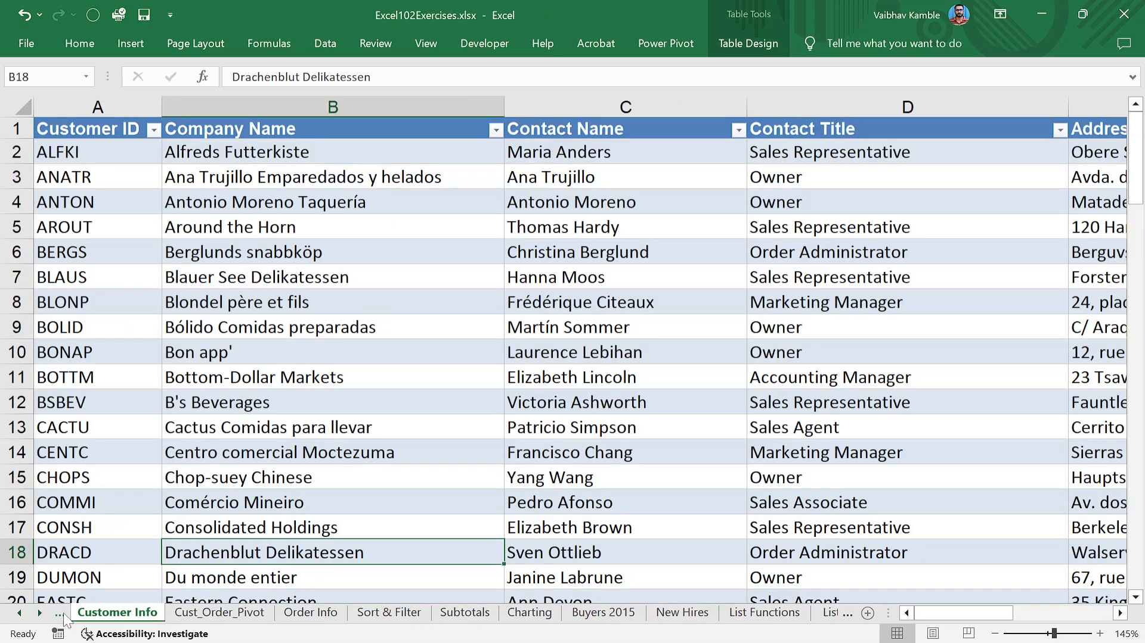
left_click(62, 615)
left_click(62, 615)
left_click(62, 614)
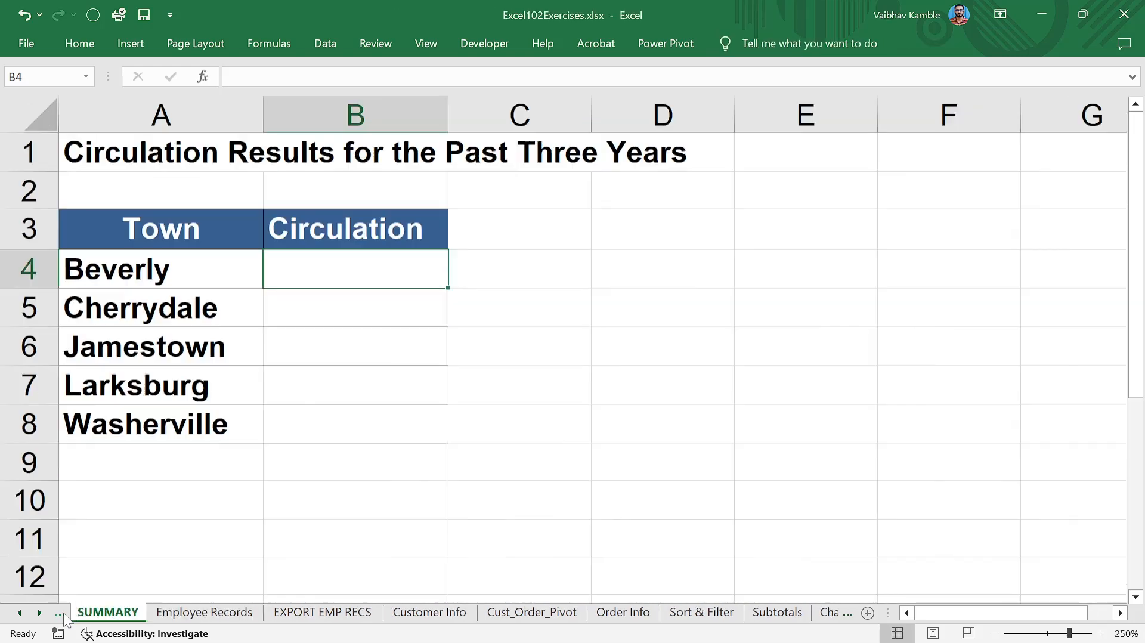
left_click(62, 615)
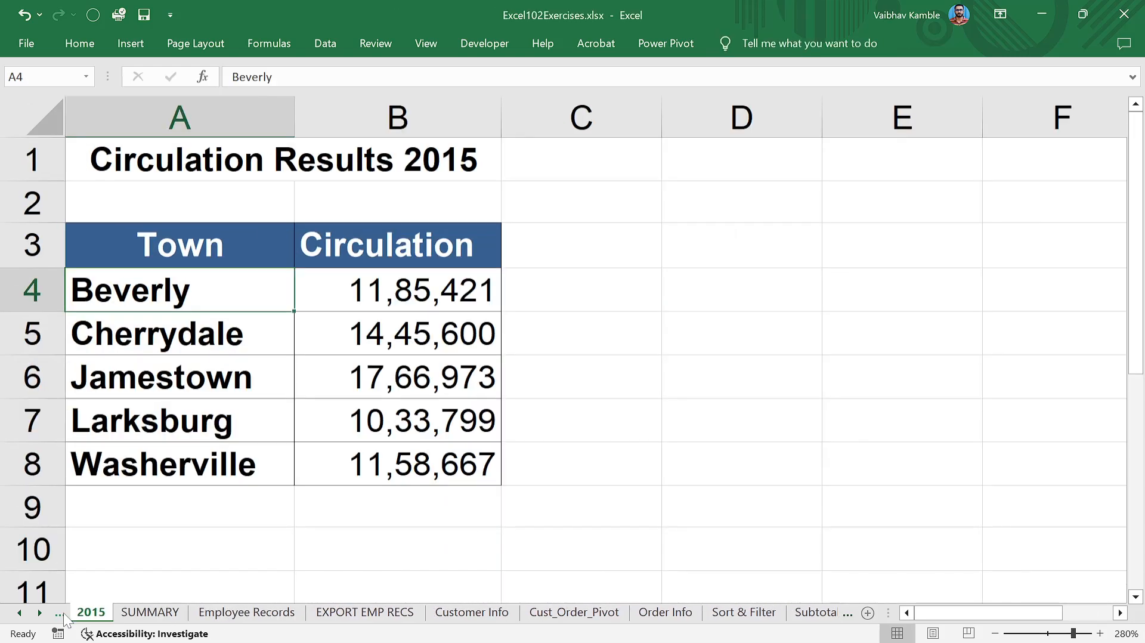
left_click(62, 614)
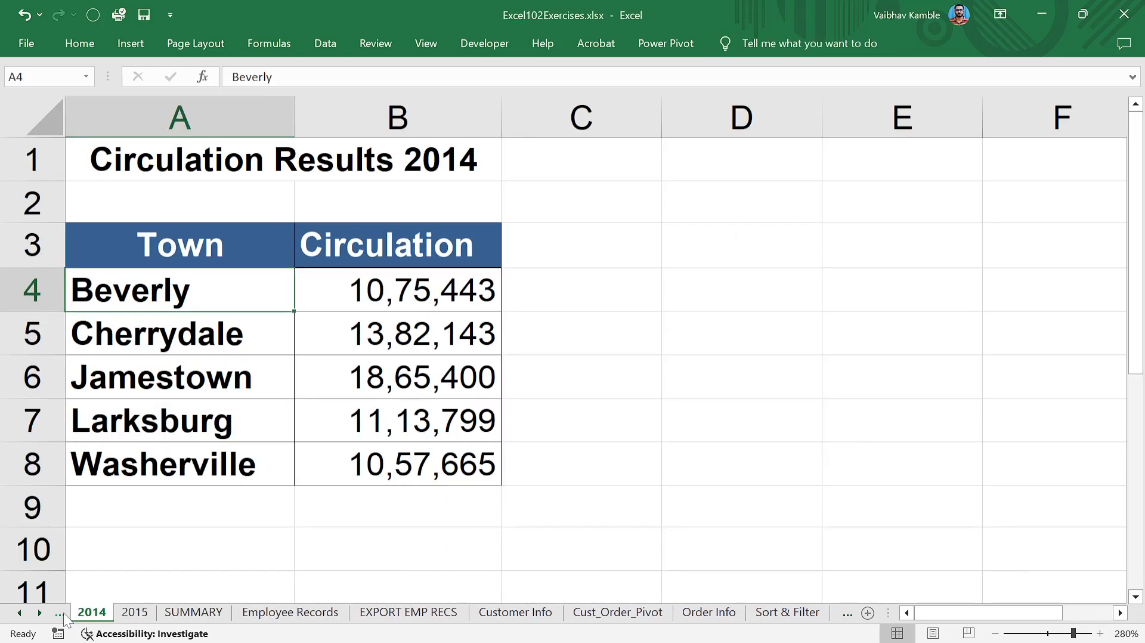
left_click(62, 614)
left_click(686, 390)
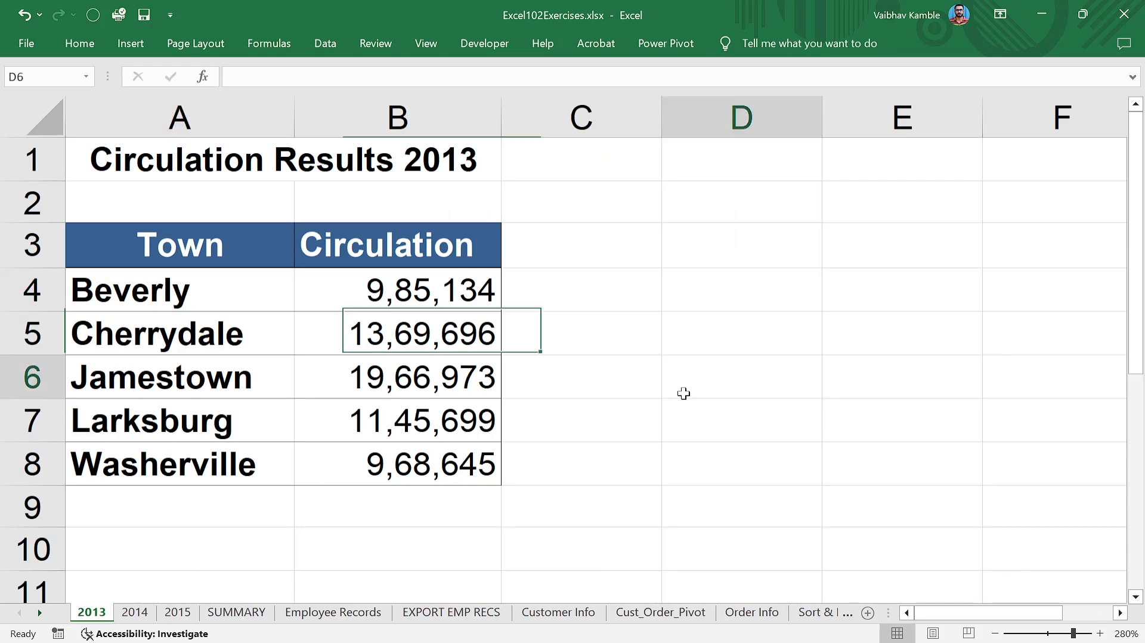
- Switch to the Notepad notes and review the topics from Excel Functions / Formula back through Power Pivot to PivotTable calculations
key("alt+Tab")
scroll(274, 375, "up", 15)
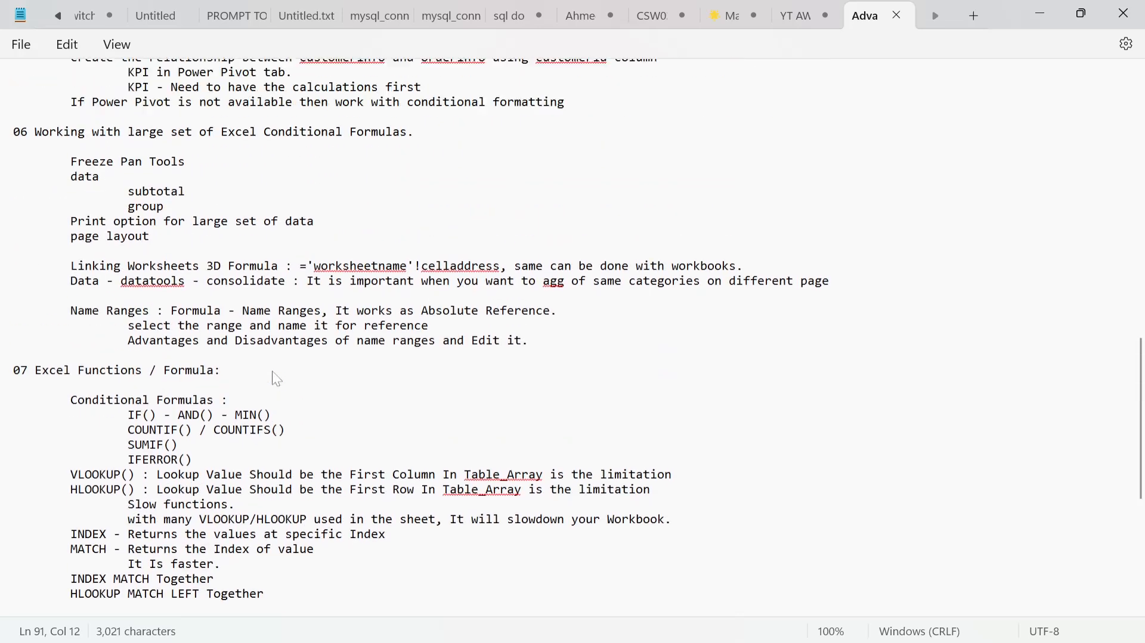
scroll(228, 344, "up", 3)
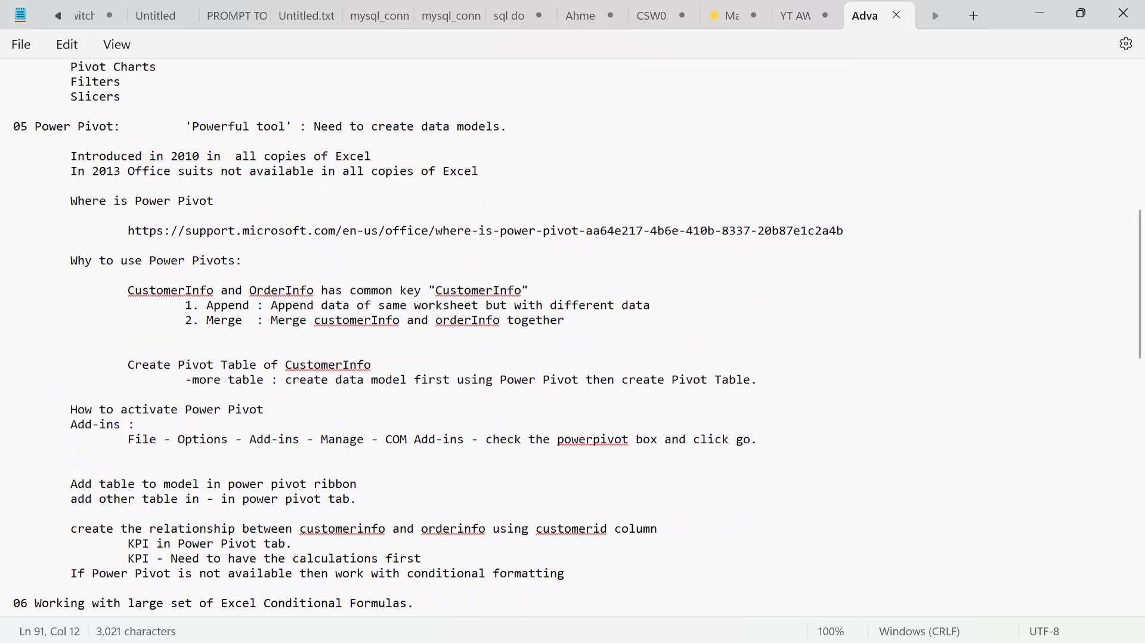
scroll(427, 336, "up", 5)
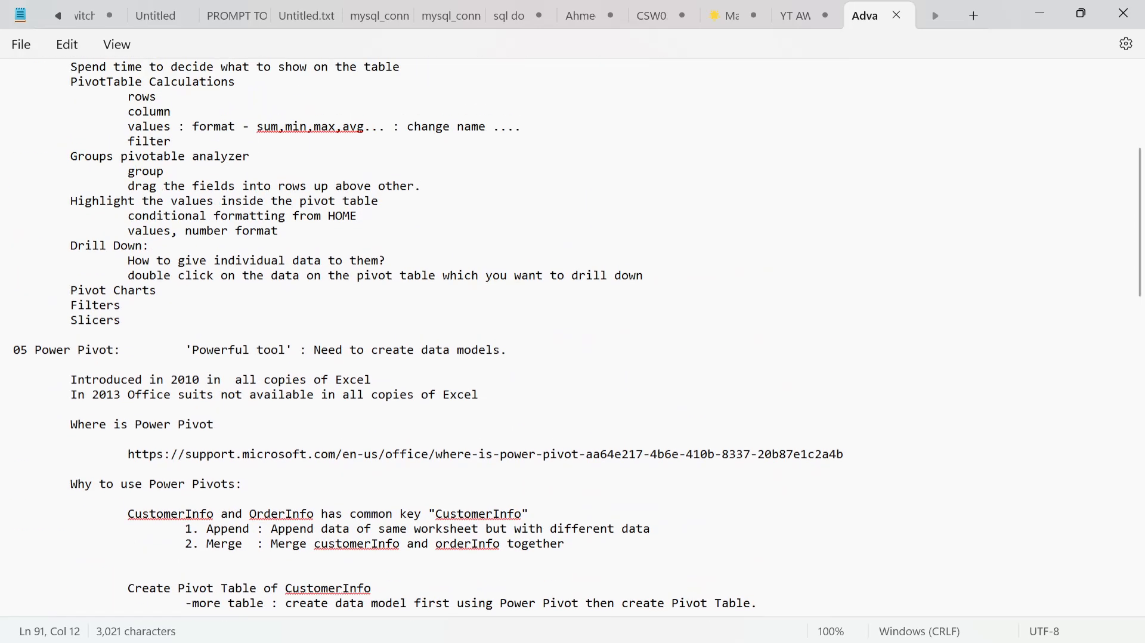
- Read through the Power Pivot section of the notes, and switch to the Excel workbook Excel102Exercises.xlsx
scroll(578, 335, "down", 5)
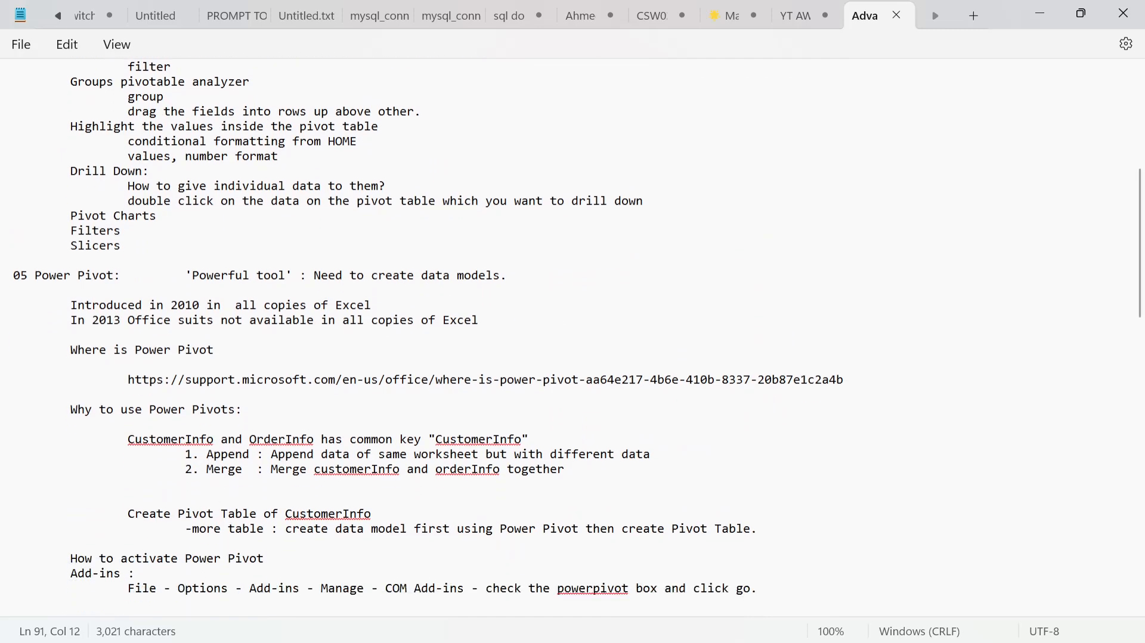
scroll(577, 335, "down", 2)
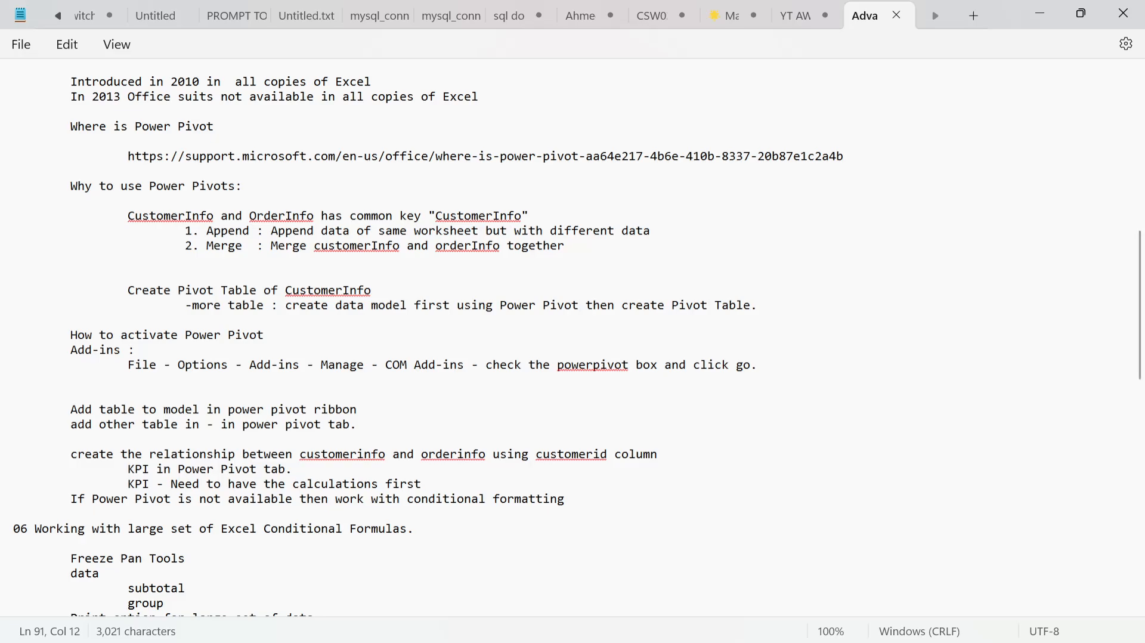
key("alt+Tab")
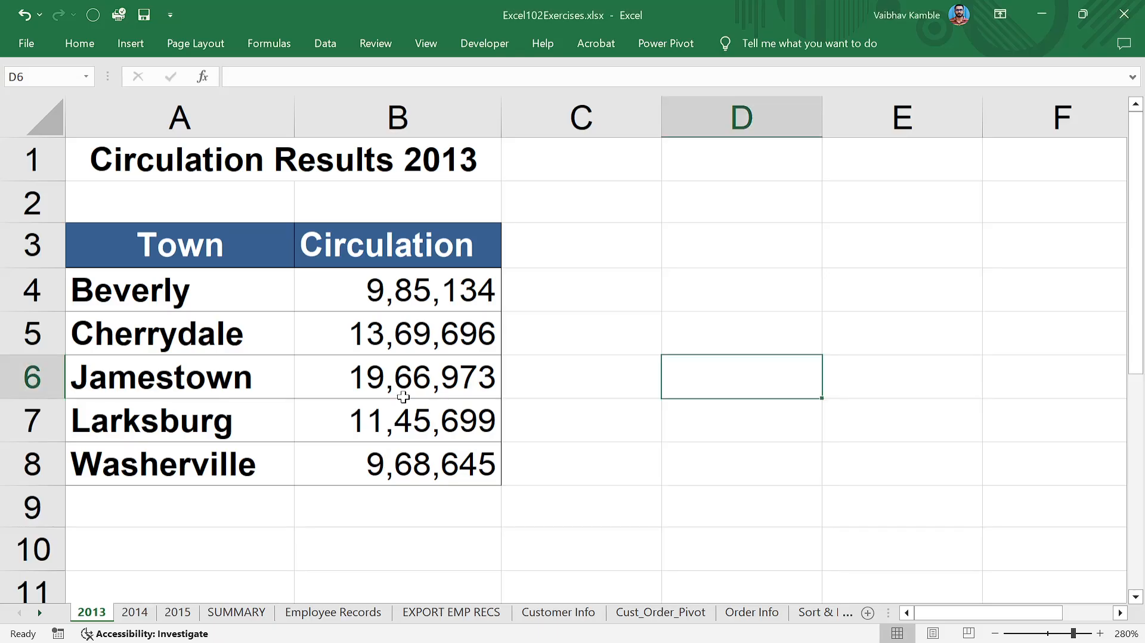
- Locate the Consolidate command among the data tools and read its description
left_click(403, 395)
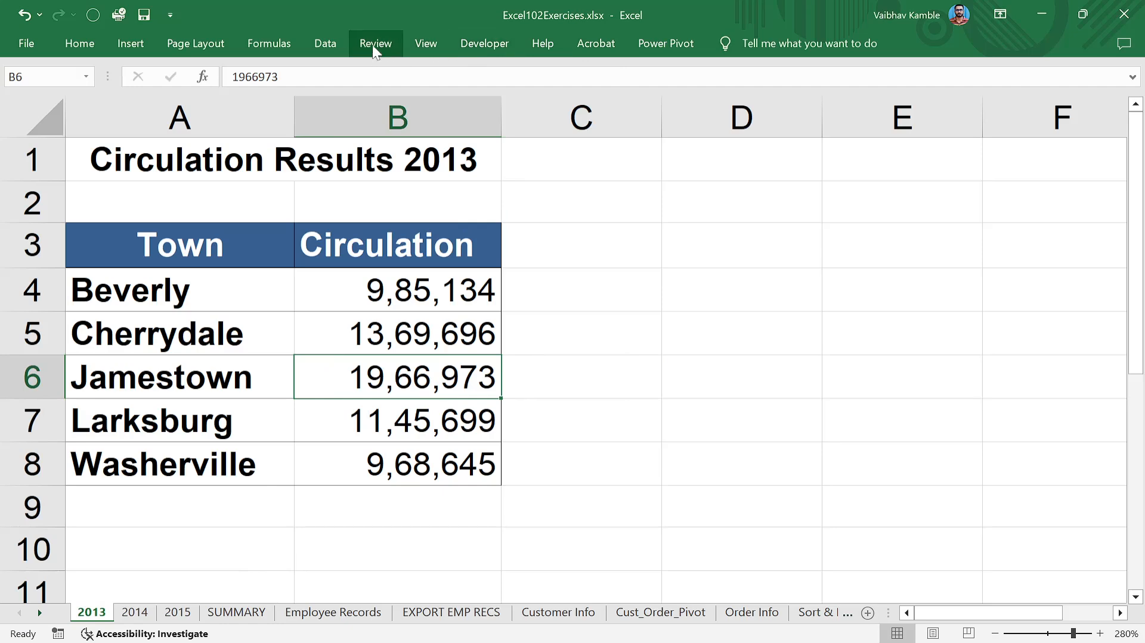
left_click(418, 42)
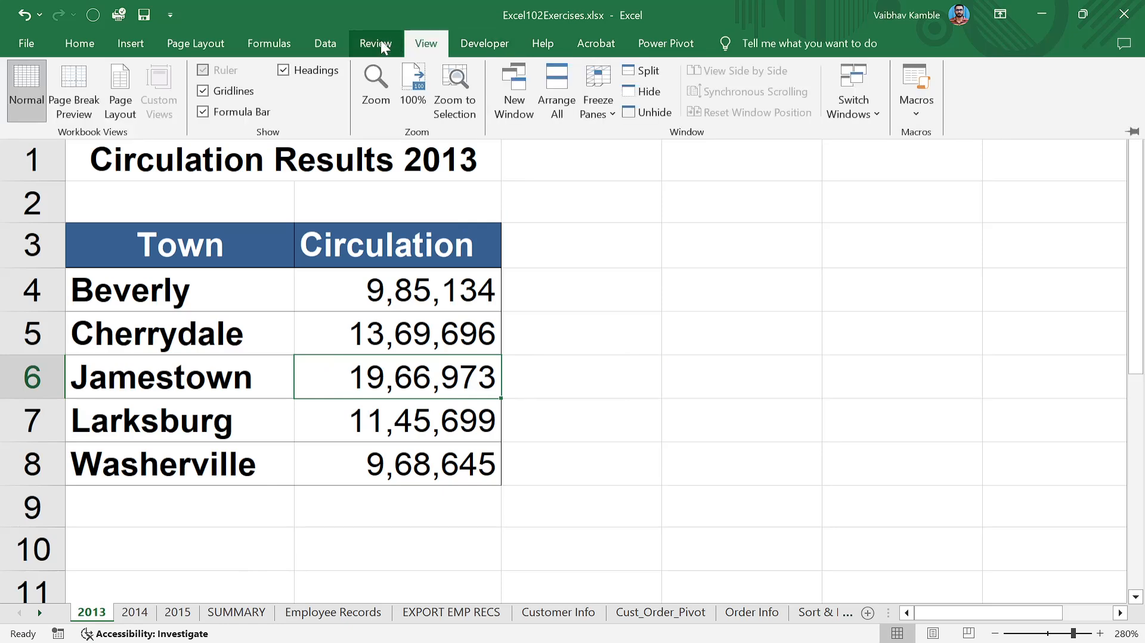
left_click(382, 45)
left_click(322, 43)
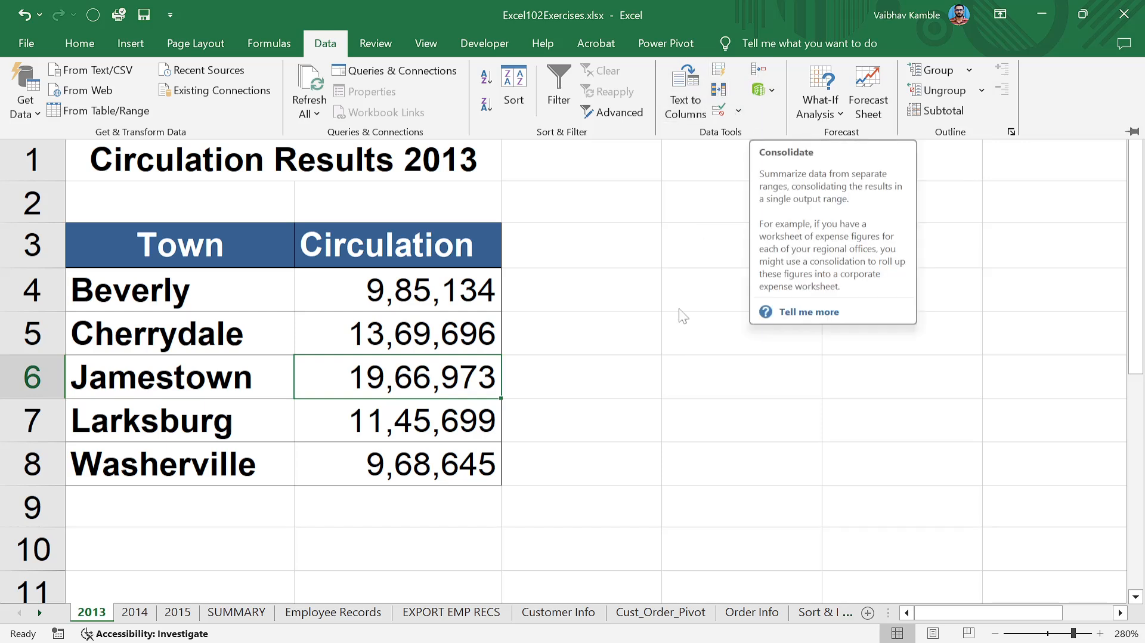
left_click(544, 363)
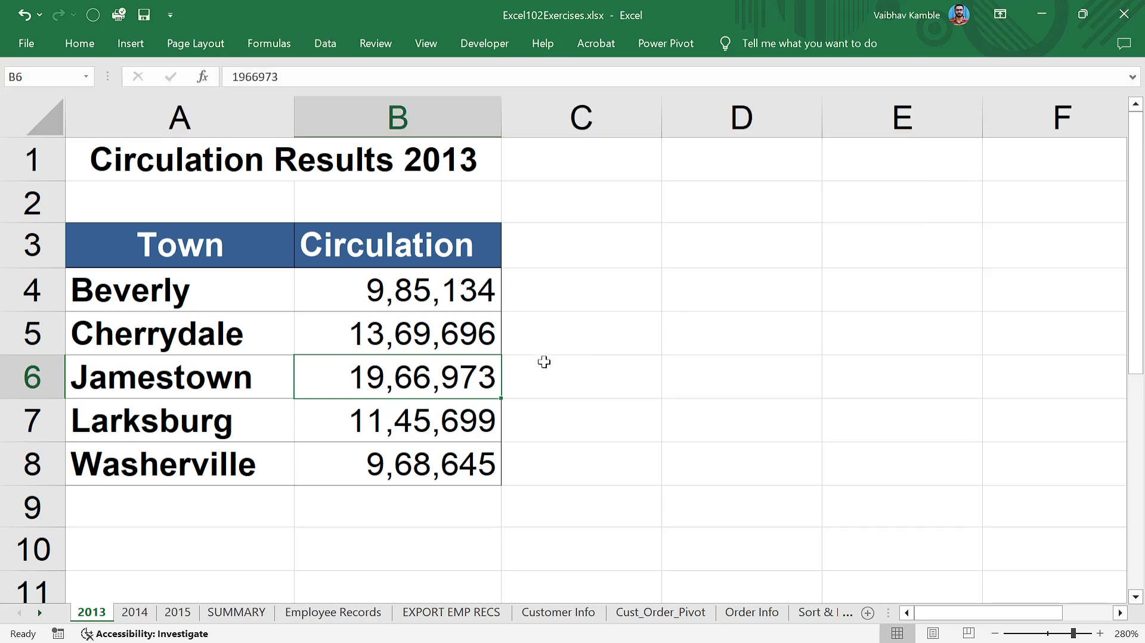
- Examine and compare the town circulation tables on the 2013, 2014 and 2015 sheets
left_click(135, 614)
left_click(177, 612)
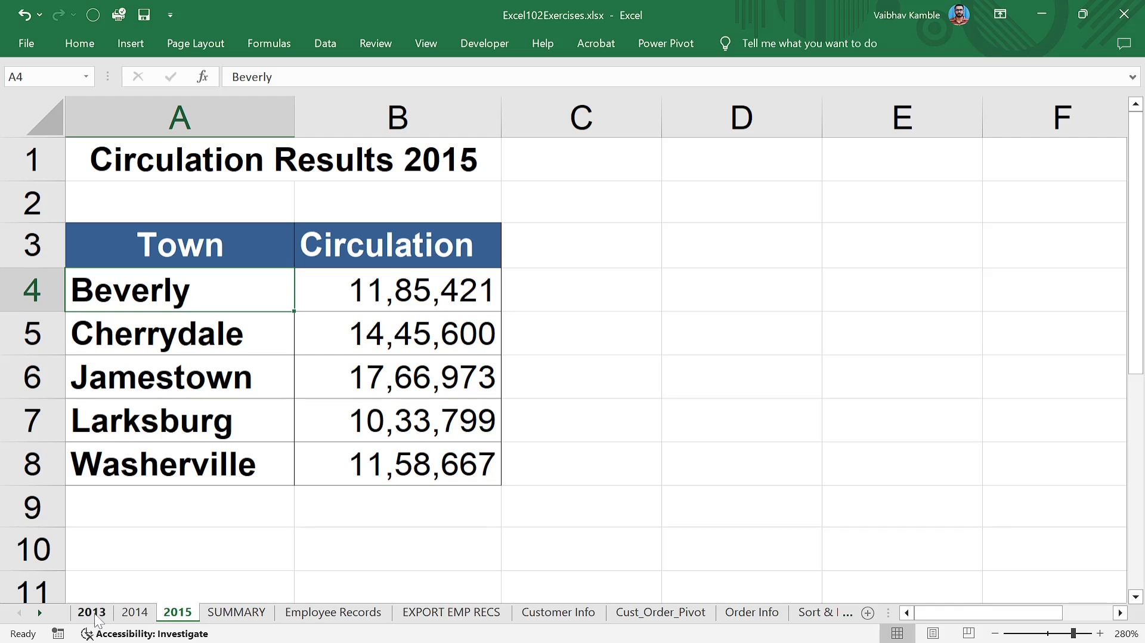
left_click(93, 613)
left_click(135, 612)
left_click(177, 613)
left_click(92, 612)
left_click(135, 613)
left_click(177, 614)
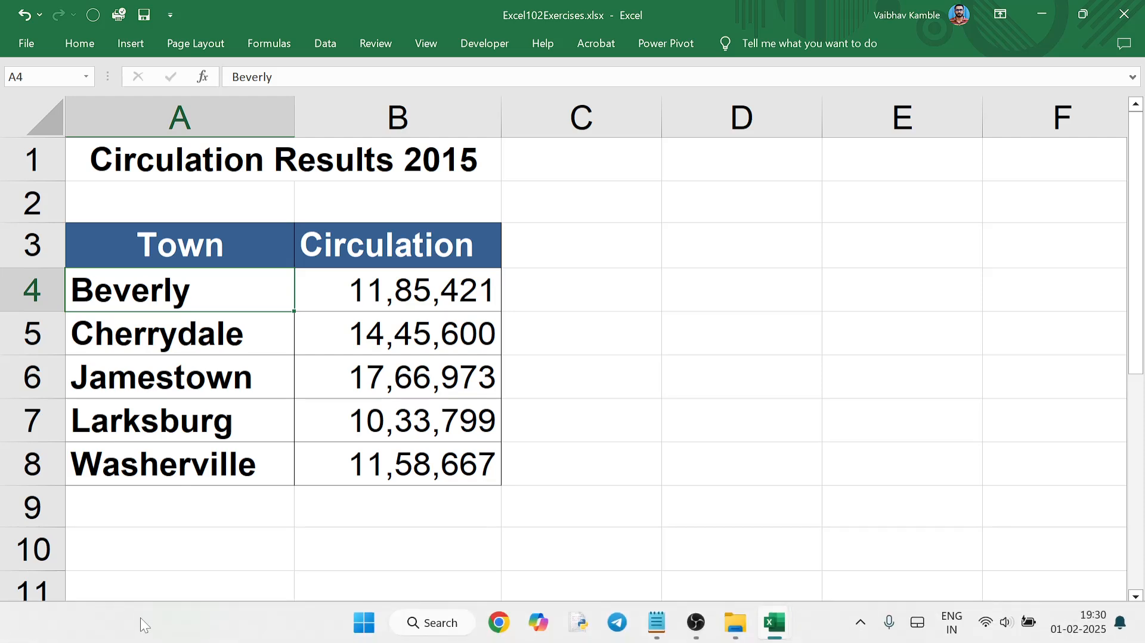
left_click(92, 612)
left_click_drag(179, 244, 363, 468)
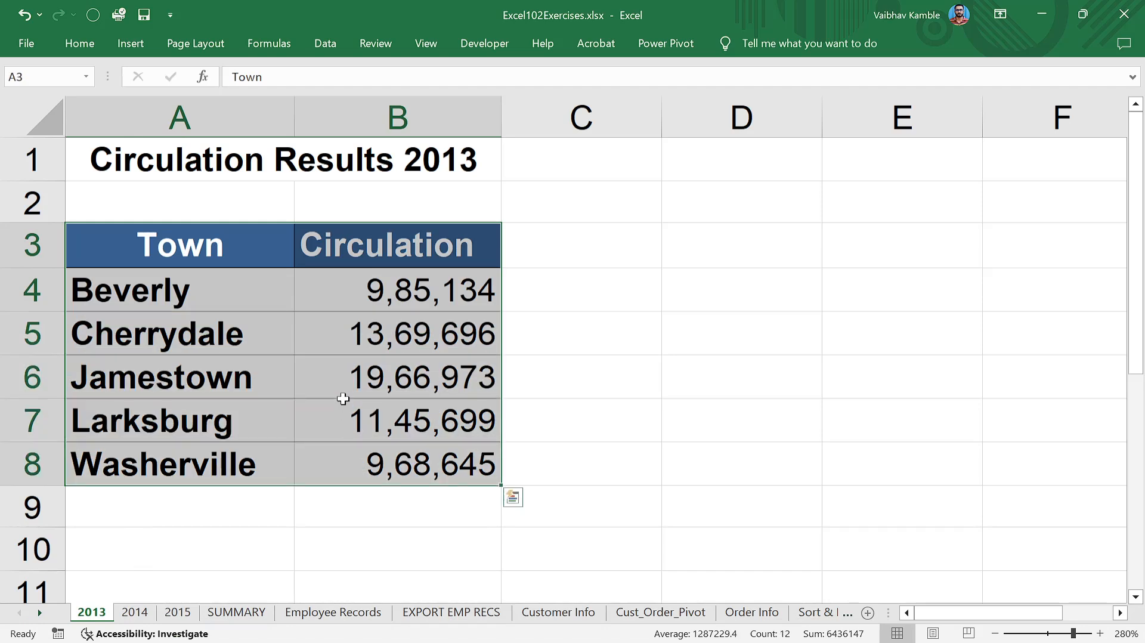
left_click(135, 612)
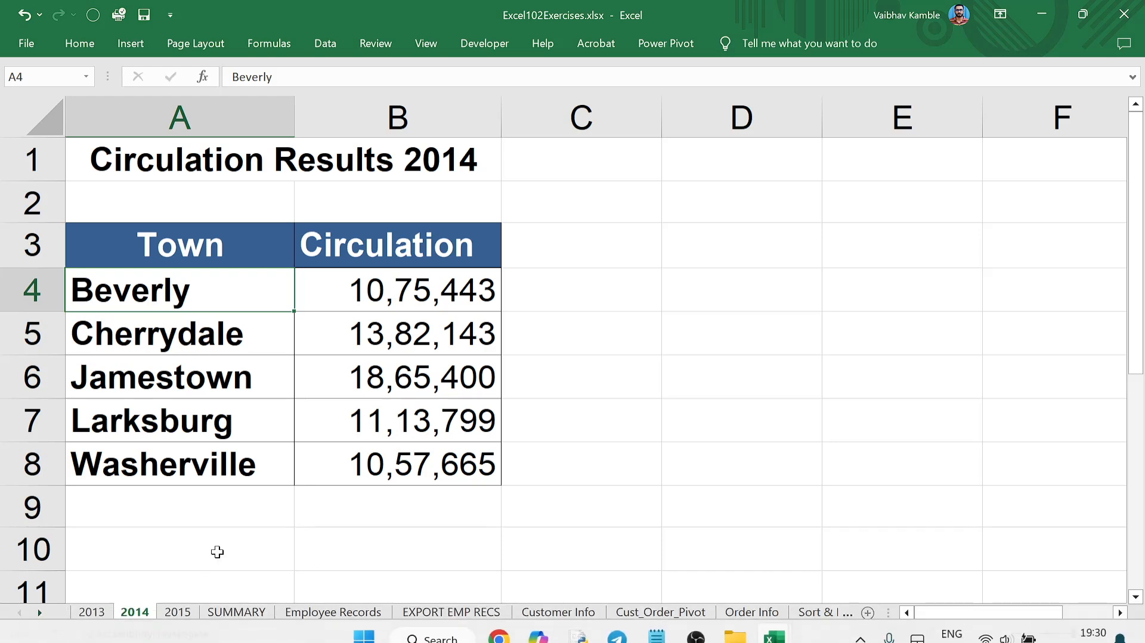
left_click(187, 613)
- In cell B4 of the SUMMARY sheet, enter a formula adding cell B4 from the 2013, 2014 and 2015 sheets
left_click(231, 613)
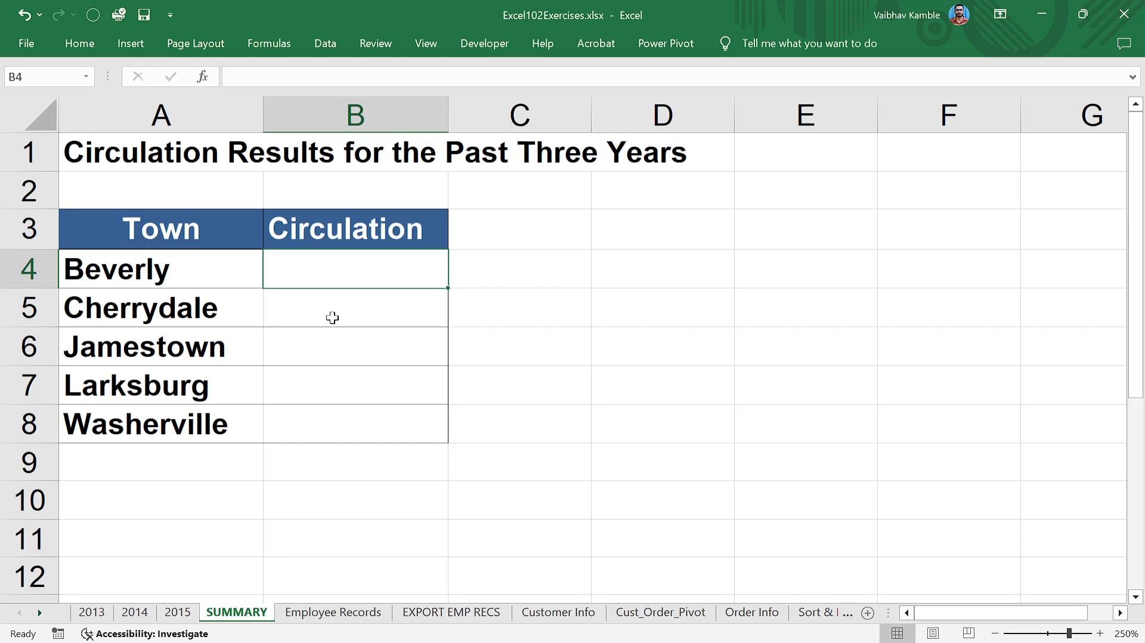
type("=")
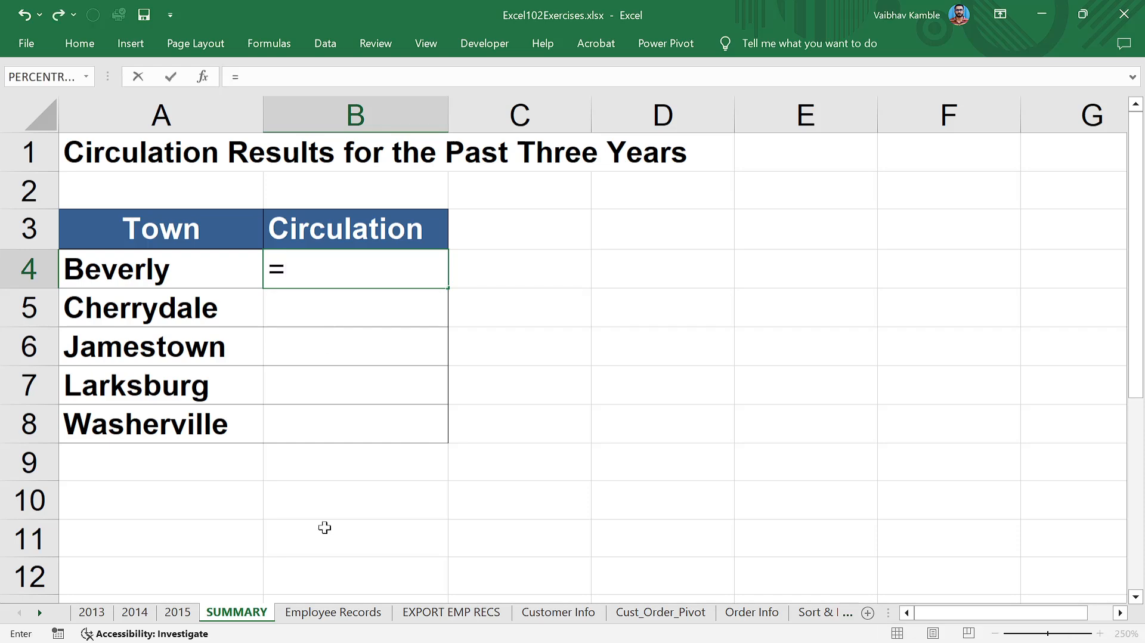
left_click(103, 612)
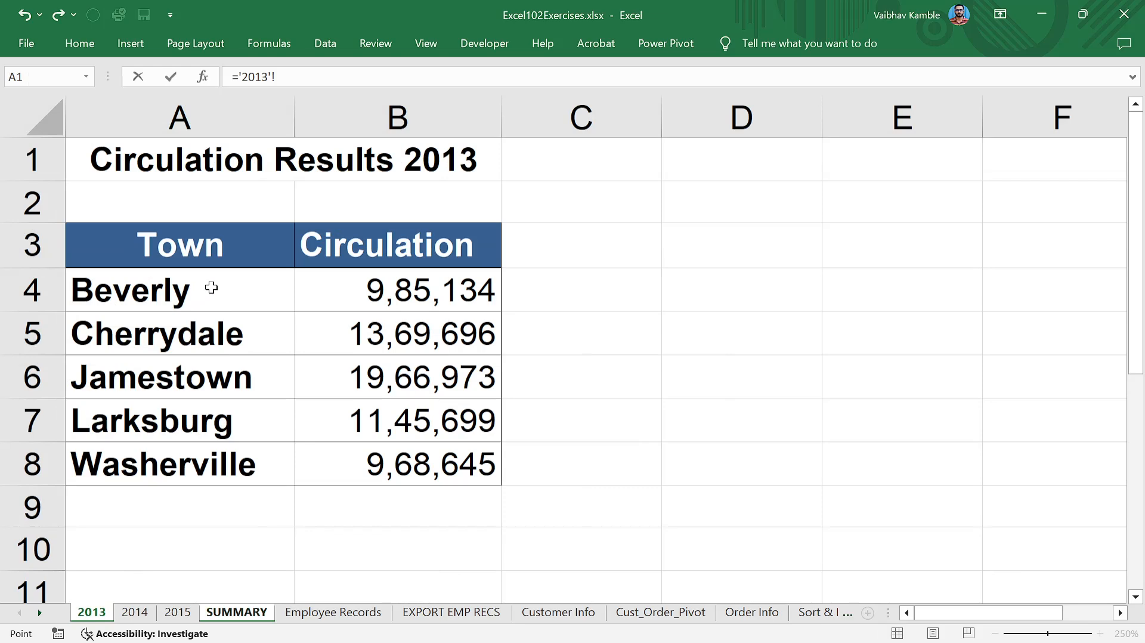
left_click(389, 290)
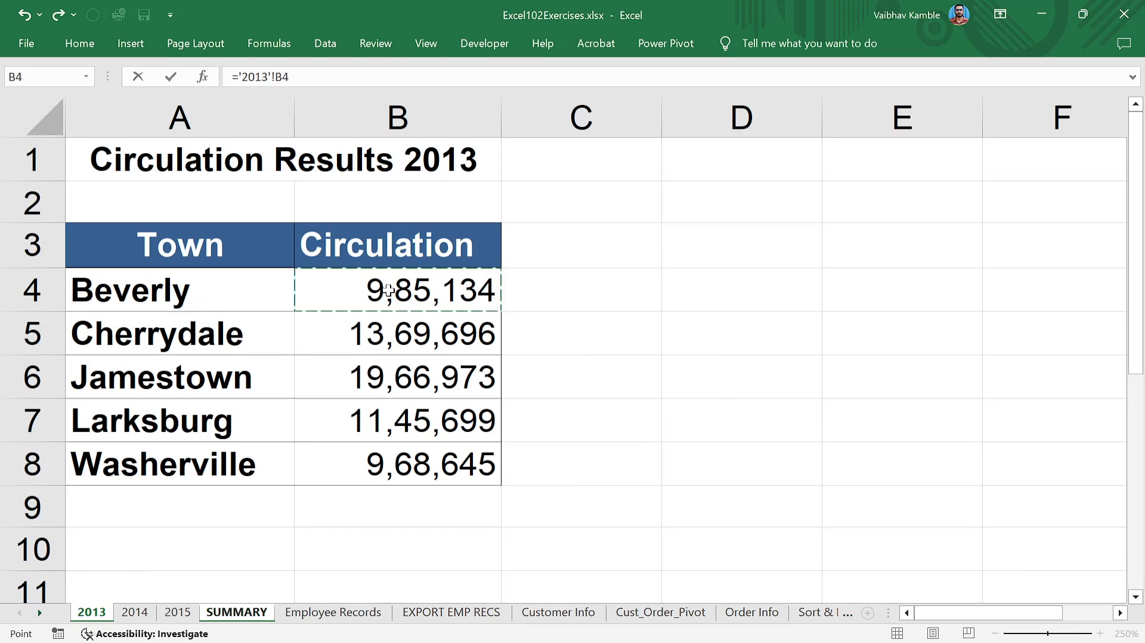
left_click(337, 79)
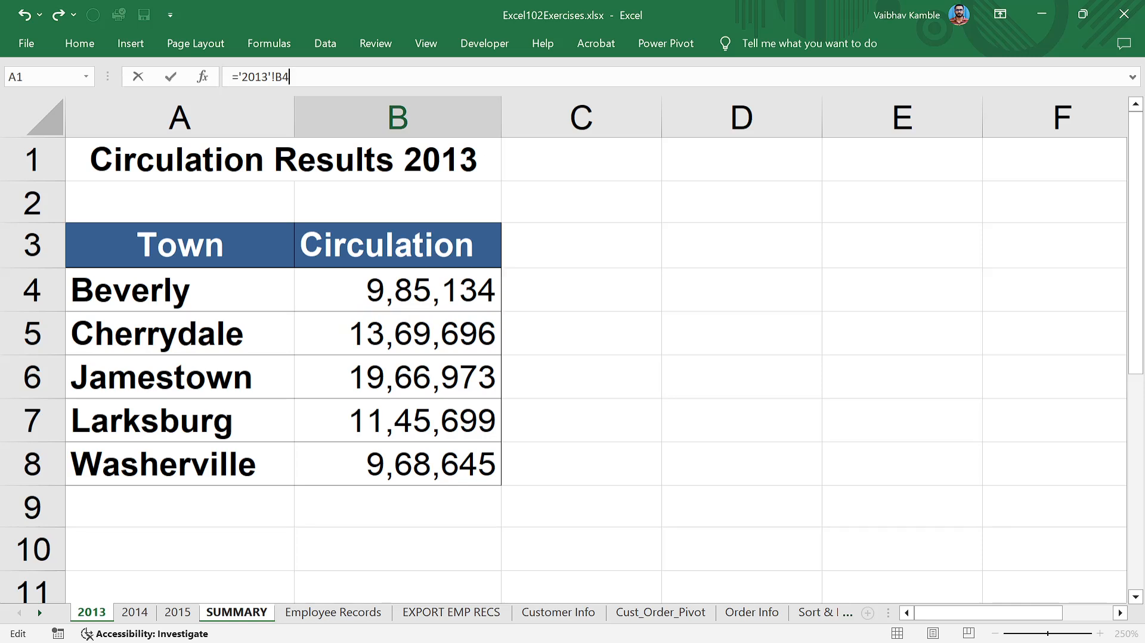
type("+")
left_click(135, 612)
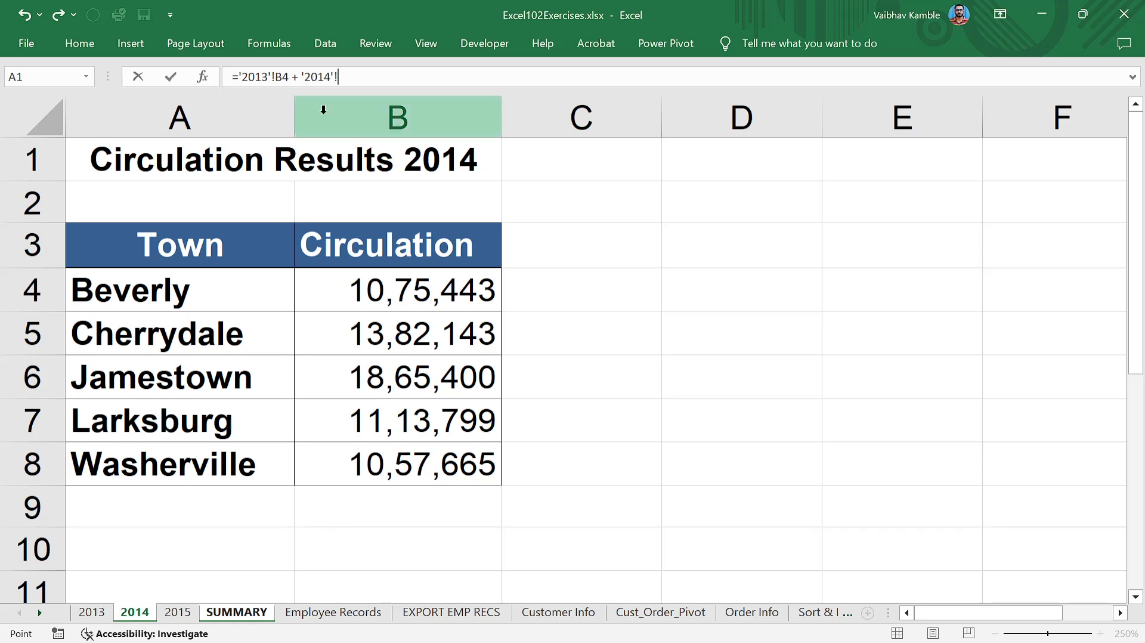
left_click(396, 292)
type("+")
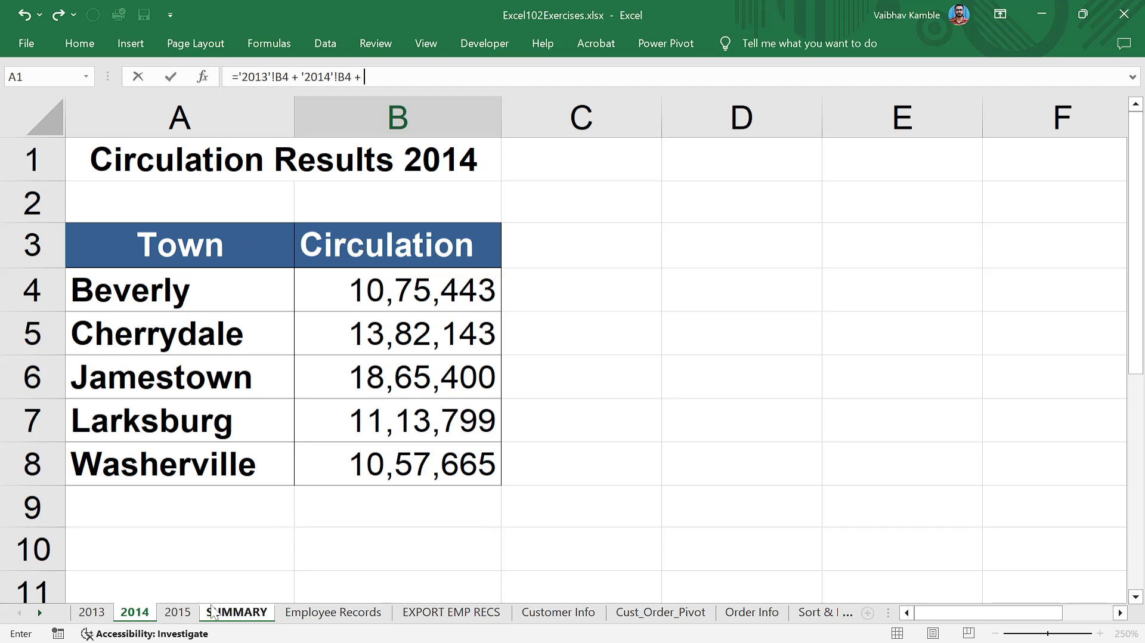
left_click(177, 612)
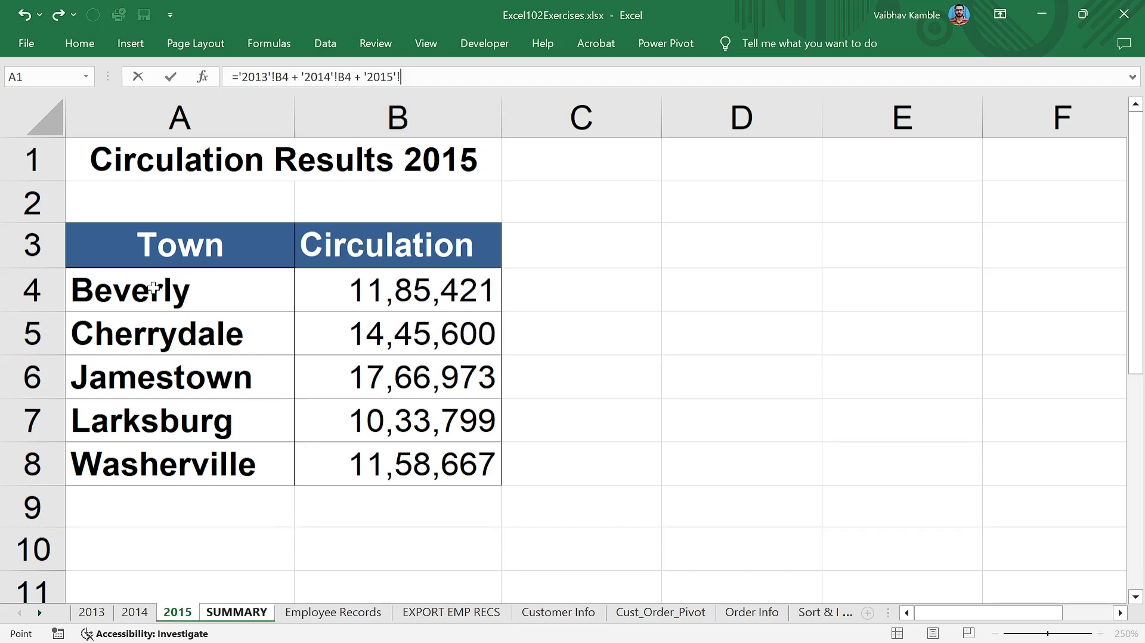
left_click(407, 288)
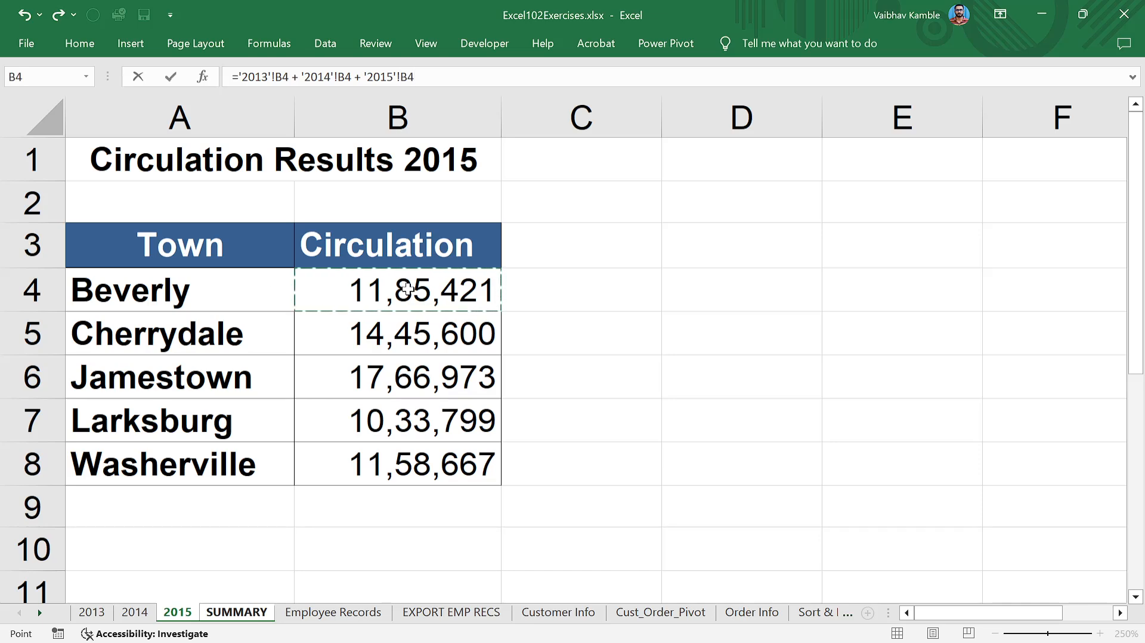
key("Return")
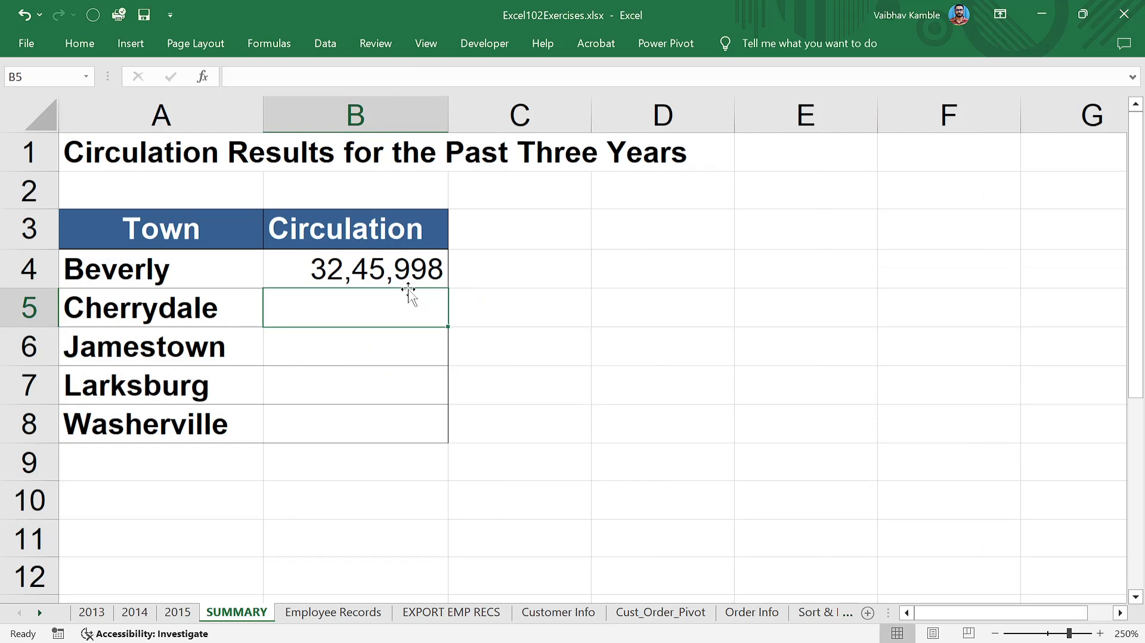
- Fill the Beverly circulation formula from B4 down through B8 and check the copied formulas for the other towns
left_click(410, 267)
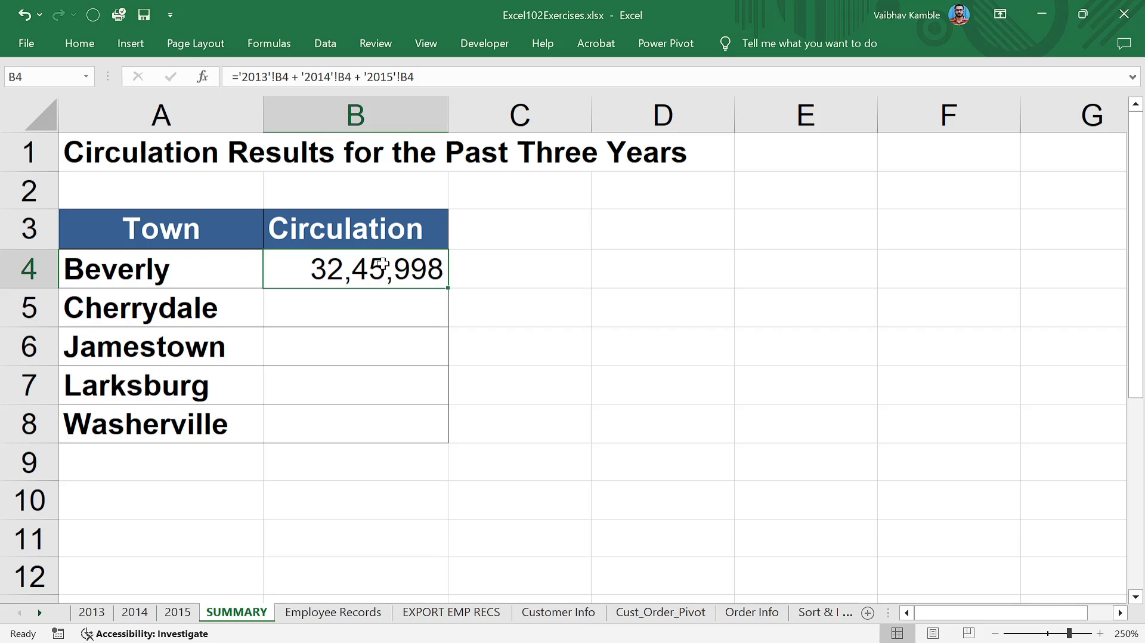
double_click(447, 290)
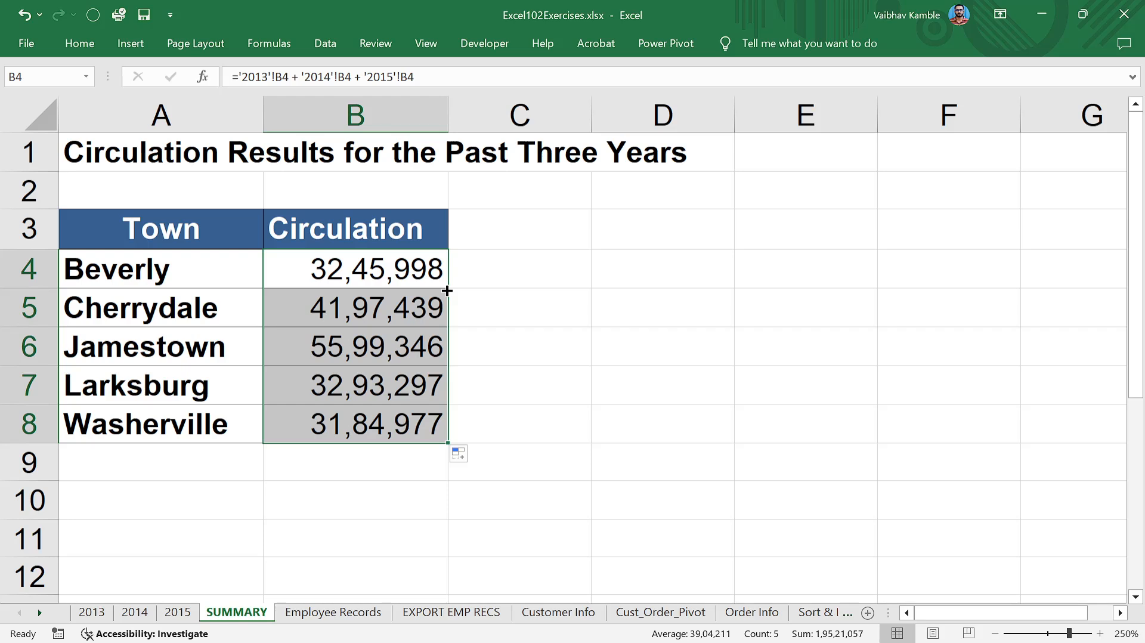
left_click(446, 291)
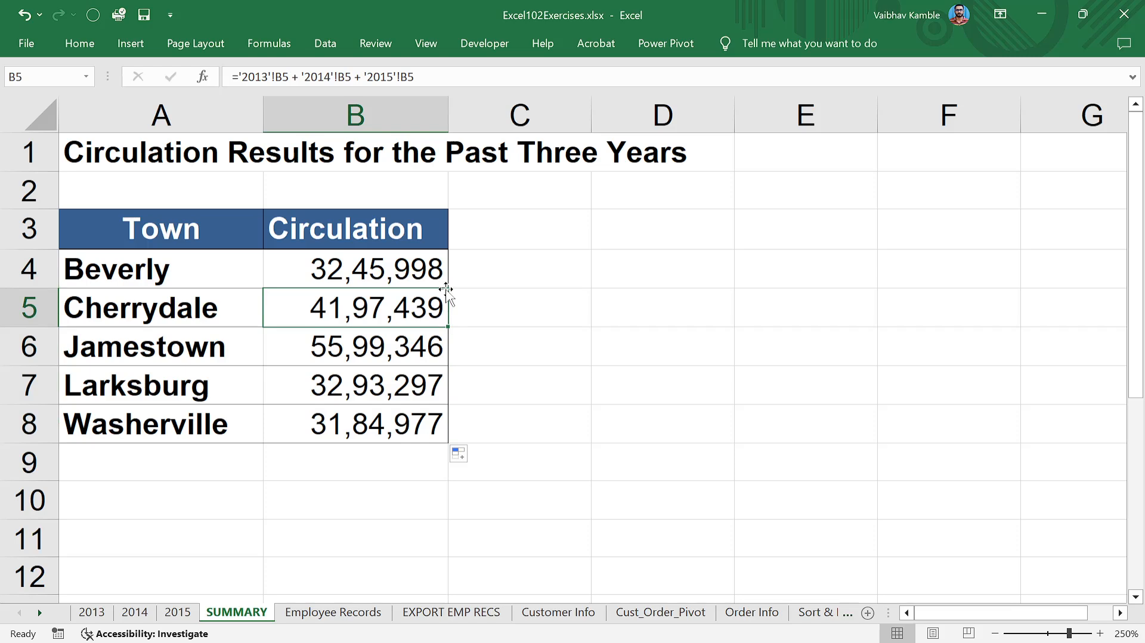
key("Down")
key("Down")
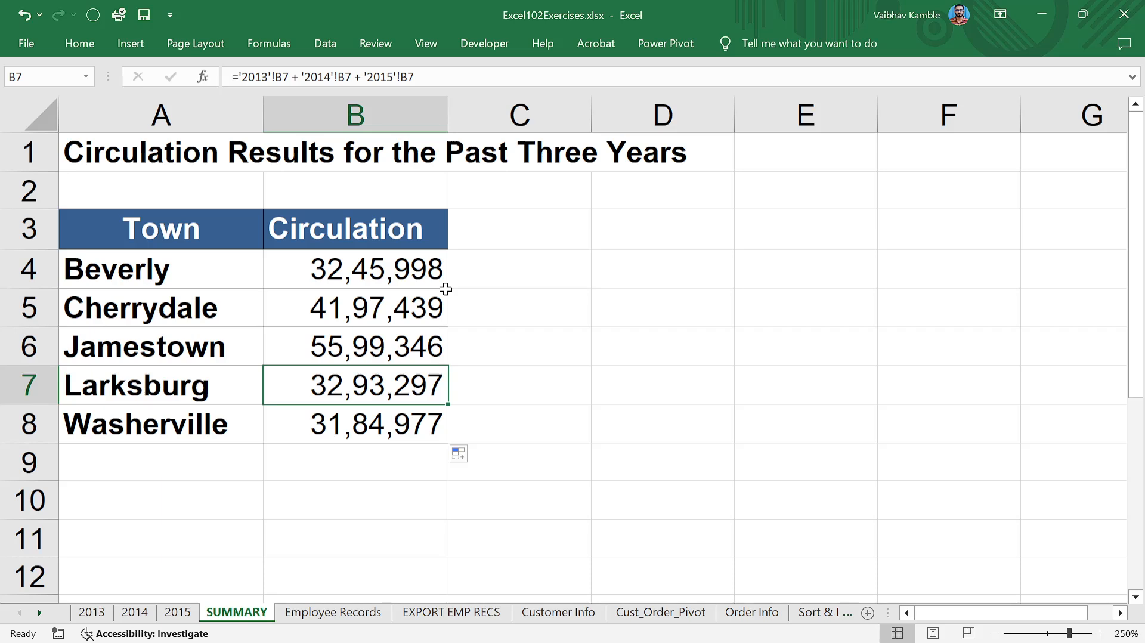
key("Down")
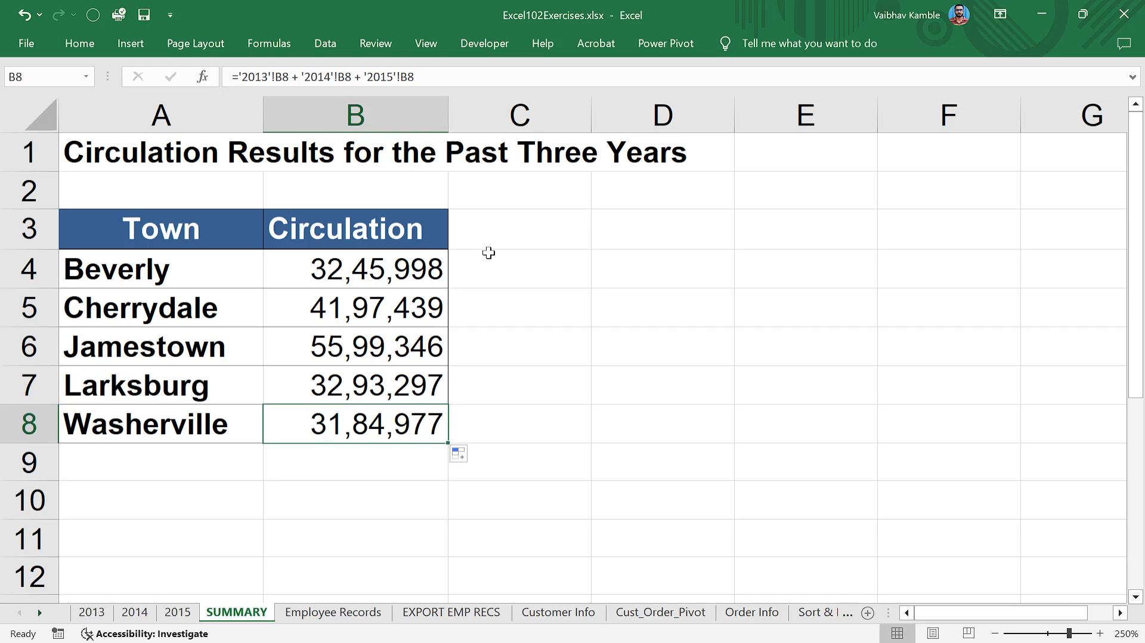
left_click(514, 242)
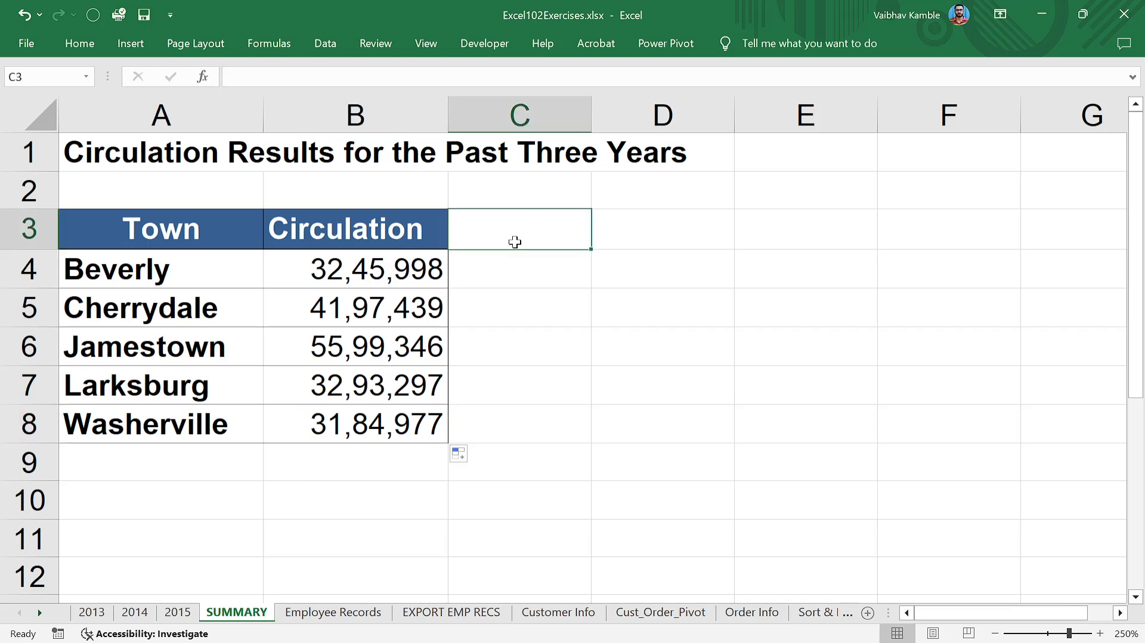
left_click(413, 277)
left_click_drag(447, 287, 448, 445)
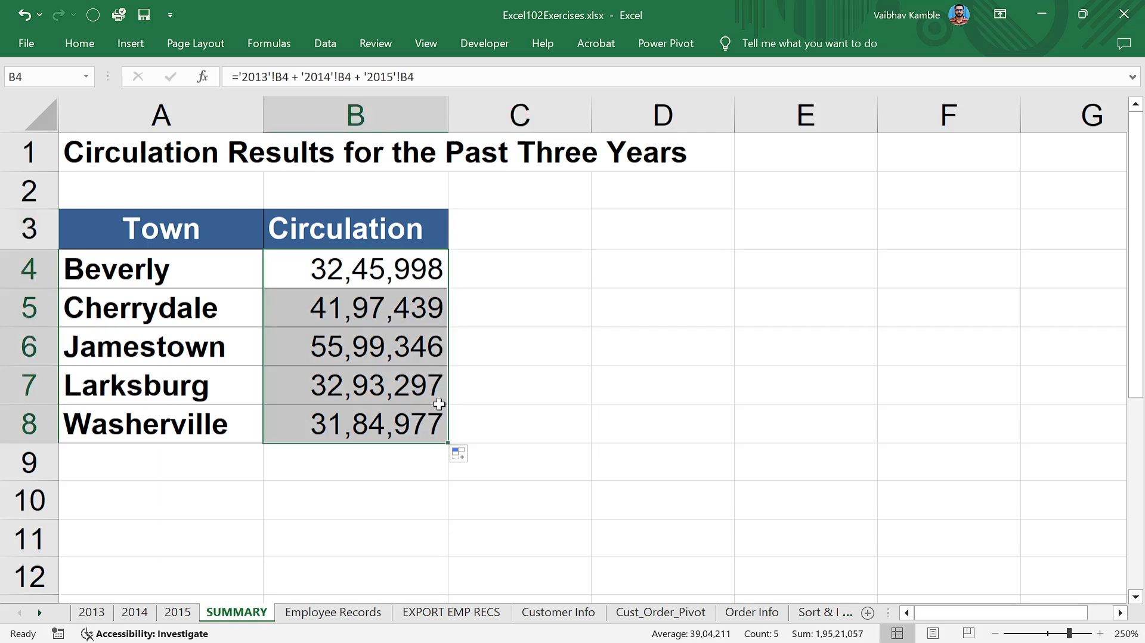
left_click(480, 265)
- Enter the heading Consolidate in cell C3, beside the Circulation header of the summary table
left_click(498, 235)
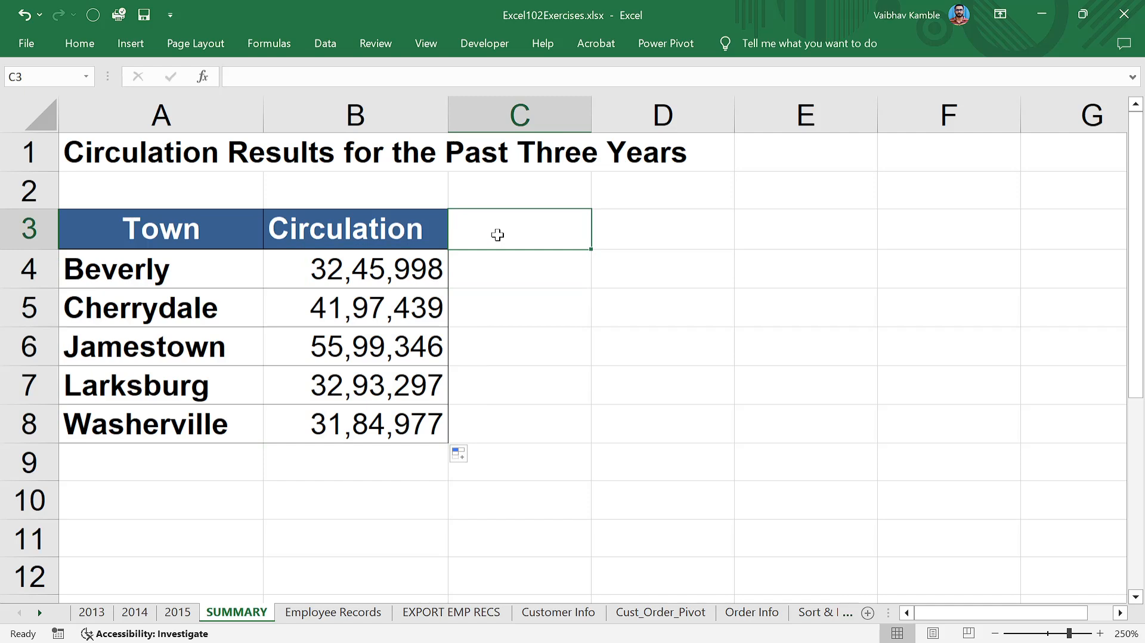
type("Consoli")
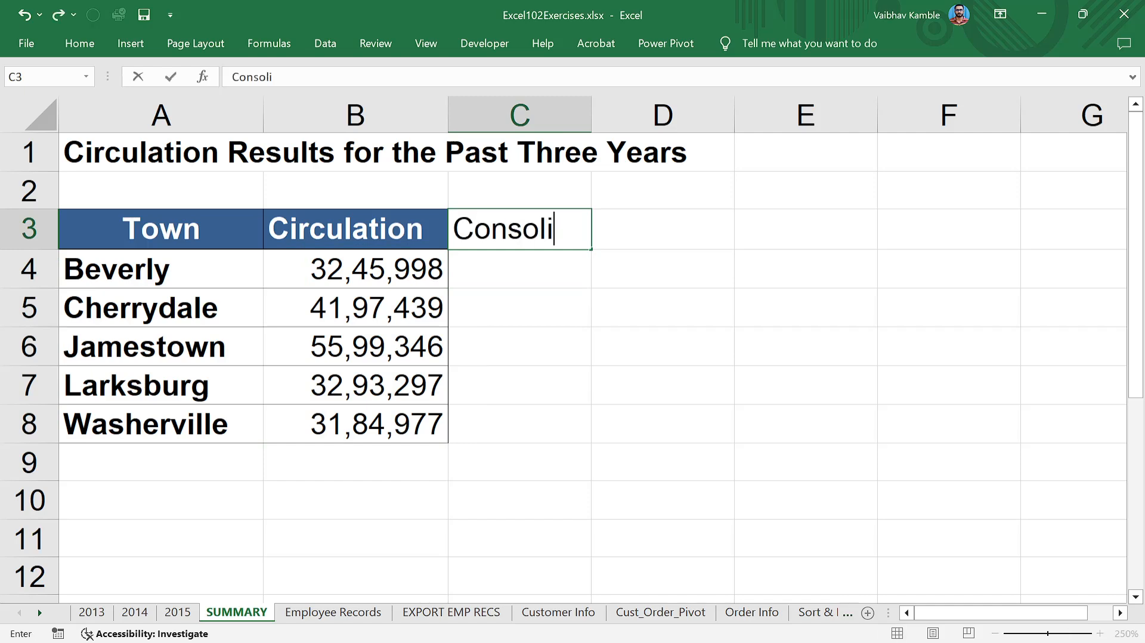
type("date")
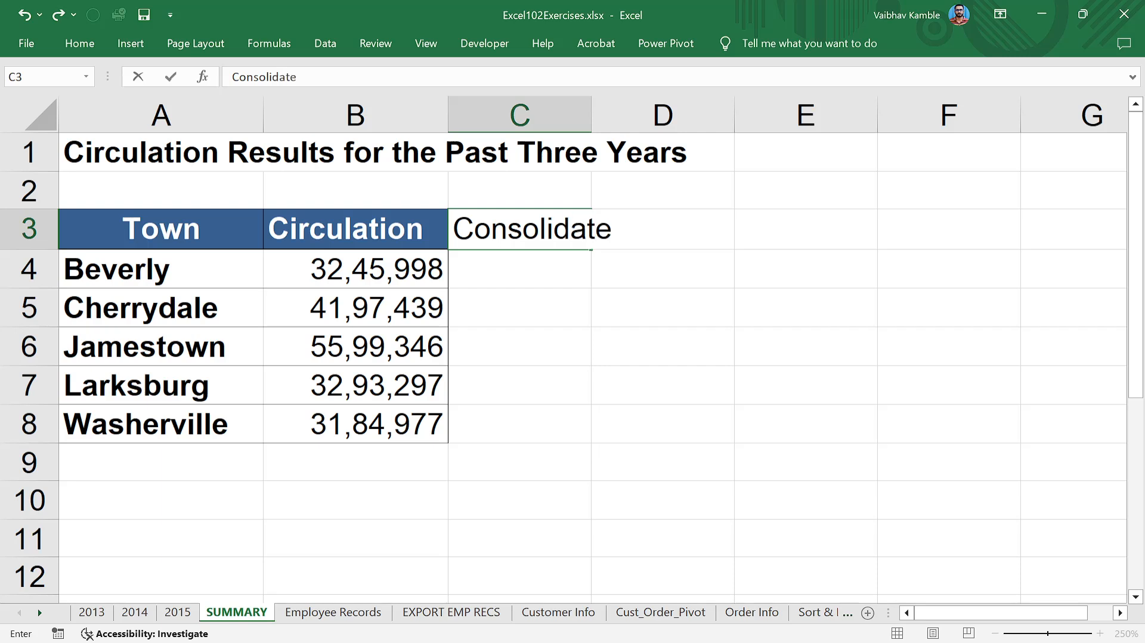
key("Return")
key("Up")
key("Right")
key("Left")
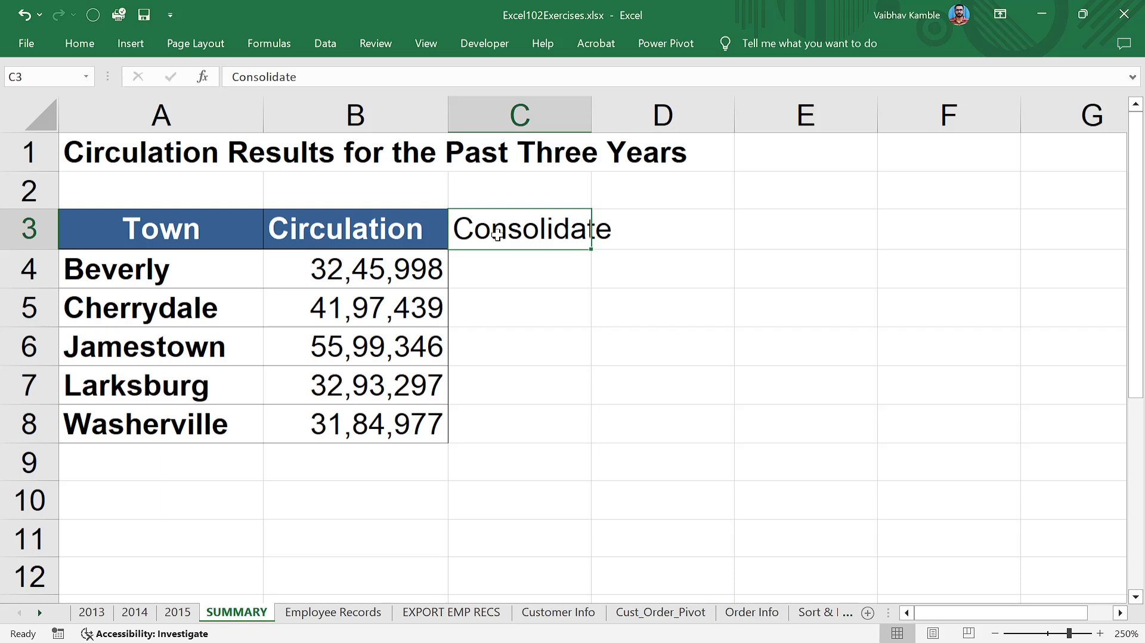
left_click(815, 271)
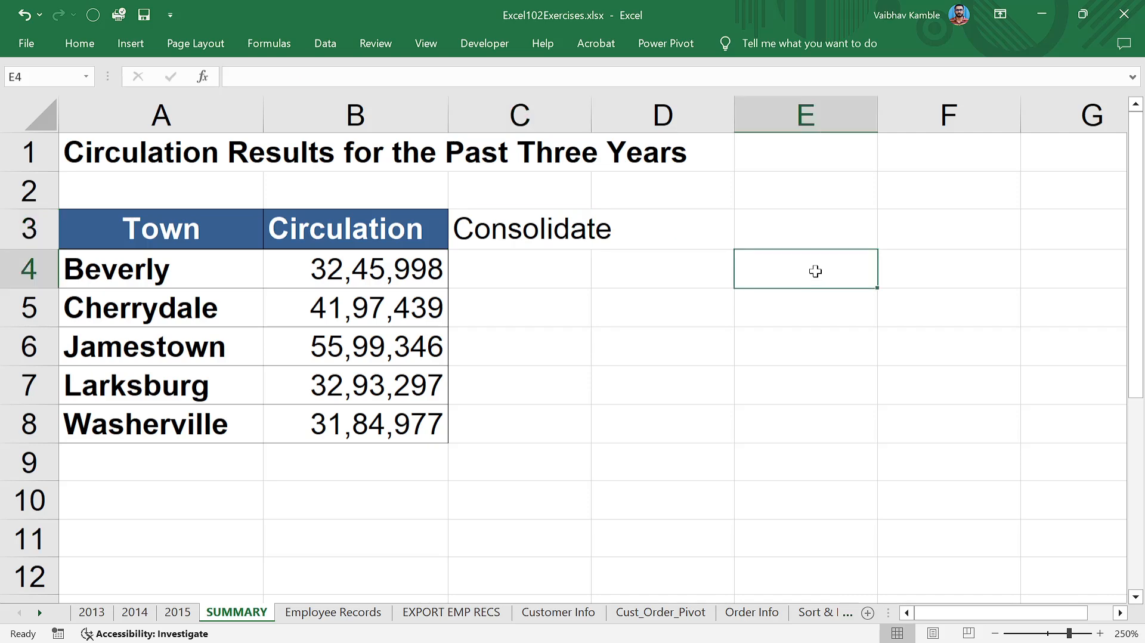
left_click(414, 274)
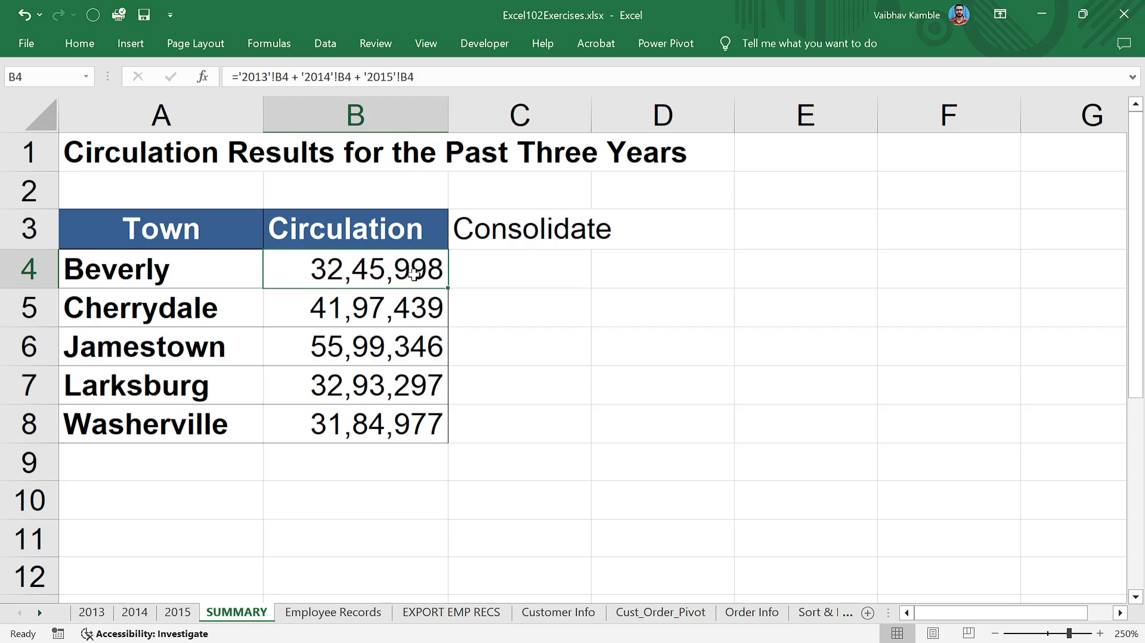
left_click(161, 273)
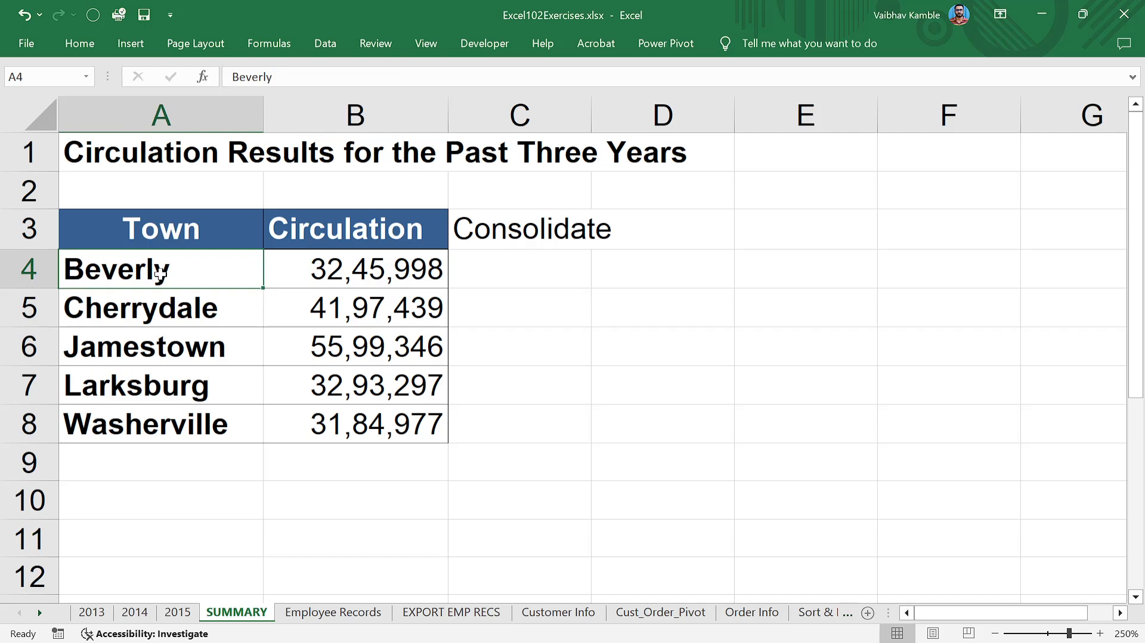
- Enter a formula in cell E4 of the SUMMARY sheet that references cell A4 on the 2013 sheet
left_click(802, 275)
type("=")
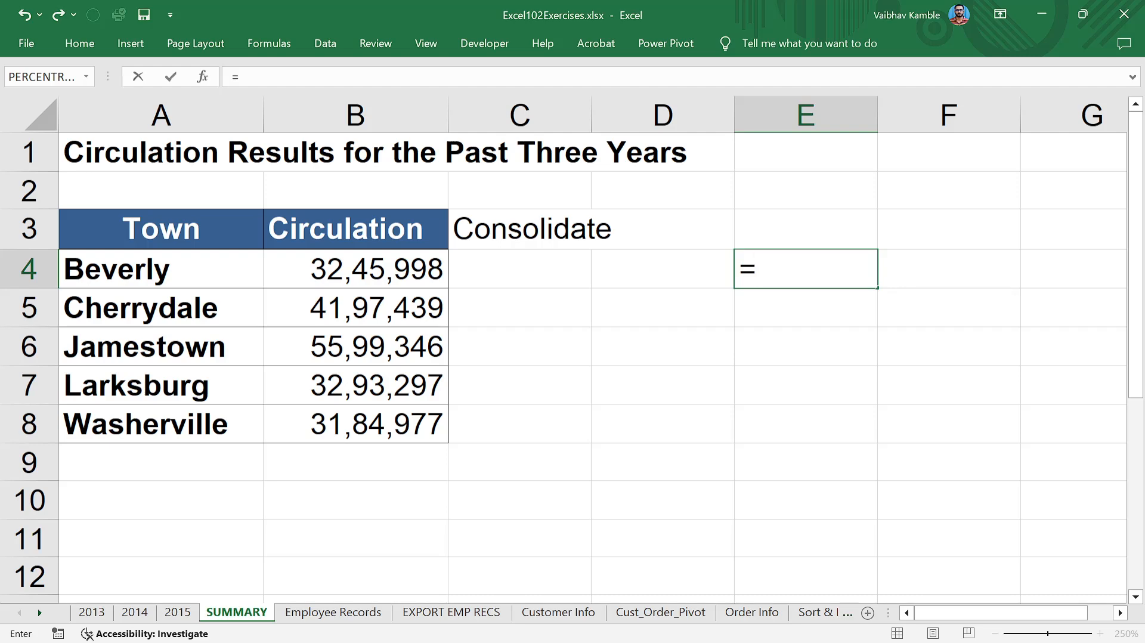
left_click(94, 612)
left_click(146, 296)
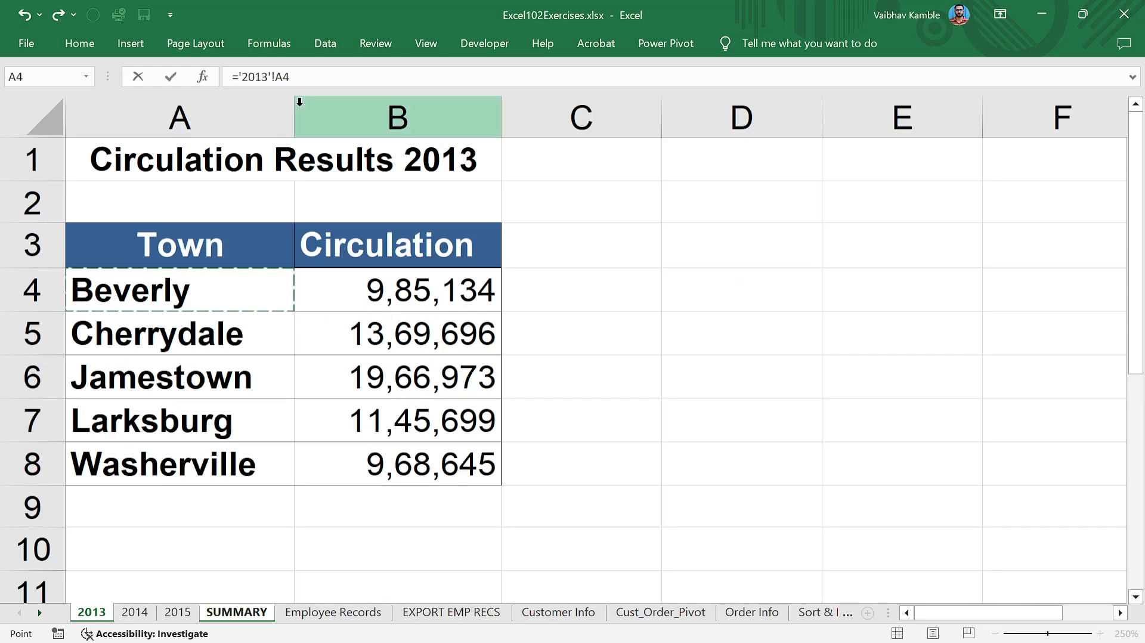
key("Return")
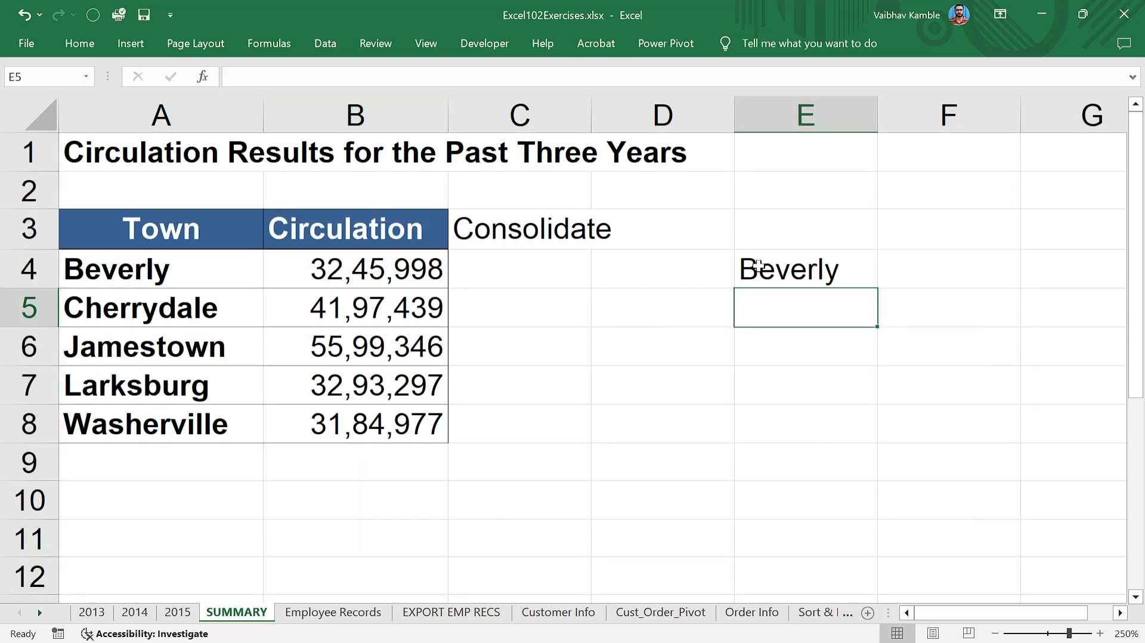
- Wrap the 2013 sheet reference in E4 in a LEFT function that returns the first 2 characters, giving =LEFT('2013'!A4,2)
left_click(757, 264)
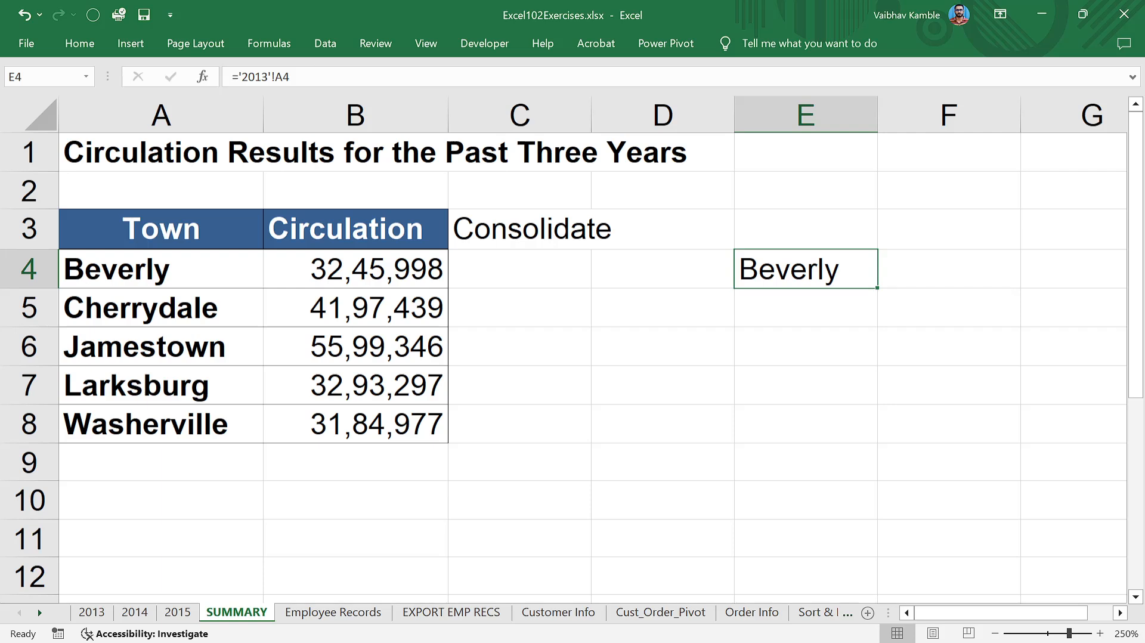
left_click(241, 76)
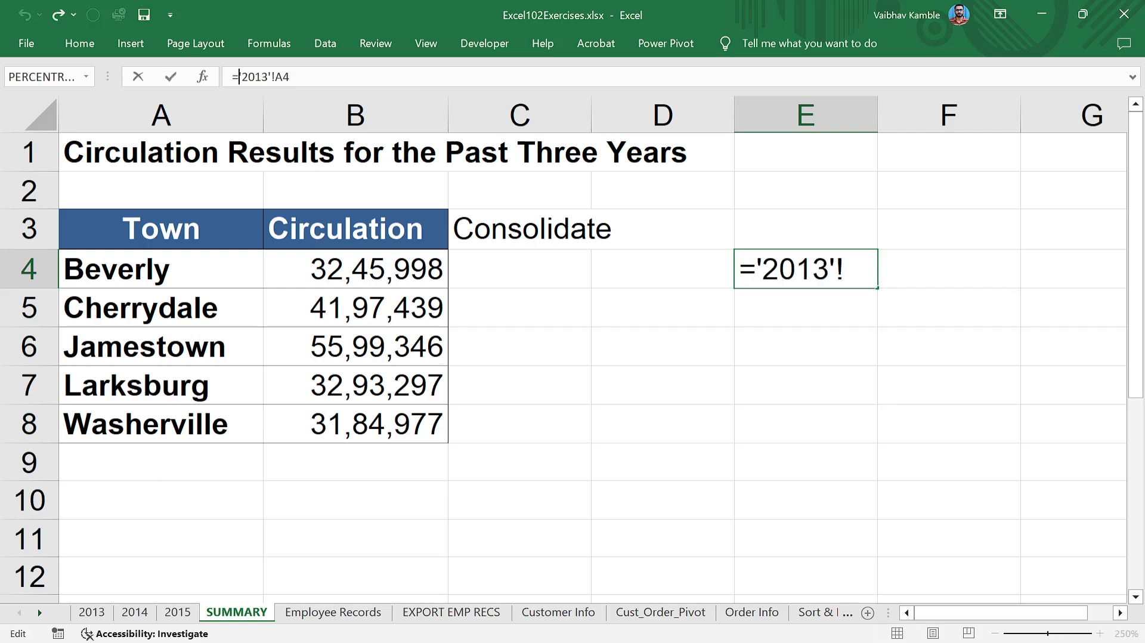
type("led")
key("BackSpace")
type("t")
key("BackSpace")
key("BackSpace")
key("BackSpace")
key("BackSpace")
key("BackSpace")
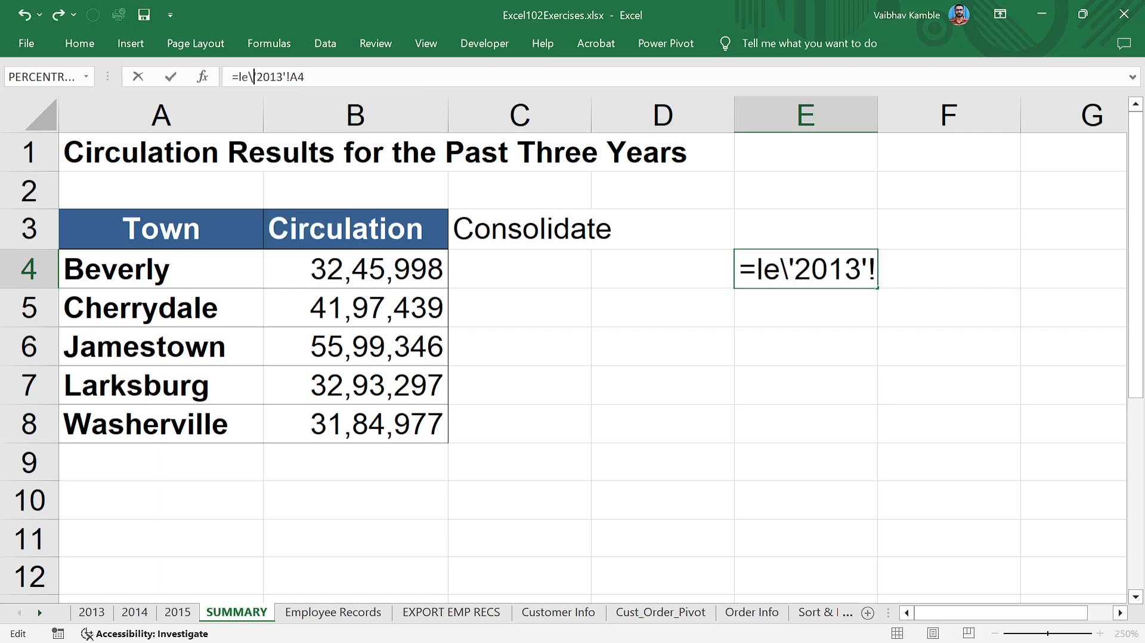
type("left")
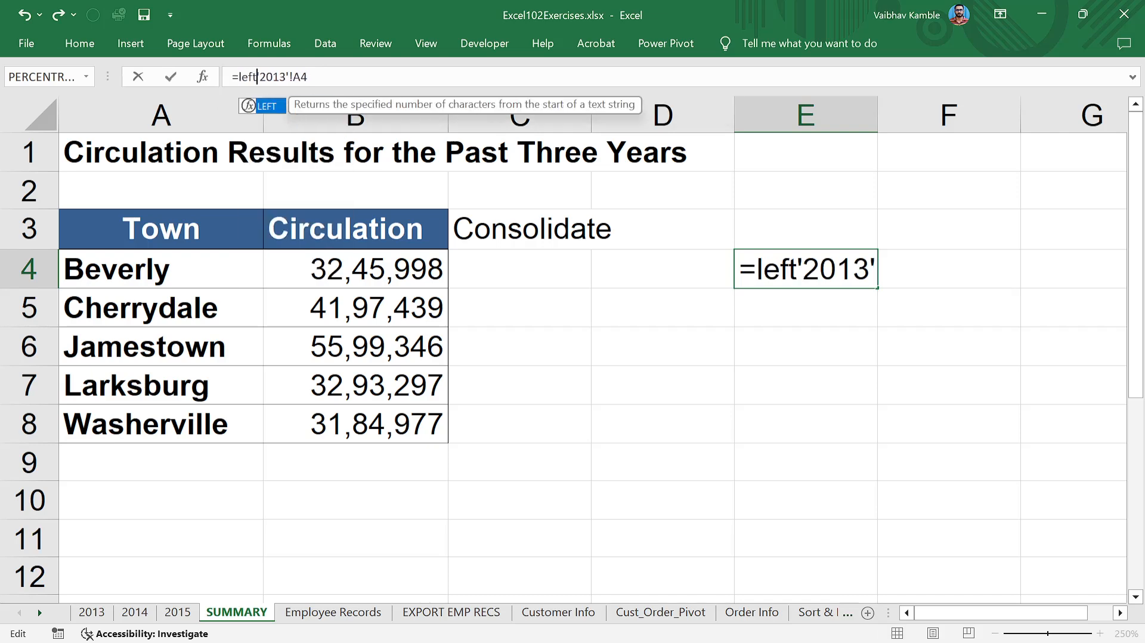
key("Tab")
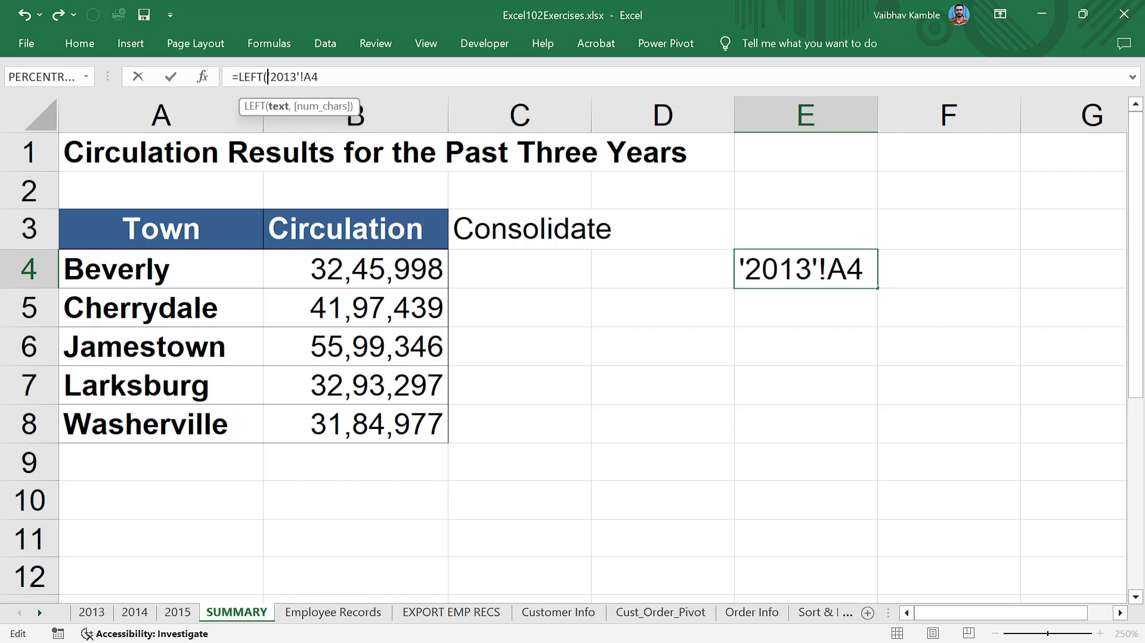
key("Right")
key("Right")
key("Right")
key("Right")
type(",2")
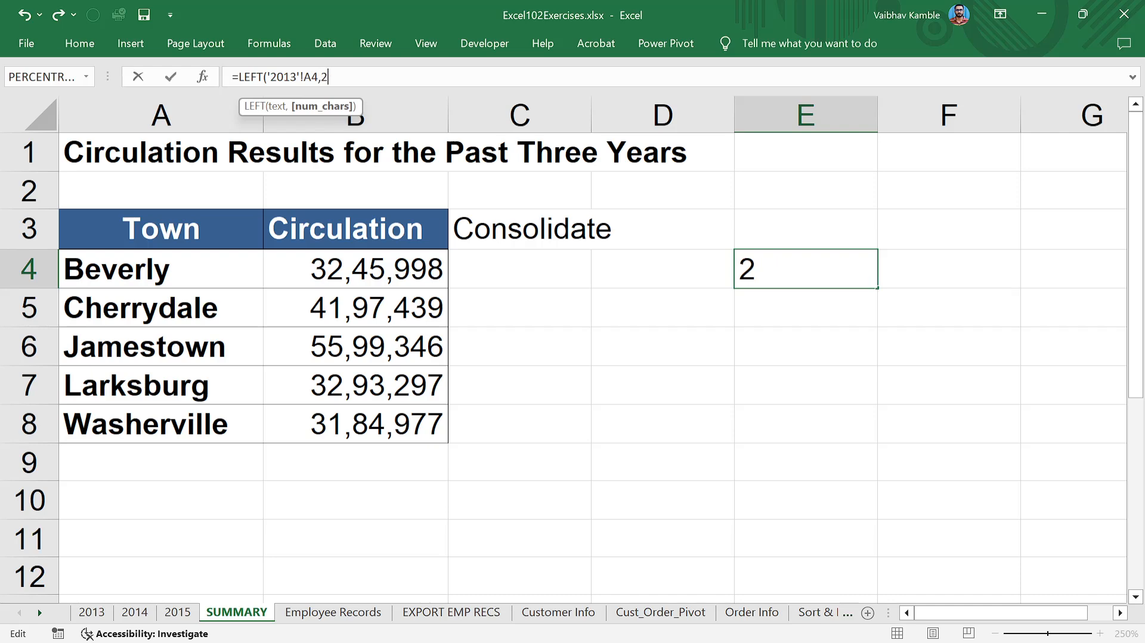
type(")")
key("Return")
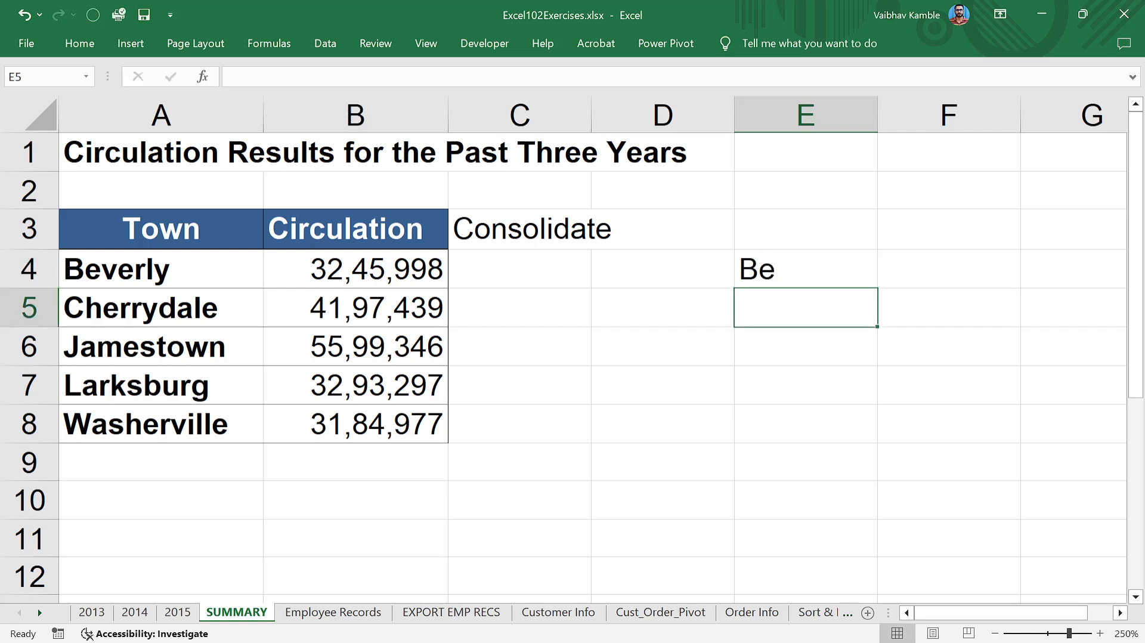
- Fill the LEFT formula from E4 down to E5, replace LEFT with RIGHT in E4, and compare both formulas
left_click(783, 268)
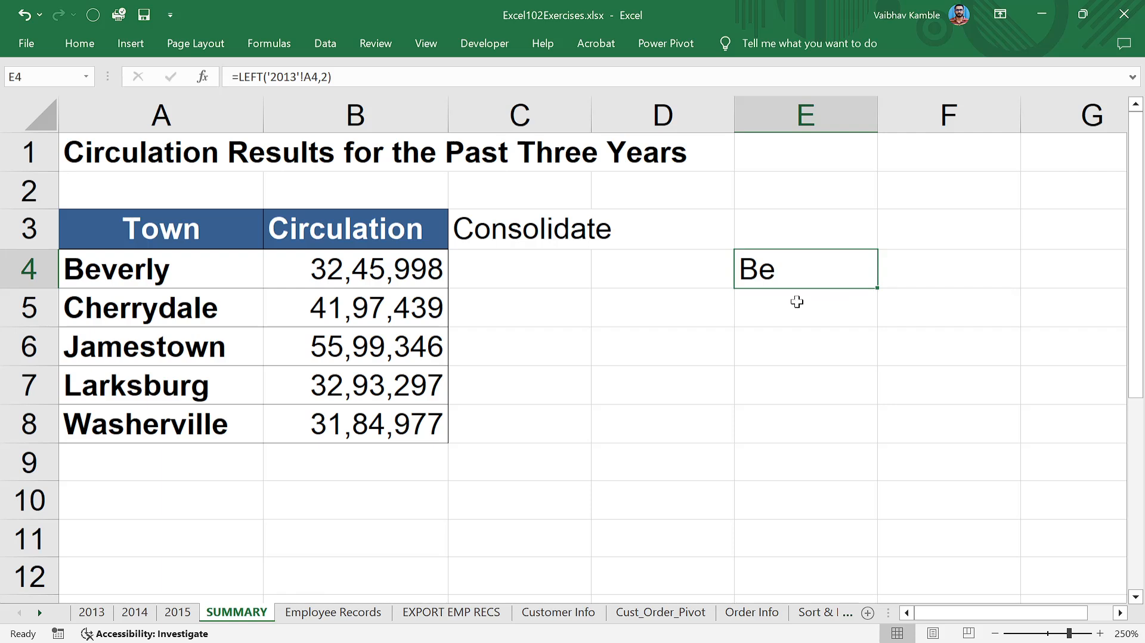
left_click_drag(880, 291, 876, 319)
left_click(257, 77)
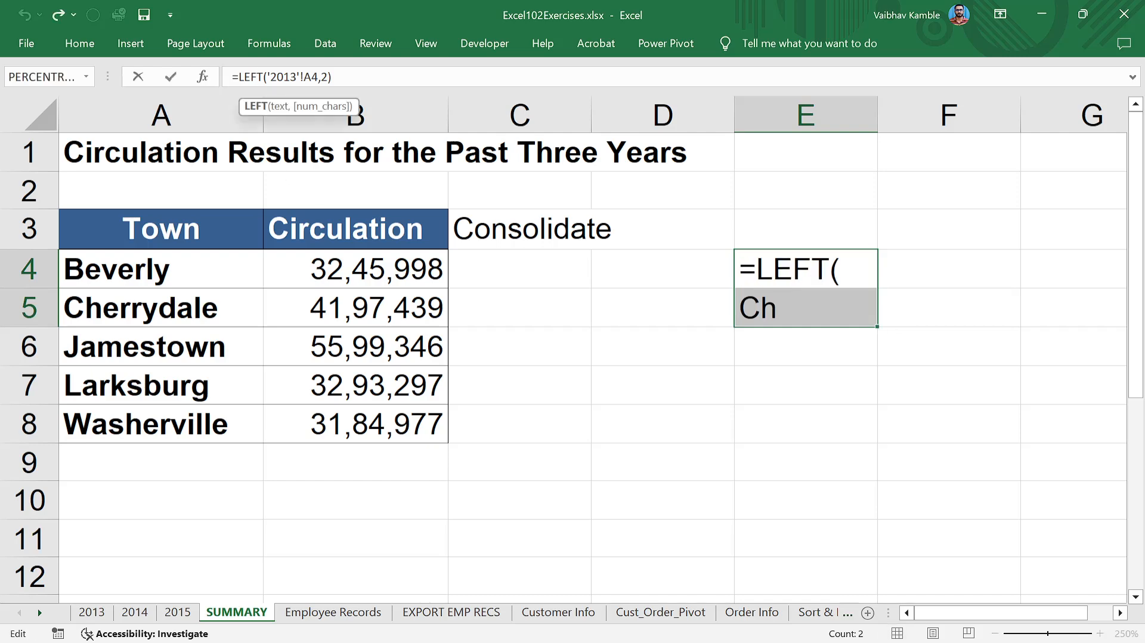
double_click(250, 77)
type("right")
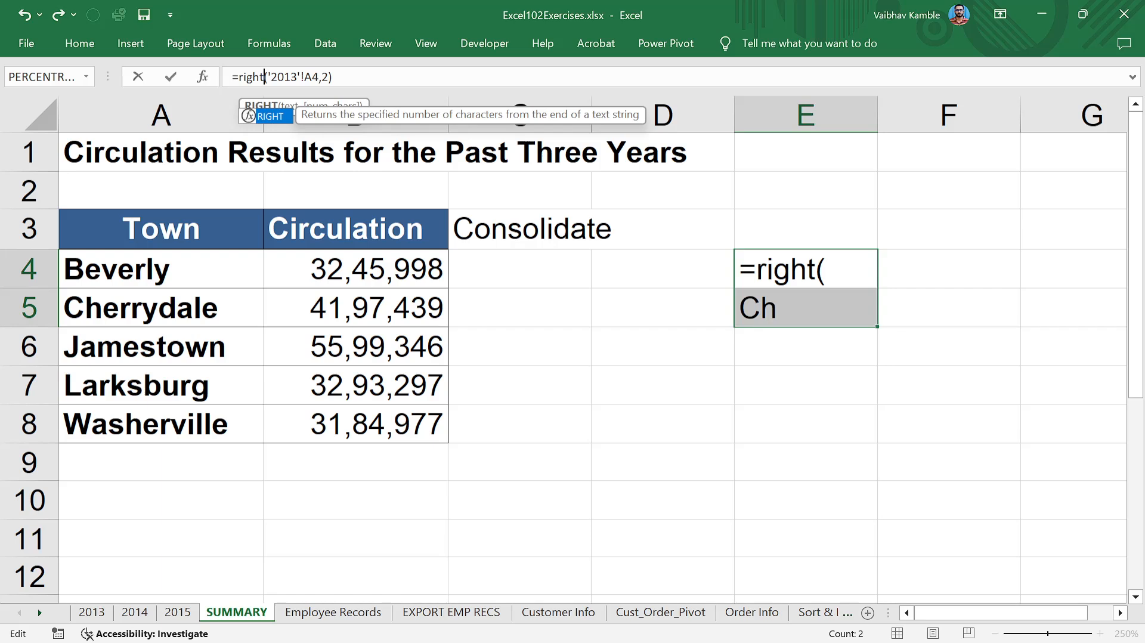
key("Tab")
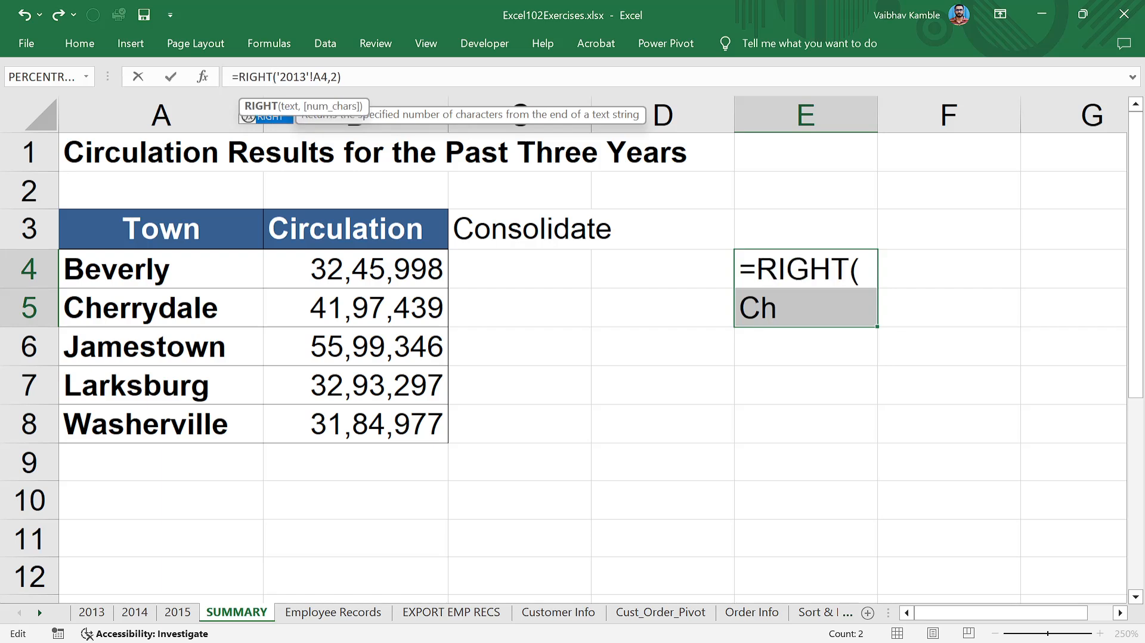
key("Return")
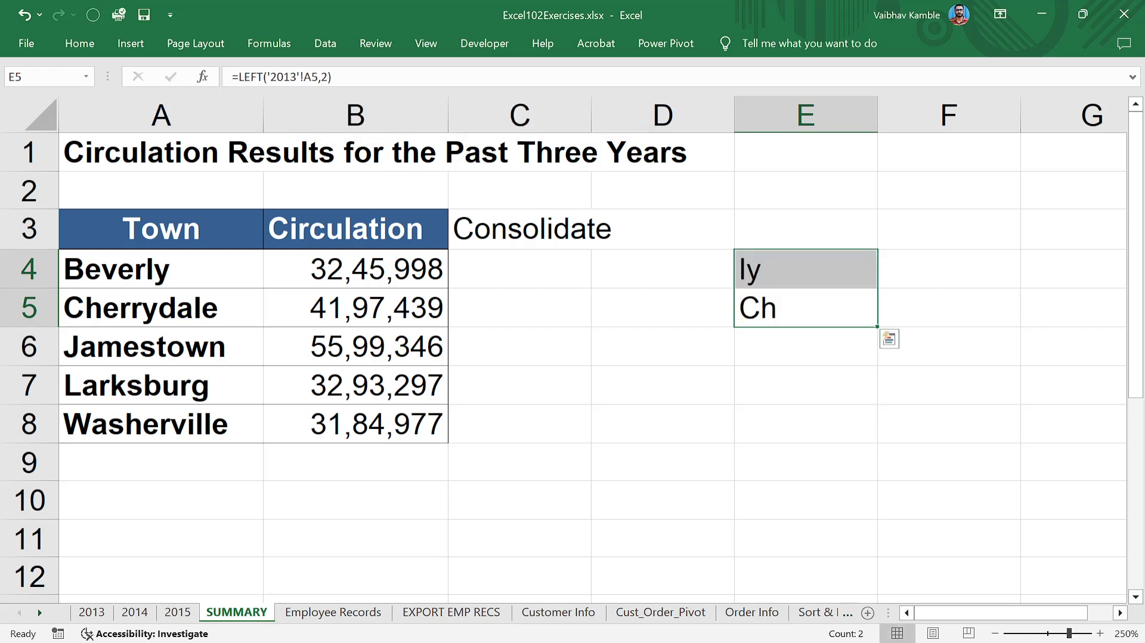
left_click(805, 345)
left_click(805, 307)
left_click(805, 268)
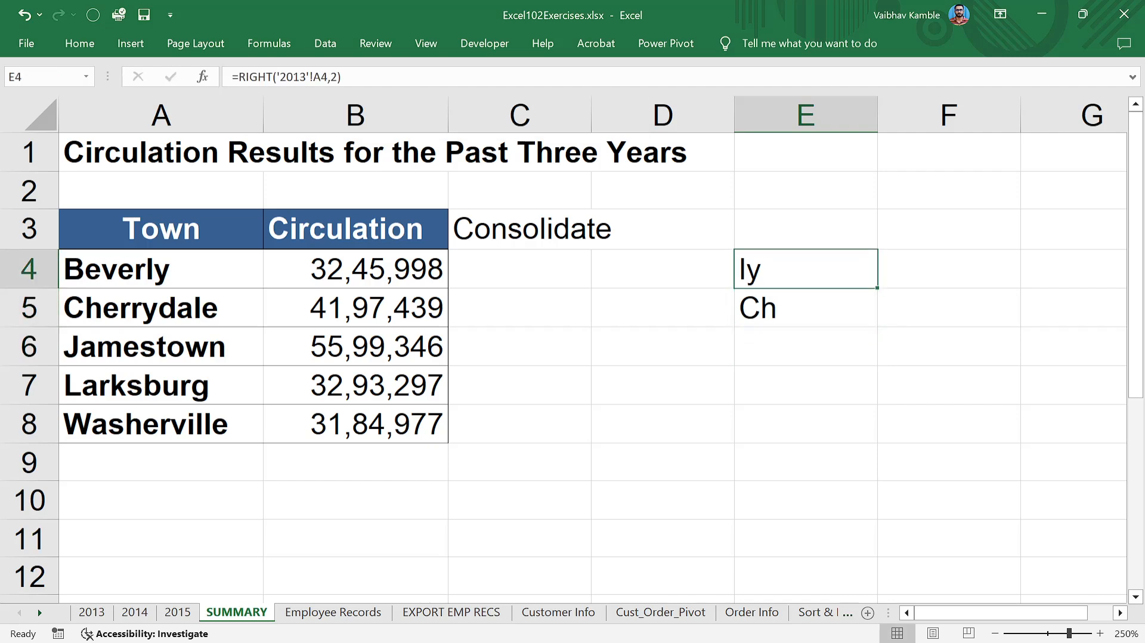
left_click(805, 307)
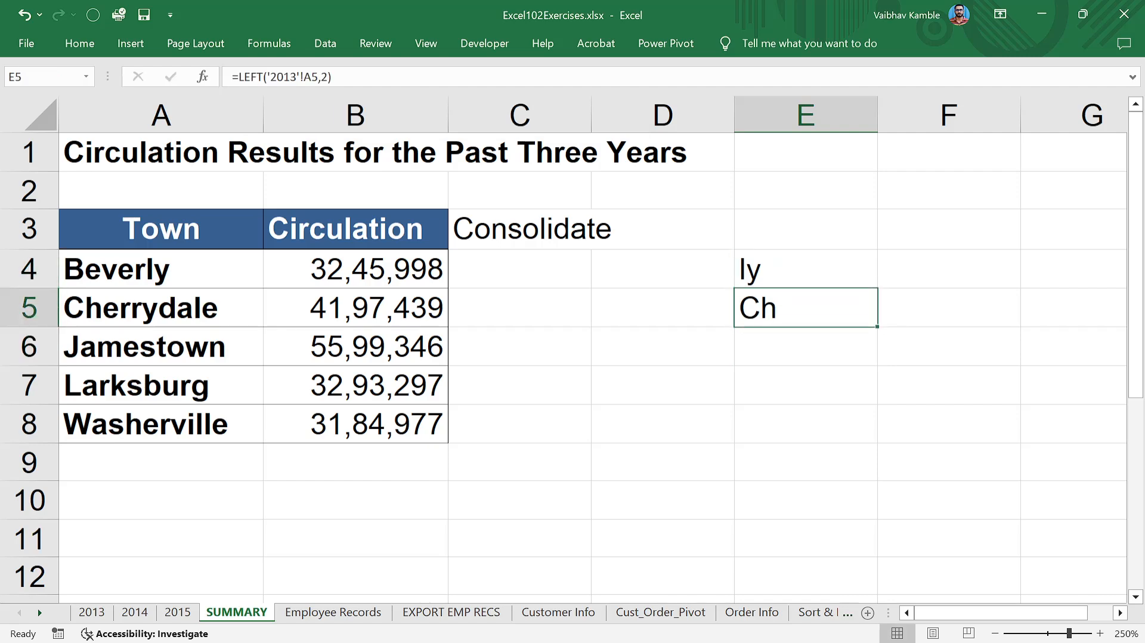
- Autofit the width of column C to its Consolidate heading
left_click(557, 222)
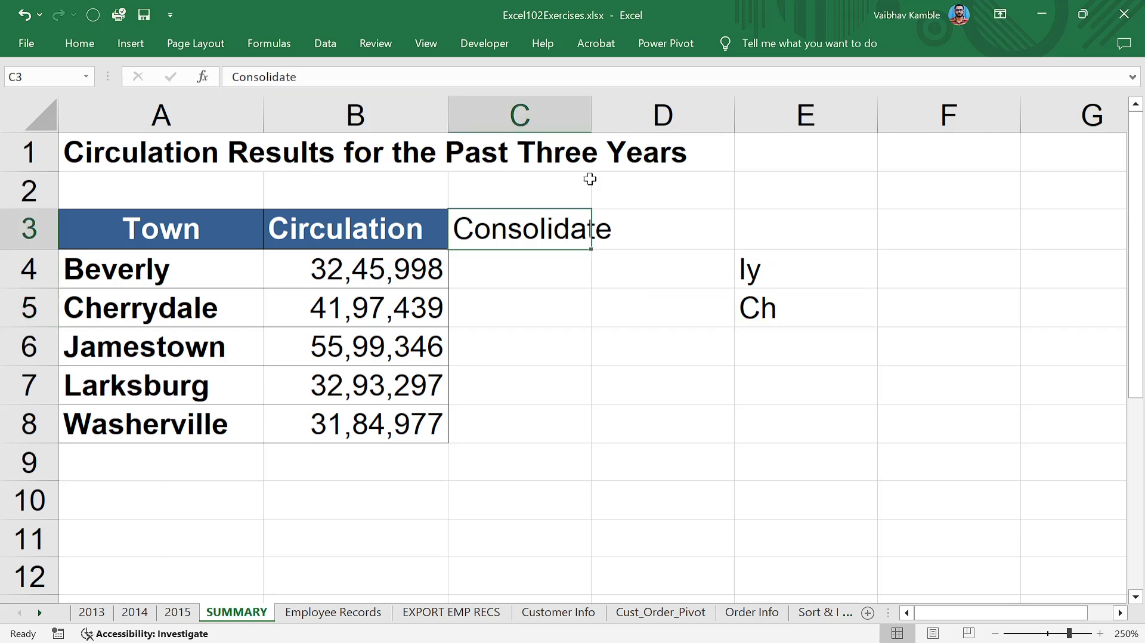
double_click(591, 113)
left_click(394, 280)
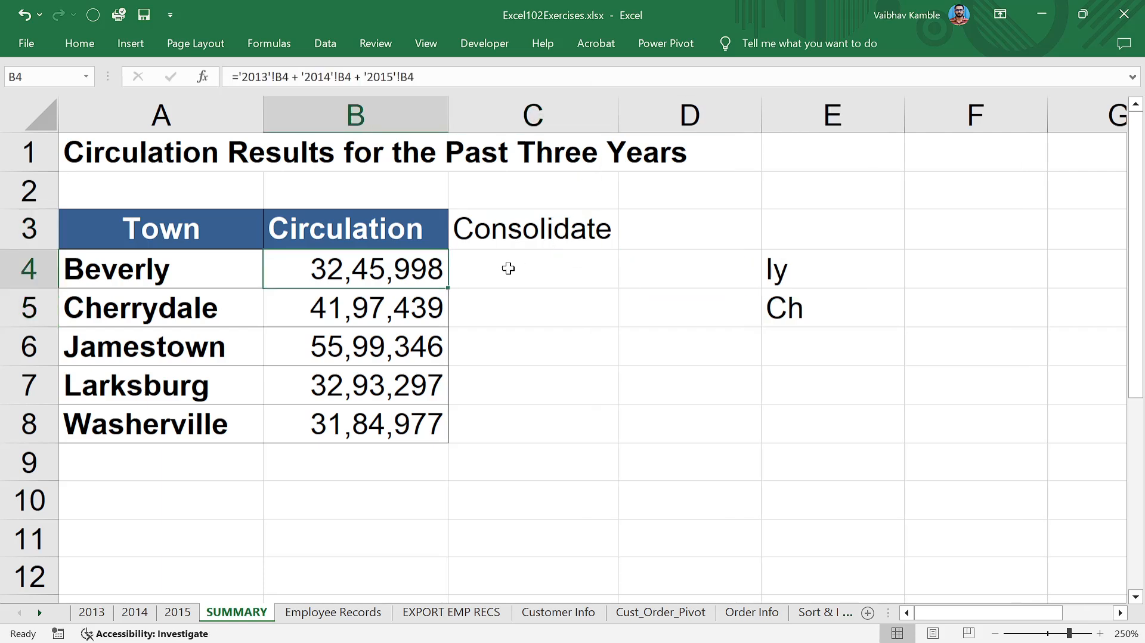
- Start the Consolidate tool with C4 as the destination cell and choose Sum as its function
left_click(515, 269)
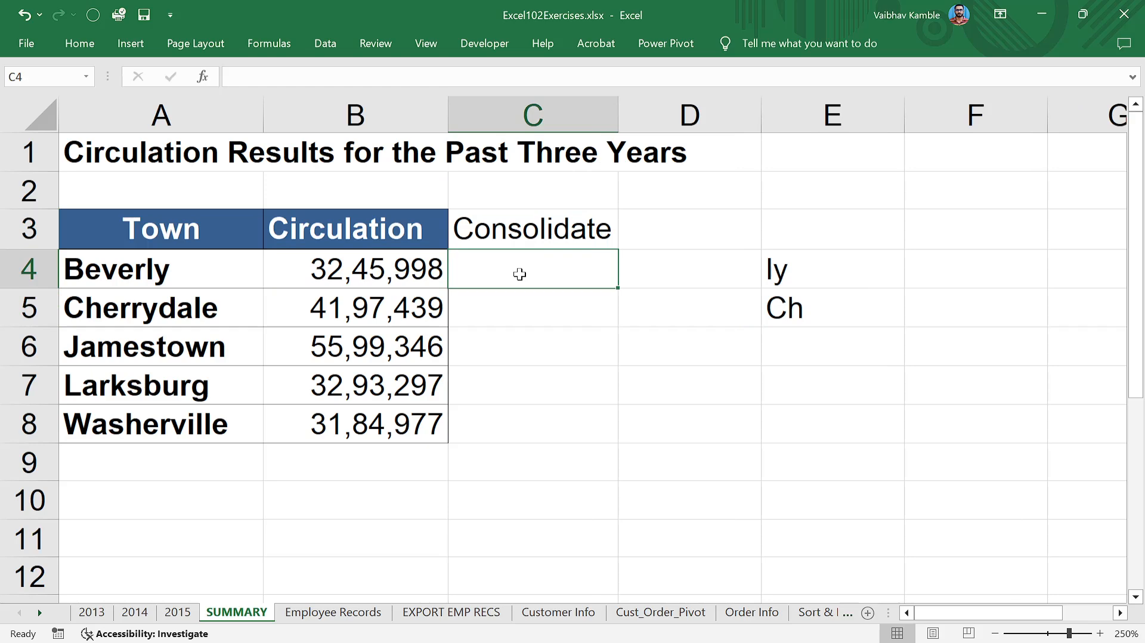
left_click(319, 42)
left_click(760, 70)
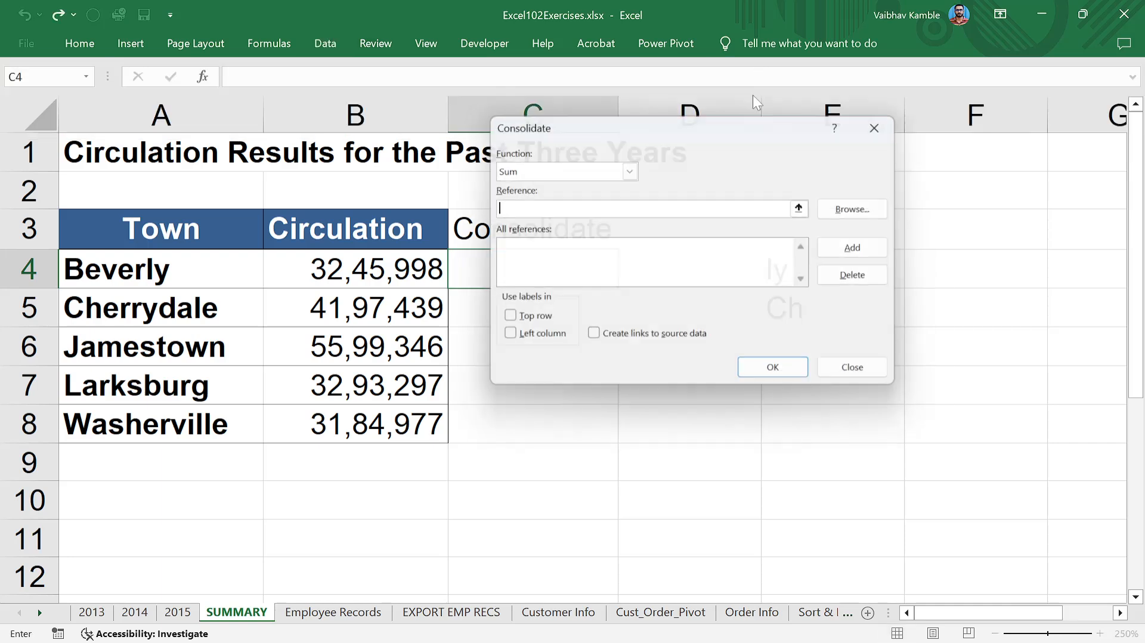
left_click_drag(698, 128, 702, 172)
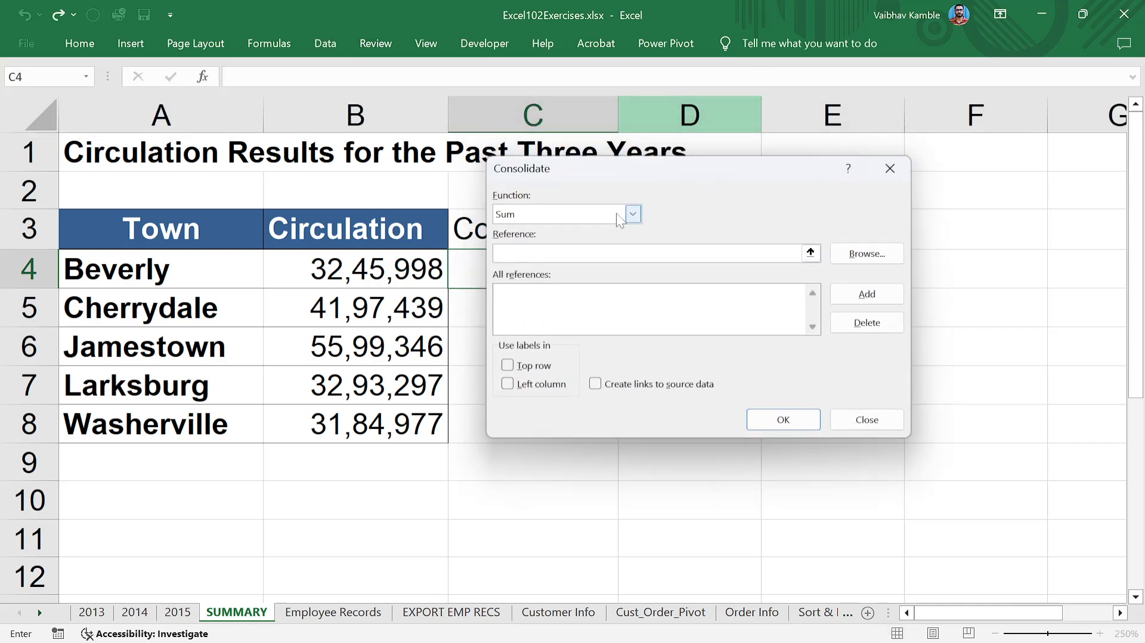
left_click(633, 214)
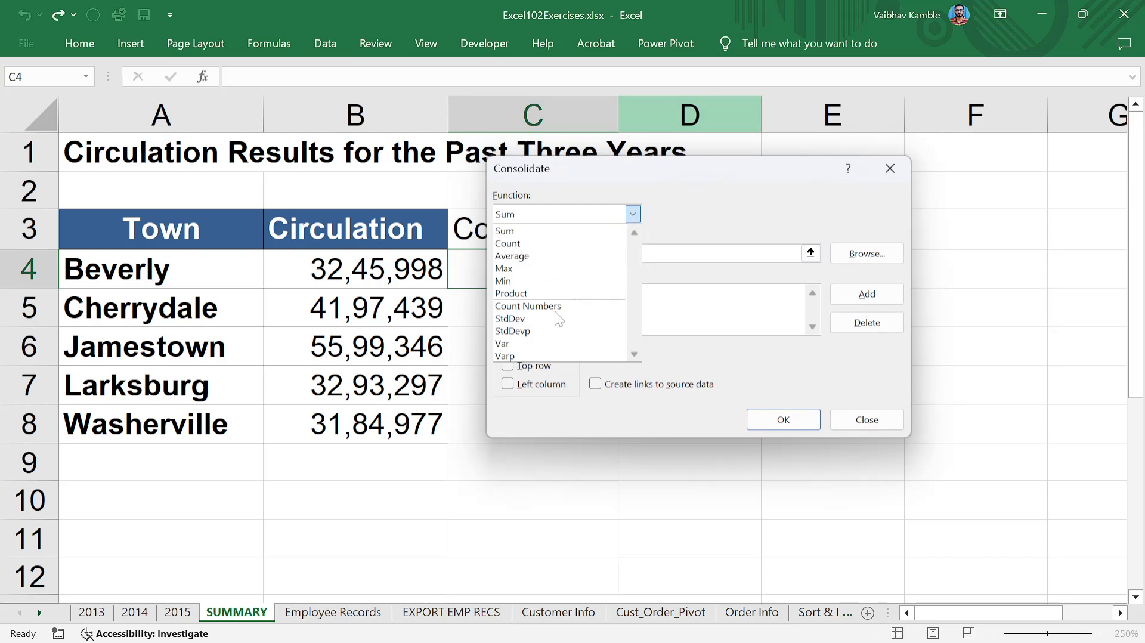
left_click(562, 230)
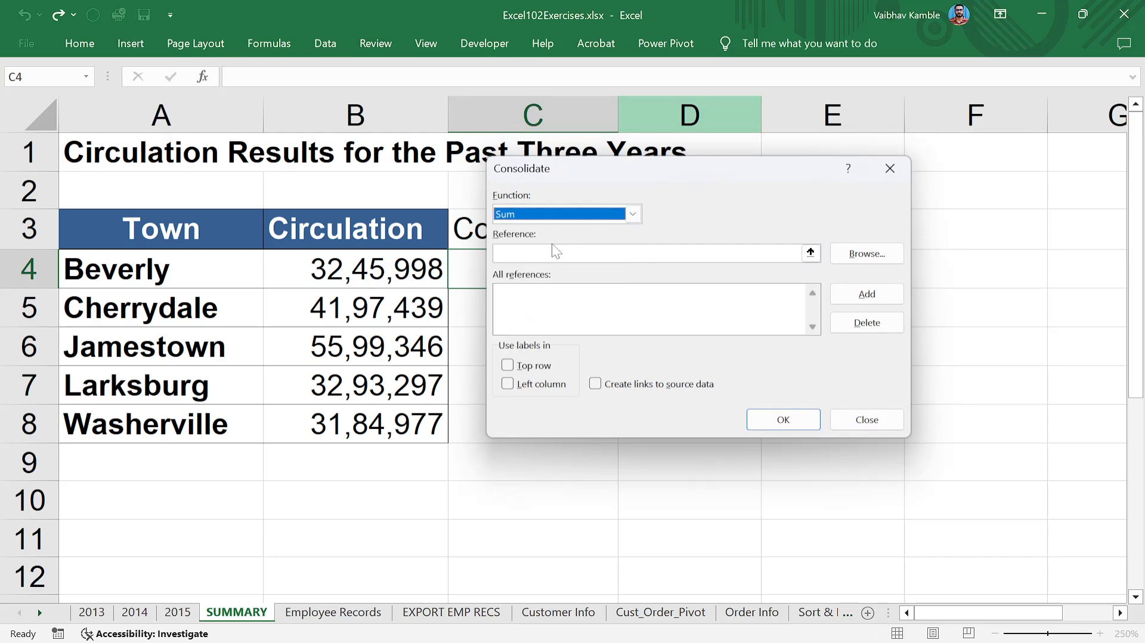
- Add the range A4:B8 from the 2013 sheet to the Consolidate references
left_click(554, 252)
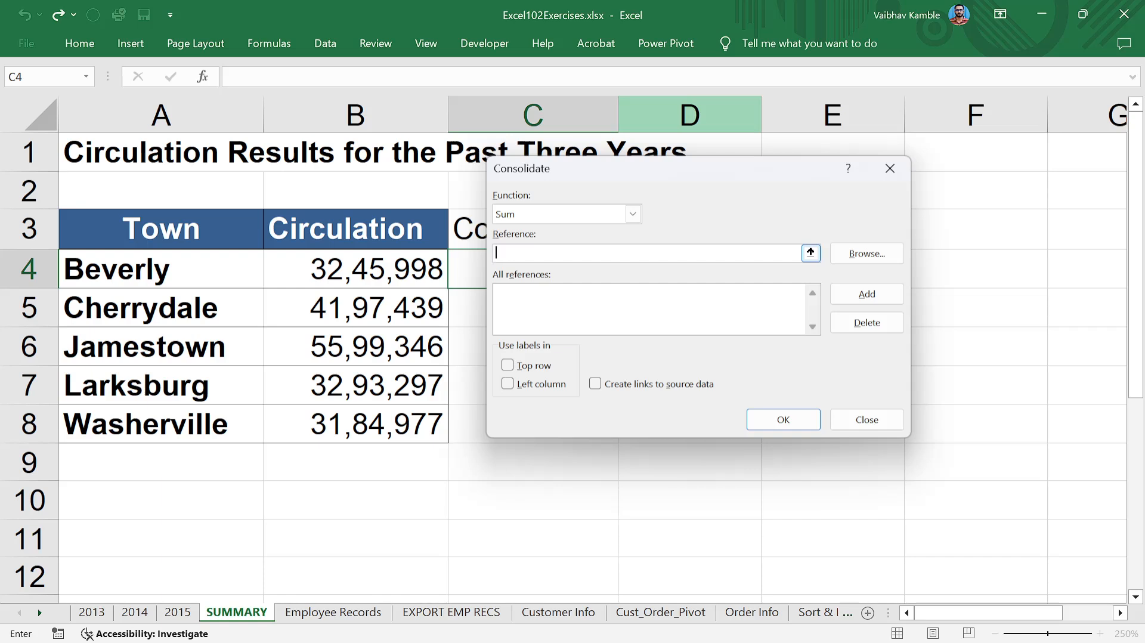
left_click_drag(677, 168, 835, 102)
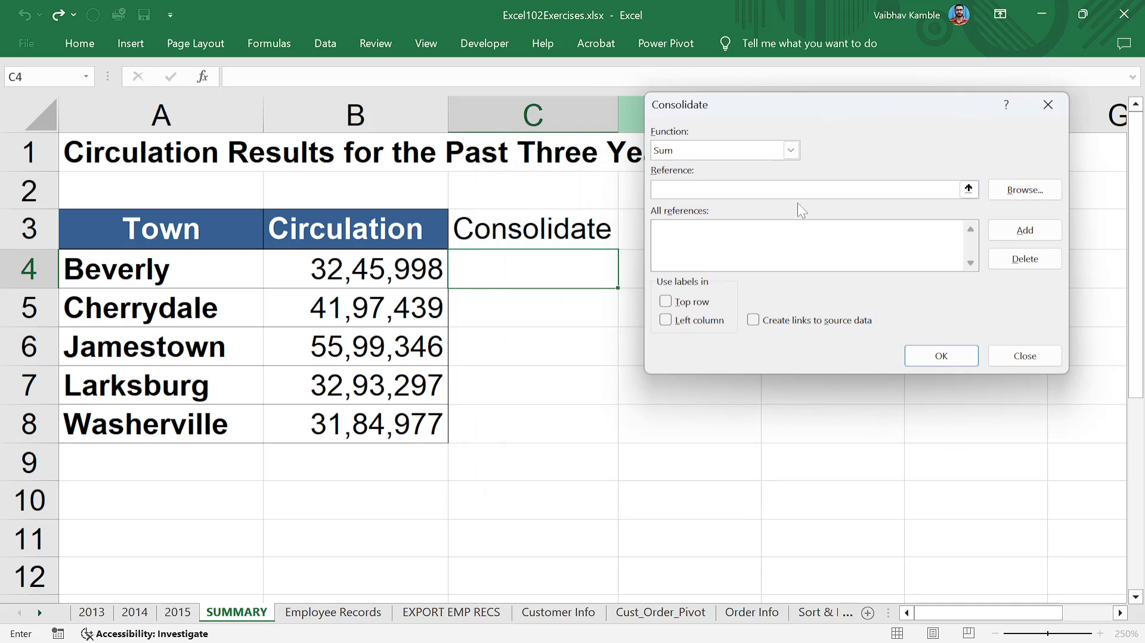
left_click(91, 611)
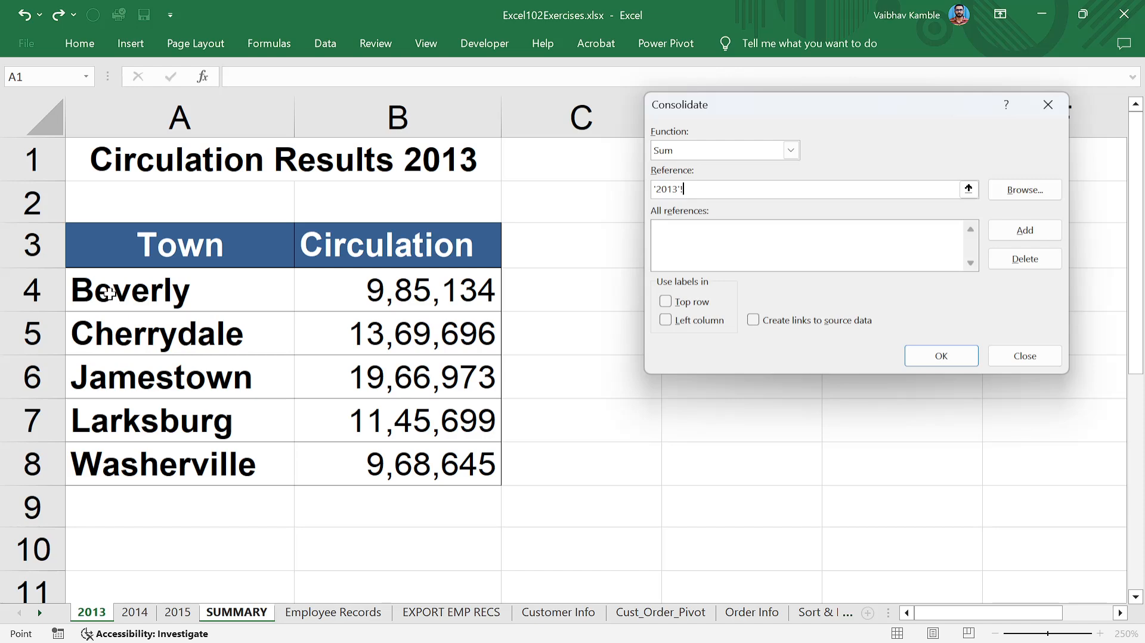
left_click_drag(109, 293, 355, 460)
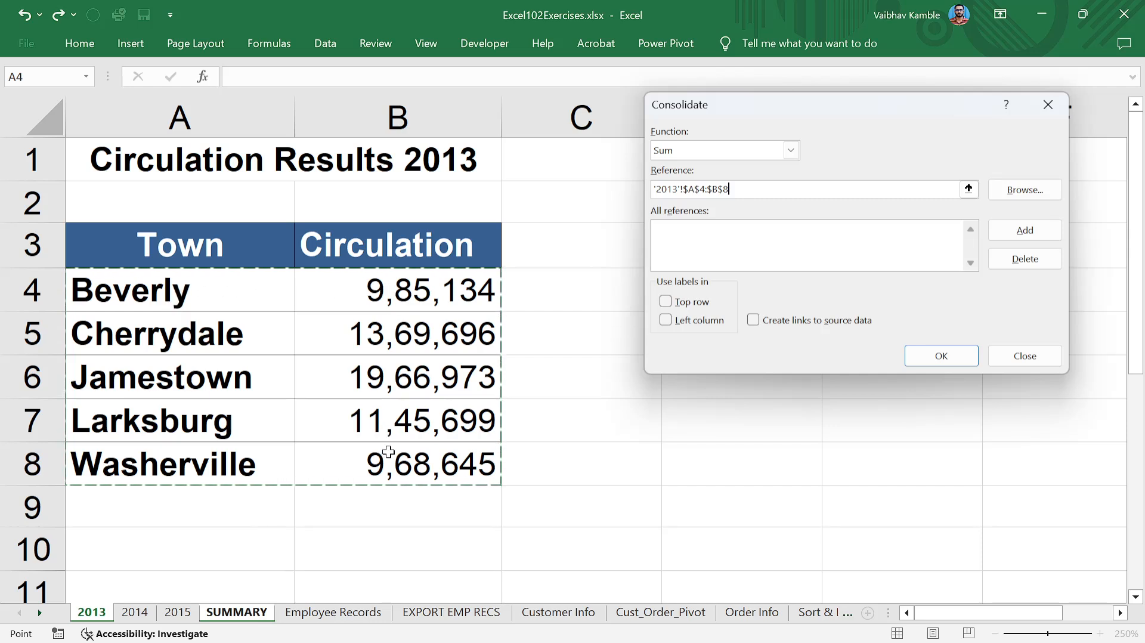
left_click(1031, 231)
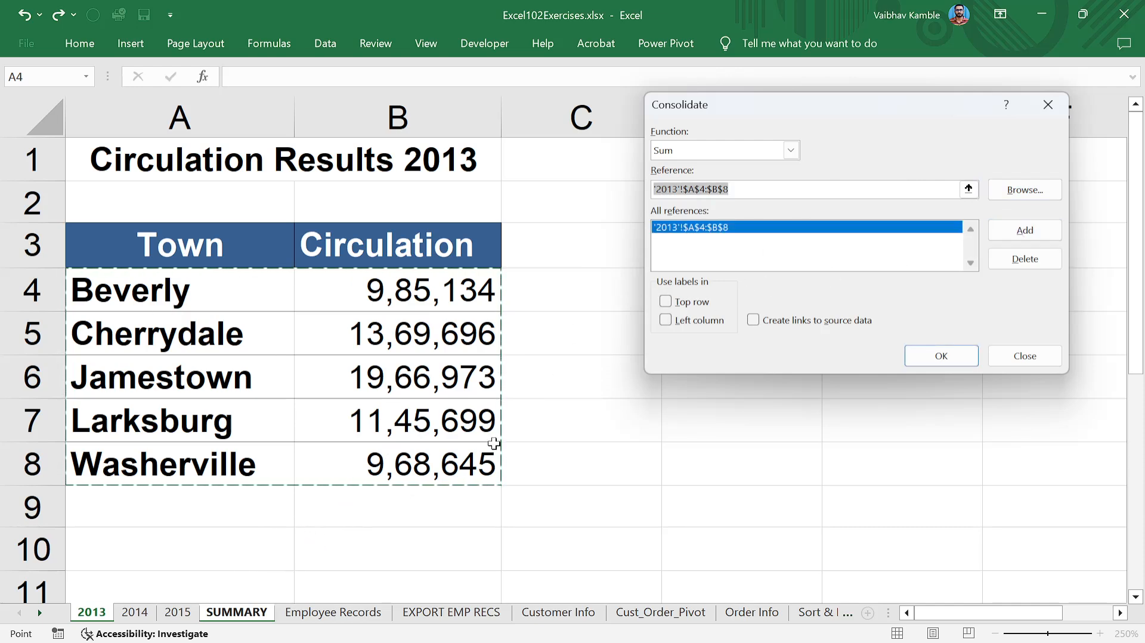
- Clear the current reference and add the range A4:B8 from the 2014 sheet to the Consolidate references
left_click(730, 189)
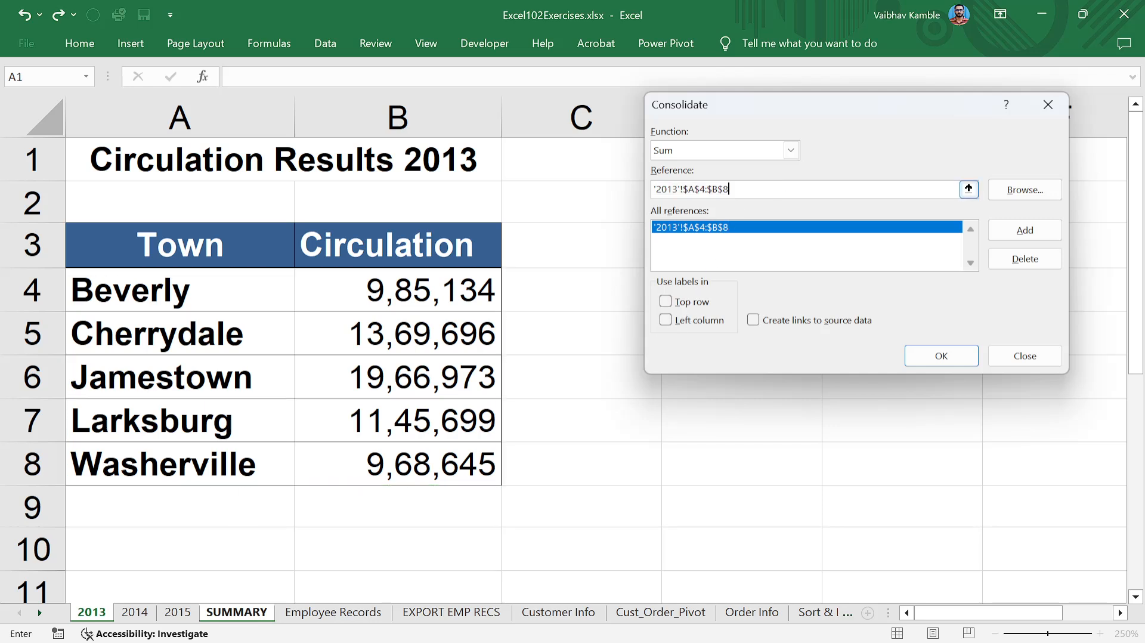
key("shift+Home")
key("BackSpace")
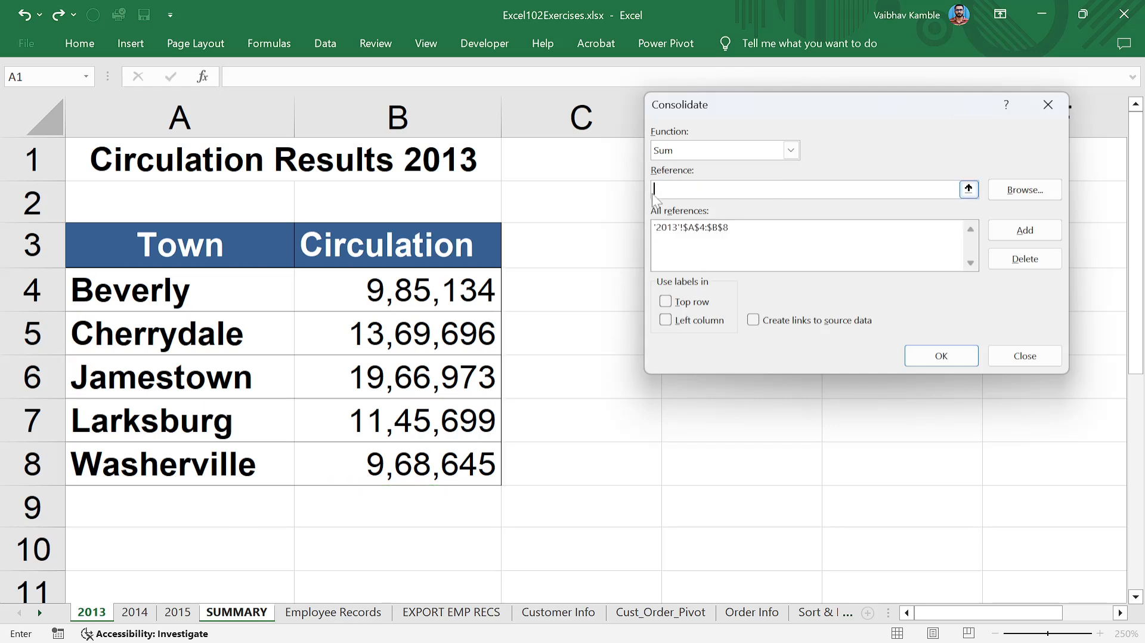
left_click(131, 614)
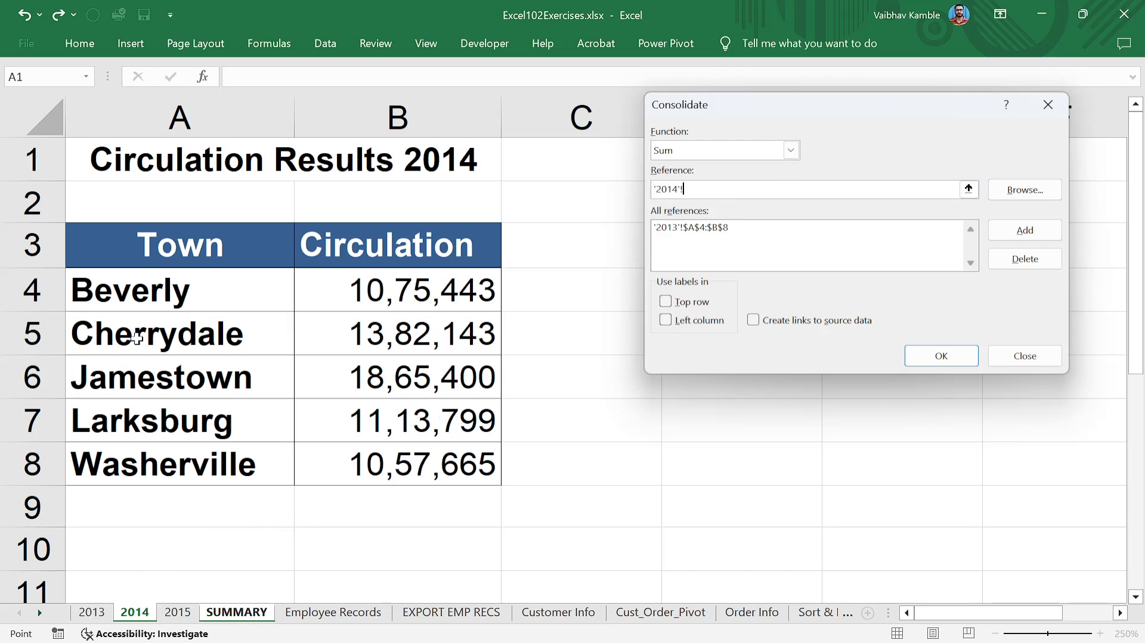
left_click(145, 295)
left_click_drag(145, 294, 305, 301)
left_click_drag(360, 422, 364, 466)
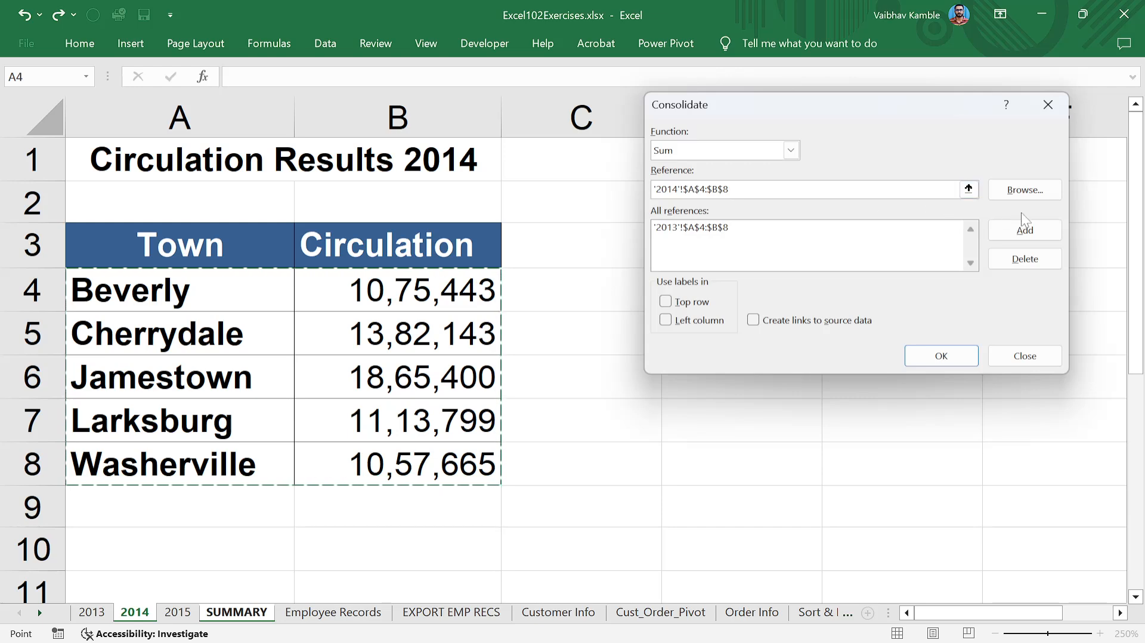
left_click(1024, 230)
- Clear the current reference and add the range A4:B8 from the 2015 sheet to the Consolidate references
key("BackSpace")
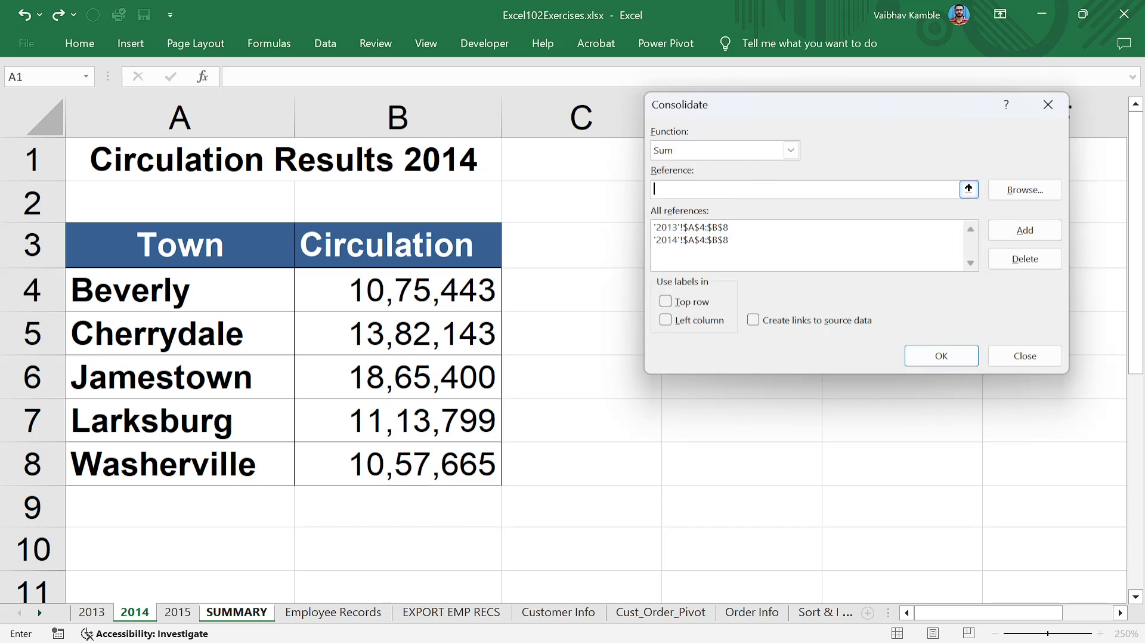
left_click(177, 612)
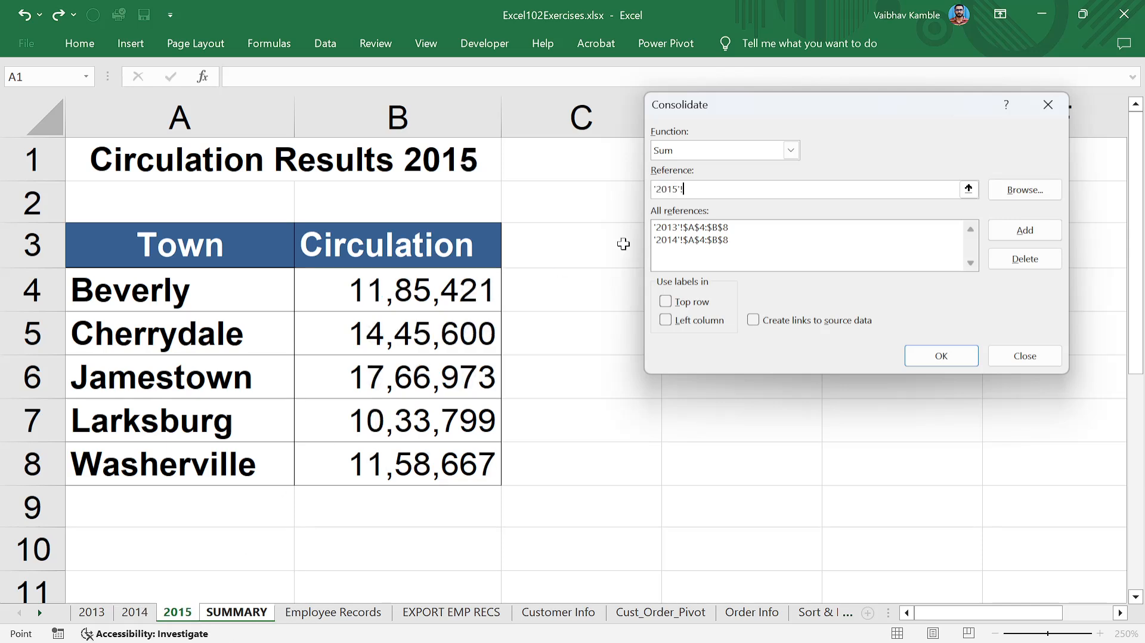
left_click_drag(180, 301, 409, 465)
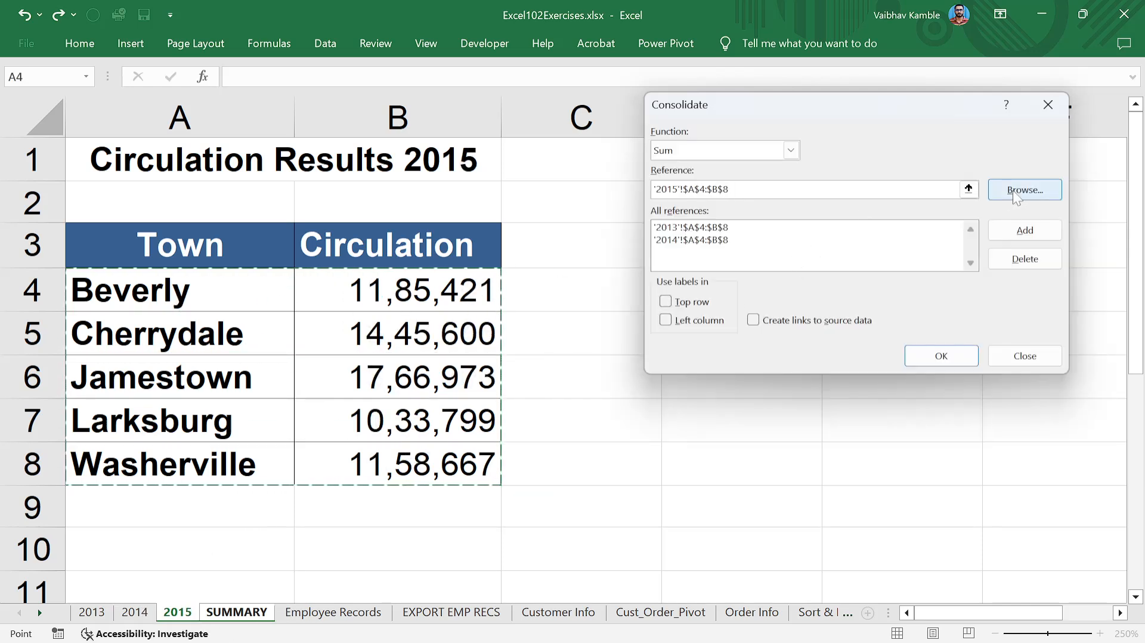
left_click(1024, 230)
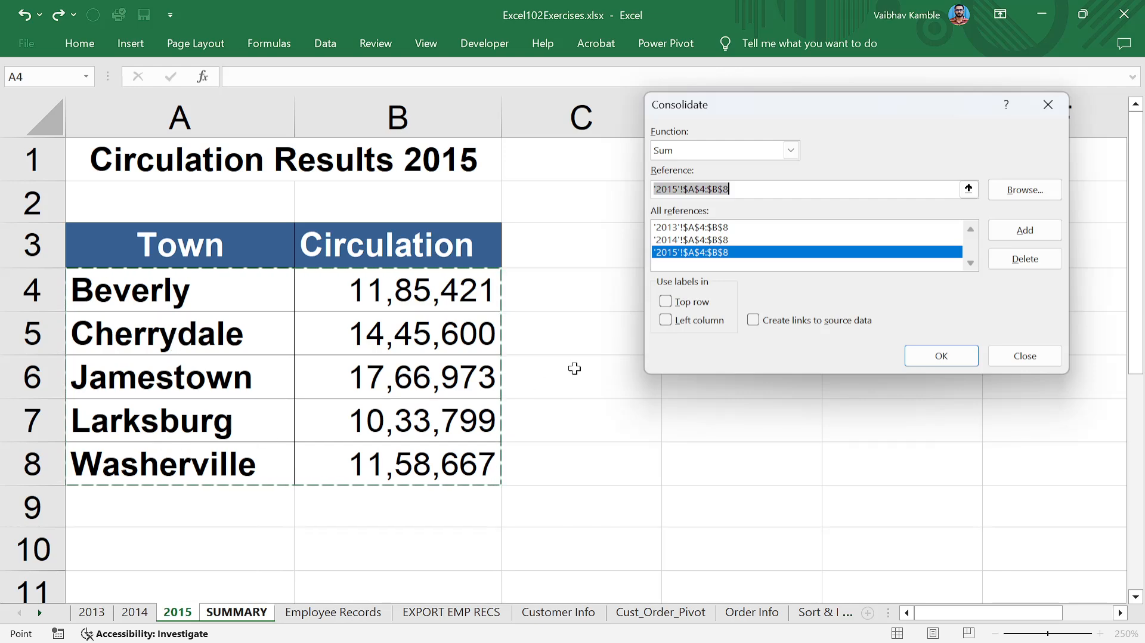
- Use the left column as labels and run the consolidation into the SUMMARY sheet
left_click(665, 319)
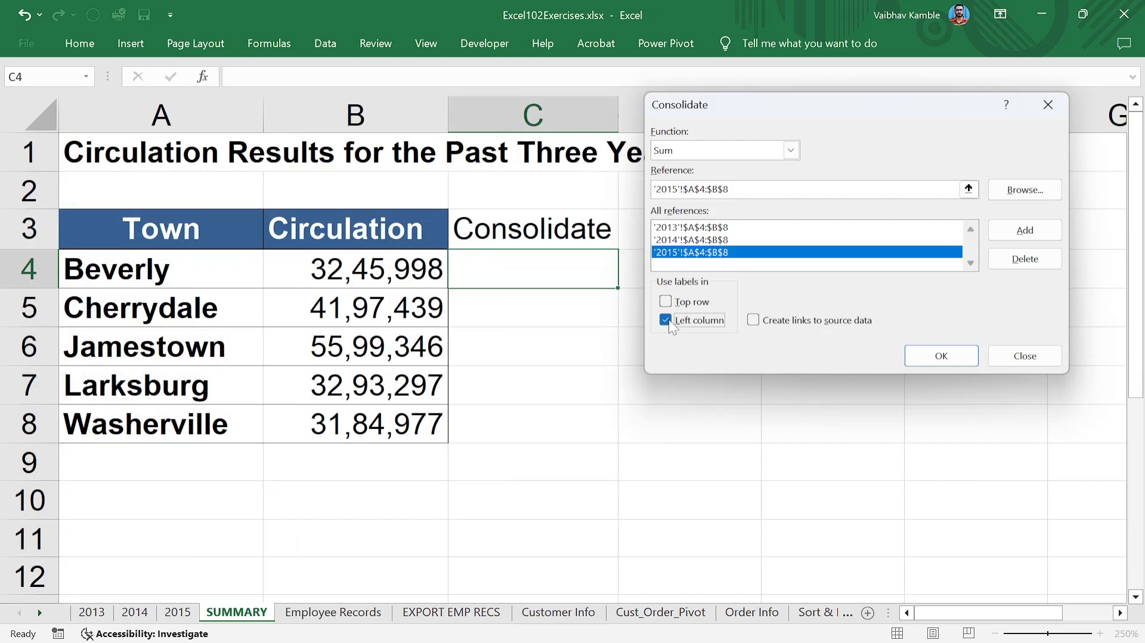
left_click(939, 354)
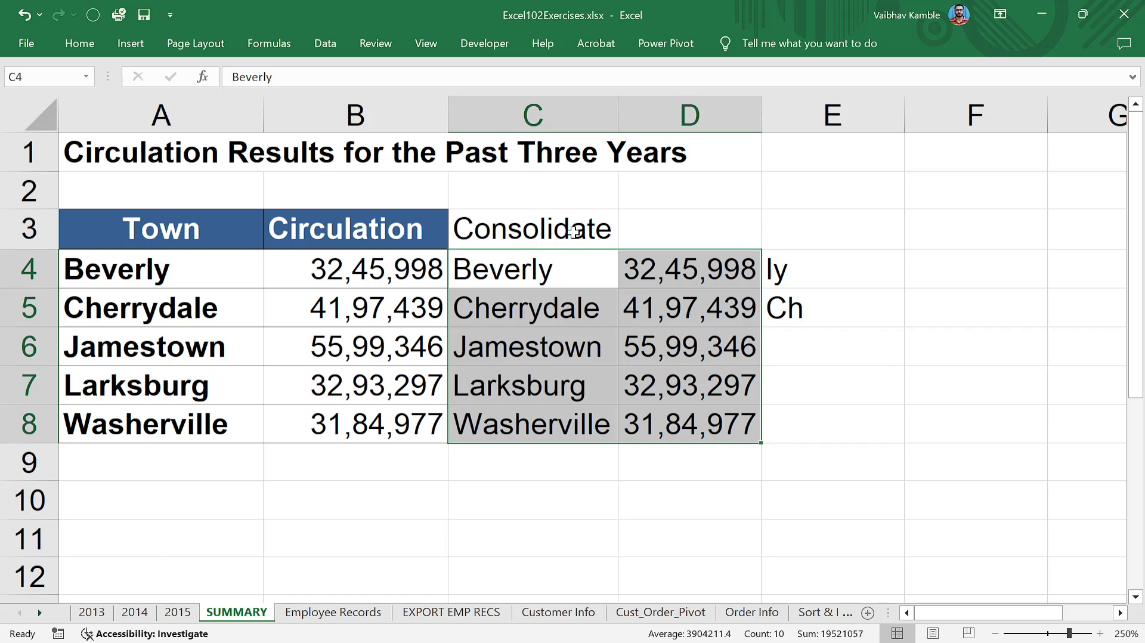
left_click_drag(538, 262, 714, 410)
- Copy the Town and Circulation headings from A3:B3 to C3:D3 and autofit the width of column D
left_click(596, 230)
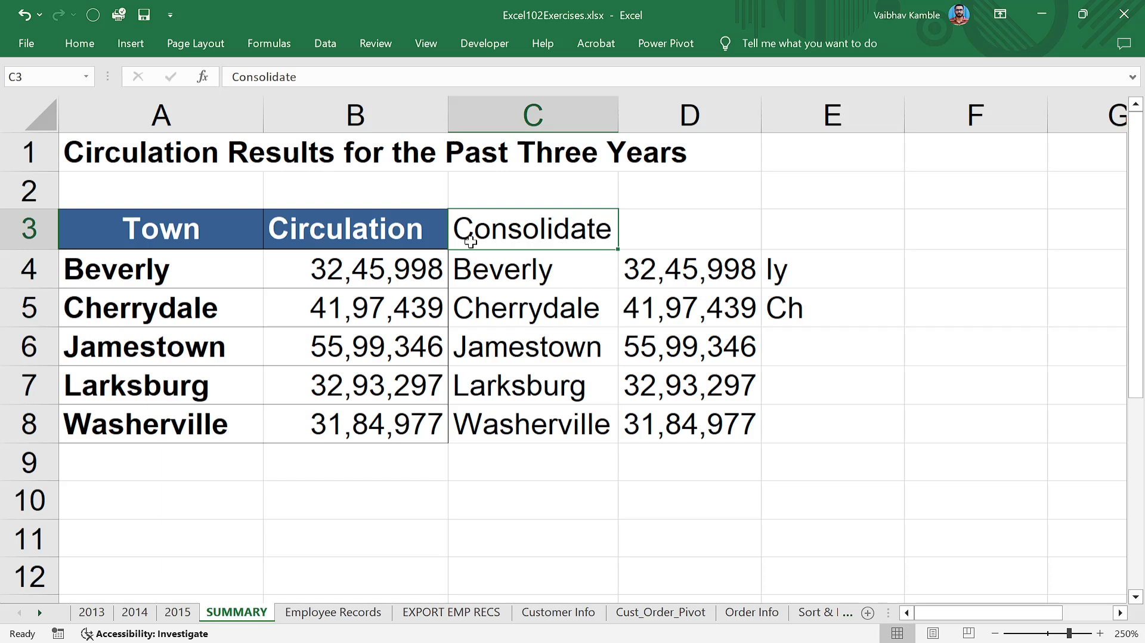
left_click_drag(133, 233, 303, 225)
key("ctrl+c")
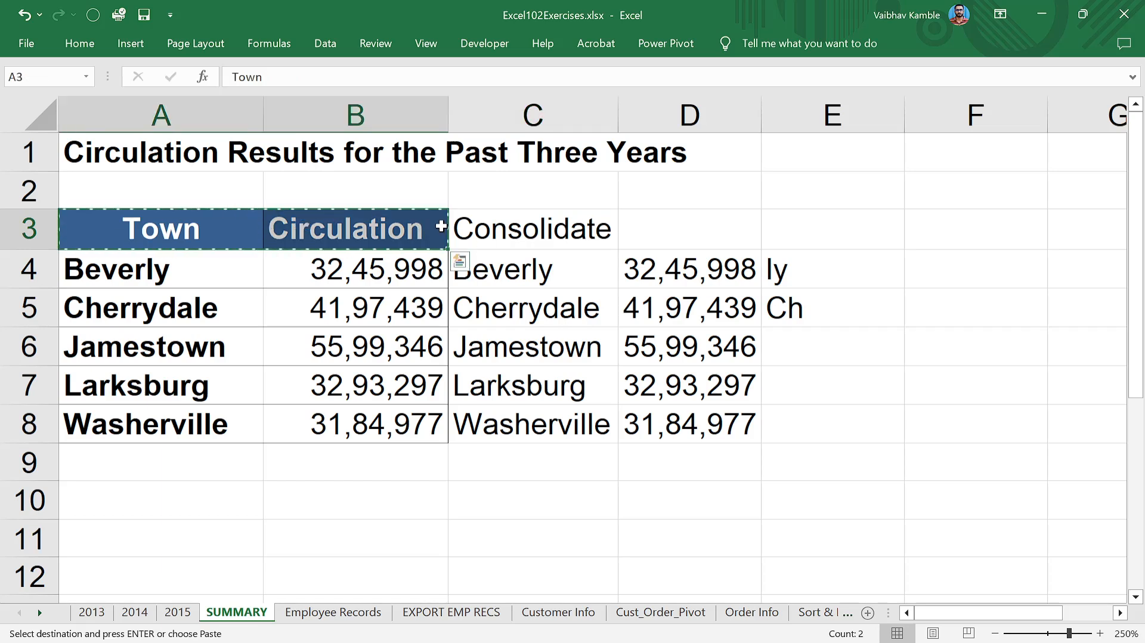
left_click_drag(468, 229, 650, 229)
key("ctrl+v")
left_click(650, 230)
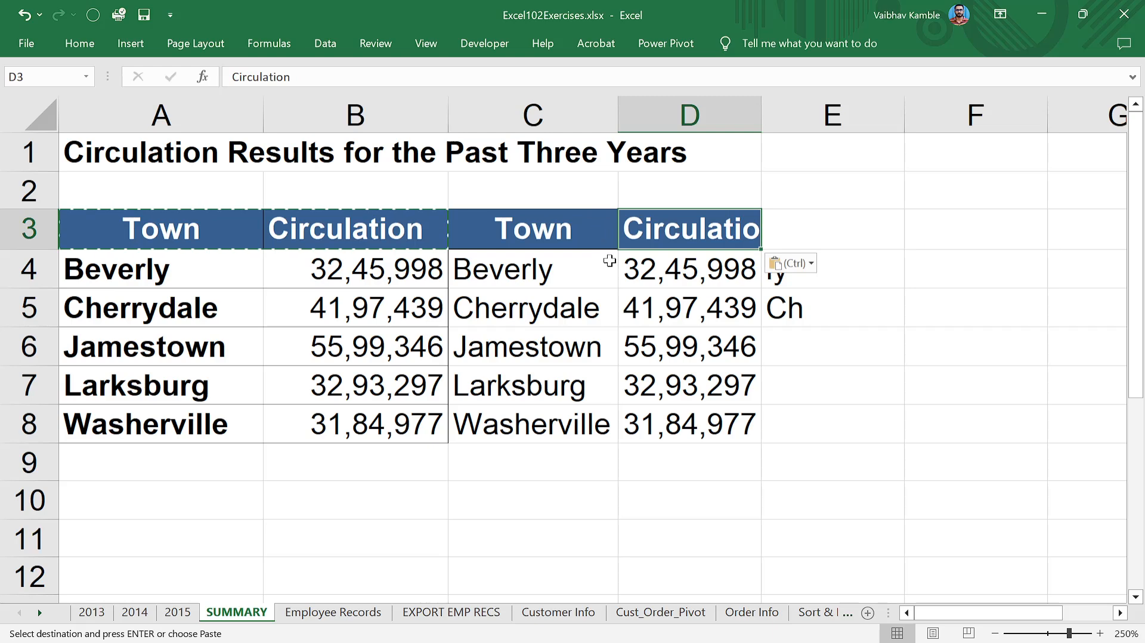
double_click(762, 107)
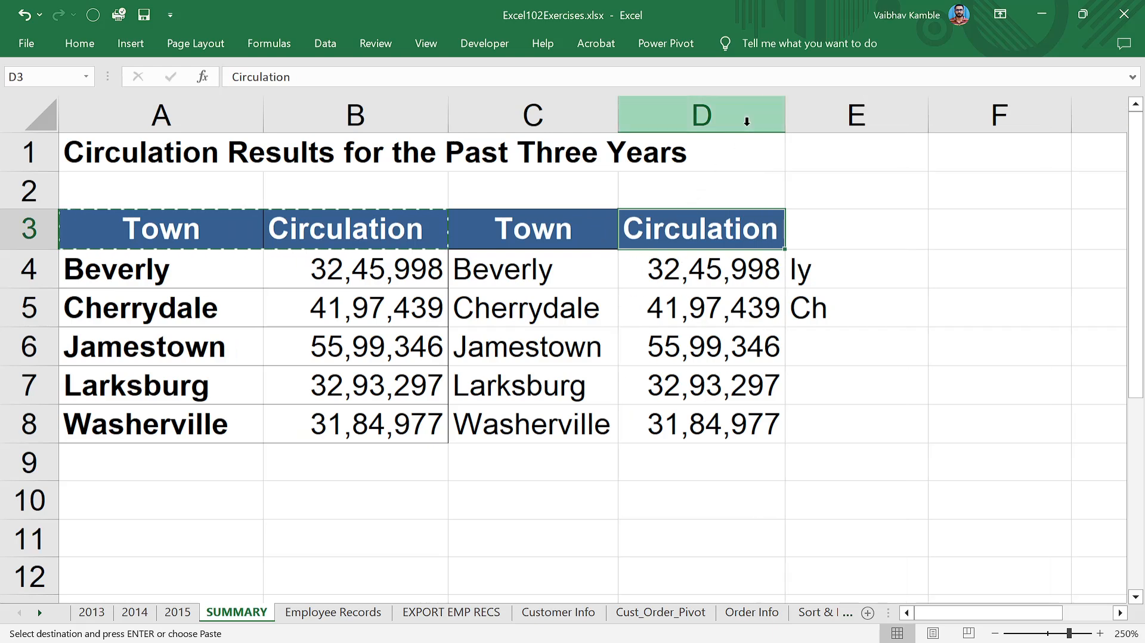
- Merge and center C2:D2 and enter the heading Consolidate above the copied table headings
left_click_drag(531, 190, 678, 179)
key("alt+h")
key("m")
key("c")
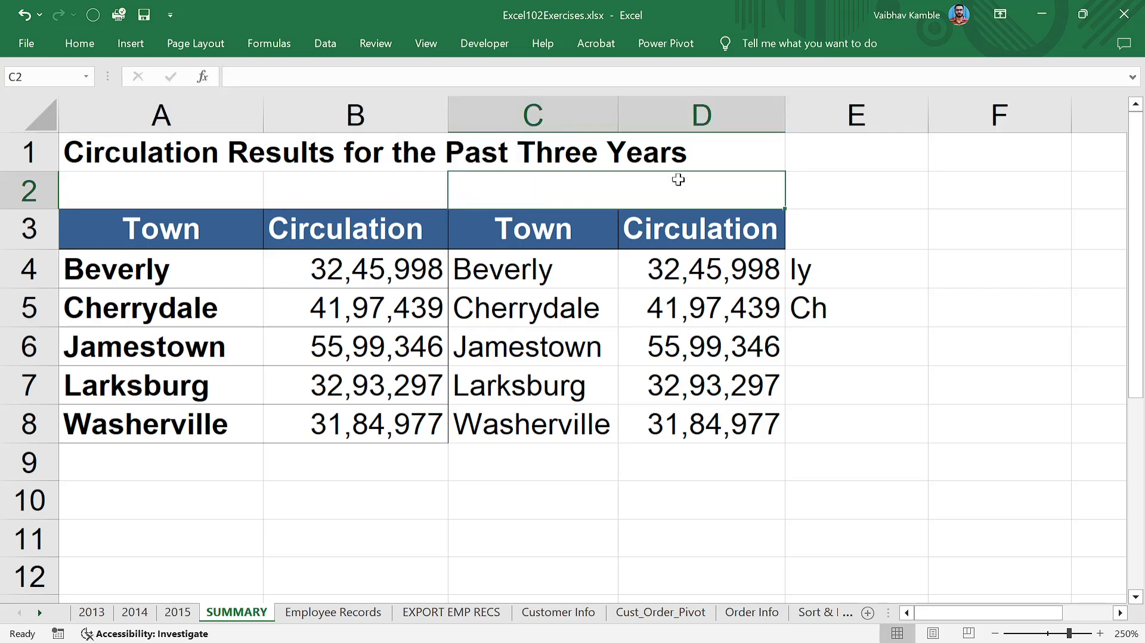
type("Consolita")
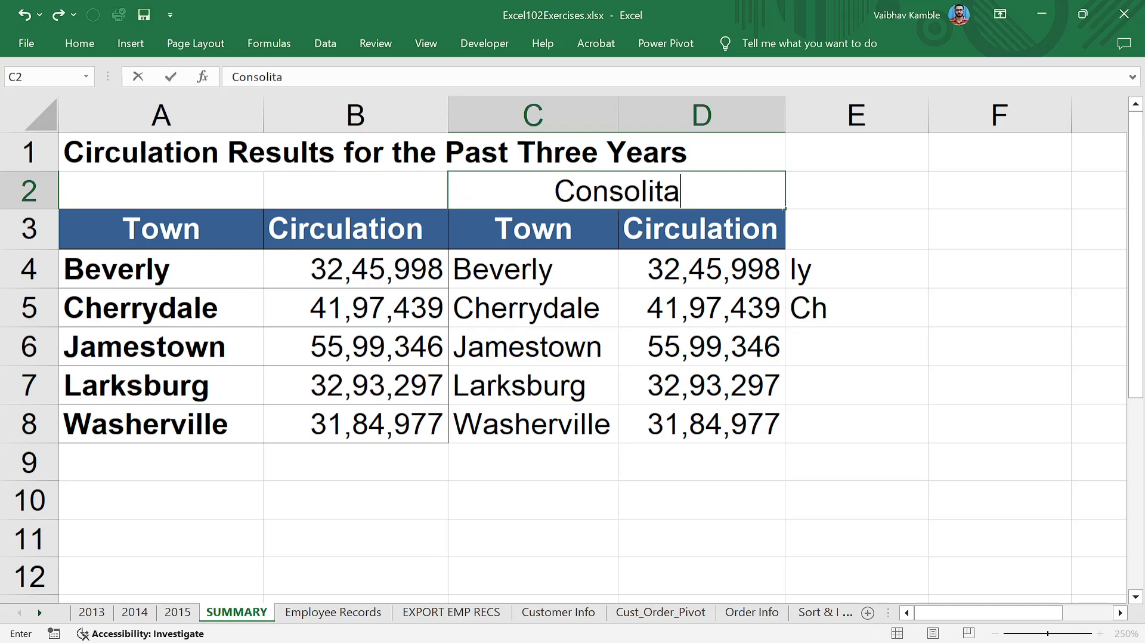
type("t")
key("BackSpace")
key("BackSpace")
type("e")
key("BackSpace")
key("BackSpace")
type("date")
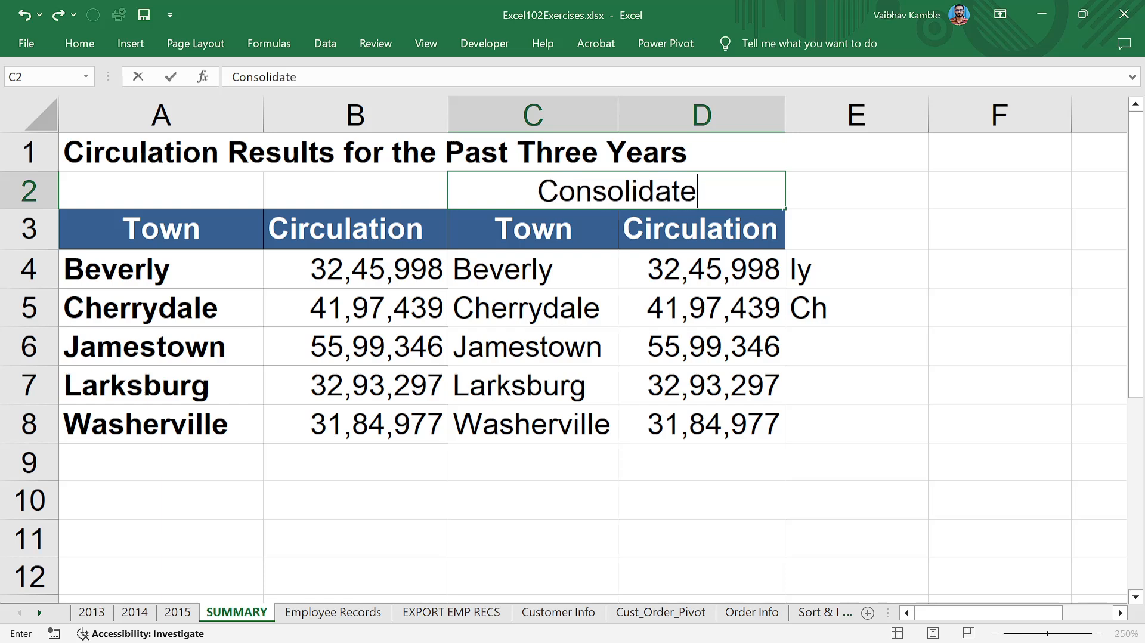
key("Return")
key("Up")
key("Right")
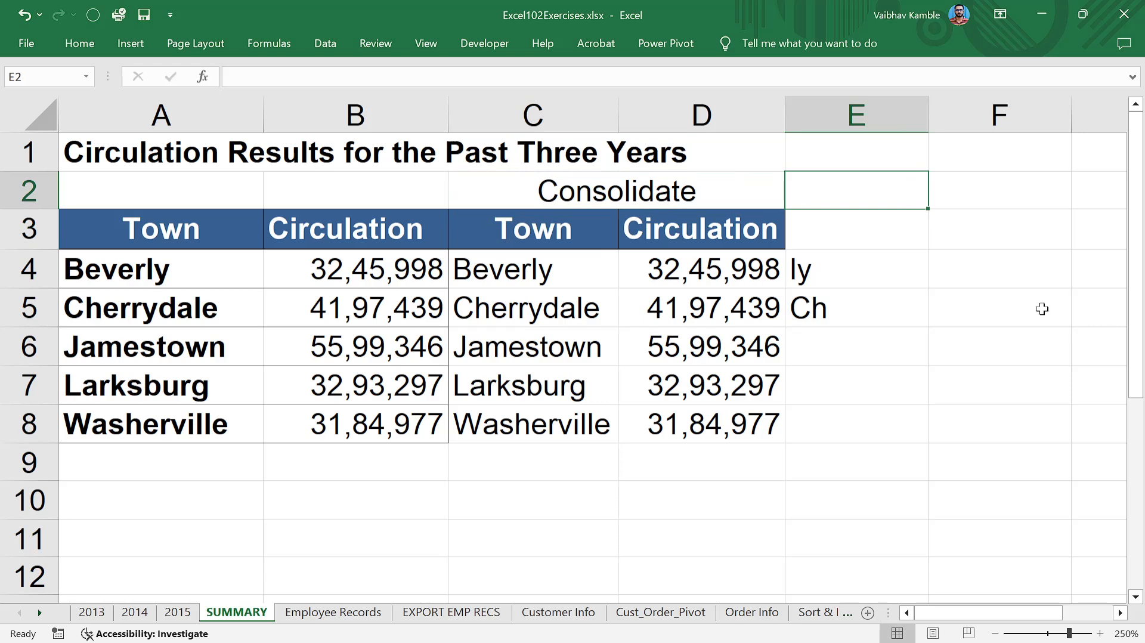
left_click_drag(575, 239, 645, 235)
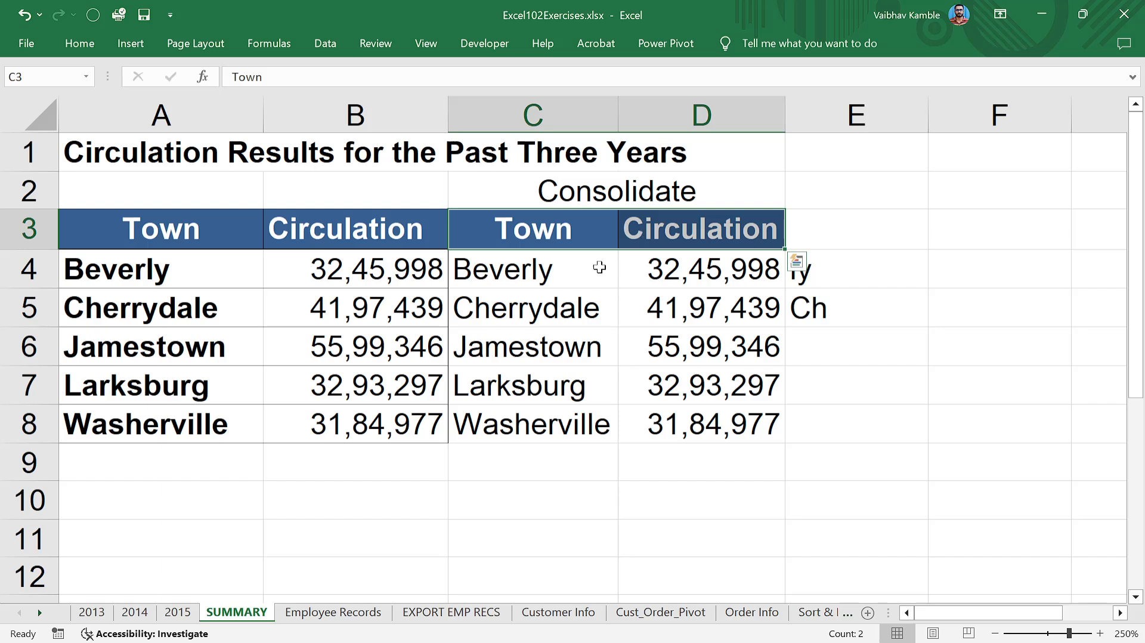
left_click(559, 268)
left_click_drag(559, 270, 748, 412)
left_click(785, 119)
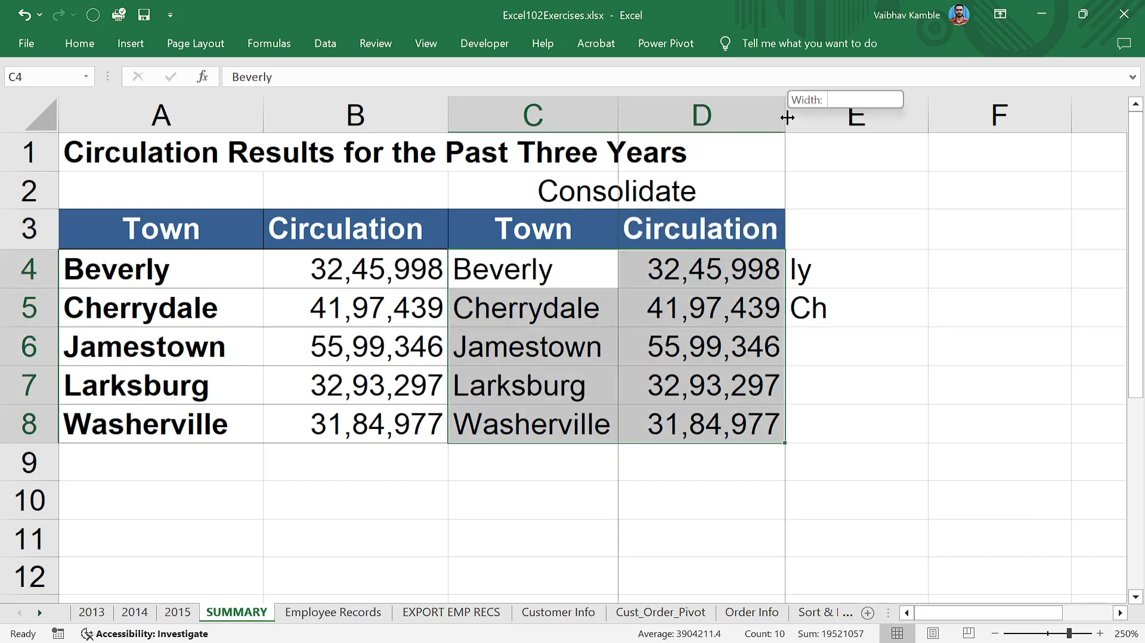
left_click(836, 301)
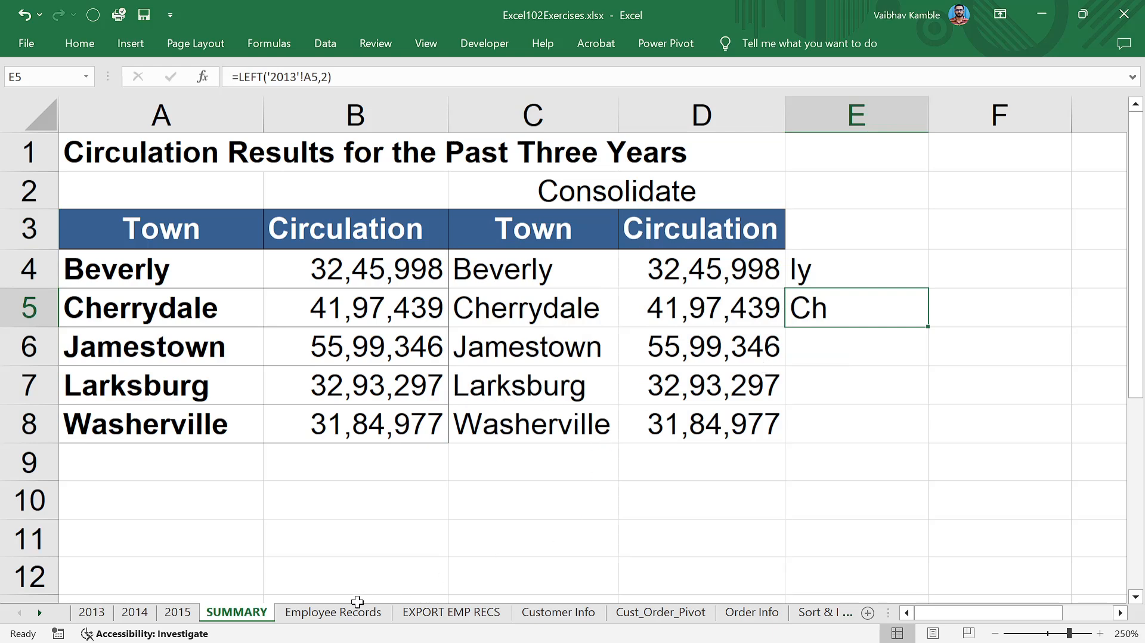
left_click(376, 532)
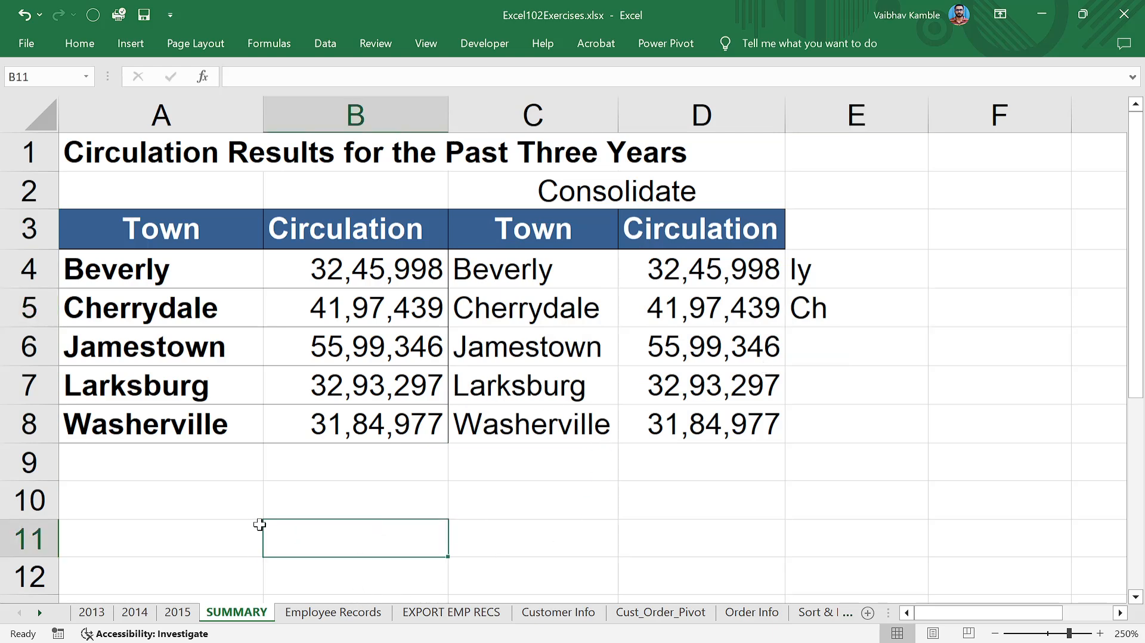
- Switch to the Advanced Excel.txt notes in Notepad and review the topics under Excel Functions / Formula
key("alt+Tab")
scroll(202, 351, "down", 12)
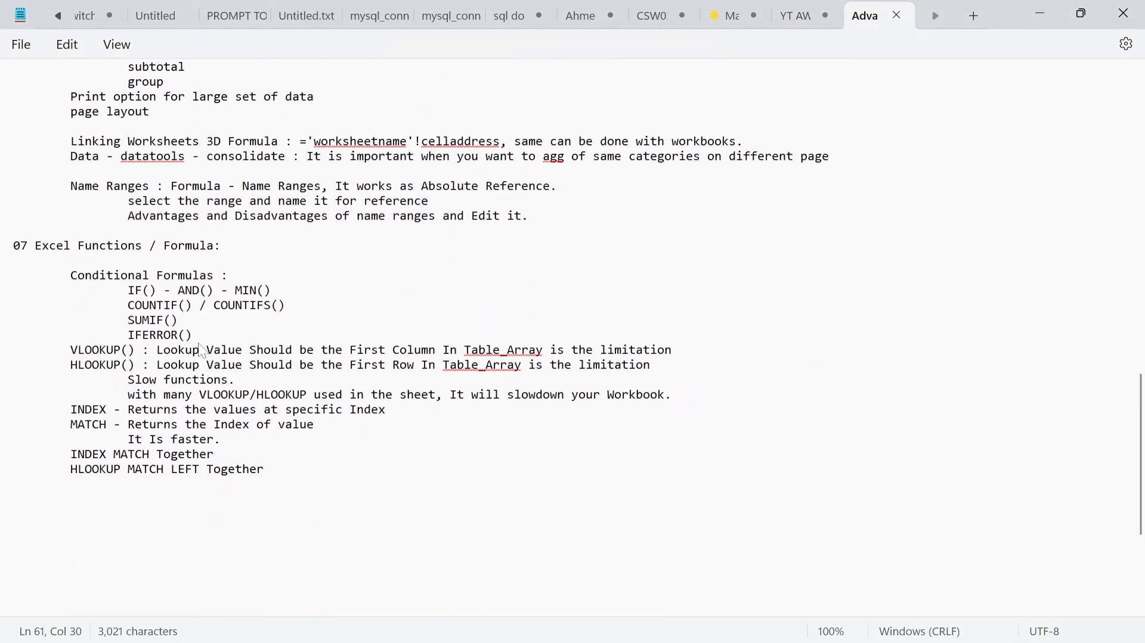
scroll(201, 351, "up", 2)
key("alt+Tab")
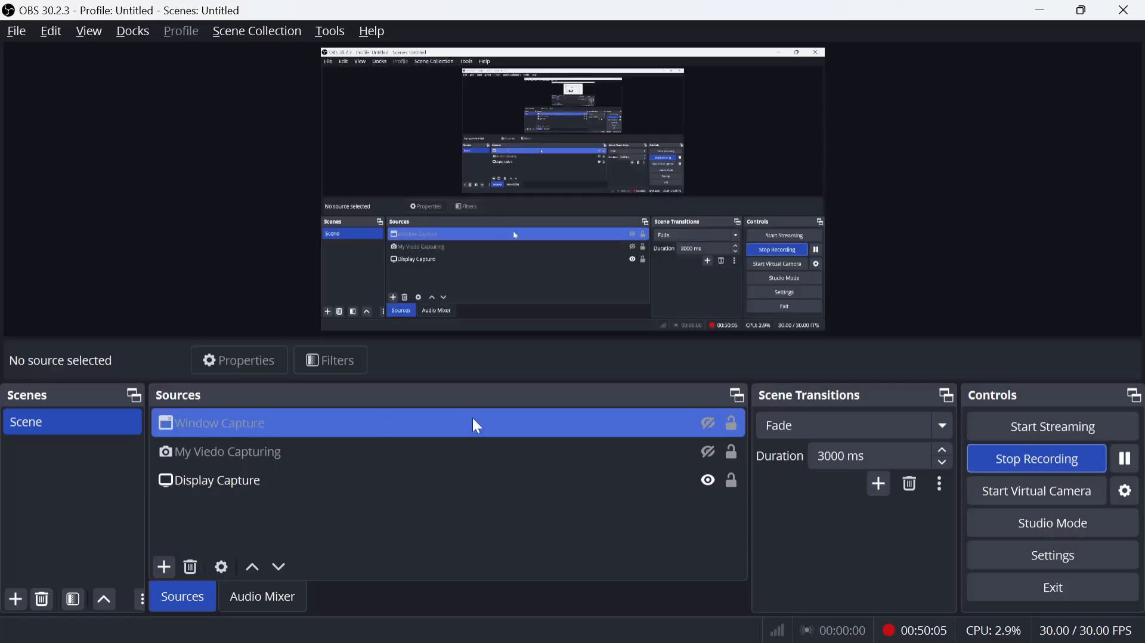
key("alt+Tab")
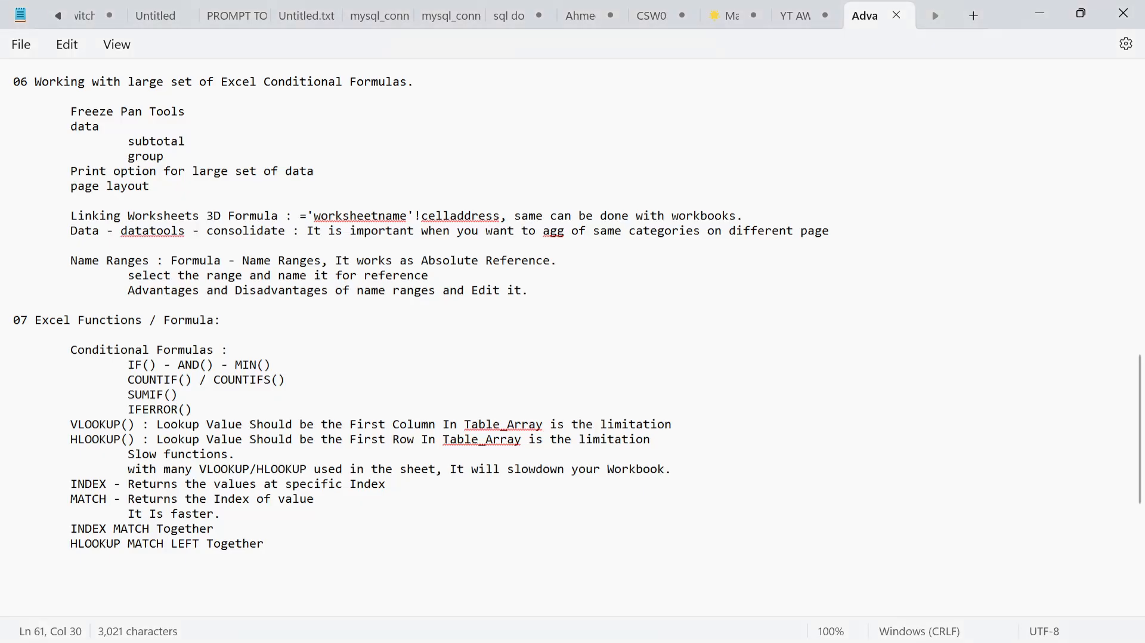
left_click(193, 409)
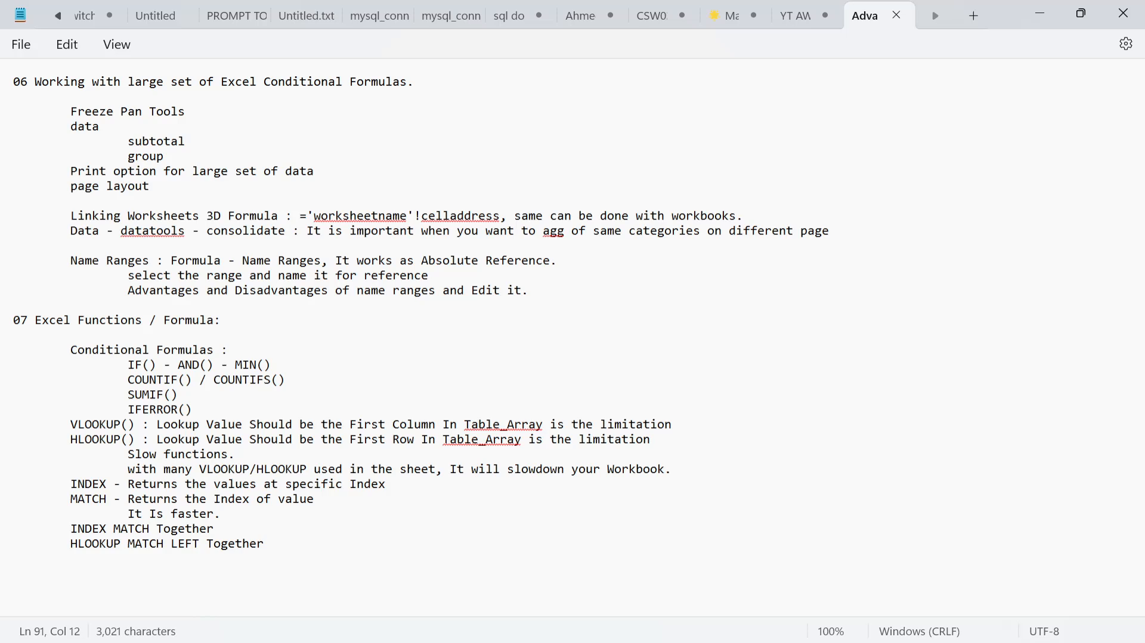
key("Up")
key("Up")
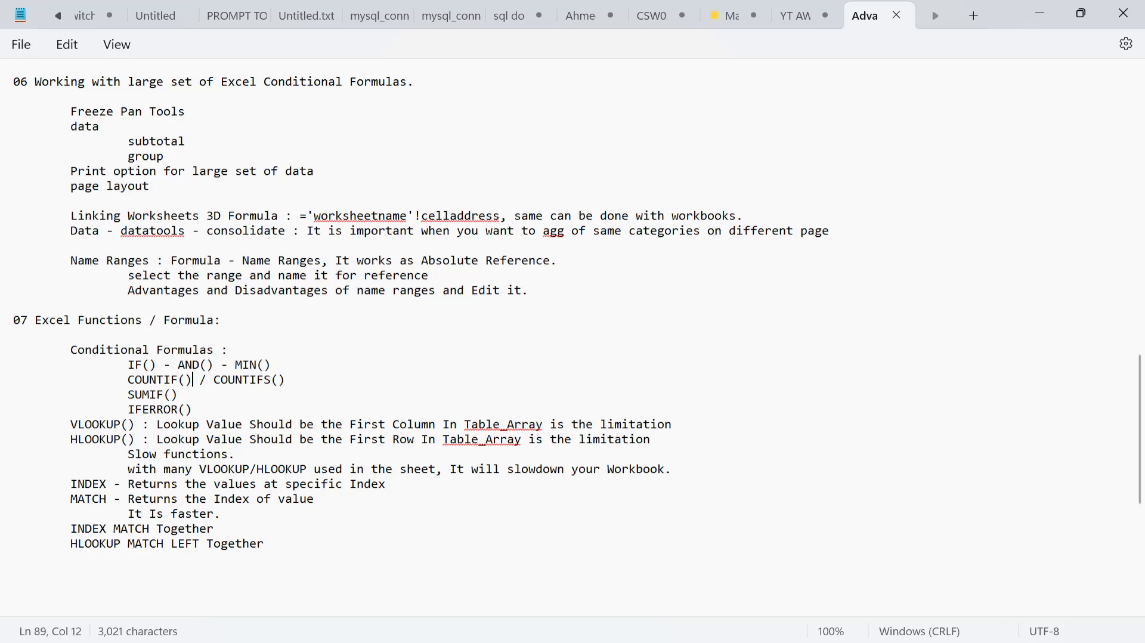
- Switch back to Excel102Exercises.xlsx in Excel and review the formula-based and consolidated circulation tables on the SUMMARY sheet
key("alt+Tab")
key("alt+Tab")
key("alt+Tab")
key("alt+Tab")
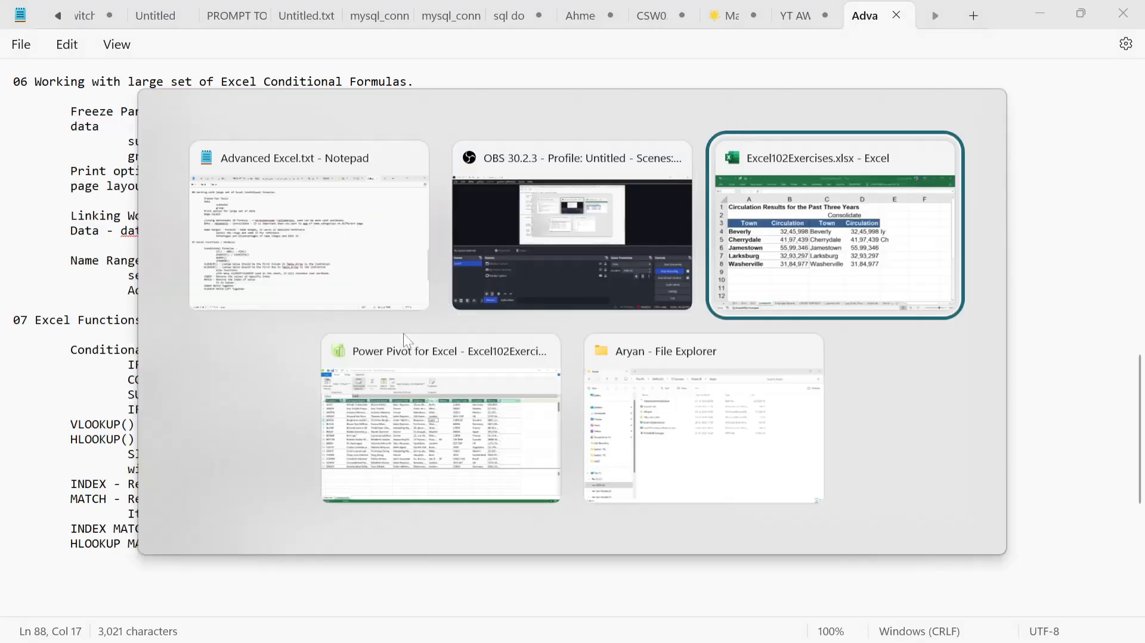
left_click(422, 351)
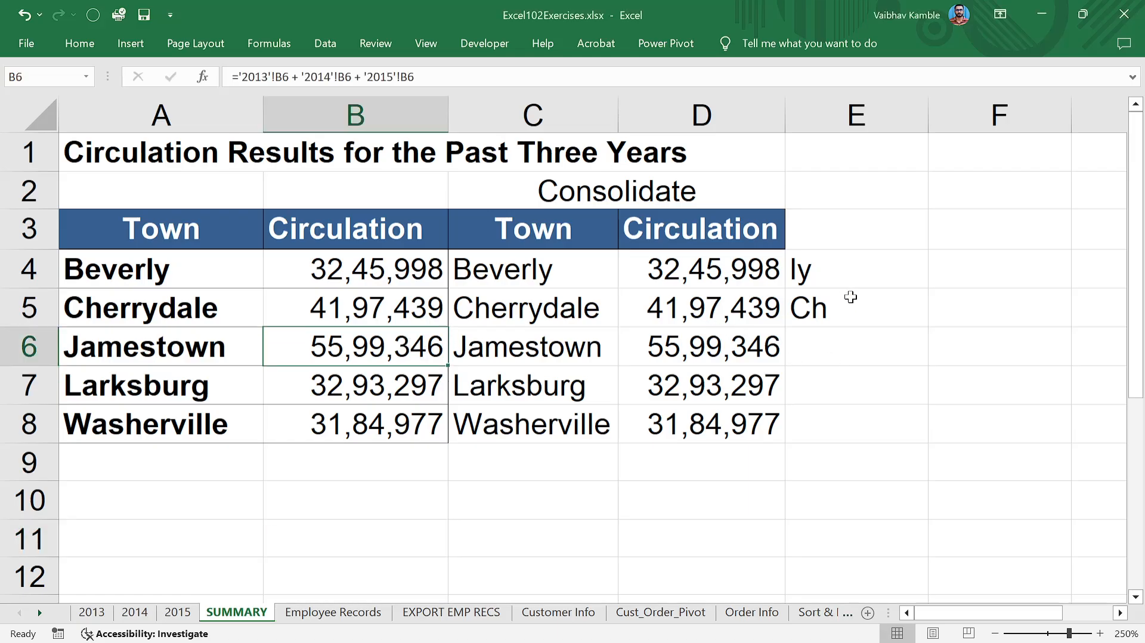
scroll(715, 339, "down", 1)
scroll(532, 391, "down", 1)
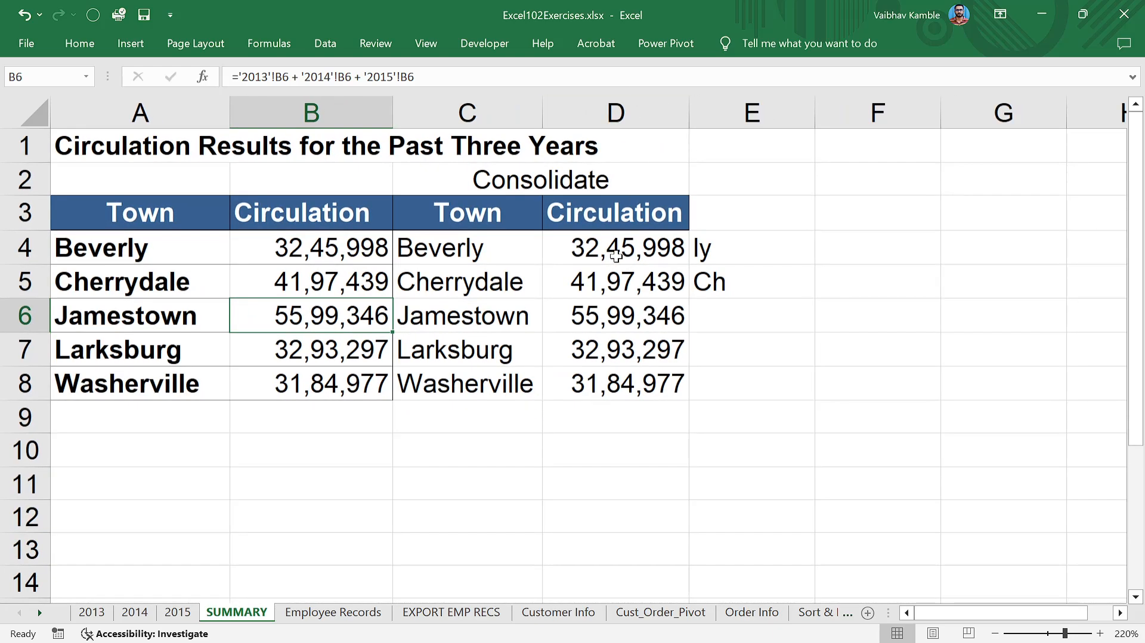
left_click(452, 283)
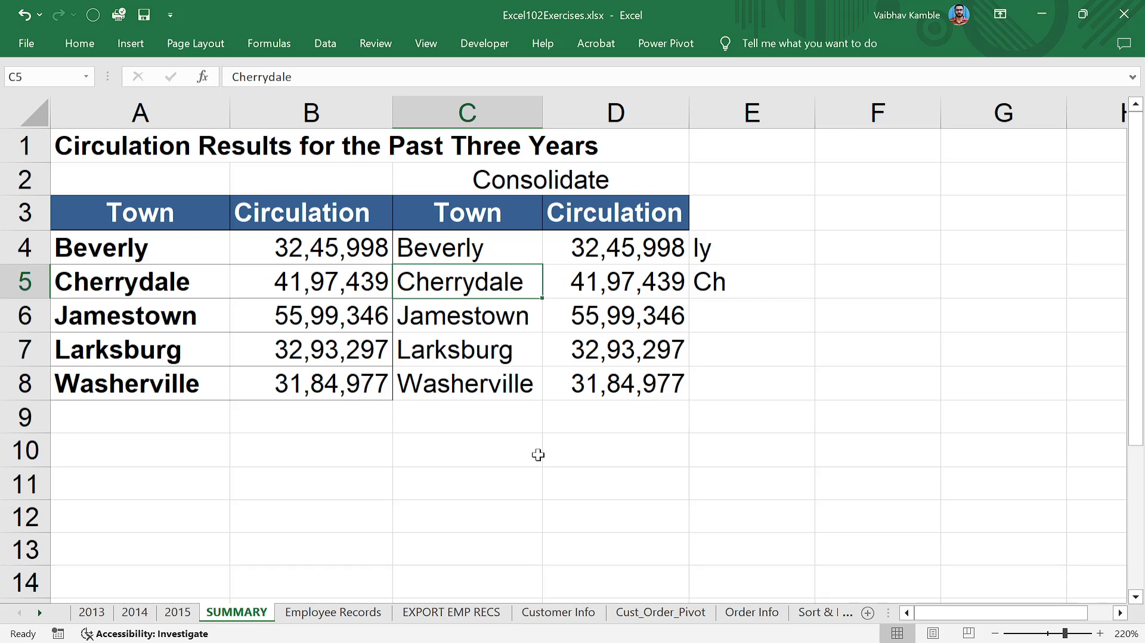
left_click(514, 455)
left_click(514, 424)
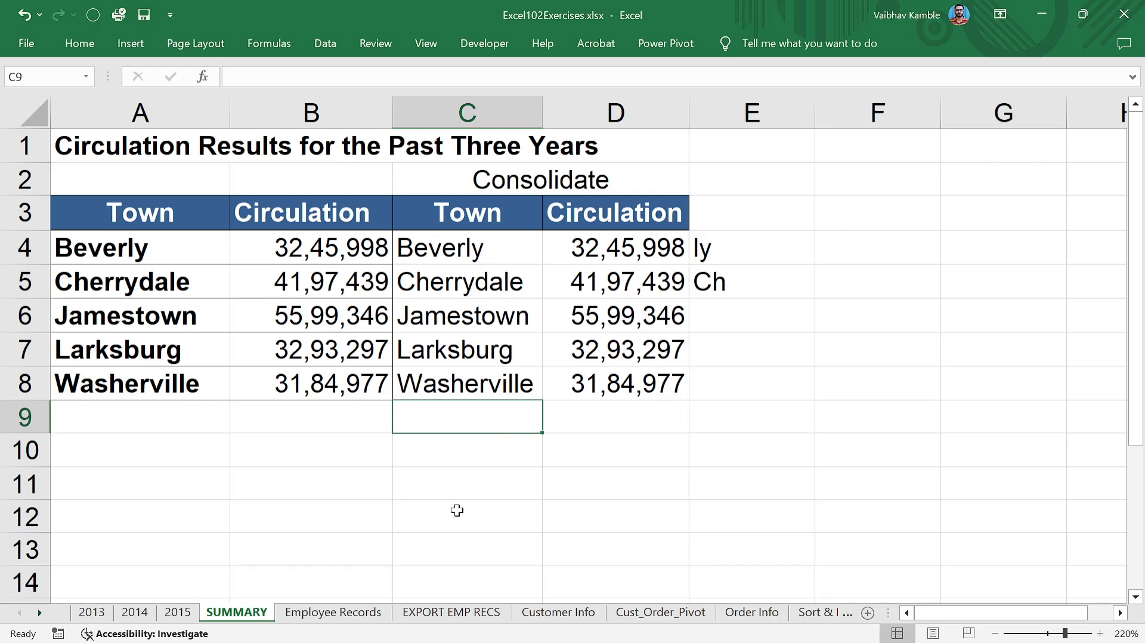
left_click(378, 507)
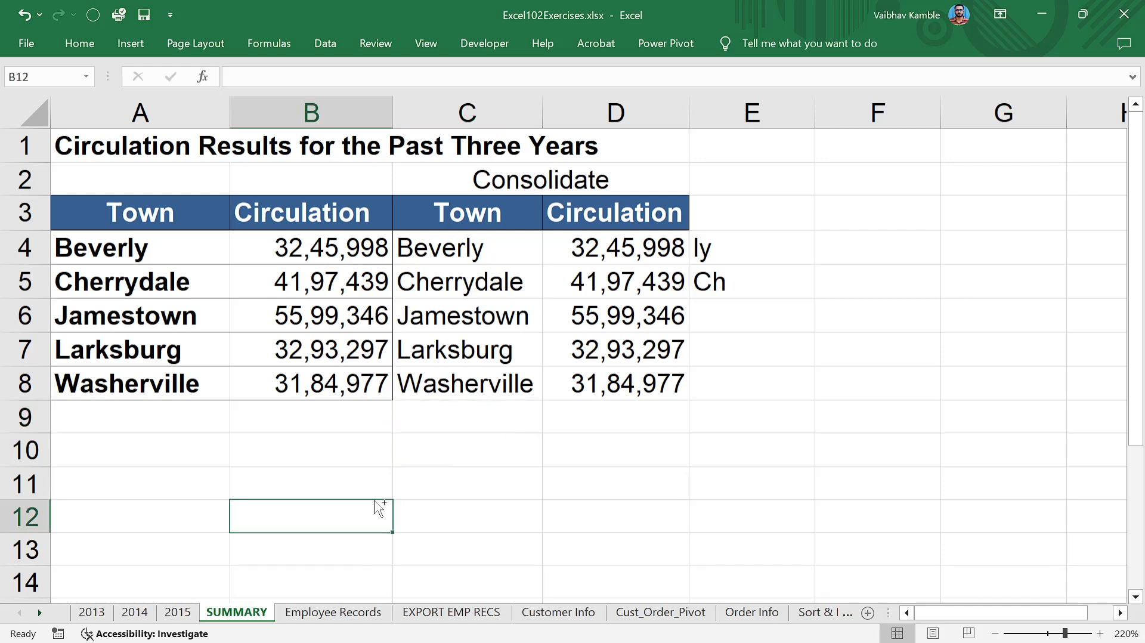
left_click(437, 464)
- Close the Excel102Exercises.xlsx workbook and open Excel103-AdvancedExercises.xlsx from its folder in File Explorer
key("alt+Tab")
key("alt+Tab")
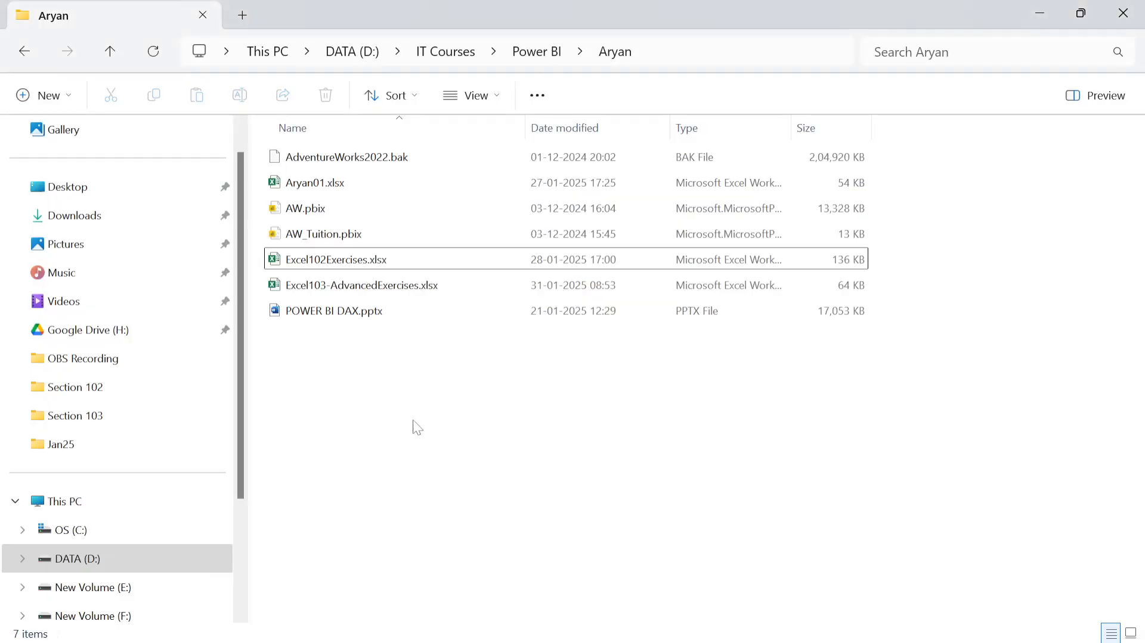
key("alt+Tab")
left_click(1124, 13)
double_click(429, 290)
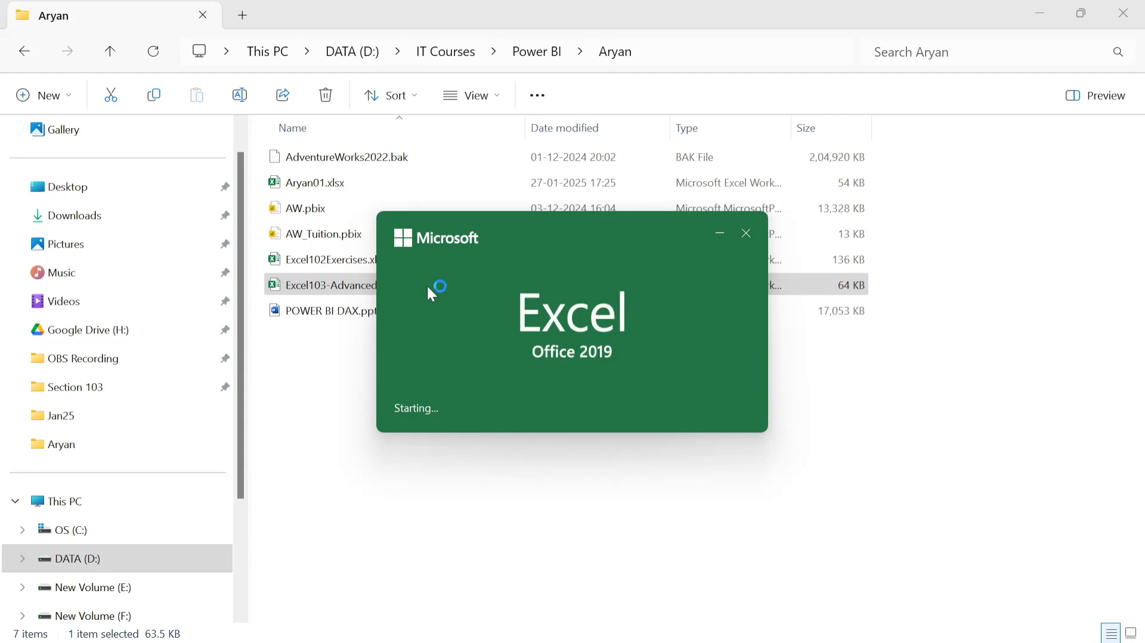
- Enable editing of the protected Excel103-AdvancedExercises.xlsx workbook
key("alt+Tab")
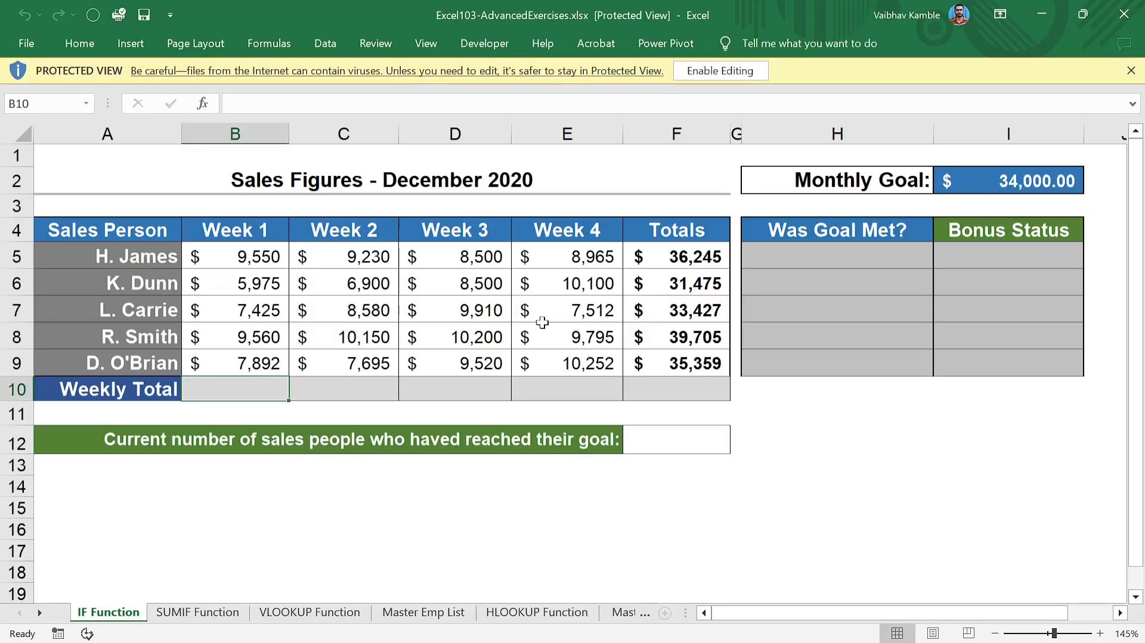
left_click(851, 304)
left_click(720, 71)
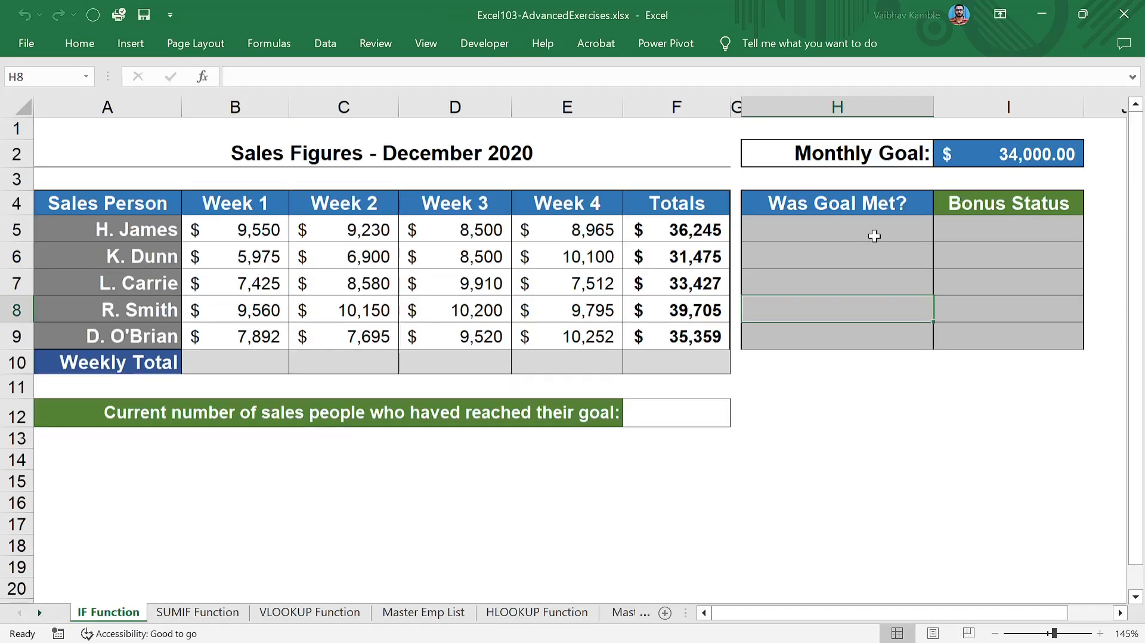
left_click(871, 235)
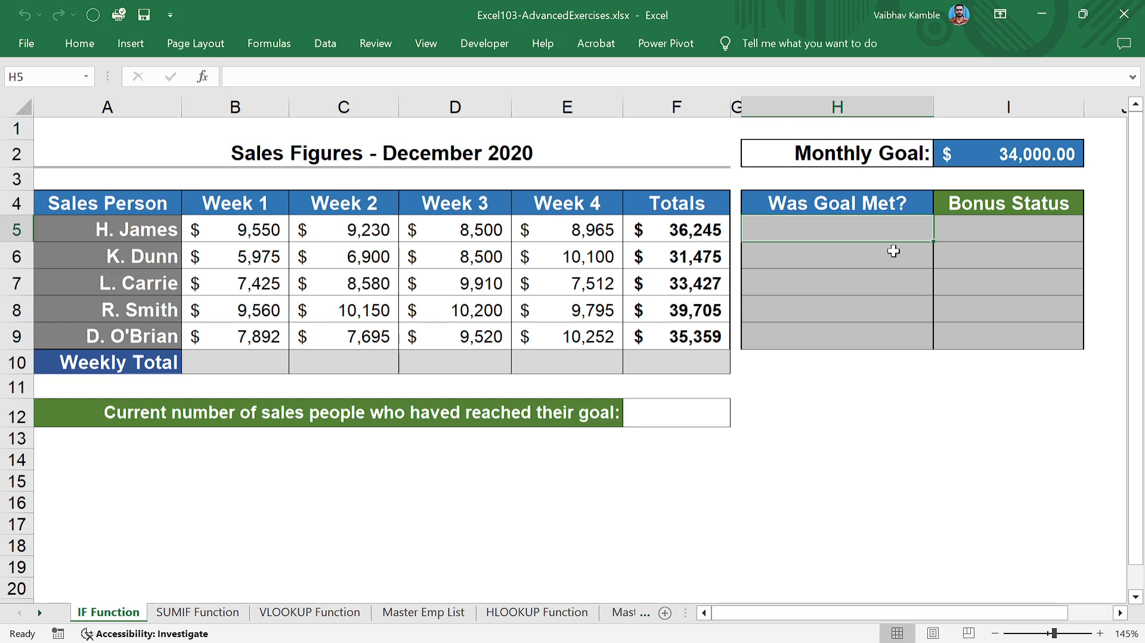
left_click(886, 262)
left_click(873, 228)
left_click(871, 254)
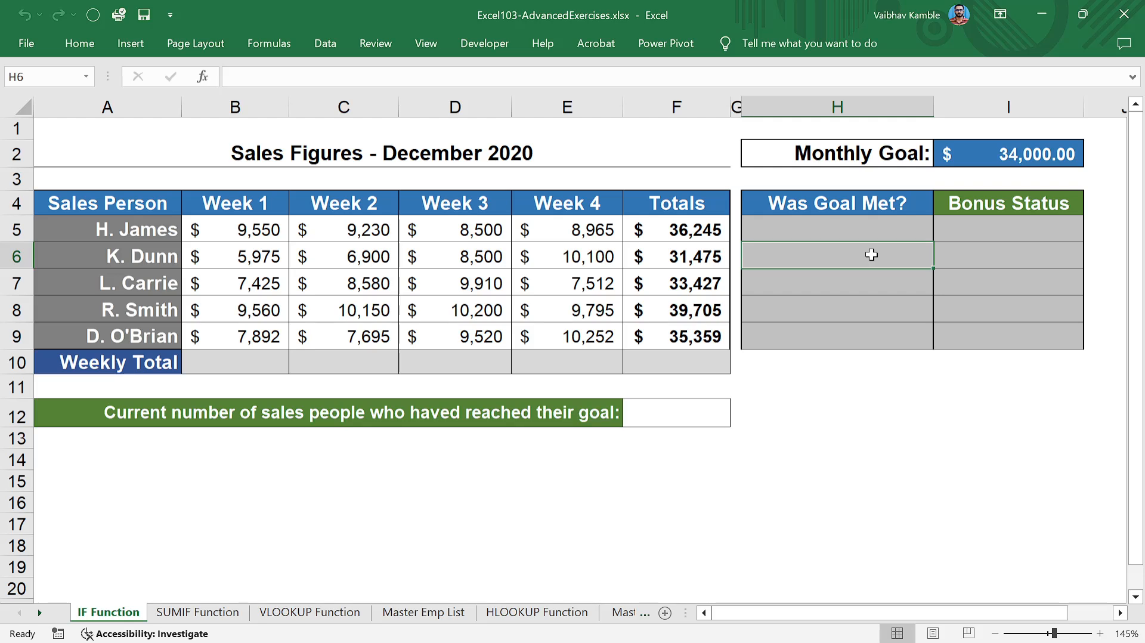
- Compare the first sales person's total in F5 with the monthly goal in I2 for the goal check in H5
left_click(861, 235)
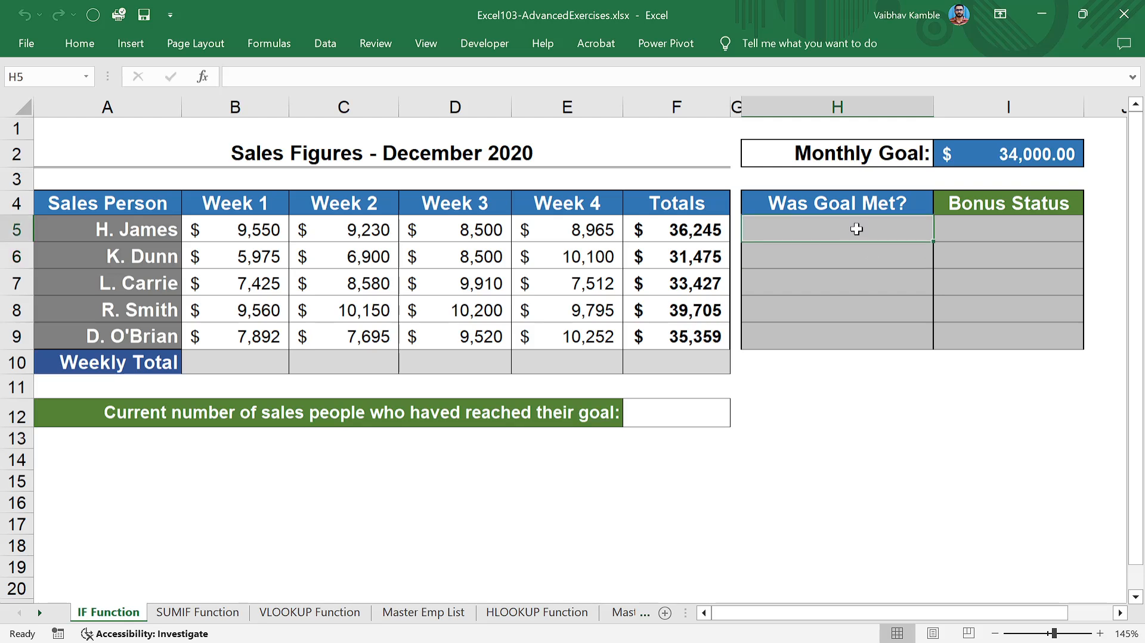
left_click(1007, 160)
left_click(673, 229)
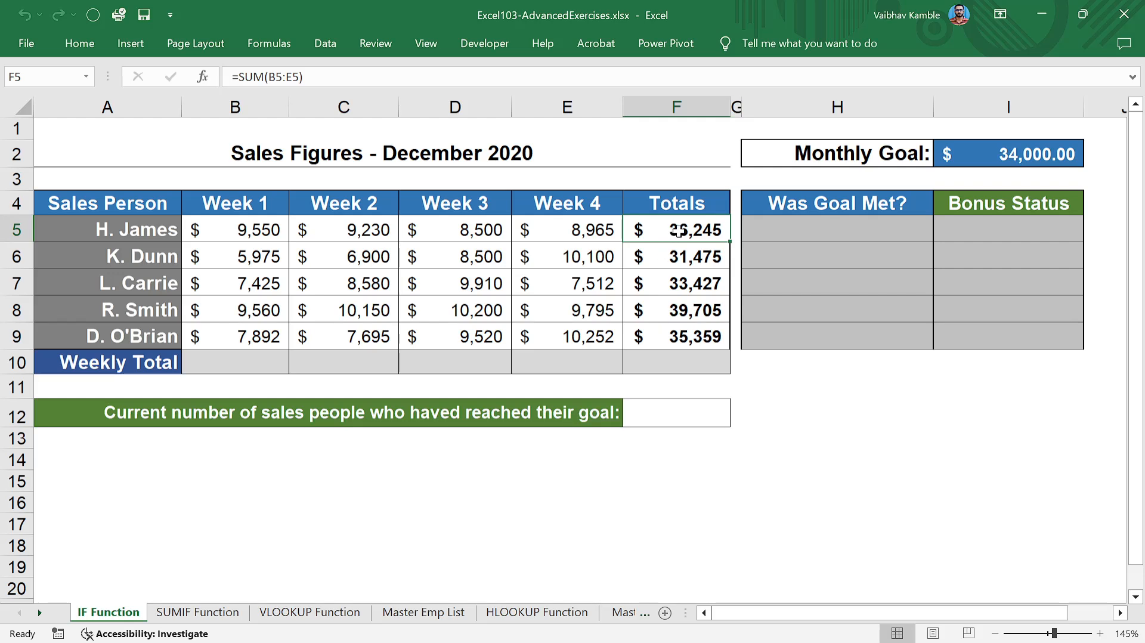
left_click(992, 156)
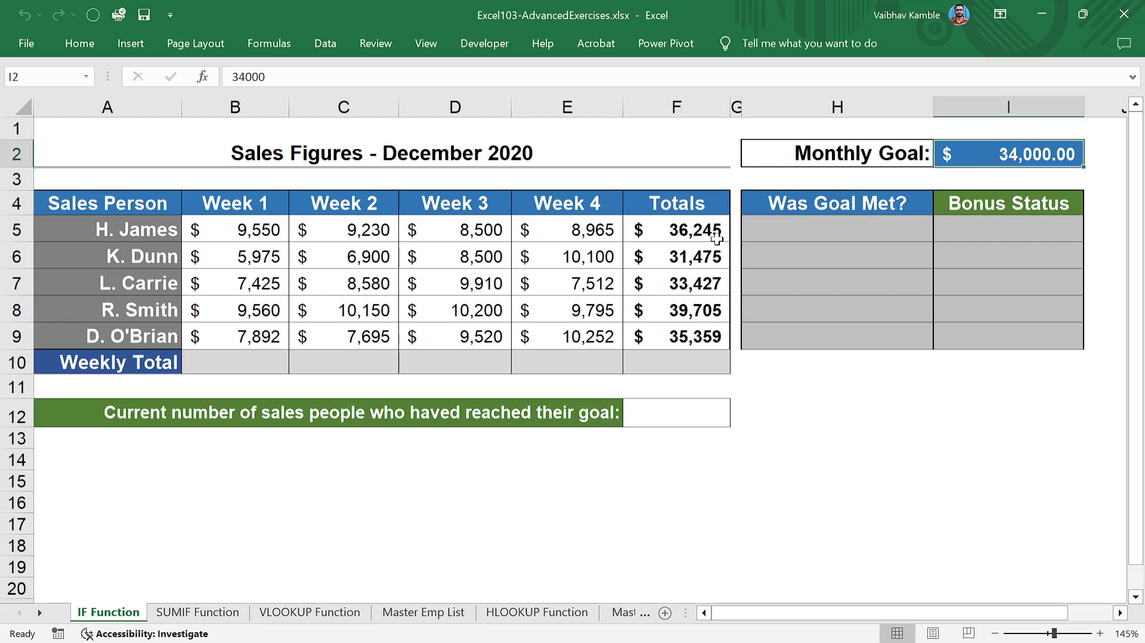
left_click(691, 232)
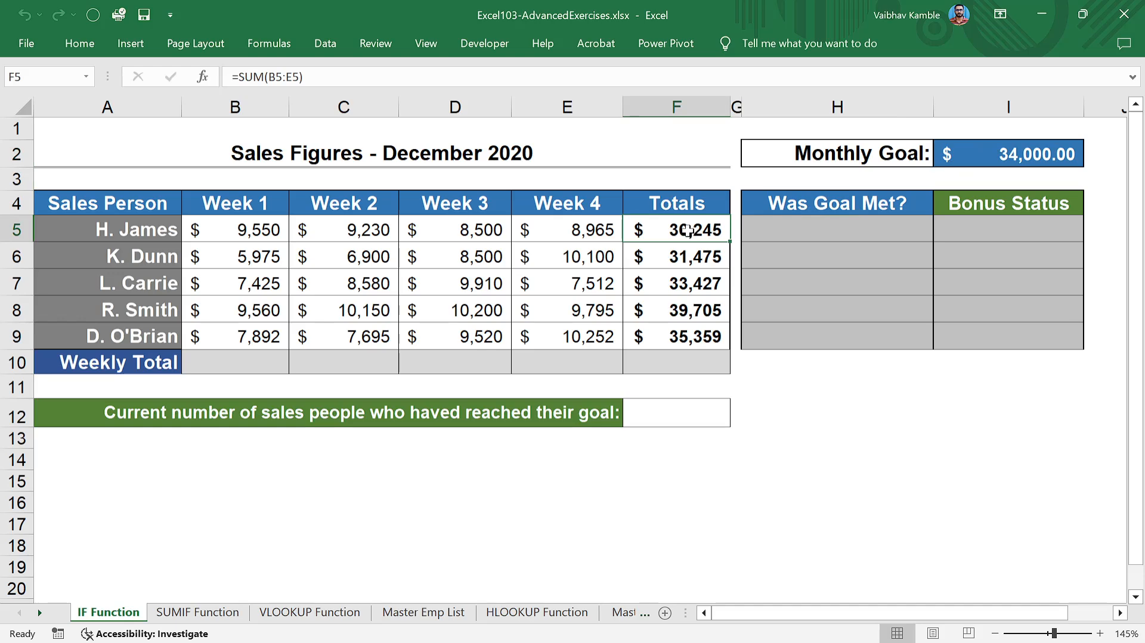
left_click(813, 223)
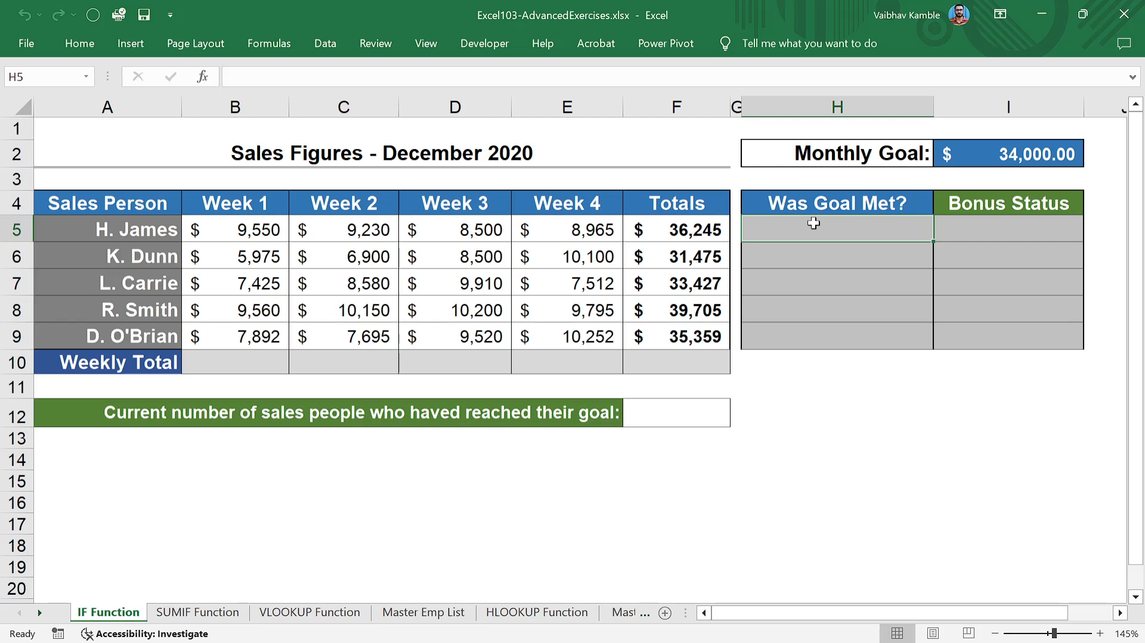
type("=i")
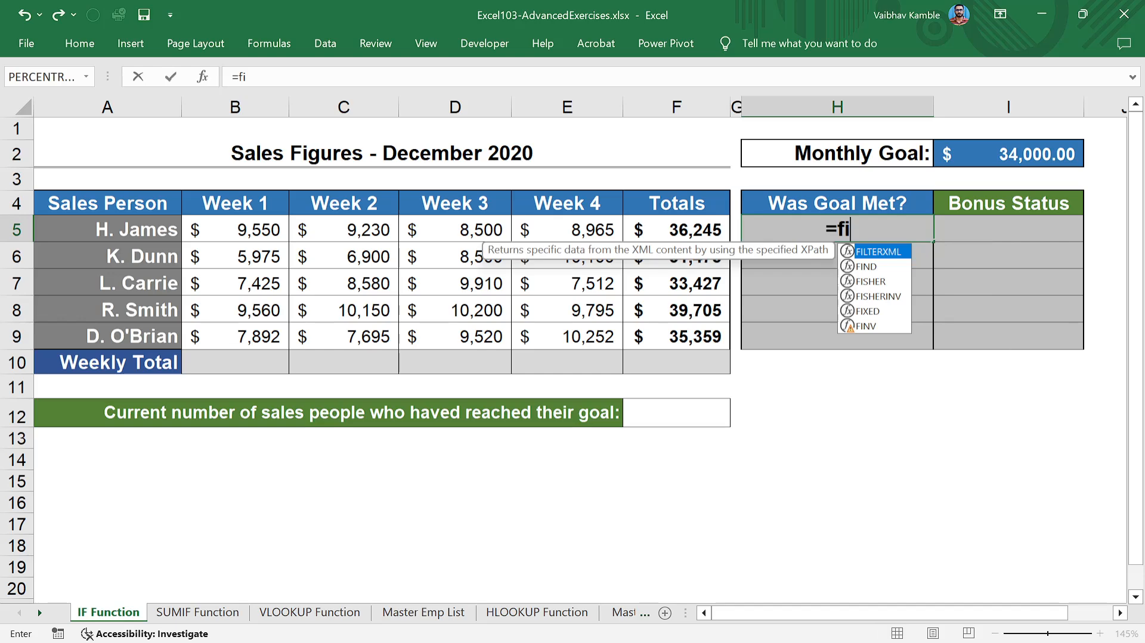
key("BackSpace")
type("i")
key("Tab")
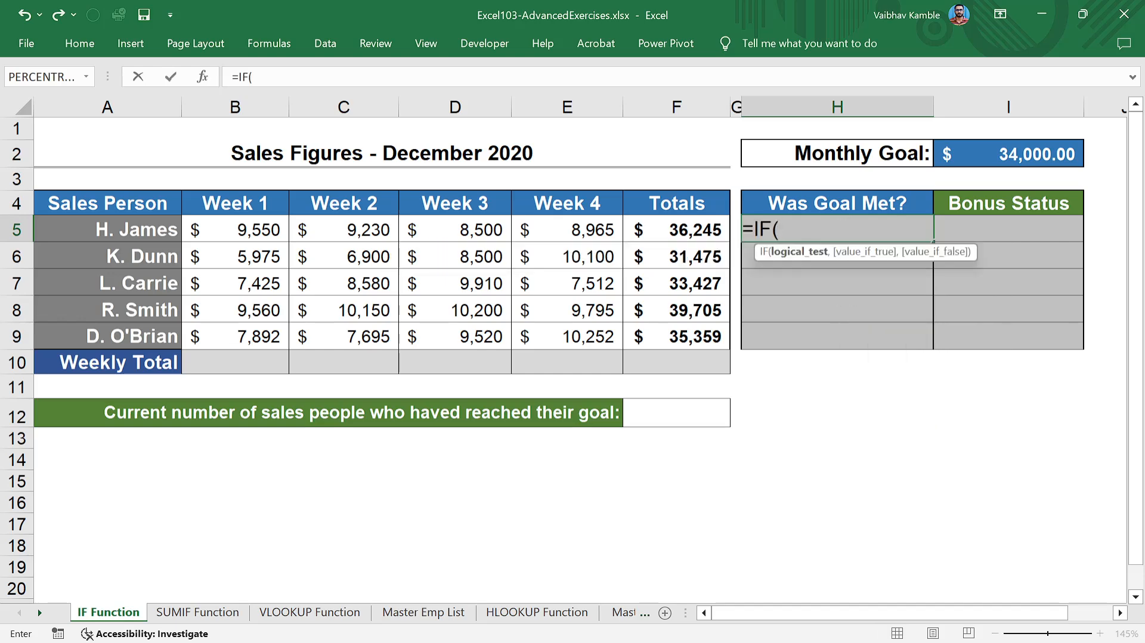
left_click(1016, 153)
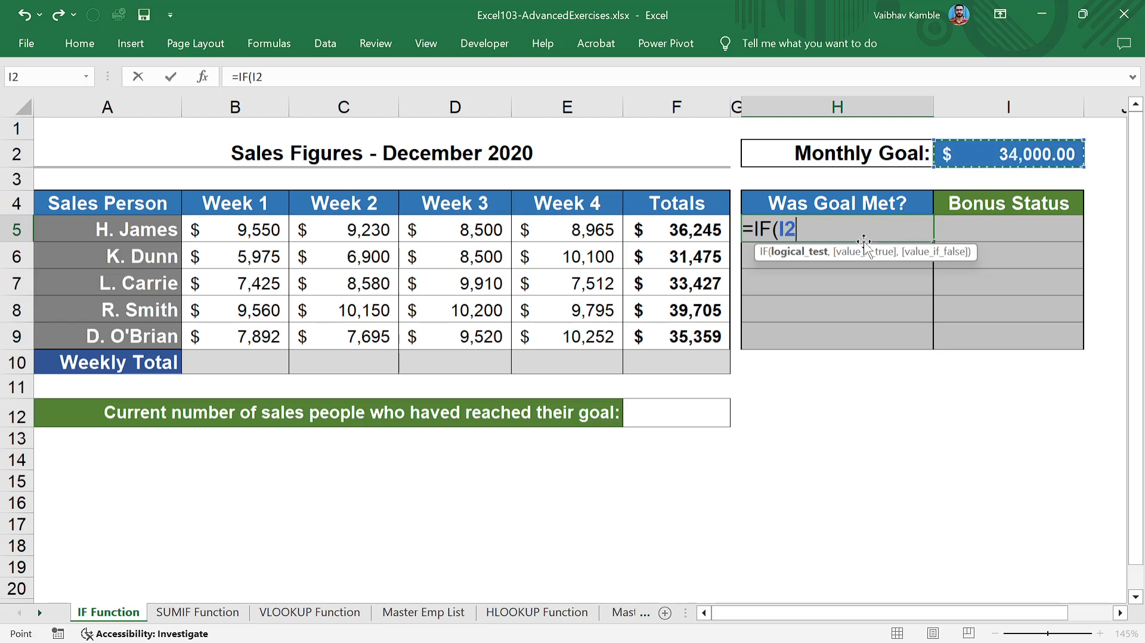
key("F4")
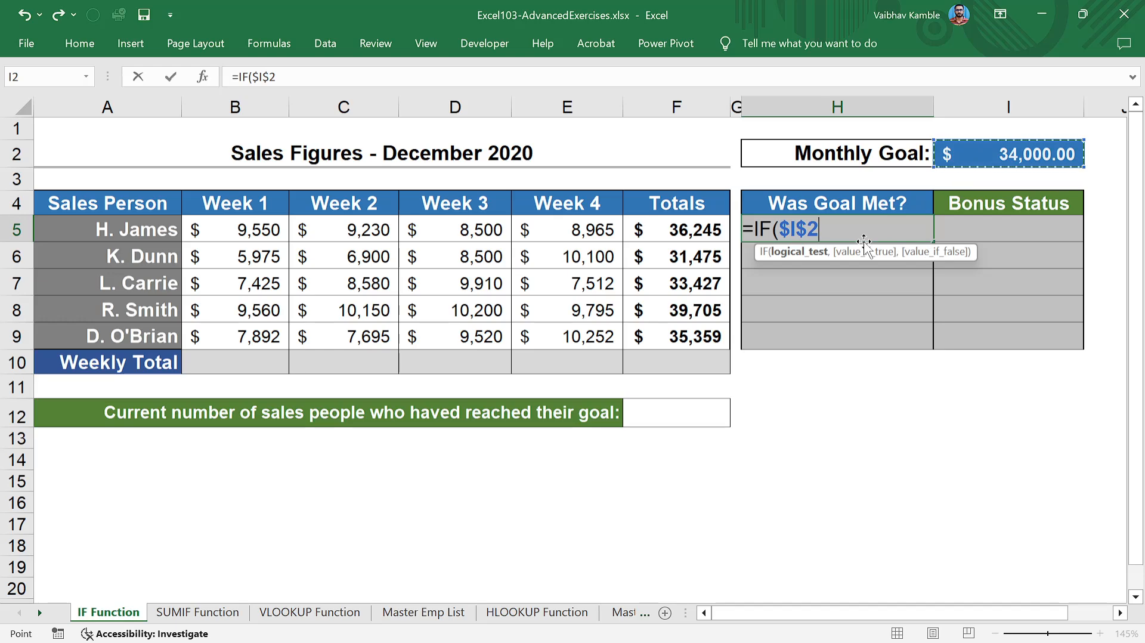
key("Right")
key("Left")
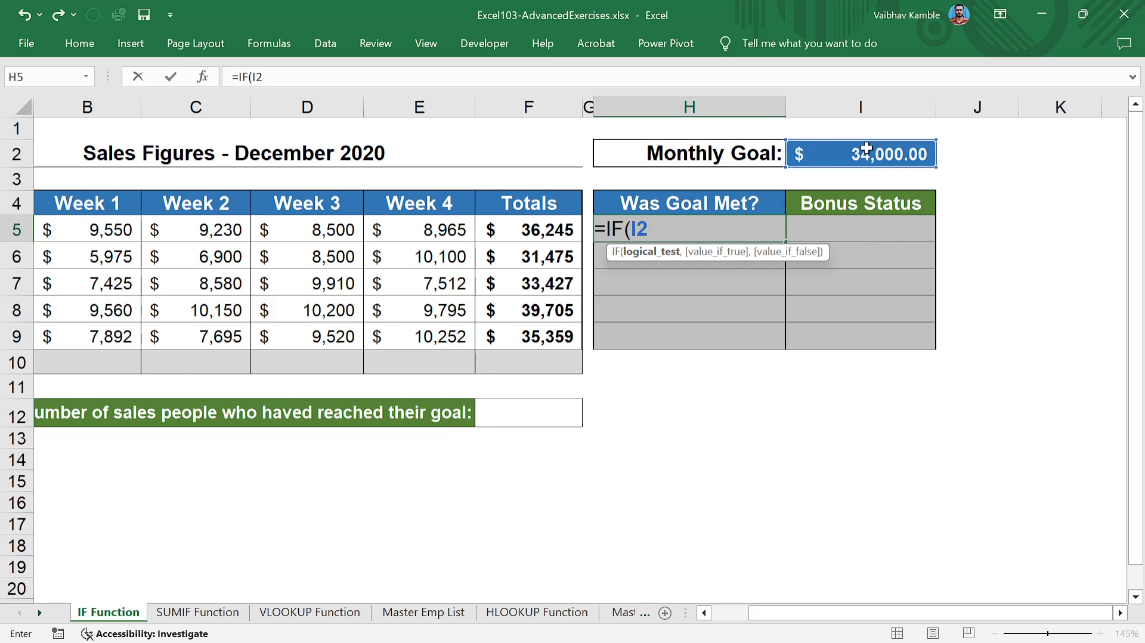
key("Escape")
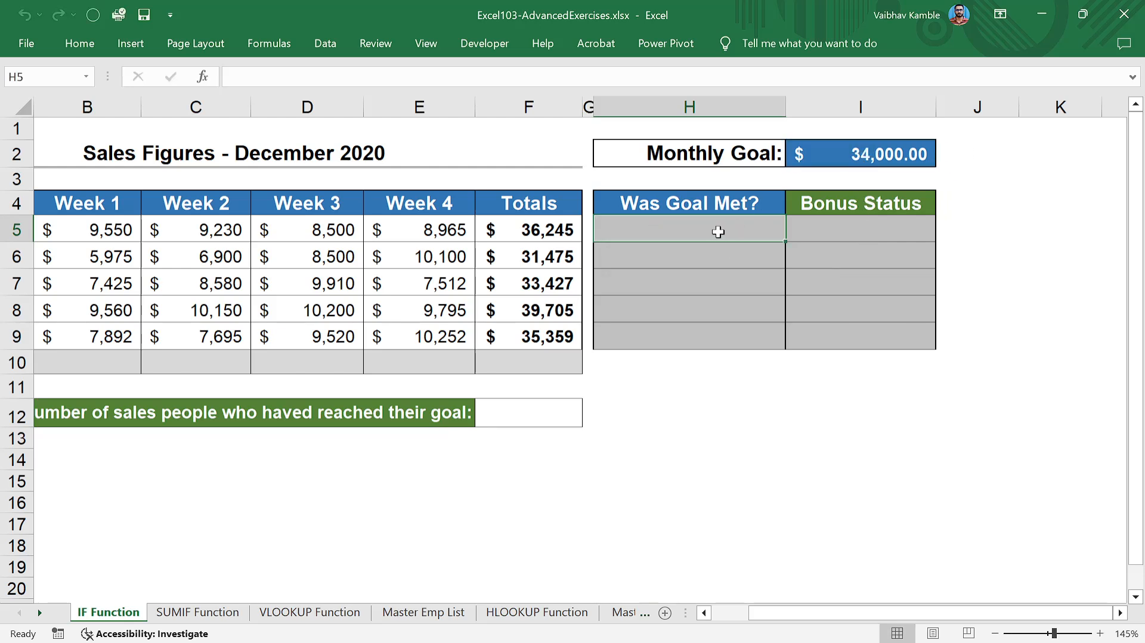
type("=IF(")
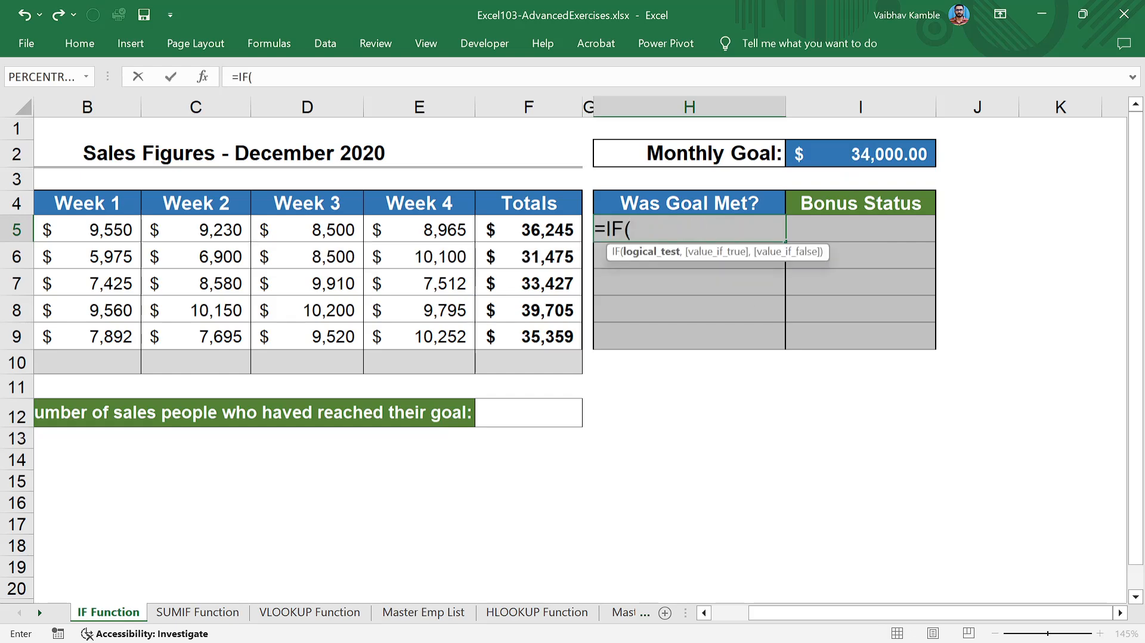
key("Right")
key("Up")
key("Up")
key("Right")
key("Left")
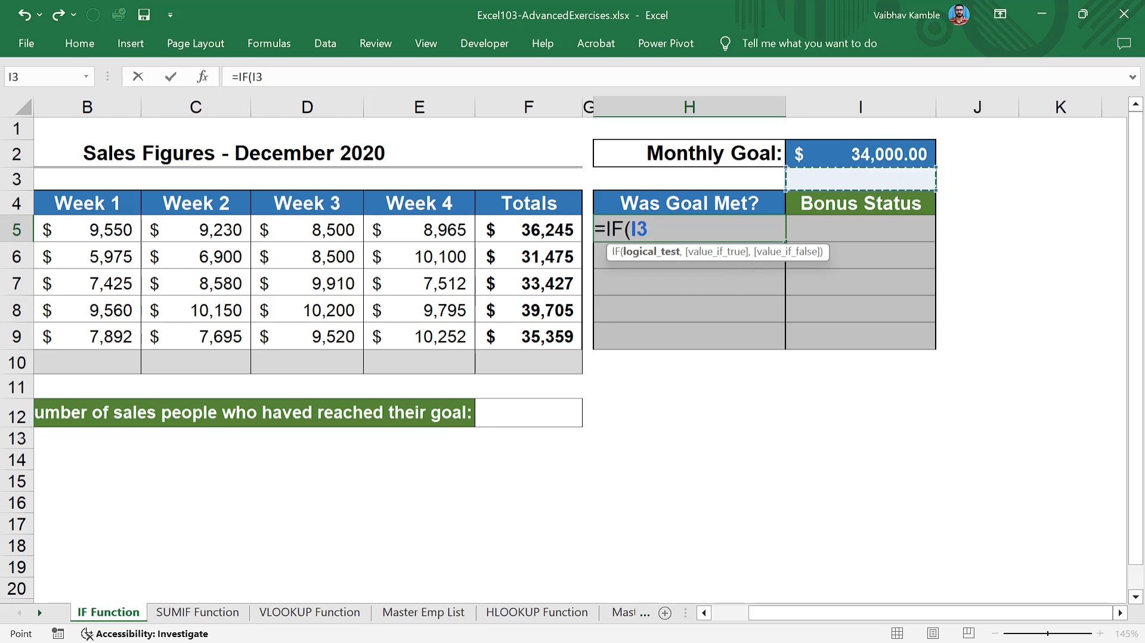
key("Up")
key("F4")
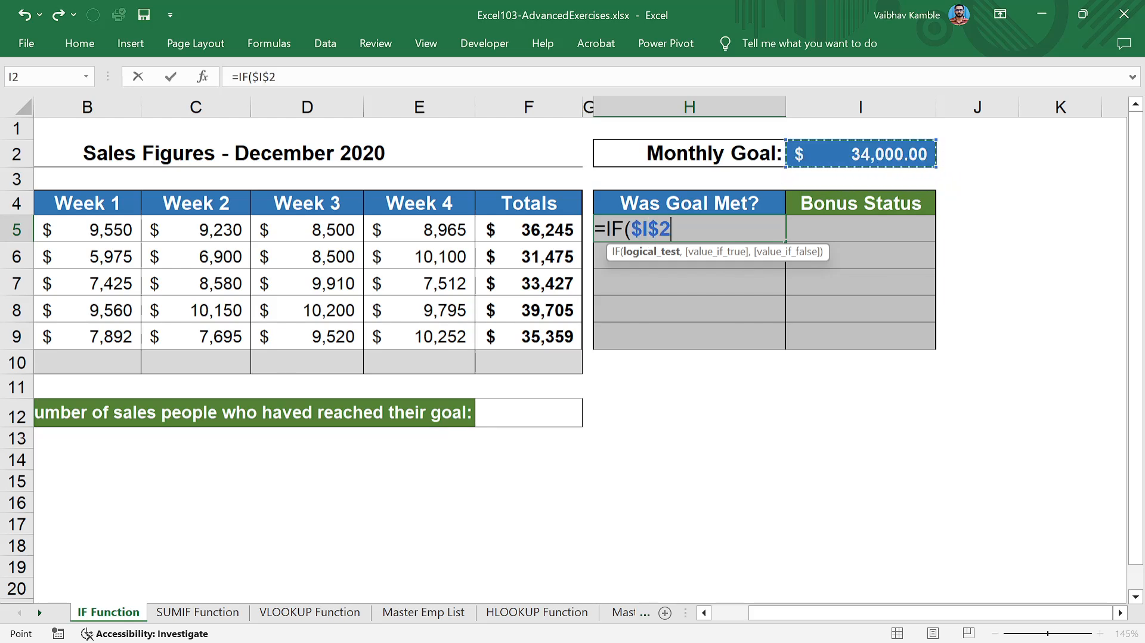
type(">")
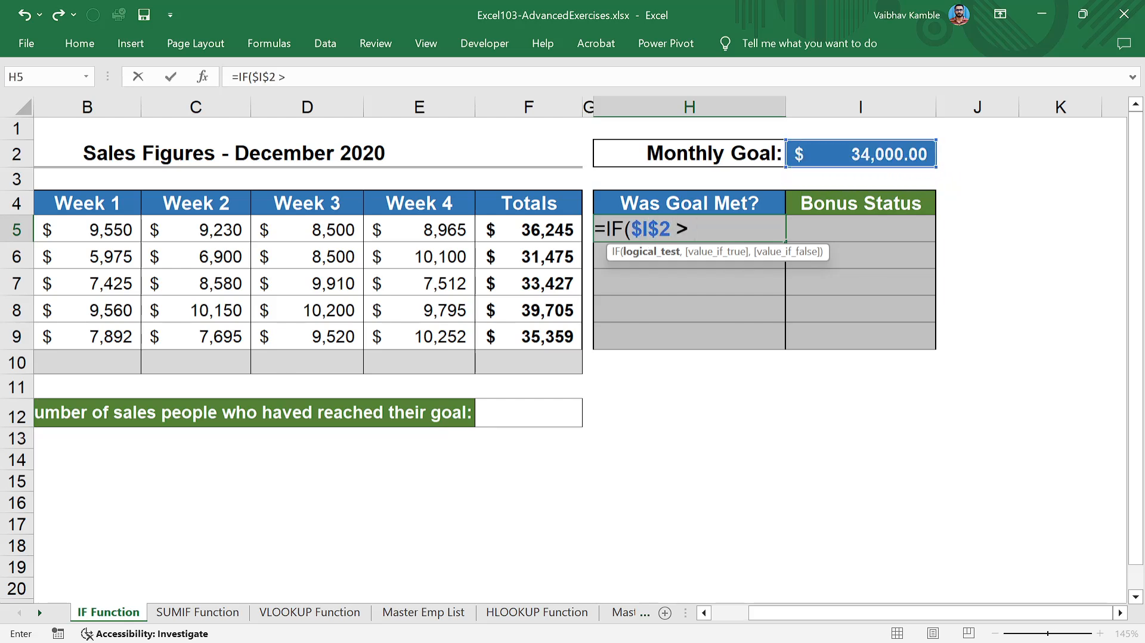
key("Left")
key("Left")
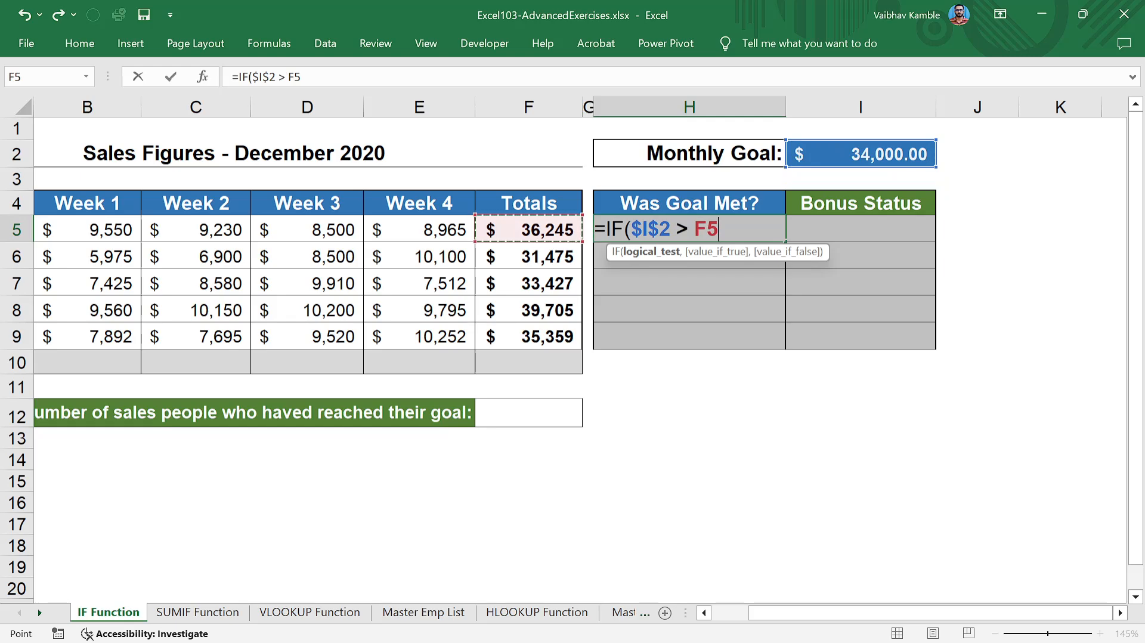
key("Right")
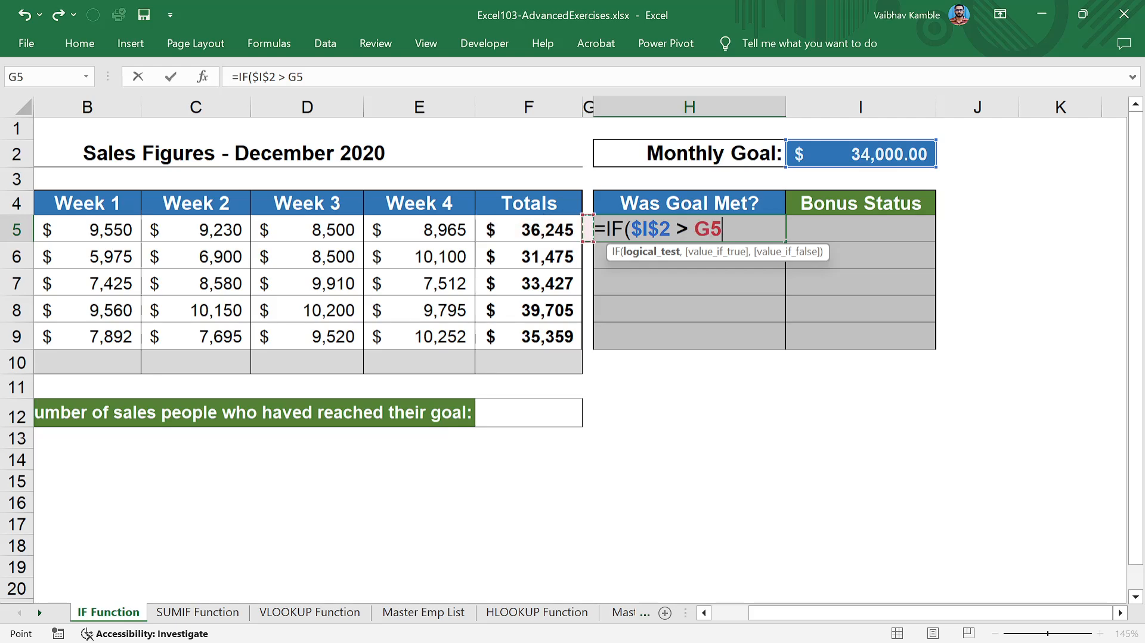
key("ctrl+shift+Left")
key("ctrl+shift+Left")
key("ctrl+shift+Right")
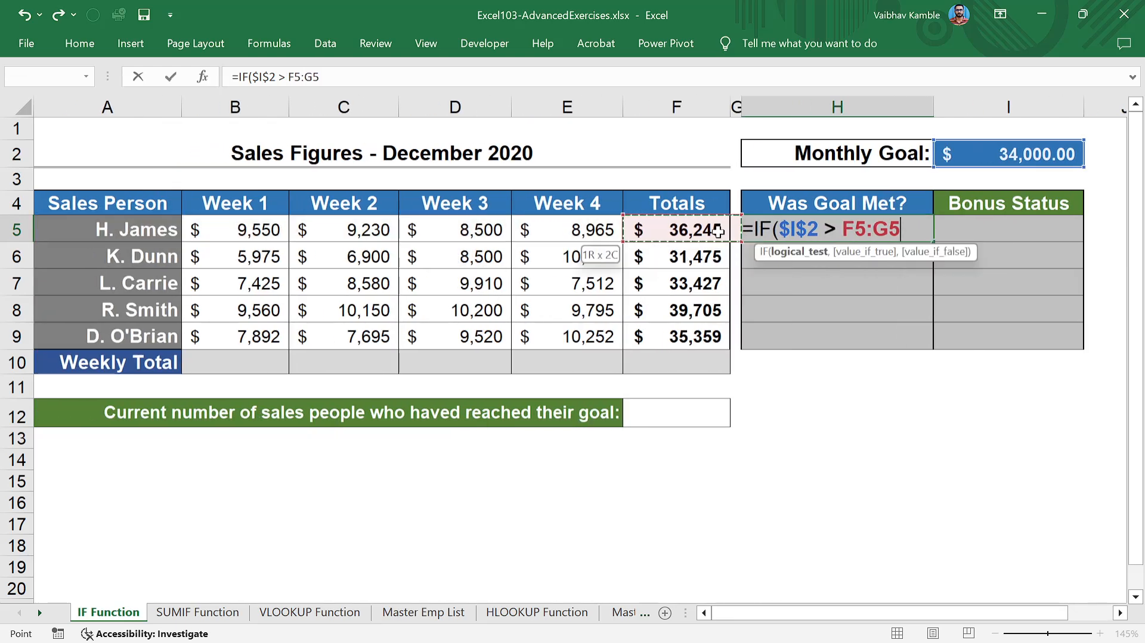
key("Escape")
- Start an IF formula in H5, the first cell under Was Goal Met?
type("=")
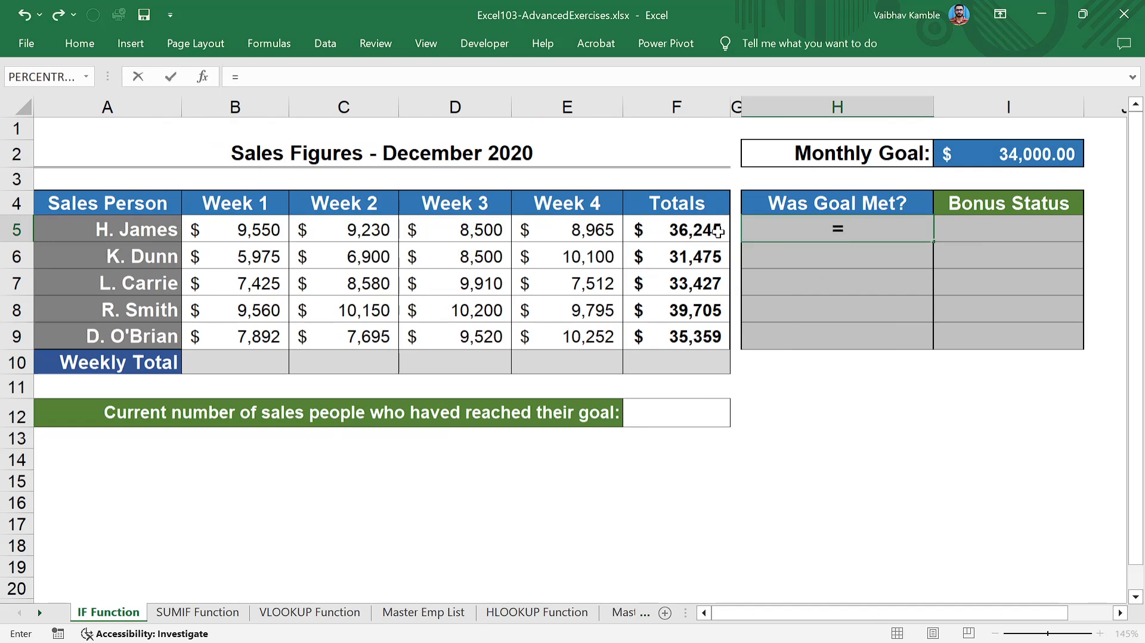
type("if")
key("Tab")
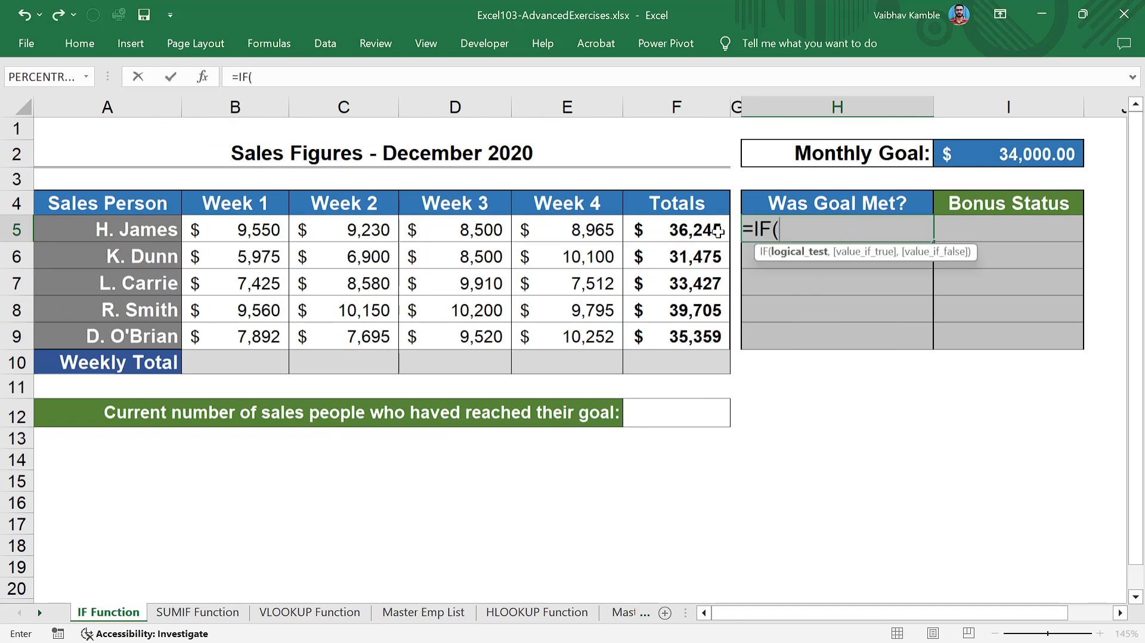
left_click(718, 232)
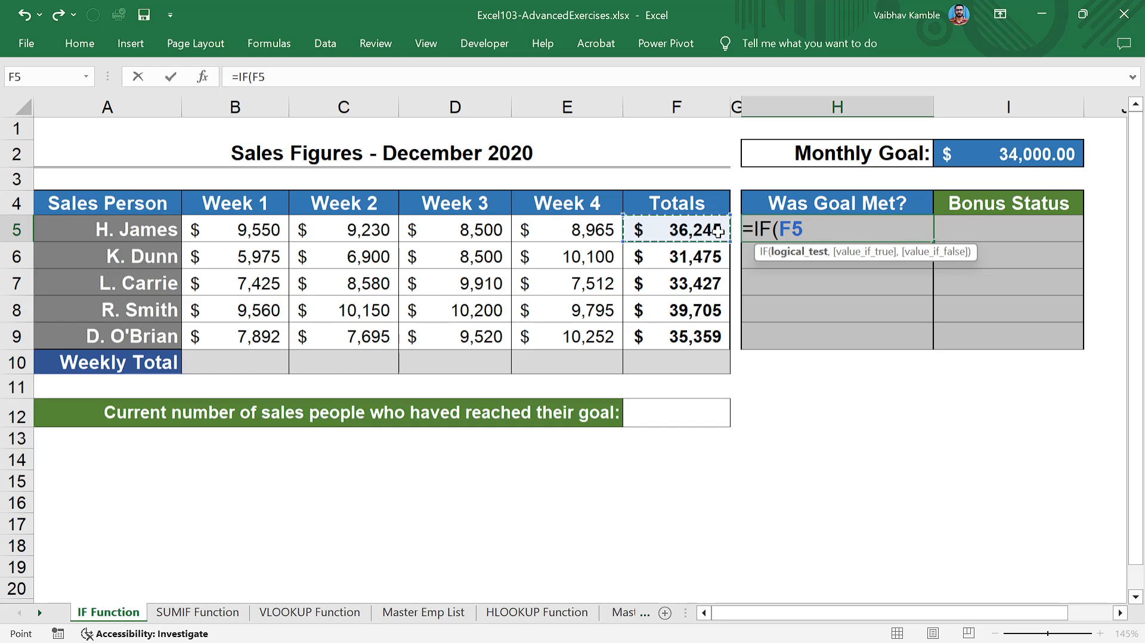
type(">")
key("shift+space")
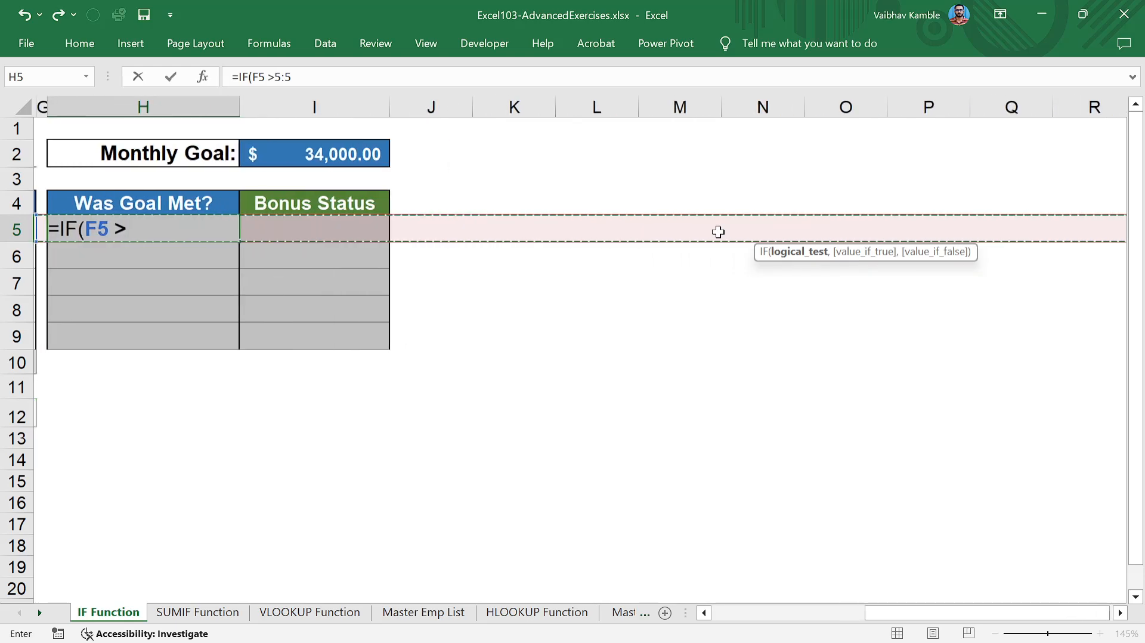
key("Left")
key("Right")
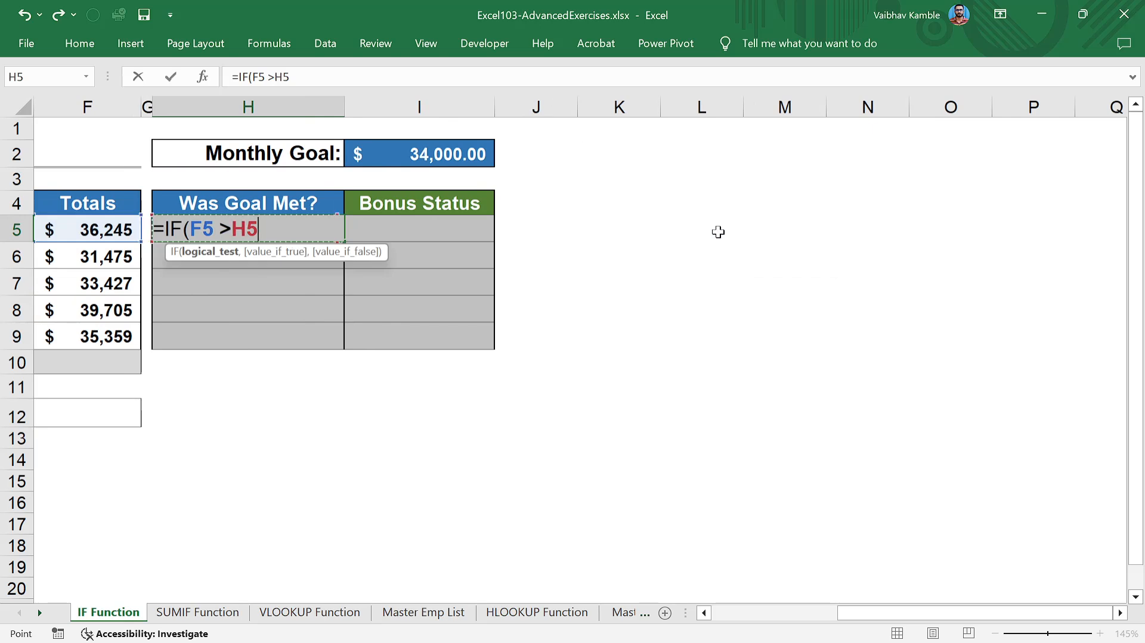
key("Left")
key("Left")
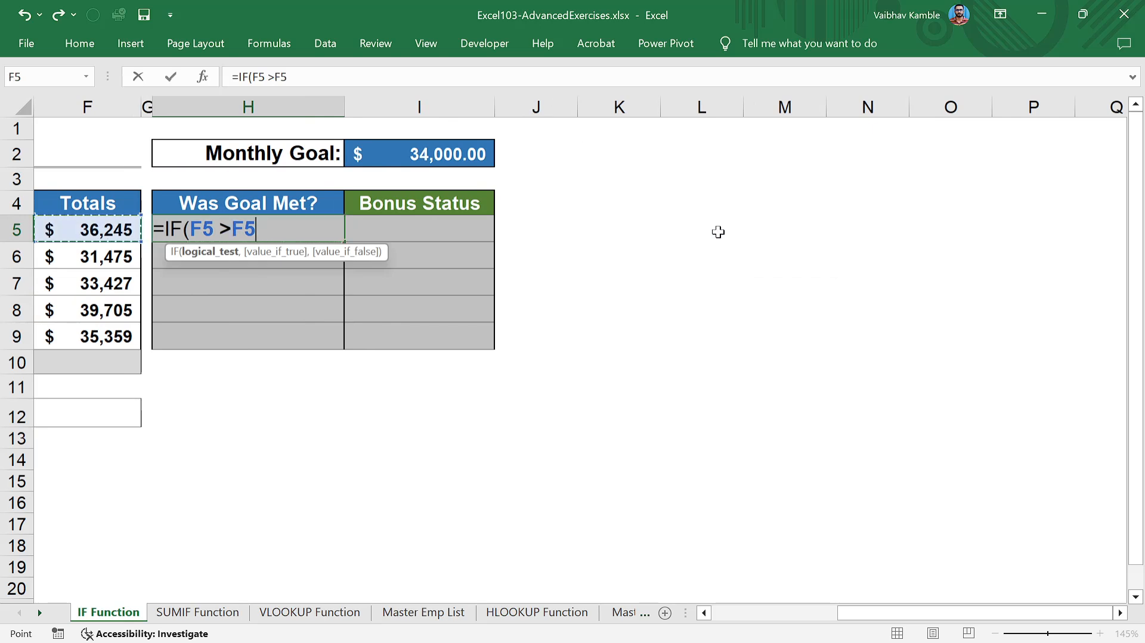
key("BackSpace")
key("BackSpace")
key("BackSpace")
key("BackSpace")
key("BackSpace")
key("BackSpace")
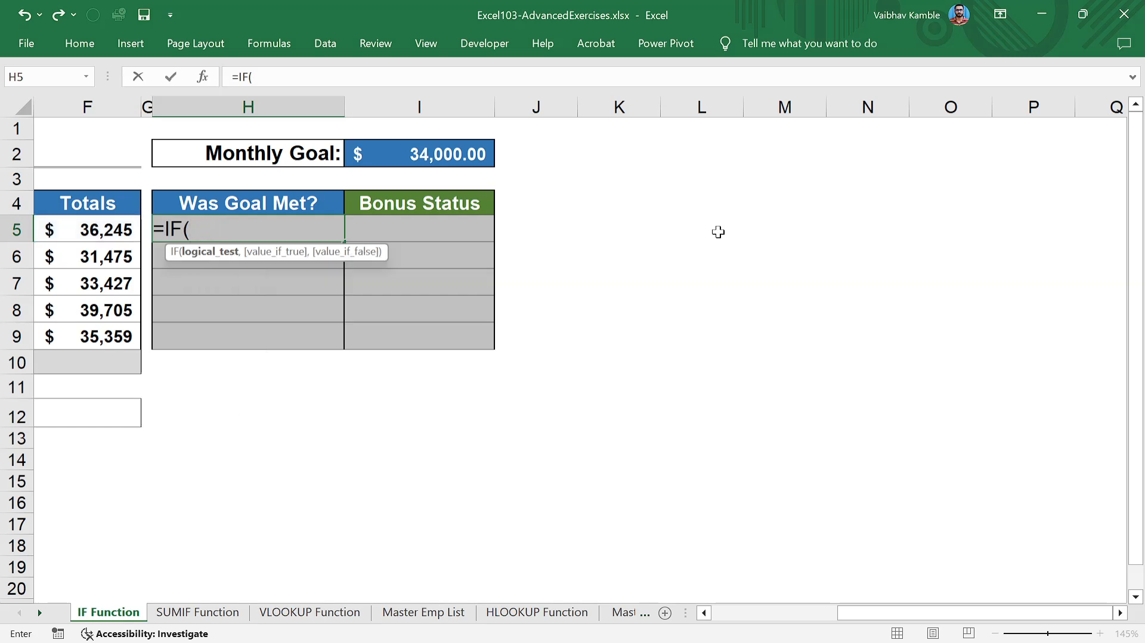
- Enter F5 > $I$2 as the IF formula's logical test, with an absolute reference to the monthly goal
key("Left")
key("Left")
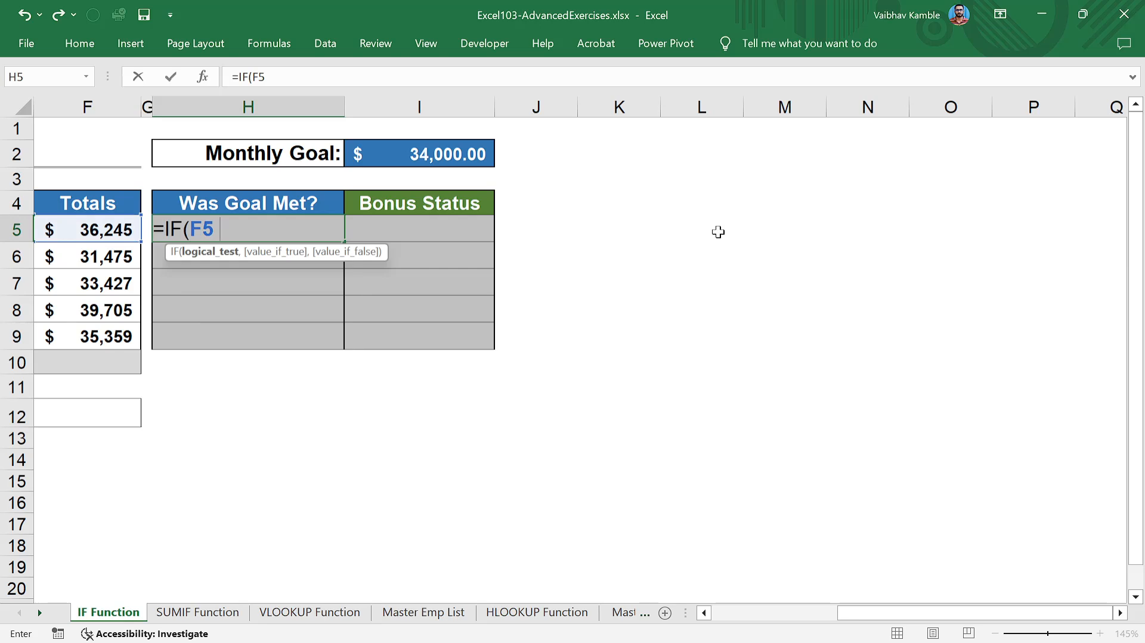
type(">")
key("Up")
key("Up")
key("Up")
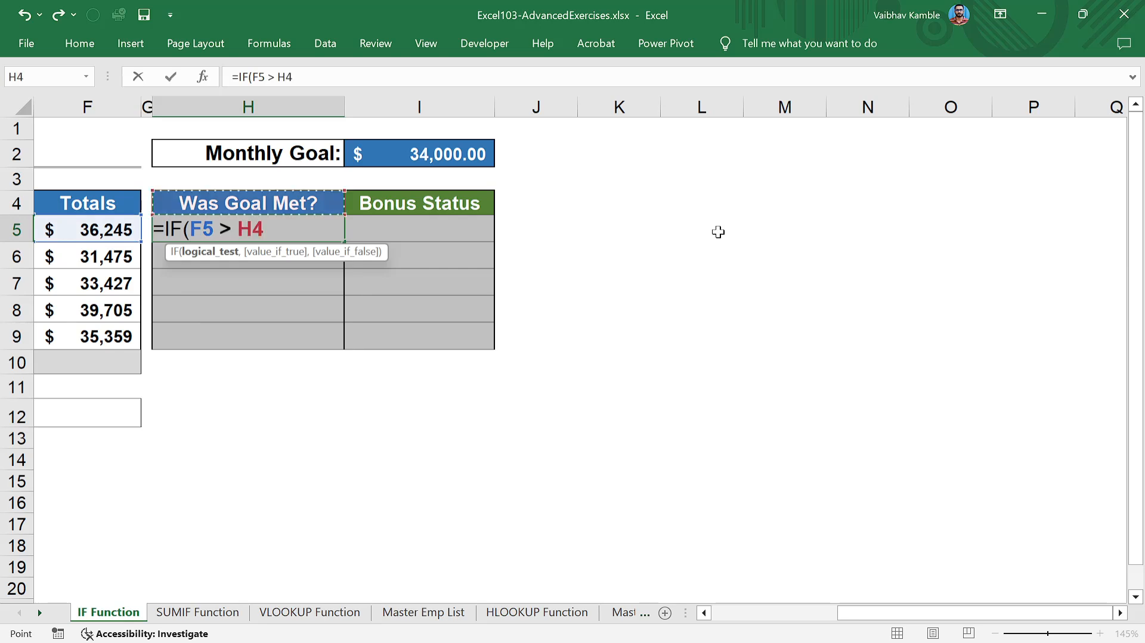
key("Right")
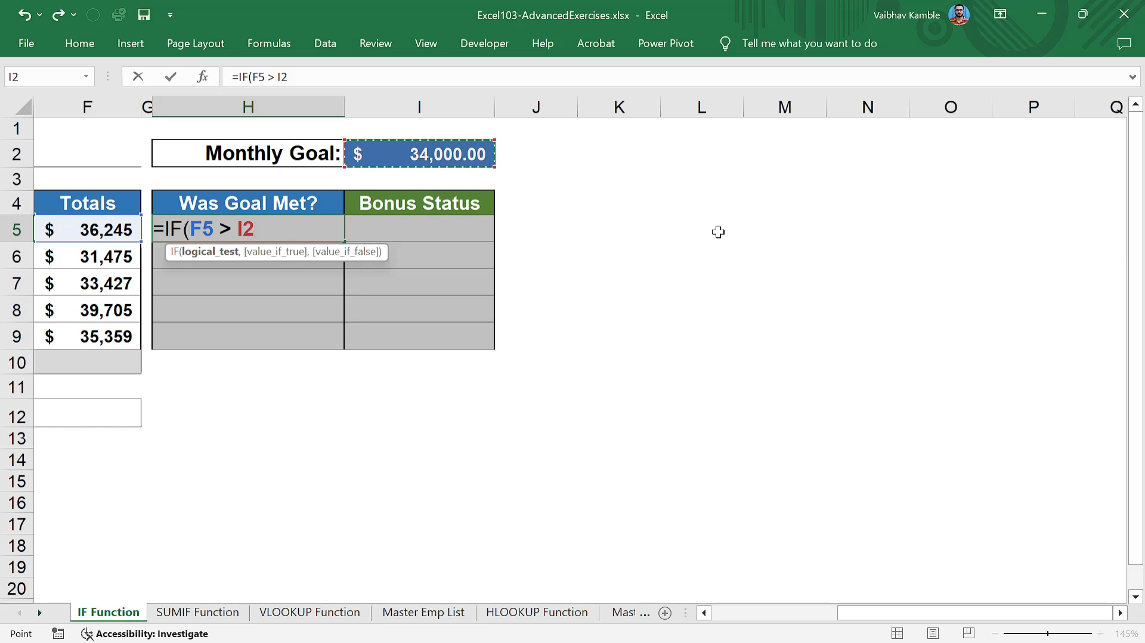
key("F4")
type(",")
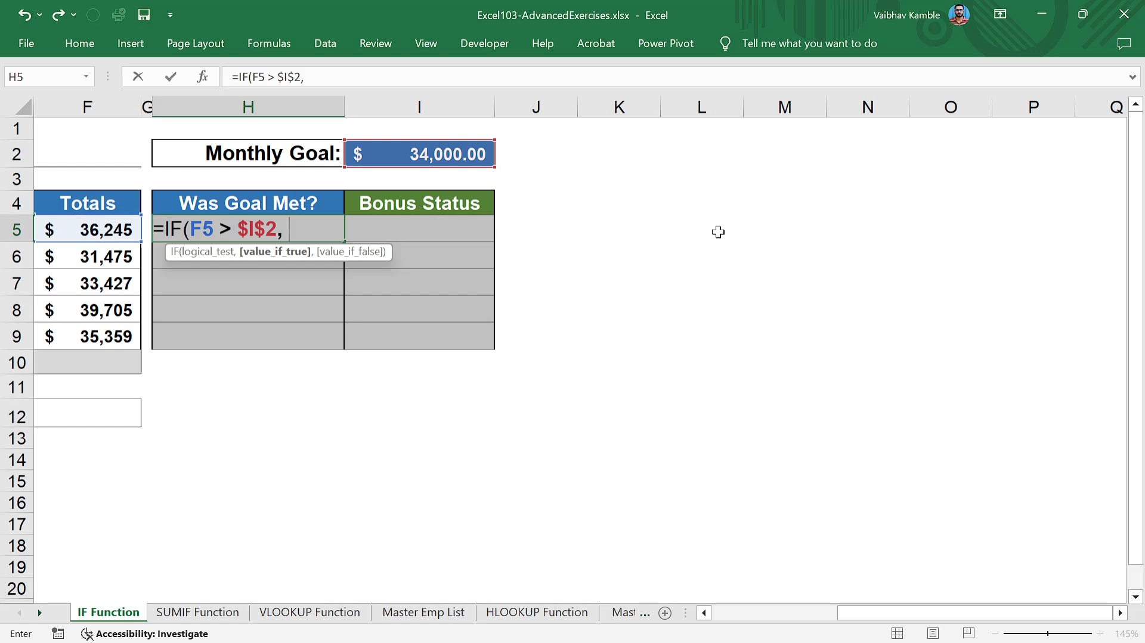
- Complete the H5 formula so it returns "Yes" if the test is true and "No" if it is false
type(", \"Yes\", \"No")
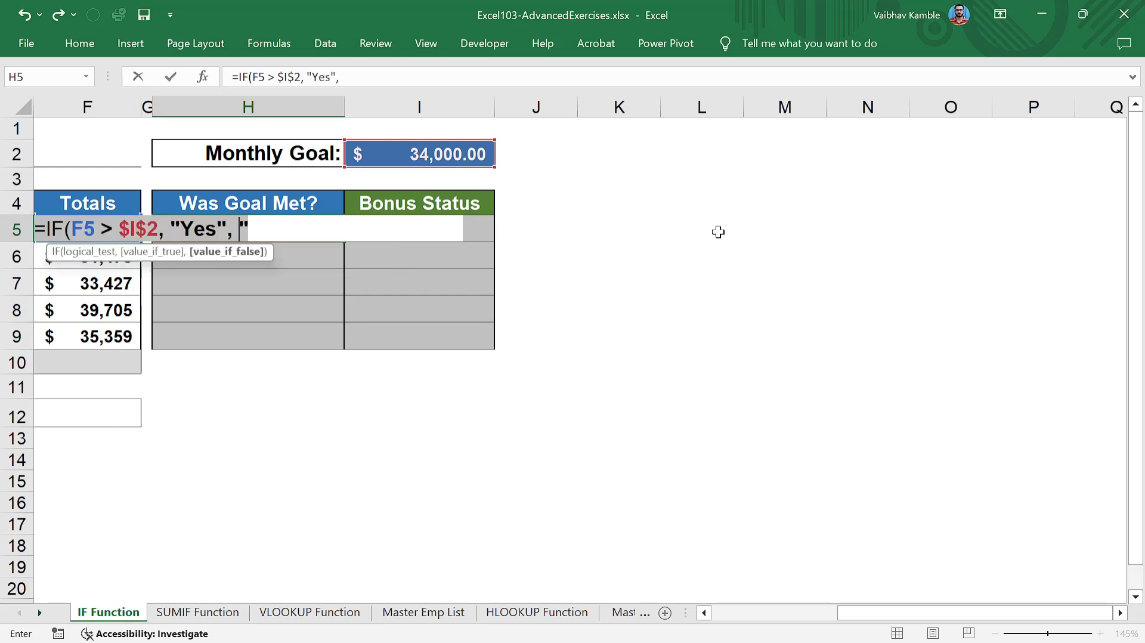
type("\"")
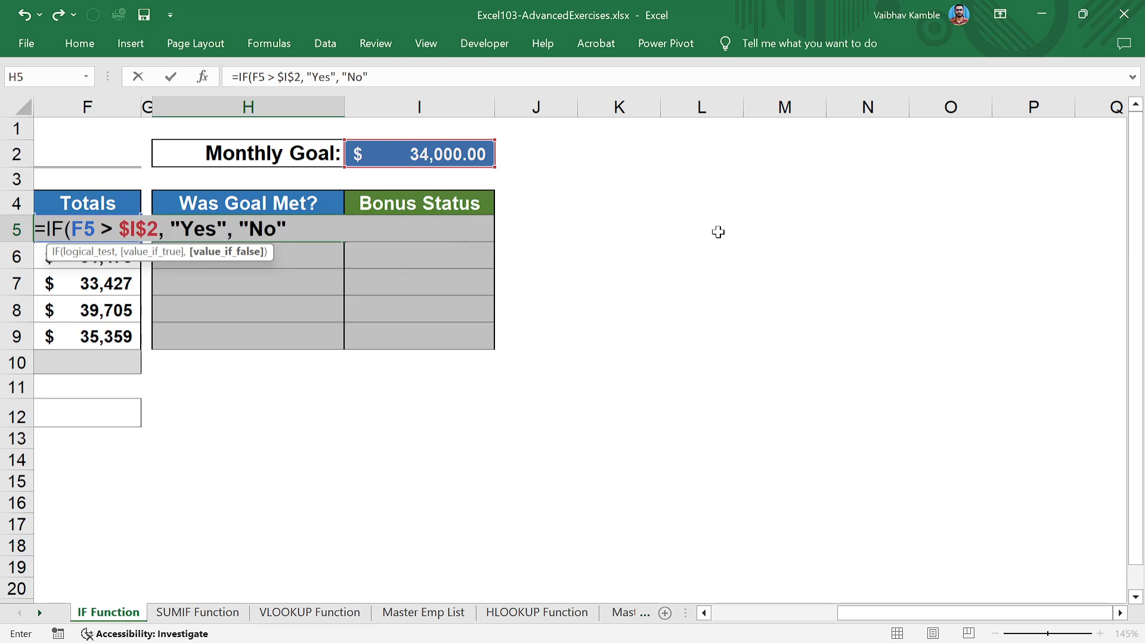
type(")")
key("Return")
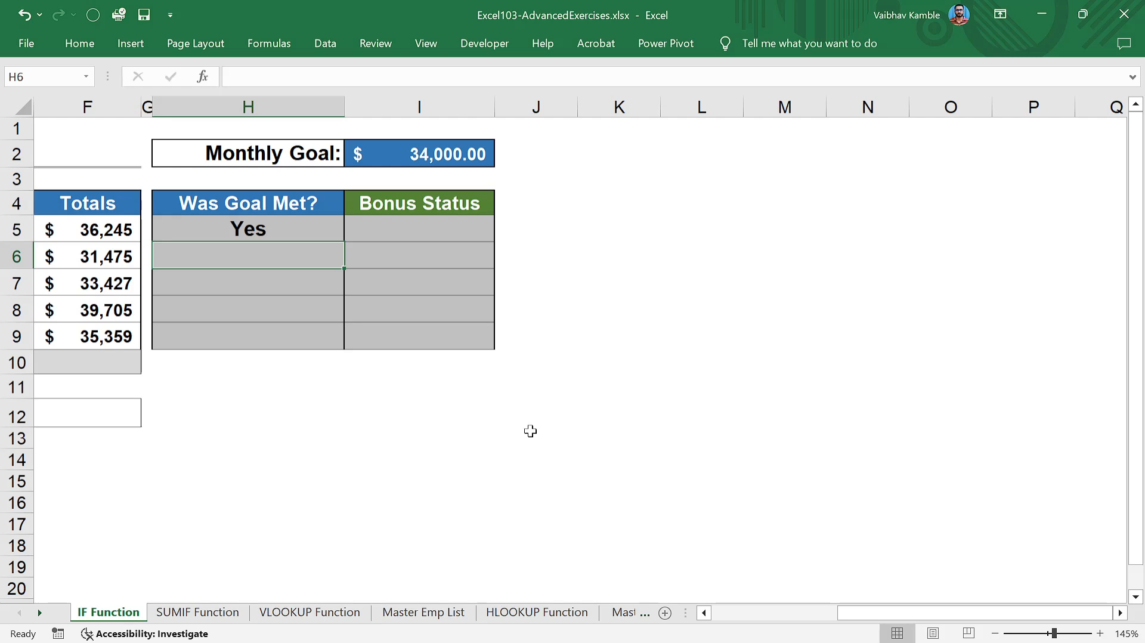
- Change the monthly goal reference in the H5 formula to the relative reference I2
left_click(292, 229)
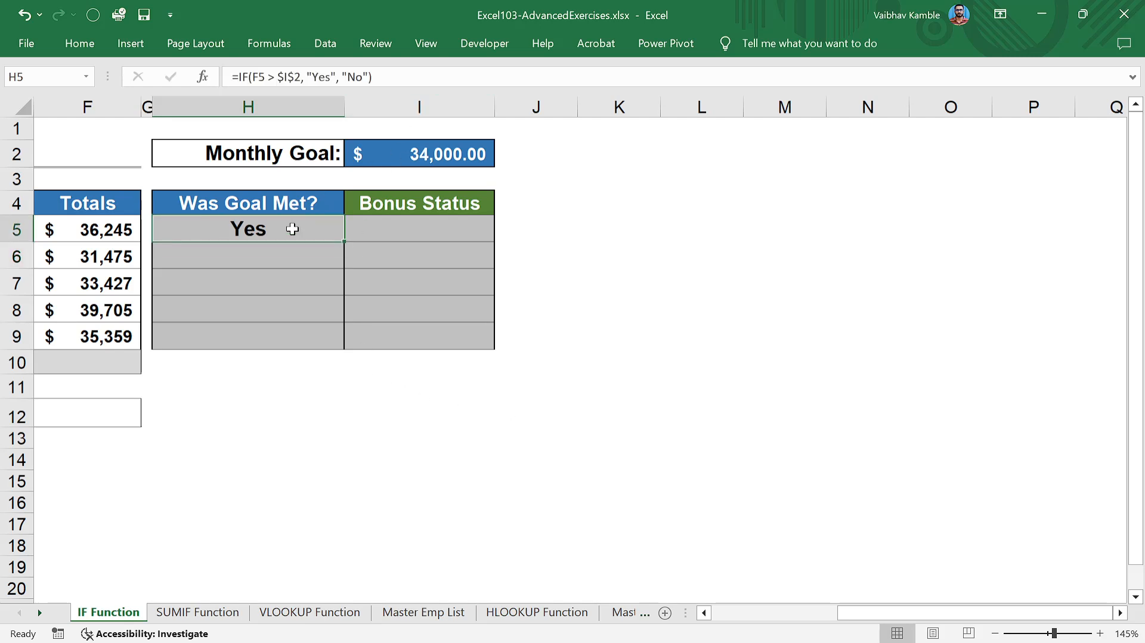
left_click(302, 76)
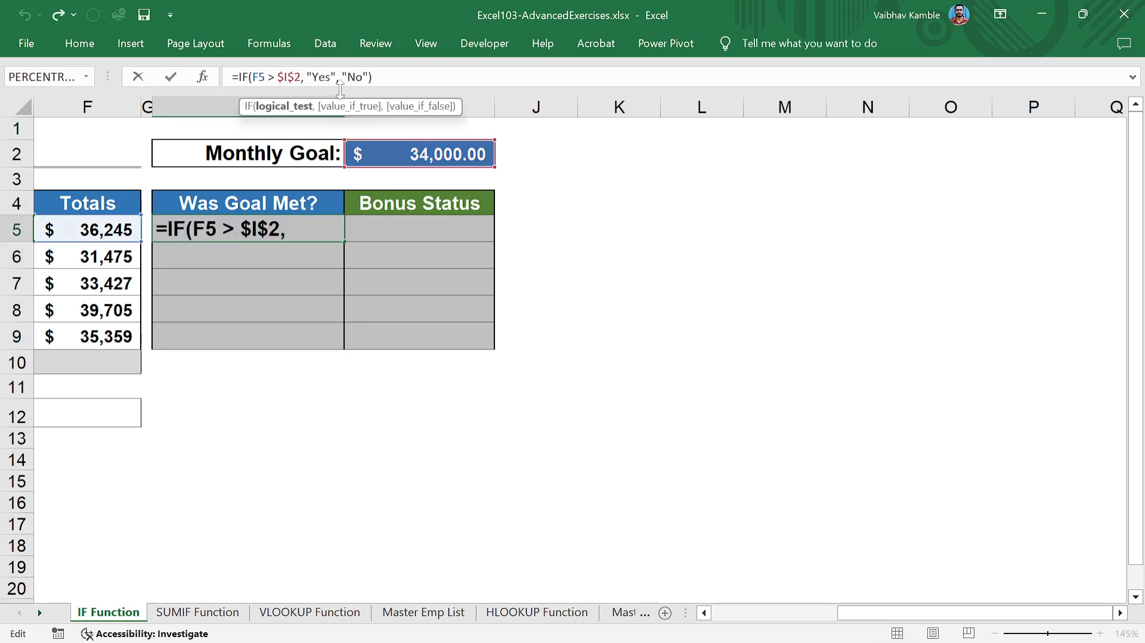
key("F4")
key("F4")
key("F4")
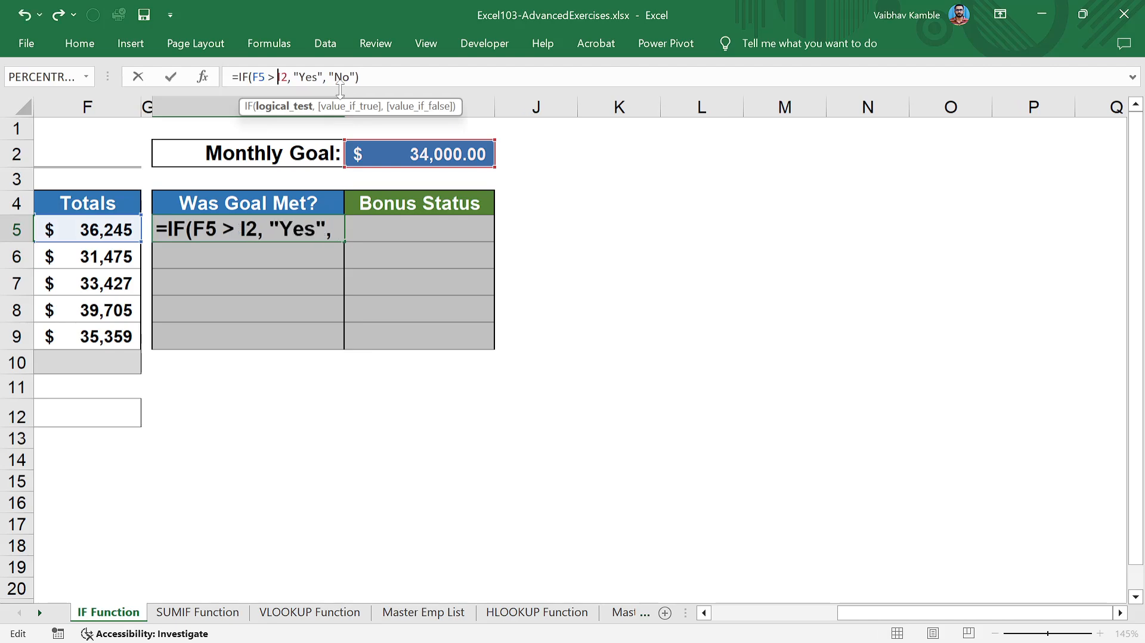
key("Return")
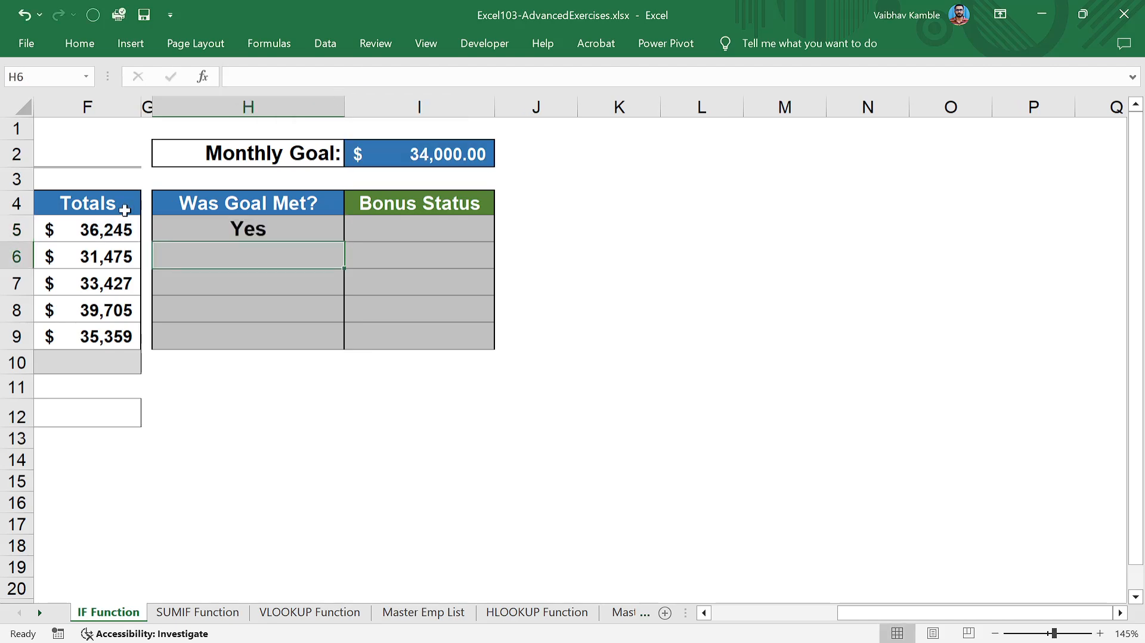
- Copy the H5 formula with its relative goal reference down through H9
left_click_drag(893, 614, 814, 620)
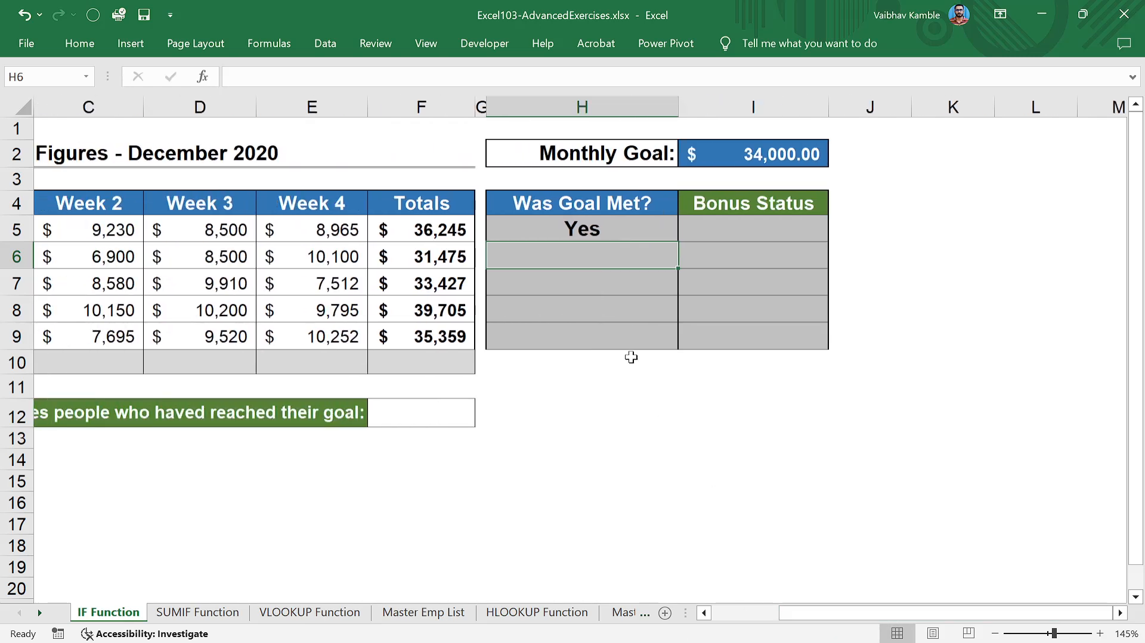
left_click(611, 229)
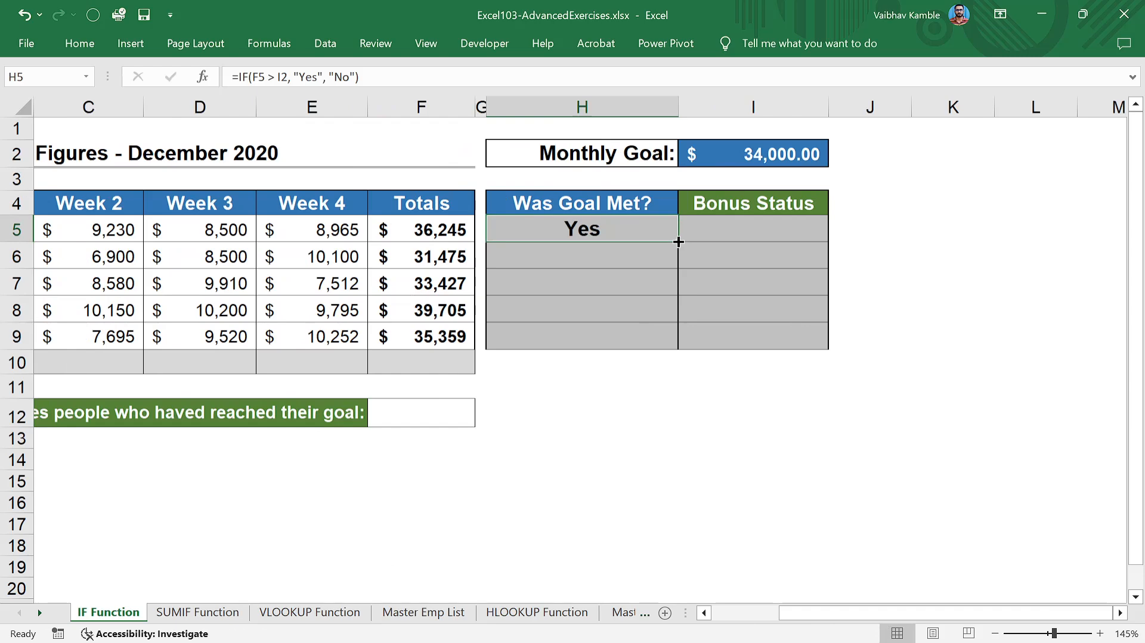
left_click(726, 248)
left_click(638, 228)
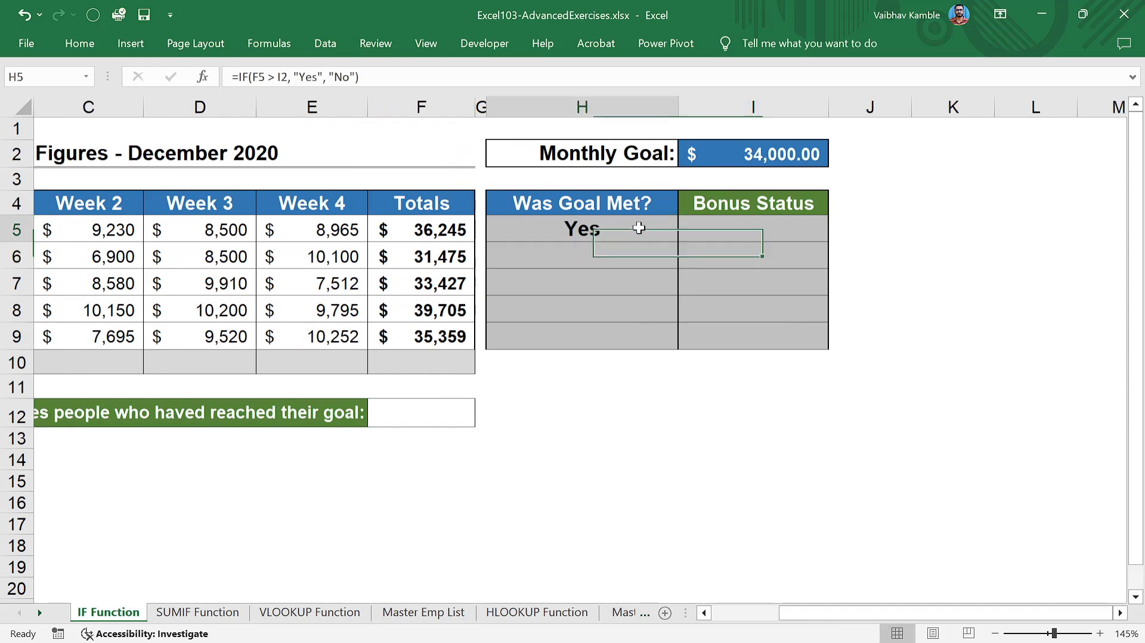
left_click_drag(678, 241, 685, 345)
- Examine which cells the copied formula in H6 refers to, comparing them with the total in F6 and the monthly goal
left_click(581, 256)
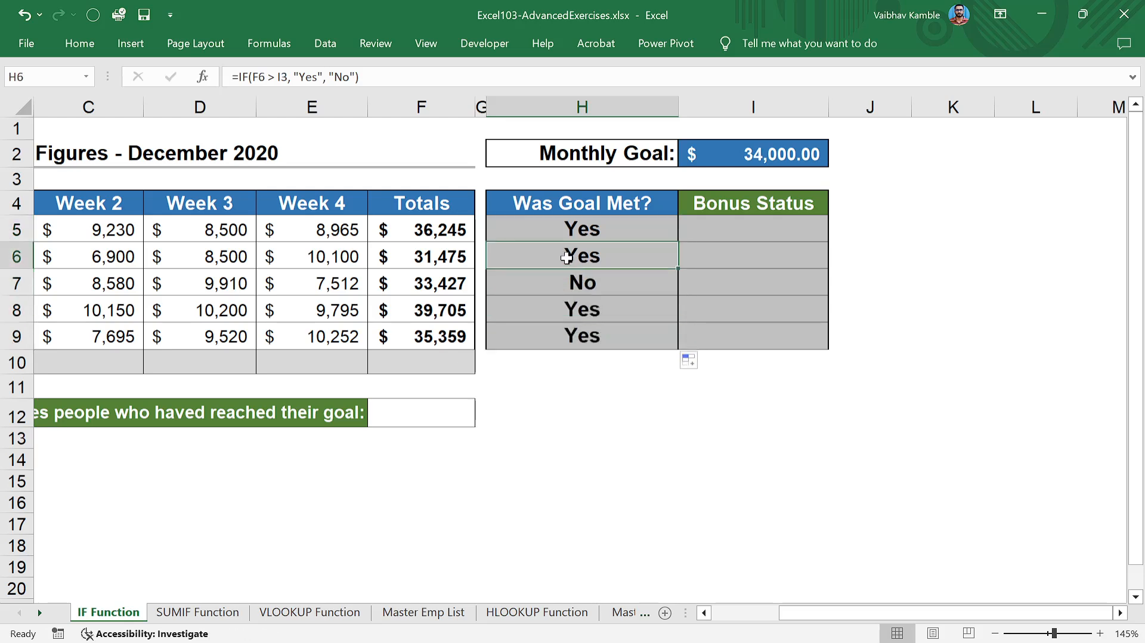
left_click(444, 260)
left_click(730, 170)
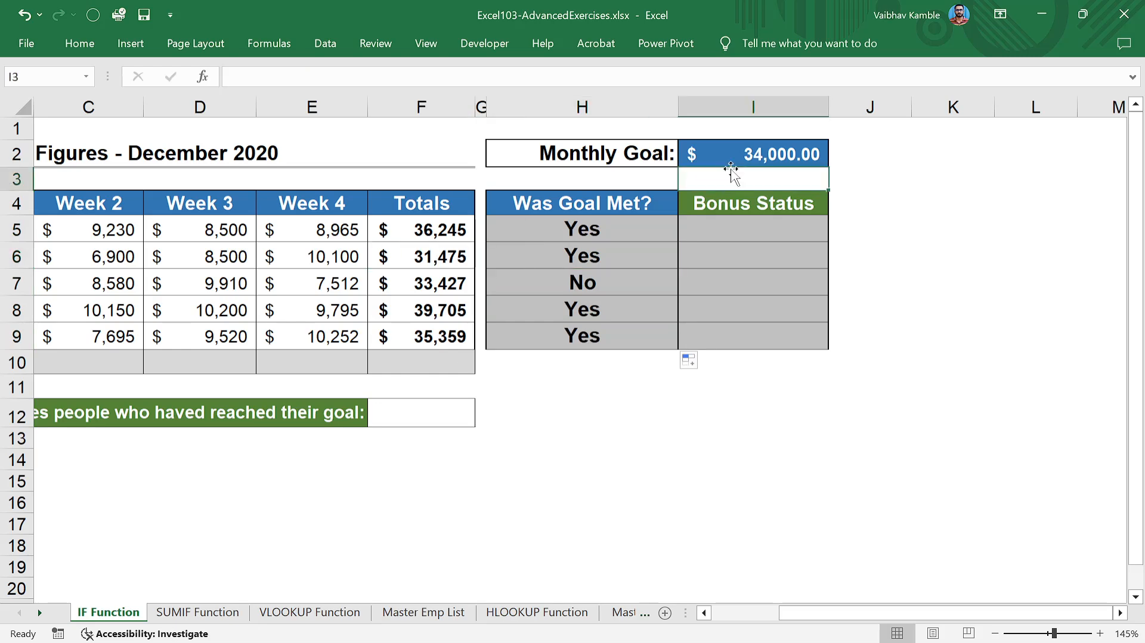
left_click(593, 259)
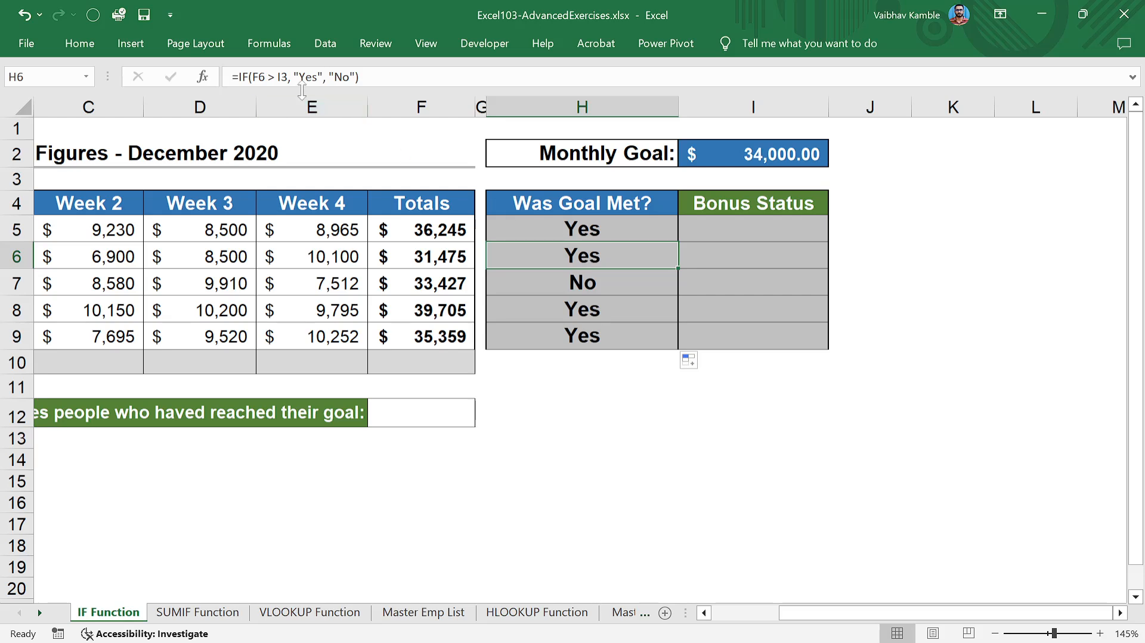
left_click(282, 77)
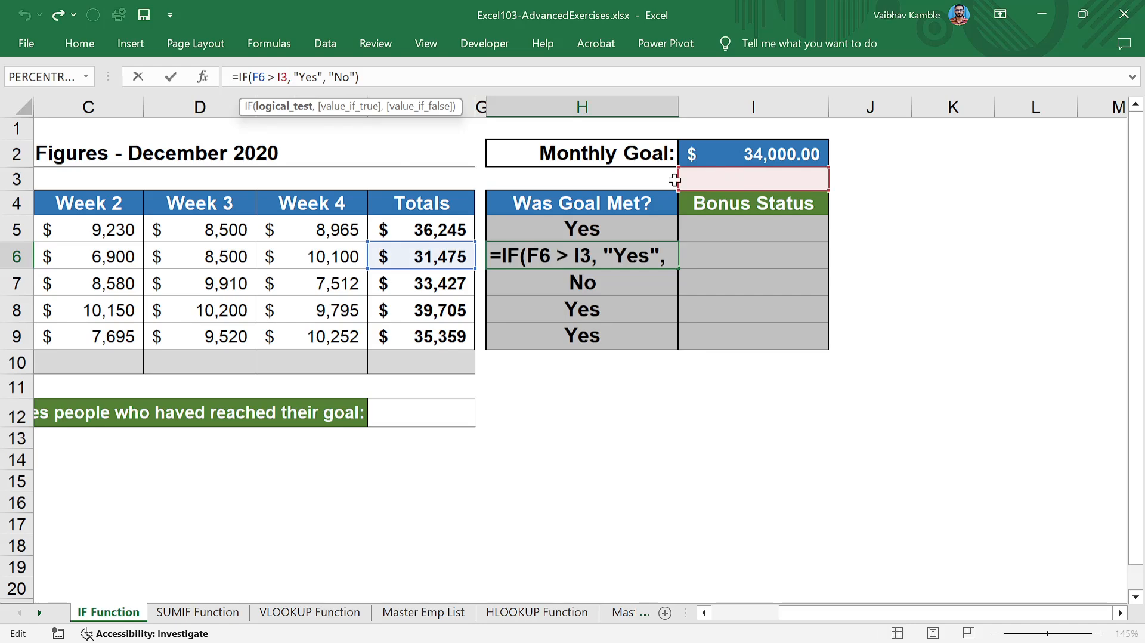
- Make the monthly goal reference in the H5 formula absolute, as $I$2
left_click(577, 228)
left_click(277, 77)
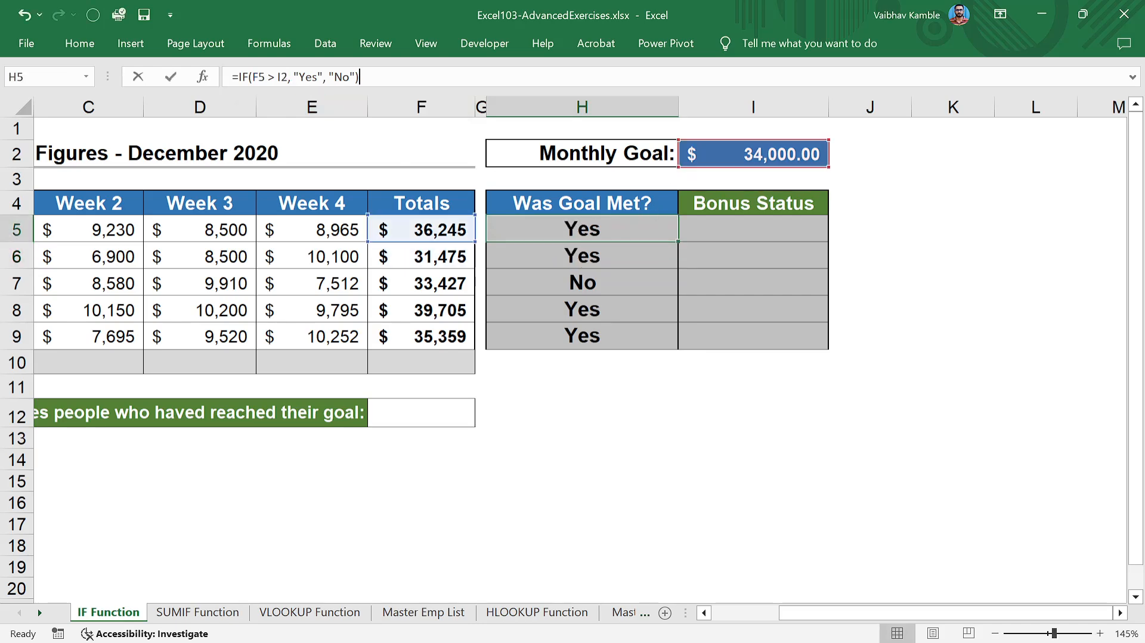
key("F4")
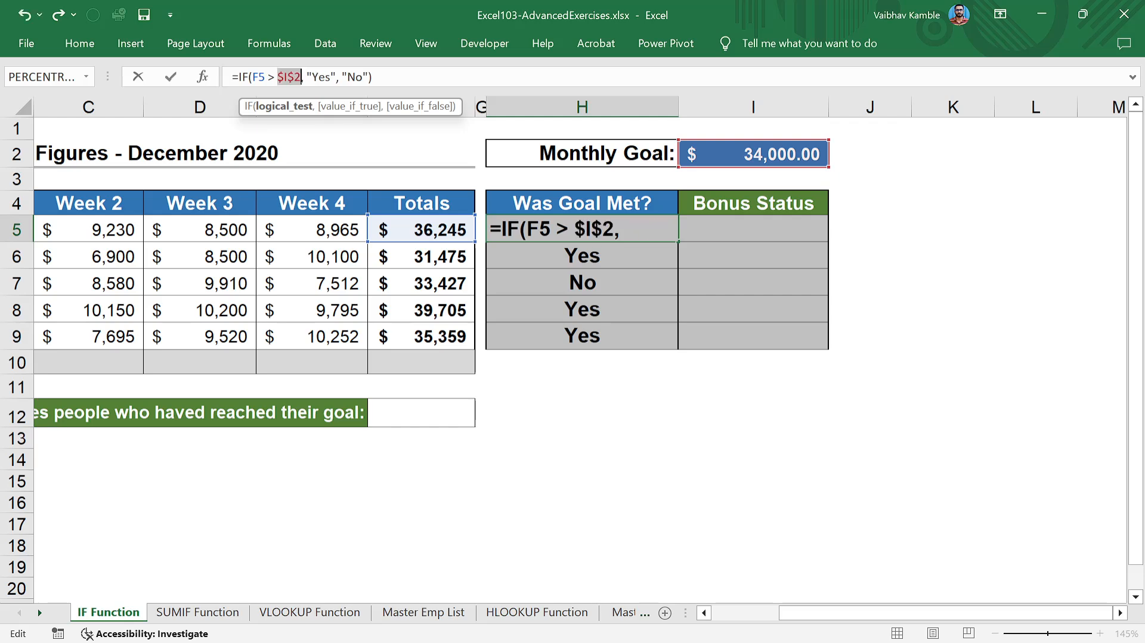
key("Return")
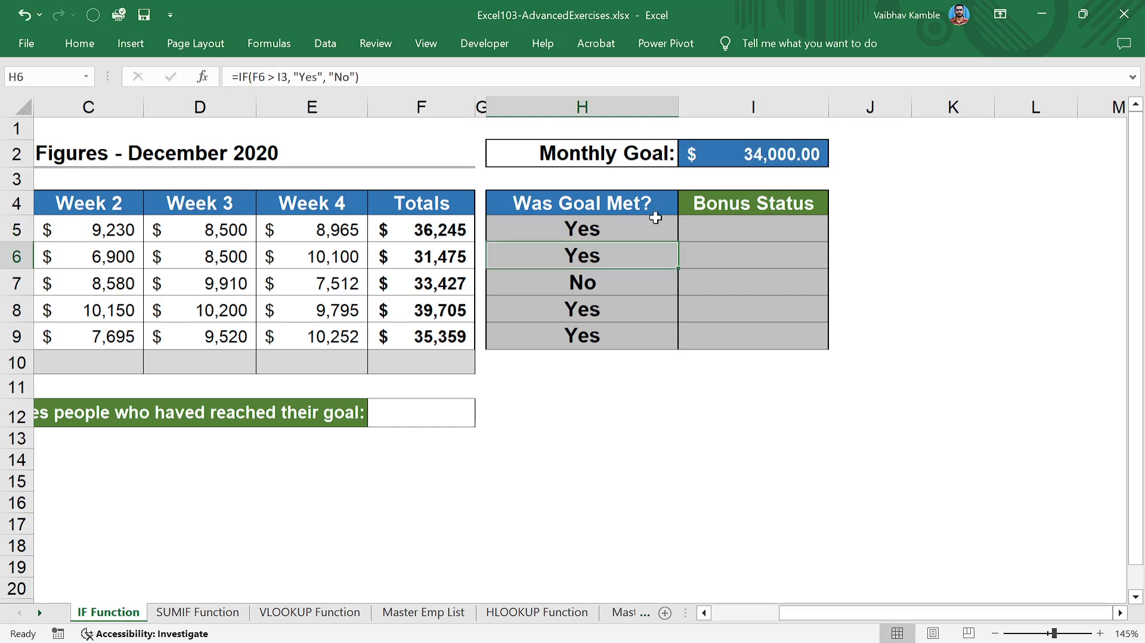
- Fill the corrected H5 formula down through H9, replacing the earlier copies
left_click(651, 227)
double_click(677, 246)
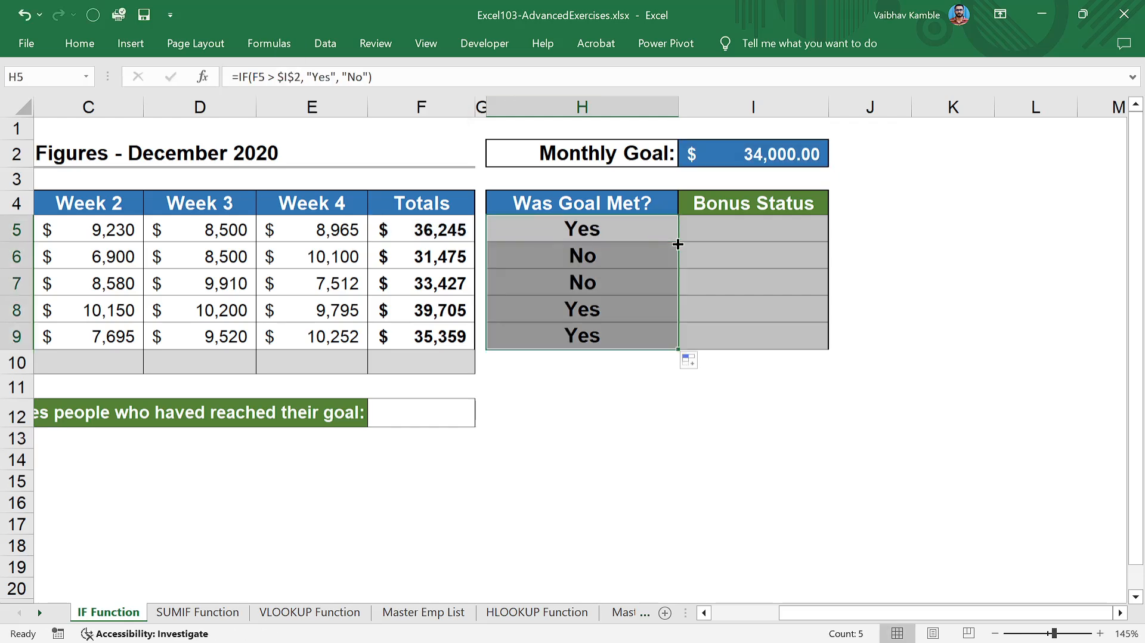
left_click(720, 303)
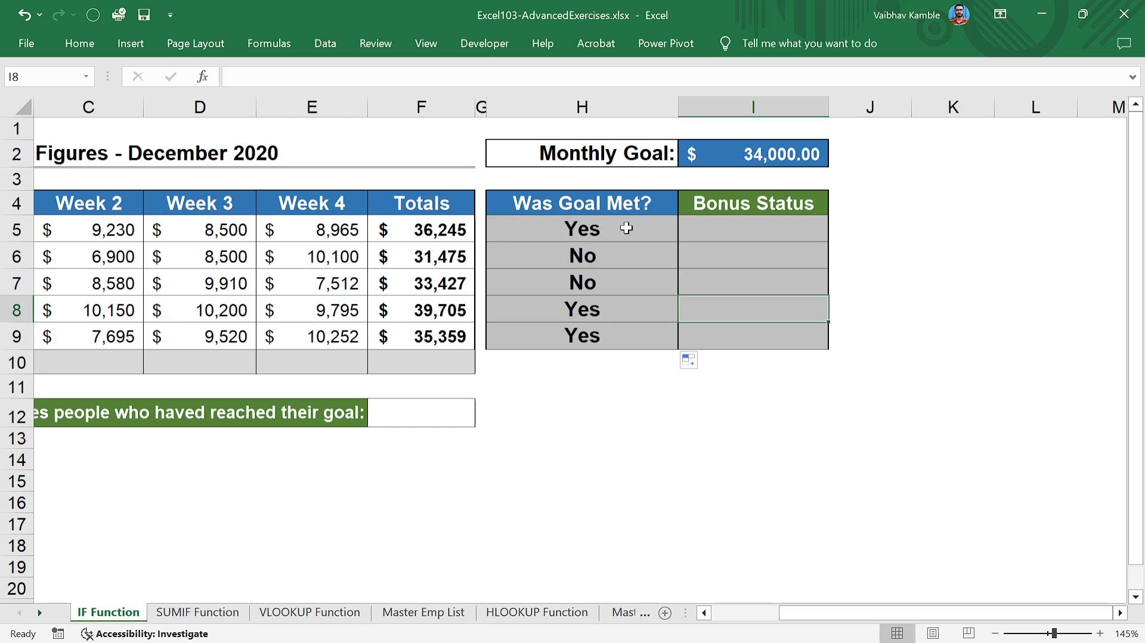
- Review the first sales person's goal result in H5 and the sales figures in row 5, ending on the Bonus Status cell I5
left_click(714, 228)
left_click(638, 230)
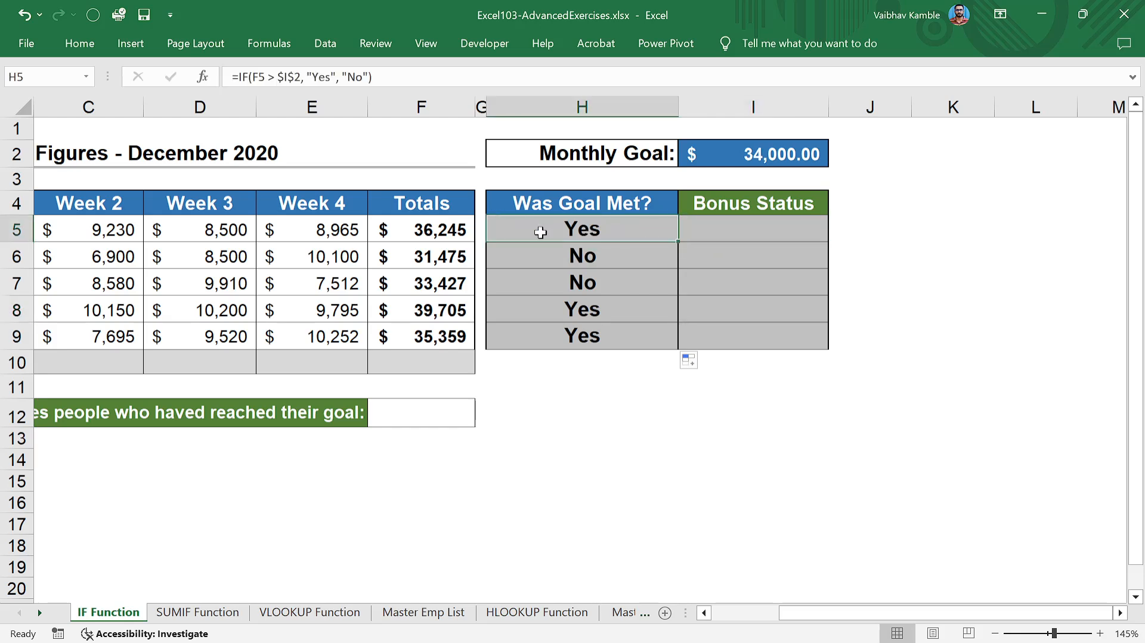
left_click(396, 234)
key("Left")
key("Left")
key("Left")
key("Left")
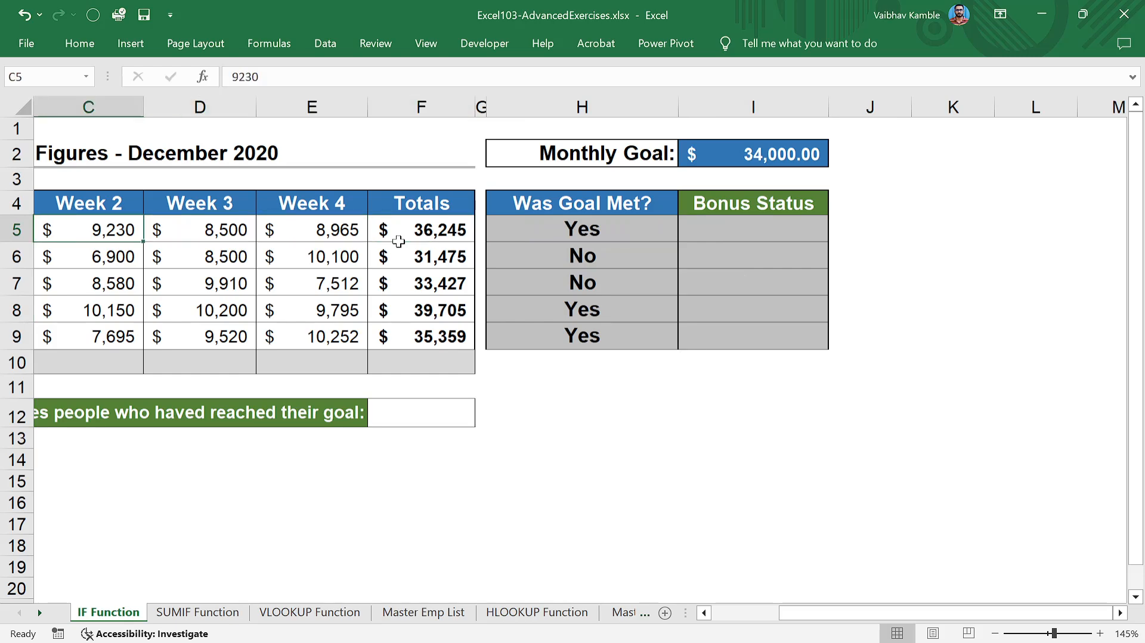
key("Right")
key("Right")
key("Right")
key("Right")
key("Right")
key("Right")
key("Right")
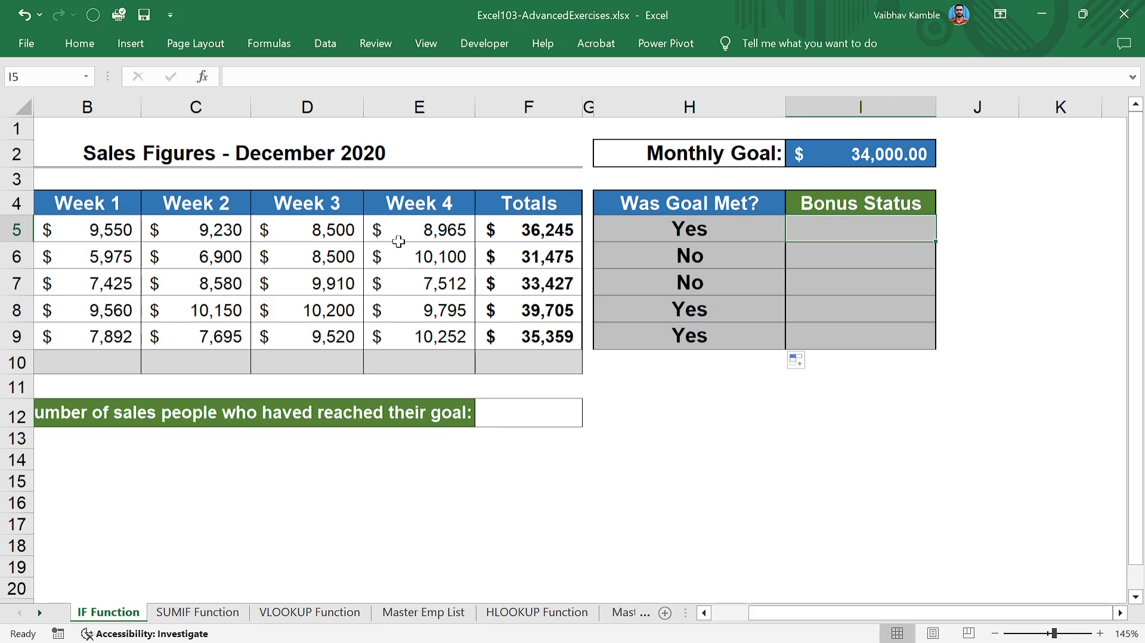
type("=")
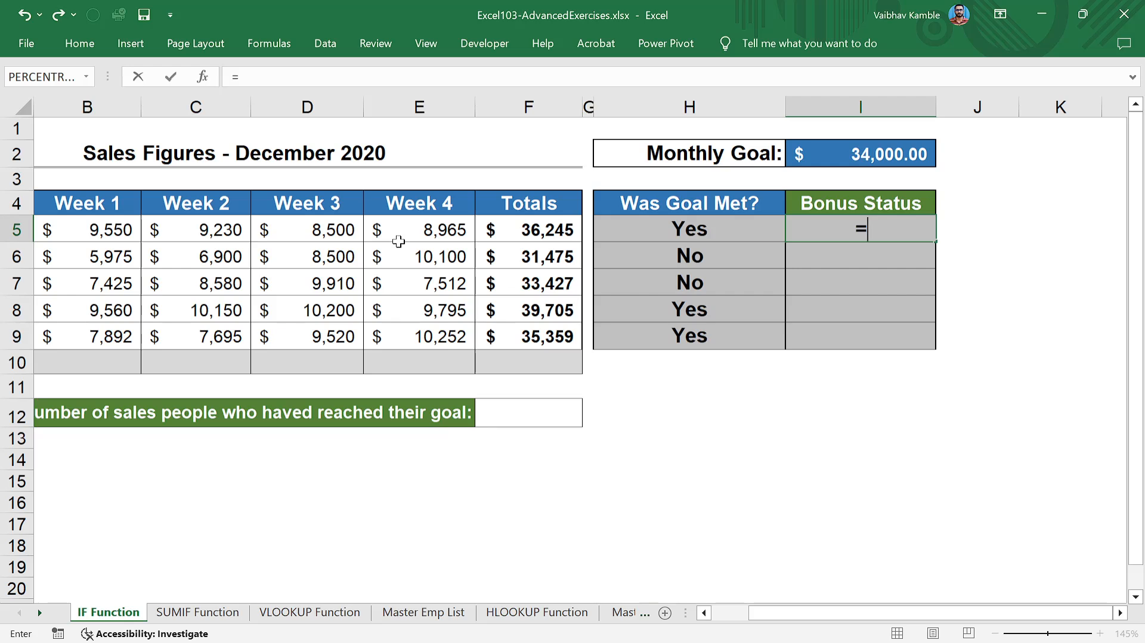
type("i")
key("Tab")
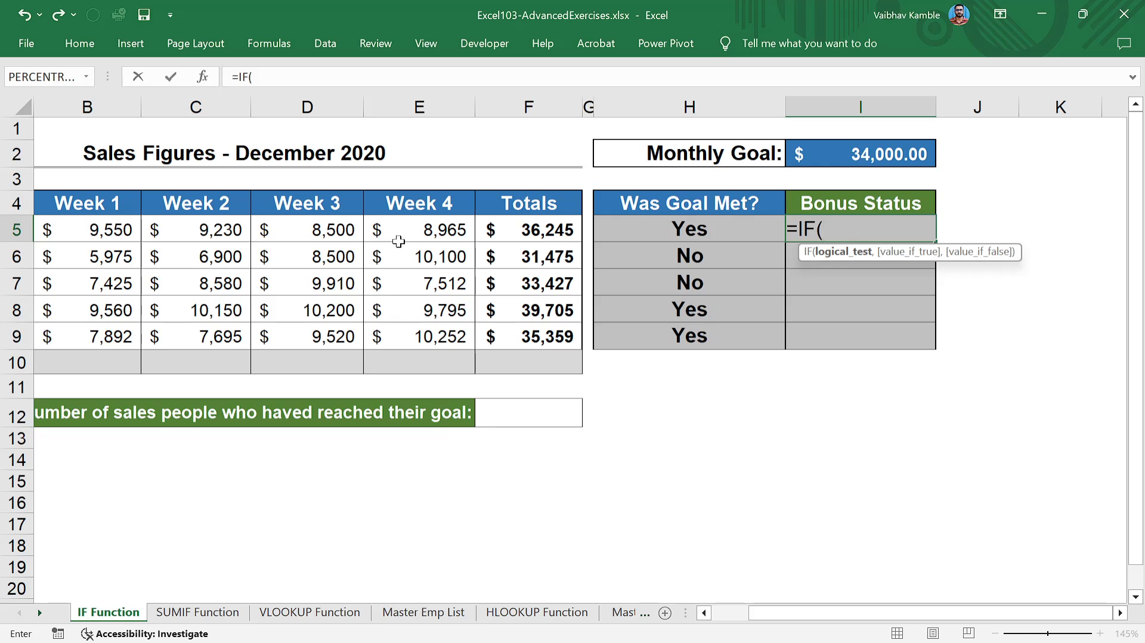
type("an")
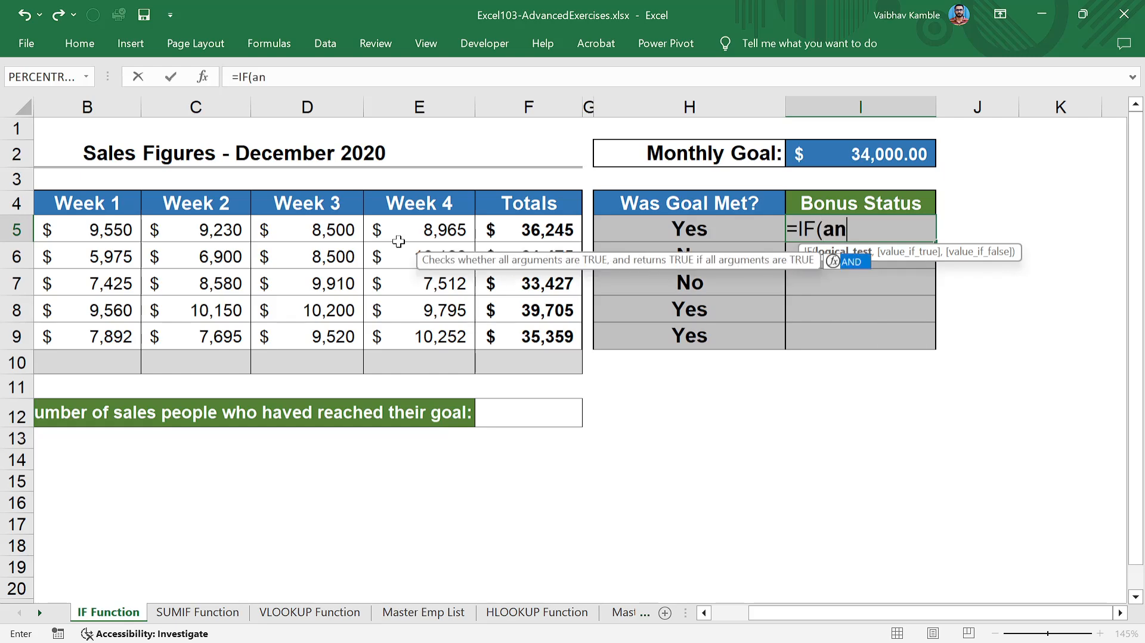
type("d(")
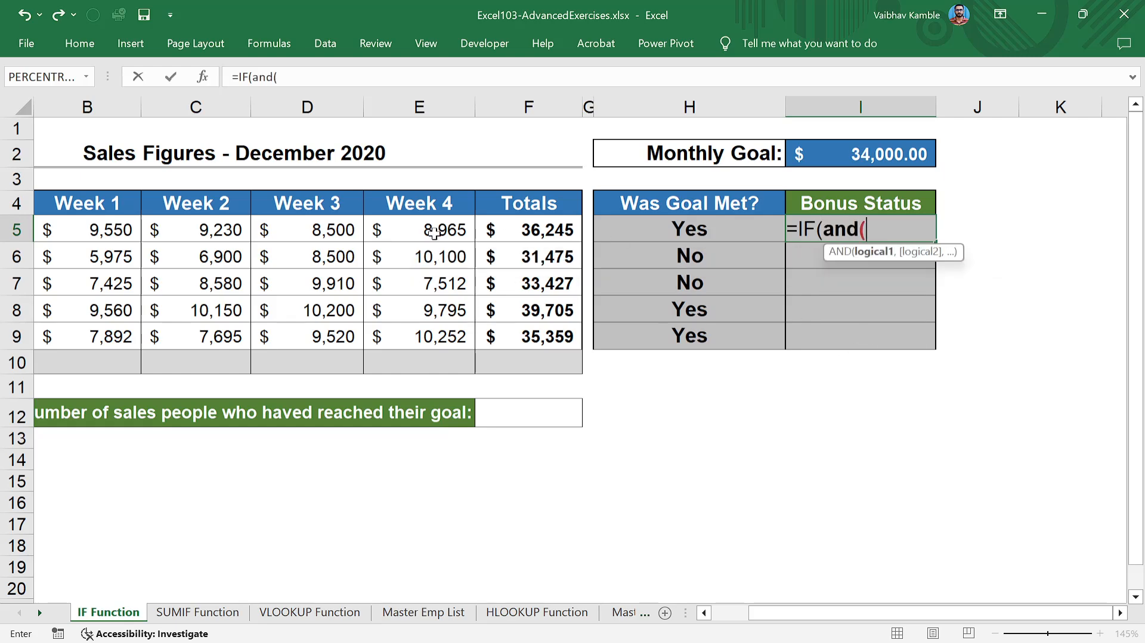
left_click(266, 76)
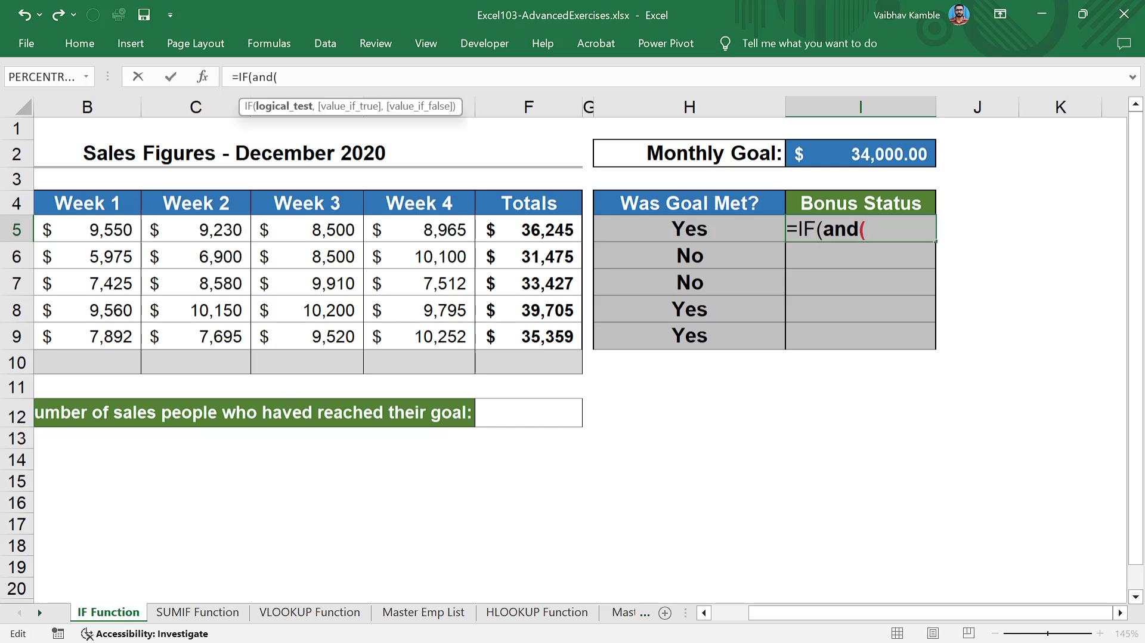
left_click(846, 229)
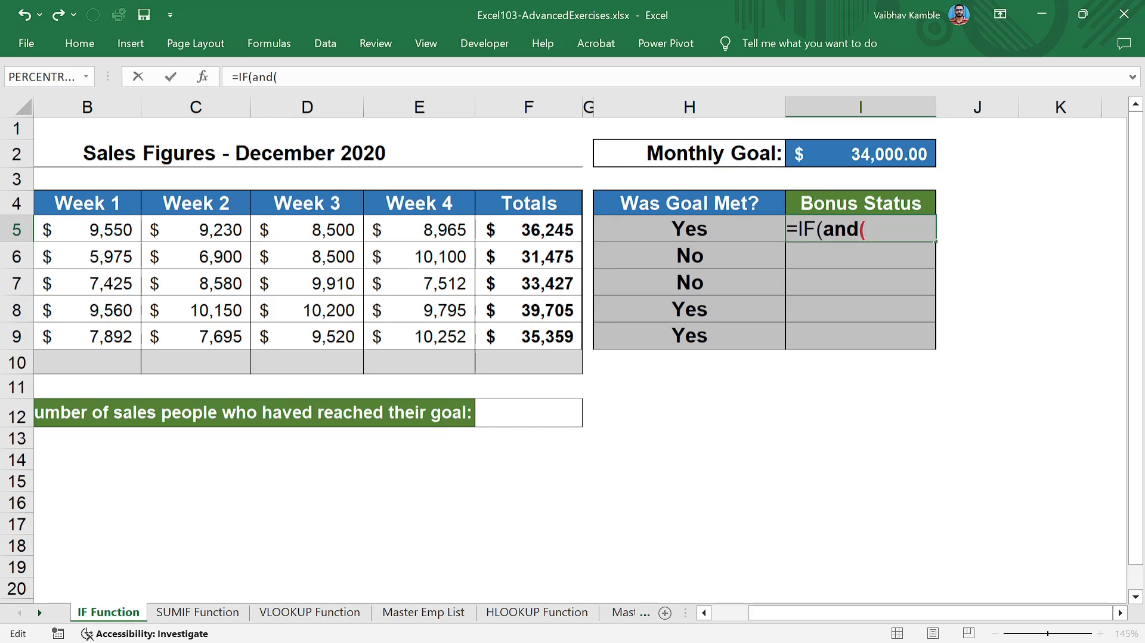
left_click(259, 78)
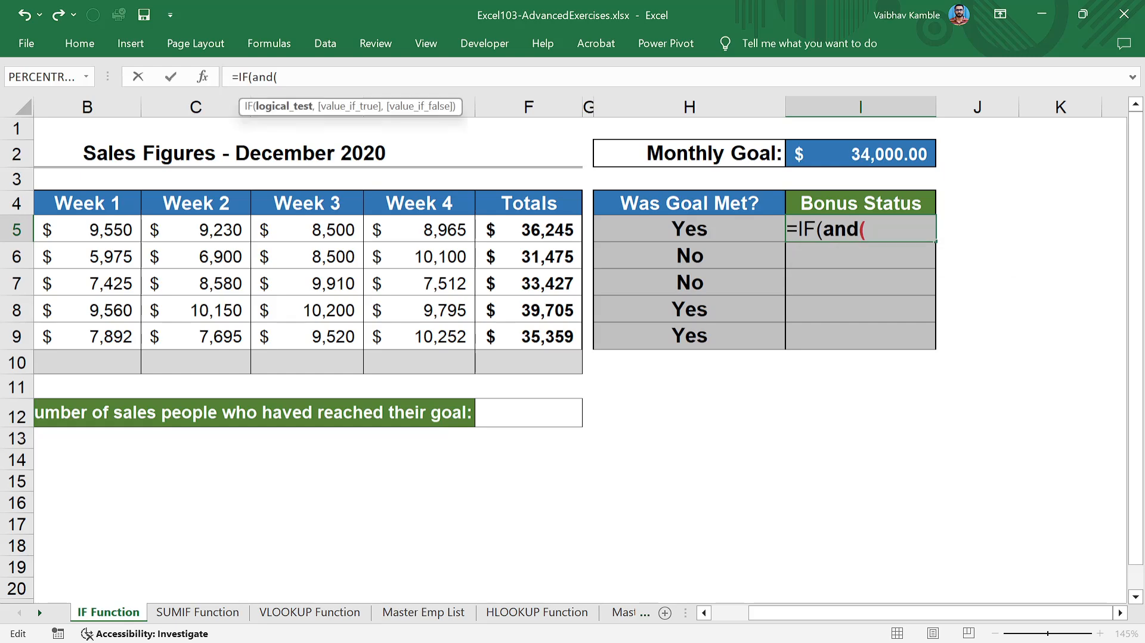
left_click(866, 229)
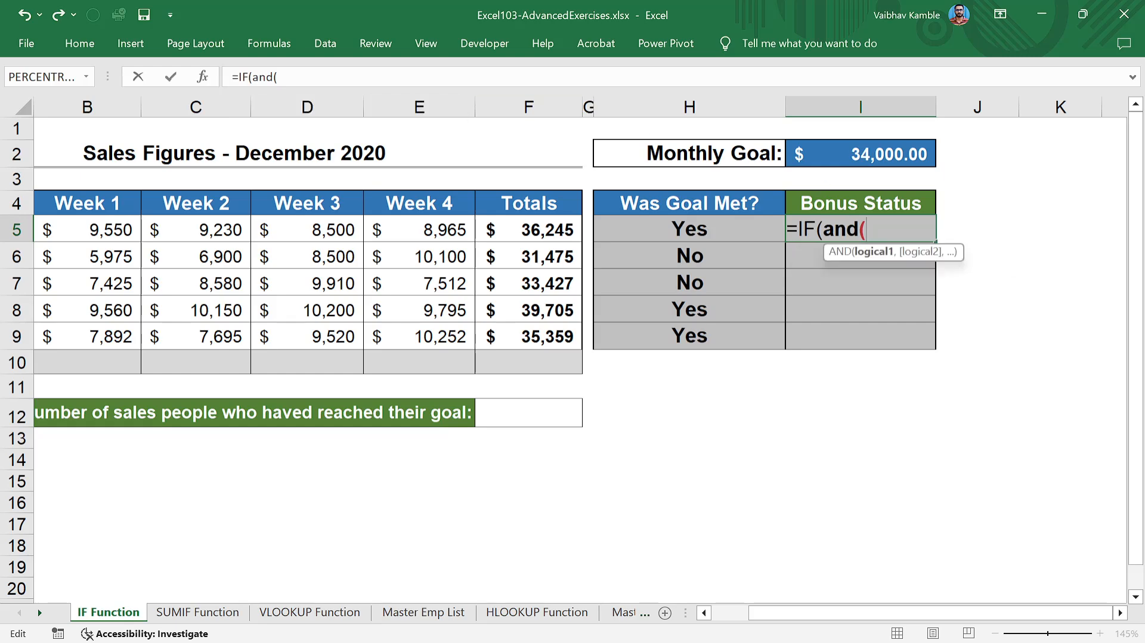
key("BackSpace")
key("BackSpace")
key("BackSpace")
key("BackSpace")
key("BackSpace")
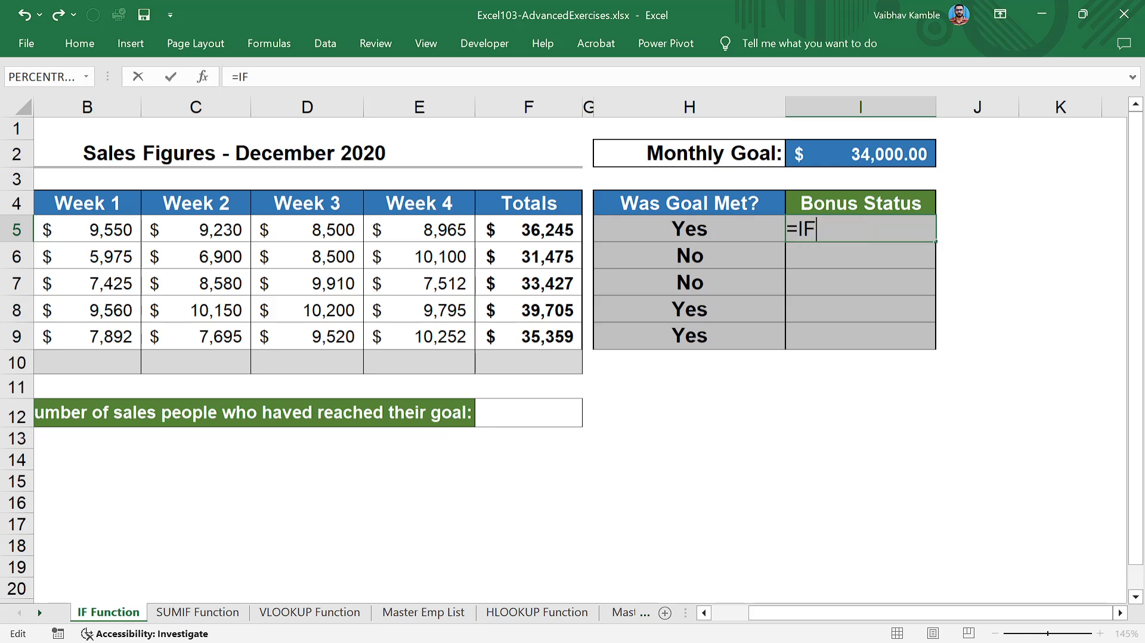
key("BackSpace")
key("BackSpace")
key("BackSpace")
key("Escape")
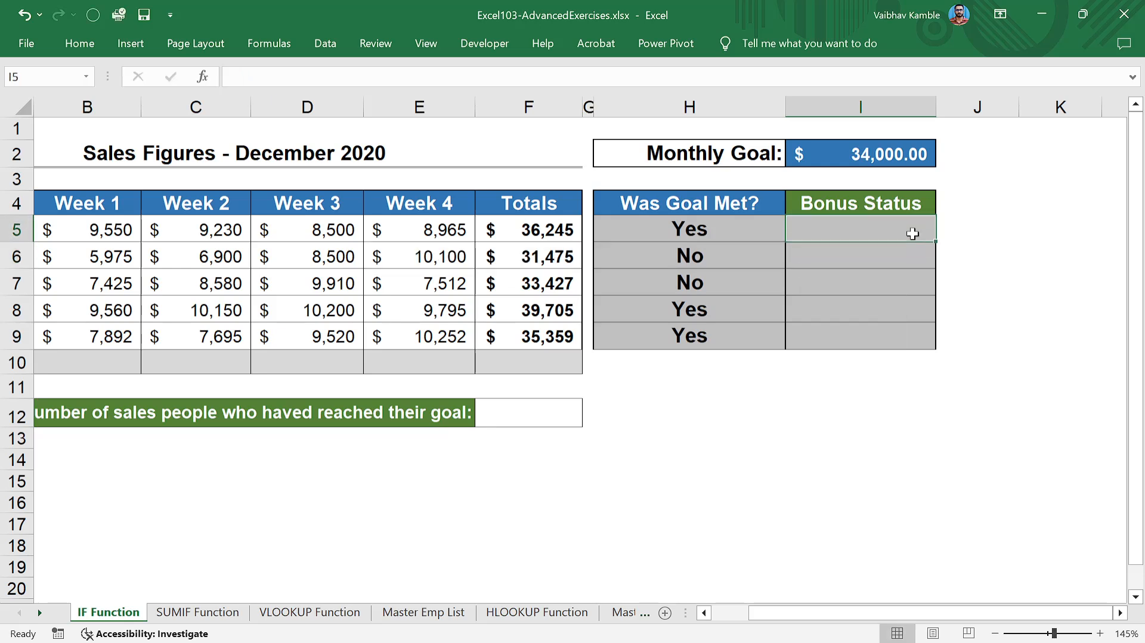
- Begin an IF formula in I5 whose logical test checks whether H5 = "Yes"
type("=if")
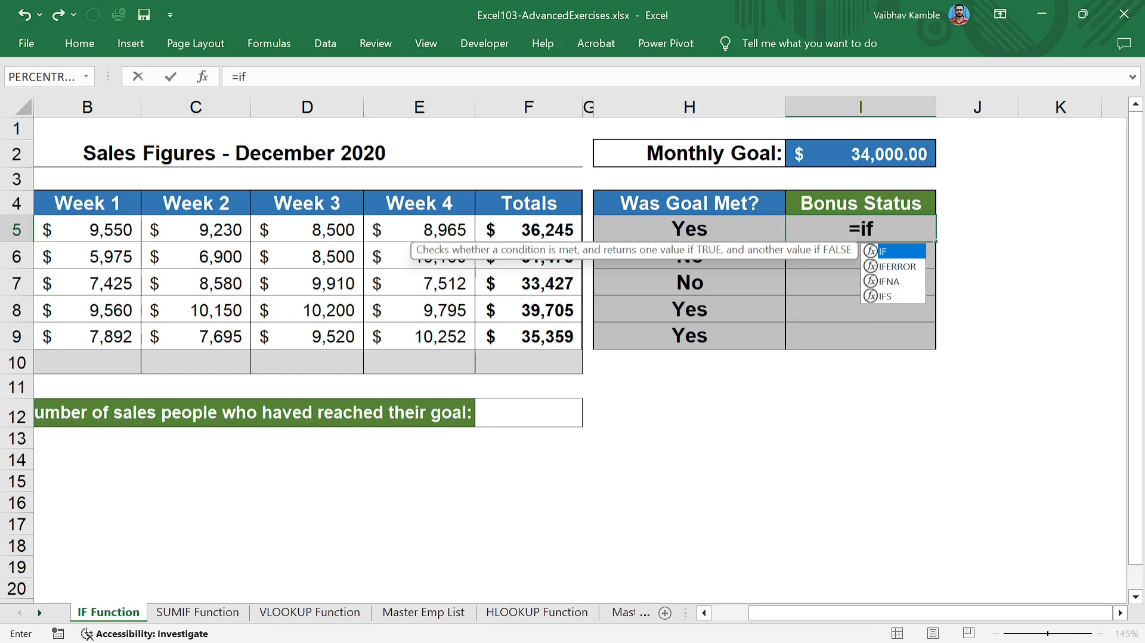
key("Tab")
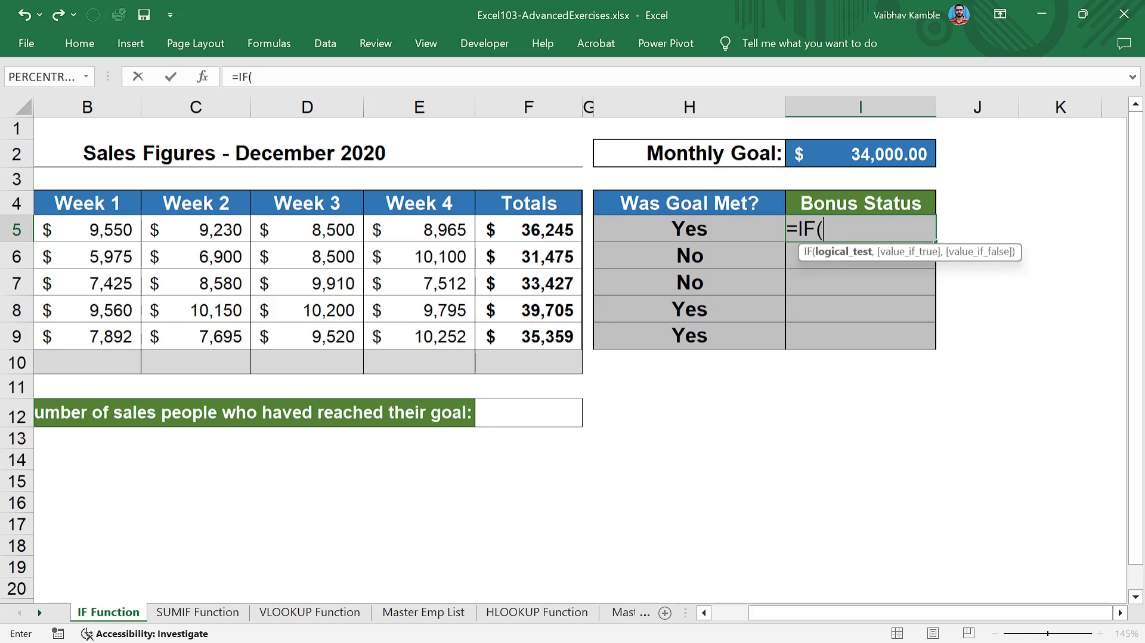
key("Left")
key("Left")
key("Right")
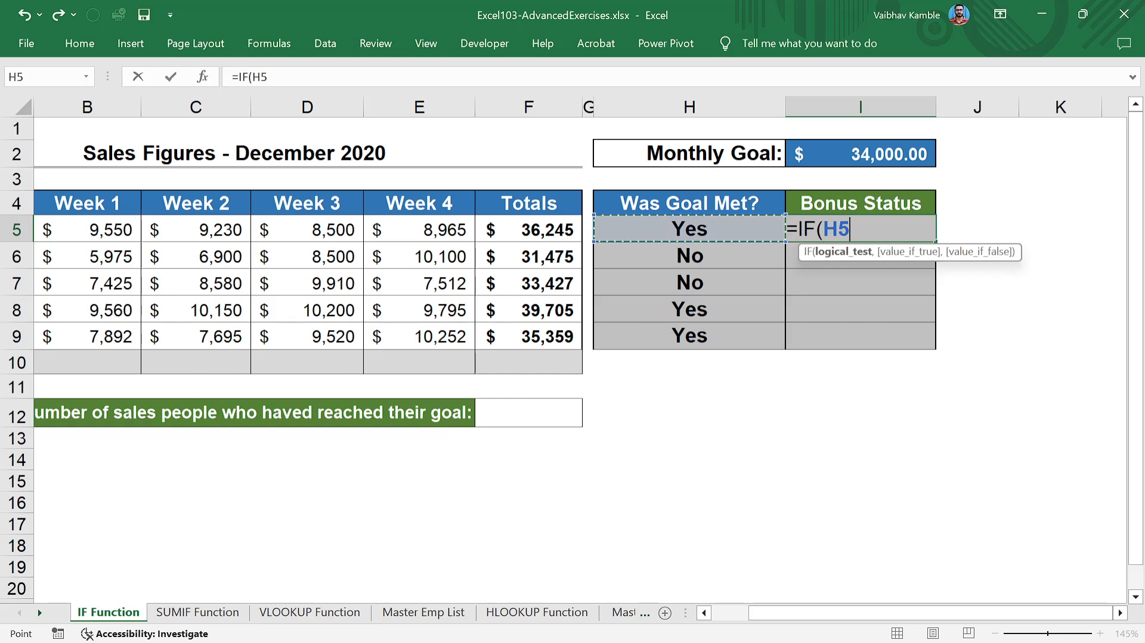
type("= \"Ye")
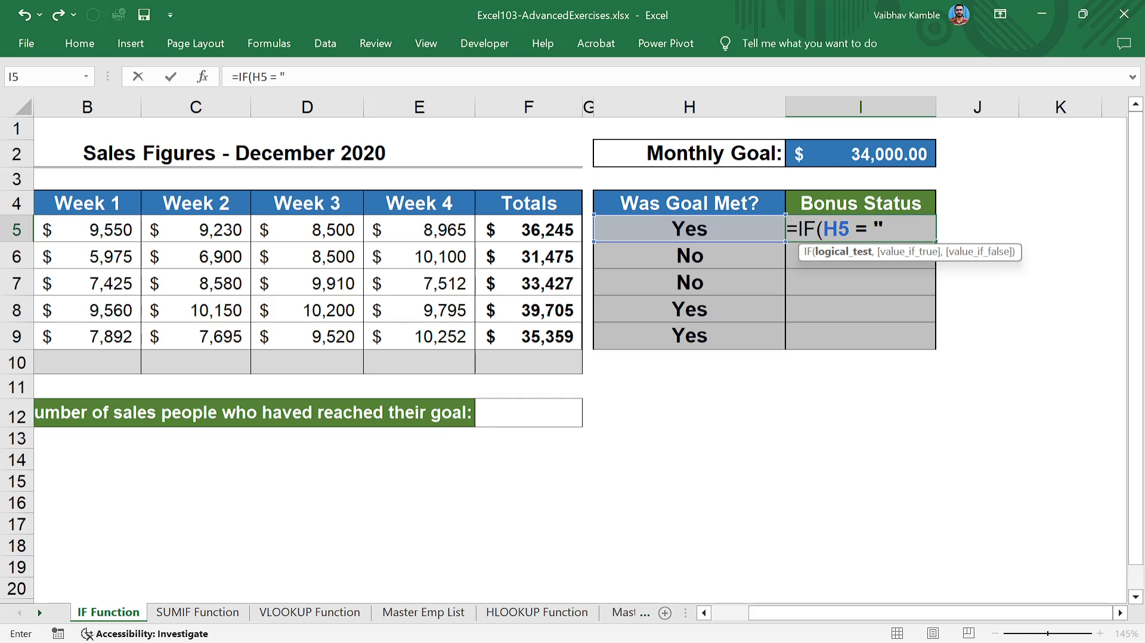
type("s\"")
key("Return")
key("Return")
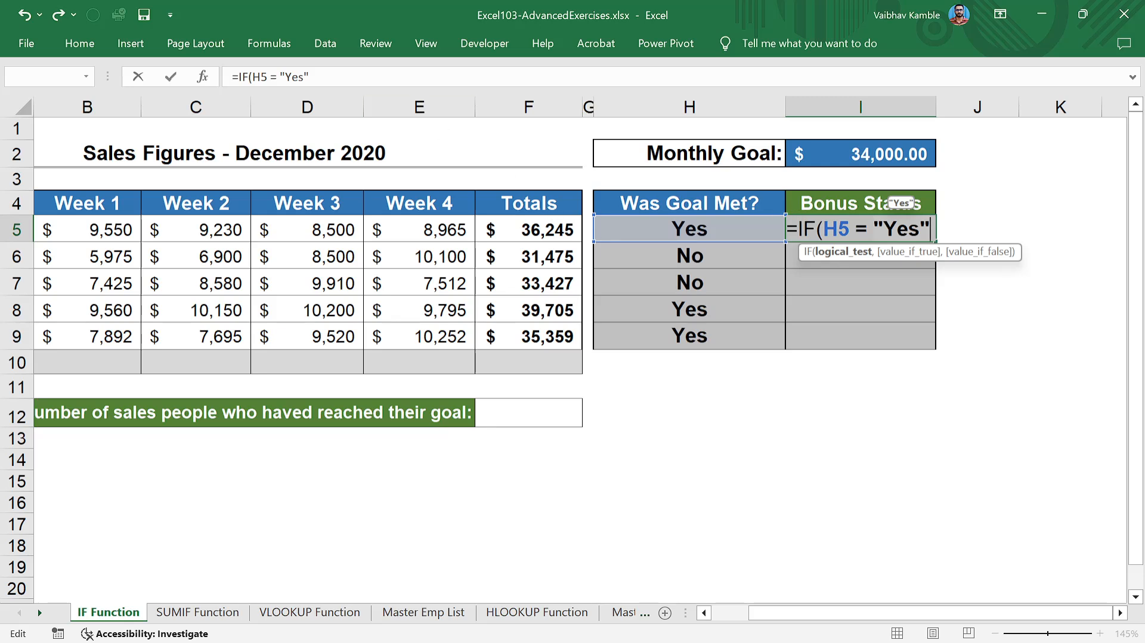
- Nest the H5 = "Yes" test inside an AND function and add a separator for a second condition
left_click(261, 76)
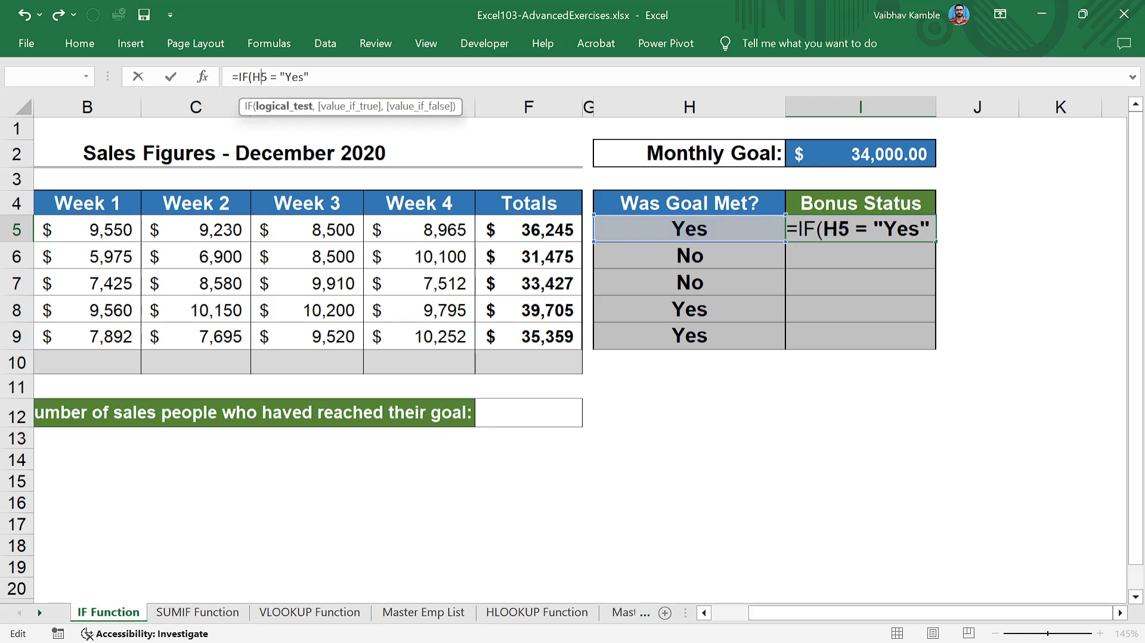
key("Left")
type("and")
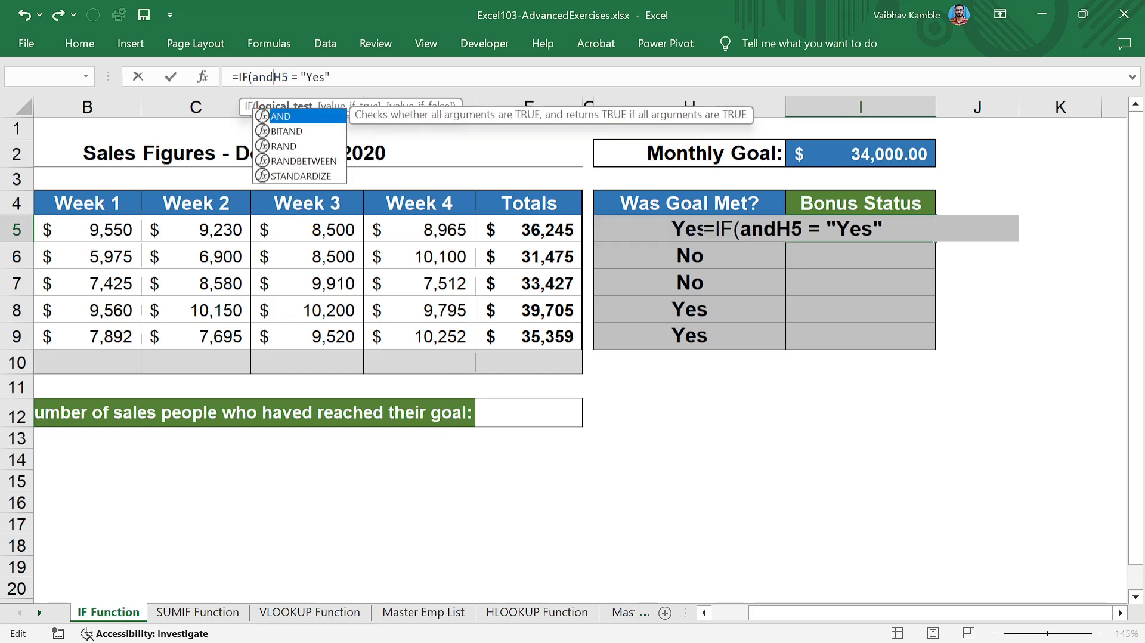
key("Tab")
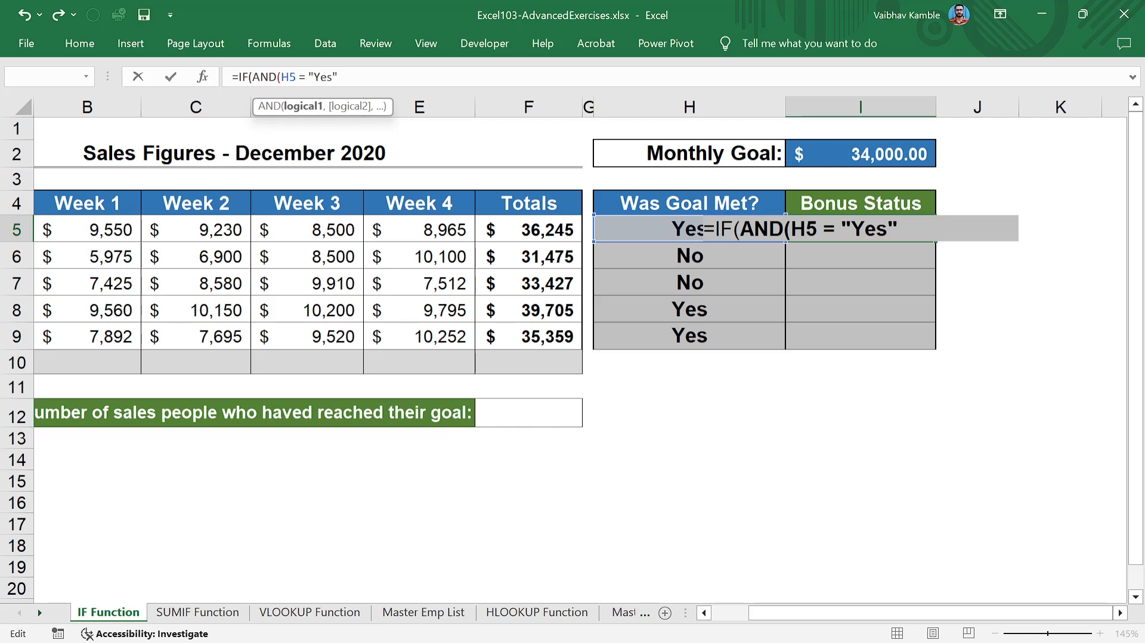
key("Right")
key("Right")
key("Right")
key("Right")
key("Right")
key("Right")
key("Right")
type(",")
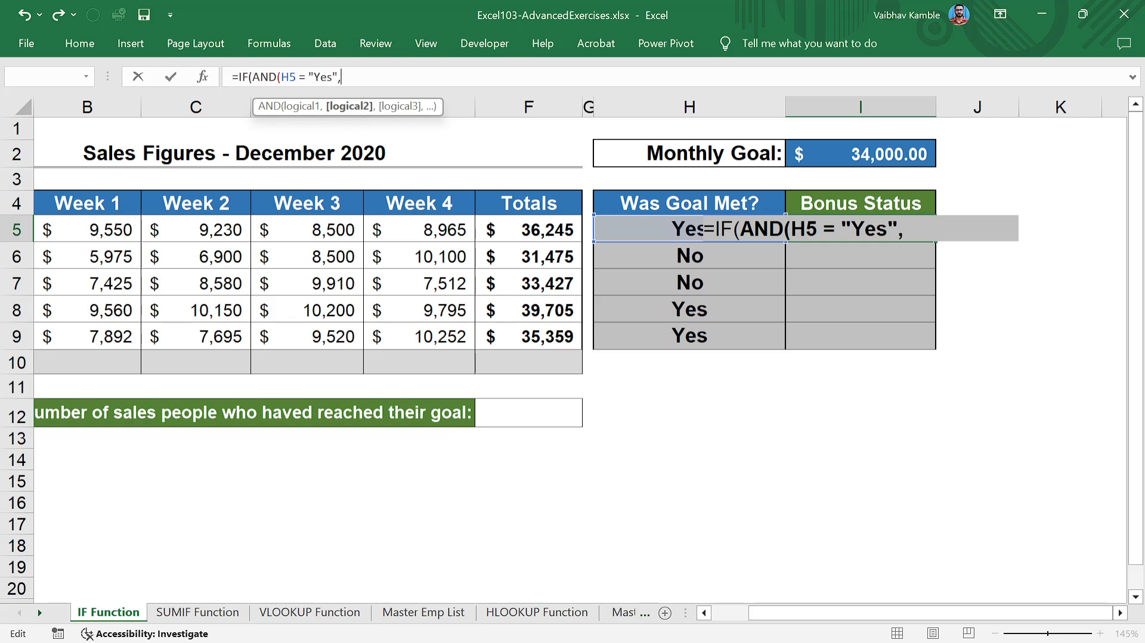
- Add MIN(B5:E5) = 8000 as the second AND condition and close the AND function
type("min")
key("Tab")
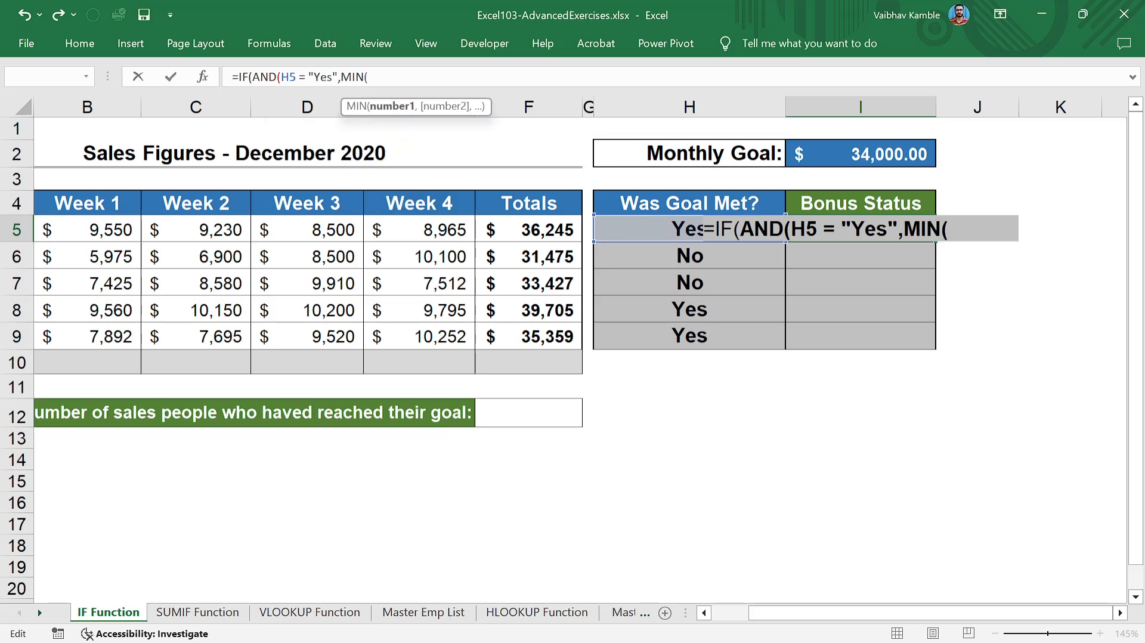
left_click(90, 231)
left_click_drag(89, 231, 421, 229)
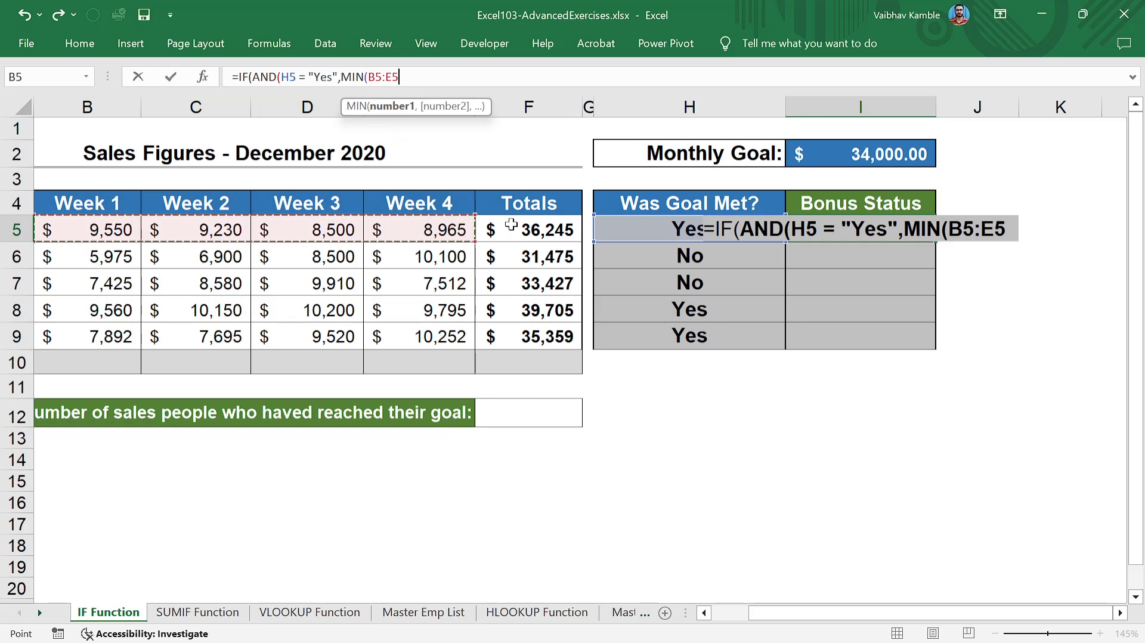
type(") =")
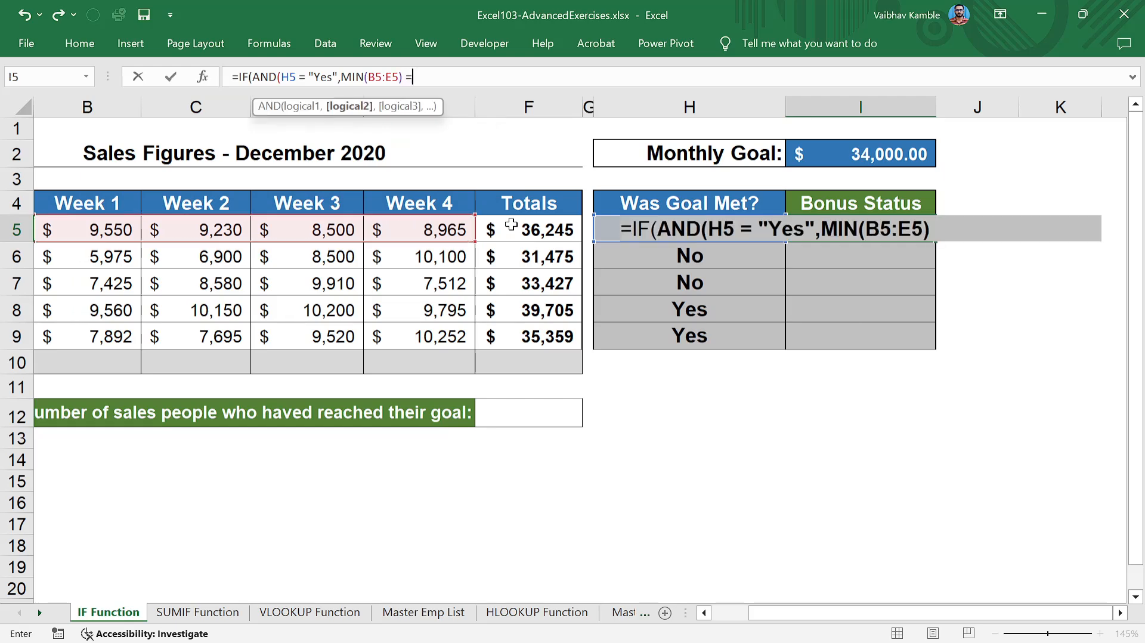
type(" 8000")
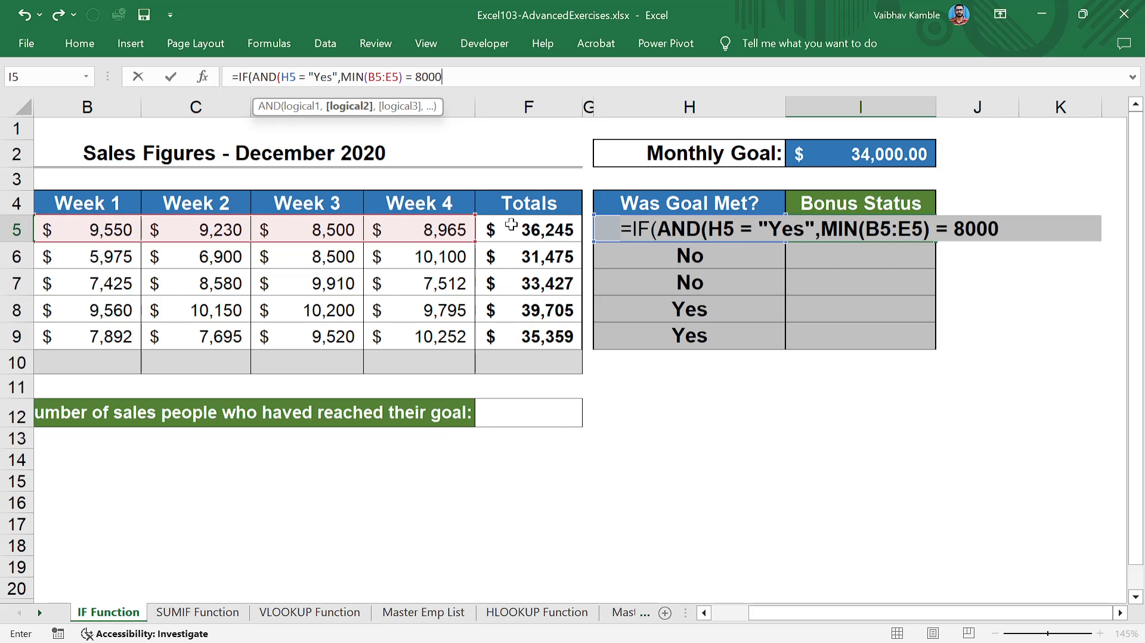
type(")")
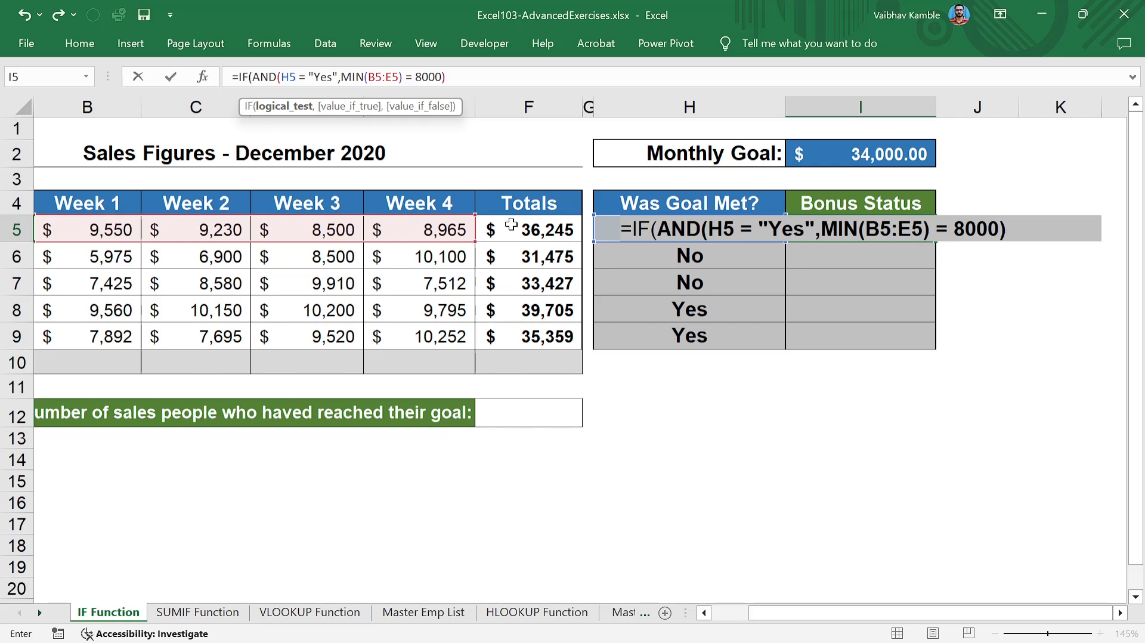
- Add "Bonus" in quotation marks as the IF formula's value if true
type(",")
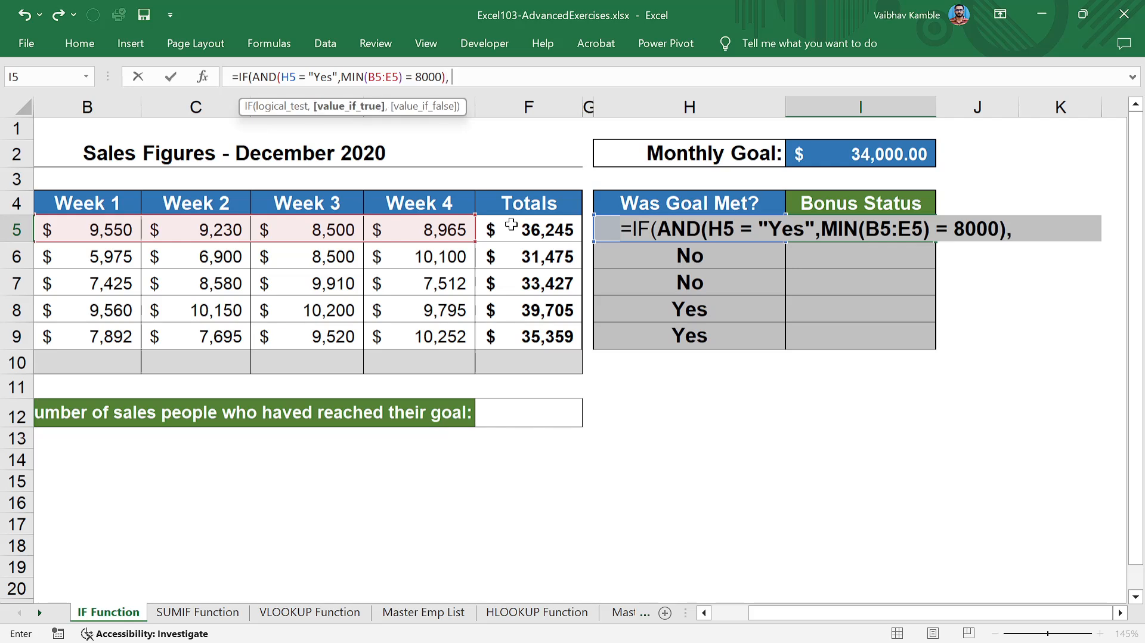
type(" Bonus")
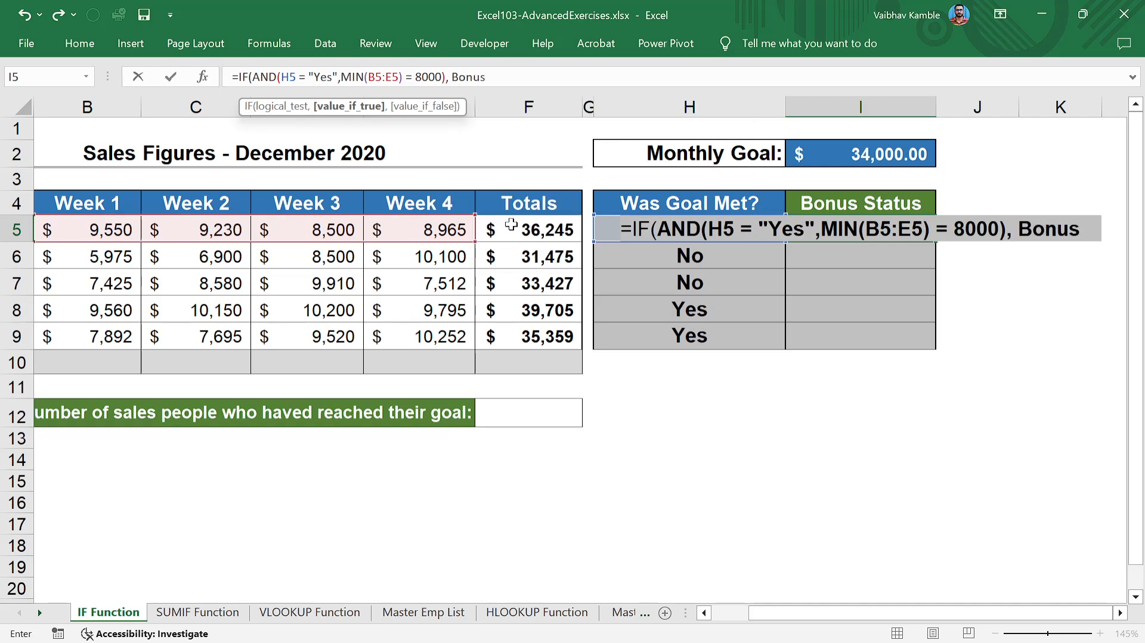
type("\"")
key("Return")
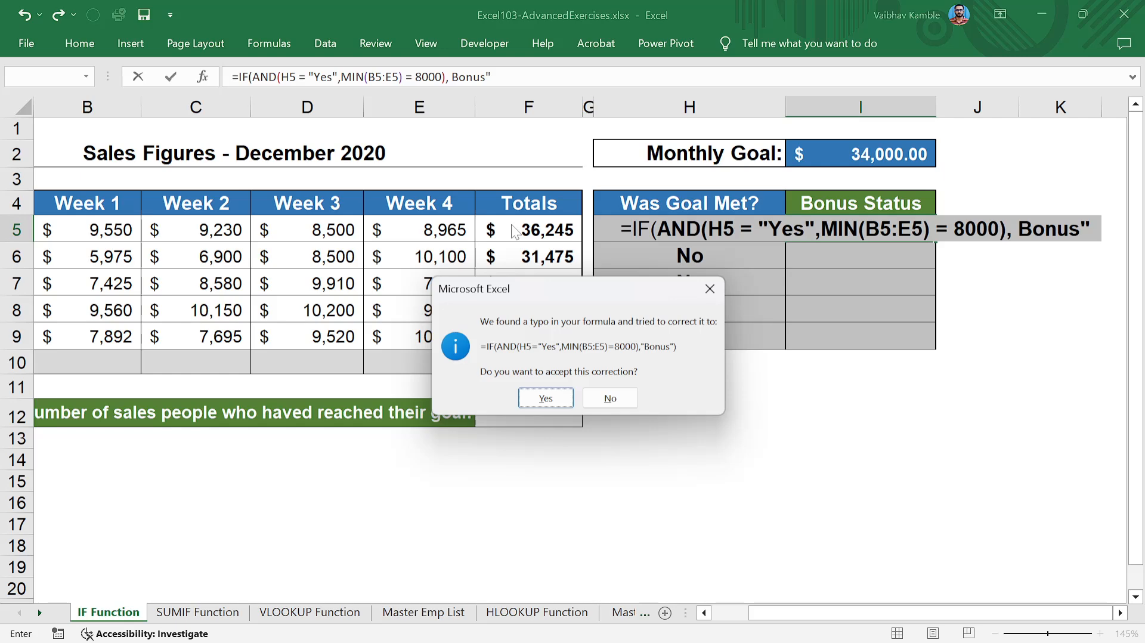
left_click(720, 291)
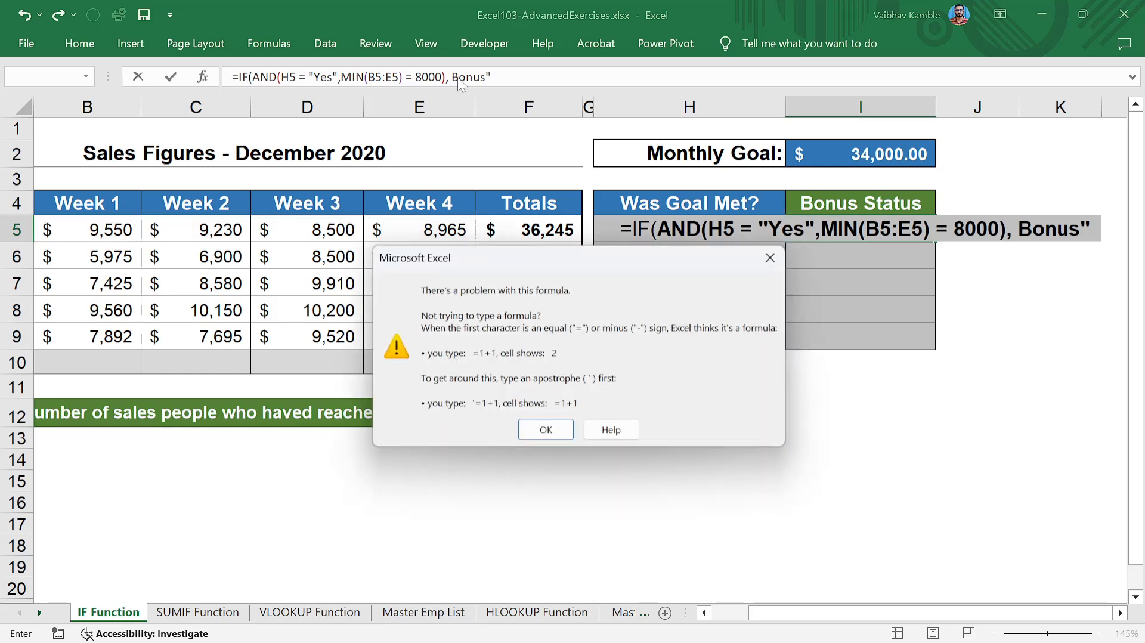
left_click(546, 430)
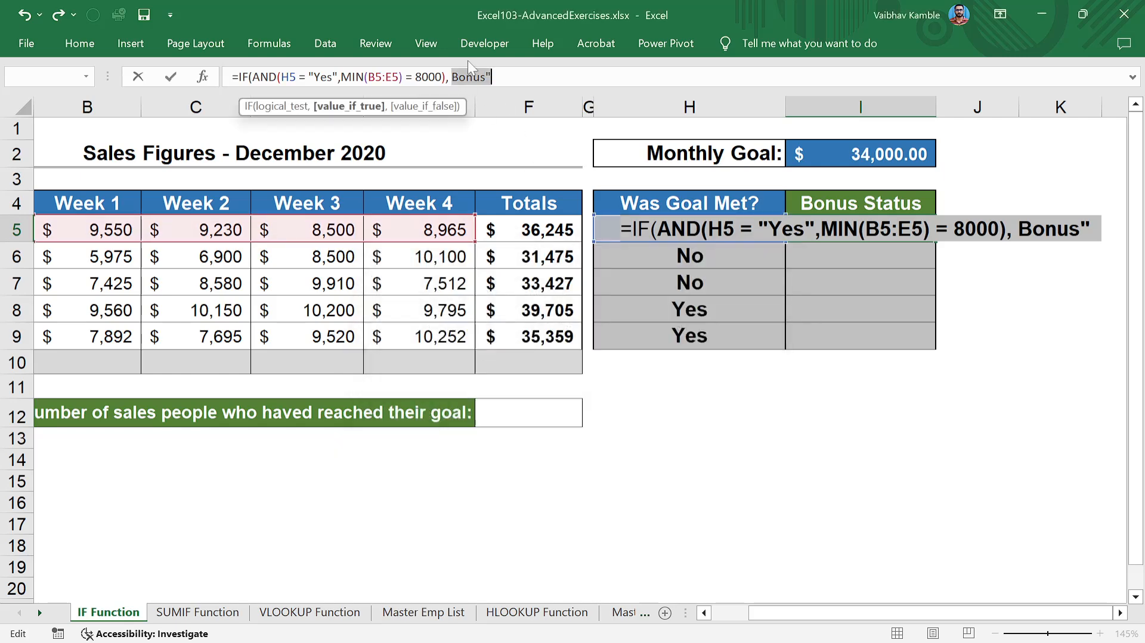
key("Left")
type("\"")
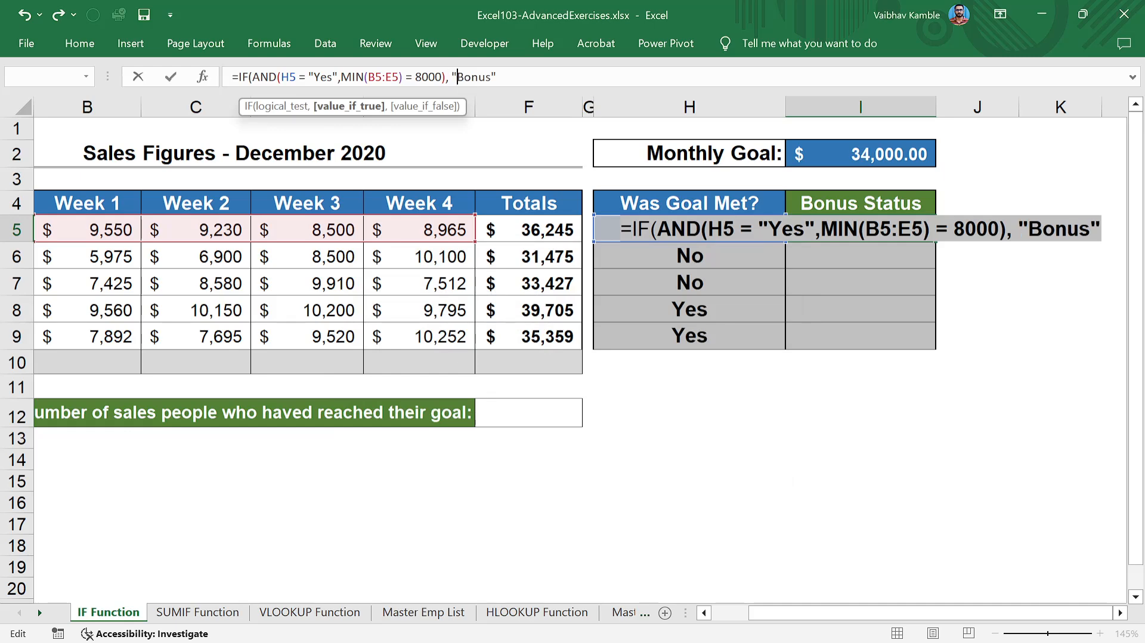
- Add "No Bonus" as the value if false and commit the completed I5 formula
type(", ")
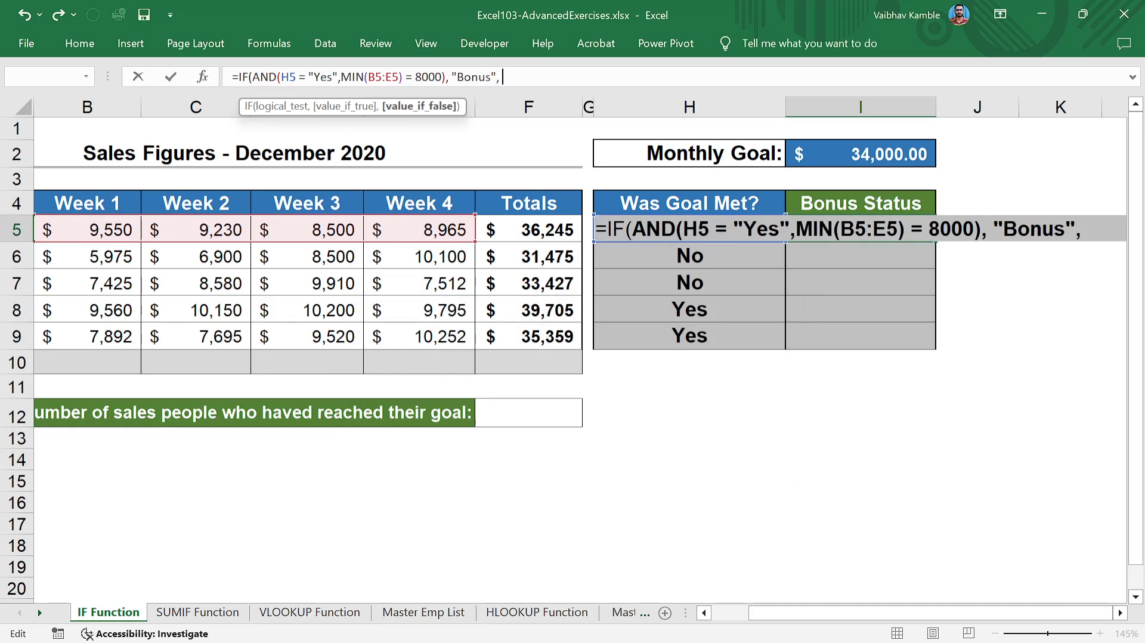
type("\"No ")
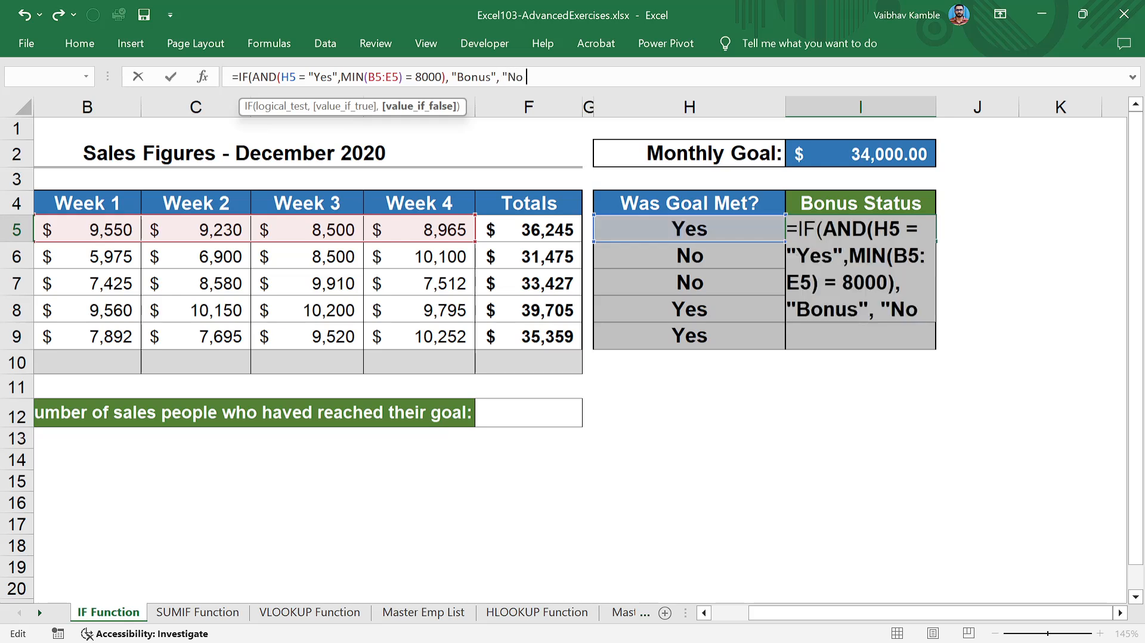
type("Bonus\"")
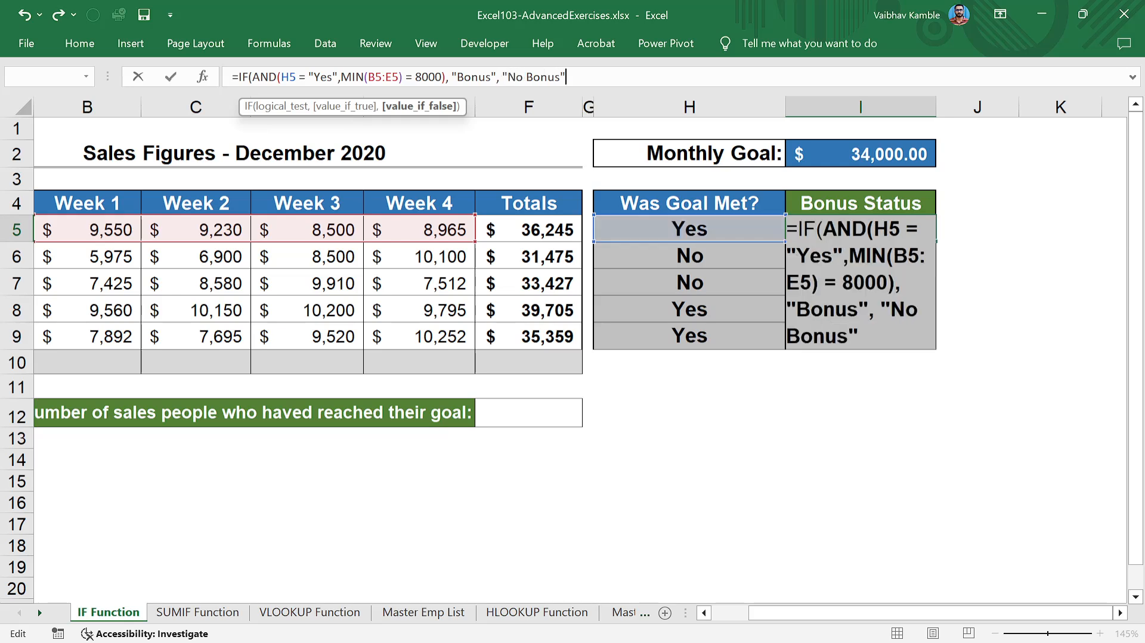
type(")")
key("Return")
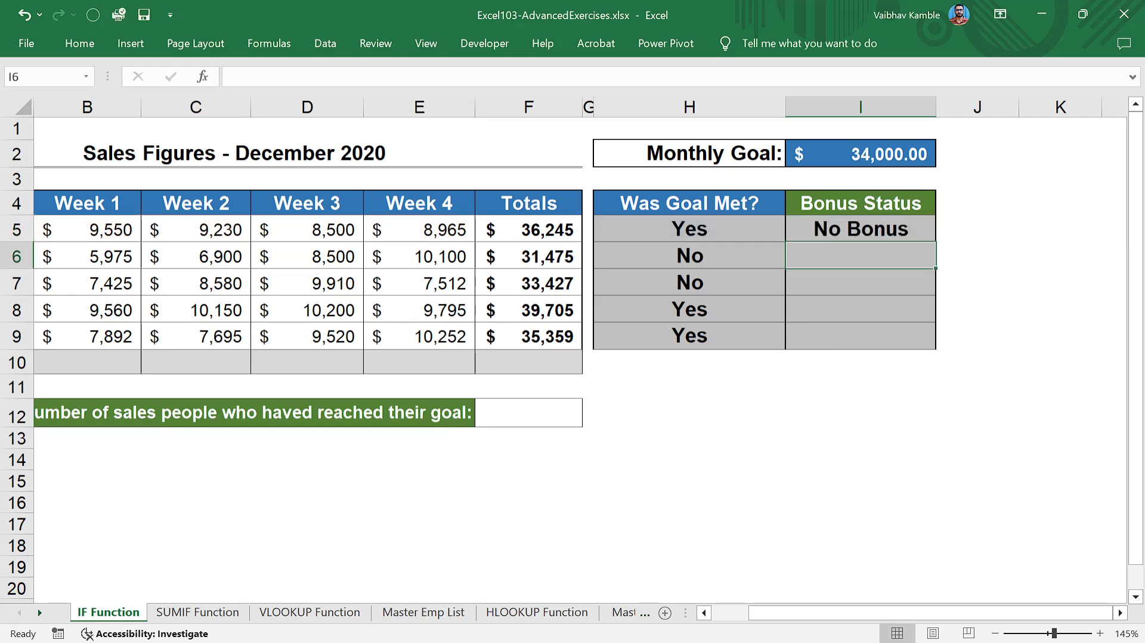
- Check the weekly sales in row 5 and change the MIN comparison in the I5 formula to >= 8000
left_click(346, 230)
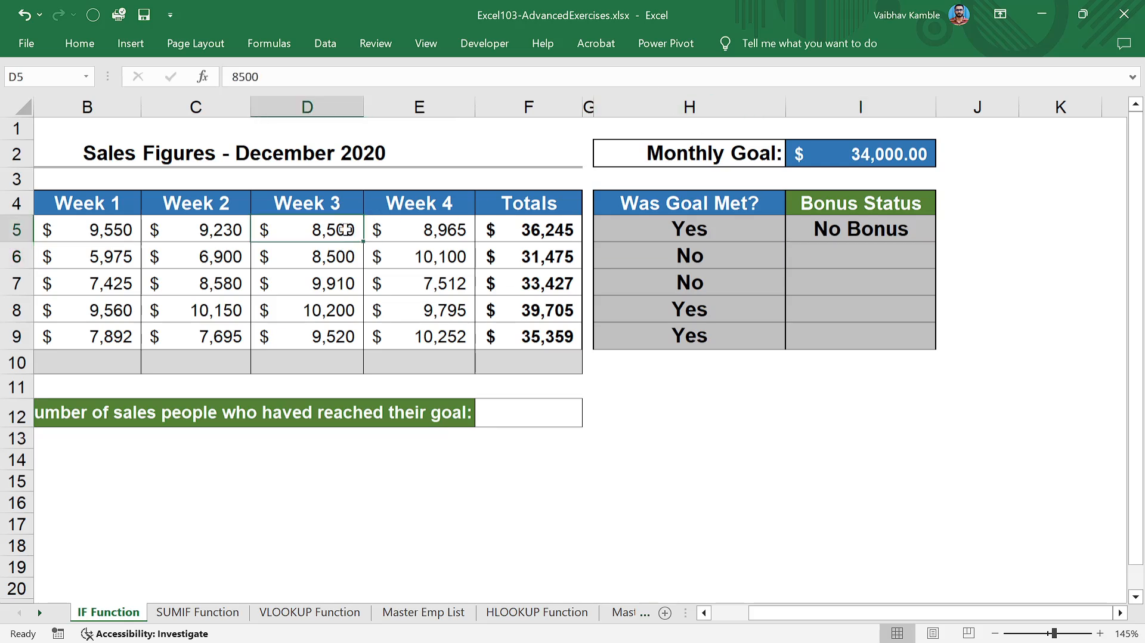
key("Right")
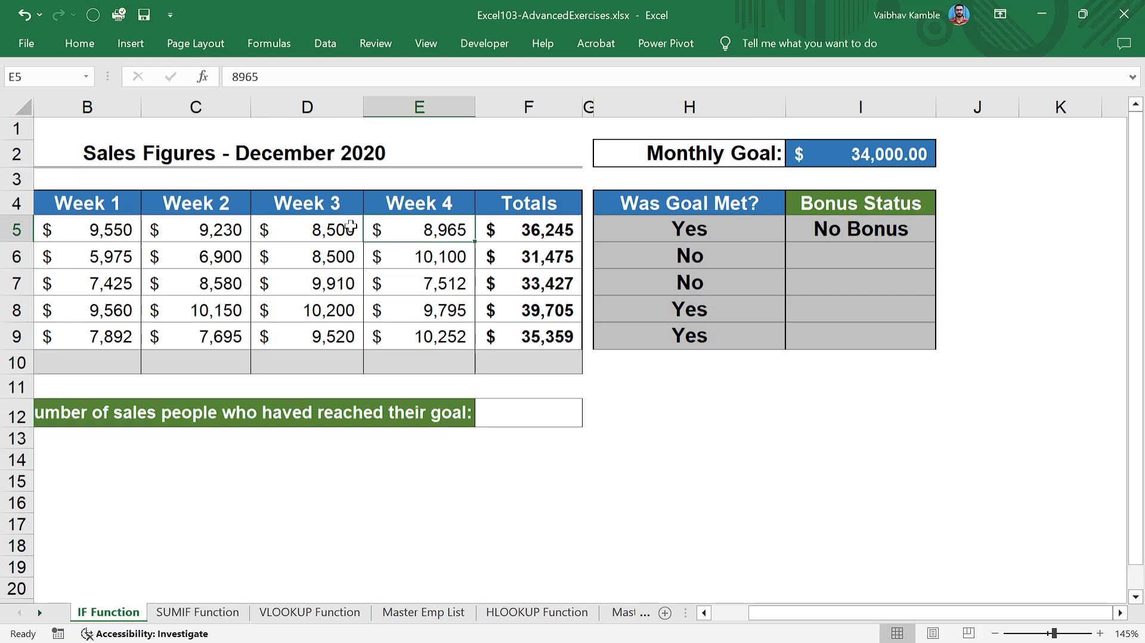
left_click(850, 221)
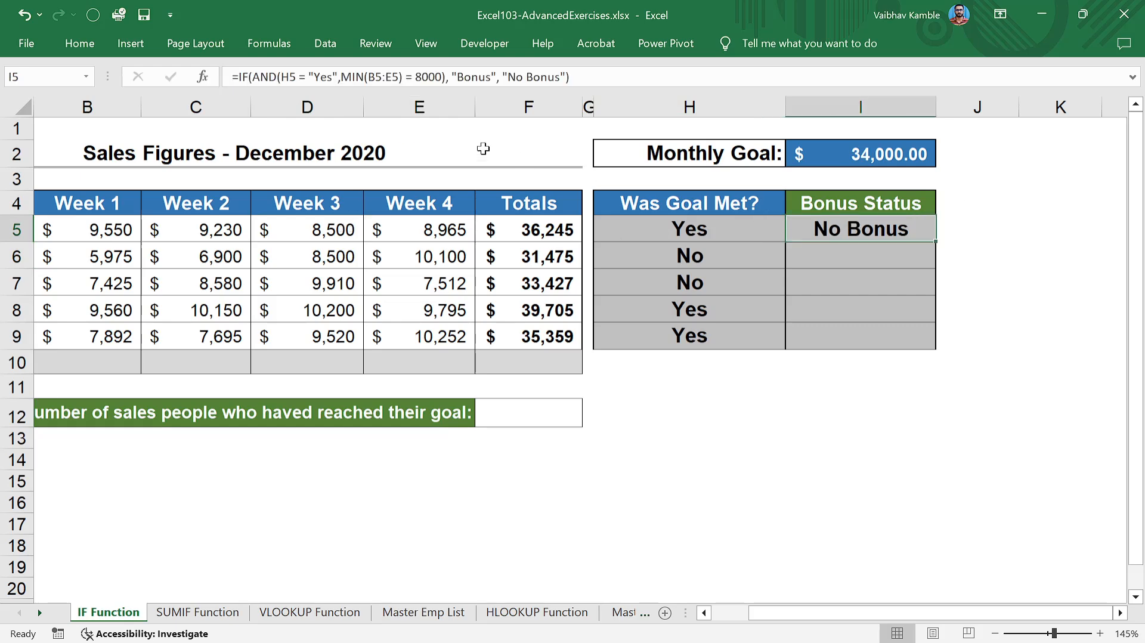
left_click(406, 76)
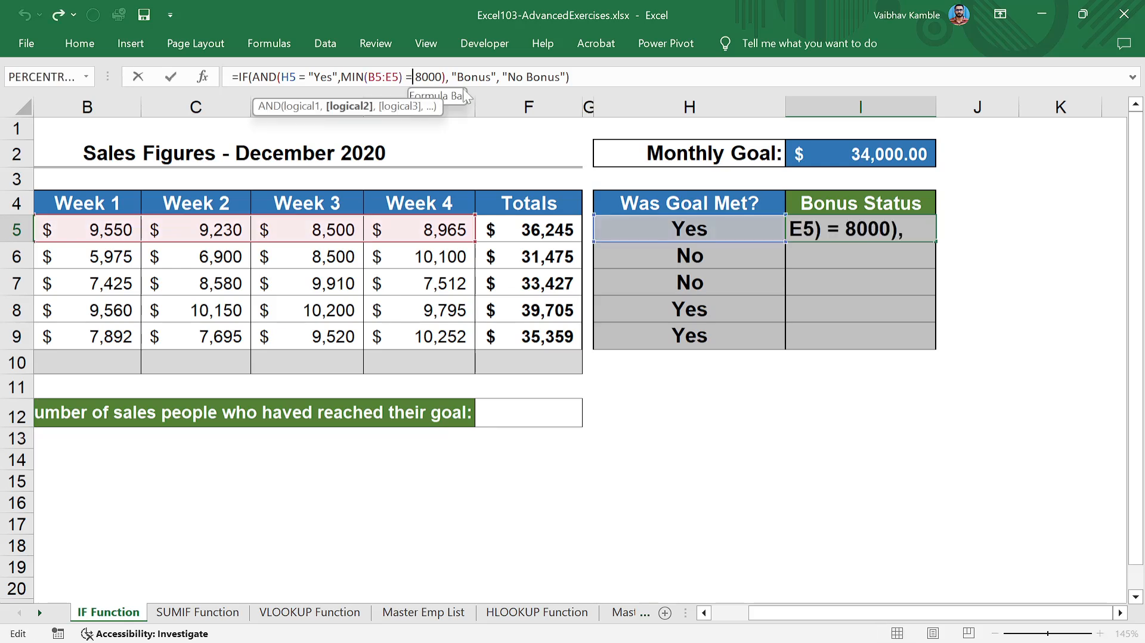
type(">")
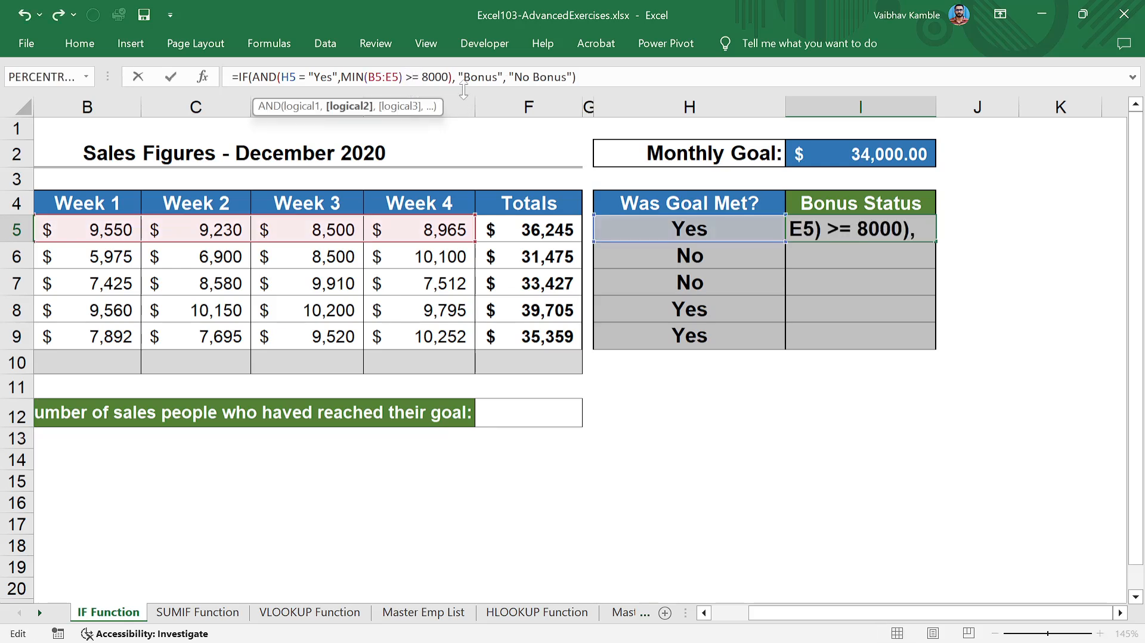
key("Return")
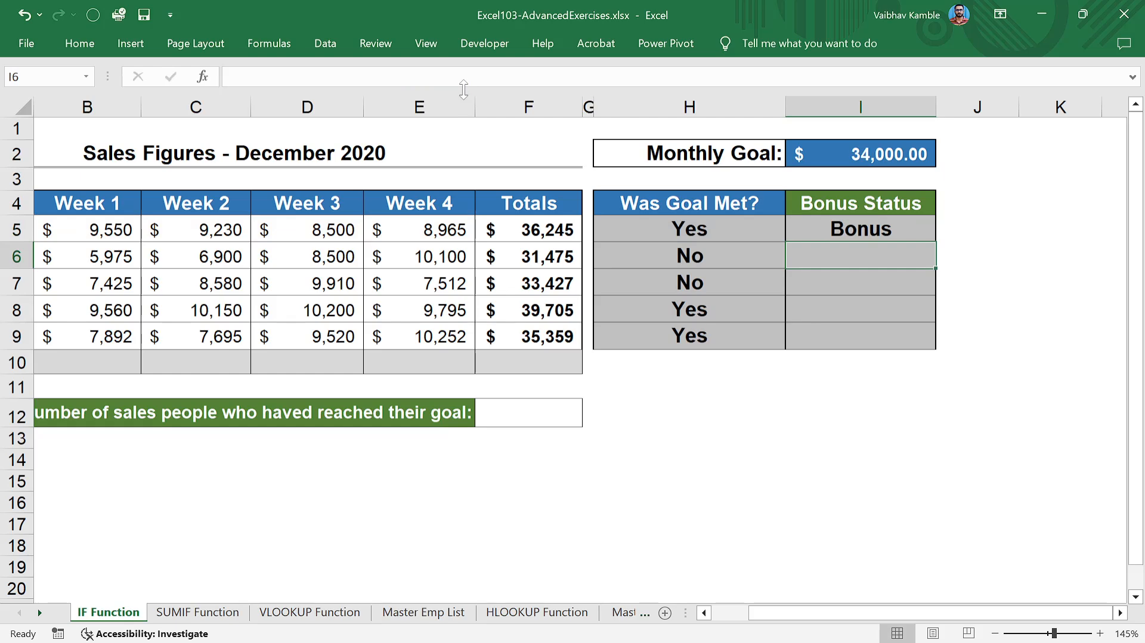
- Fill the I5 Bonus Status formula down through I9
key("Up")
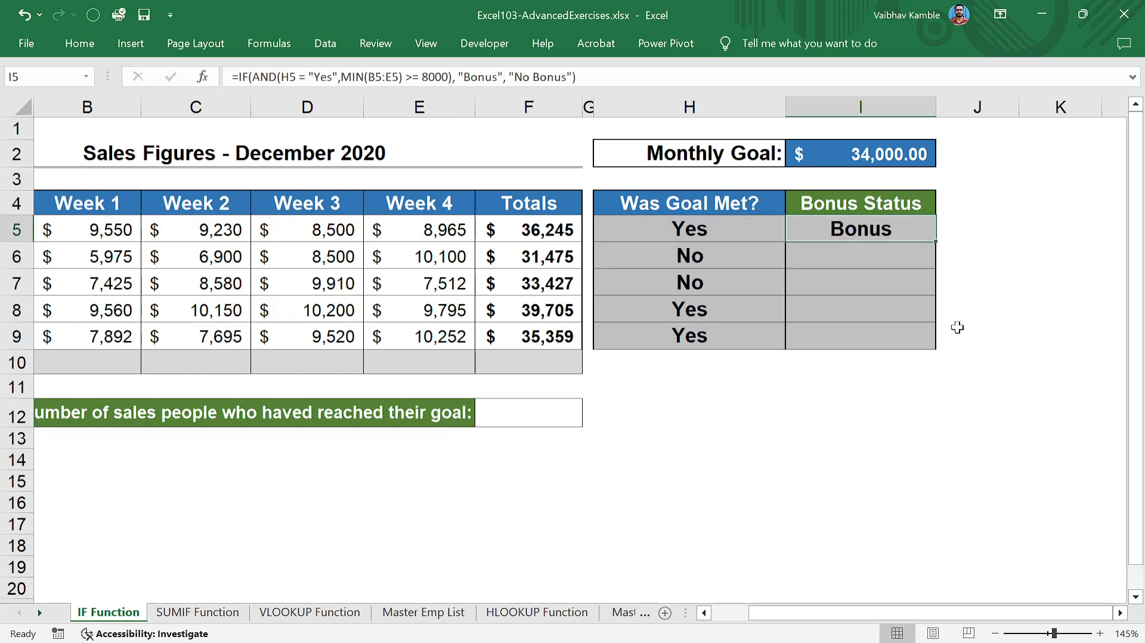
left_click_drag(934, 240, 934, 241)
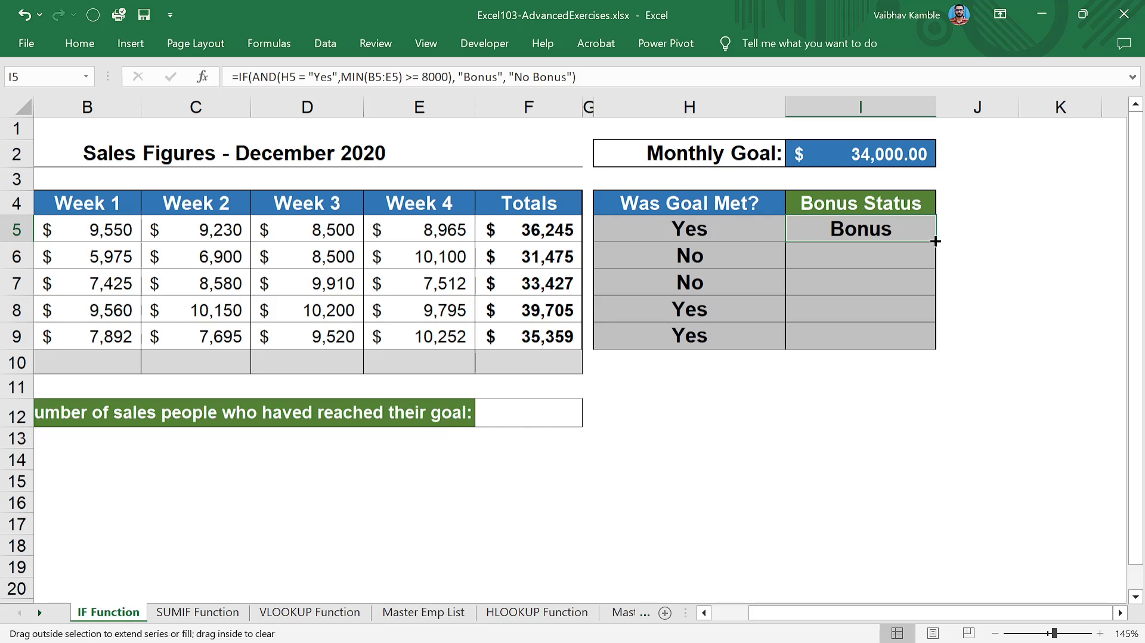
double_click(934, 240)
- Examine the Bonus Status results in I5:I9 and the AND and MIN conditions in the I5 formula
left_click(914, 302)
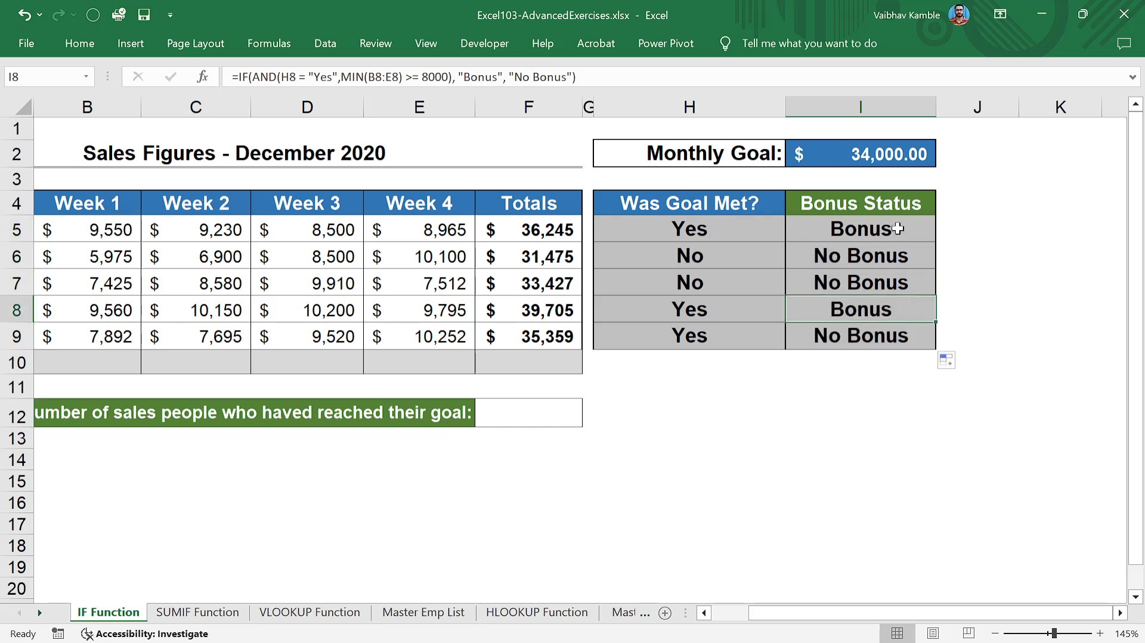
left_click(897, 228)
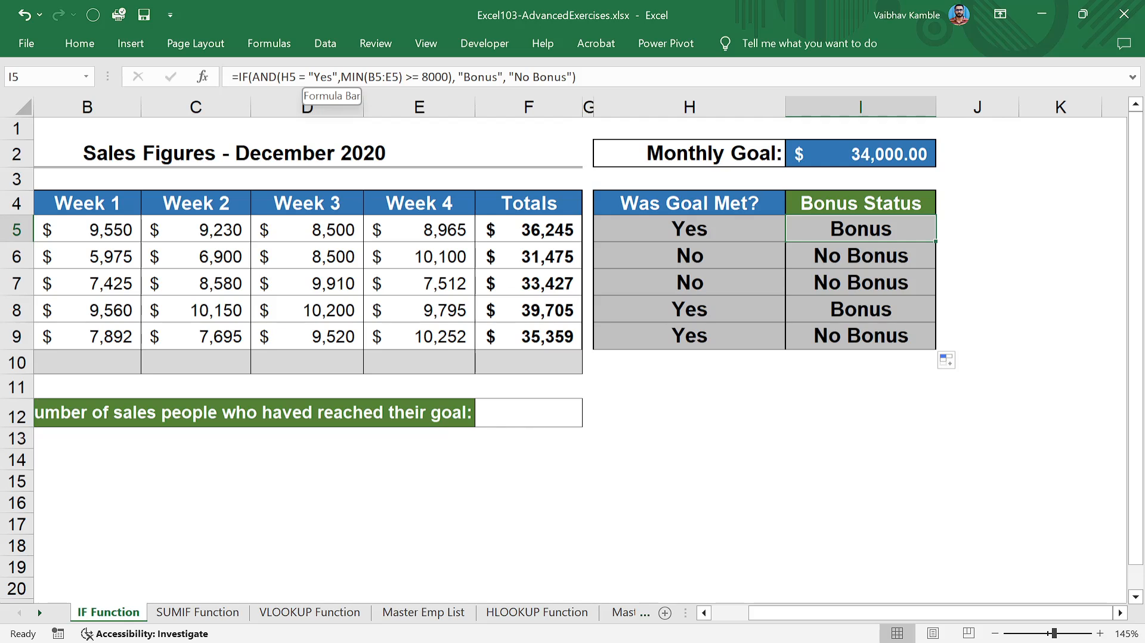
left_click(340, 76)
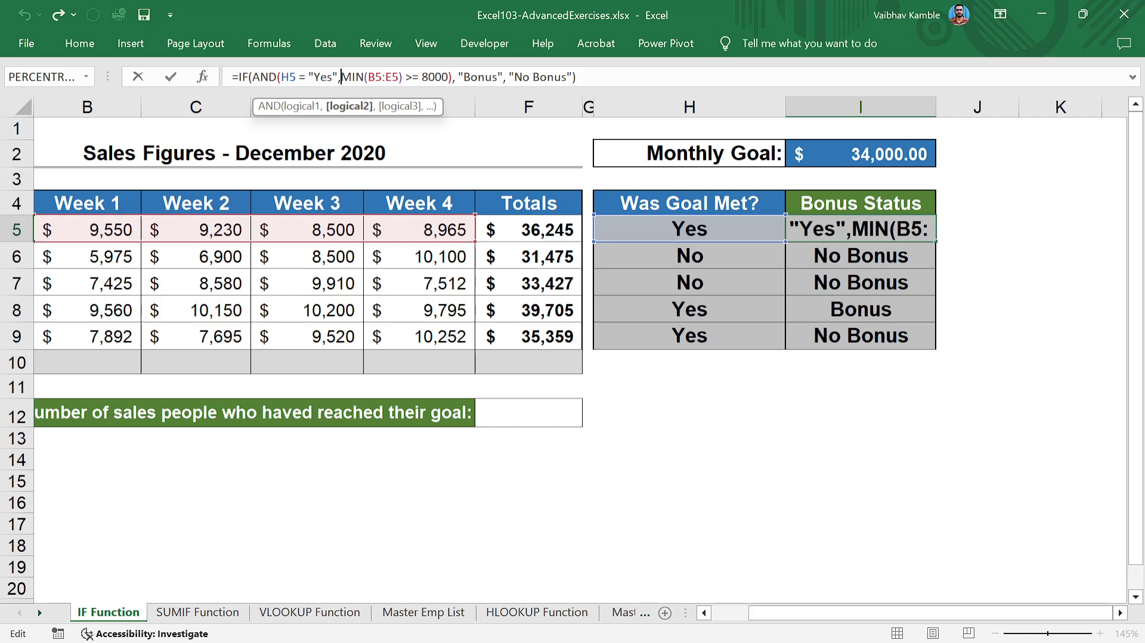
key("Return")
key("Up")
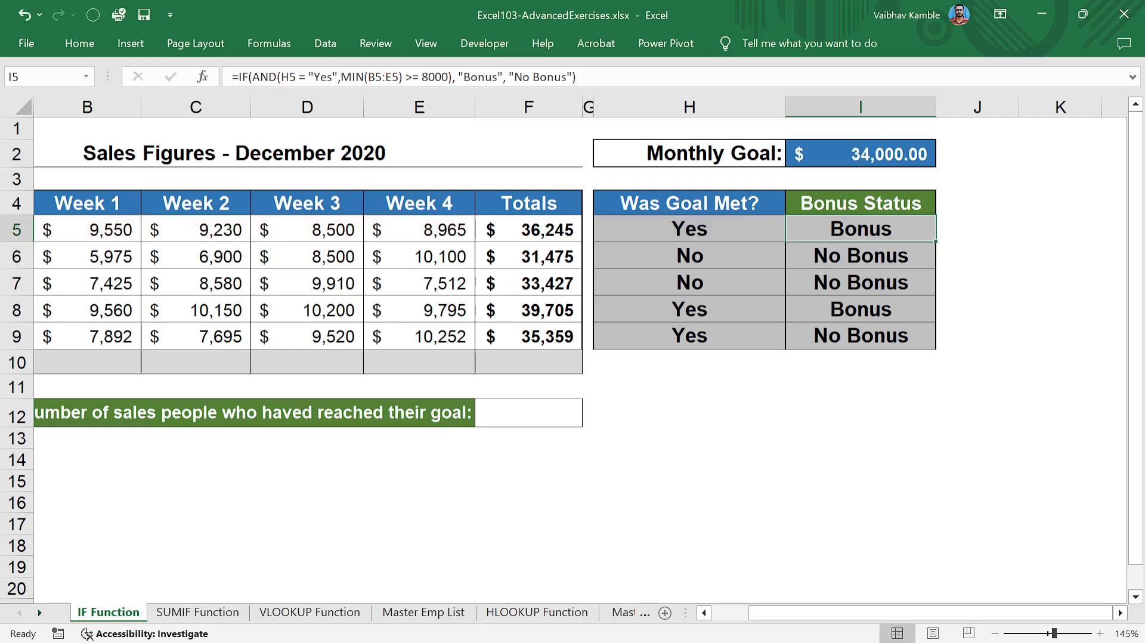
key("Down")
key("Down")
key("Up")
key("Up")
- Examine the Was Goal Met results in H5:H9 and the empty count cell F12 for sales people who reached their goal
left_click(661, 344)
key("Down")
key("Left")
key("Left")
key("Left")
key("Left")
key("Left")
key("Left")
key("Left")
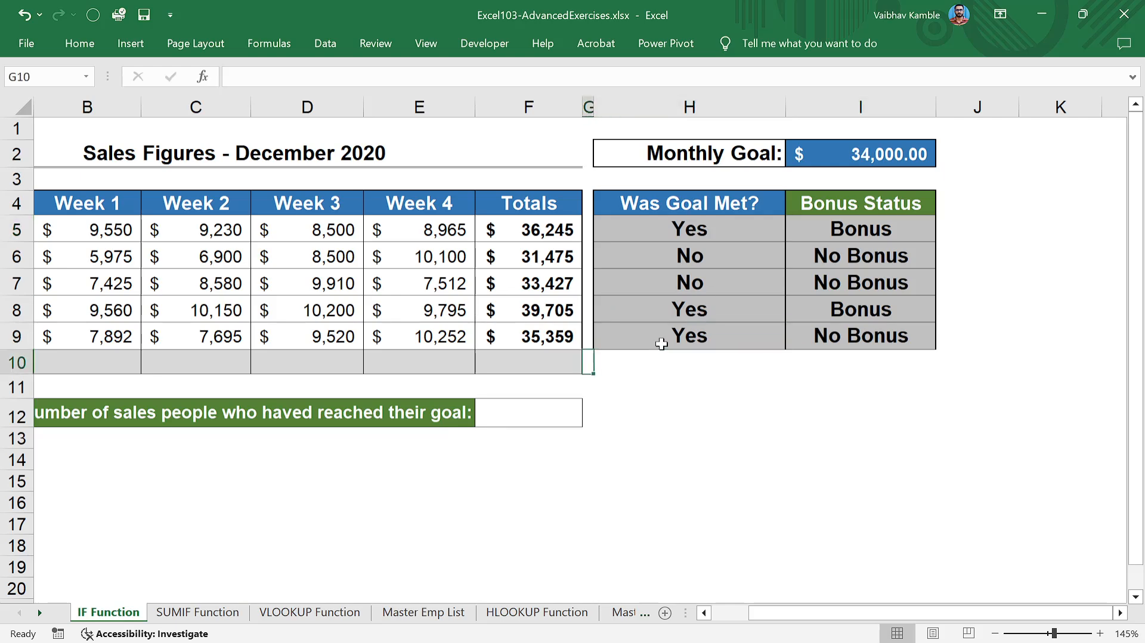
key("Down")
key("Down")
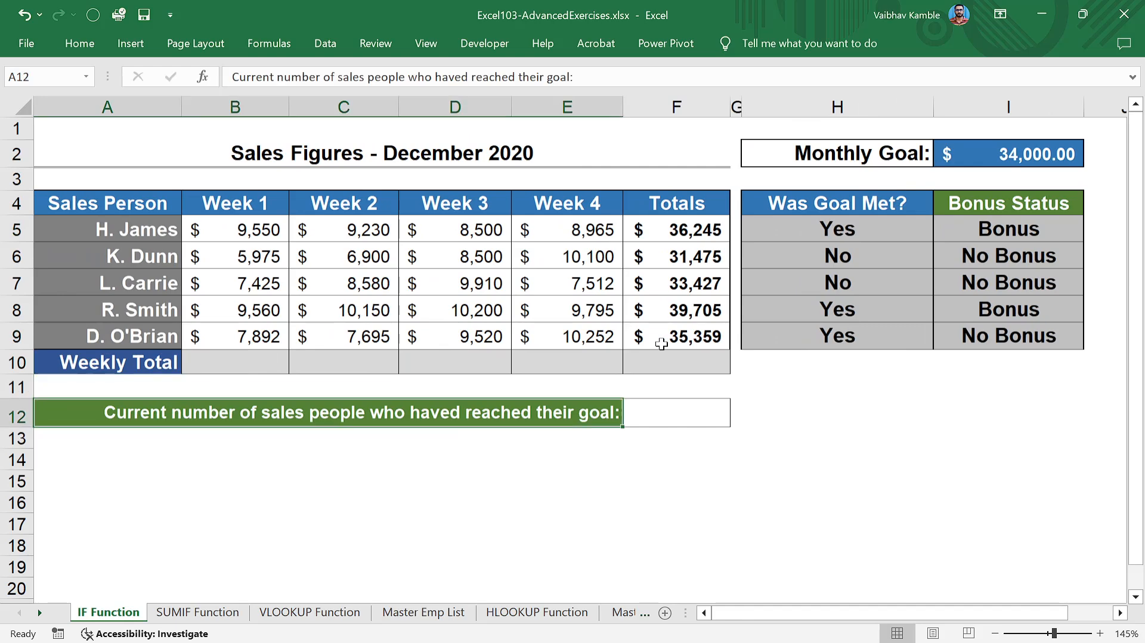
key("Right")
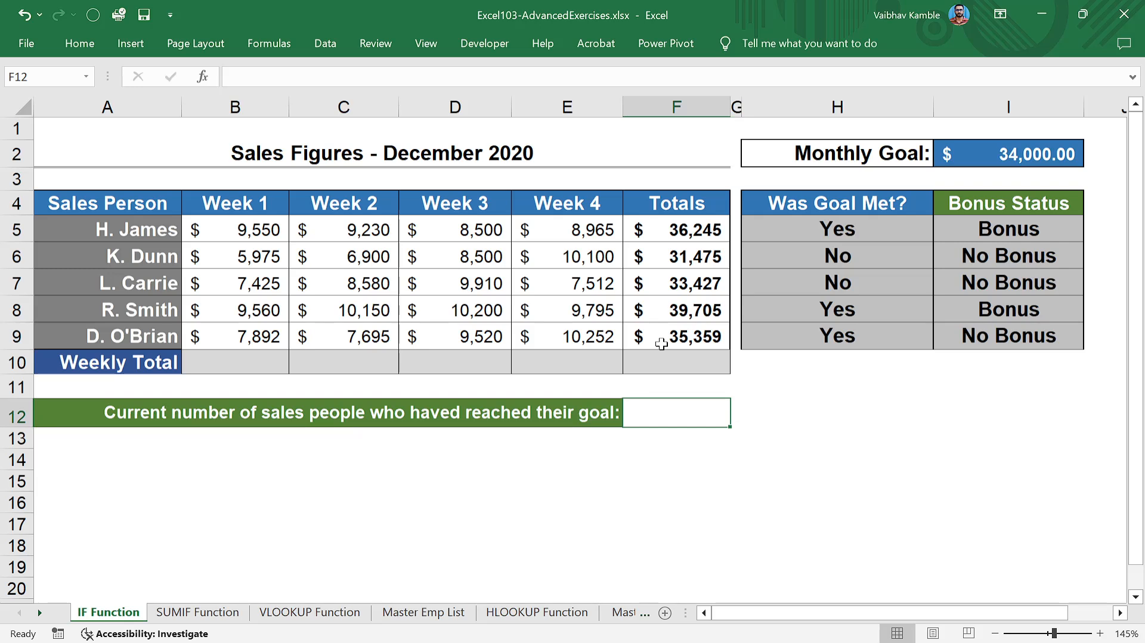
left_click_drag(868, 231, 866, 329)
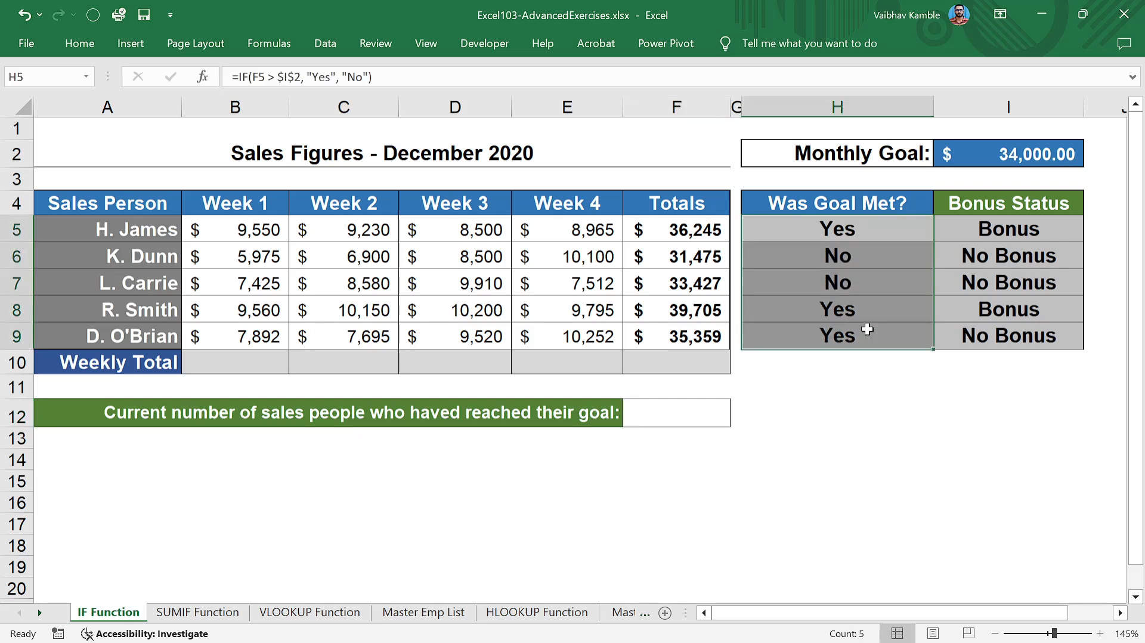
left_click(866, 362)
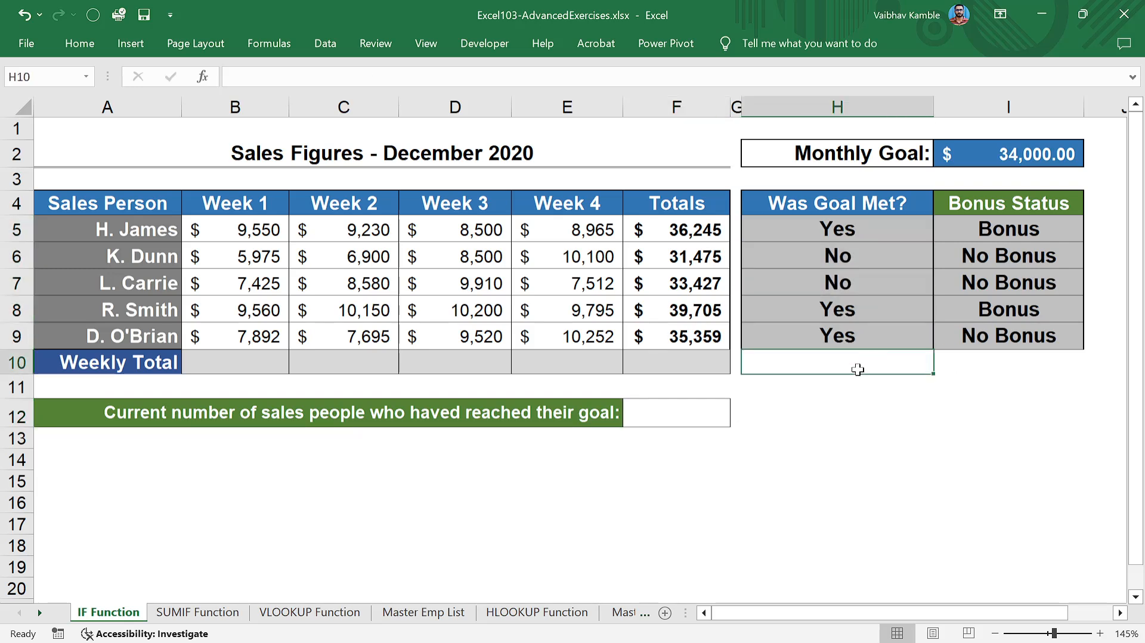
left_click(698, 418)
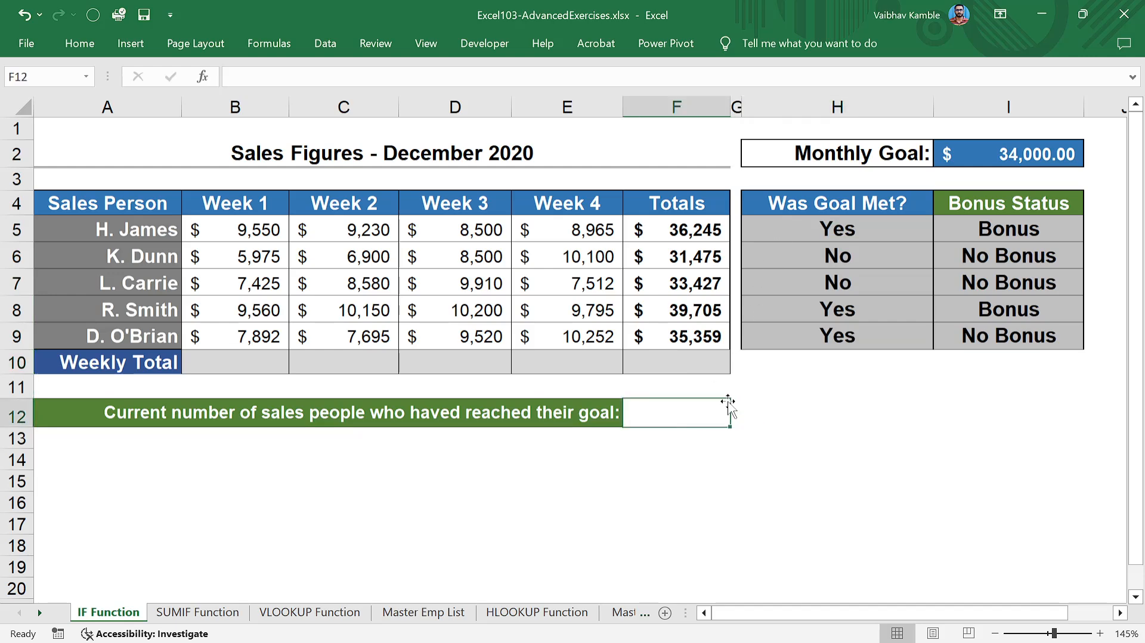
- Try to count the Was Goal Met results in F12 with the formula =COUNT(H5:H9)
type("=count")
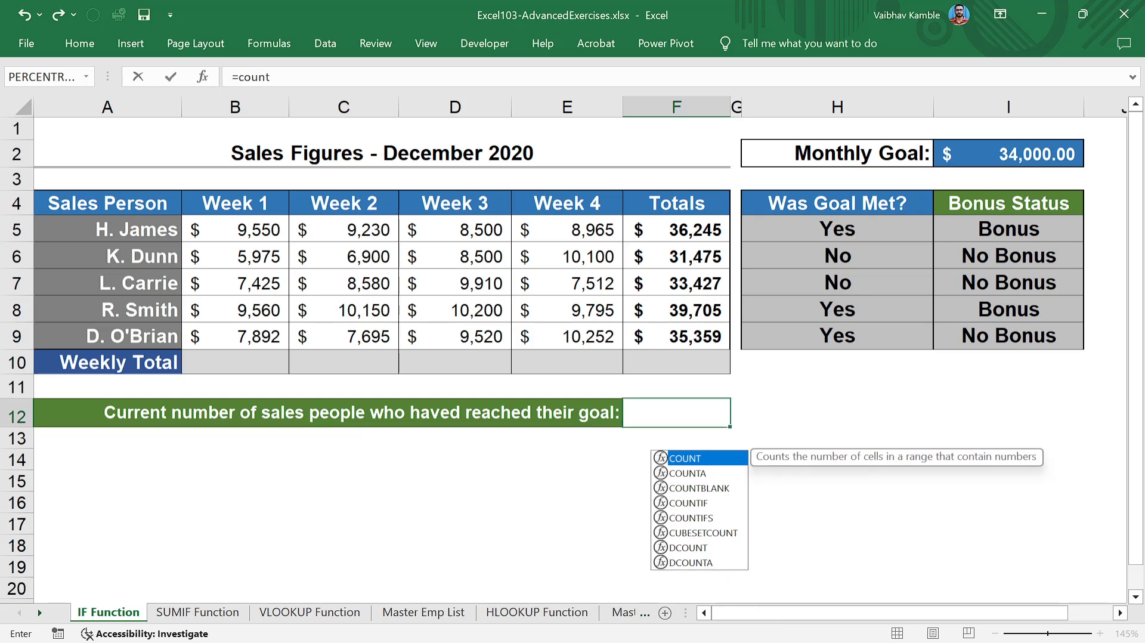
key("Tab")
left_click_drag(843, 228, 861, 325)
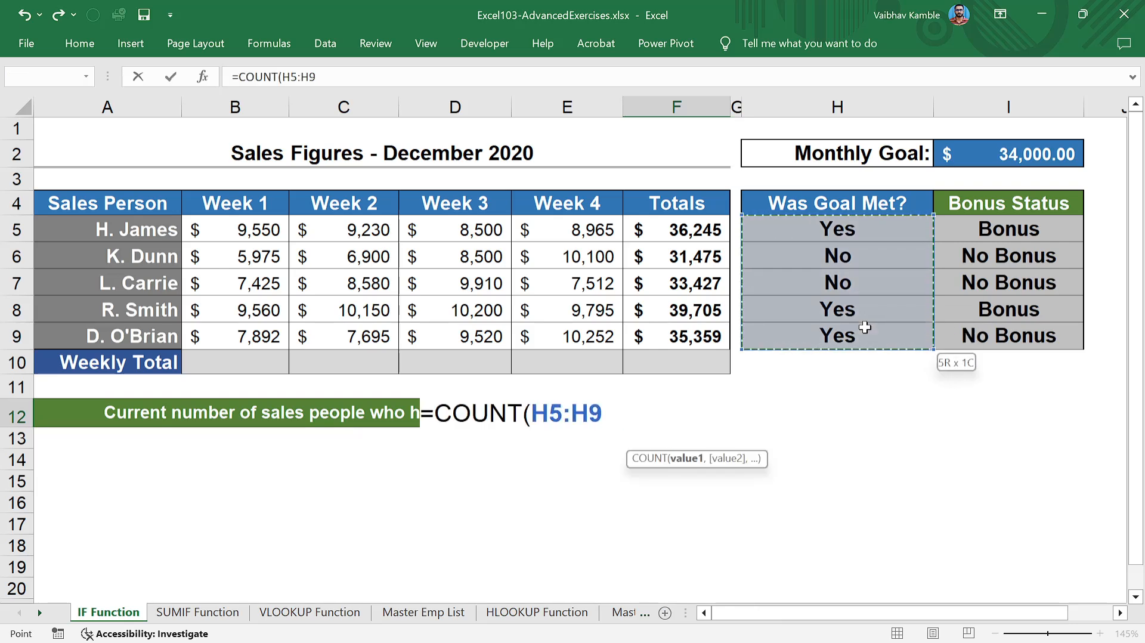
key("Return")
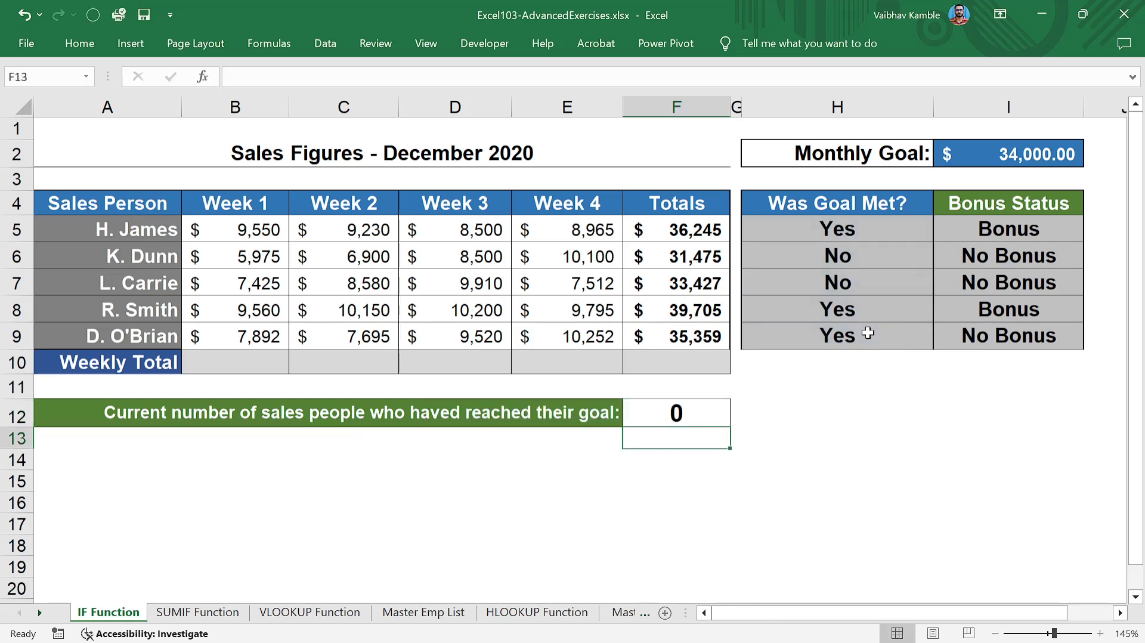
- Enter =COUNTIF($H$5:$H$9,"Yes") in F12 to count the sales people who reached their goal
key("Up")
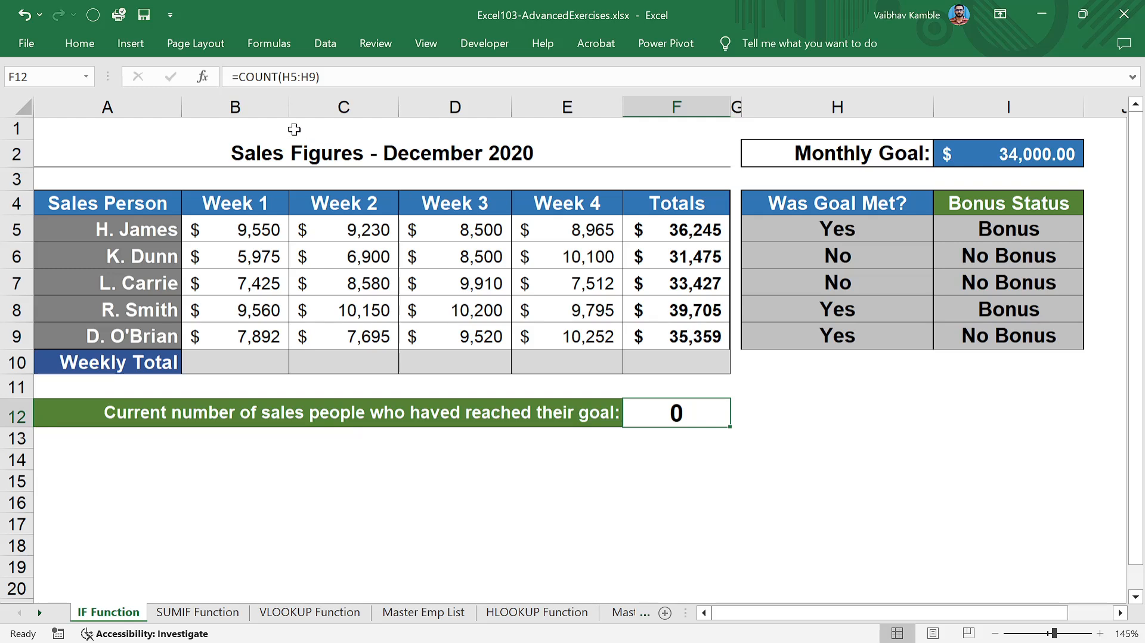
type("=counti")
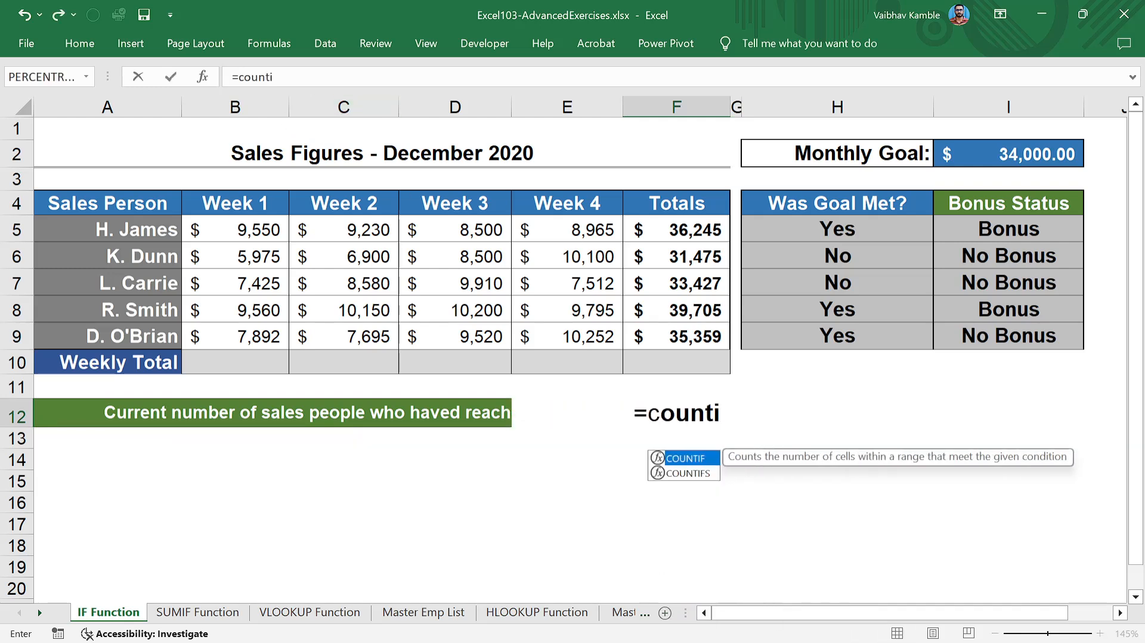
type("f")
key("Tab")
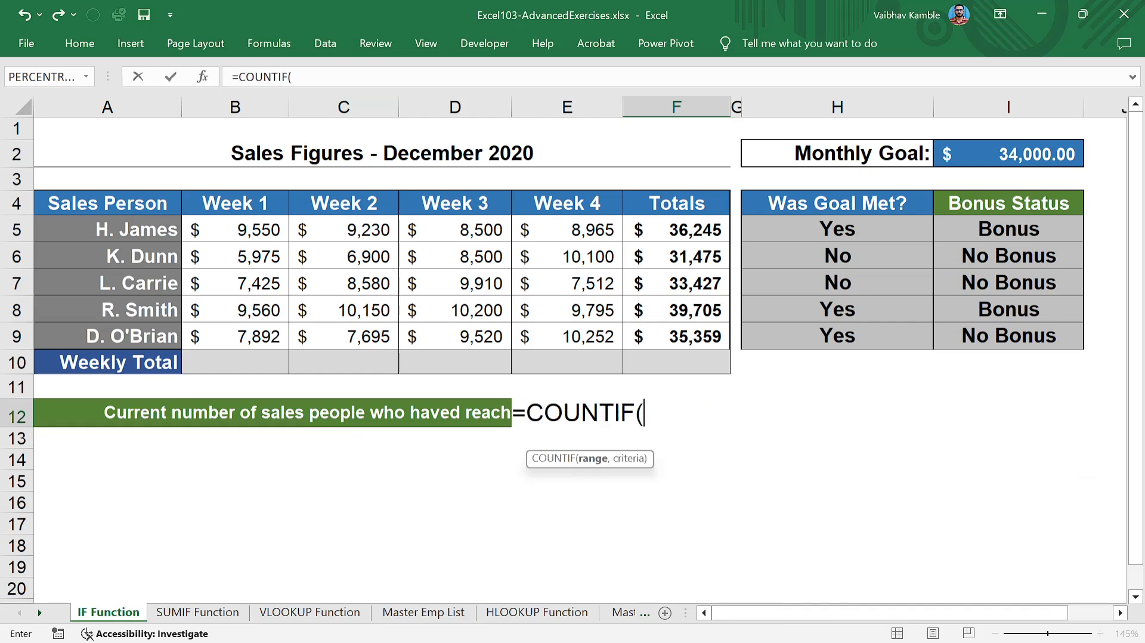
left_click_drag(843, 225, 846, 338)
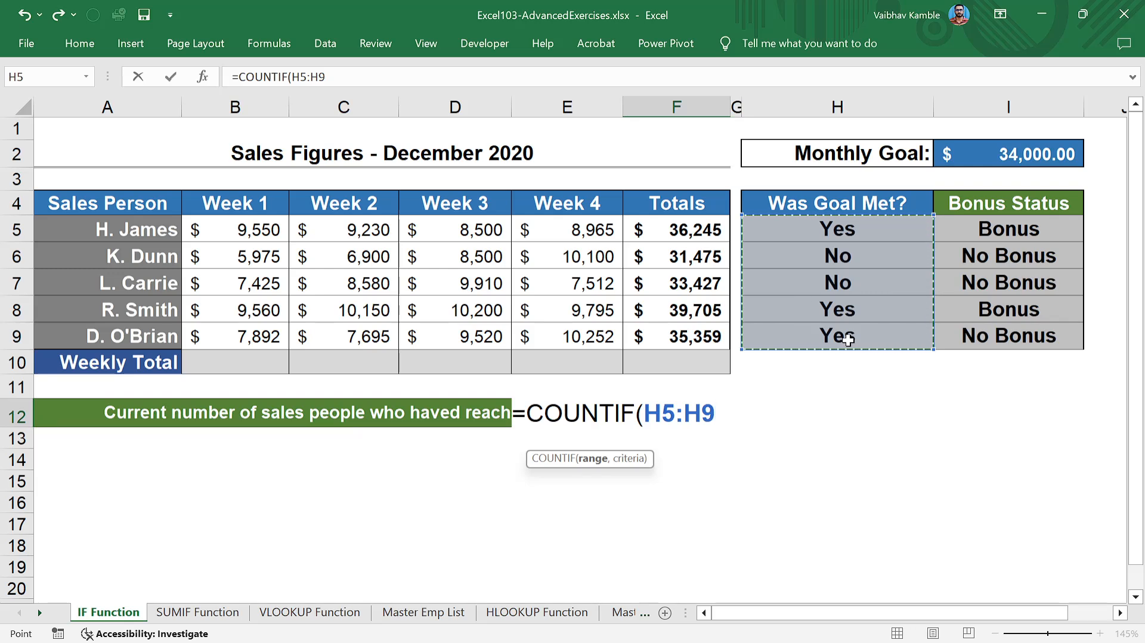
key("F4")
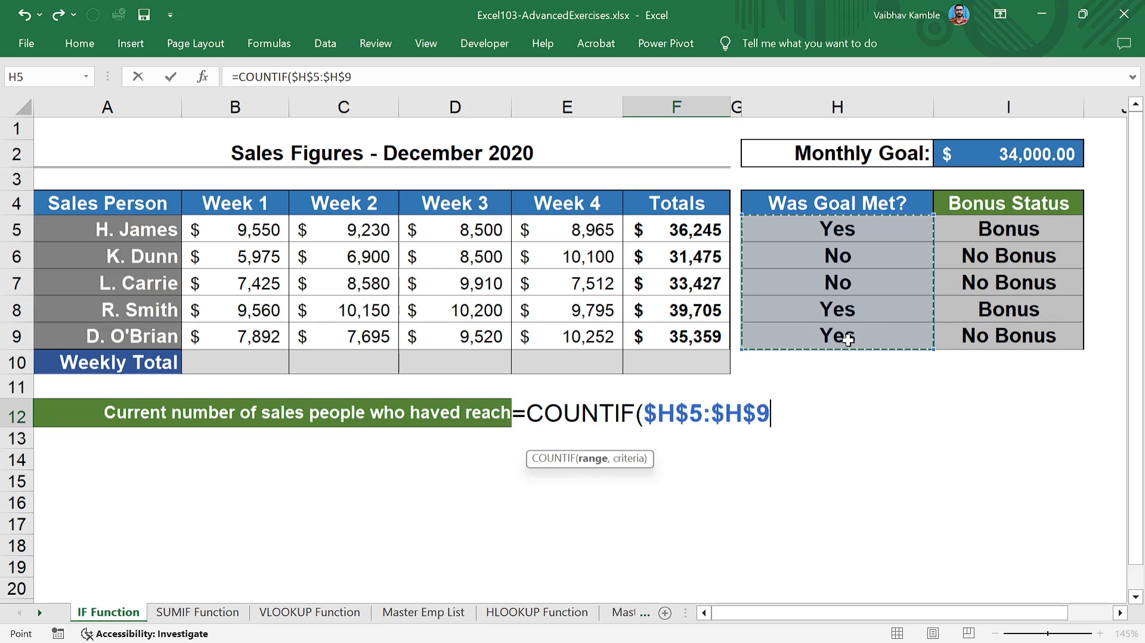
type(",")
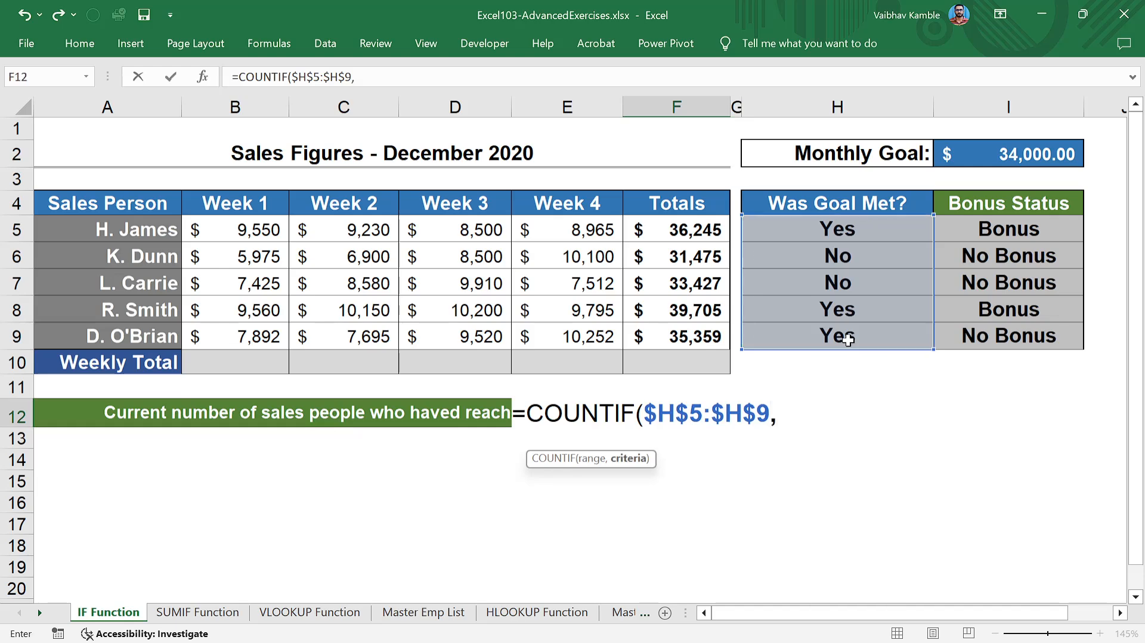
type("\"Yes\")")
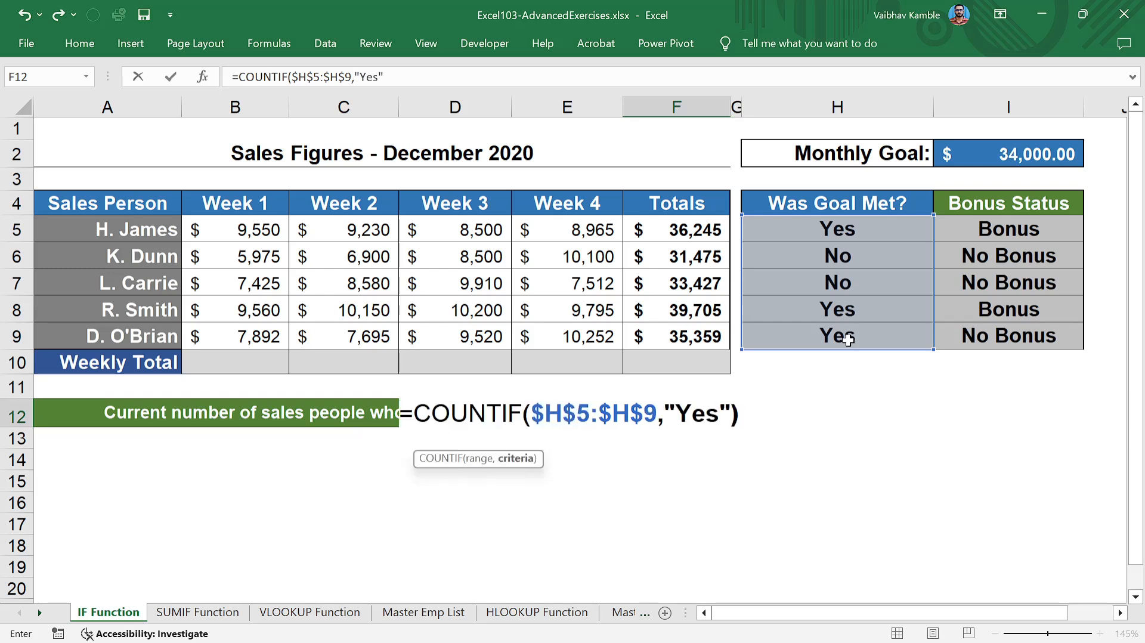
key("ctrl+Return")
key("Return")
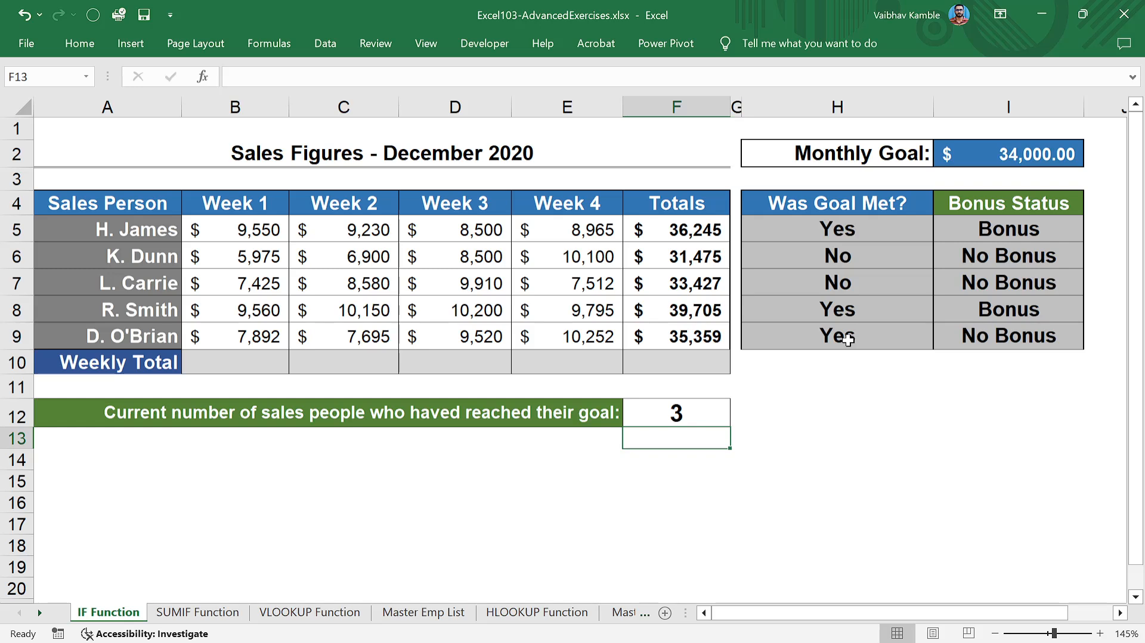
- Check the COUNTIF formula in F12 against the Yes entries in the Was Goal Met column
key("Up")
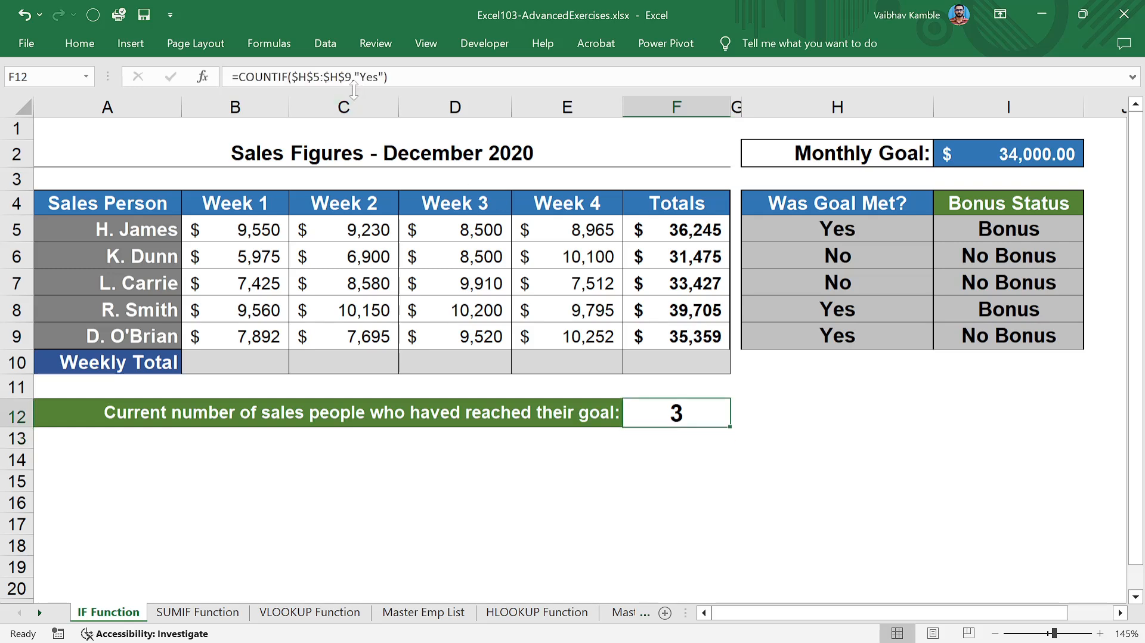
left_click(875, 222)
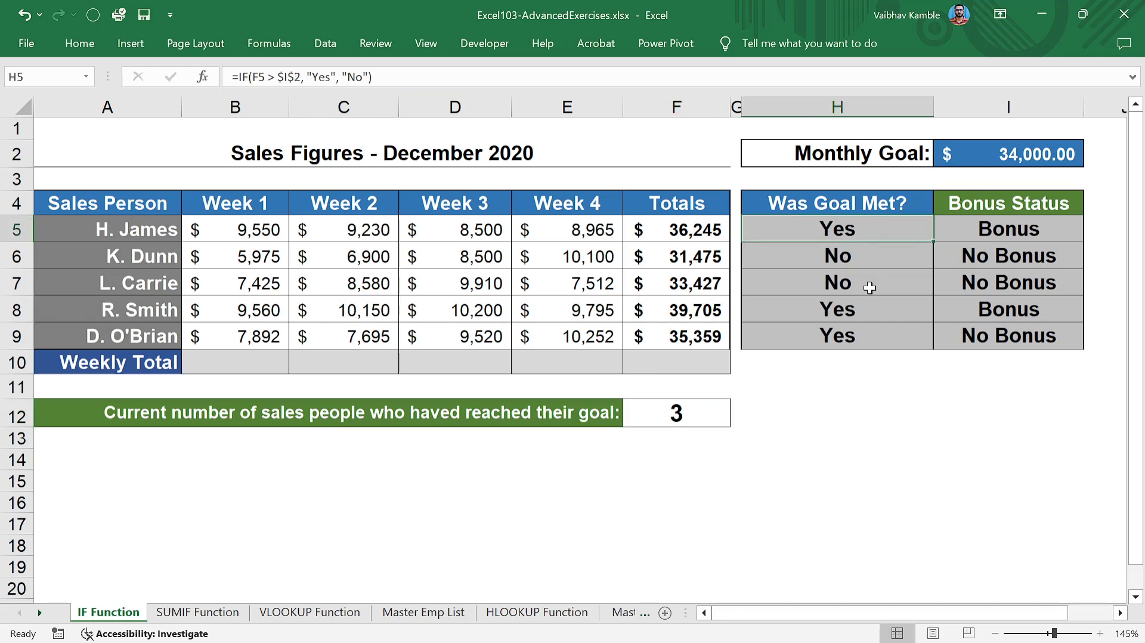
left_click(866, 305)
left_click(864, 337)
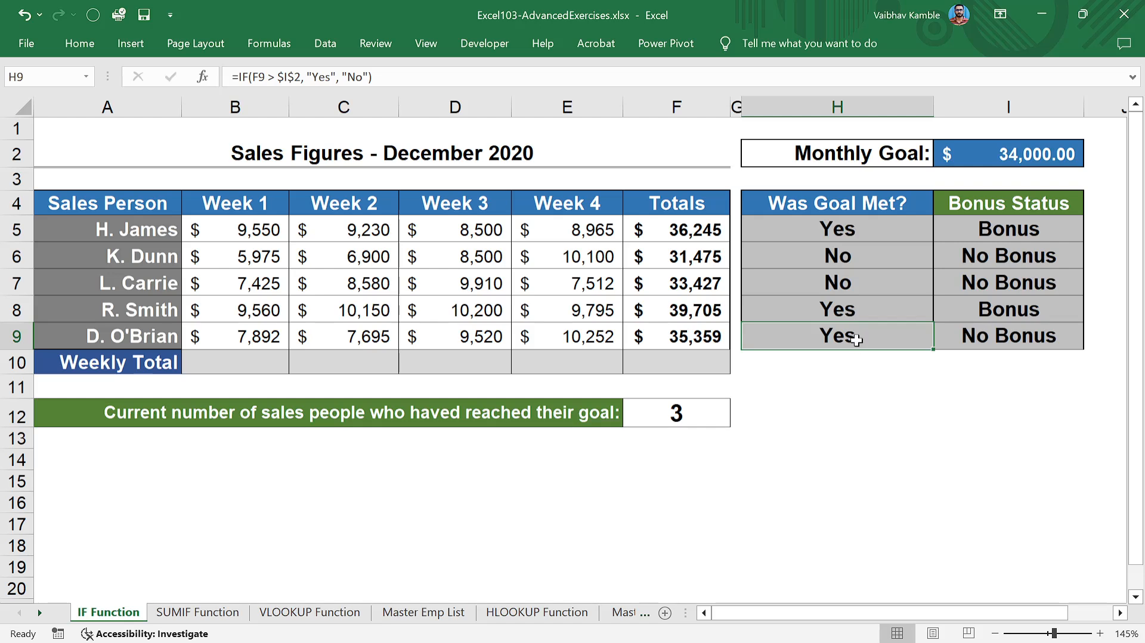
left_click(491, 442)
- Merge and center cells A13:E13 directly below the row 12 label
left_click(160, 419)
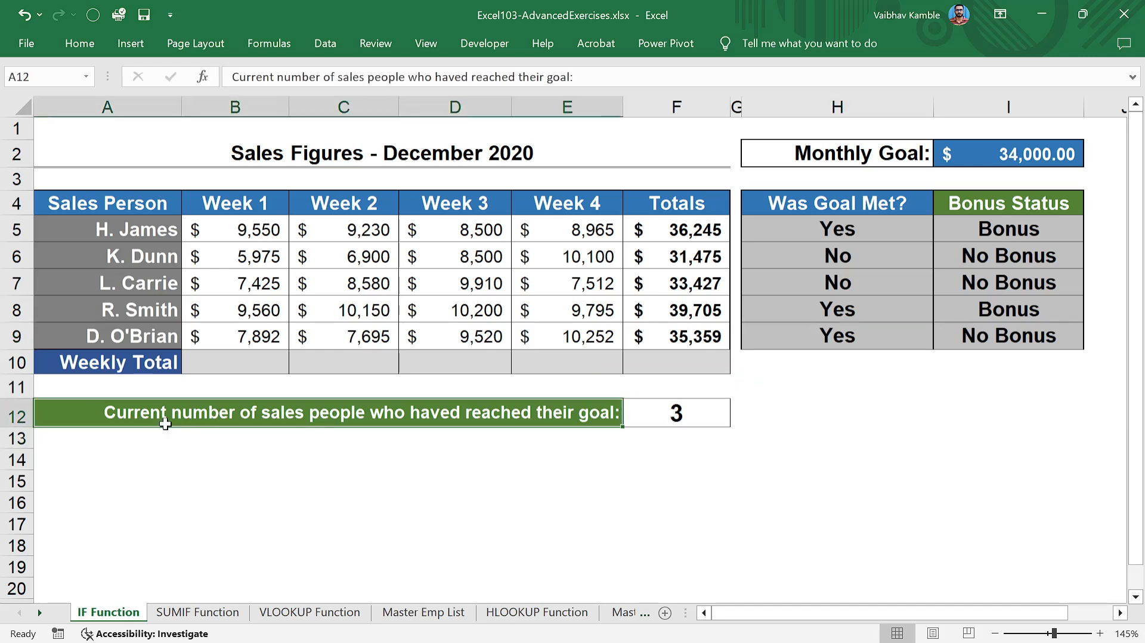
left_click(130, 437)
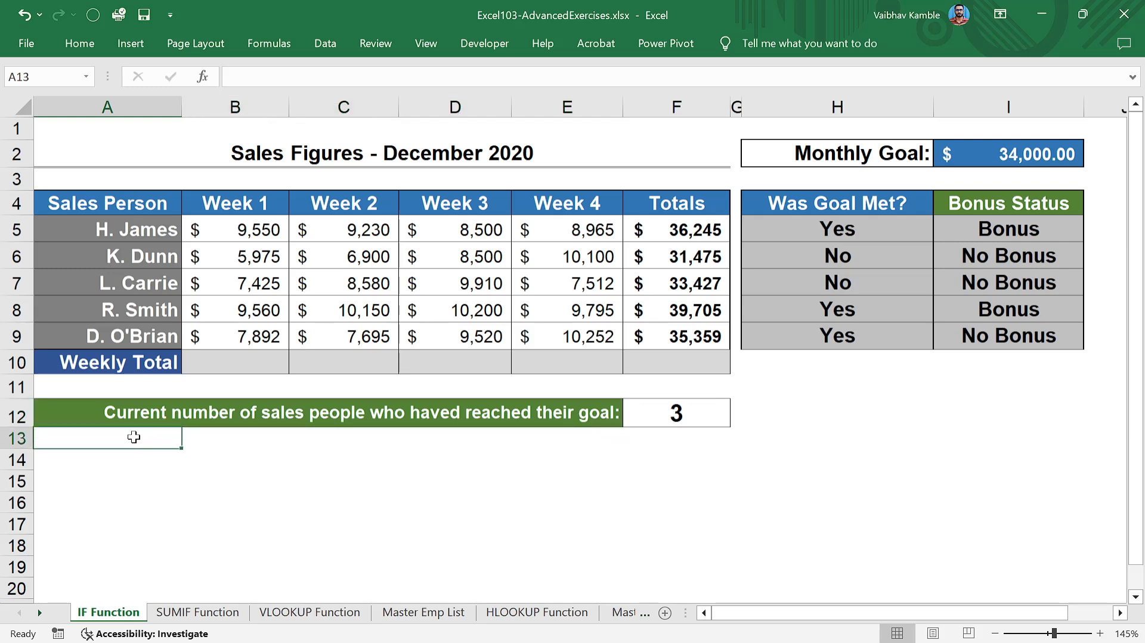
key("shift+Right")
key("shift+Right")
key("shift+Right")
key("shift+Right")
key("shift+Right")
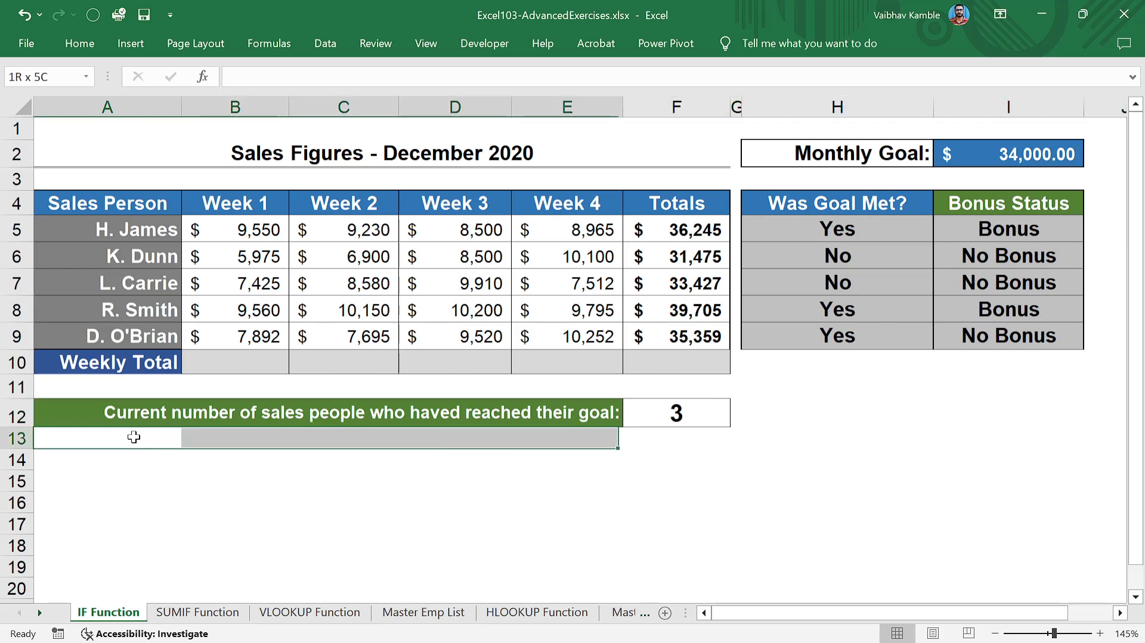
key("shift+Left")
key("alt+h")
key("m")
key("c")
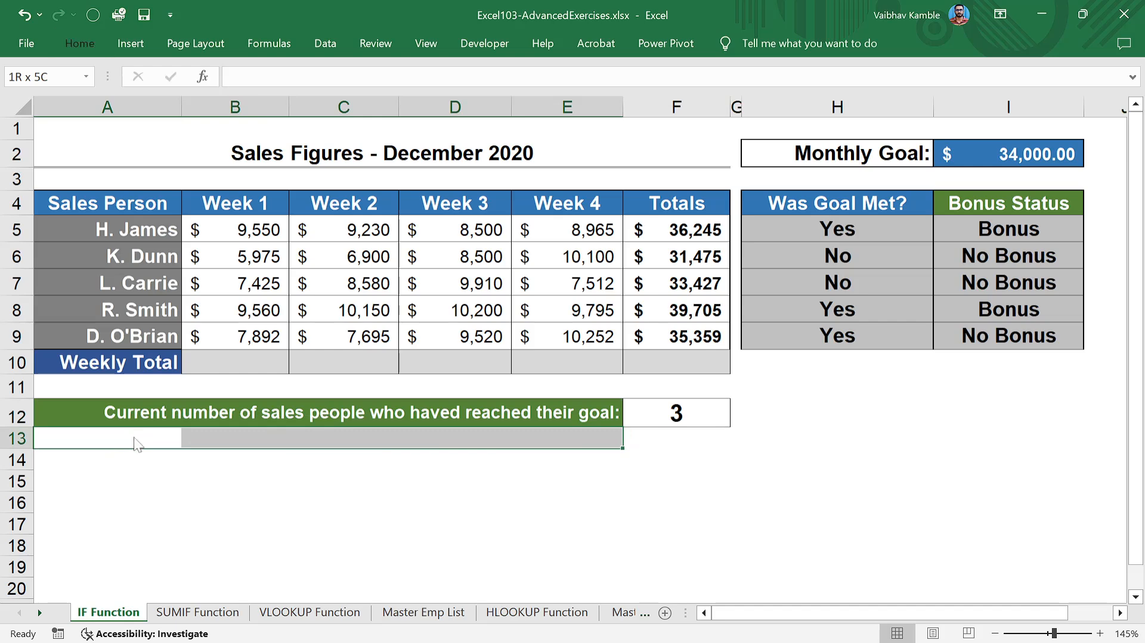
- Fill the row 12 label and its formatting down into the merged cell A13:E13
key("Up")
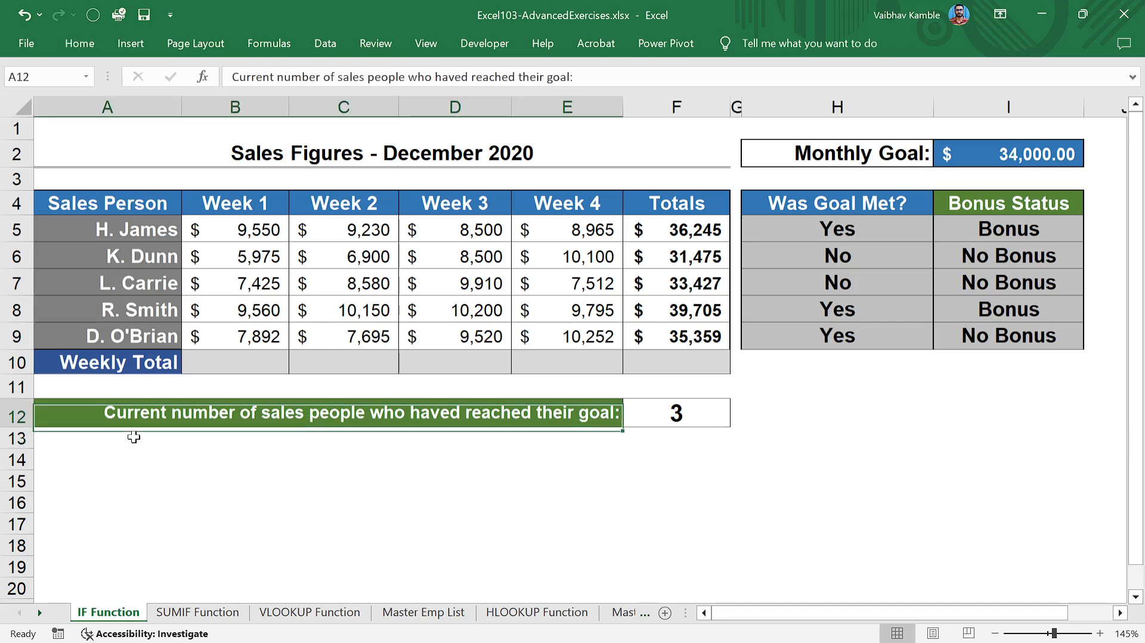
key("Down")
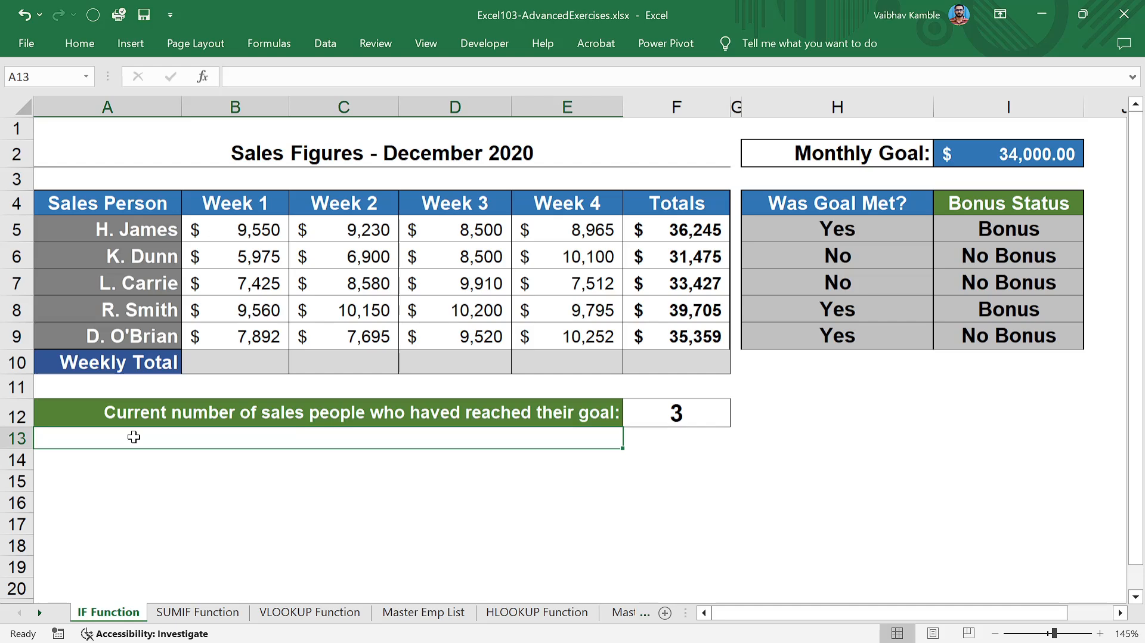
key("Down")
key("Down")
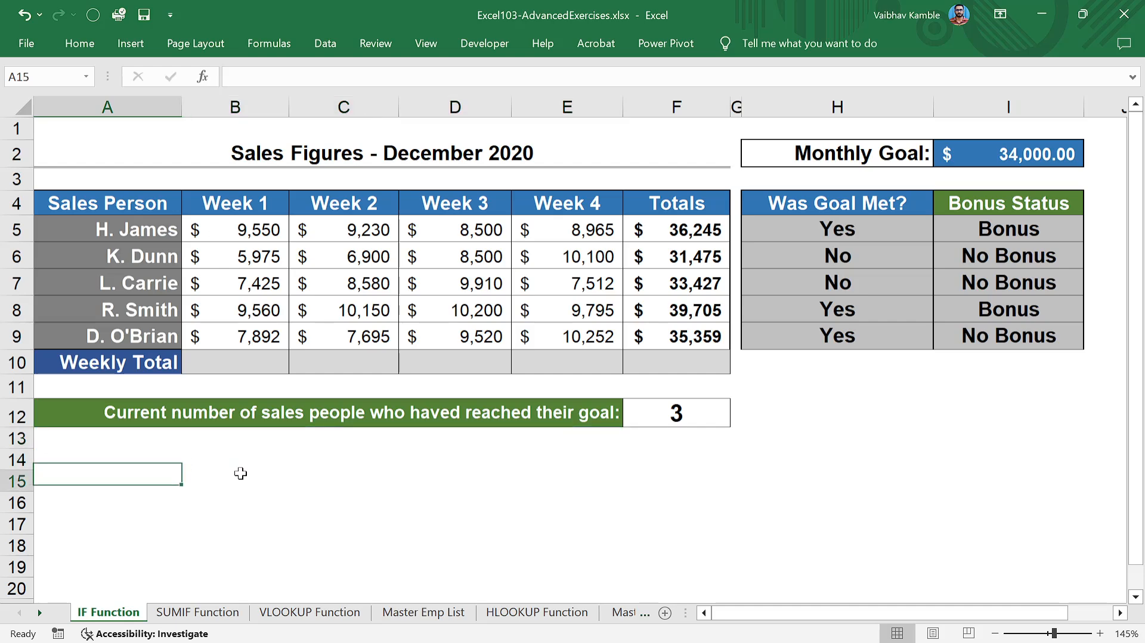
key("Down")
key("Up")
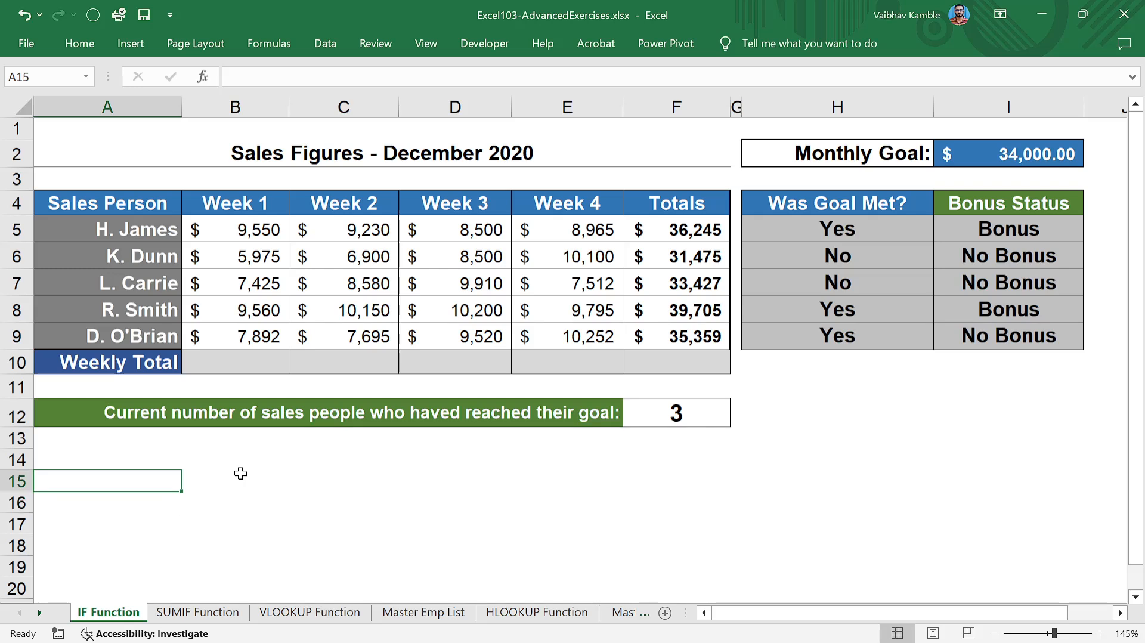
key("Up")
key("Up")
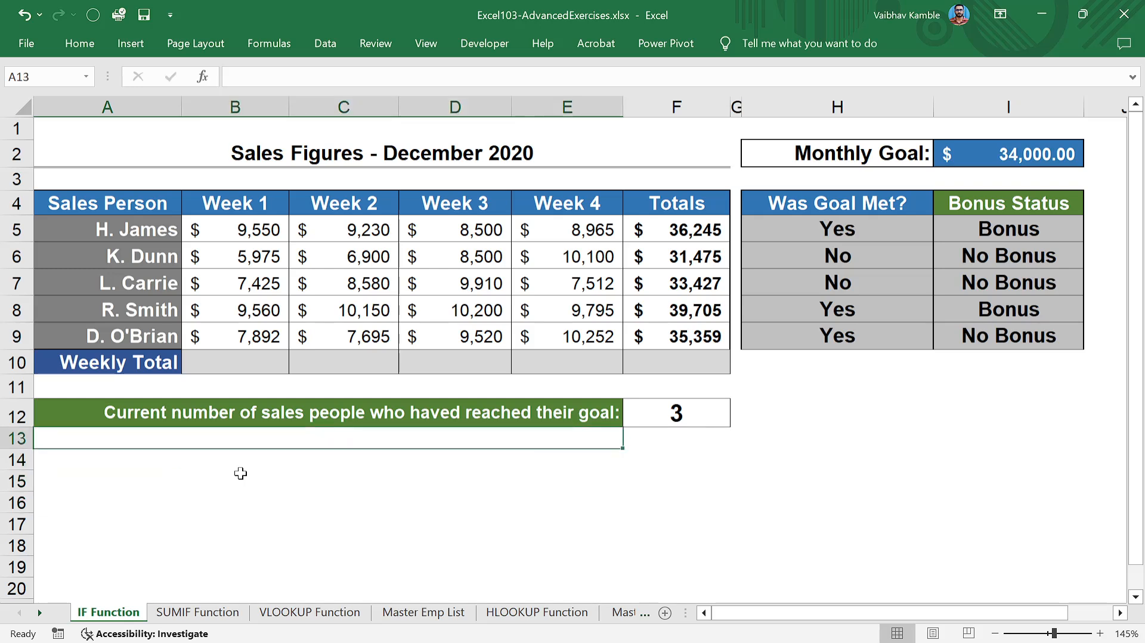
key("ctrl+d")
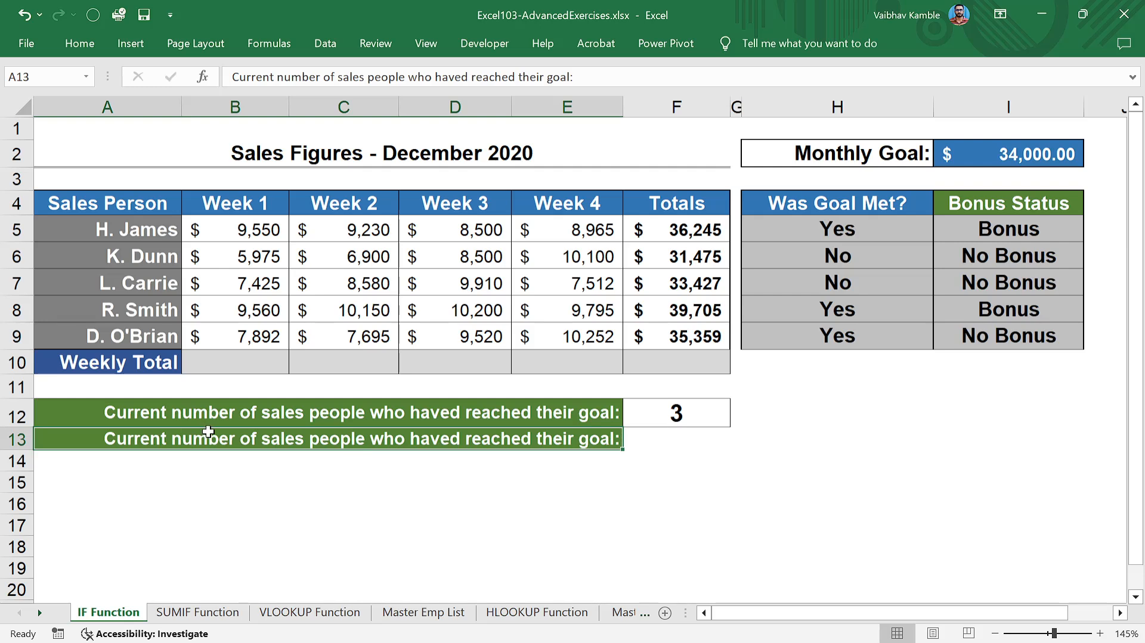
- Change the label in A13 to "Current number of sales people who Got Bonus:"
double_click(284, 441)
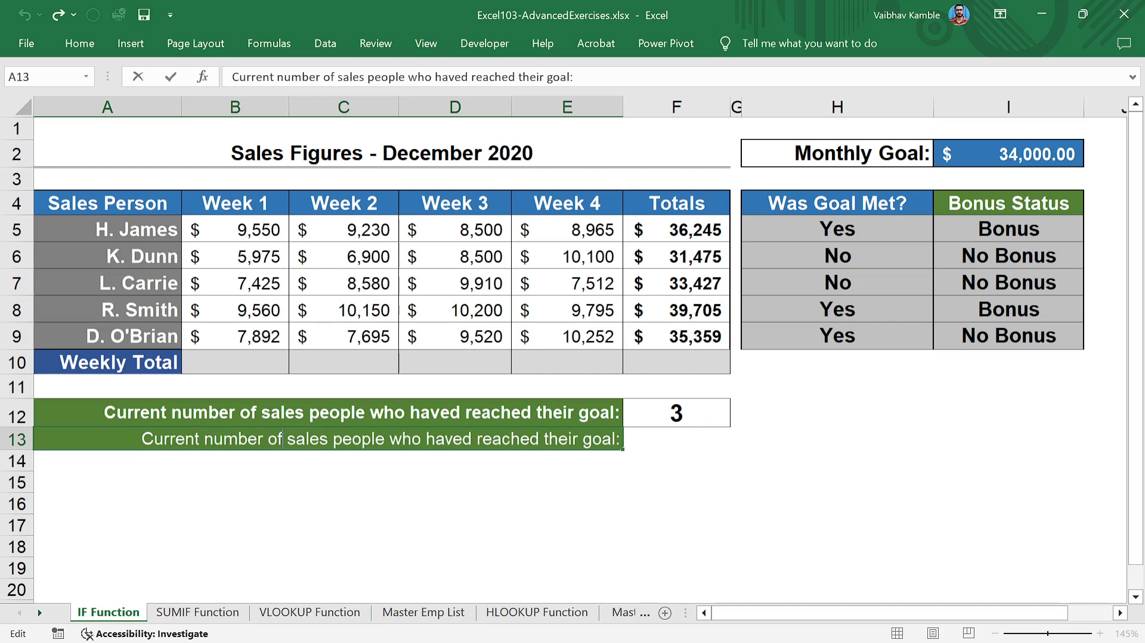
left_click(426, 439)
key("ctrl+shift+Right")
key("ctrl+shift+Right")
key("ctrl+shift+Right")
key("ctrl+shift+Right")
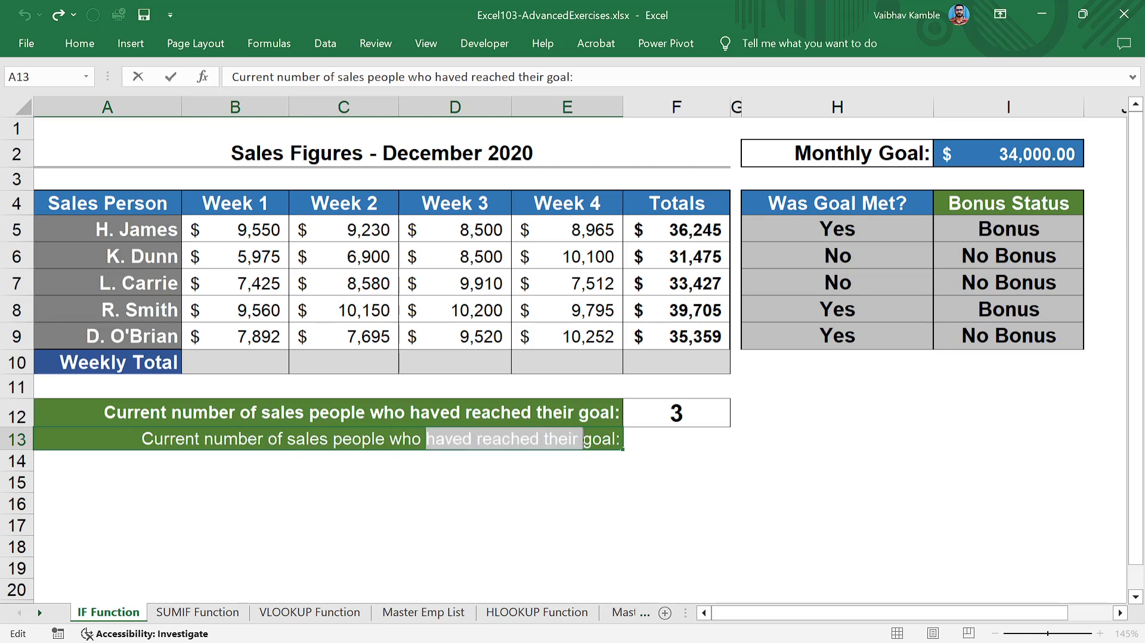
type("Got Bonu")
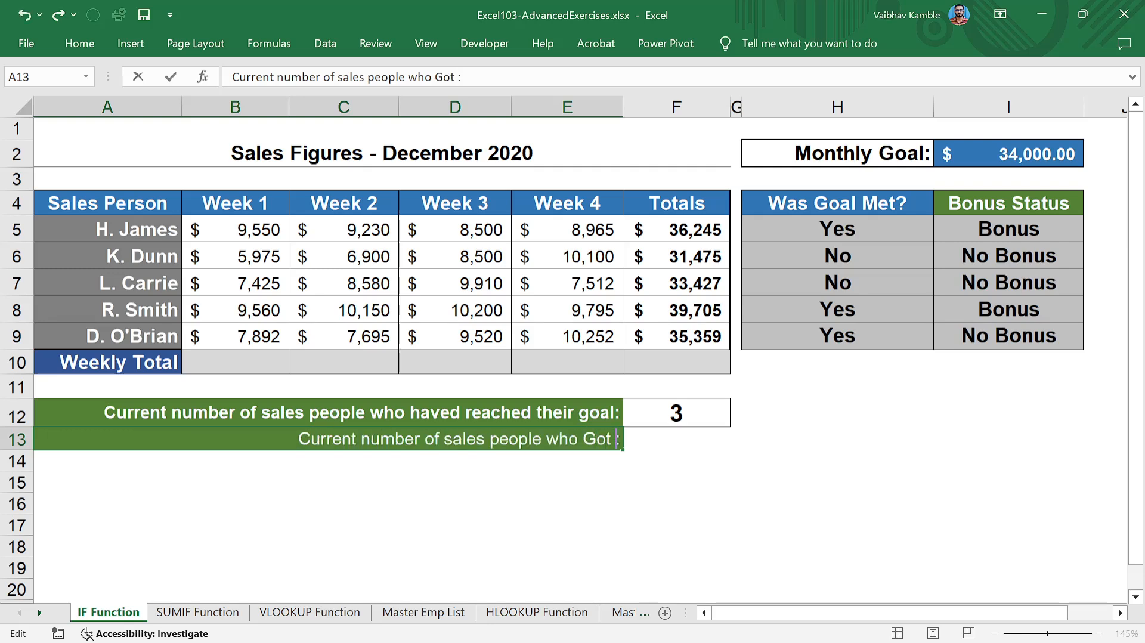
type("s")
key("Return")
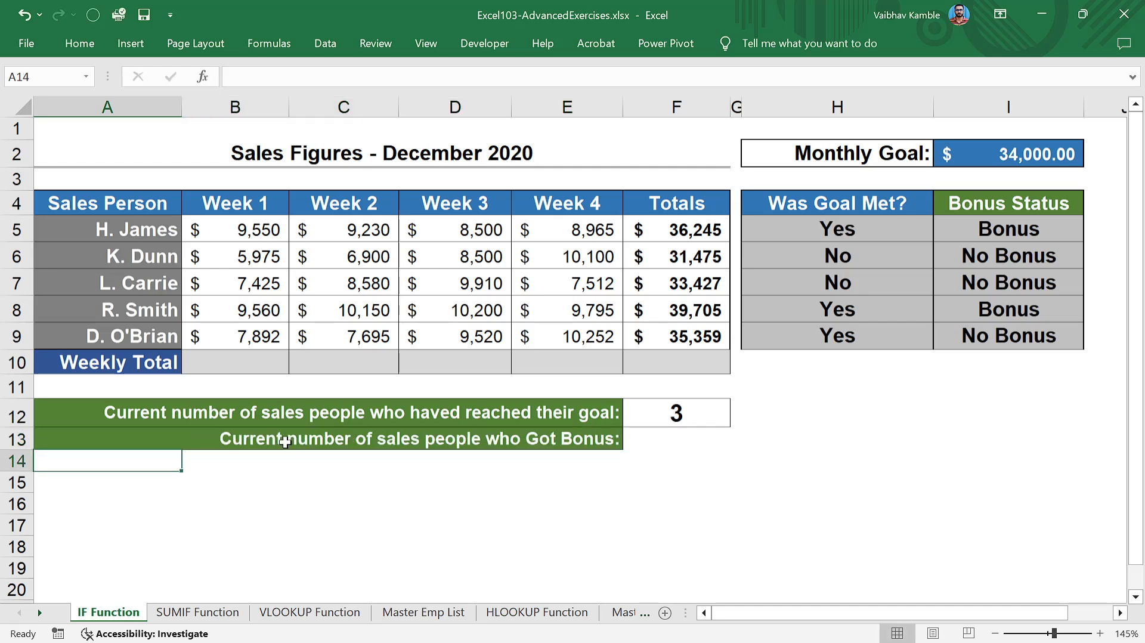
- Fill the COUNTIF formula and formatting from F12 down into F13
key("Up")
key("Right")
key("Down")
key("Up")
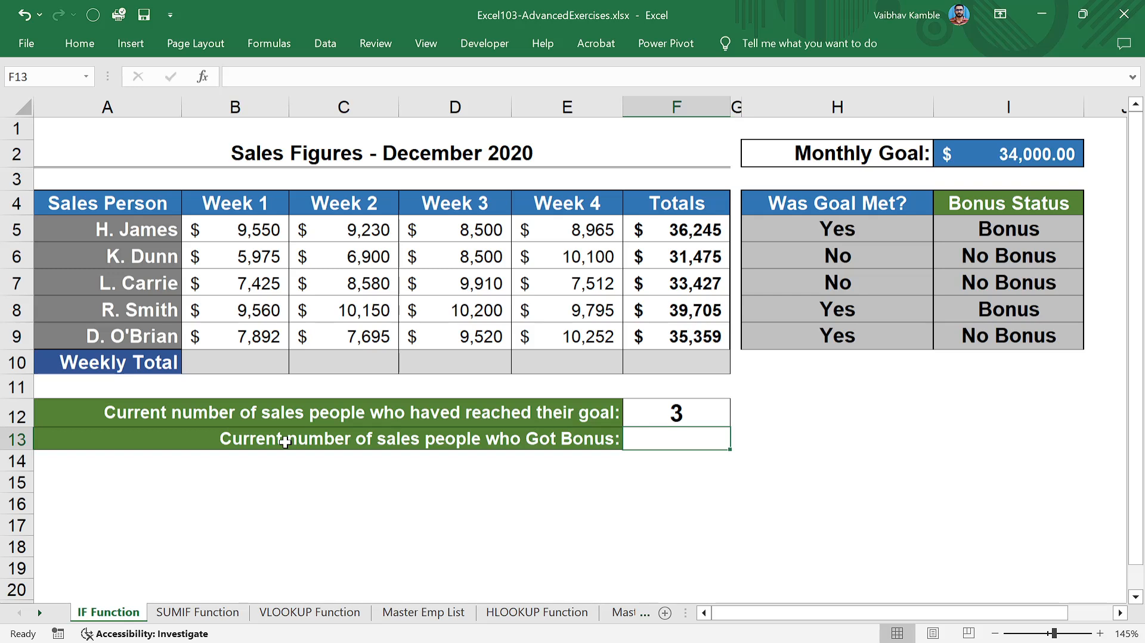
type("=")
key("BackSpace")
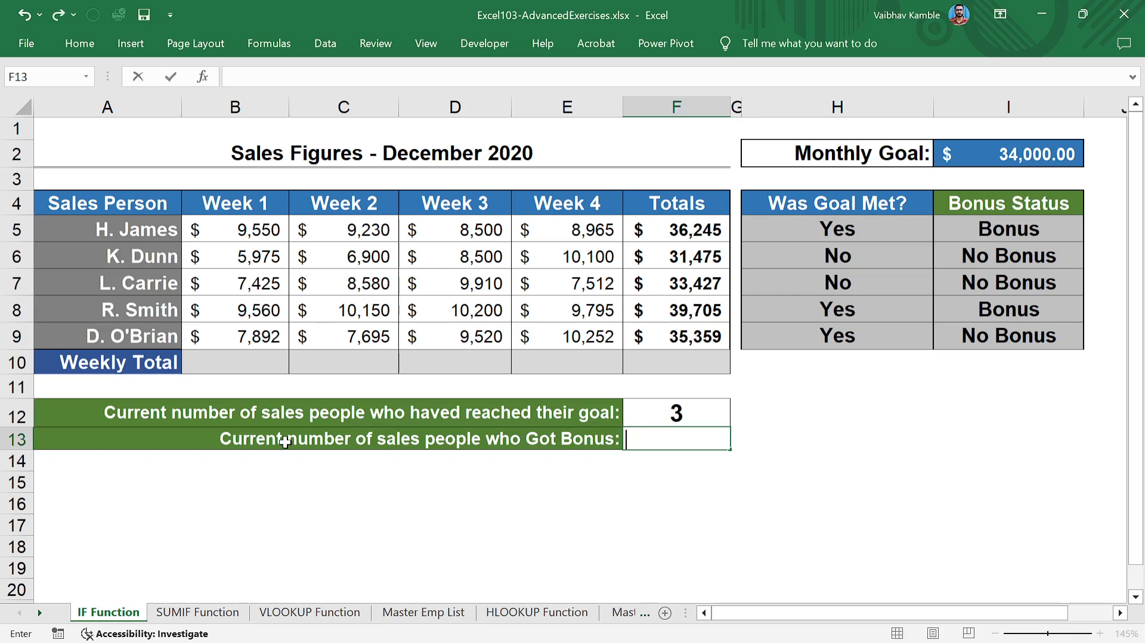
key("Up")
key("Down")
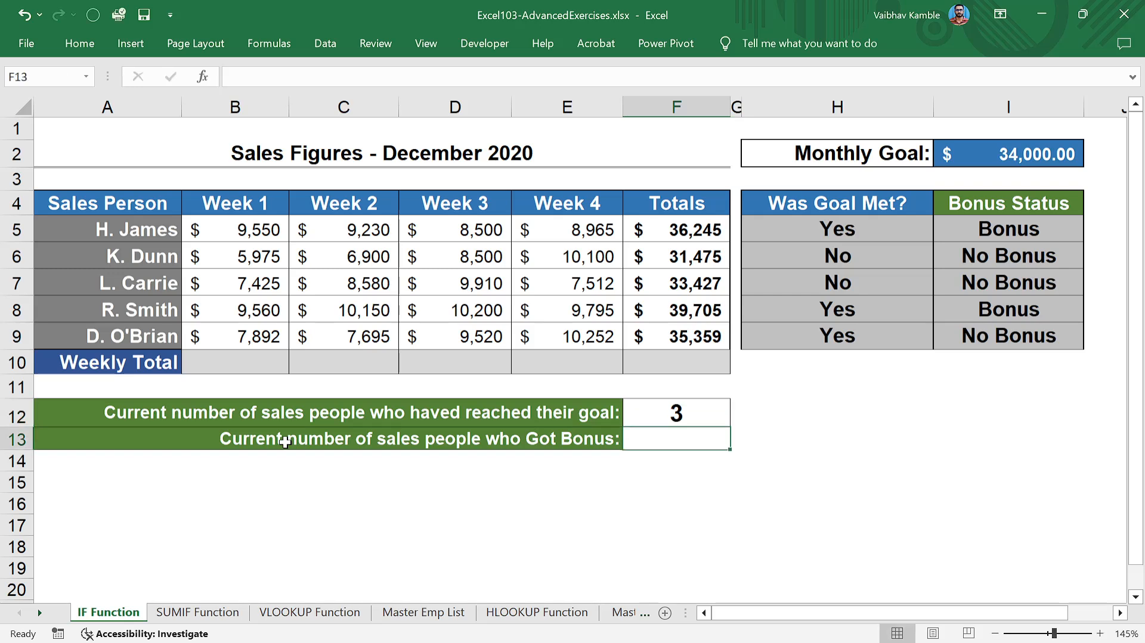
key("ctrl+d")
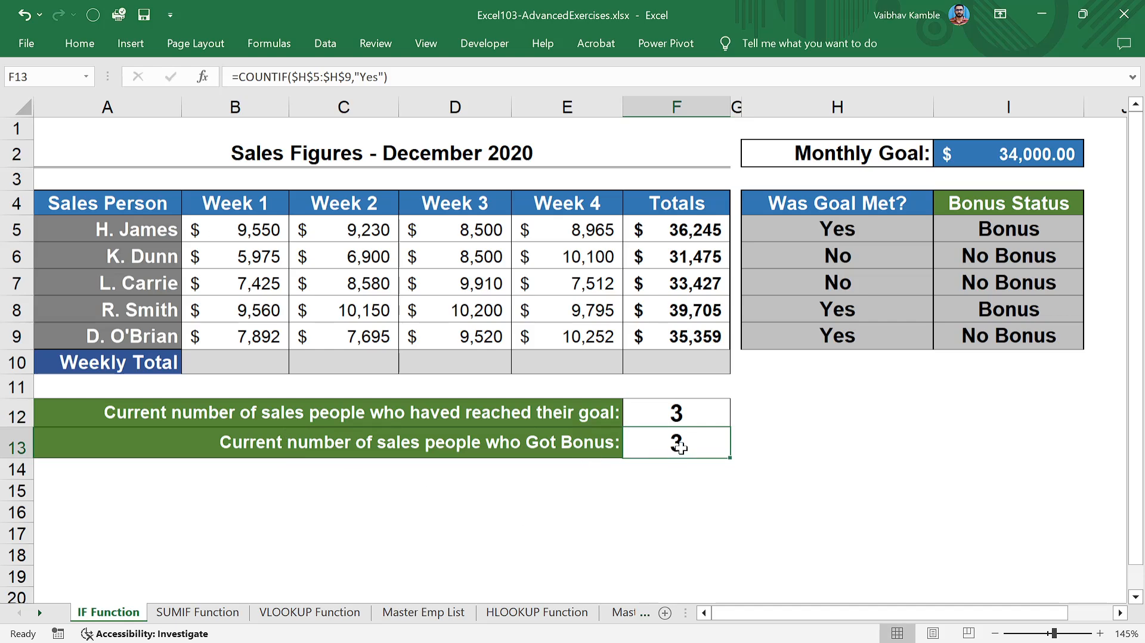
- Clear the range and criteria arguments from the COUNTIF formula in F13, keeping its parentheses
left_click(346, 77)
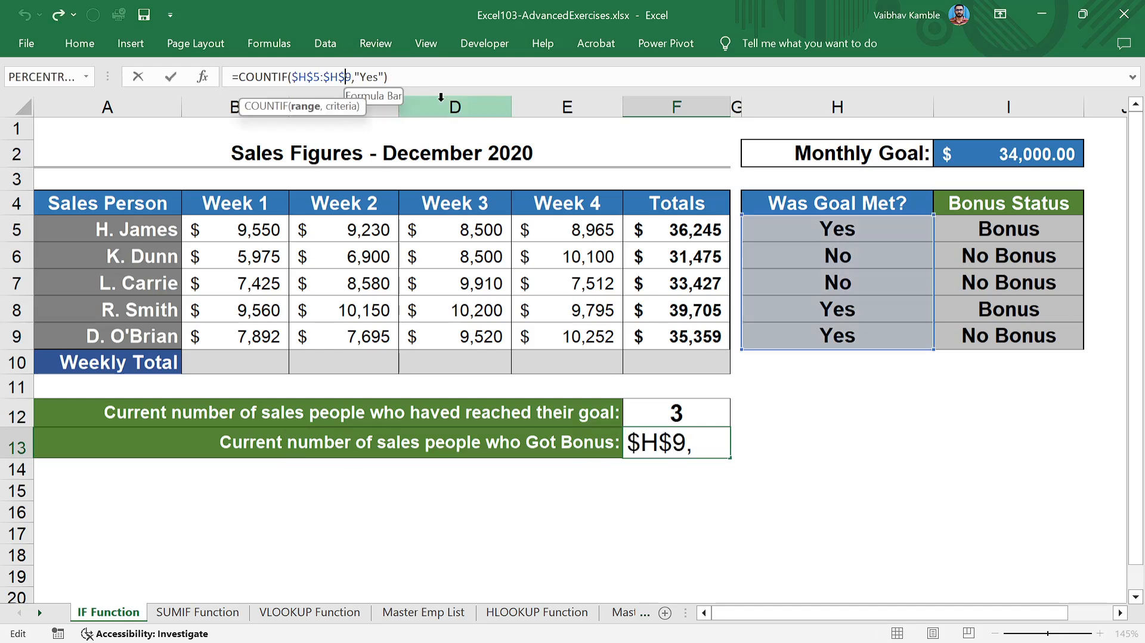
key("Left")
key("Left")
key("Left")
key("Left")
key("Left")
key("Left")
key("Left")
key("Left")
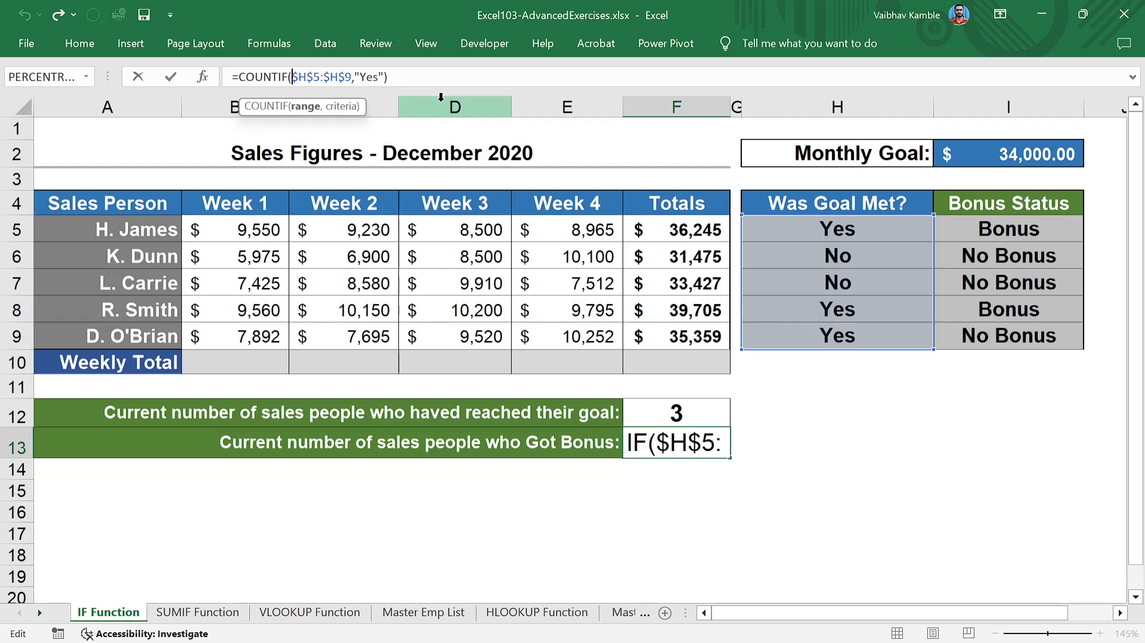
key("shift+Right")
key("shift+Right")
key("shift+Right")
key("shift+Right")
key("shift+Right")
key("shift+Right")
key("shift+Right")
key("shift+Right")
key("shift+Right")
key("shift+Right")
key("shift+Right")
key("shift+Right")
key("shift+Right")
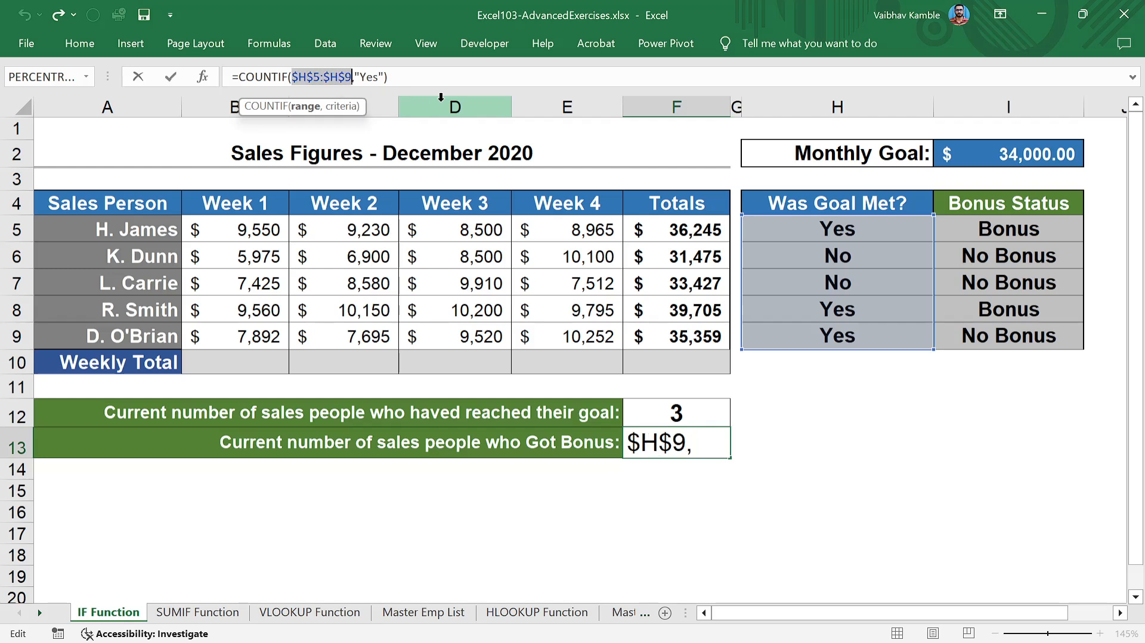
key("shift+Right")
key("shift+Right")
key("BackSpace")
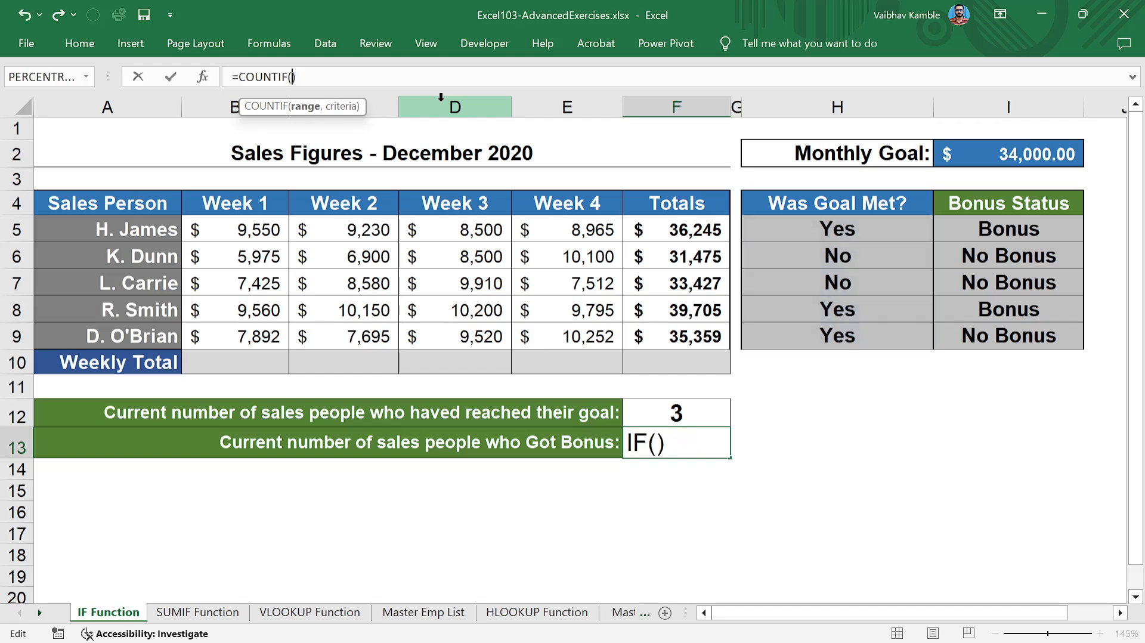
- Complete F13 as =COUNTIF($I$5:$I$9,"Bonus") to count the sales people who got a bonus
left_click_drag(995, 228, 995, 331)
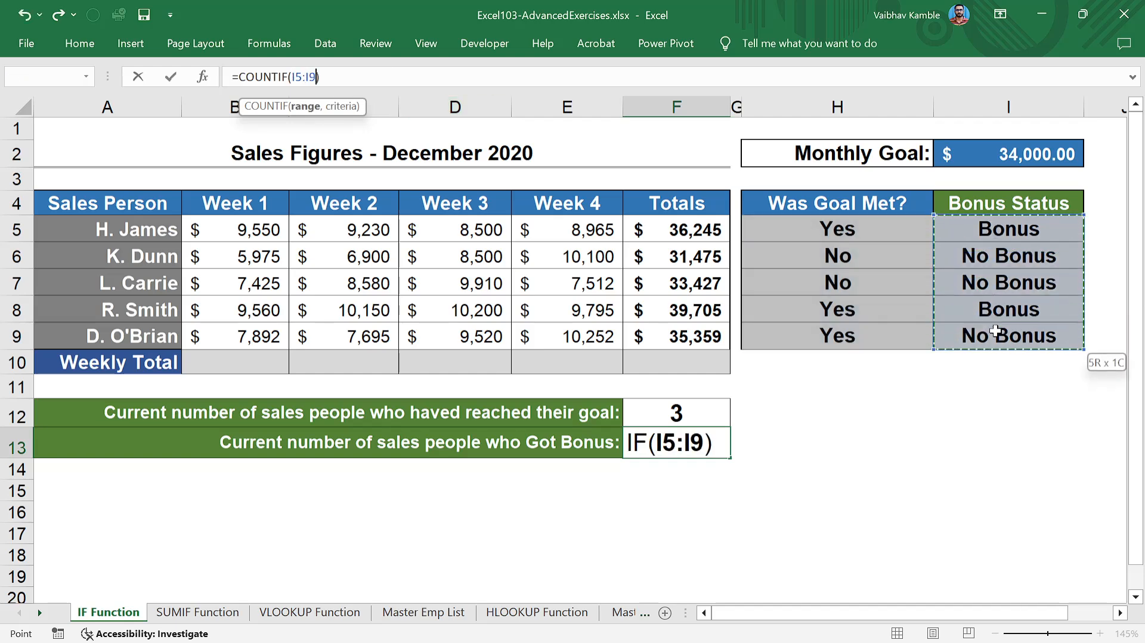
key("F4")
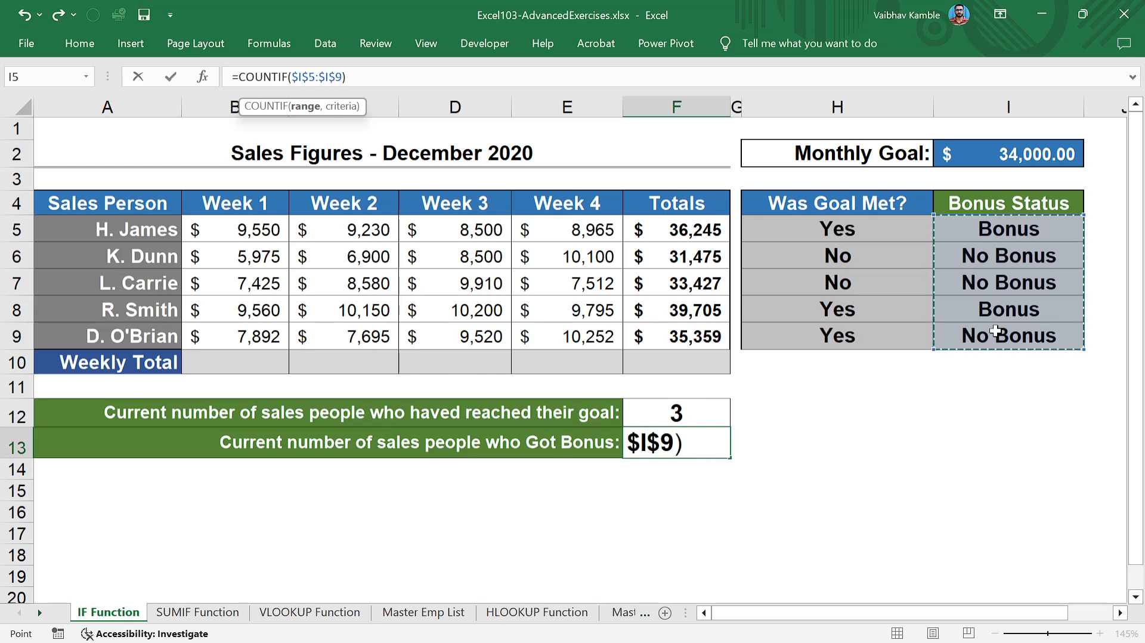
type(",\"Bonus\"")
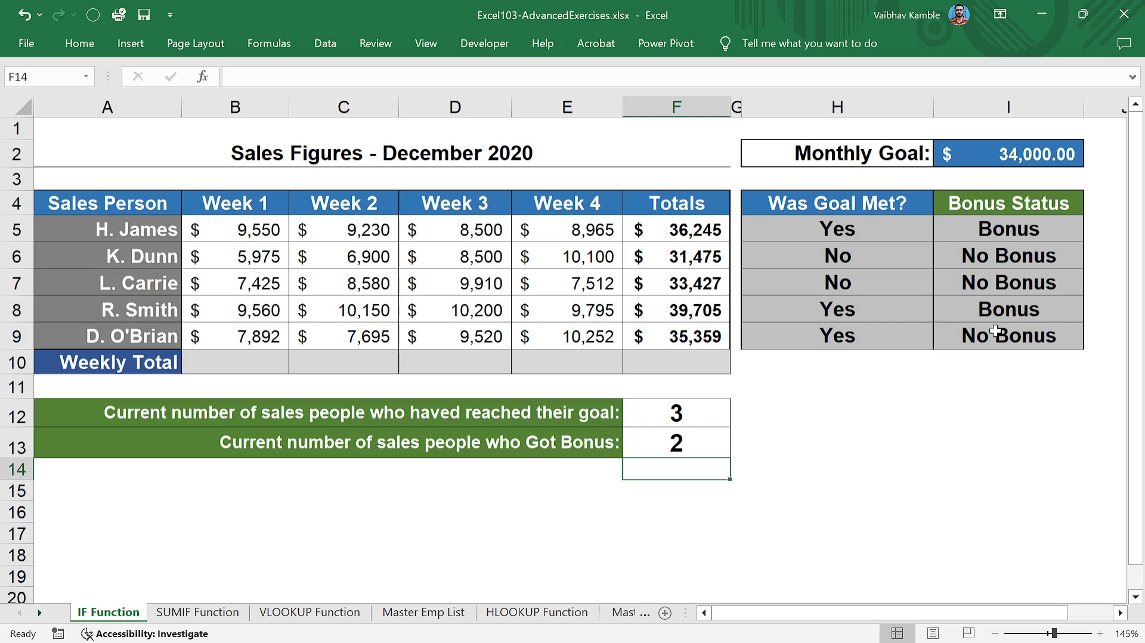
- Switch to the Notepad course notes, review the COUNTIF() / COUNTIFS() entries under Conditional Formulas, and return to Excel
left_click(617, 314)
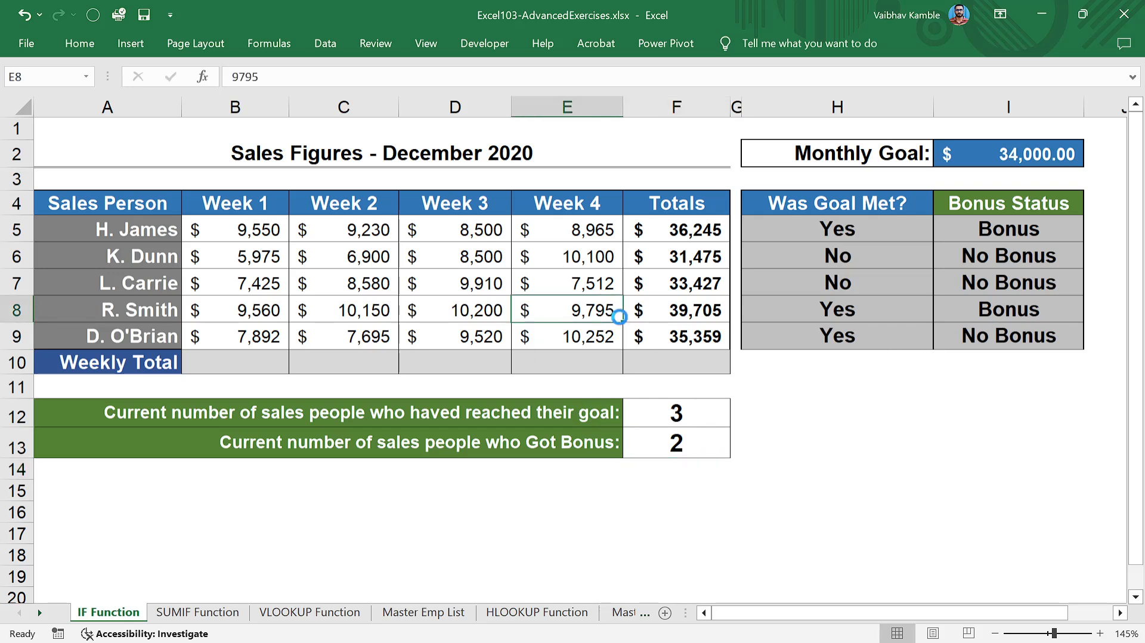
left_click(739, 292)
key("alt+Tab")
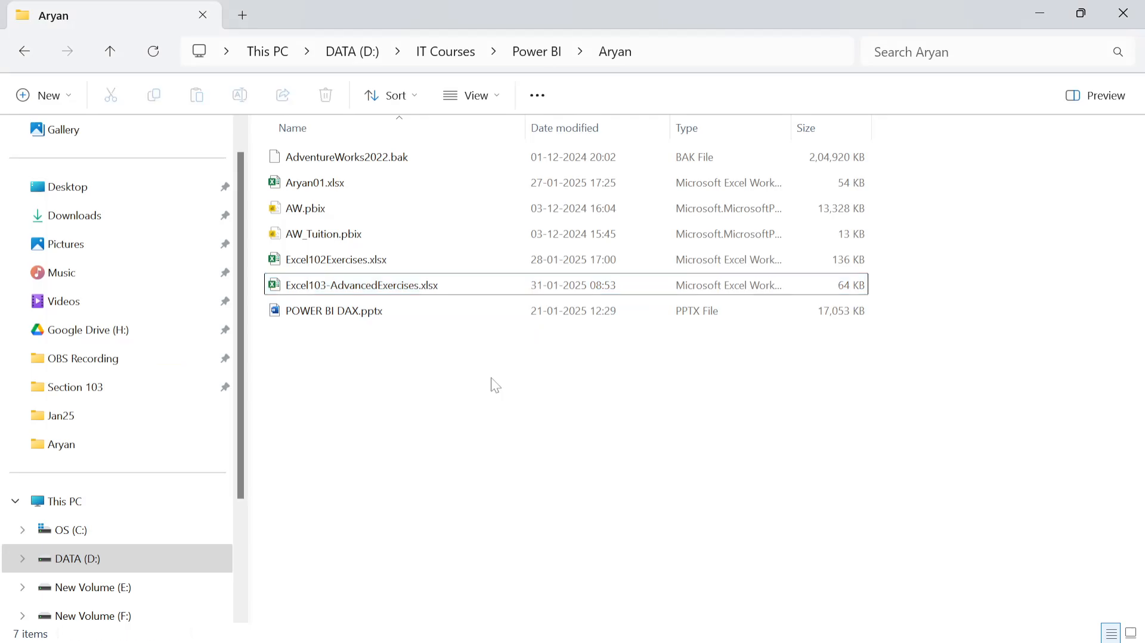
key("alt+Tab")
key("alt+Tab")
key("alt+Tab")
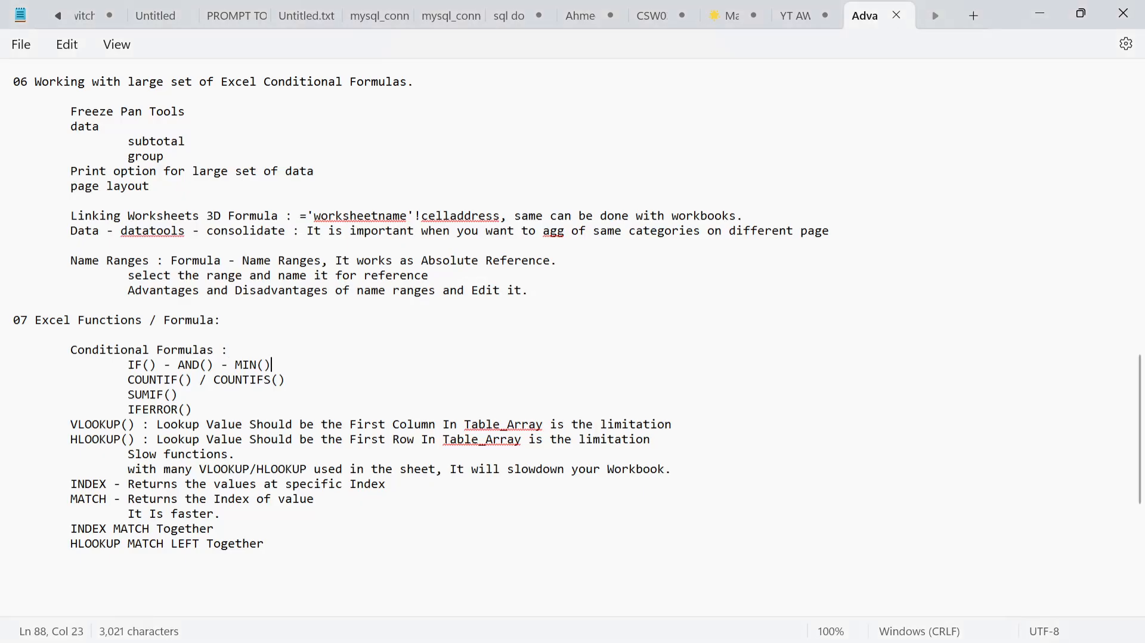
left_click(221, 380)
left_click(244, 379)
left_click(273, 379)
key("alt+Tab")
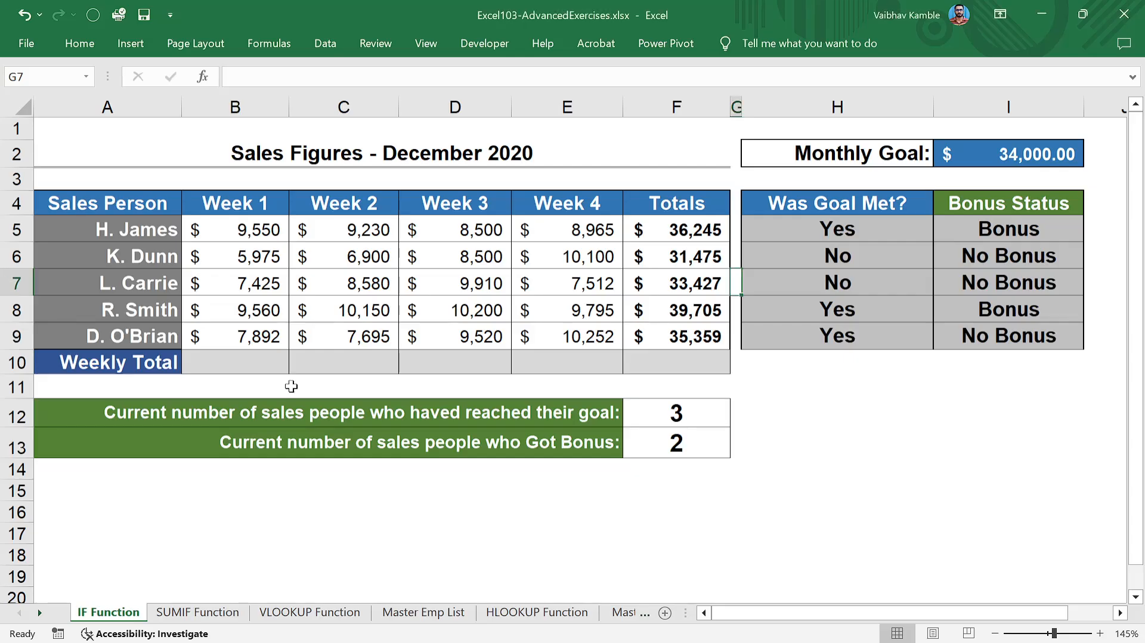
- Inspect the COUNTIF formula in F12
left_click(438, 385)
left_click(894, 388)
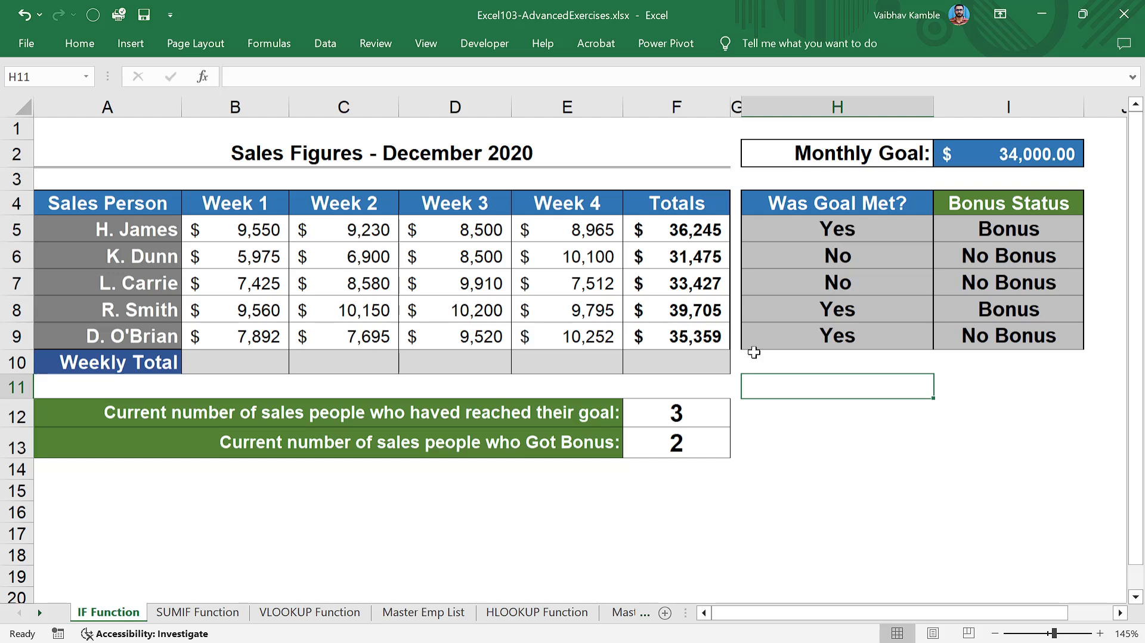
left_click(674, 414)
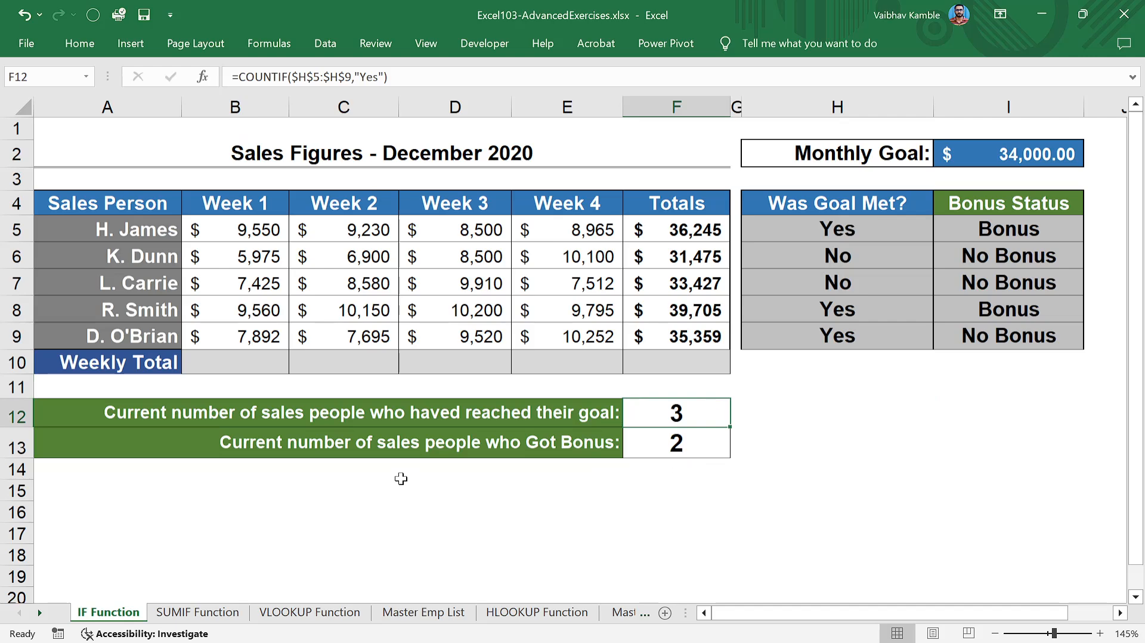
- Enter the sample values 1, 2, 3 and 4 in C22:C25 and the letter w in C26
left_click(358, 485)
scroll(371, 508, "down", 5)
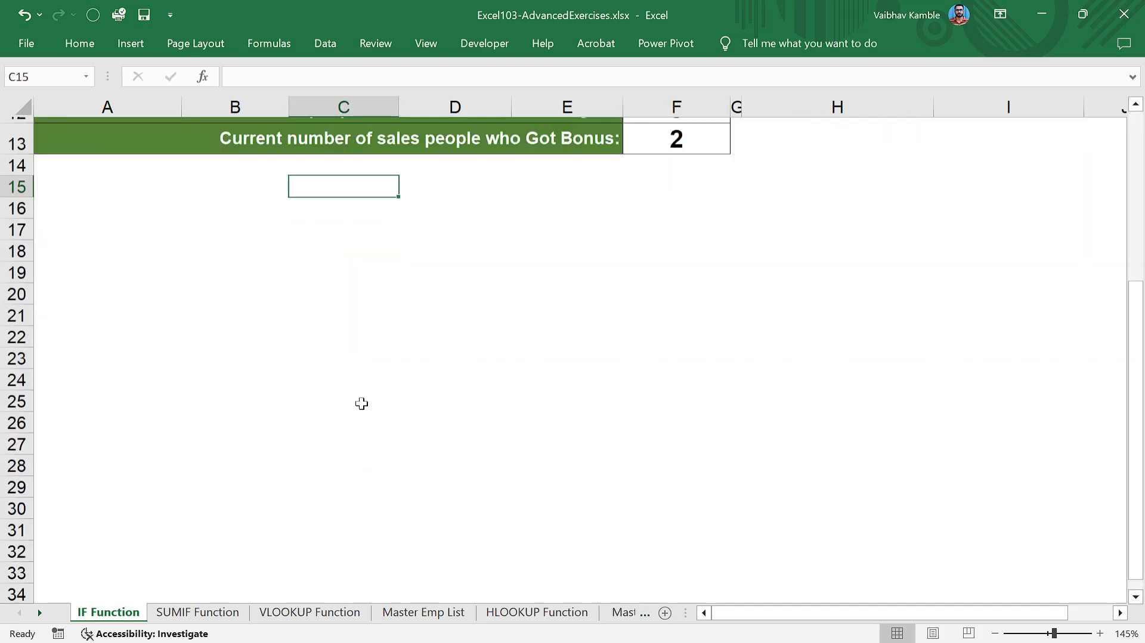
left_click(332, 262)
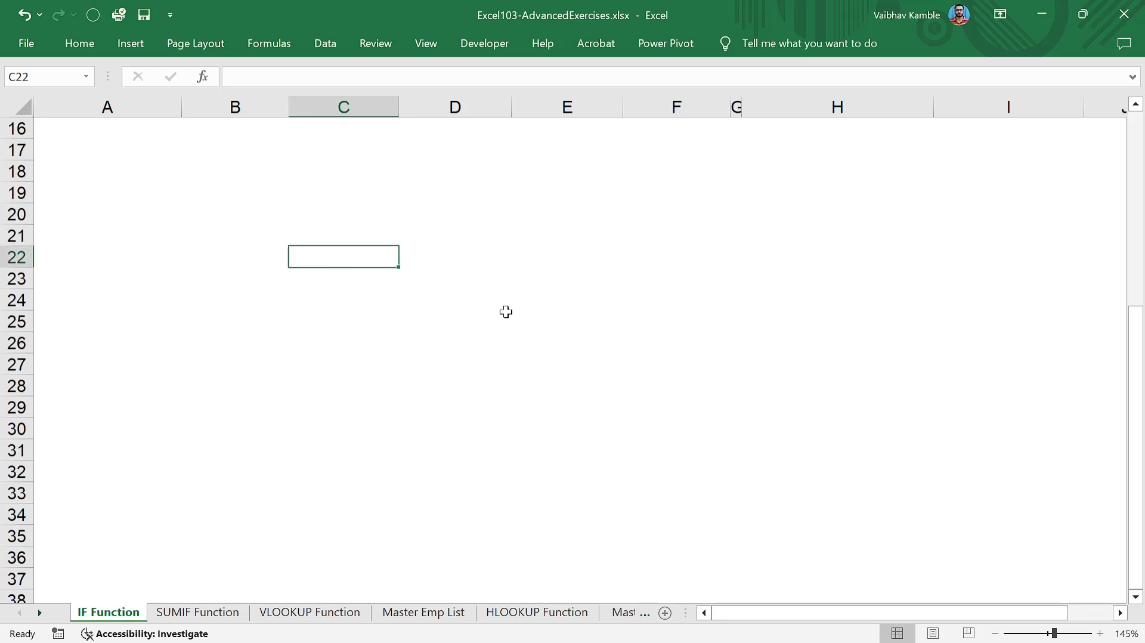
type("1")
key("Return")
type("2")
key("Return")
type("3")
key("Return")
type("4")
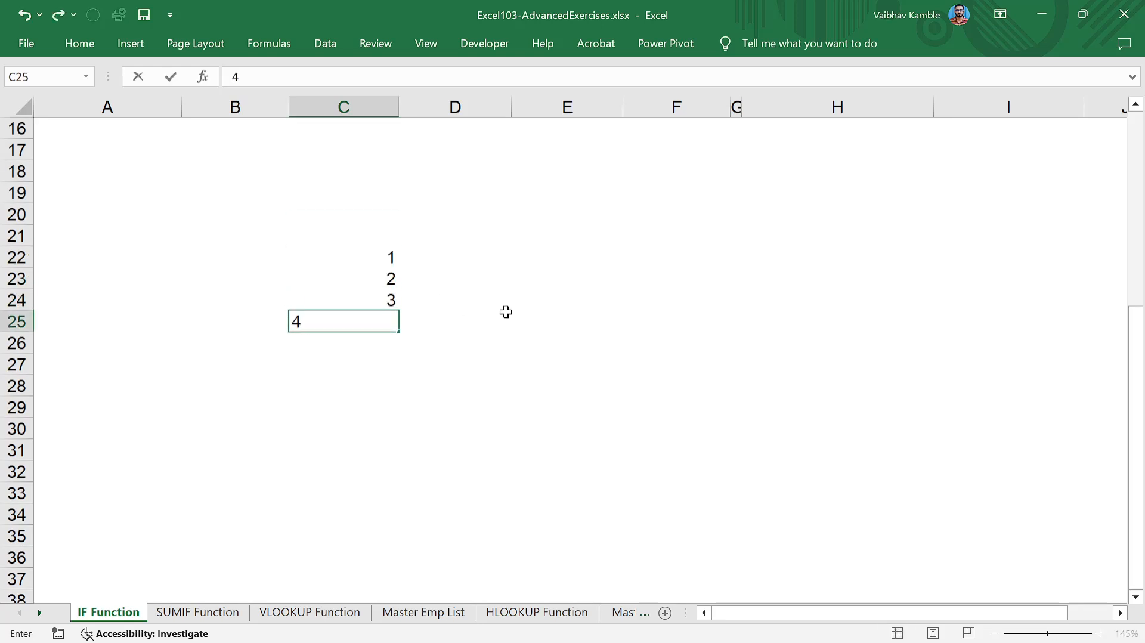
key("Return")
key("Up")
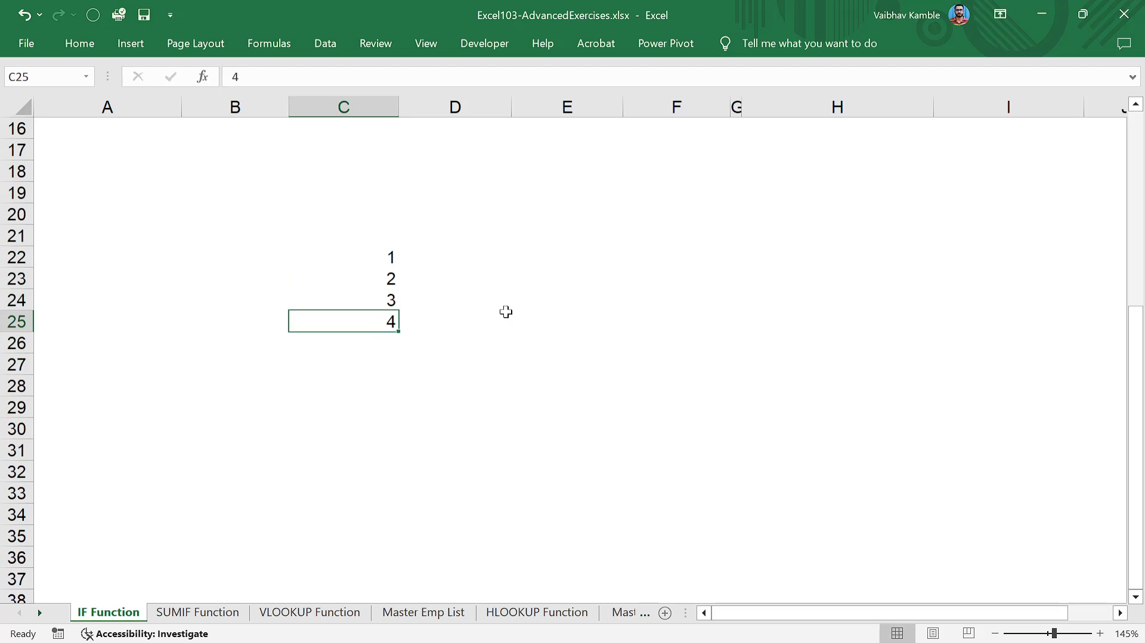
key("Down")
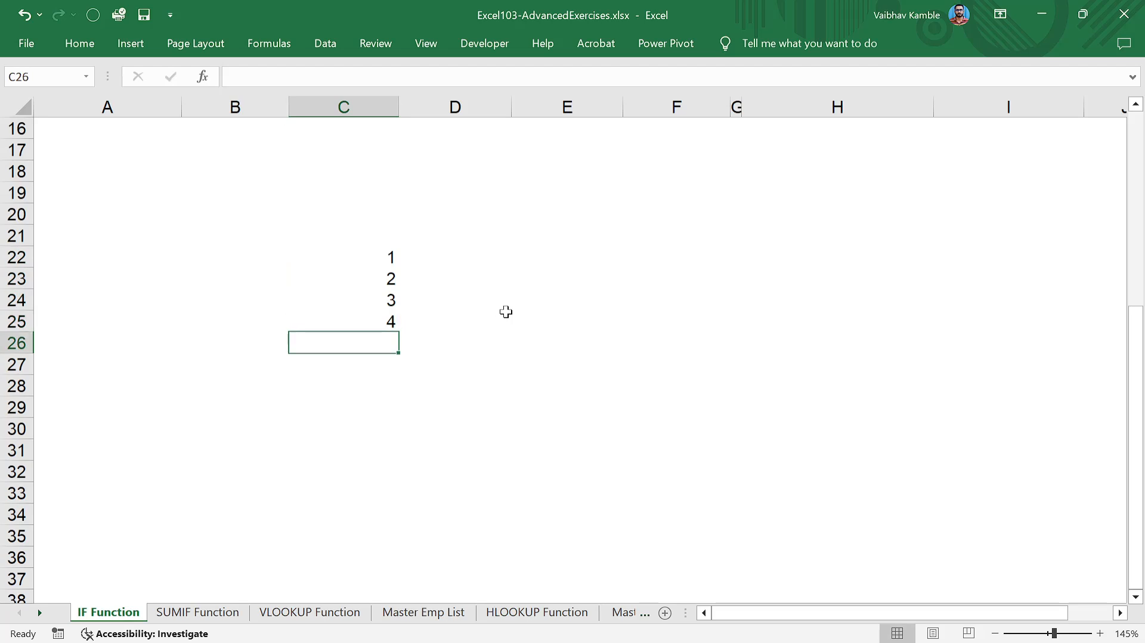
type("w")
key("Return")
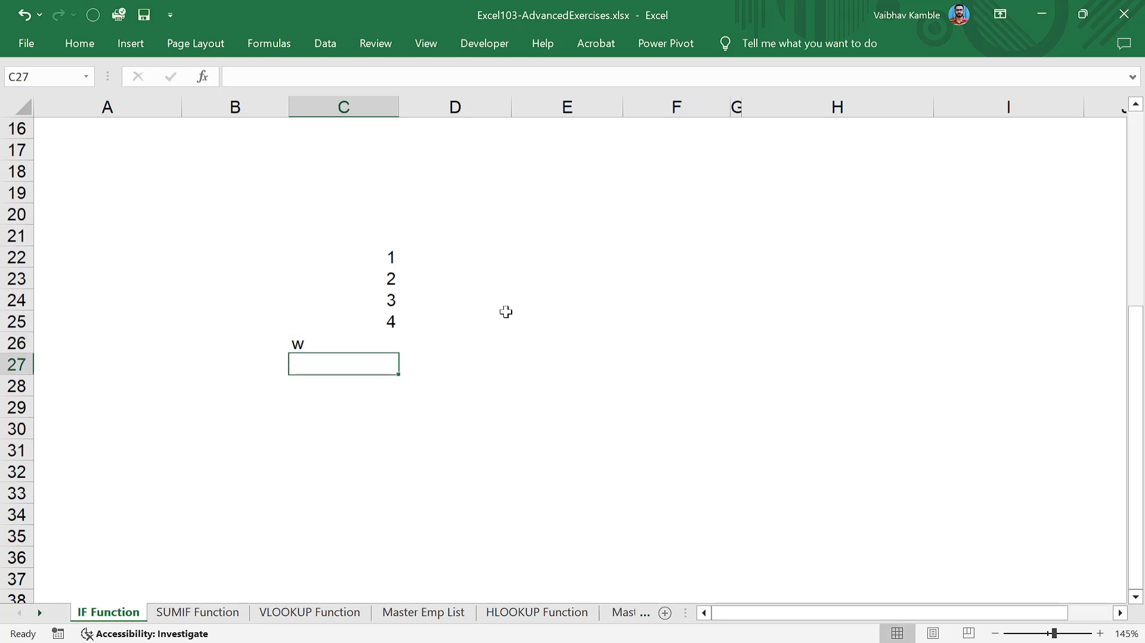
key("Down")
key("Down")
type("=sum")
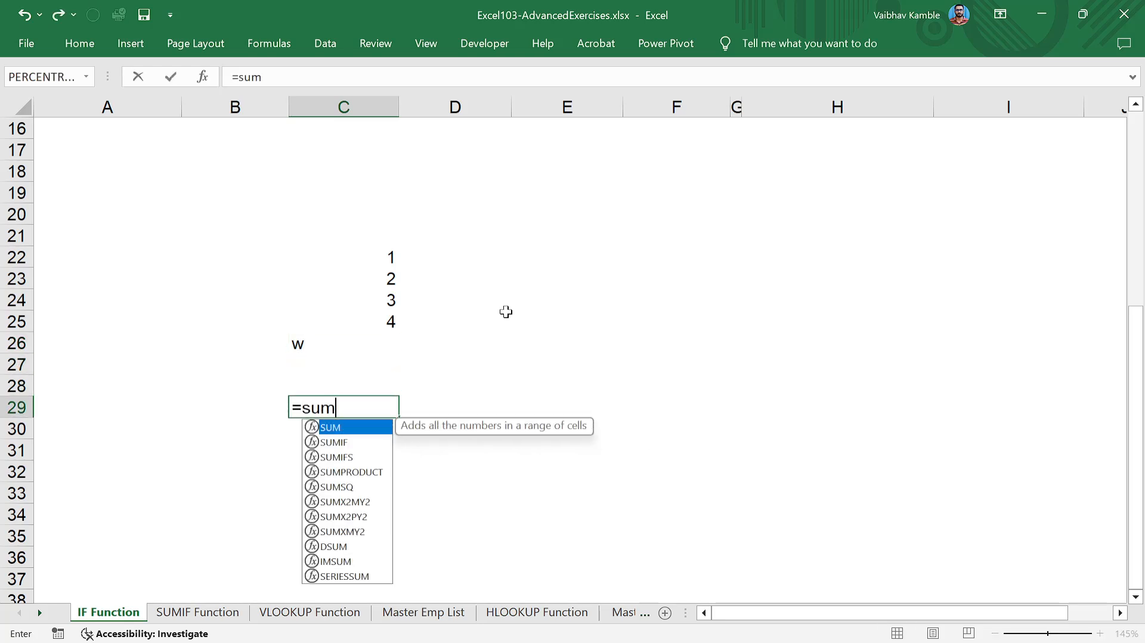
key("Return")
key("Up")
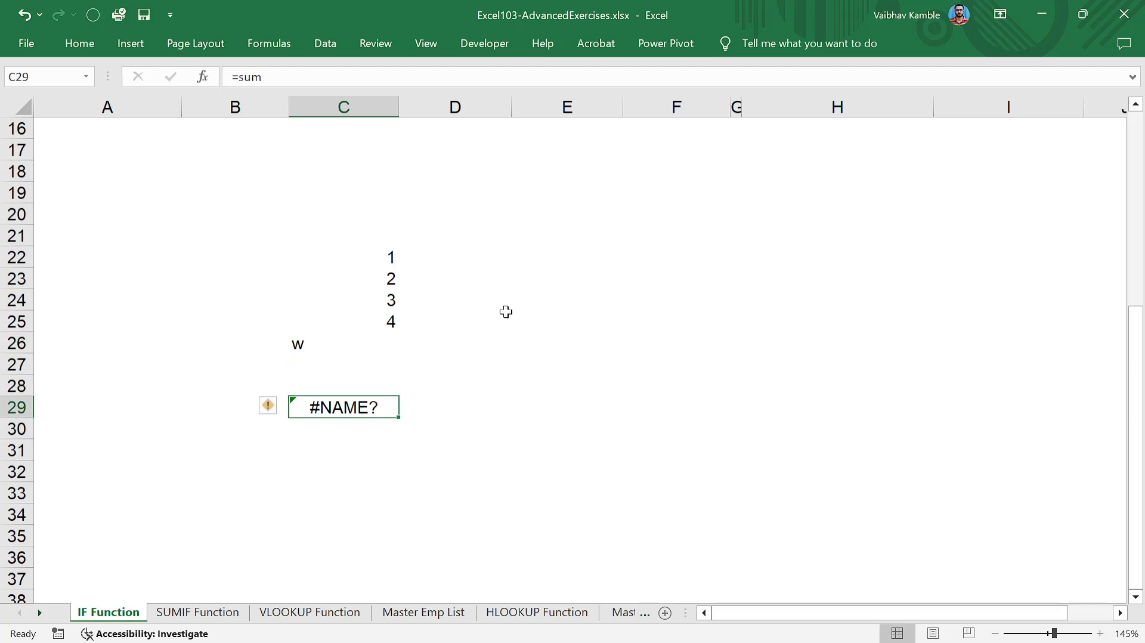
type("=s")
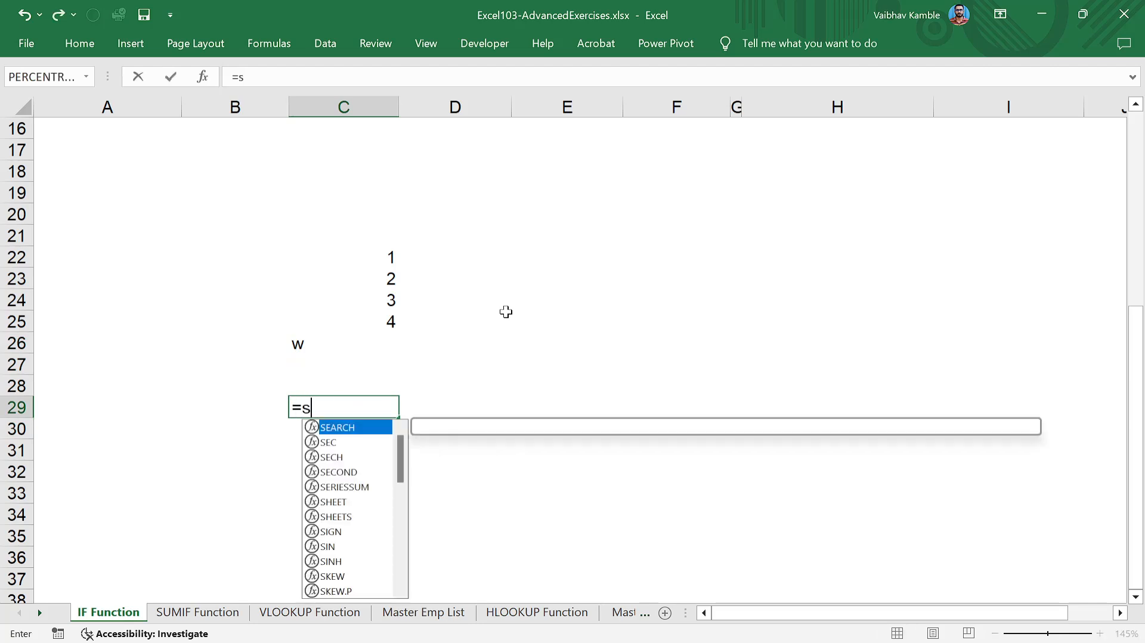
type("um")
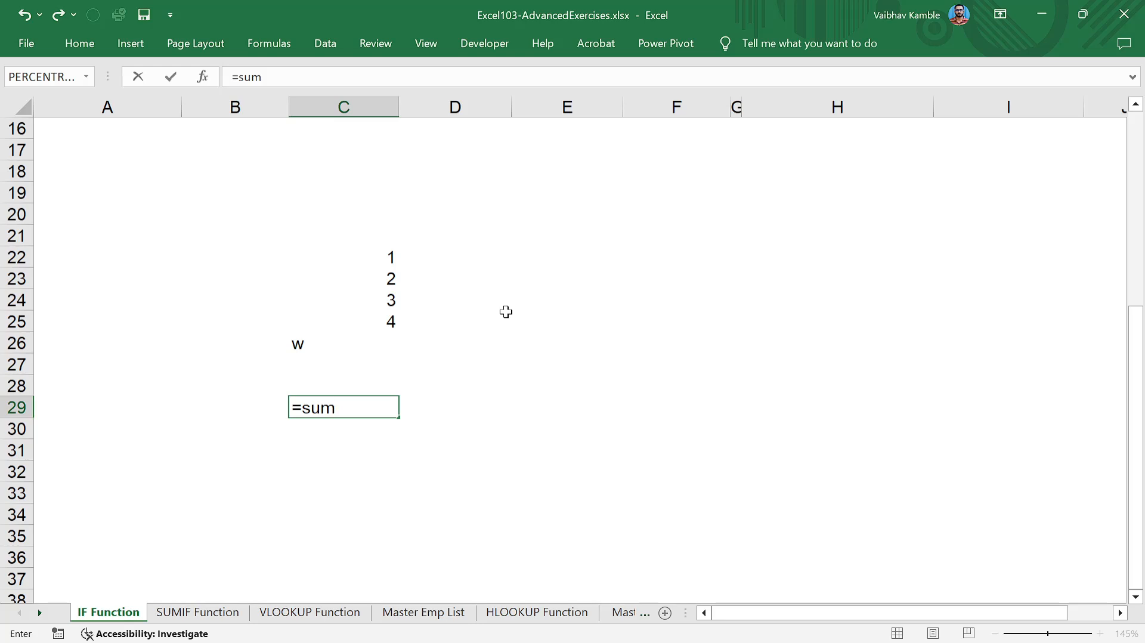
key("Tab")
key("Left")
- Enter =SUM(C22:C26) in C29 to total the sample values, including the text cell
type("=sdum")
key("BackSpace")
key("BackSpace")
key("BackSpace")
key("BackSpace")
type("s")
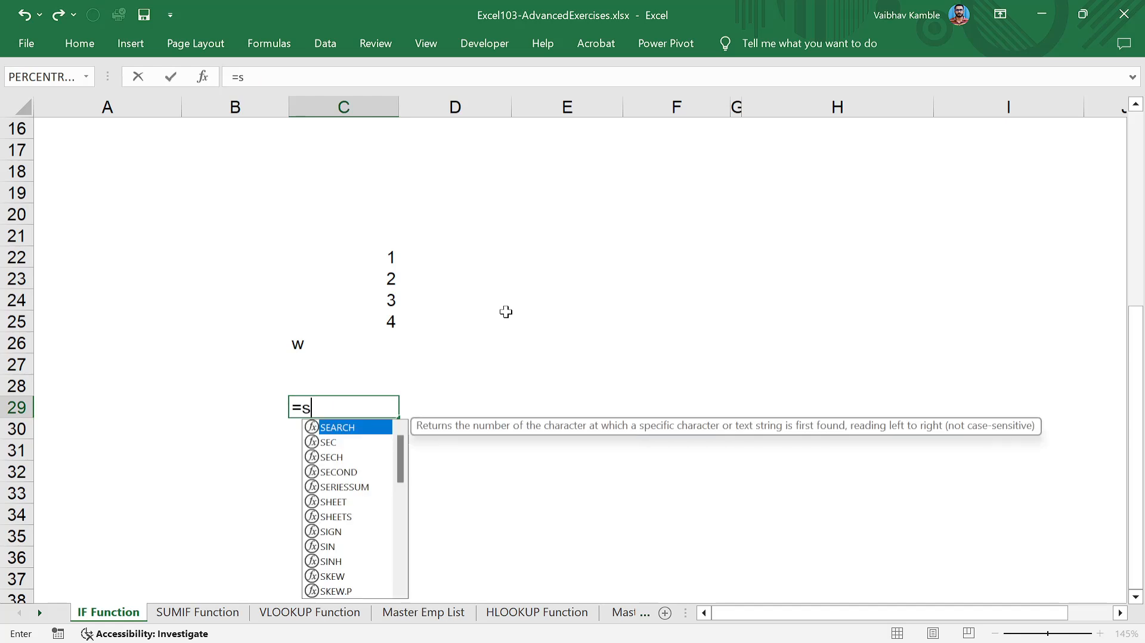
type("um")
key("Tab")
key("Up")
key("Up")
key("Up")
key("Up")
key("Up")
key("Up")
key("Up")
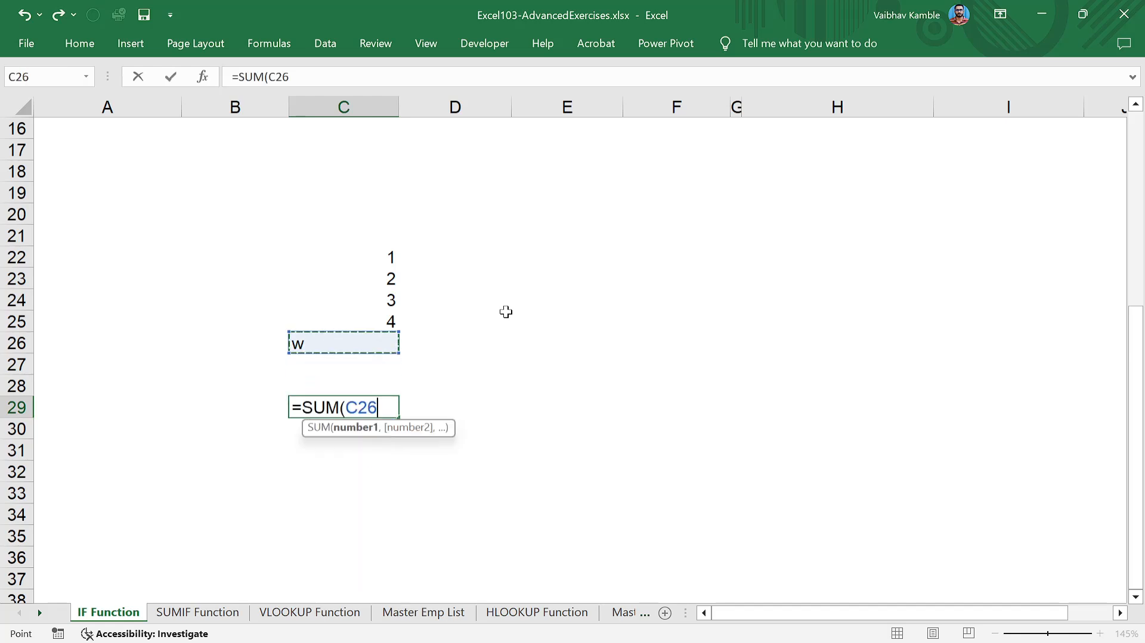
key("shift+Down")
key("shift+Down")
key("shift+Down")
key("shift+Down")
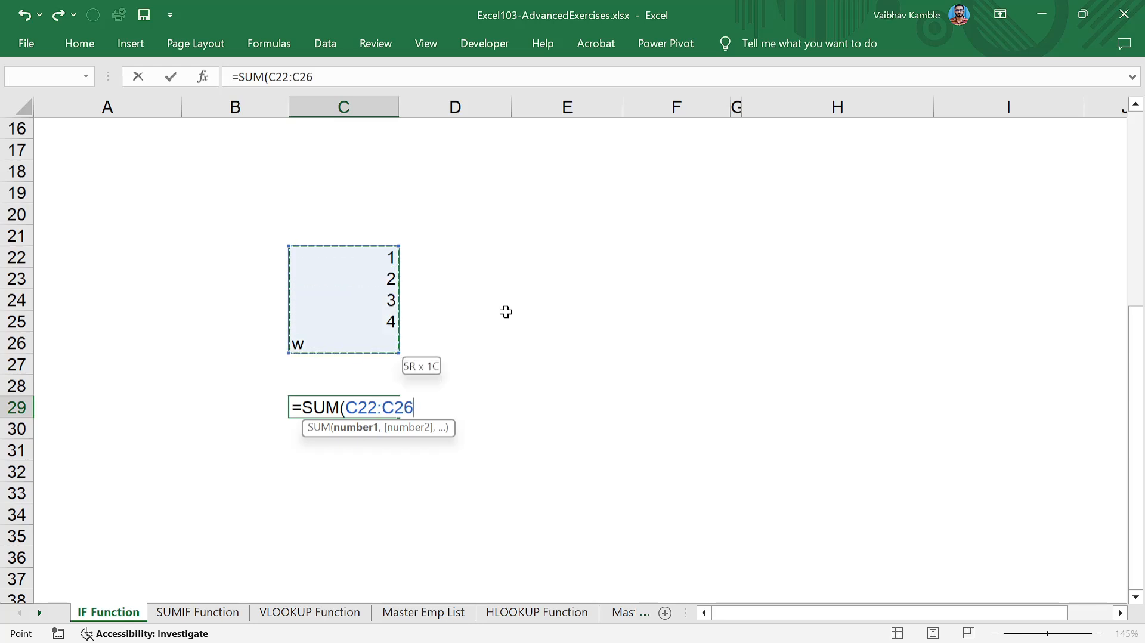
key("Return")
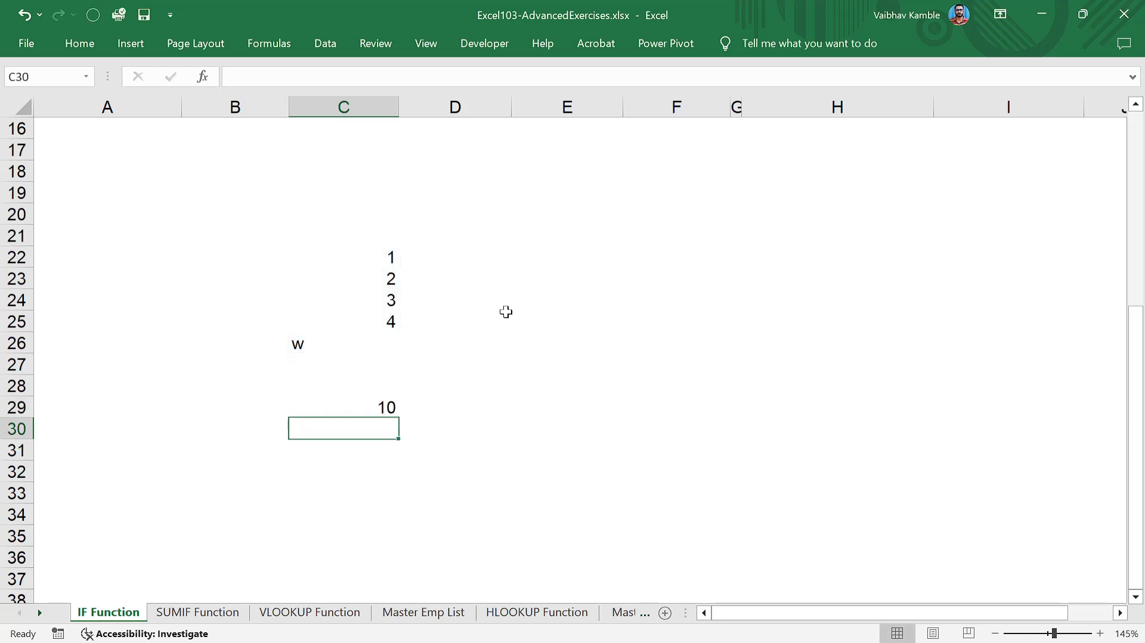
- Label the sample results by entering sum in B29 and if in B30
key("Up")
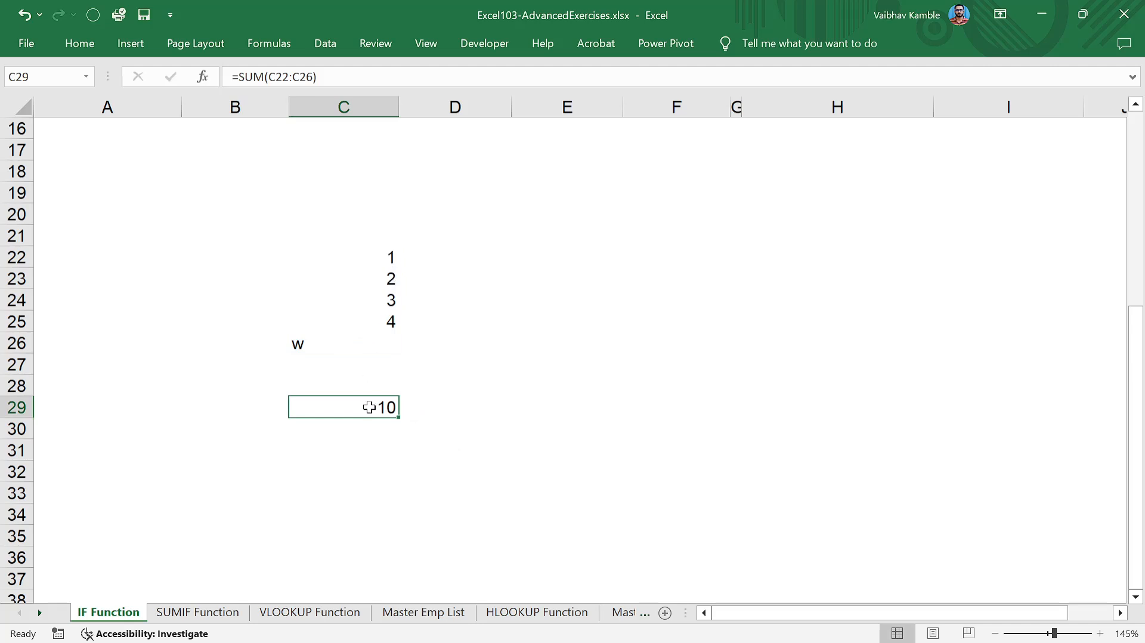
left_click(413, 405)
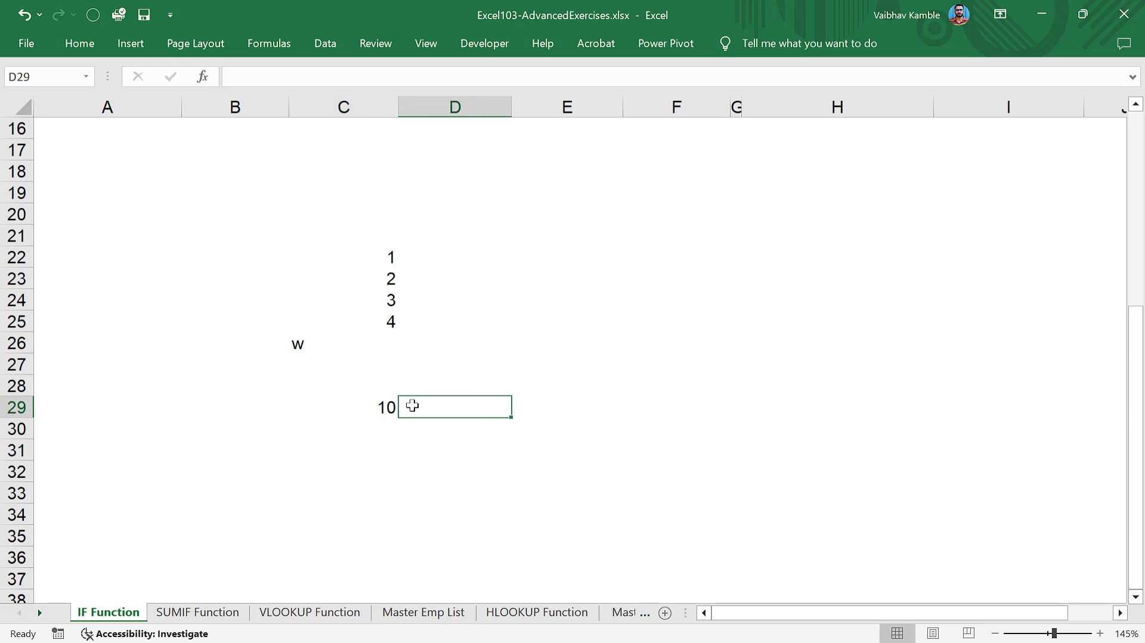
left_click(363, 428)
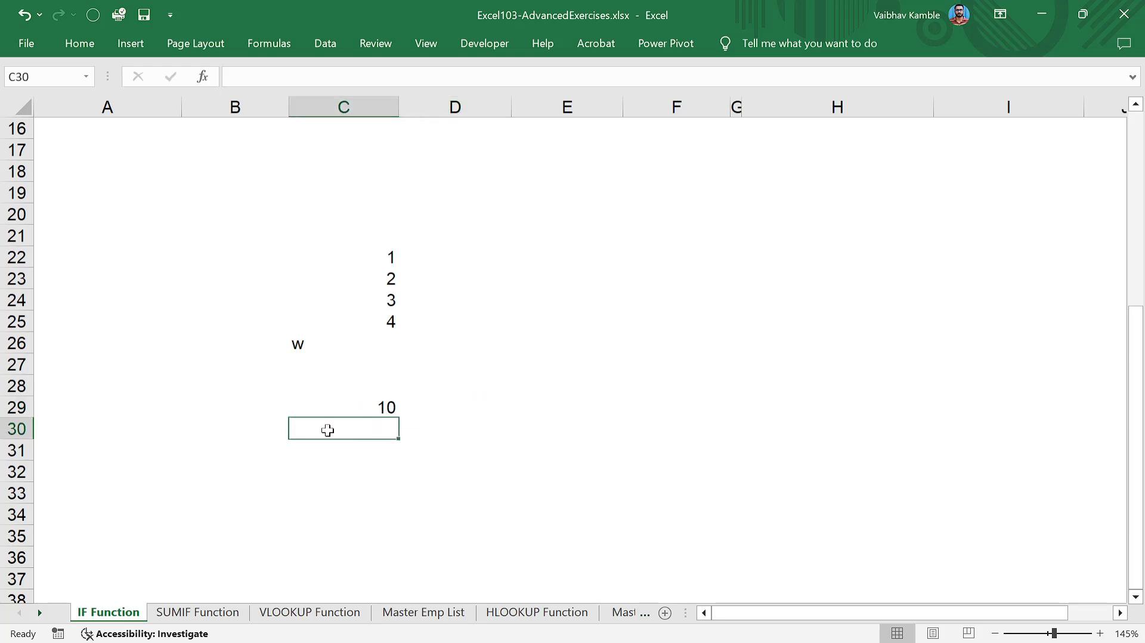
left_click(232, 406)
type("sum")
key("Return")
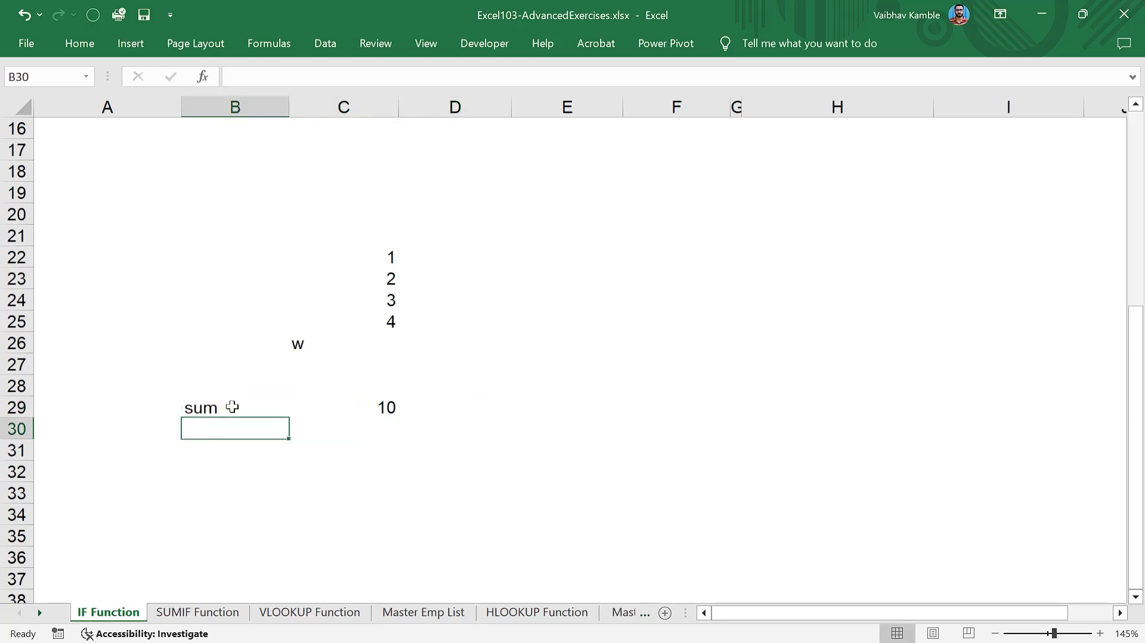
type("if")
key("Return")
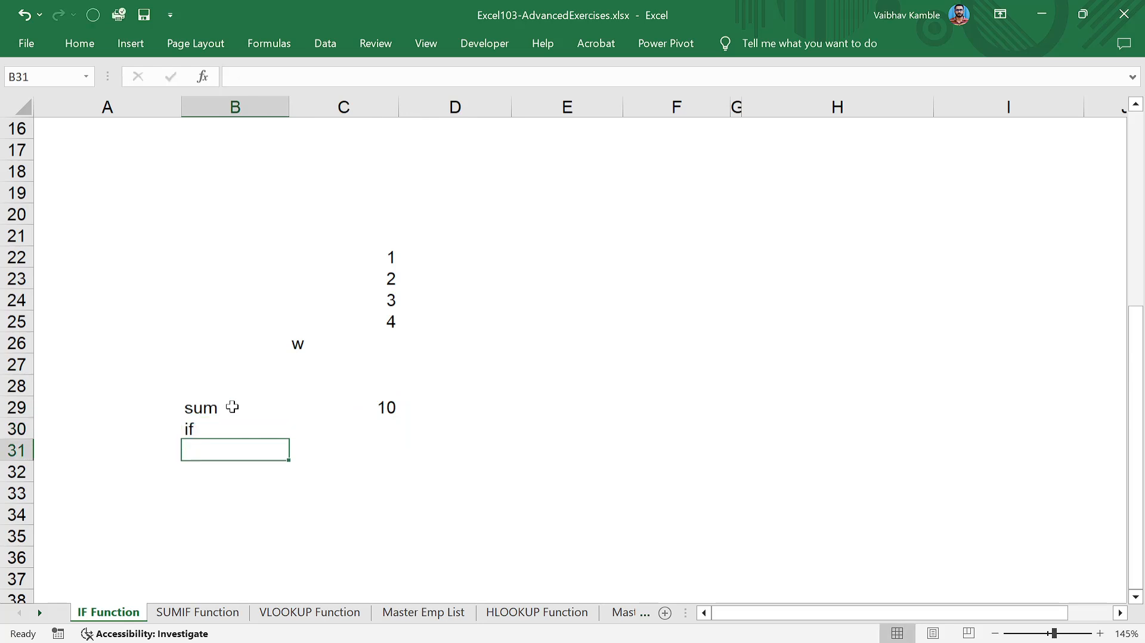
- Enter =IF(C22:C26 > 3,"New","-") in C30 to test the whole sample range with IF, and inspect the result
key("Up")
key("Right")
type("=if")
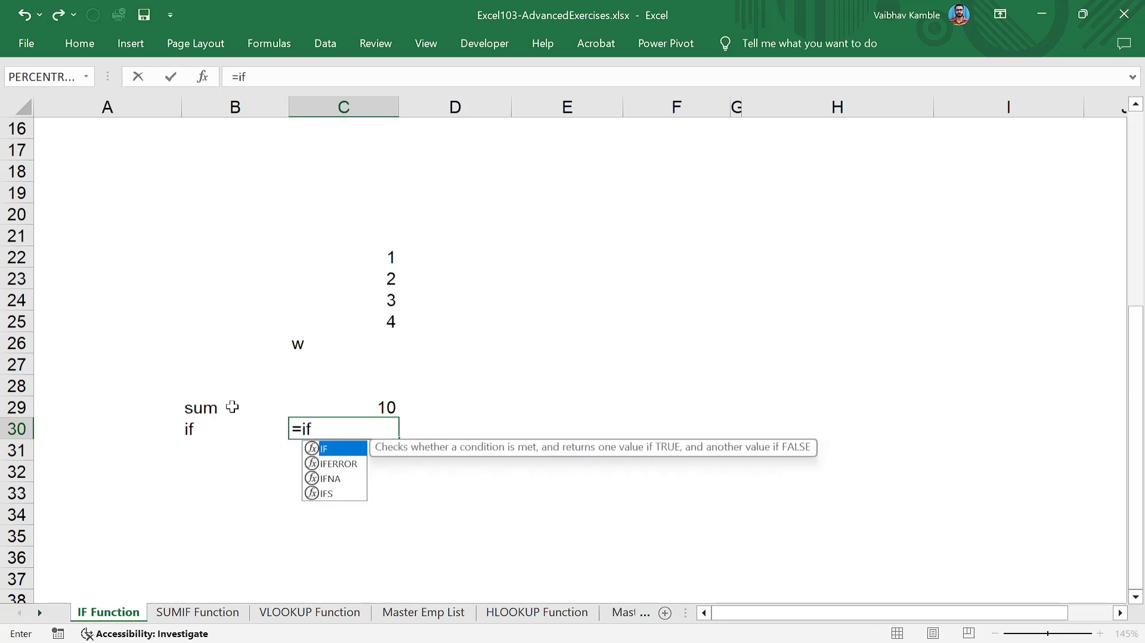
key("Tab")
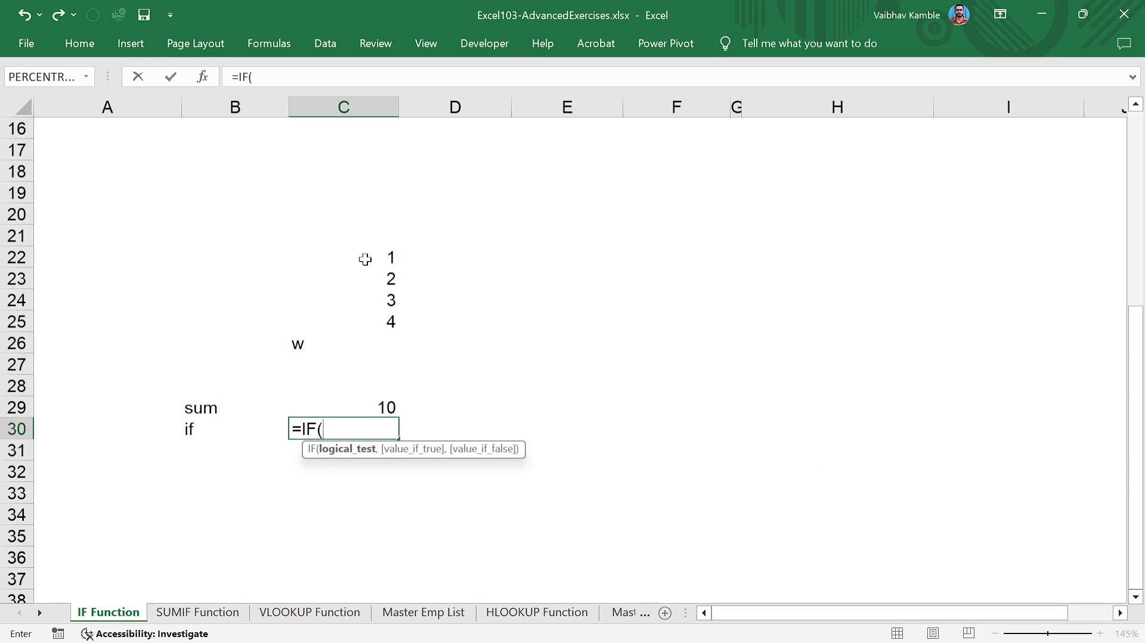
left_click_drag(365, 256, 365, 341)
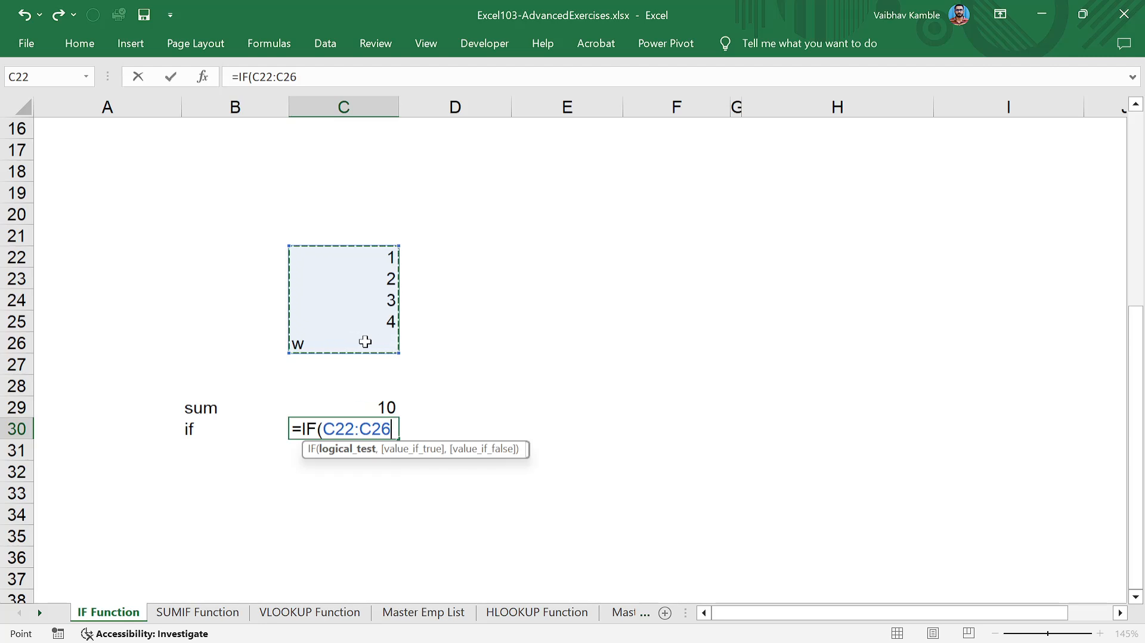
type(",")
key("BackSpace")
key("BackSpace")
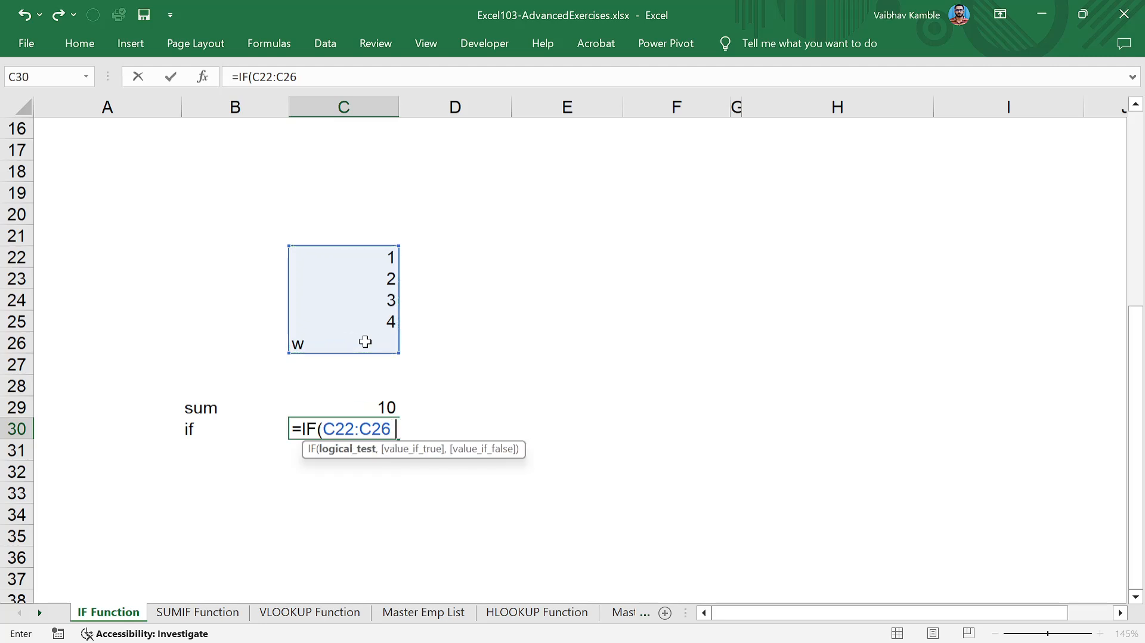
type("> 3,")
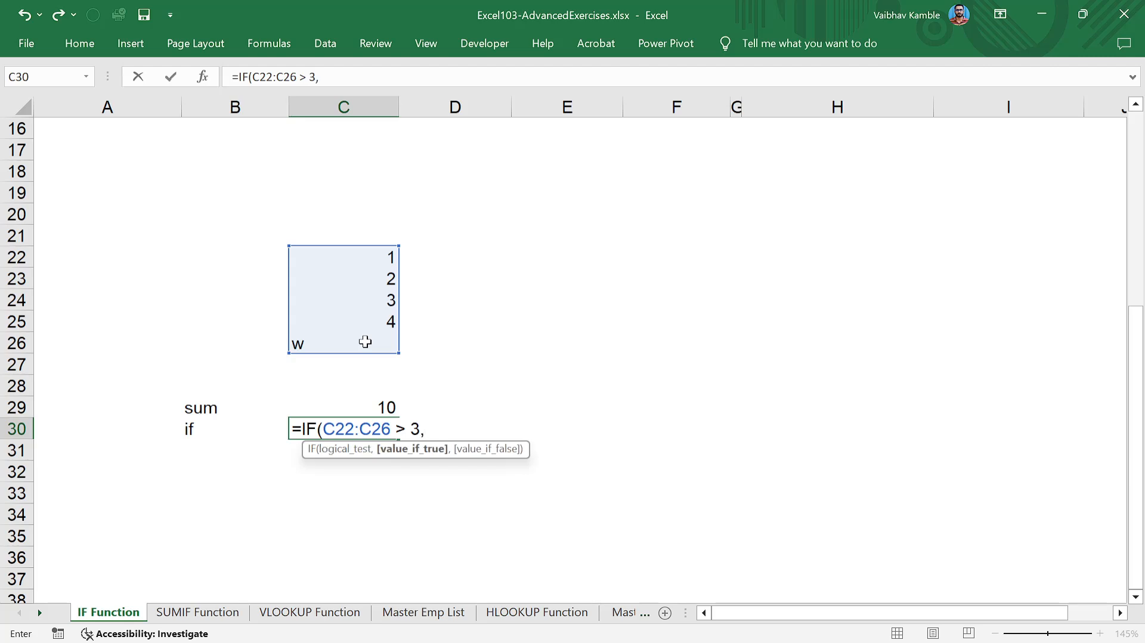
type("\"New\",")
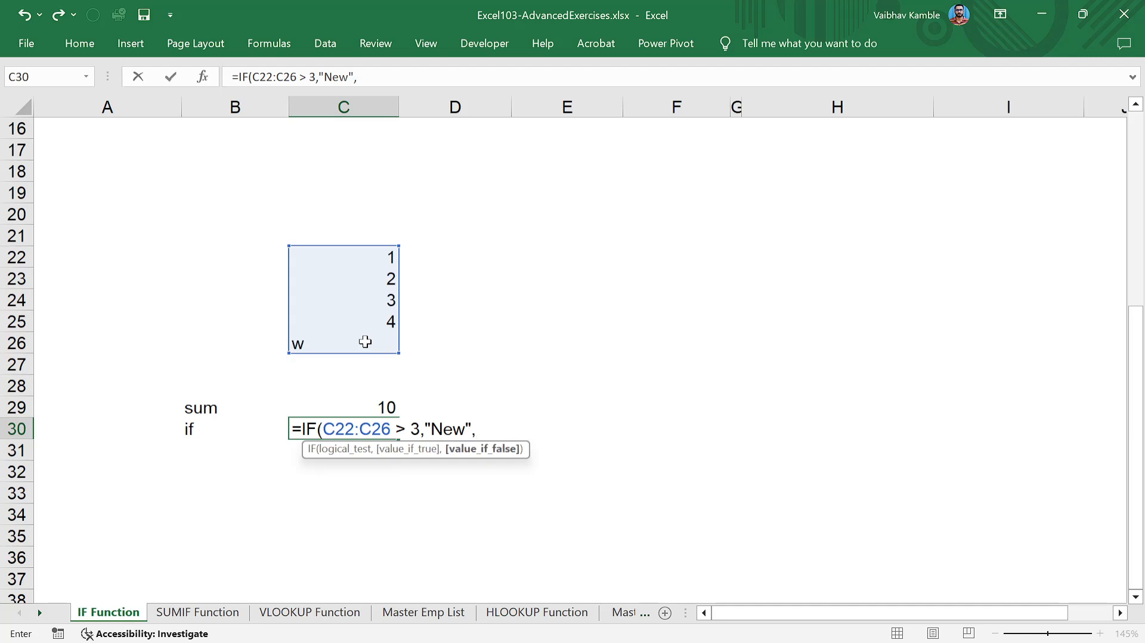
type("\"\"")
key("Return")
key("Up")
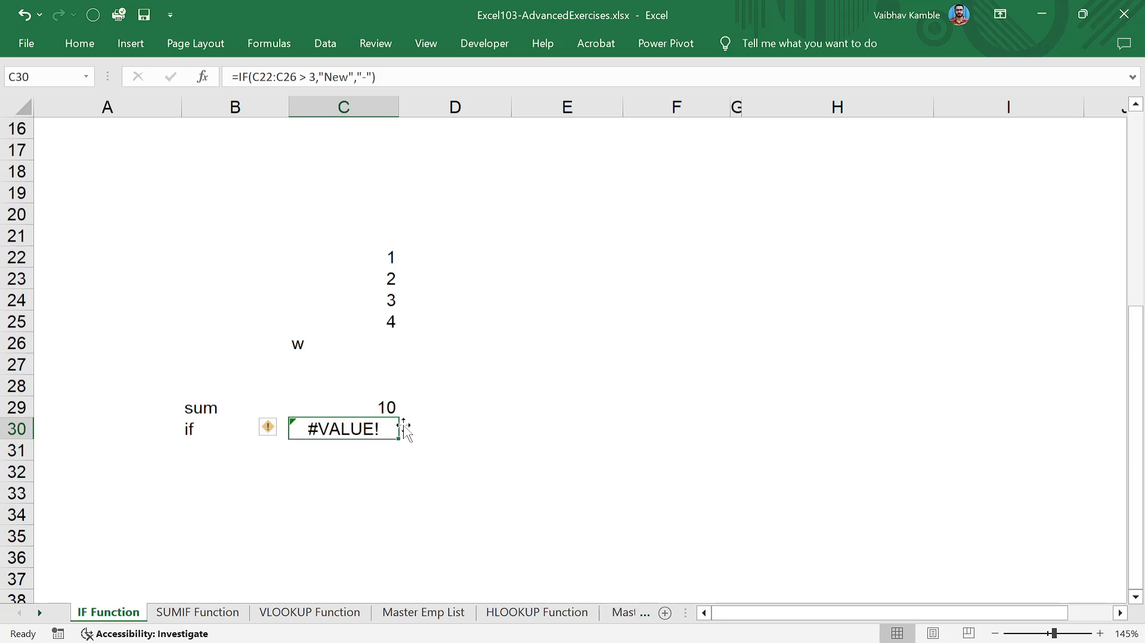
left_click(437, 424)
left_click(356, 434)
- Clear the sample values, their labels and the test SUM and IF formulas below the sales table
left_click_drag(158, 235, 426, 484)
key("Delete")
left_click(419, 437)
scroll(419, 436, "up", 5)
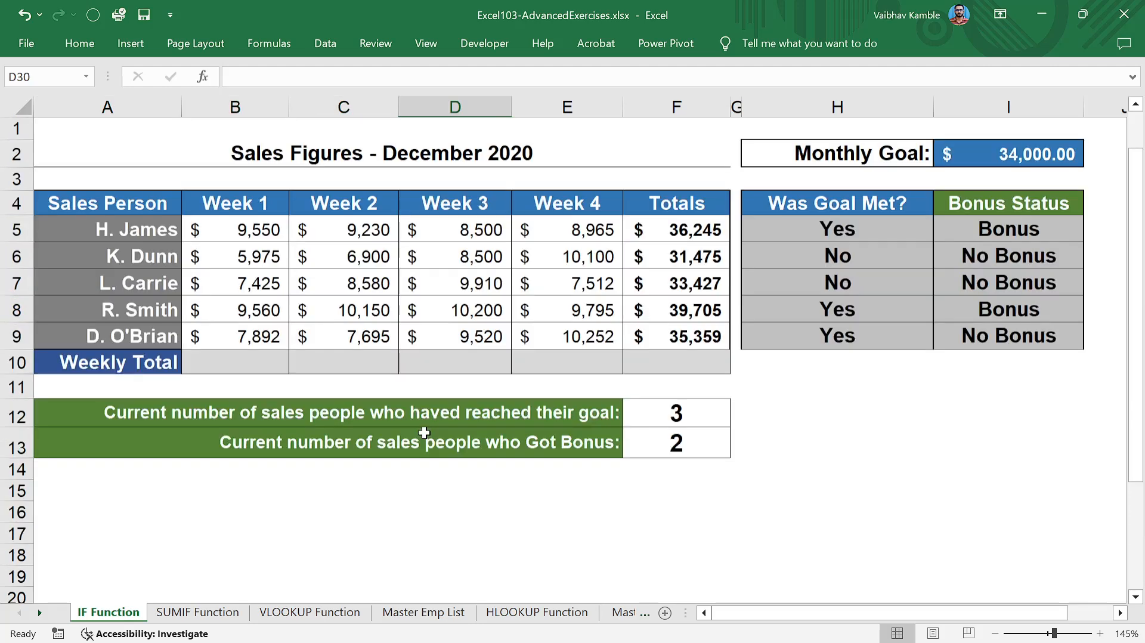
left_click(803, 390)
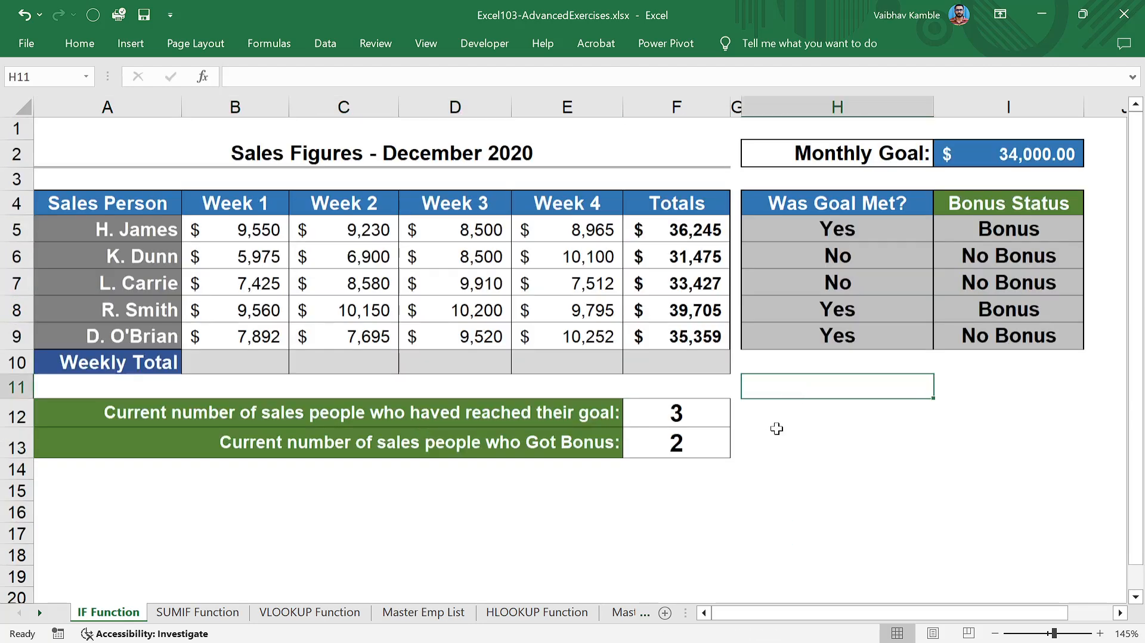
left_click(776, 429)
left_click(797, 402)
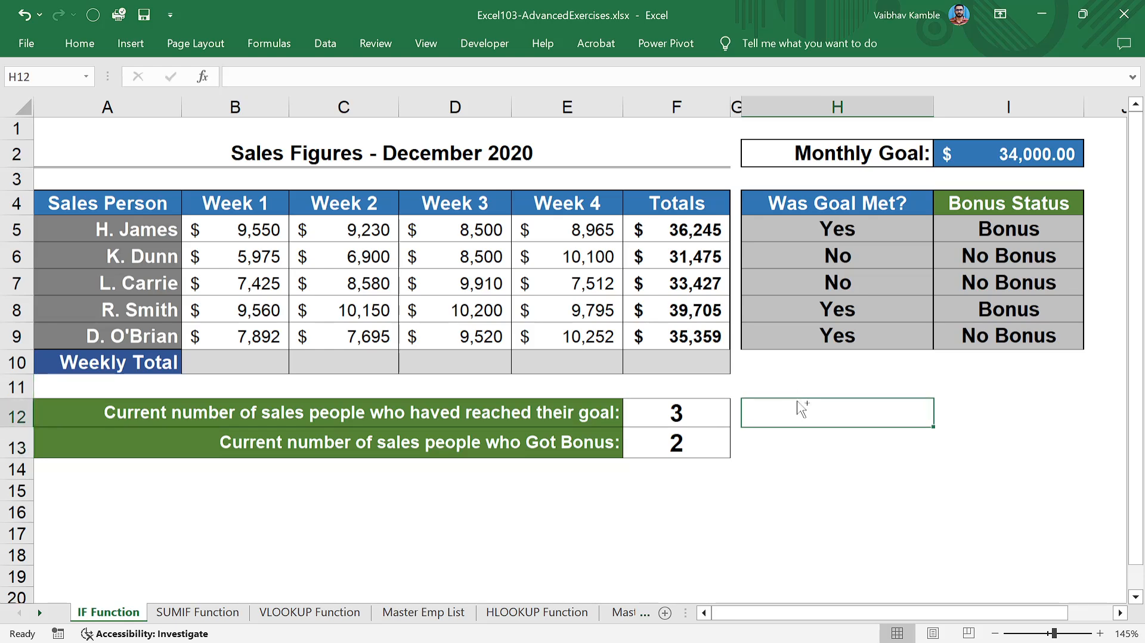
left_click(809, 381)
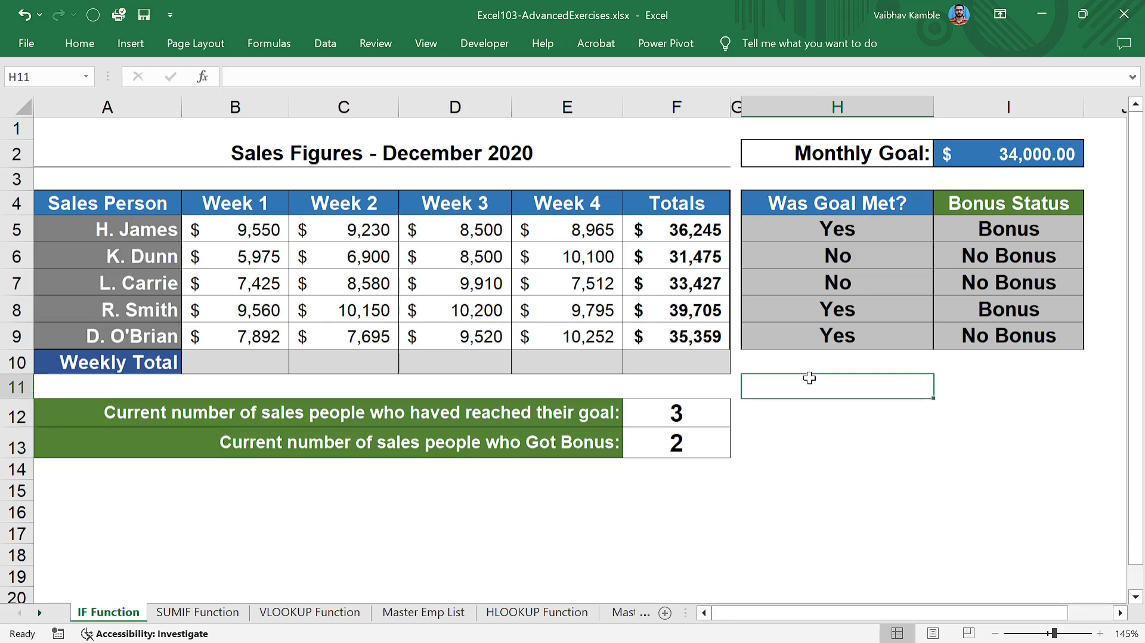
- Switch to the Advanced Excel.txt notes in Notepad and review the entries under 07 Excel Functions / Formula
key("alt+Tab")
key("alt+Tab")
key("alt+Tab")
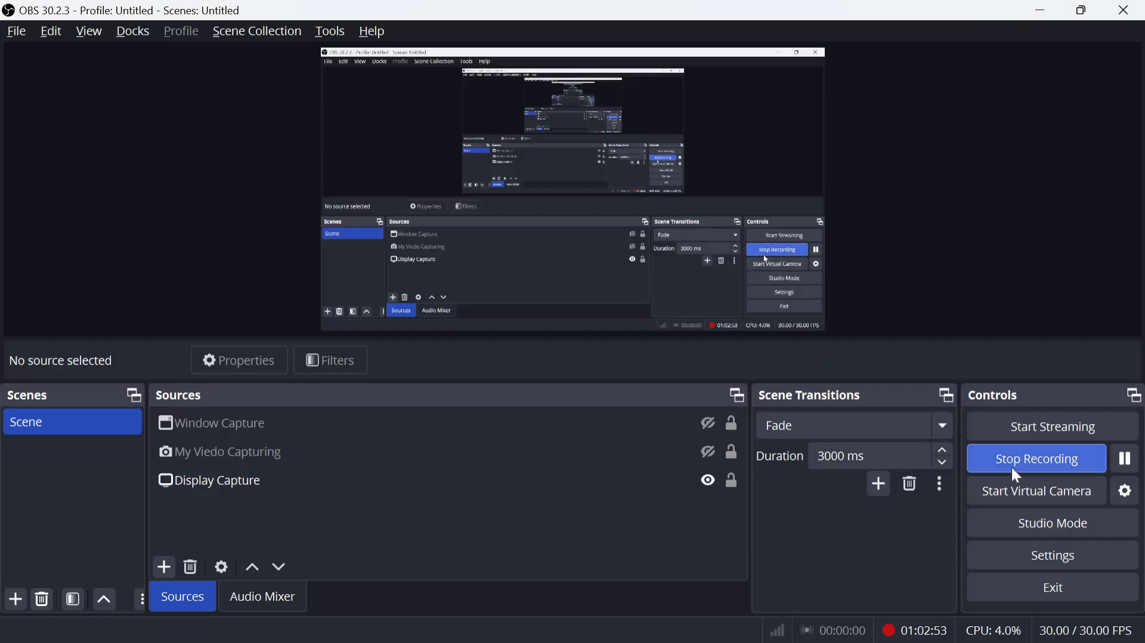
left_click(972, 457)
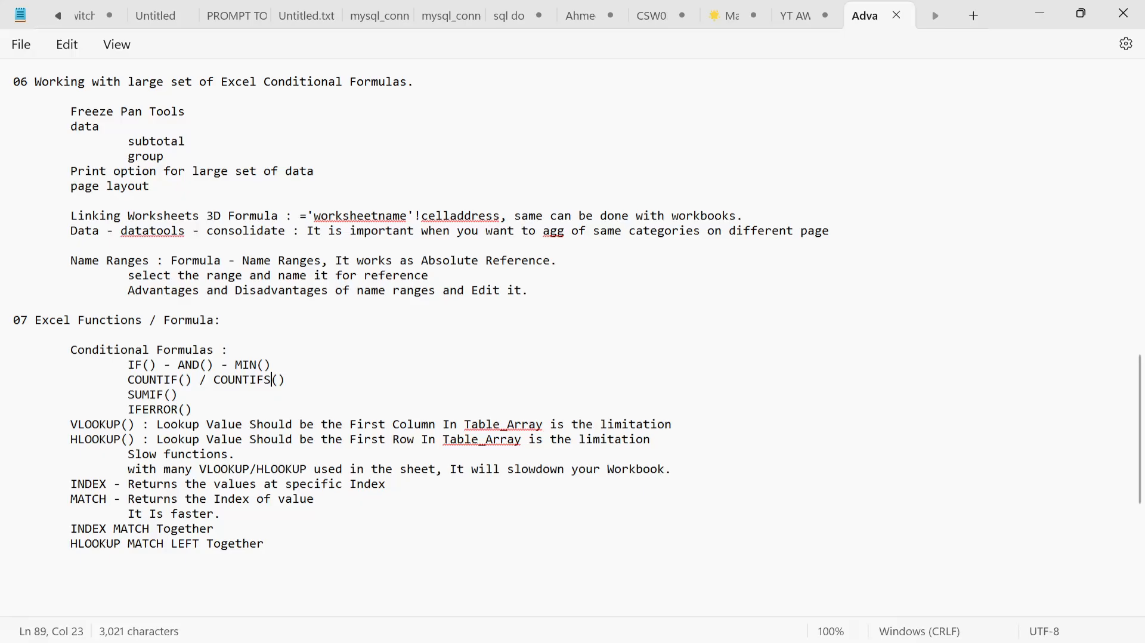
left_click(228, 349)
scroll(572, 334, "up", 4)
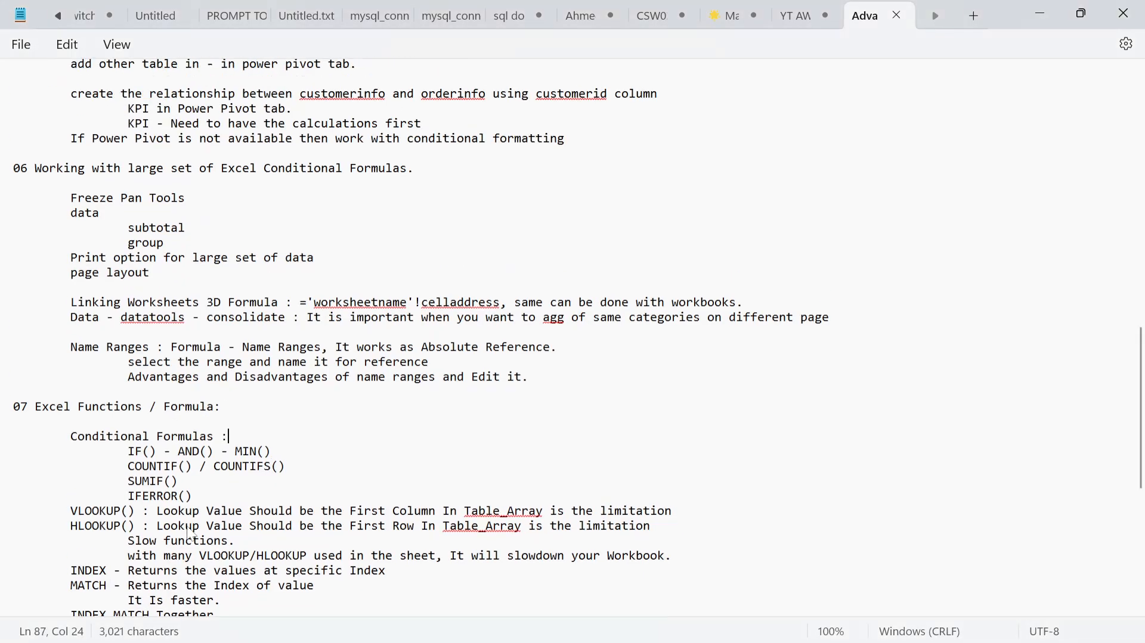
scroll(572, 334, "down", 7)
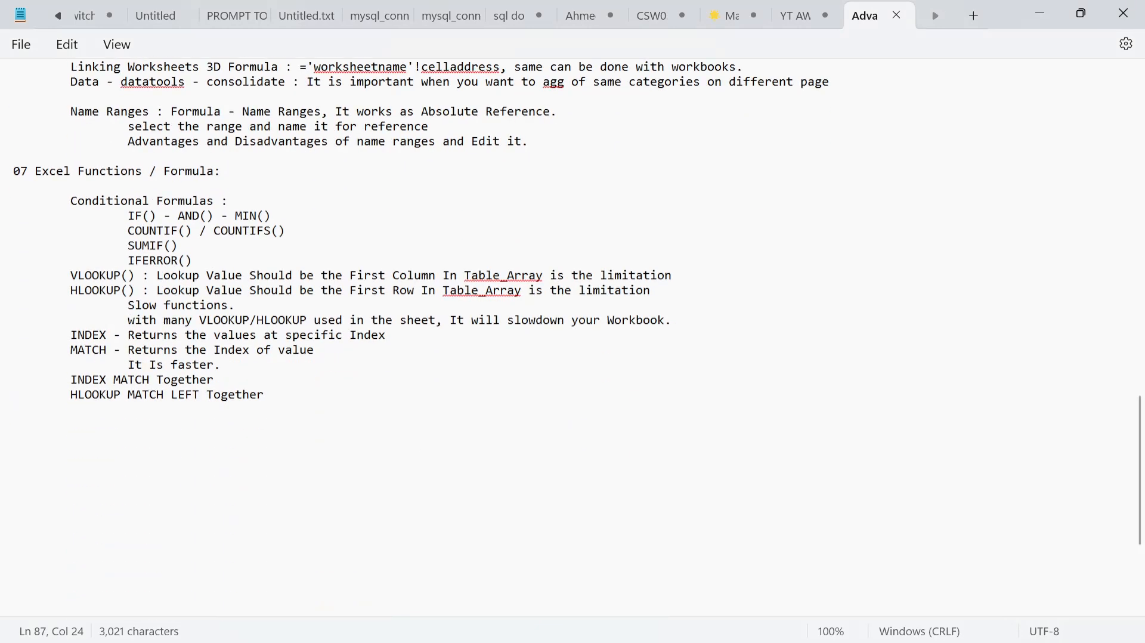
left_click(296, 403)
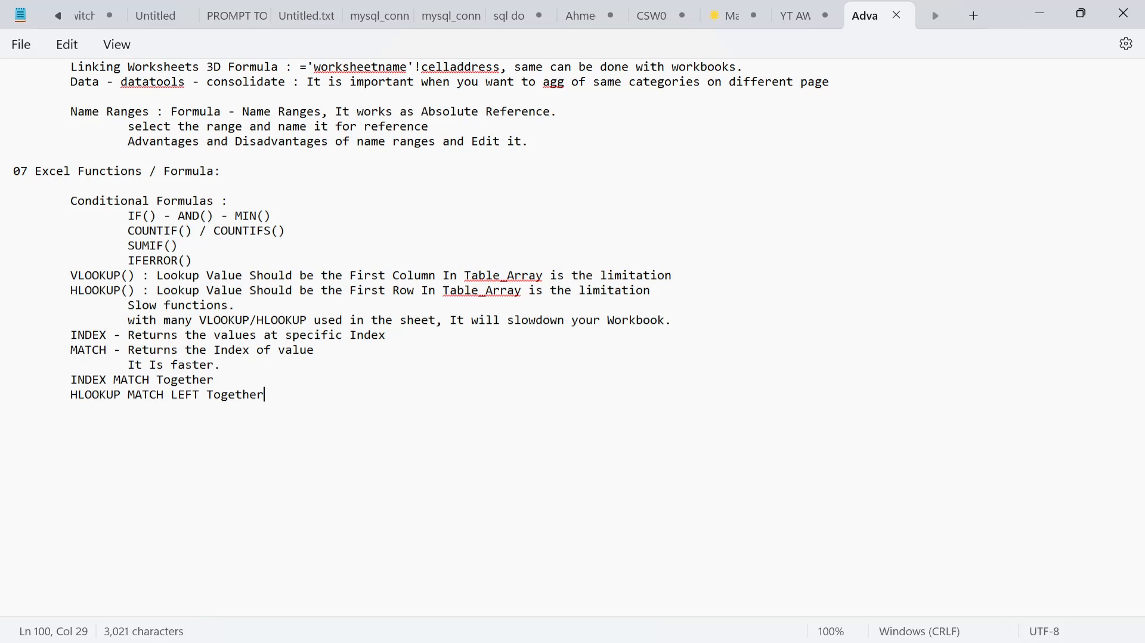
key("alt+Tab")
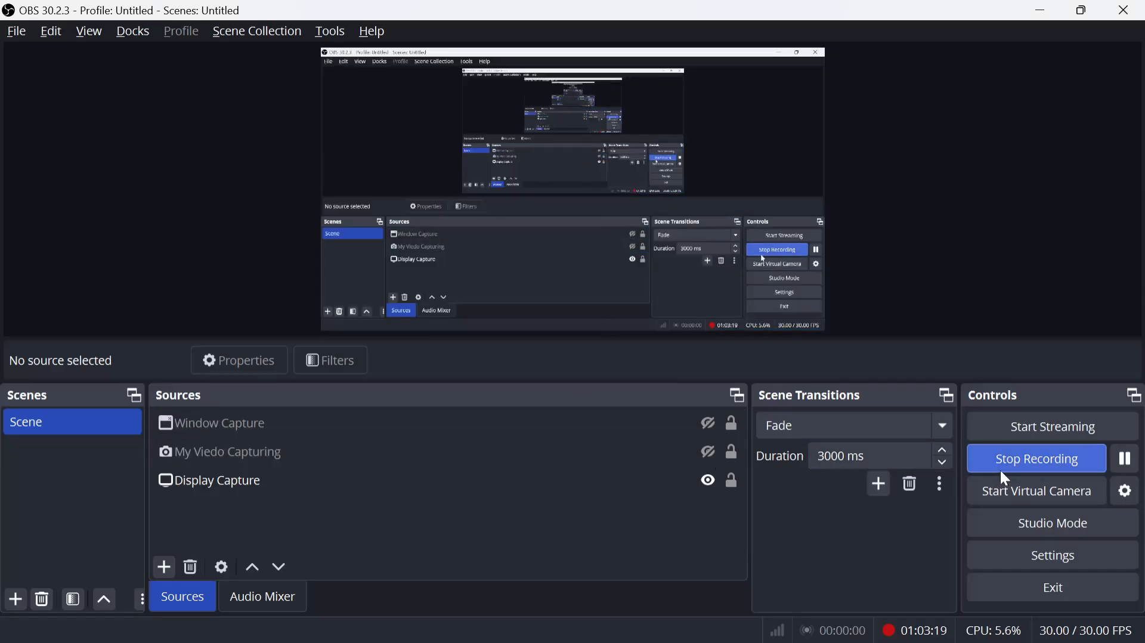
key("alt+Tab")
key("alt+Tab")
key("alt+Tab")
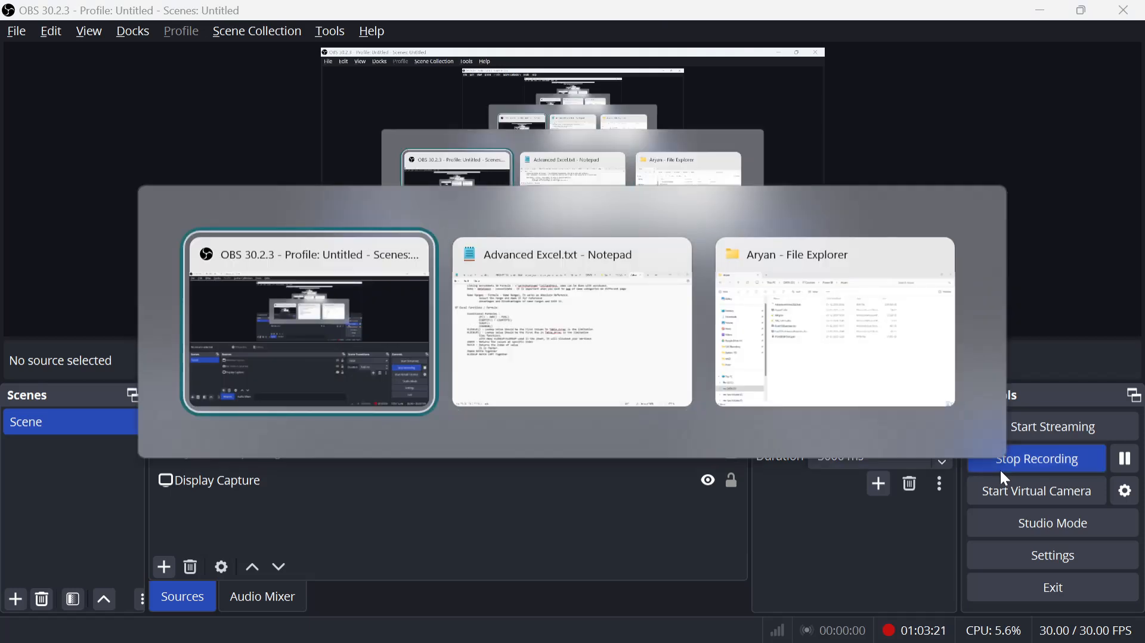